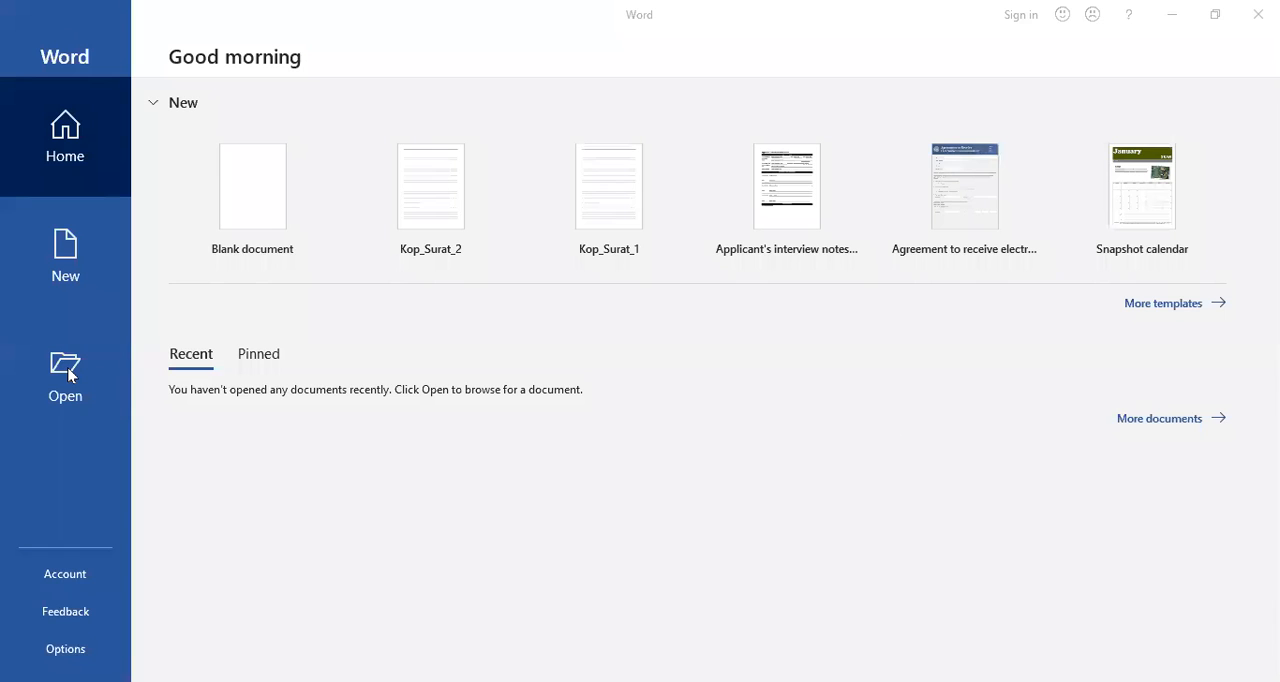
Open the Laporan PKL report document from the Data > Word folder on drive E.
click(68, 372)
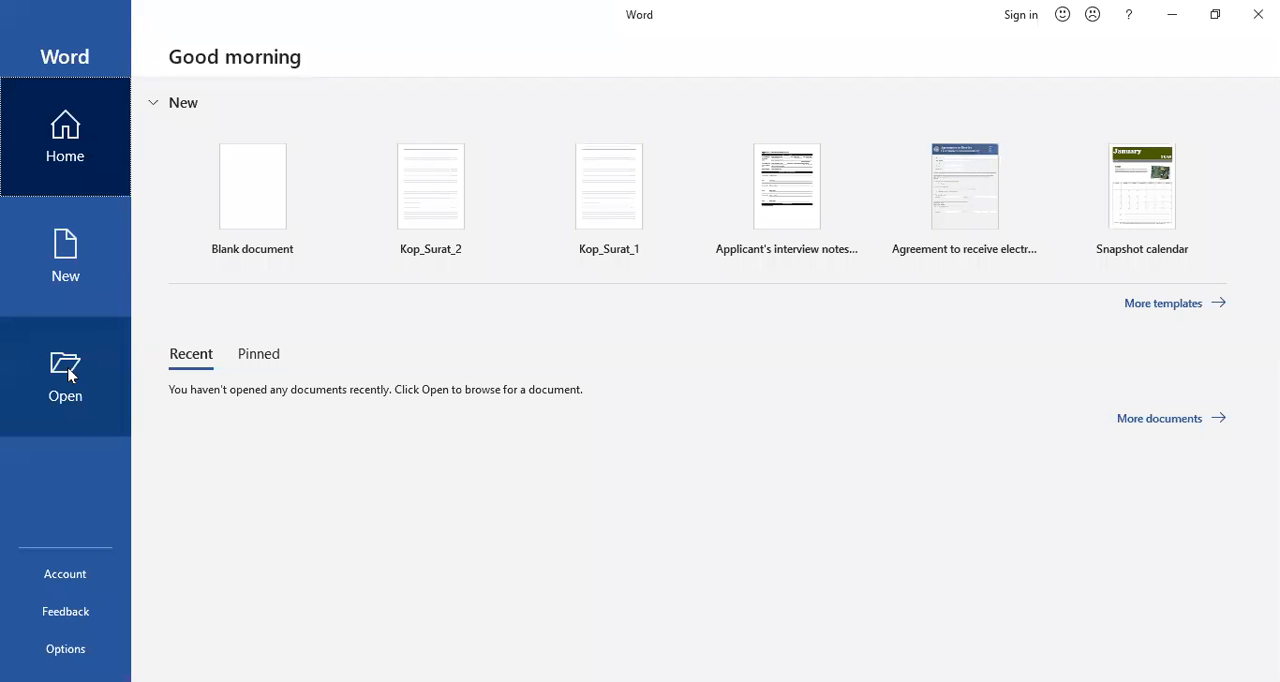
click(68, 373)
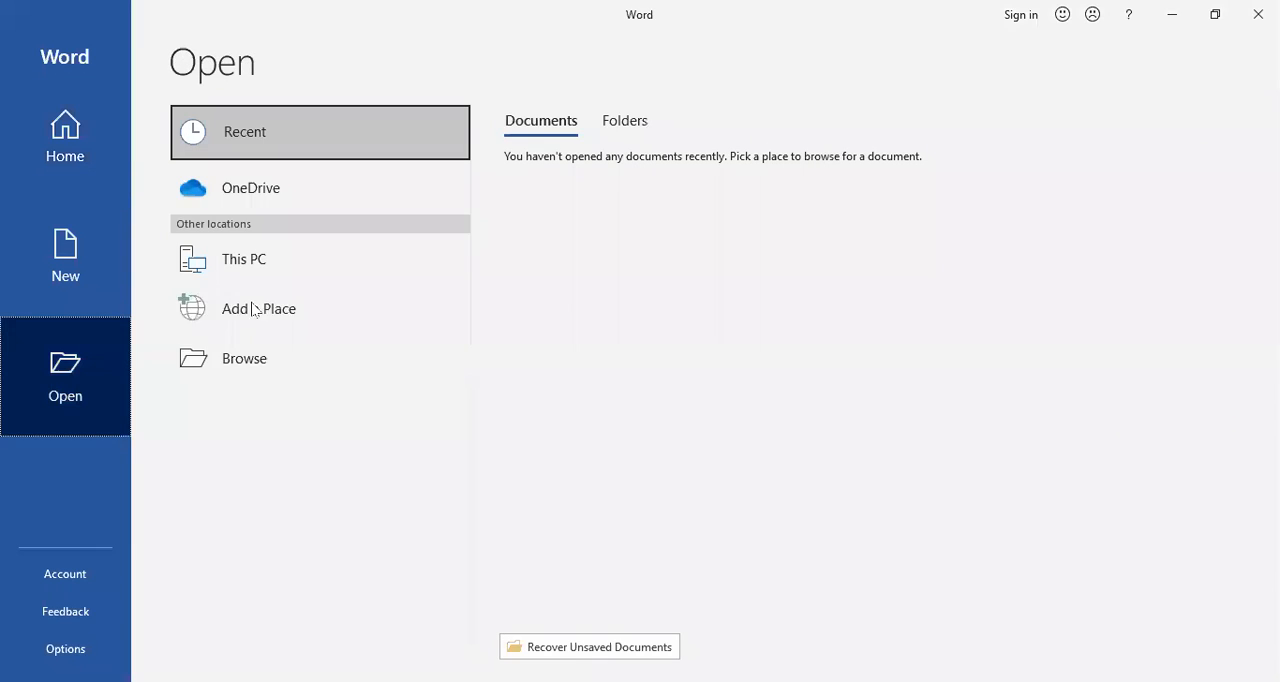
click(262, 357)
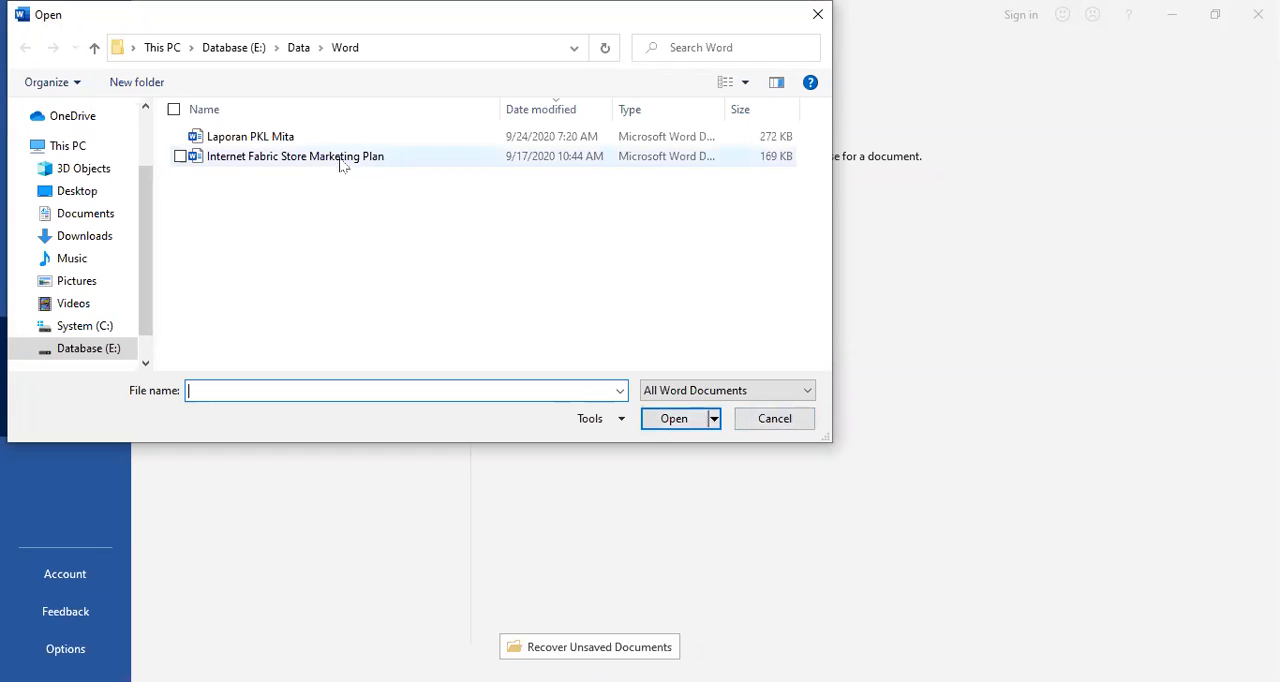
click(285, 143)
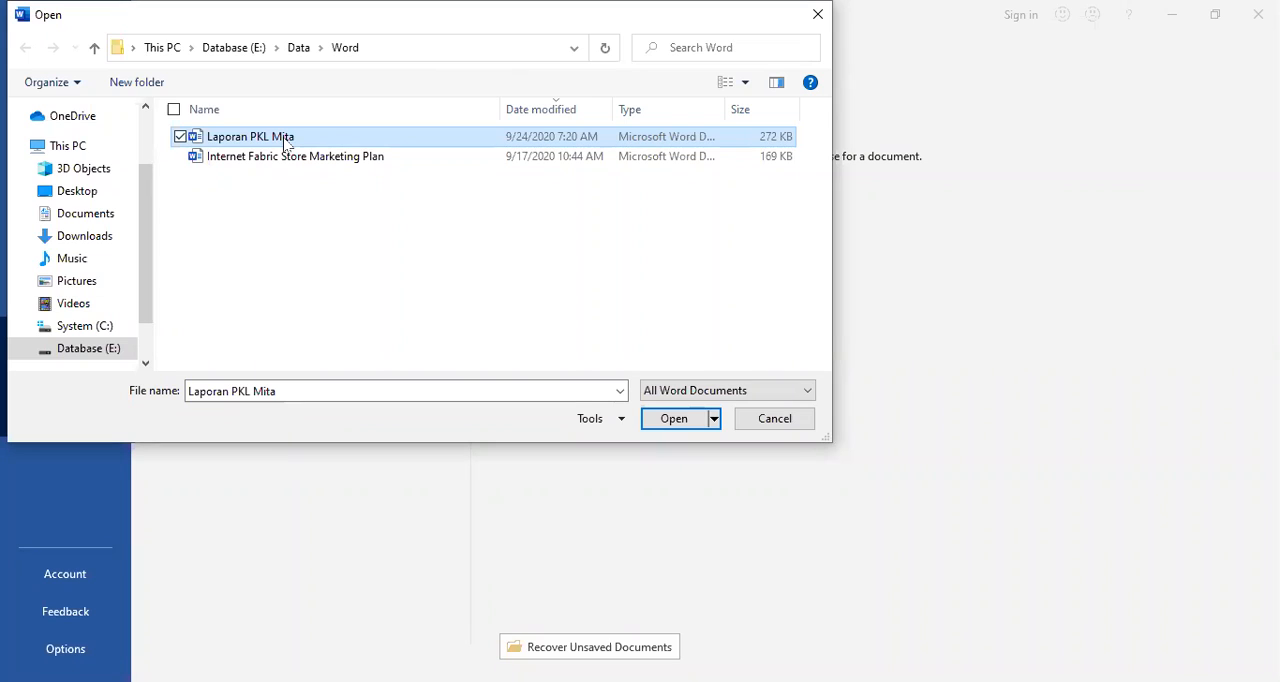
click(686, 425)
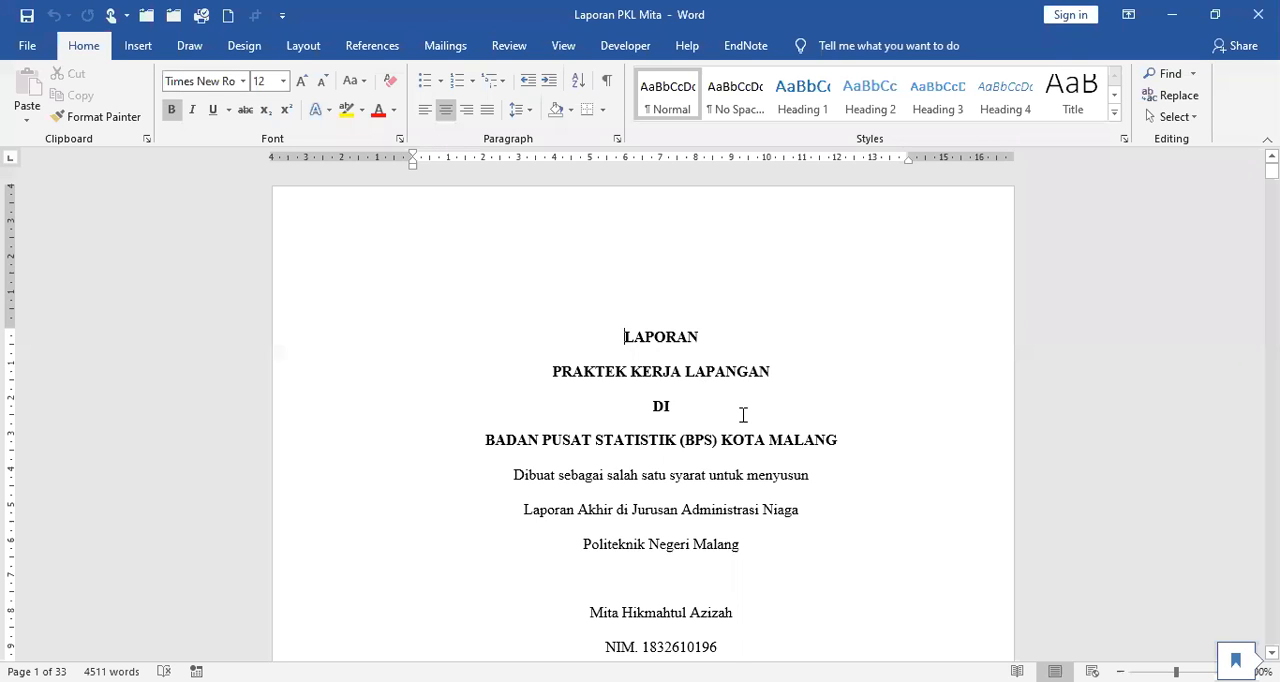
Examine the report's front pages, from the cover through Lembar Pengesahan and Surat Tanda Penerimaan to KATA PENGANTAR.
scroll(743, 415, down, 1)
scroll(743, 415, down, 3)
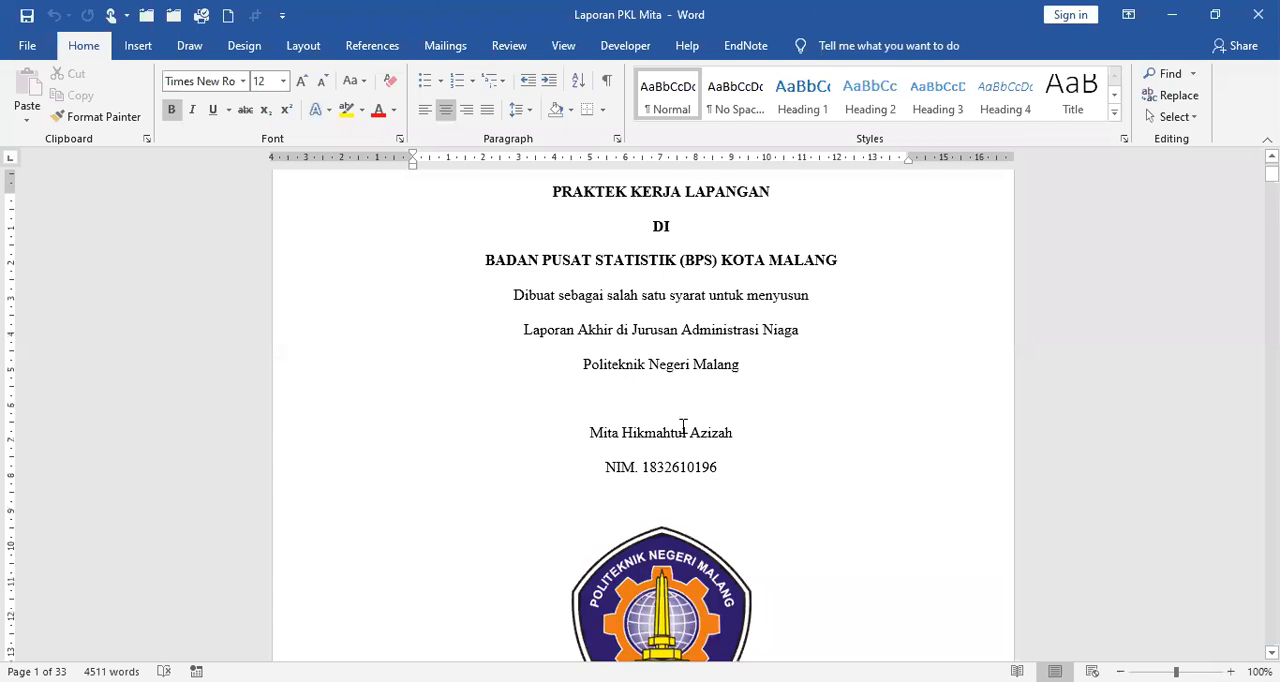
scroll(723, 420, up, 3)
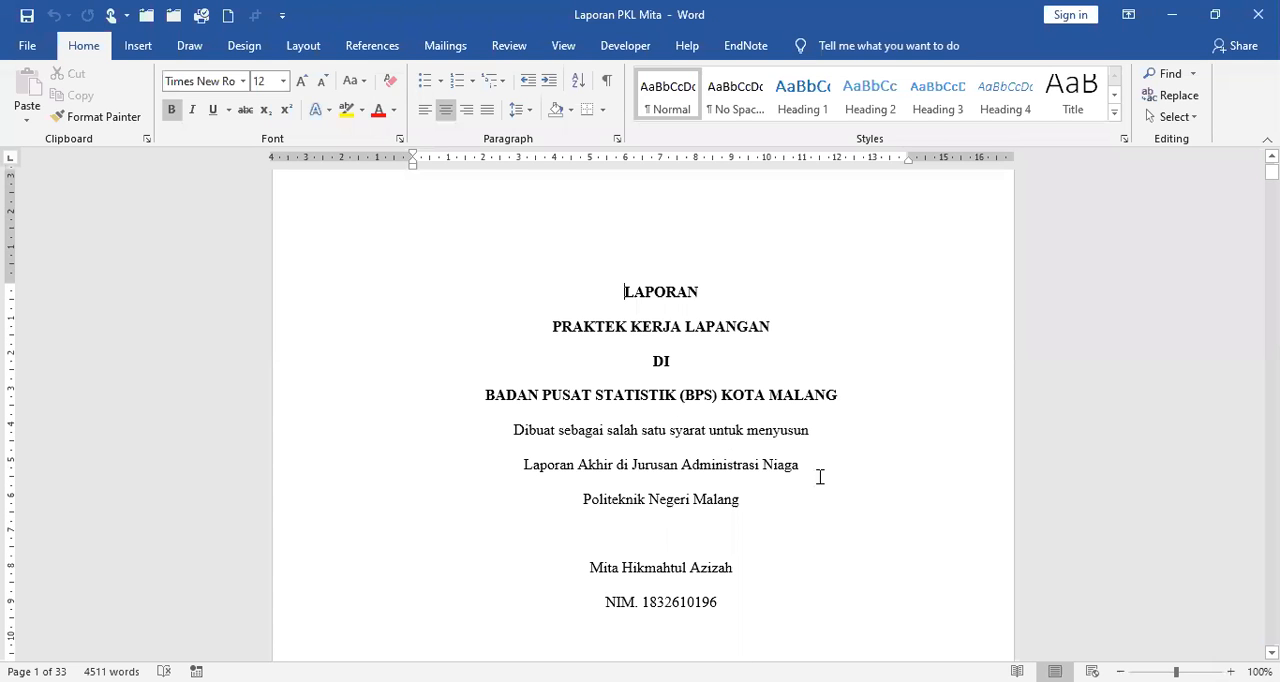
scroll(817, 466, down, 15)
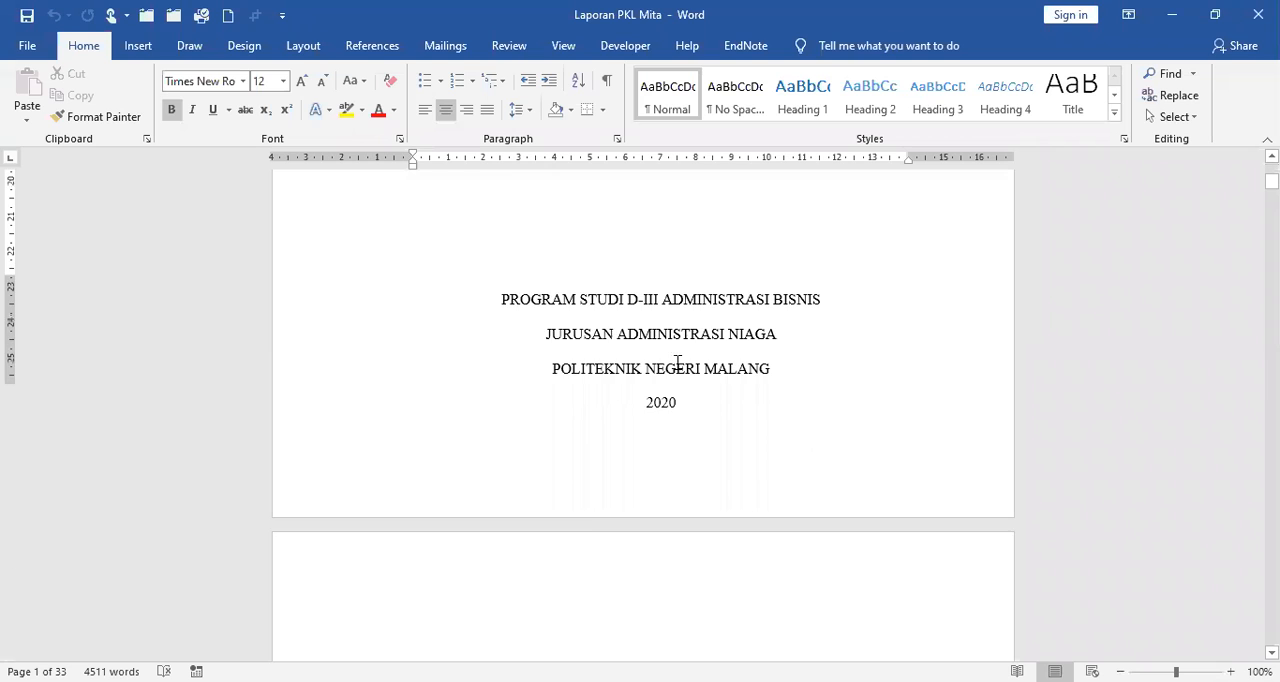
scroll(678, 360, down, 8)
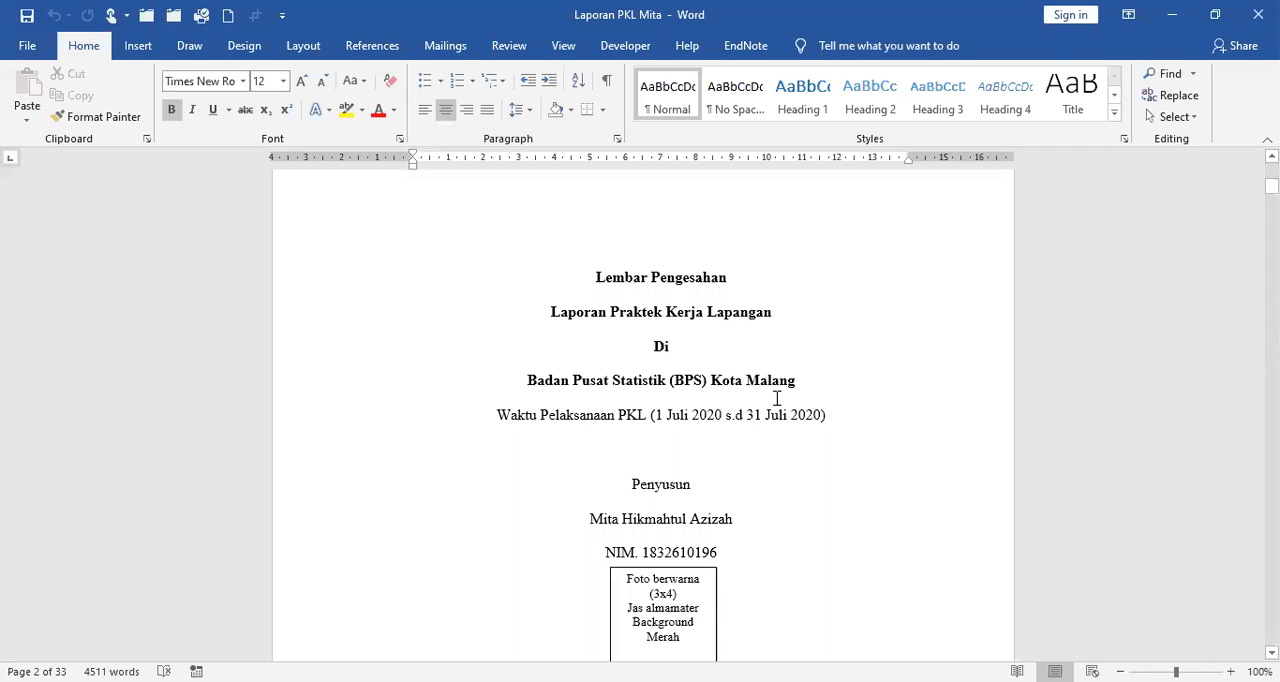
scroll(776, 398, down, 5)
scroll(776, 398, down, 10)
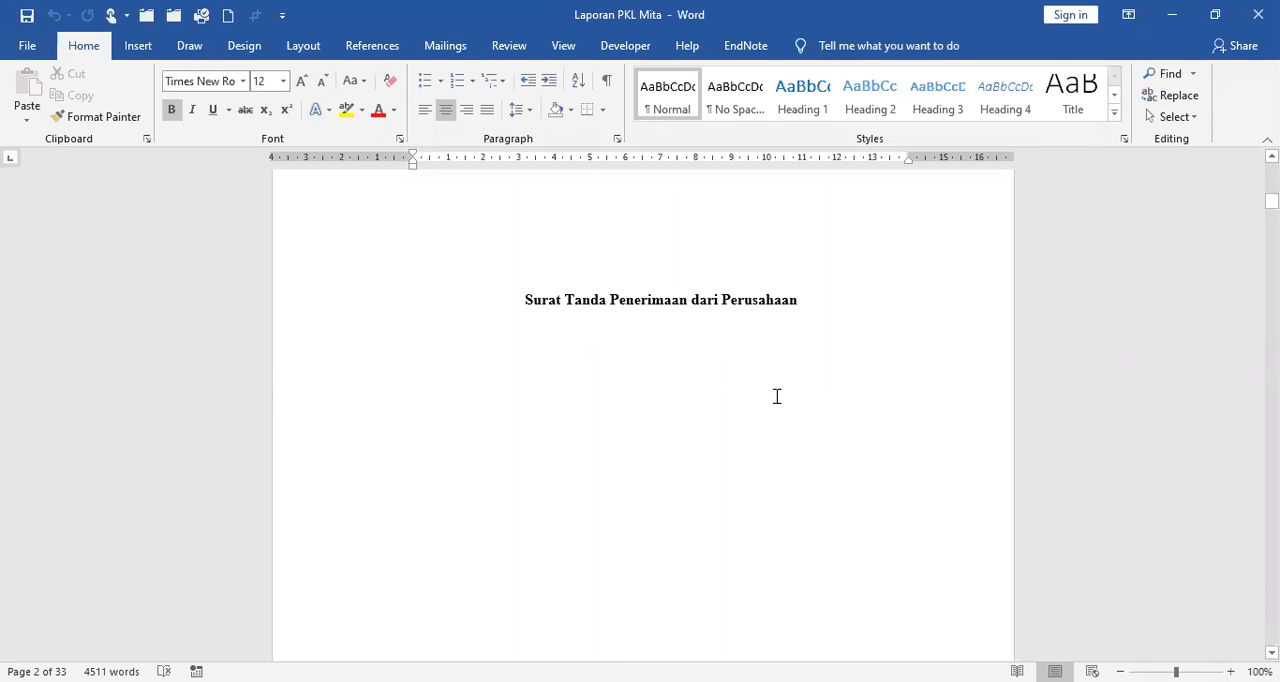
scroll(776, 396, down, 10)
scroll(775, 394, down, 5)
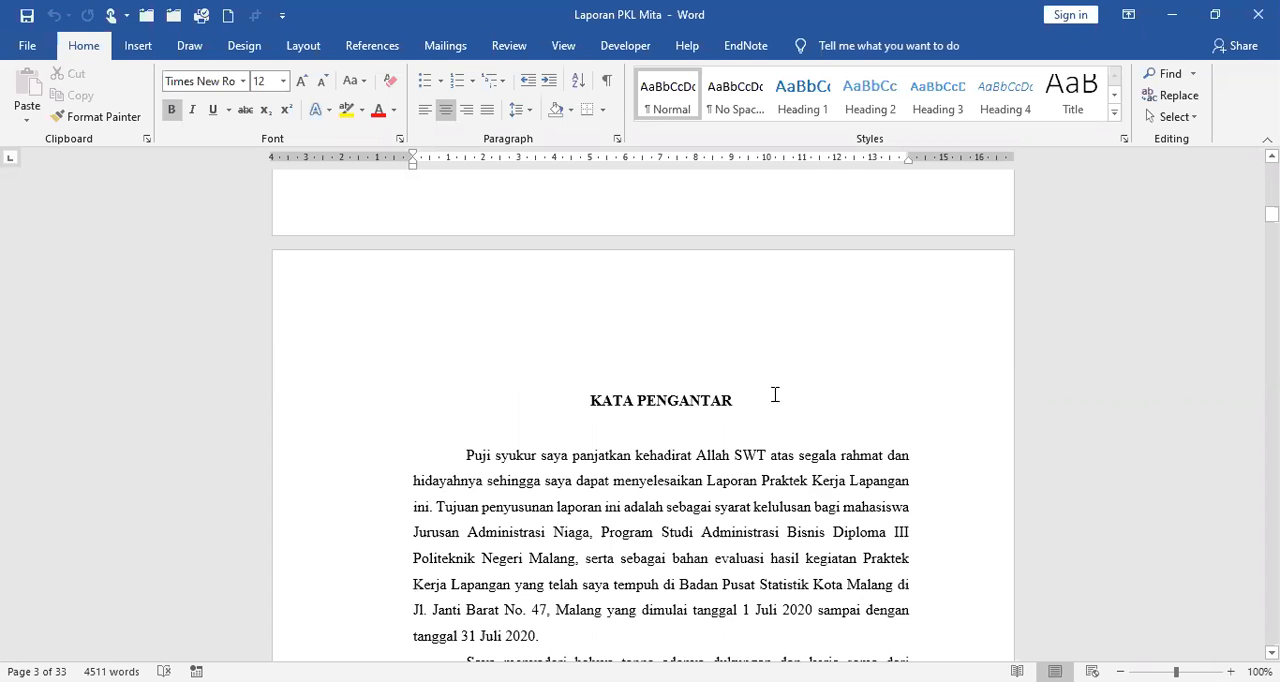
scroll(775, 394, down, 3)
scroll(755, 417, down, 7)
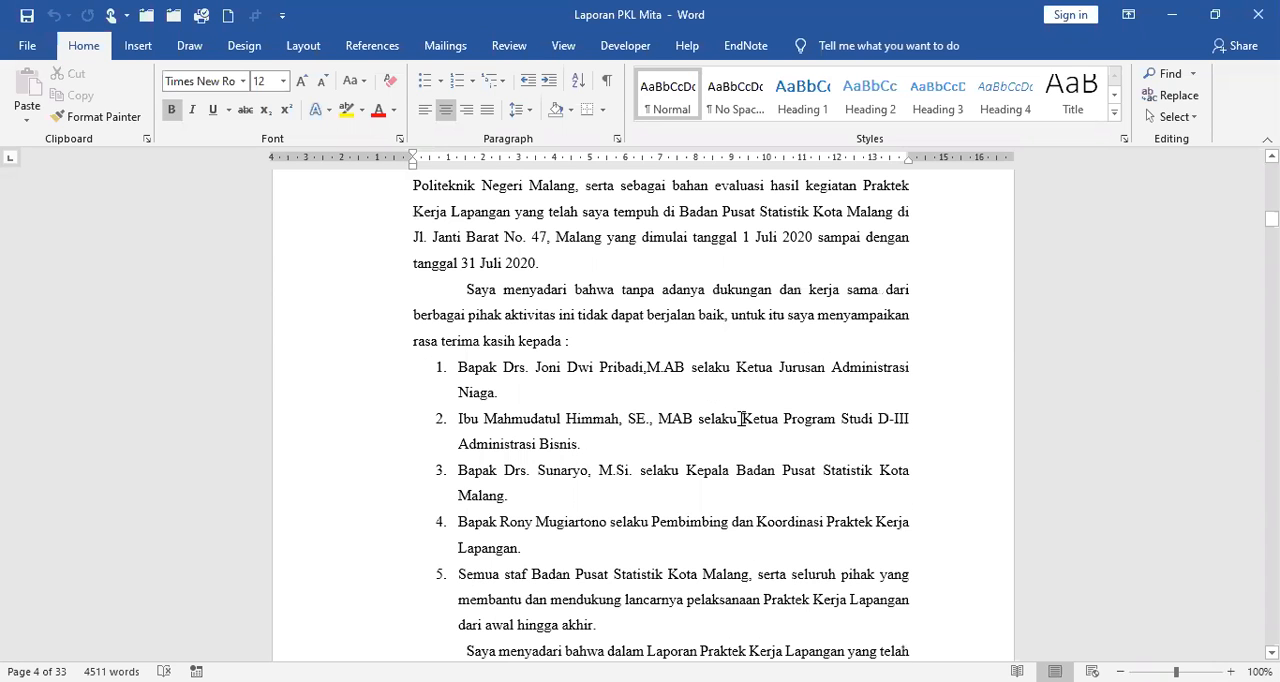
Examine the DAFTAR ISI, DAFTAR GAMBAR and DAFTAR TABEL pages and the beginning of BAB I PENDAHULUAN.
scroll(741, 418, down, 15)
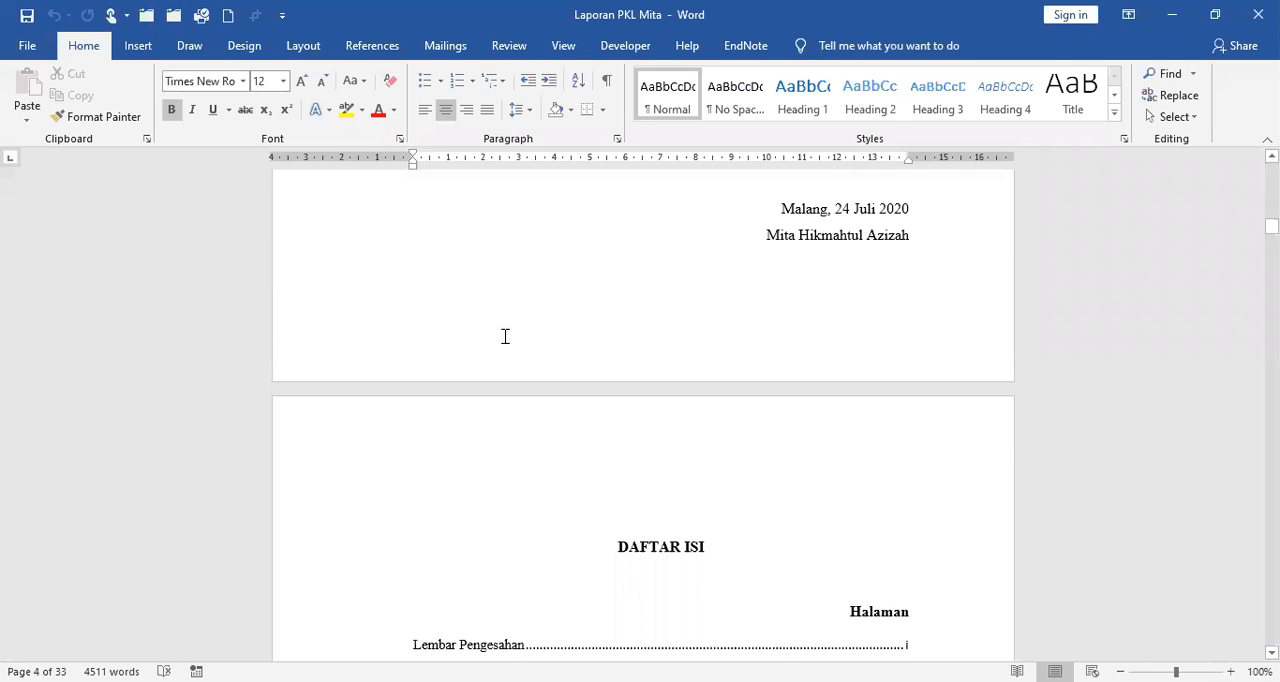
scroll(503, 337, down, 6)
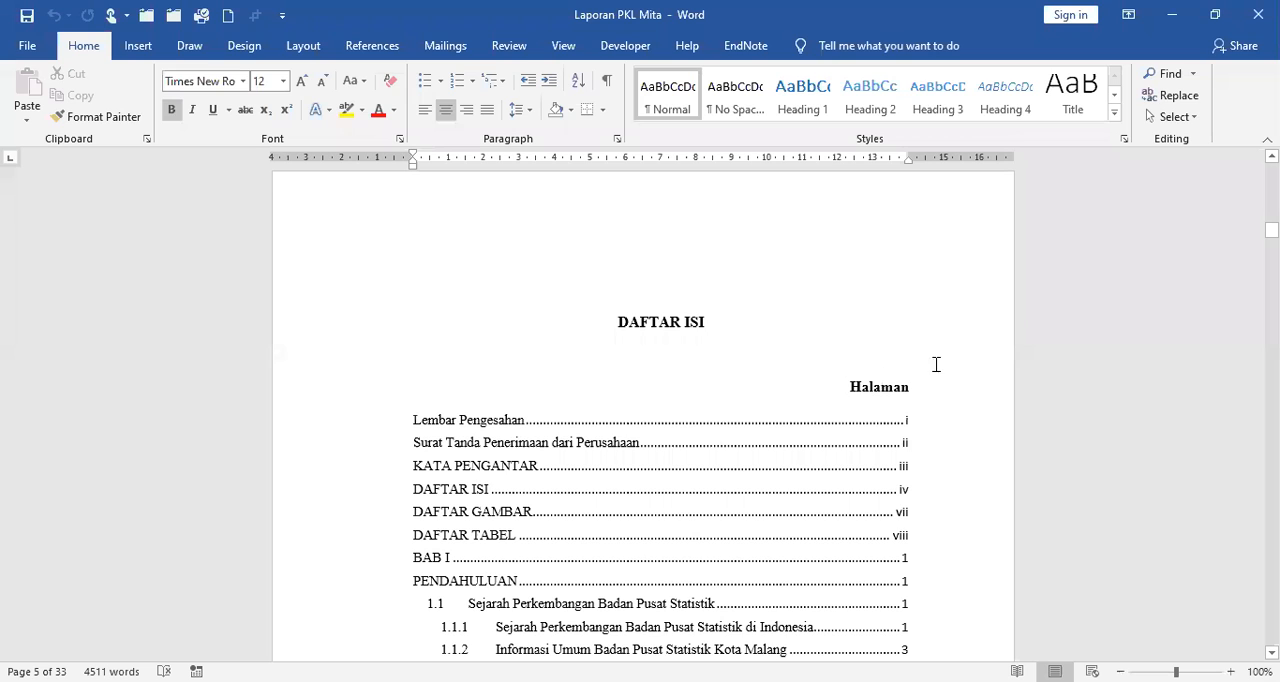
scroll(941, 357, down, 5)
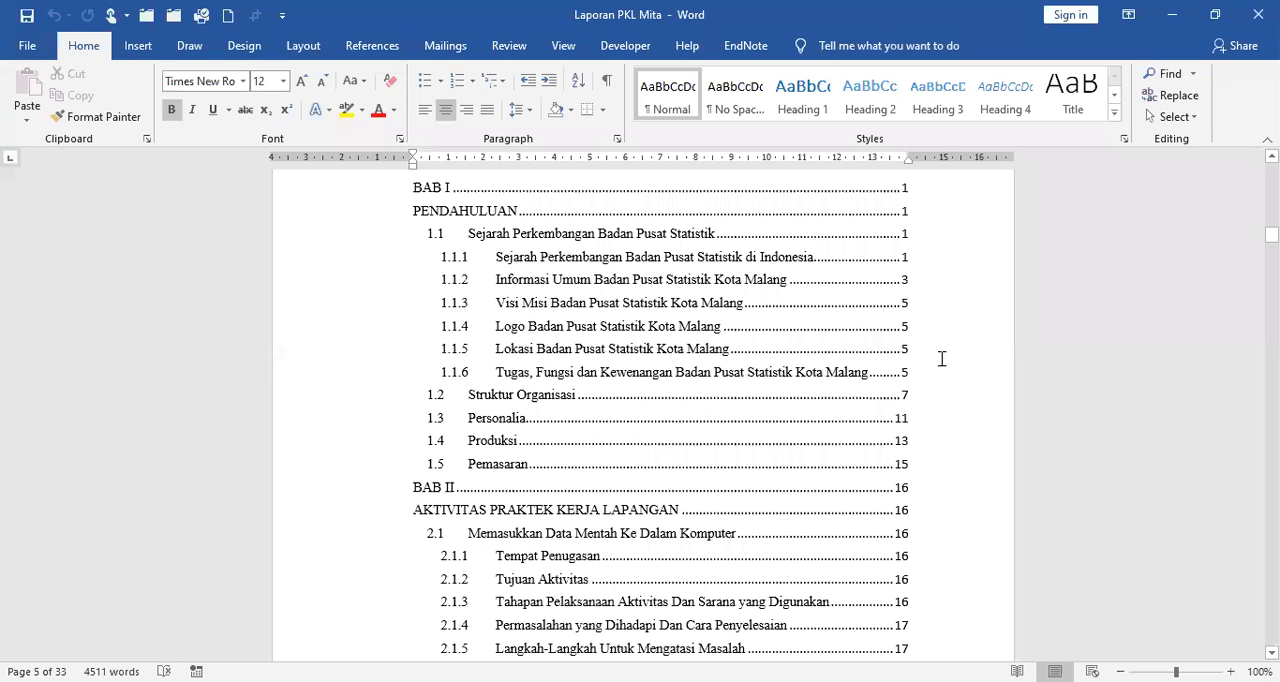
scroll(941, 358, down, 10)
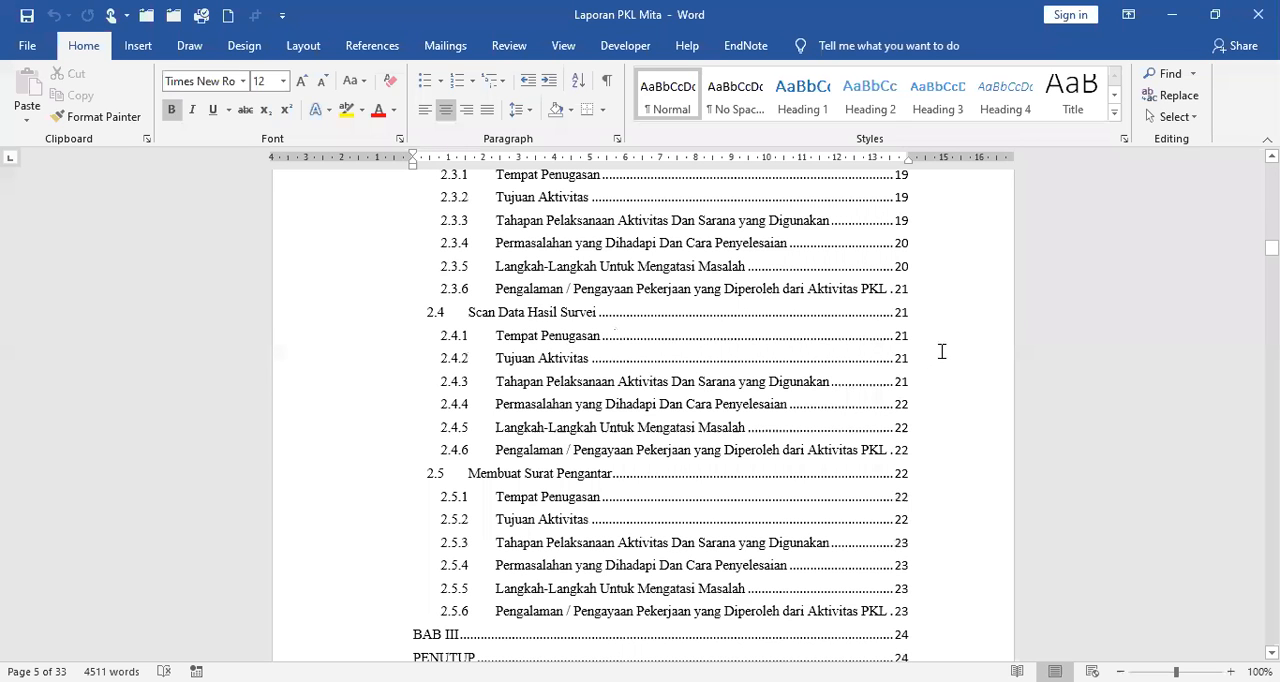
scroll(941, 351, down, 10)
scroll(614, 257, down, 10)
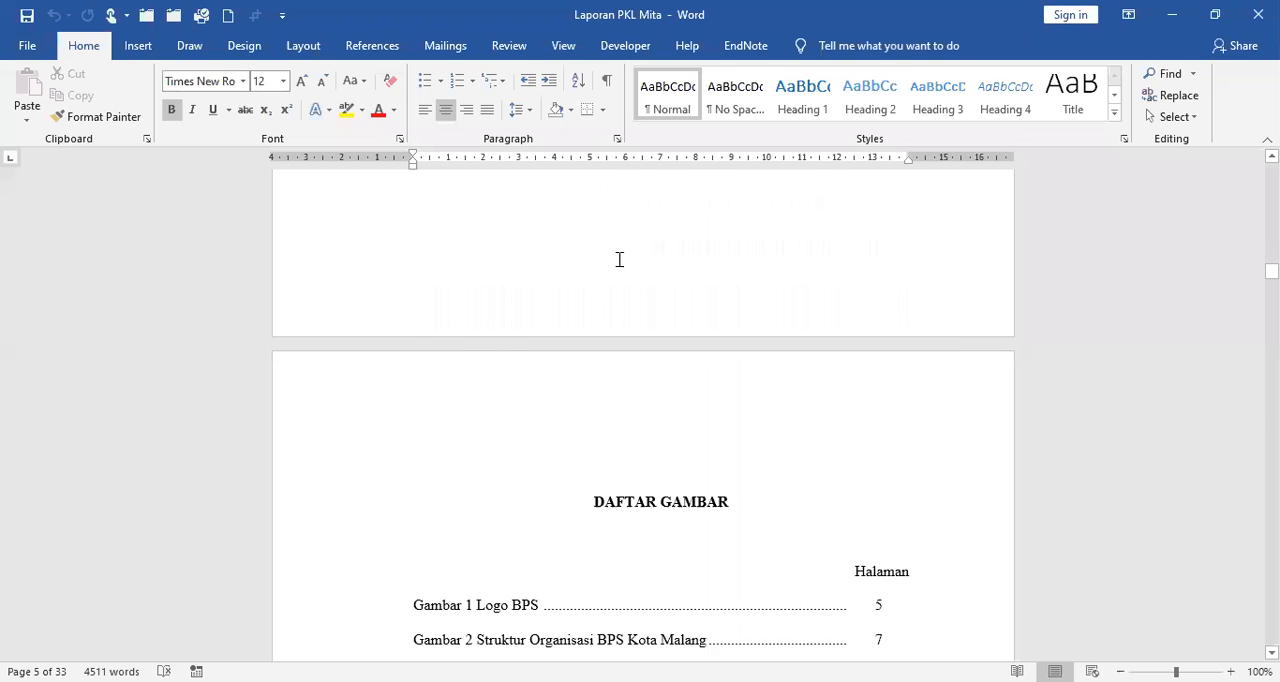
scroll(617, 260, down, 4)
scroll(640, 280, down, 12)
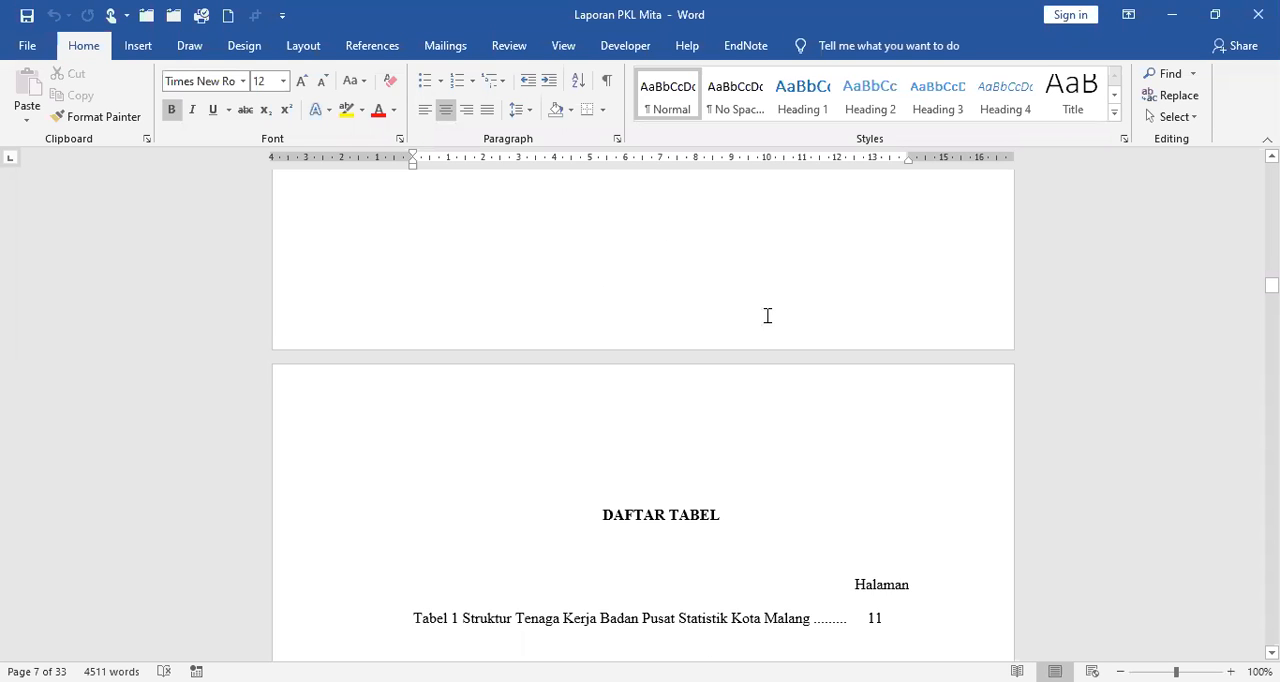
scroll(766, 317, down, 3)
scroll(475, 508, up, 2)
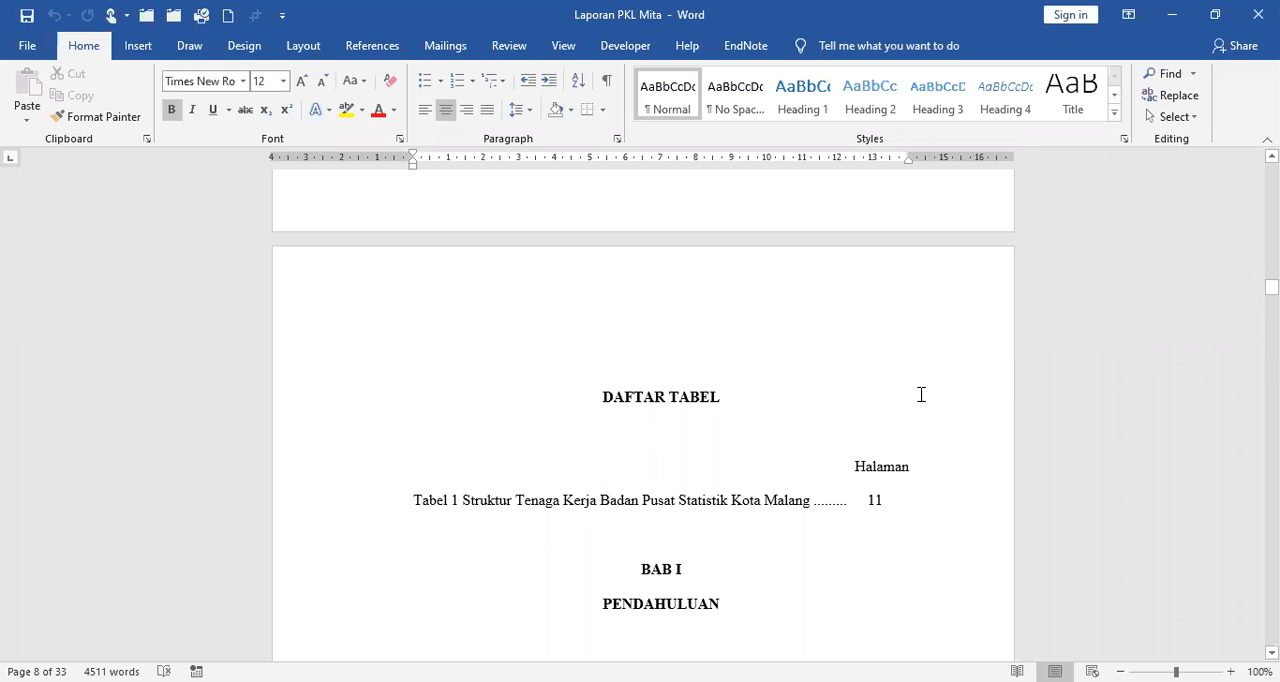
scroll(610, 374, down, 4)
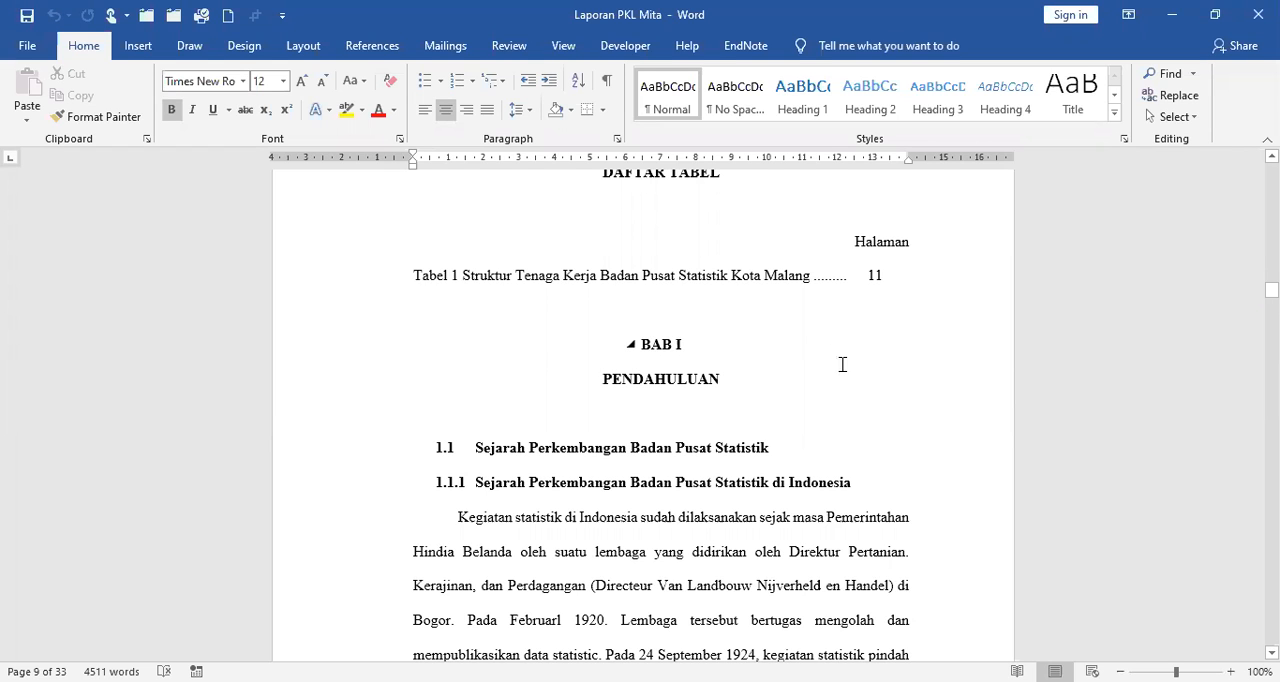
scroll(840, 362, down, 3)
scroll(843, 366, down, 6)
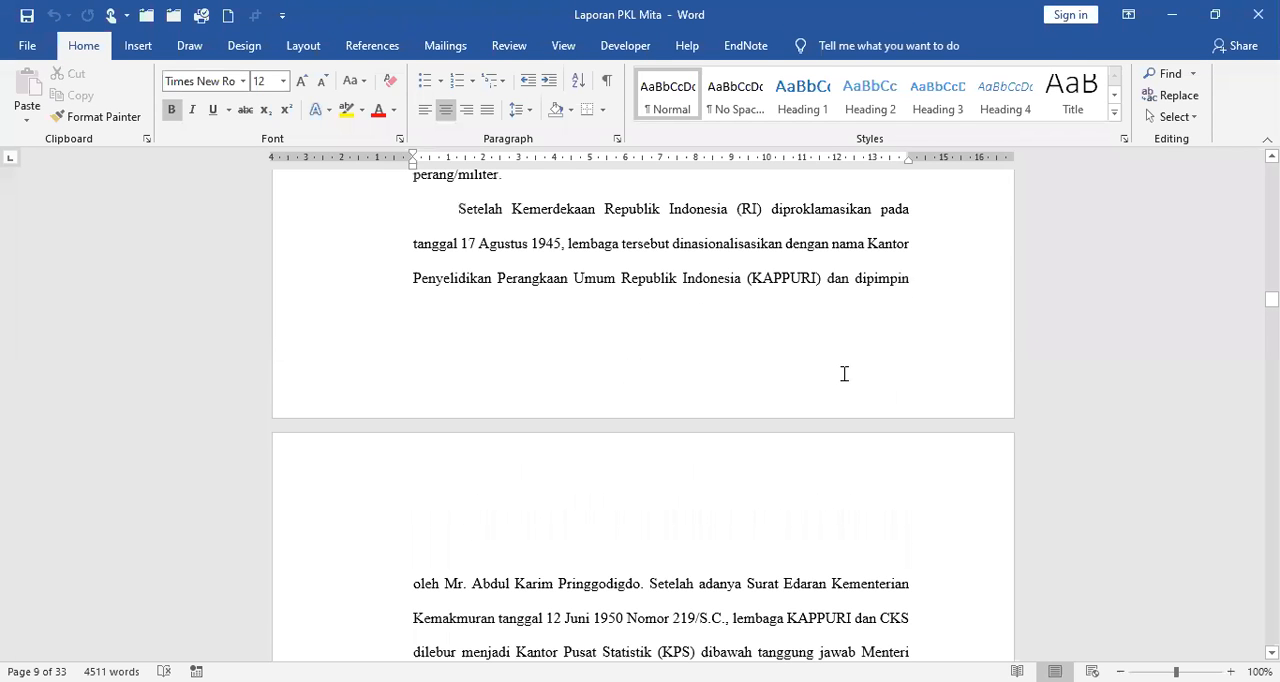
scroll(844, 370, down, 1)
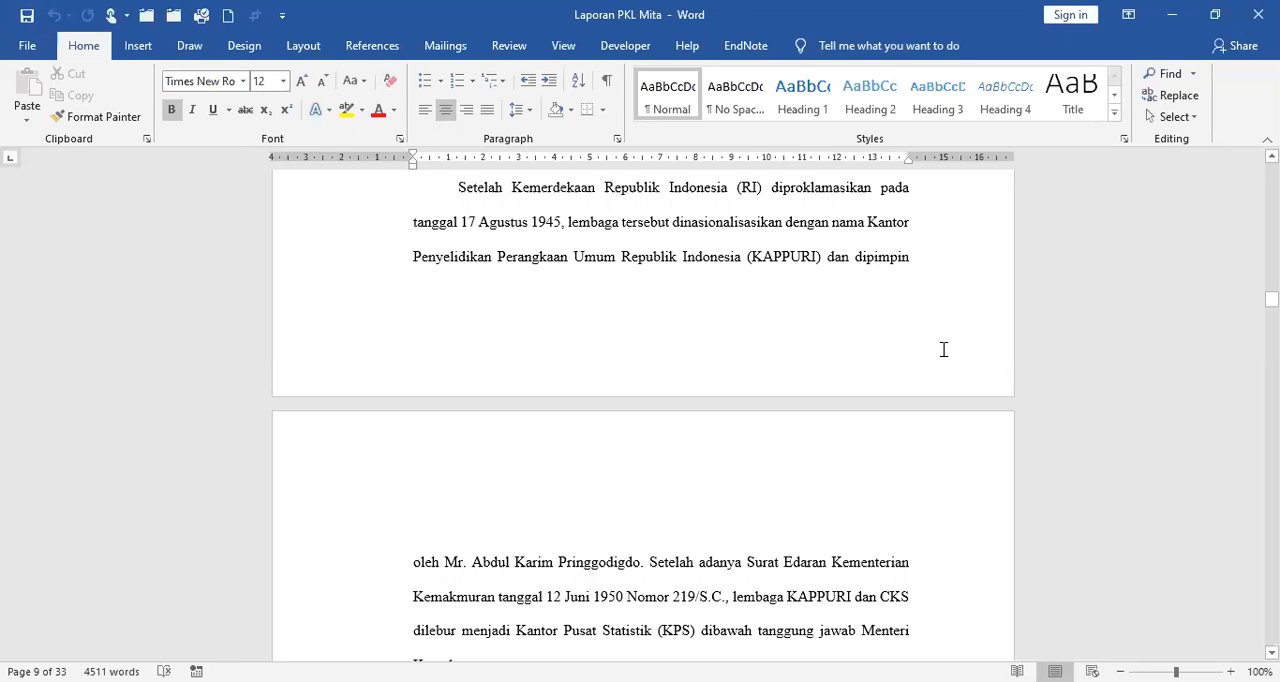
Review the pages backwards from BAB I through the lists and table of contents to the report's cover.
scroll(943, 349, up, 5)
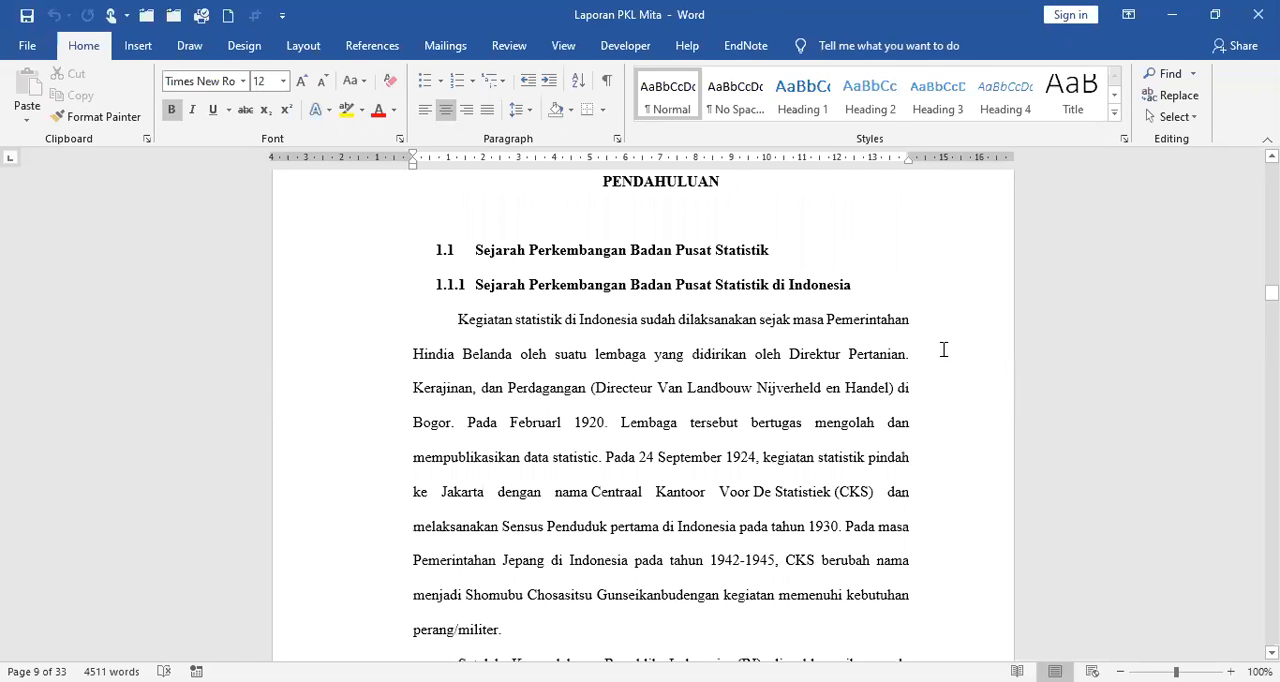
scroll(943, 349, up, 5)
scroll(943, 349, down, 2)
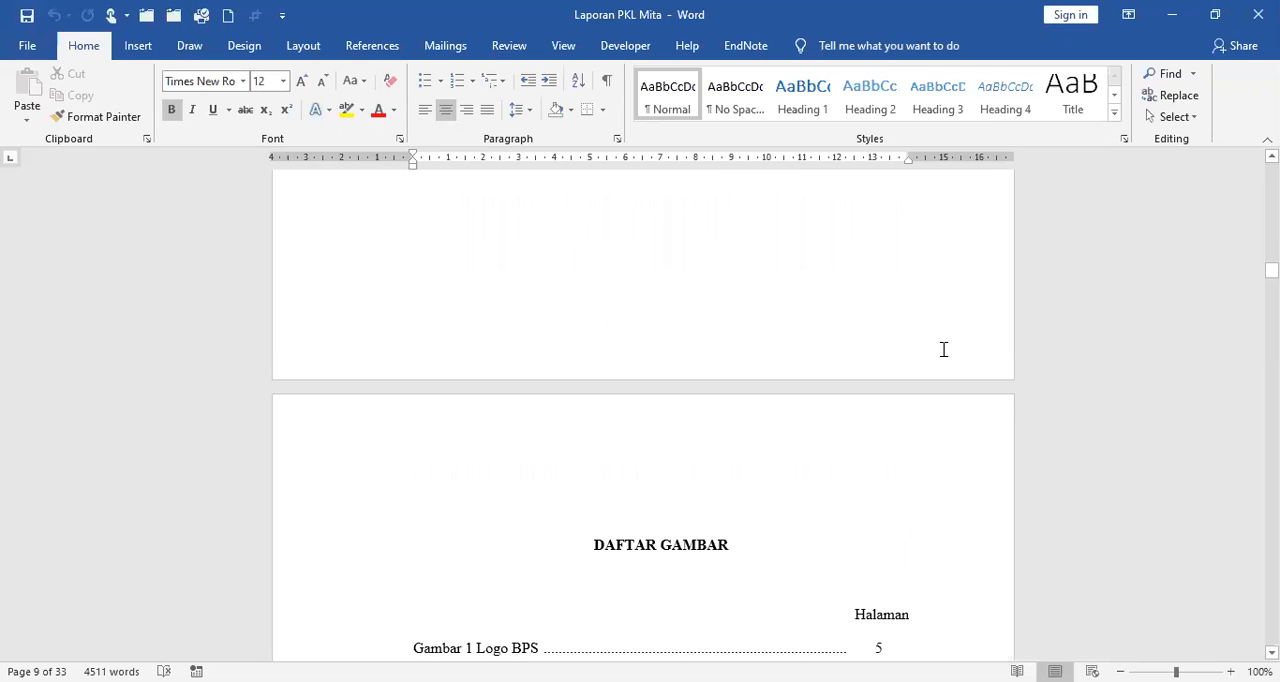
scroll(943, 349, up, 5)
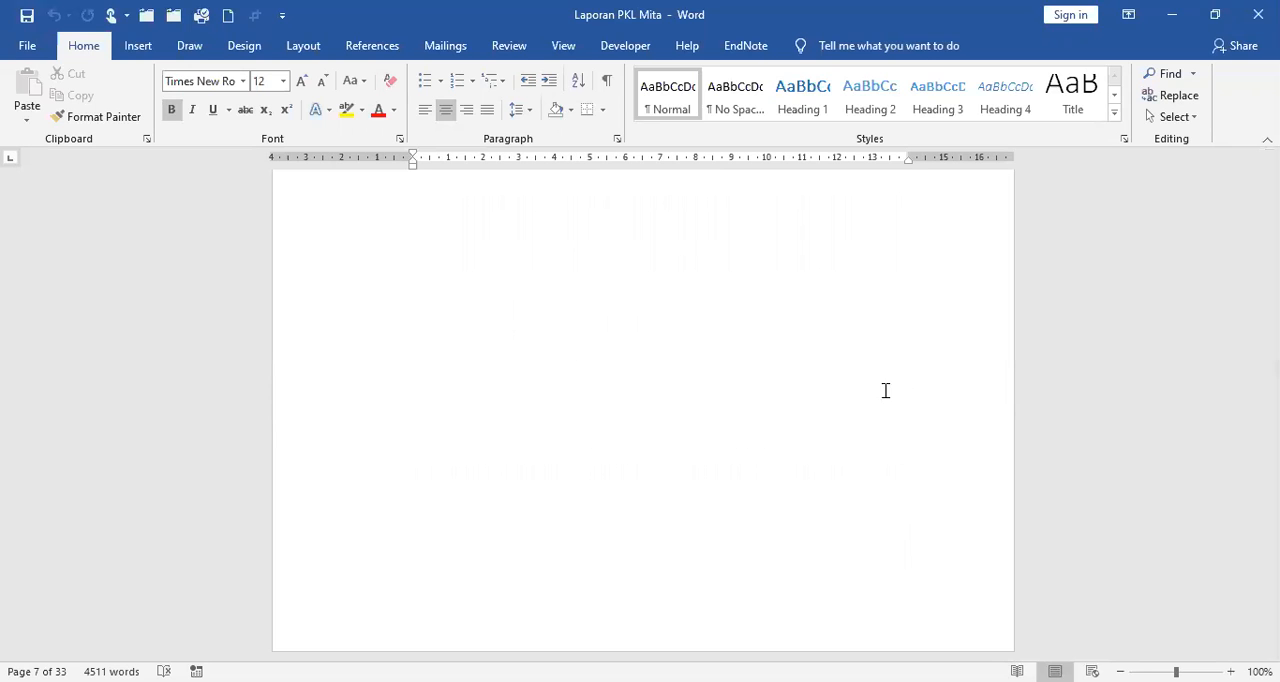
scroll(885, 391, up, 2)
scroll(885, 391, up, 3)
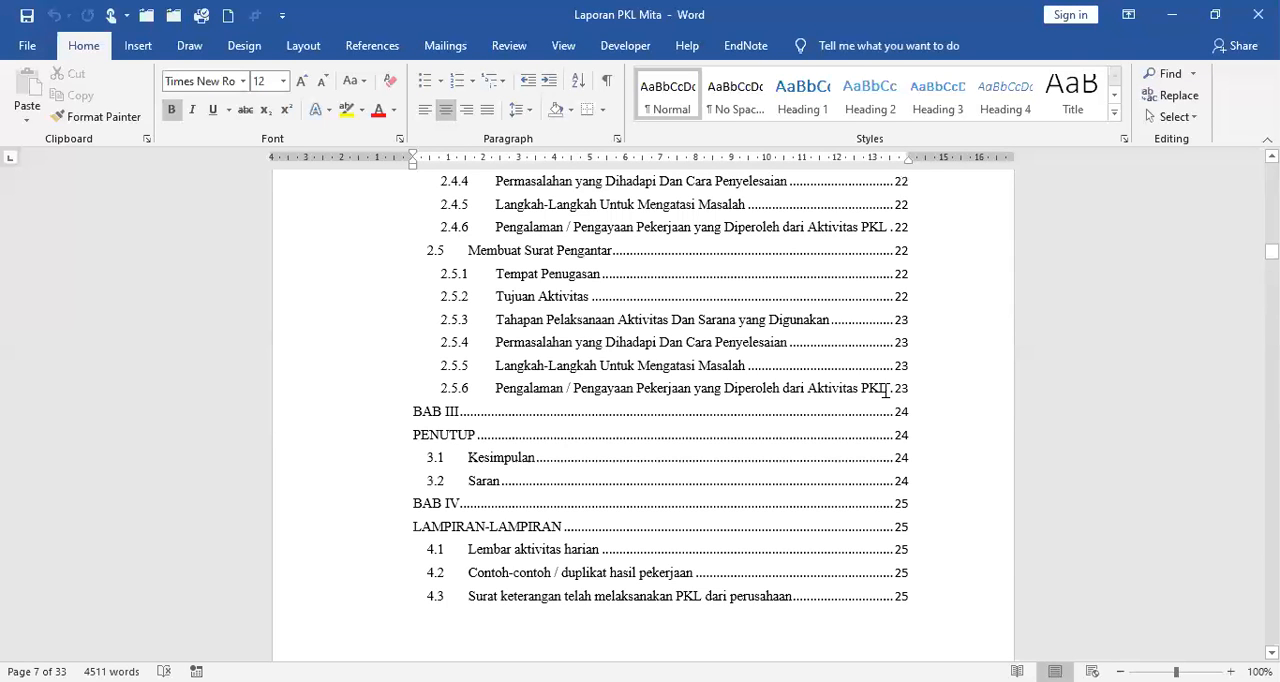
scroll(885, 391, up, 12)
scroll(885, 391, up, 10)
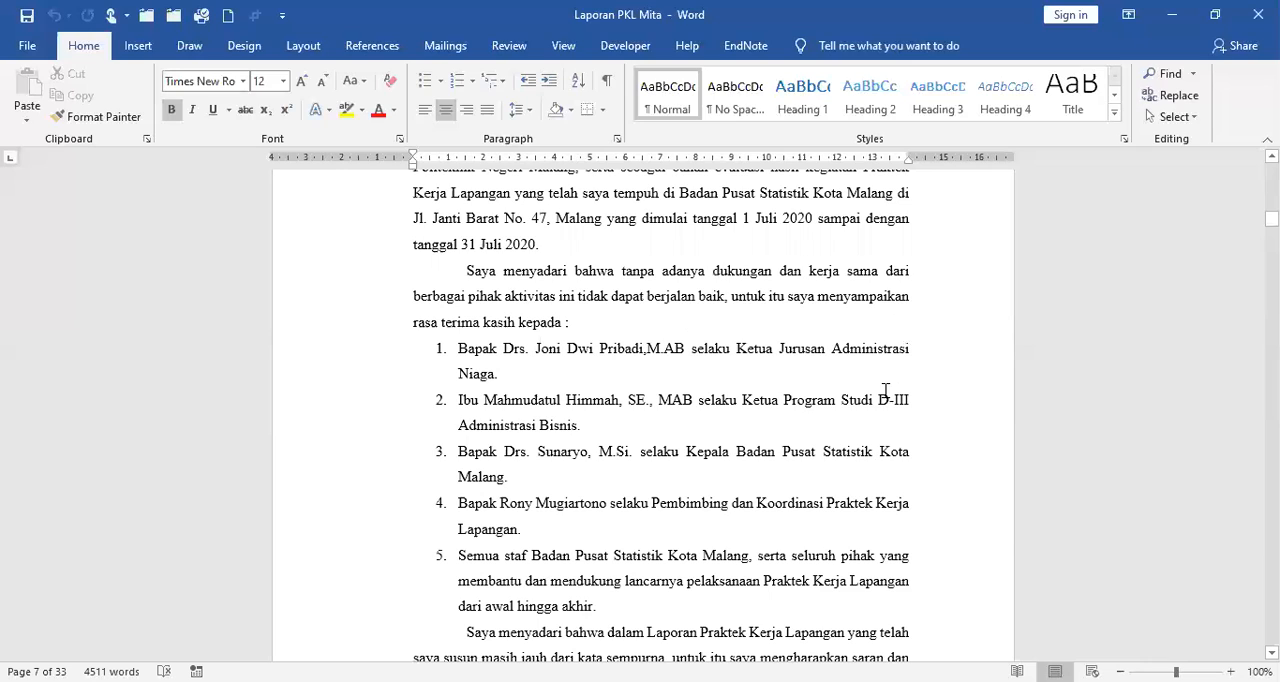
scroll(885, 391, up, 10)
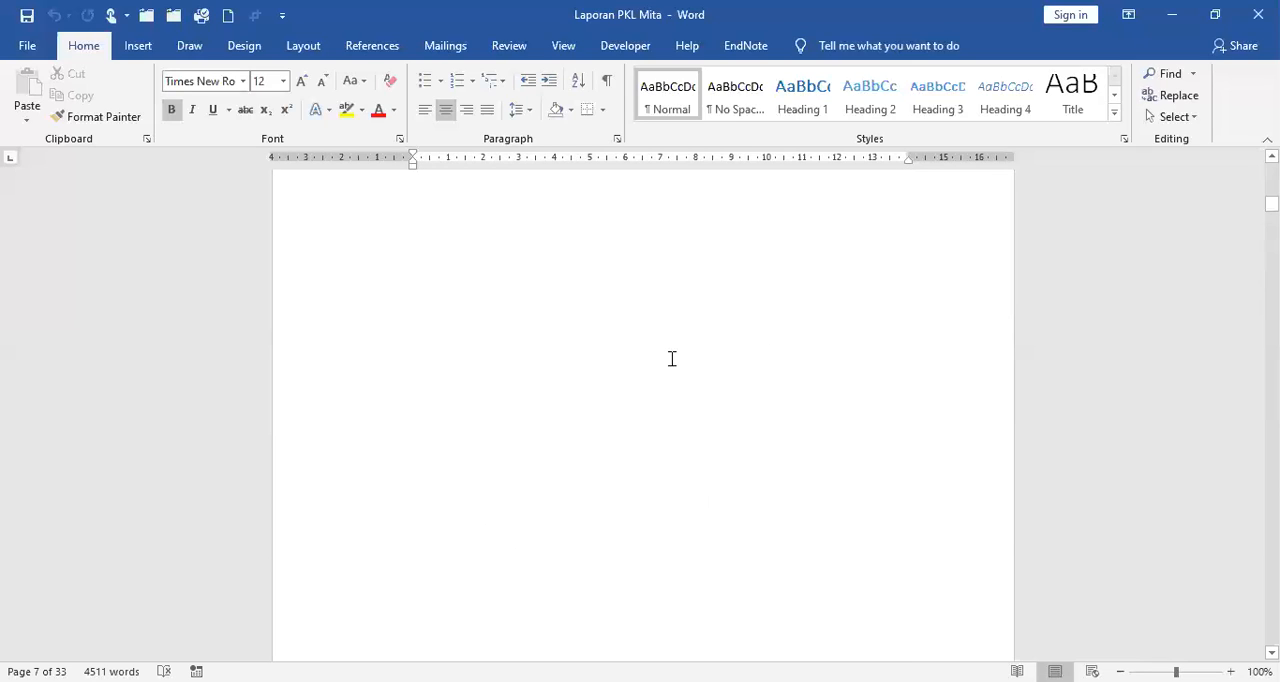
scroll(690, 363, up, 5)
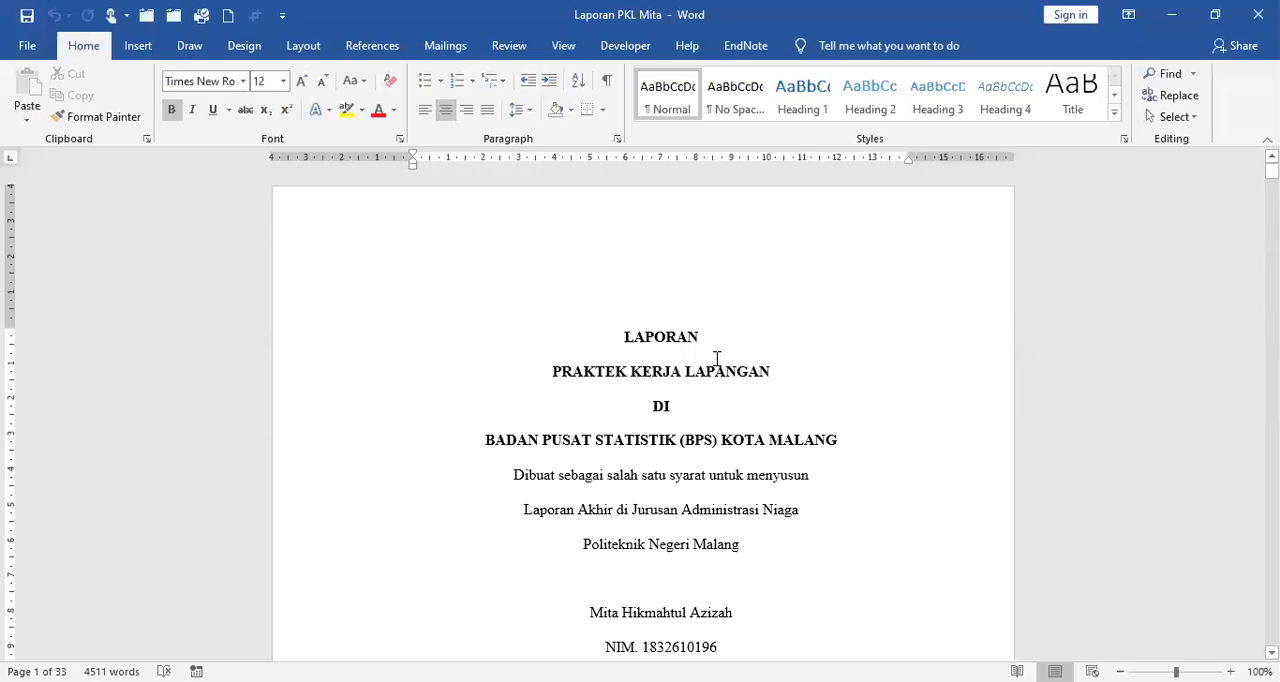
Examine the report's front matter from the cover and Lembar Pengesahan through KATA PENGANTAR and DAFTAR ISI to DAFTAR TABEL.
scroll(716, 358, down, 10)
scroll(716, 358, down, 10)
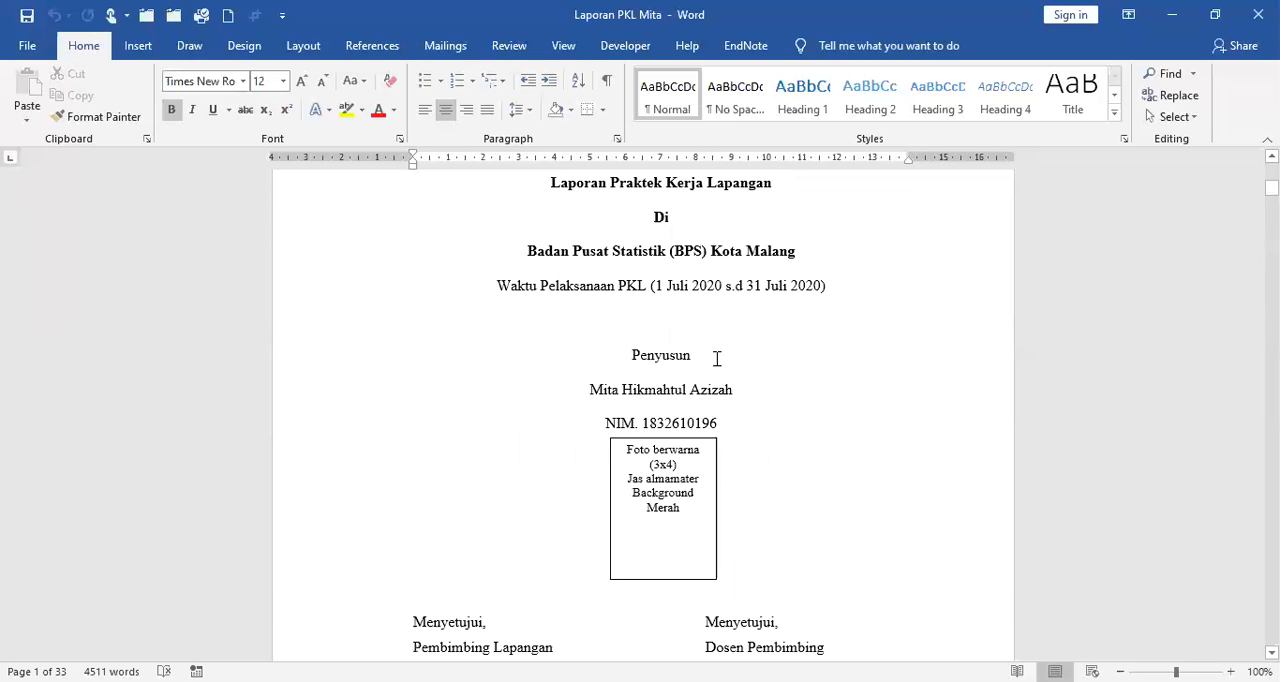
scroll(717, 359, down, 1)
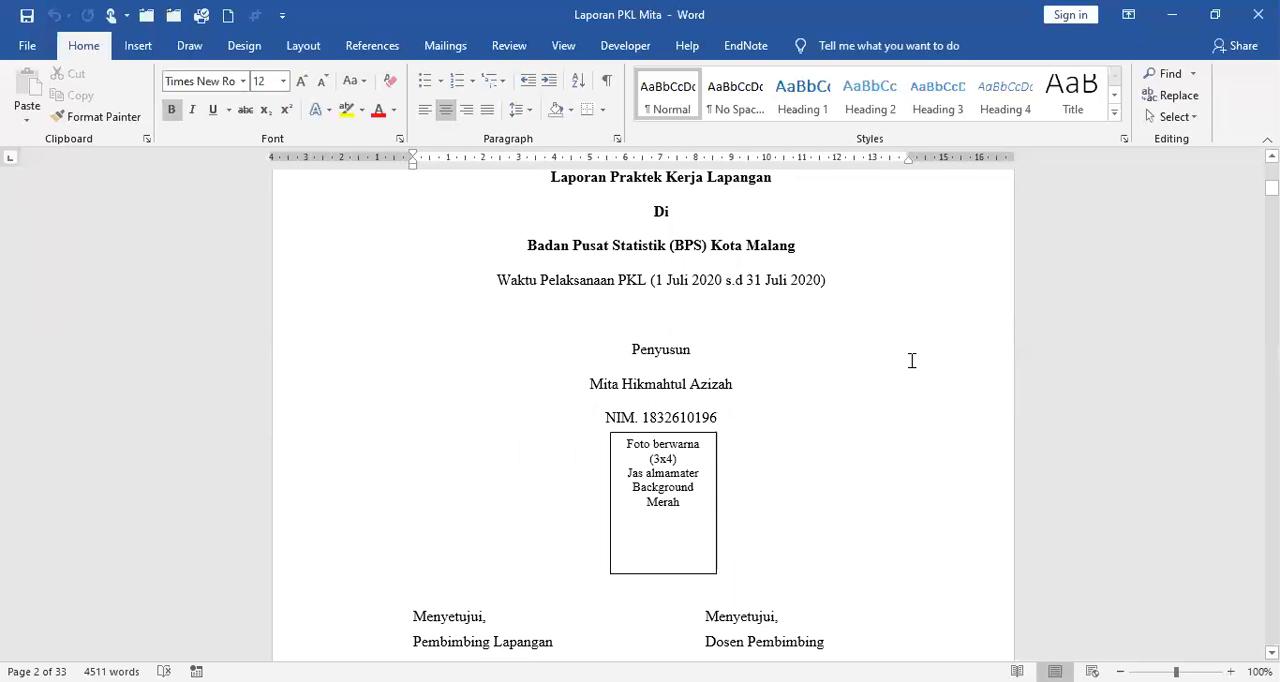
scroll(911, 360, up, 10)
scroll(911, 360, up, 4)
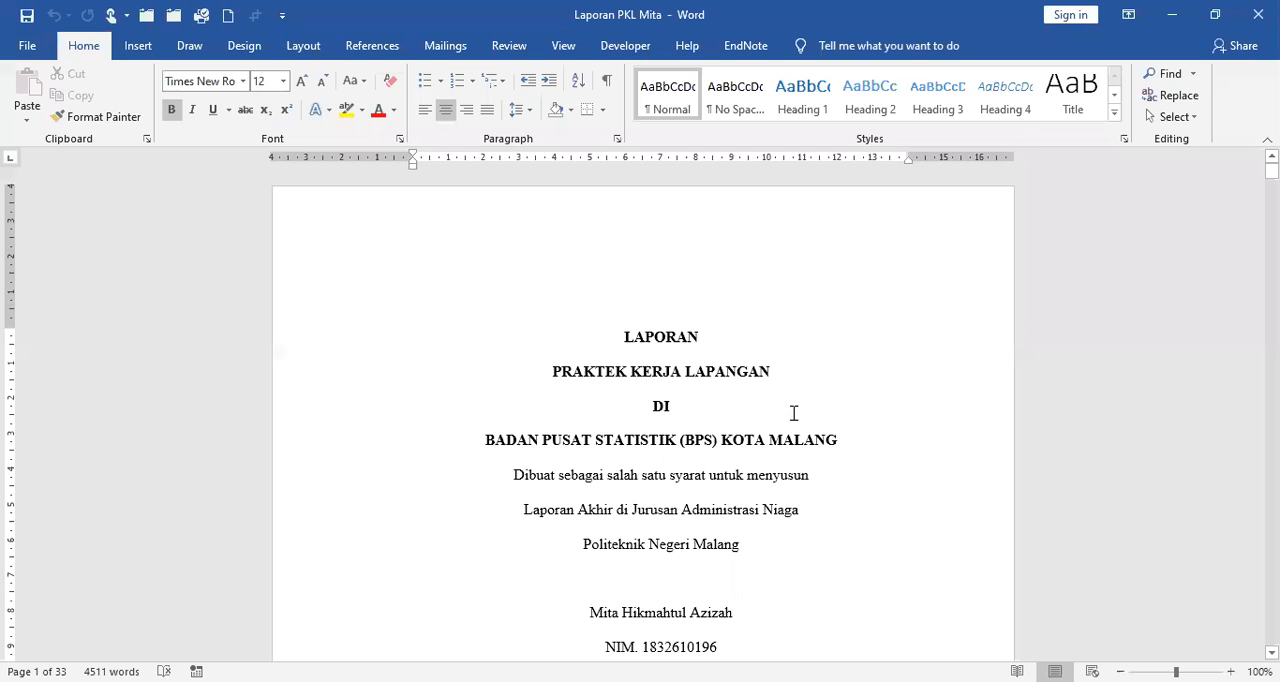
scroll(791, 443, down, 10)
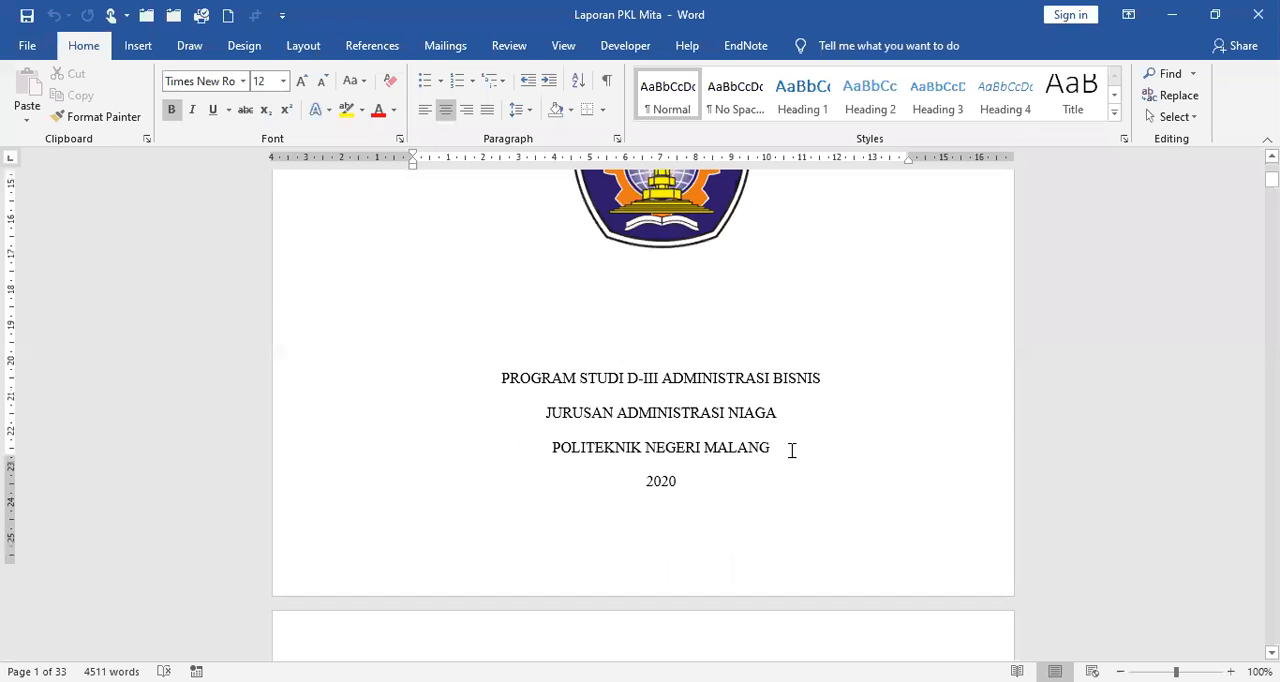
scroll(791, 450, down, 15)
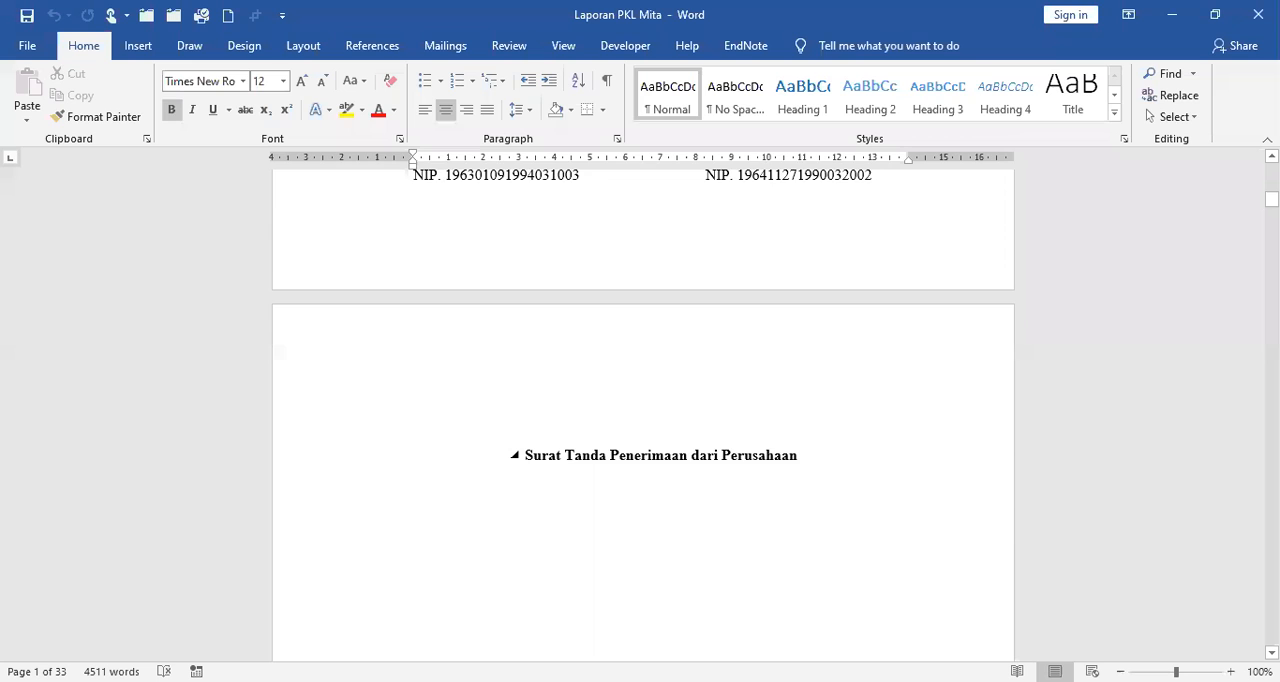
scroll(791, 450, down, 1)
scroll(643, 415, down, 15)
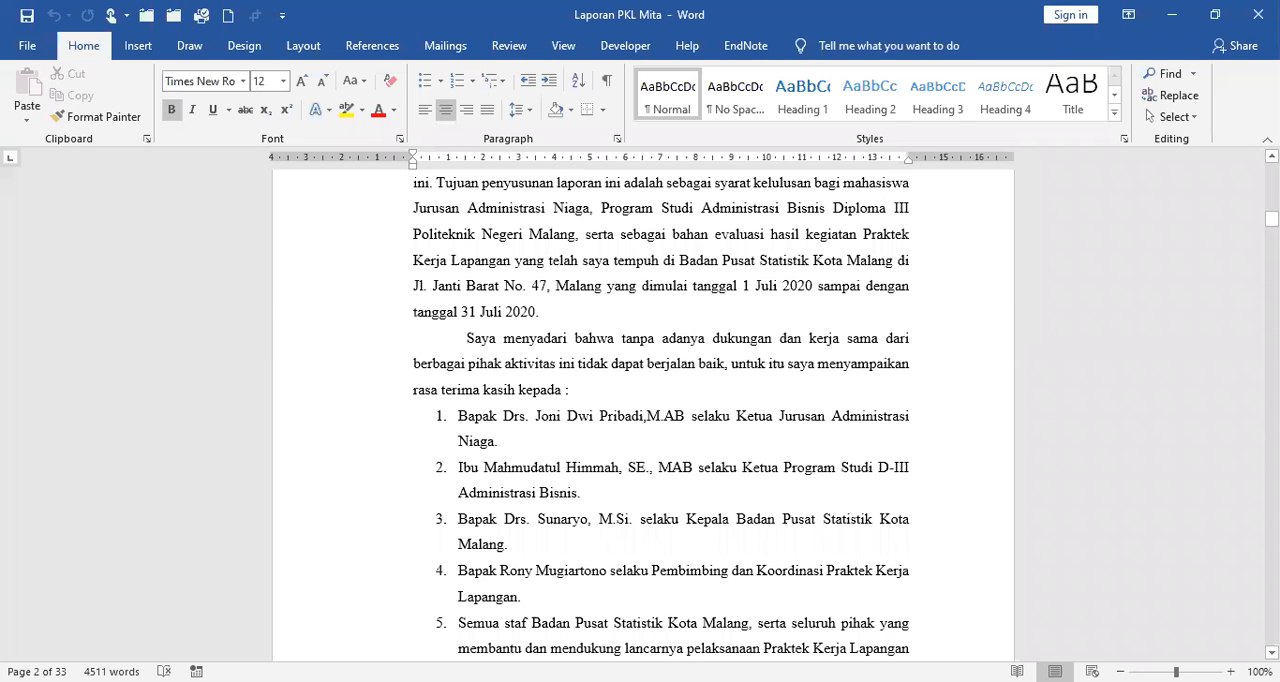
scroll(660, 410, down, 10)
scroll(660, 410, down, 5)
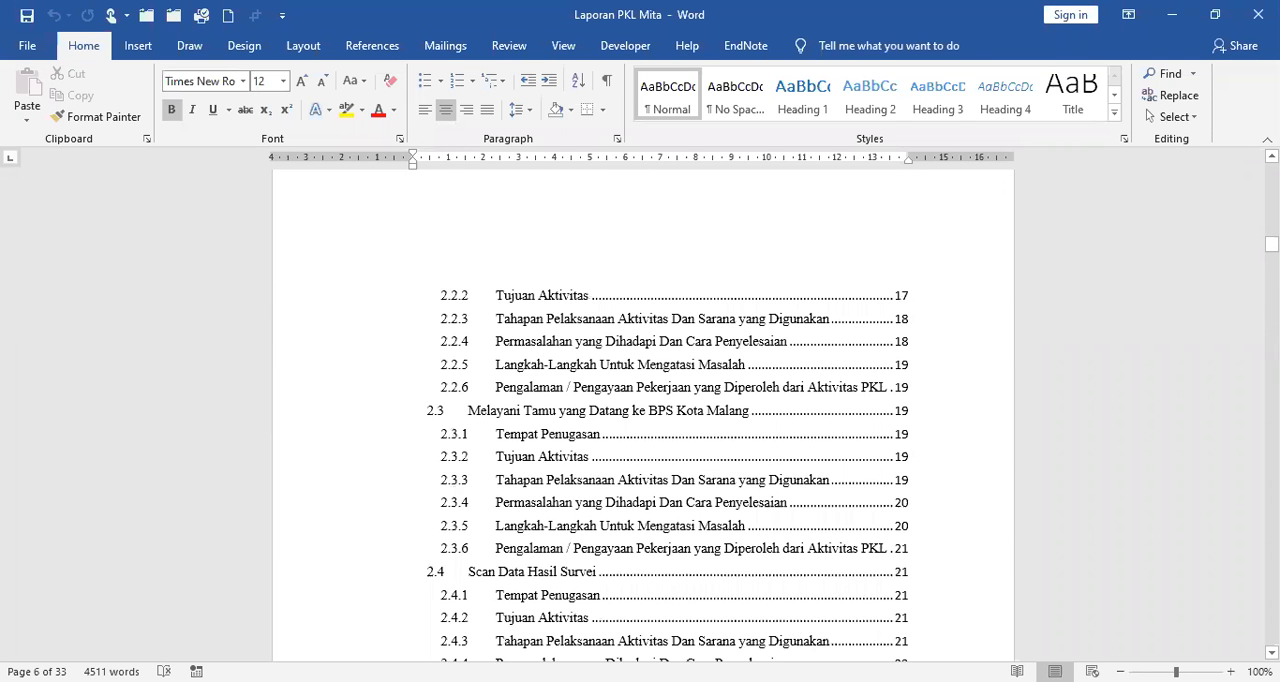
scroll(643, 410, down, 10)
scroll(643, 410, down, 3)
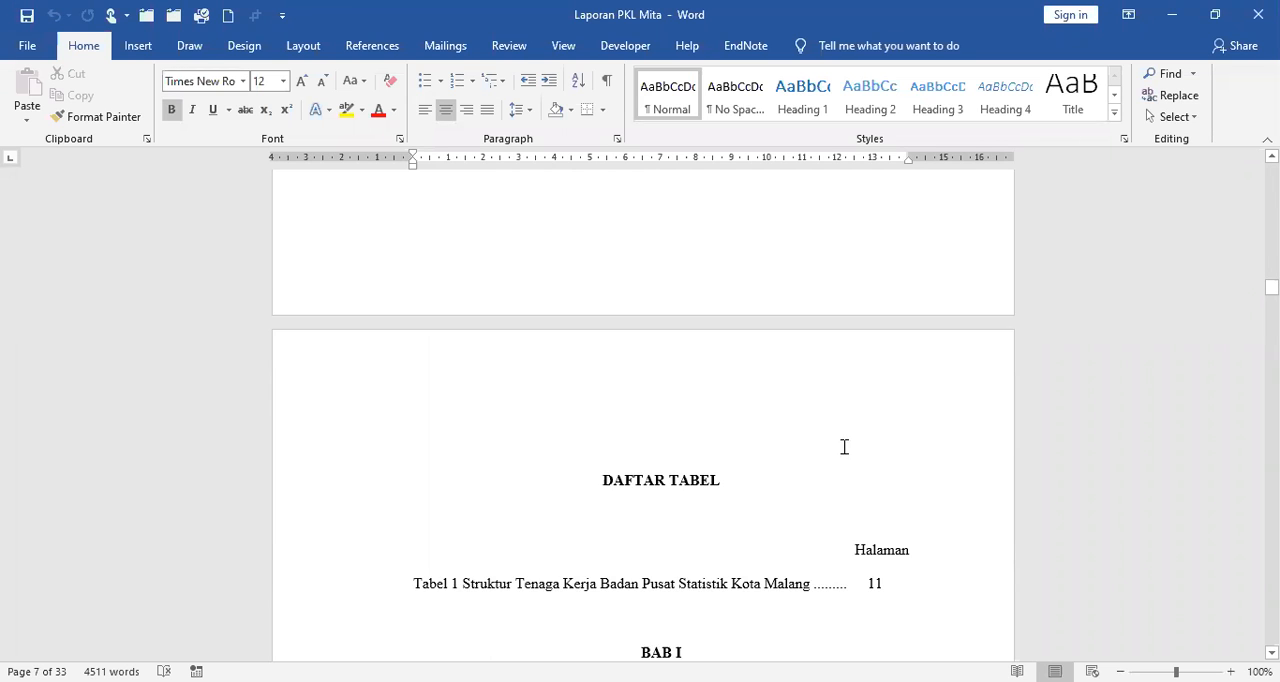
Compare the opening page of BAB I PENDAHULUAN with the page that follows it, including their bottom and top margins.
scroll(843, 446, down, 10)
scroll(752, 426, up, 4)
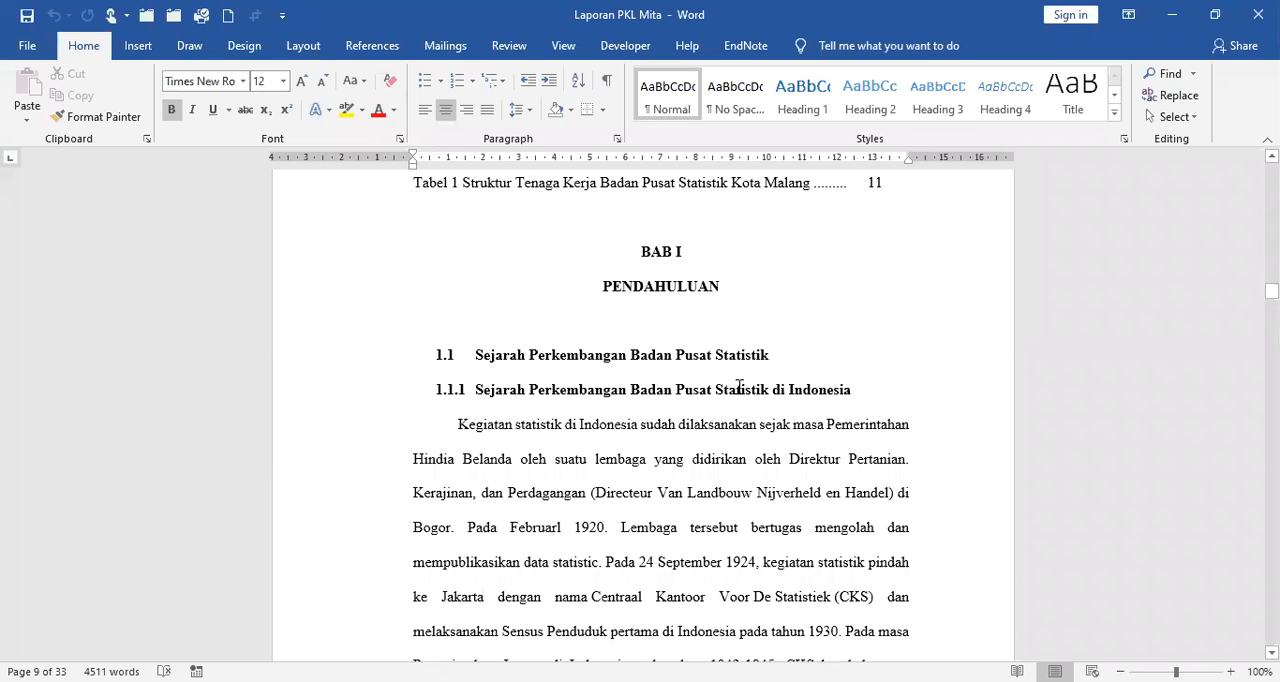
scroll(742, 395, down, 3)
scroll(705, 503, down, 4)
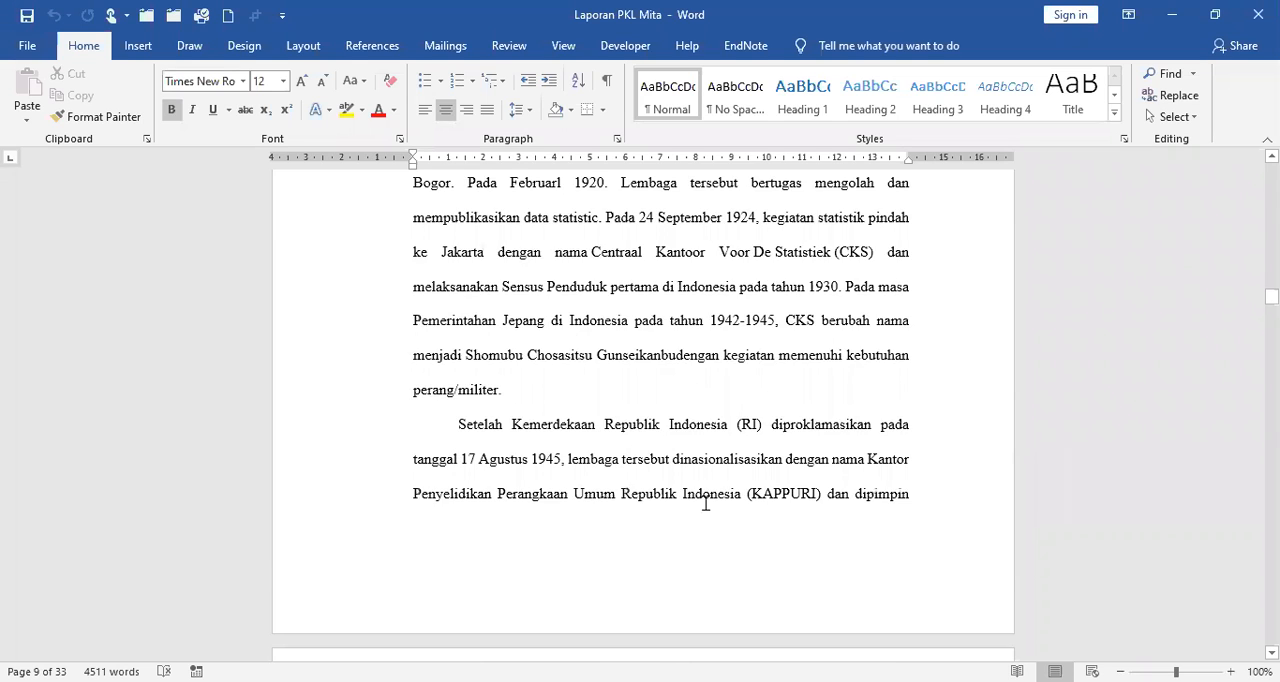
scroll(705, 503, down, 1)
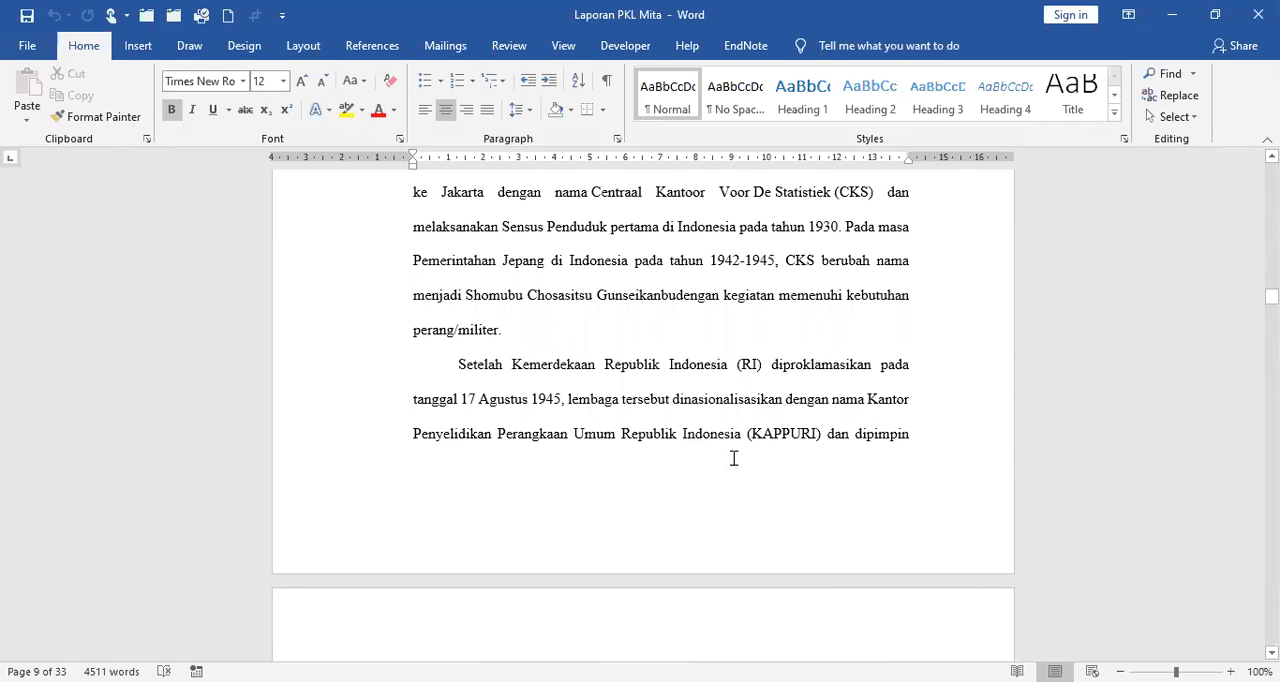
scroll(810, 455, down, 3)
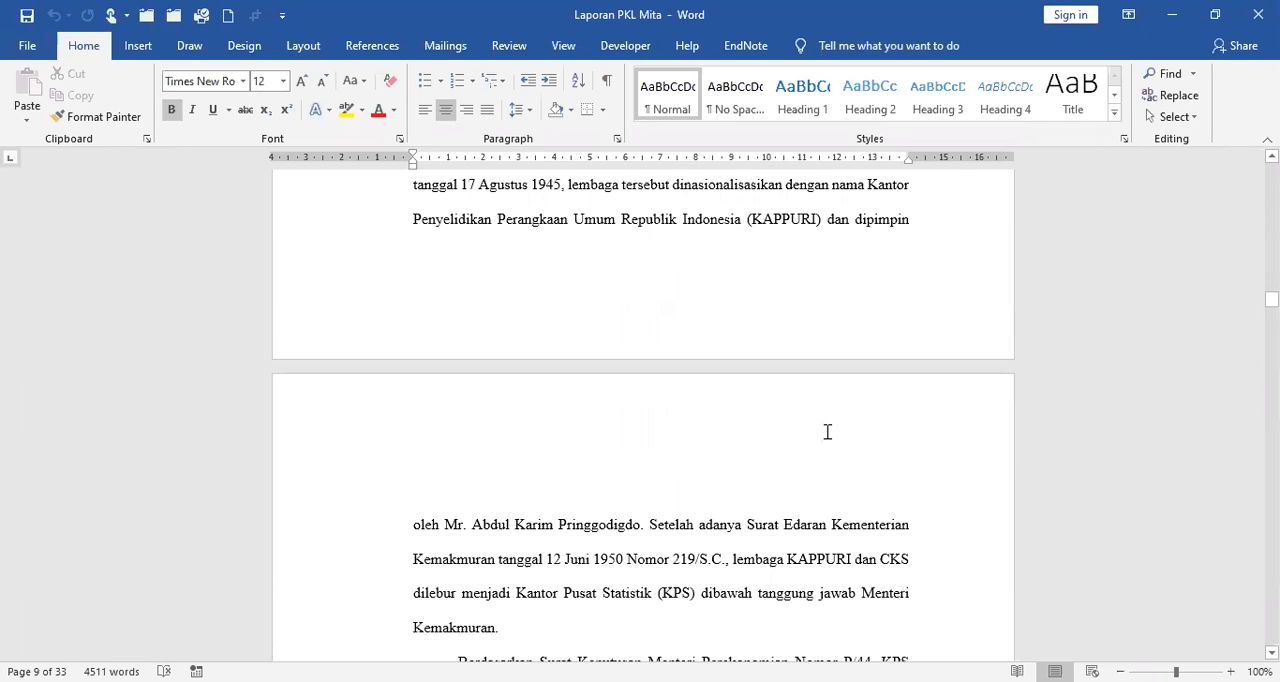
scroll(827, 431, down, 1)
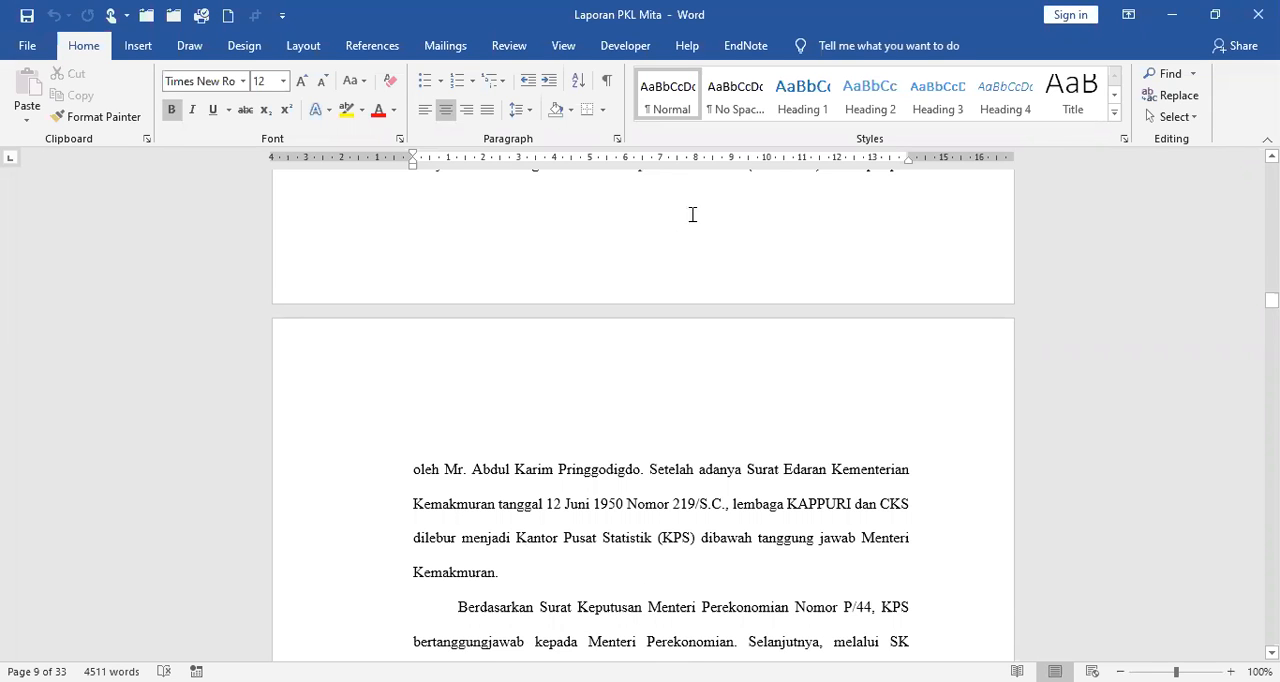
scroll(688, 231, up, 5)
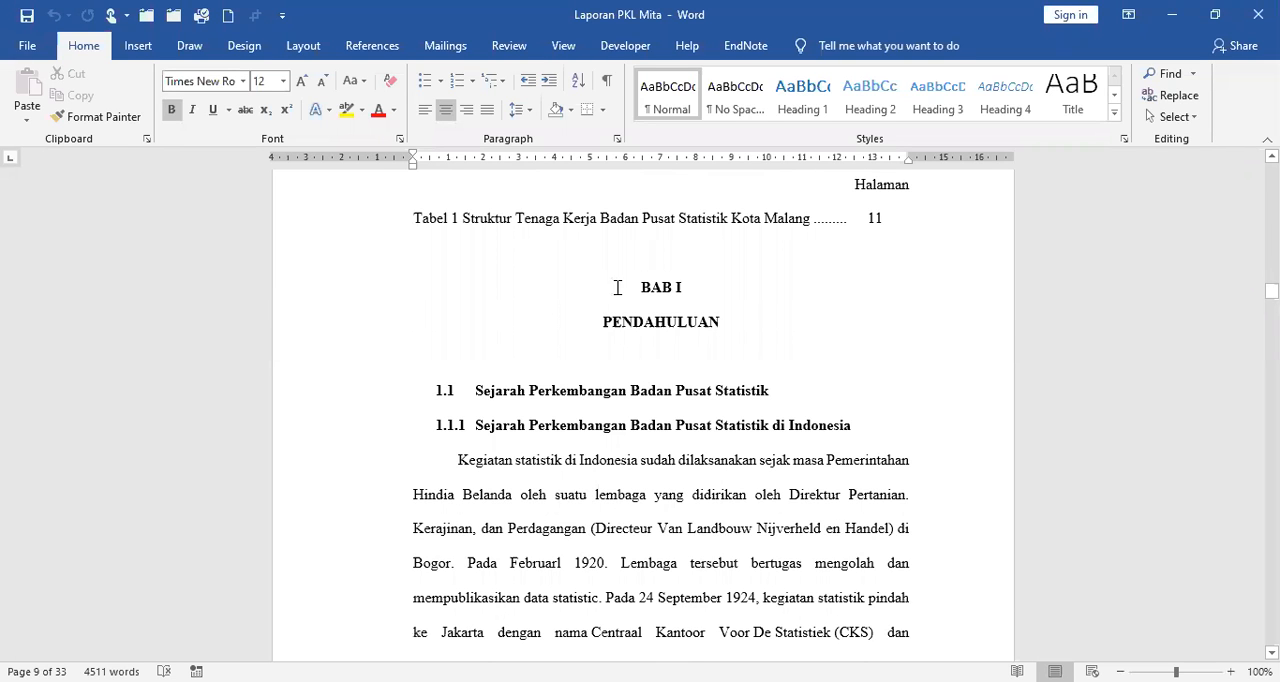
scroll(741, 349, down, 3)
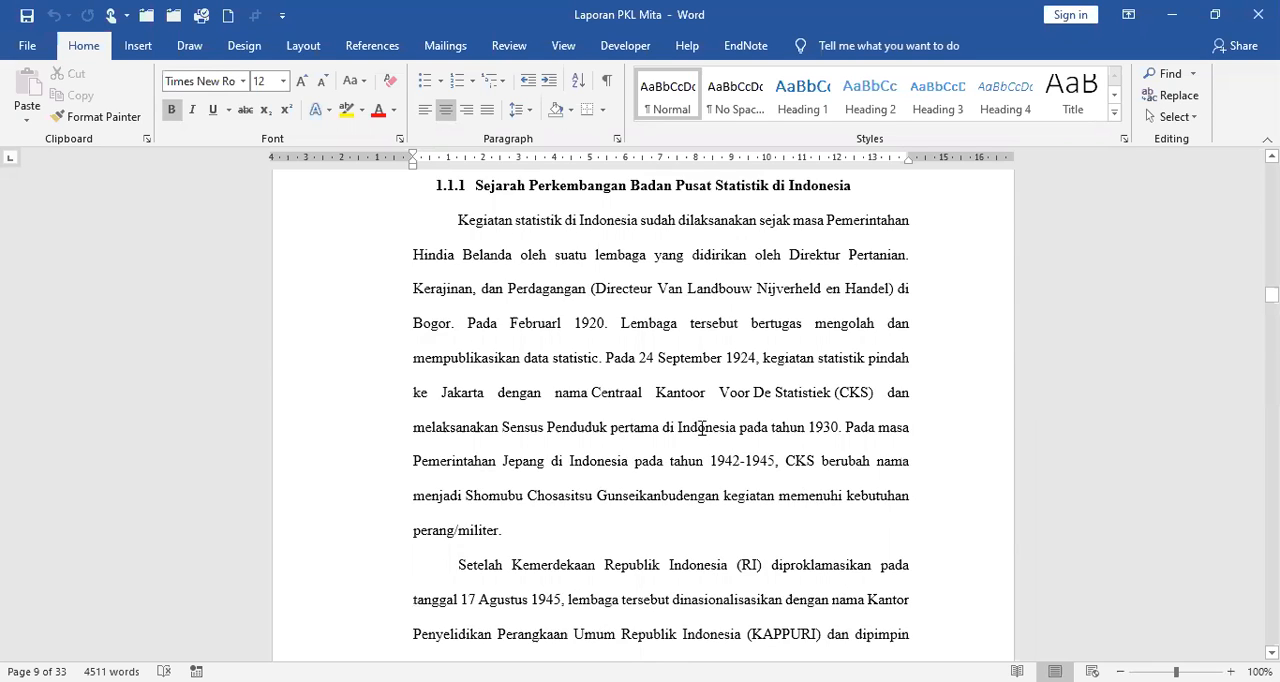
scroll(703, 428, down, 3)
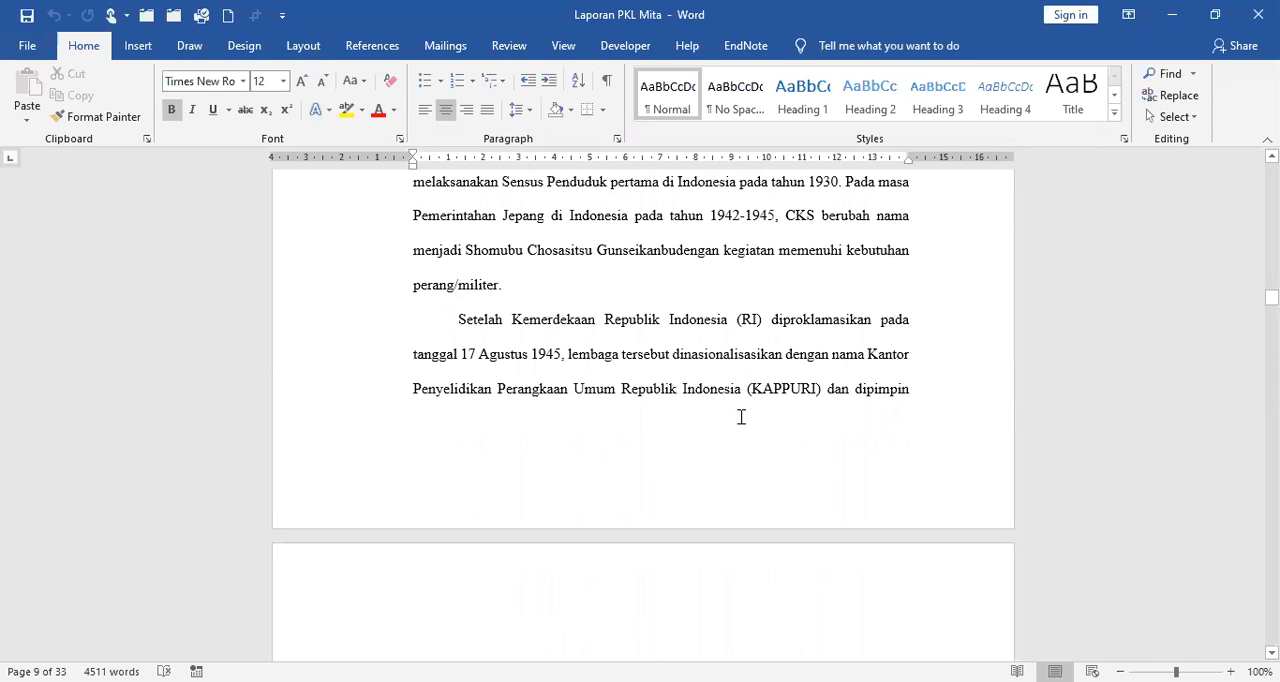
scroll(800, 486, down, 2)
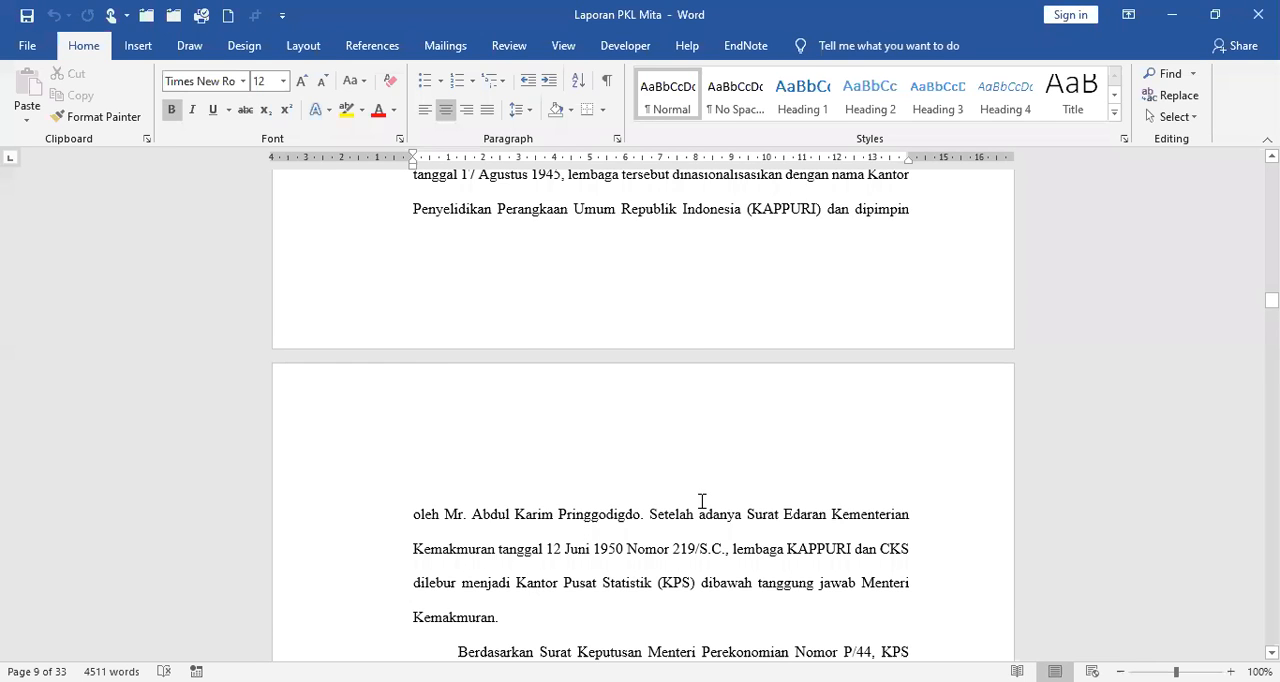
scroll(703, 500, up, 10)
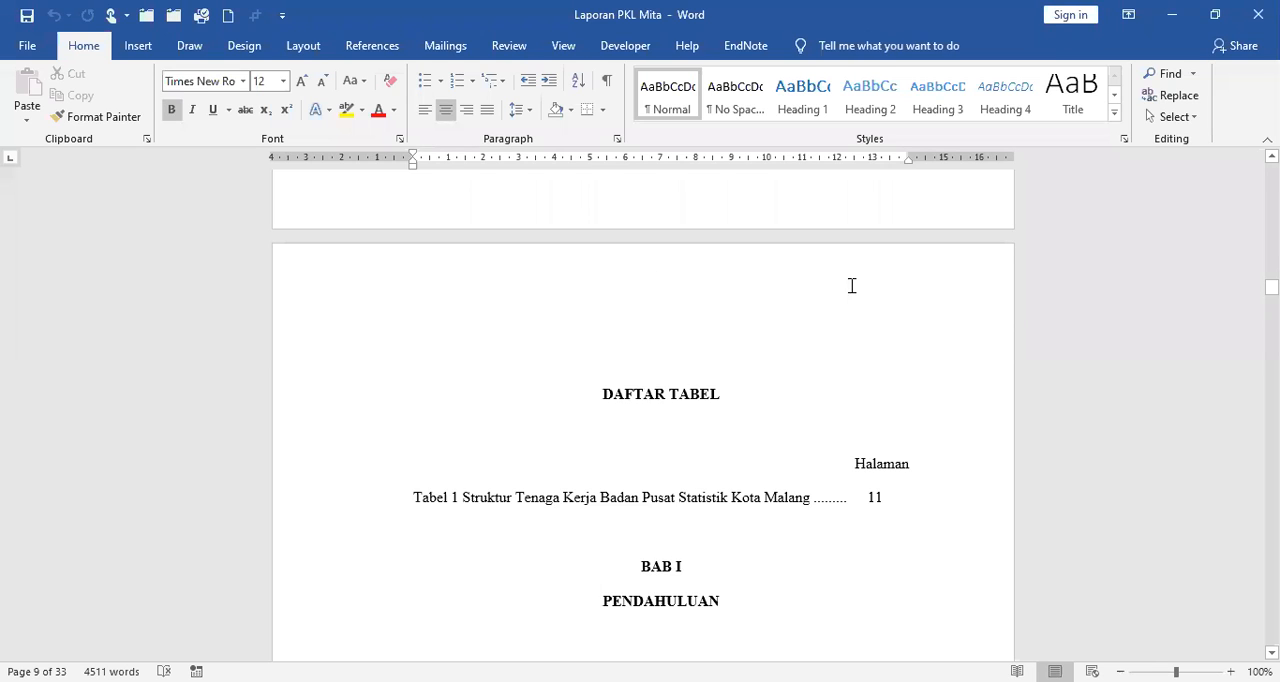
Enable a different first page for headers and footers in the page setup and apply it to the whole document.
key(ctrl+Home)
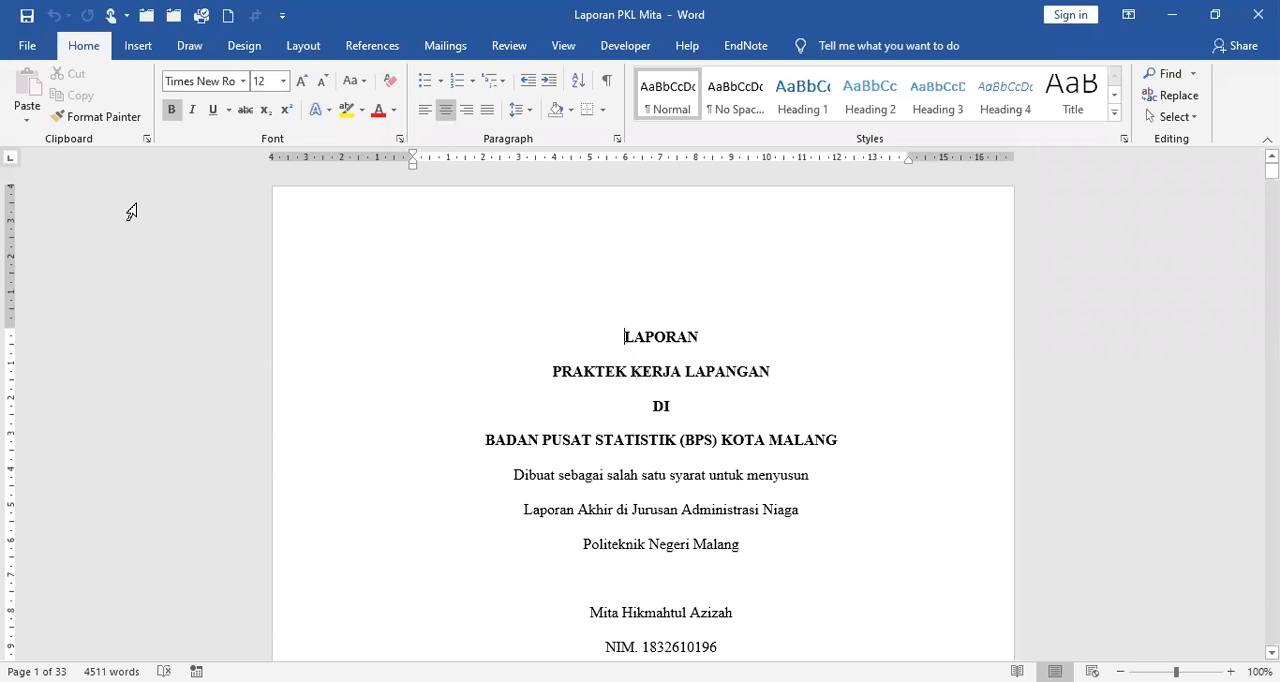
click(303, 46)
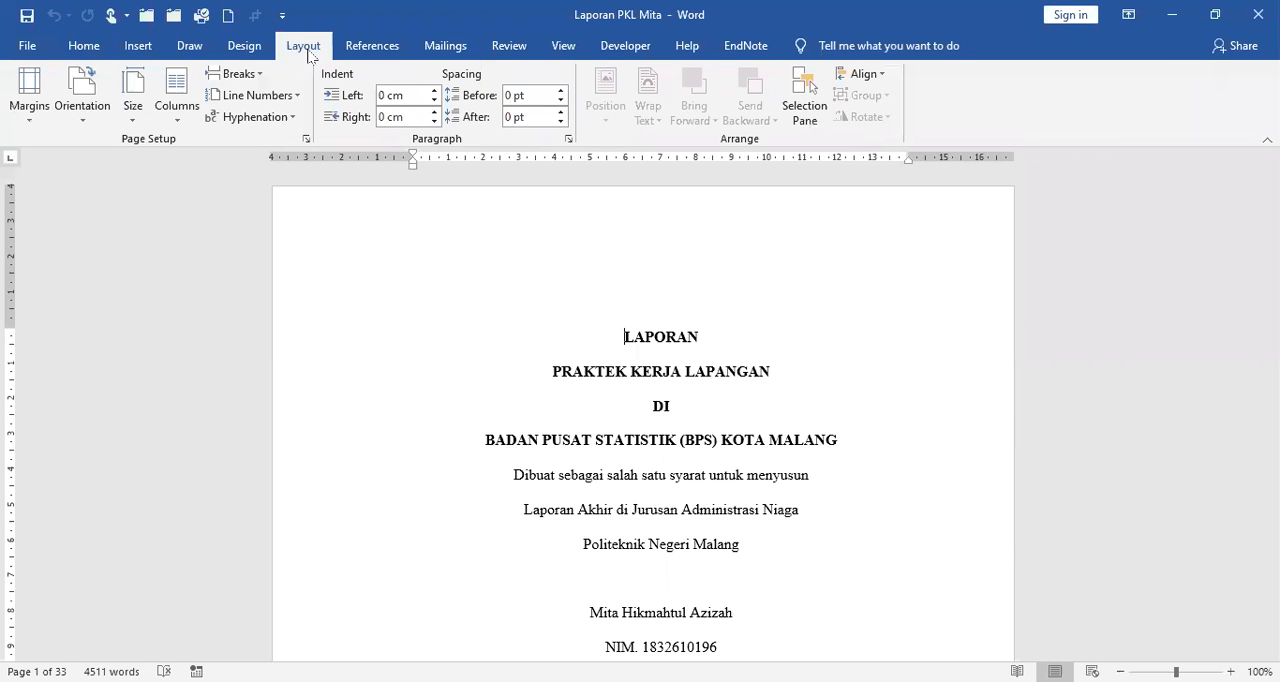
click(307, 142)
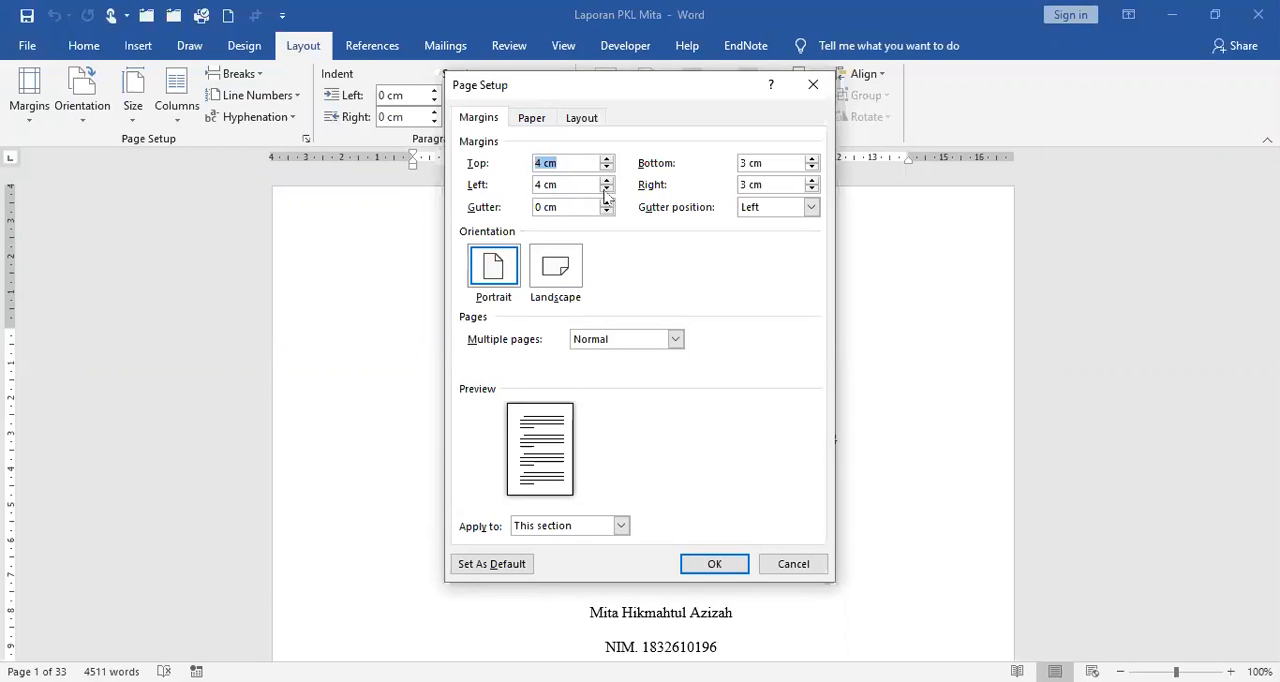
click(584, 119)
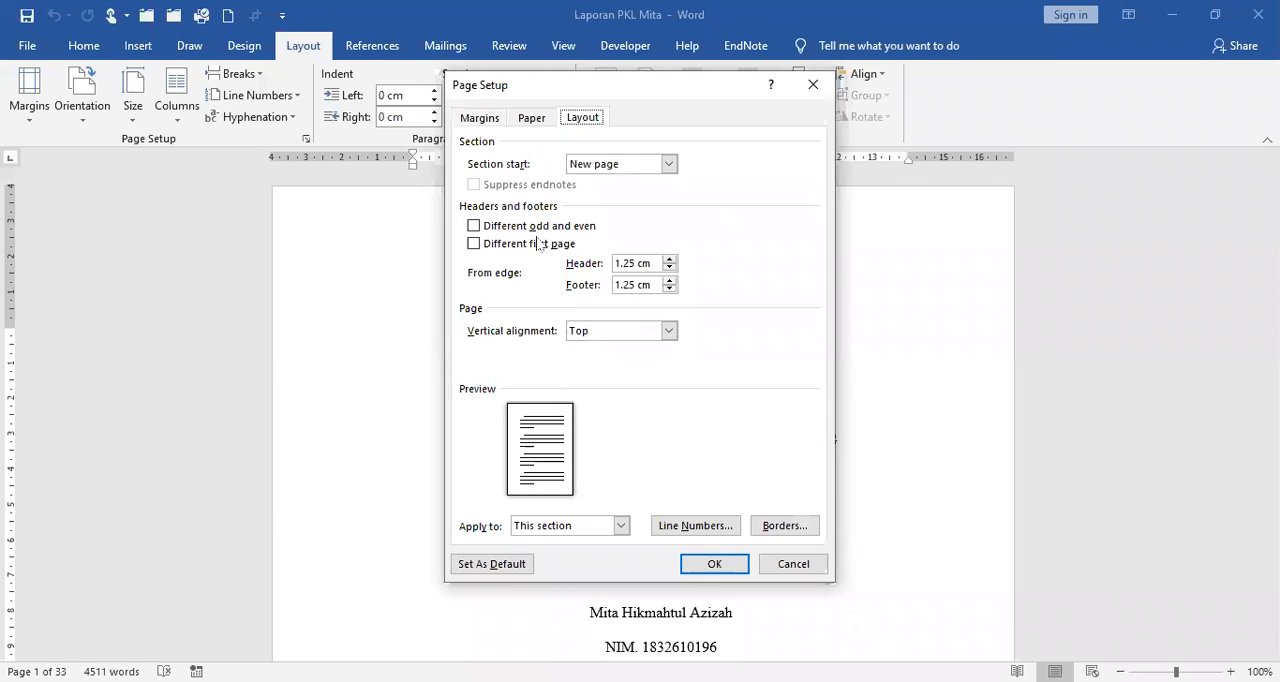
click(478, 254)
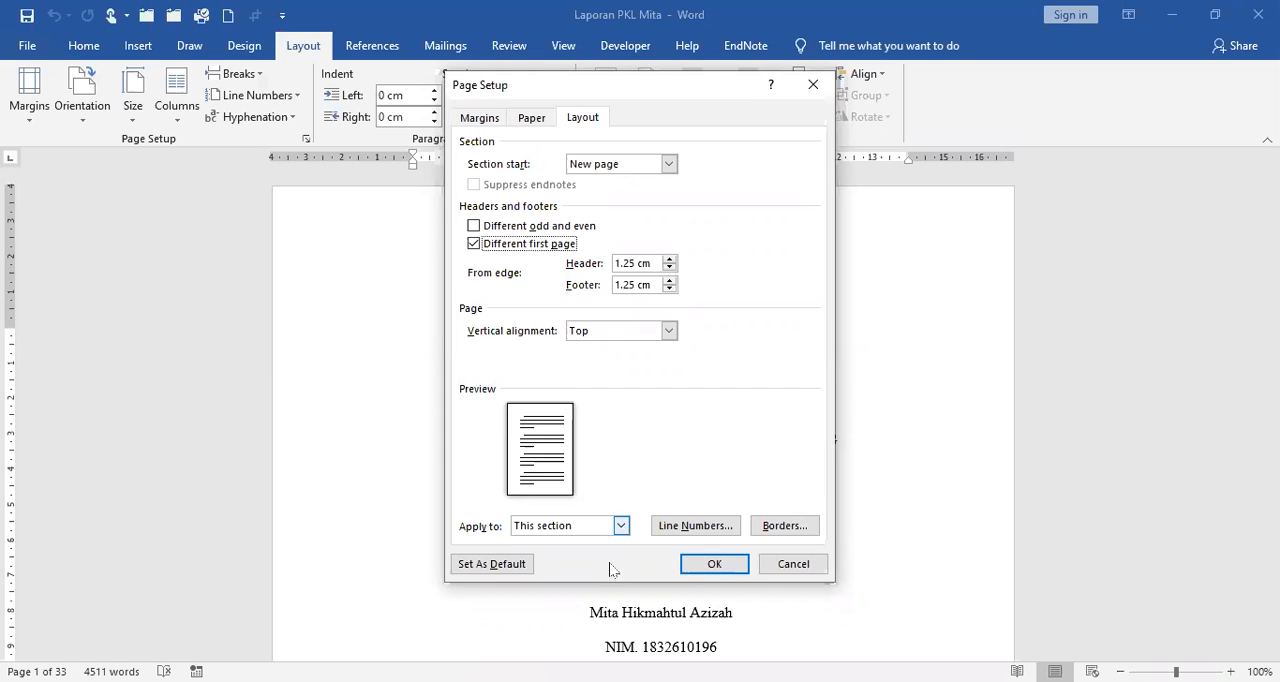
click(622, 527)
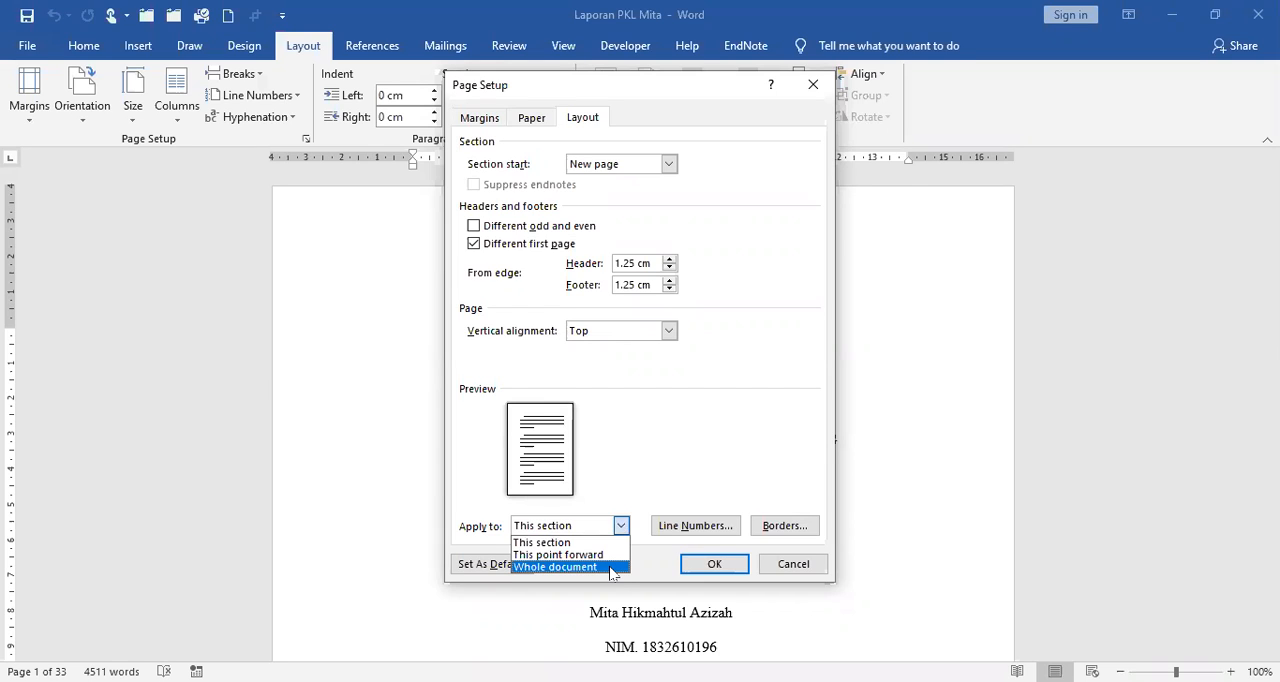
click(560, 567)
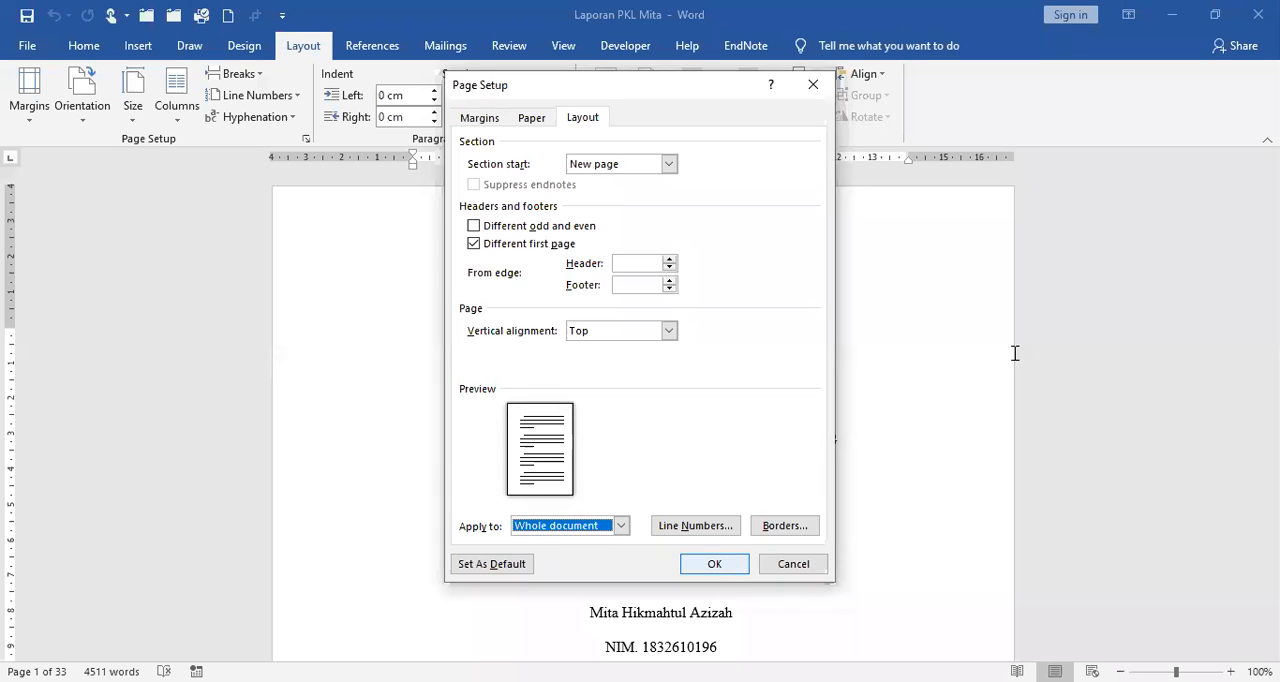
key(Return)
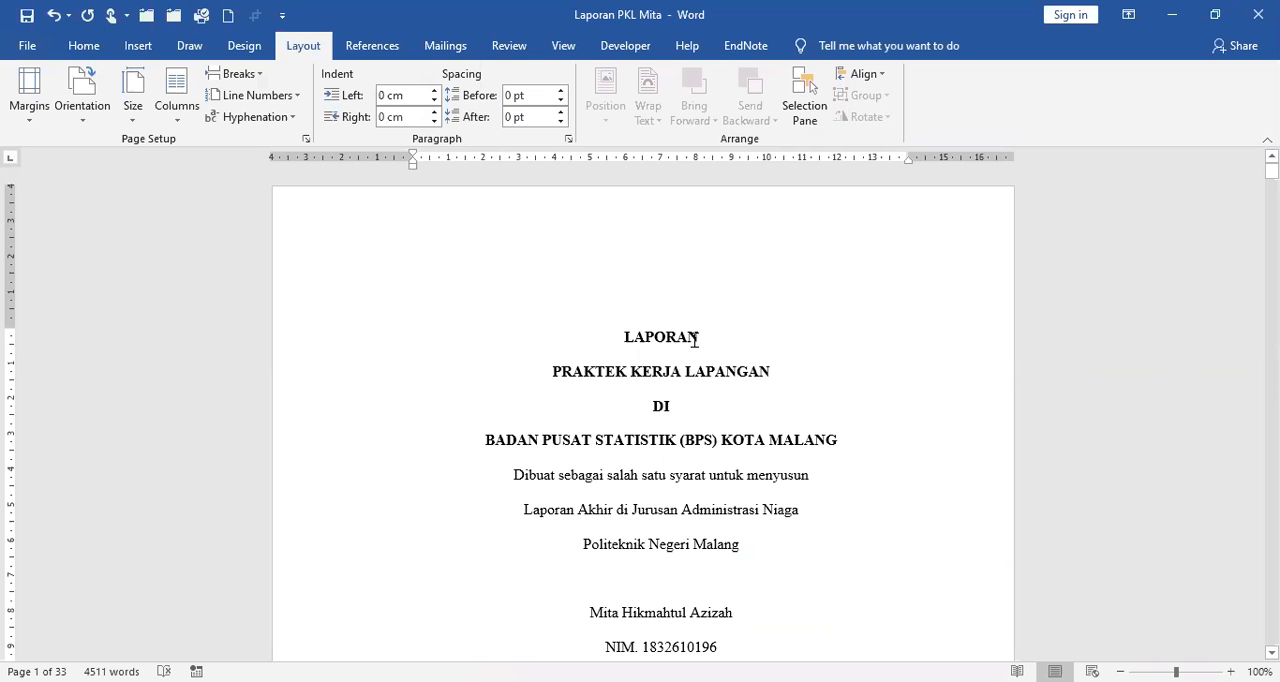
Open the footer area of the report's cover page for editing.
scroll(692, 339, down, 3)
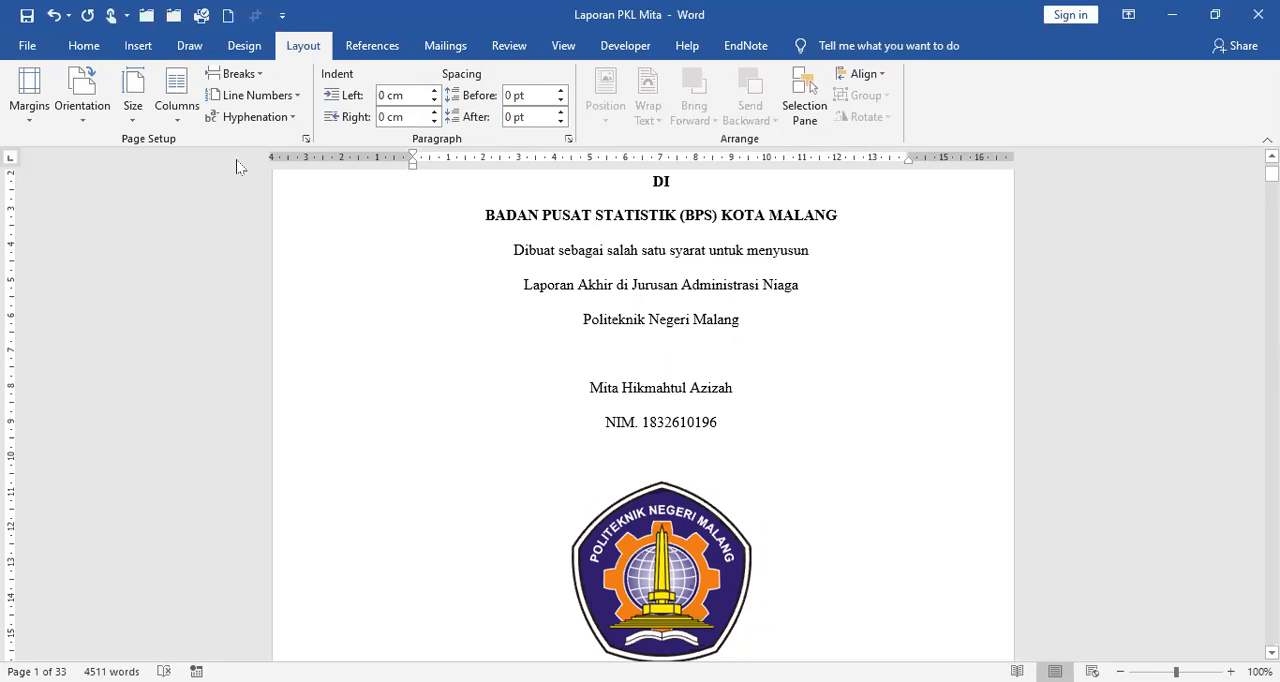
click(140, 52)
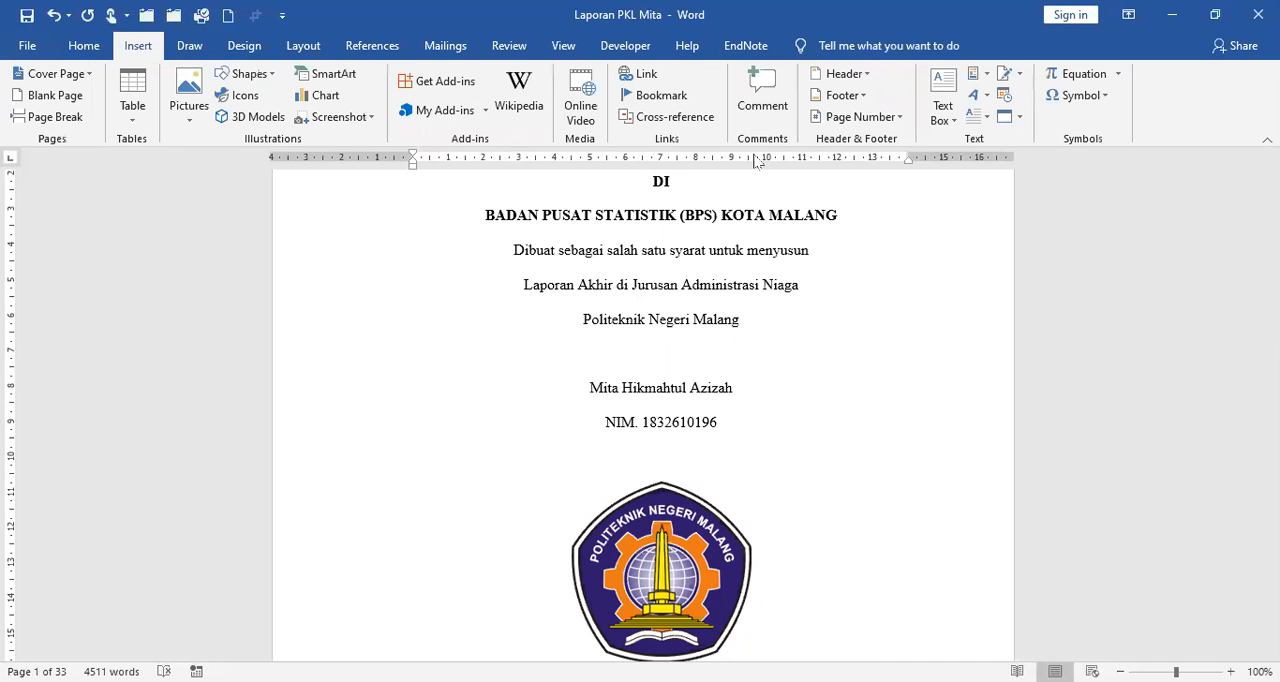
click(865, 73)
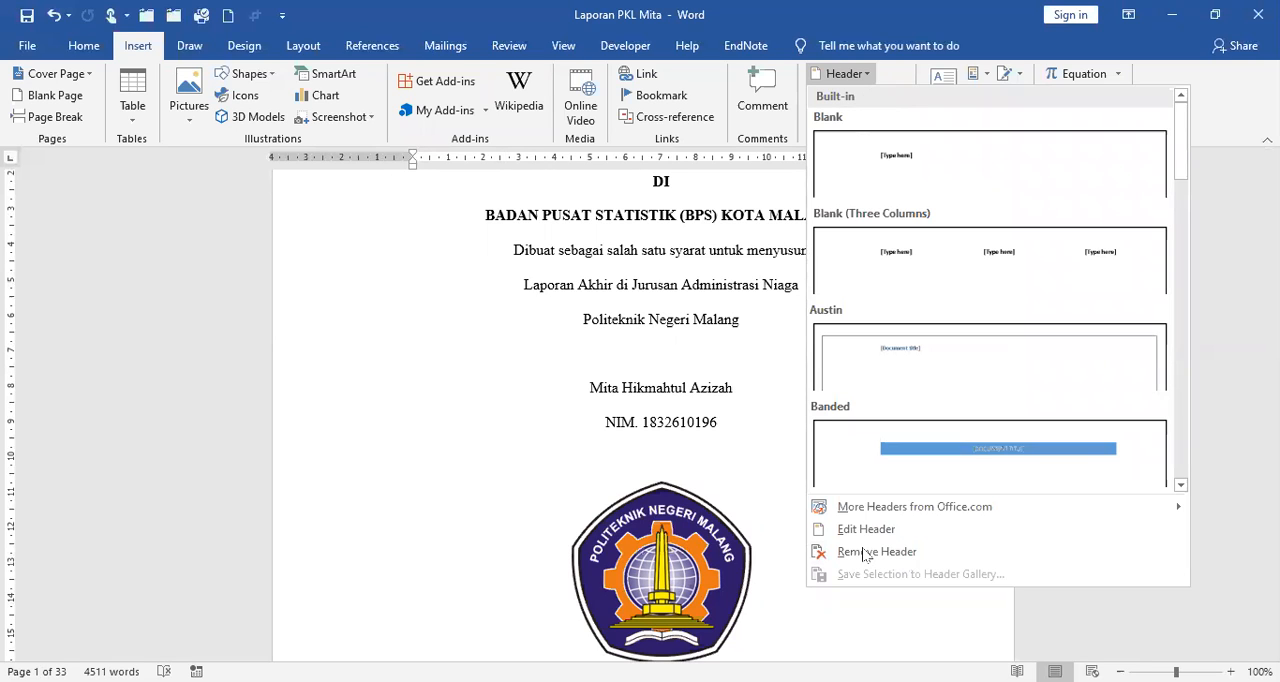
click(758, 560)
scroll(758, 560, down, 3)
double_click(758, 560)
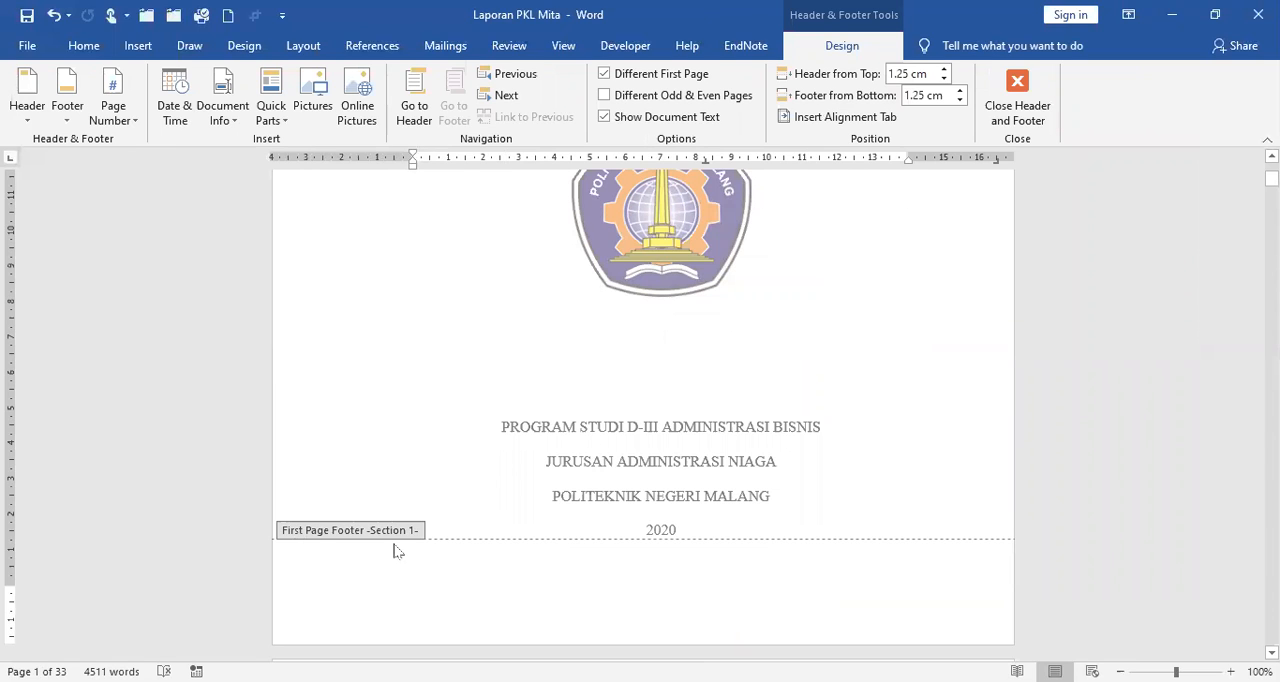
Examine the Section 1 header and footer areas on the cover and Lembar Pengesahan pages, and return to the cover's first-page footer.
scroll(510, 565, down, 3)
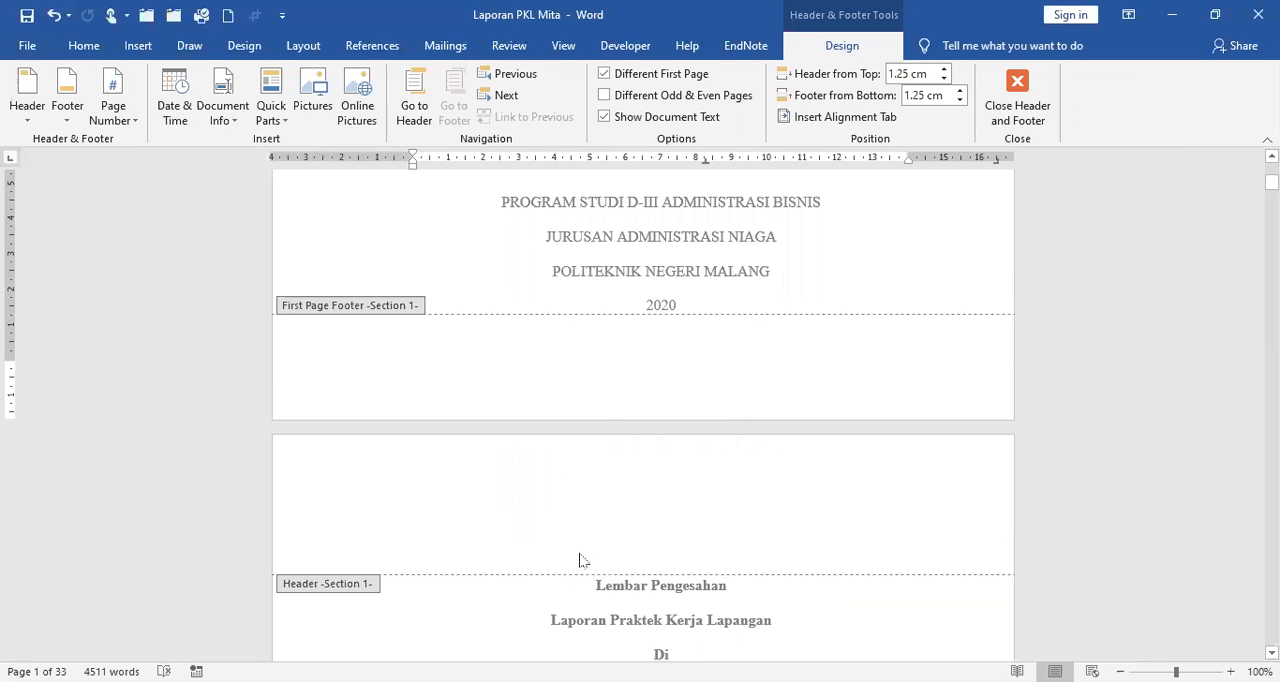
scroll(580, 558, down, 2)
scroll(433, 604, down, 5)
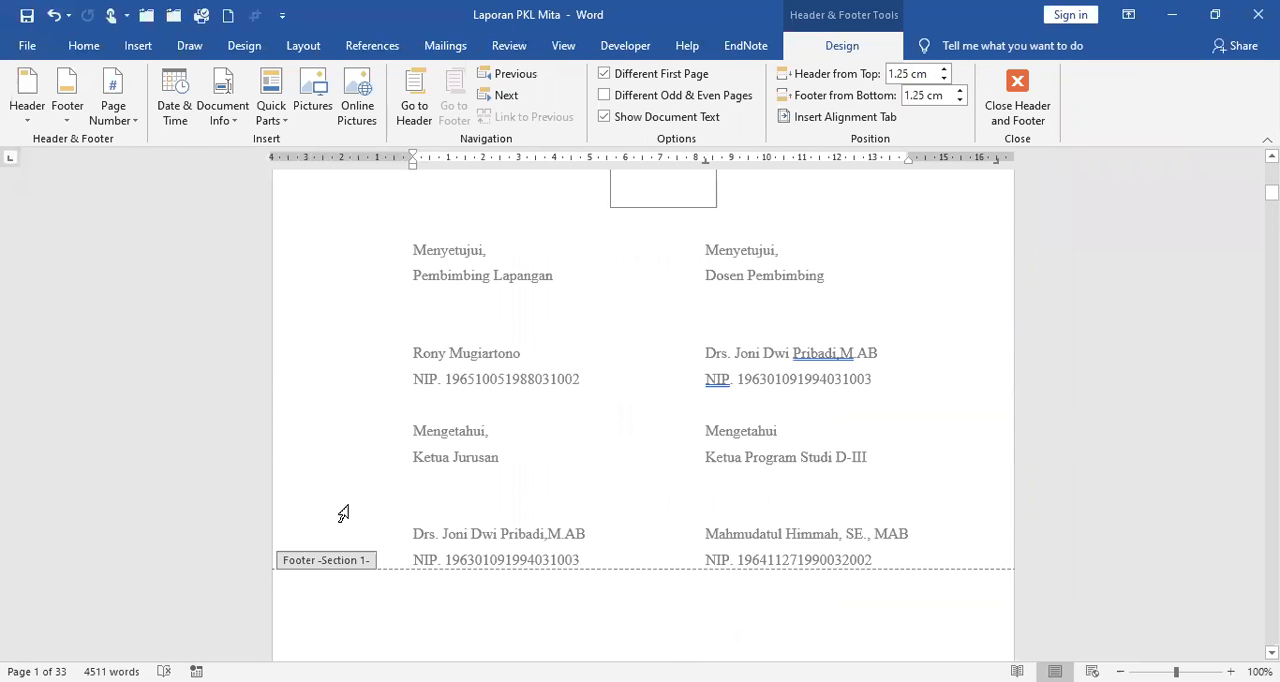
scroll(340, 514, down, 2)
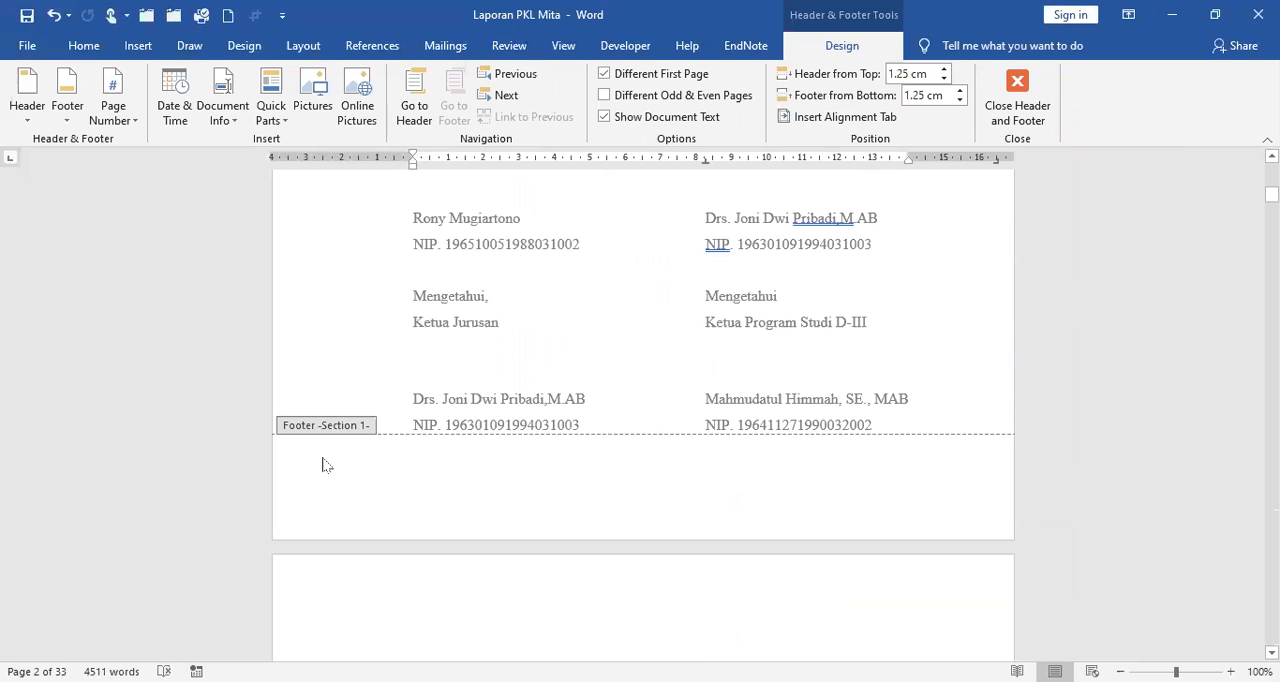
scroll(399, 454, up, 4)
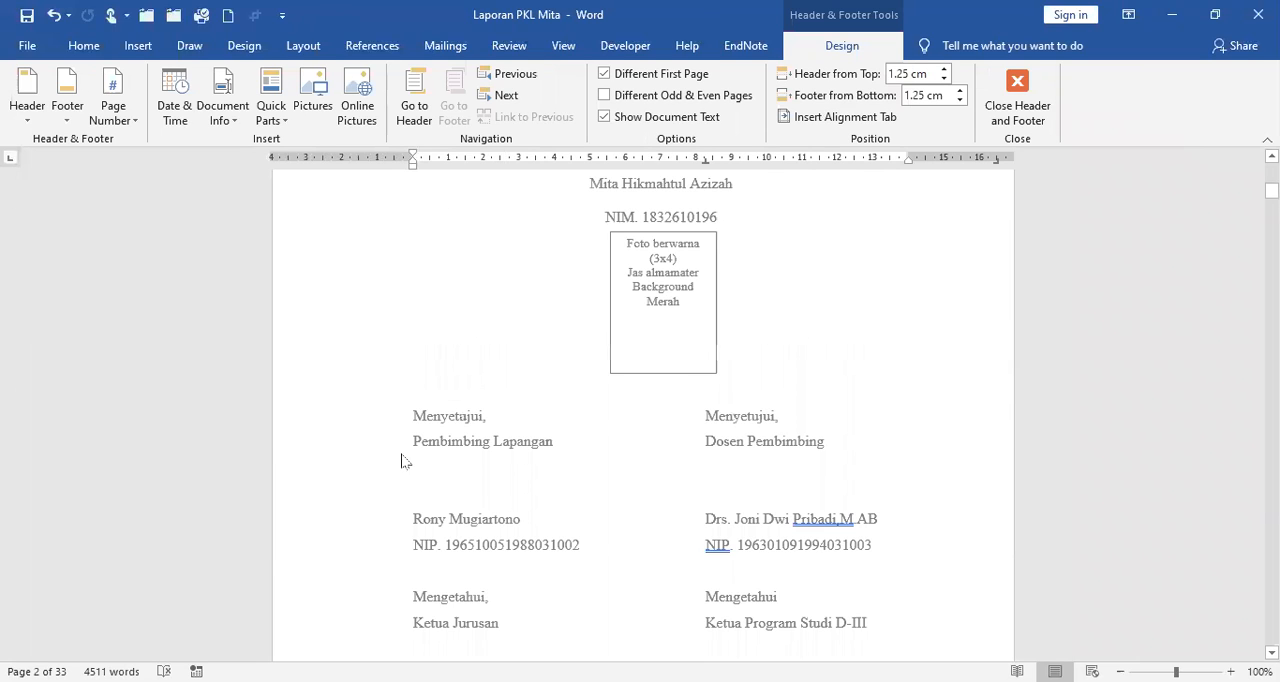
scroll(401, 454, up, 10)
click(411, 505)
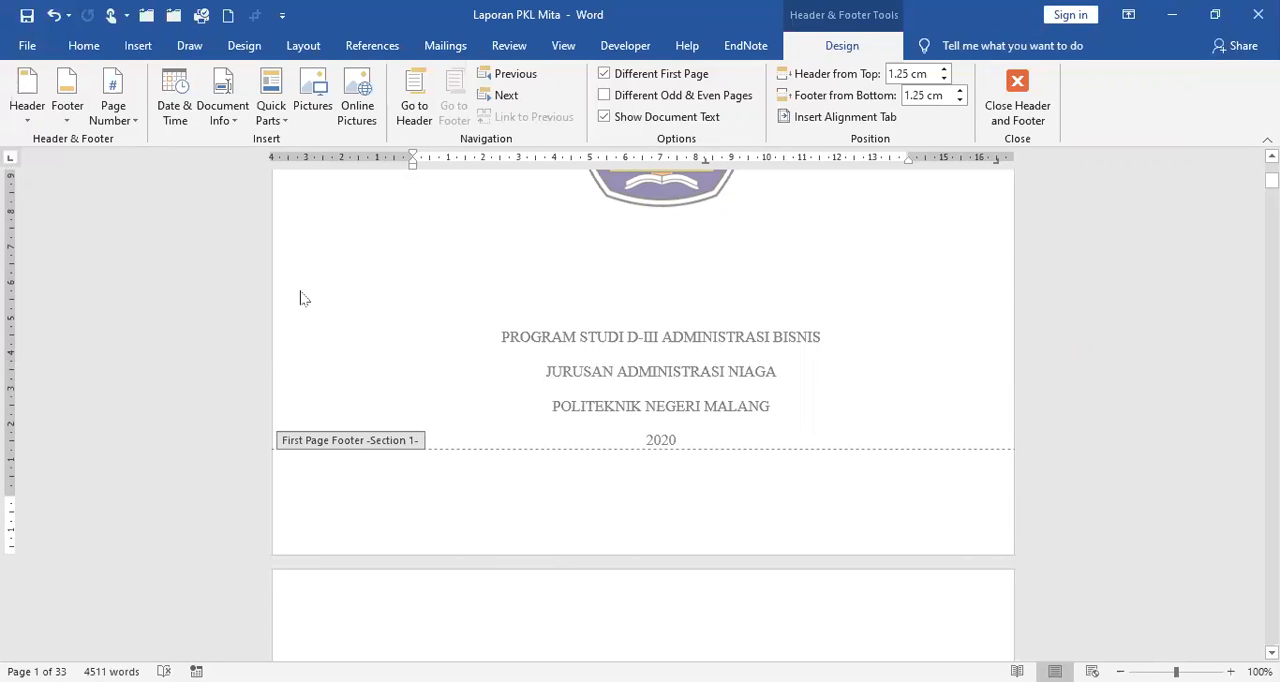
Insert a Plain Number page number at the current position in the cover's first-page footer.
click(136, 121)
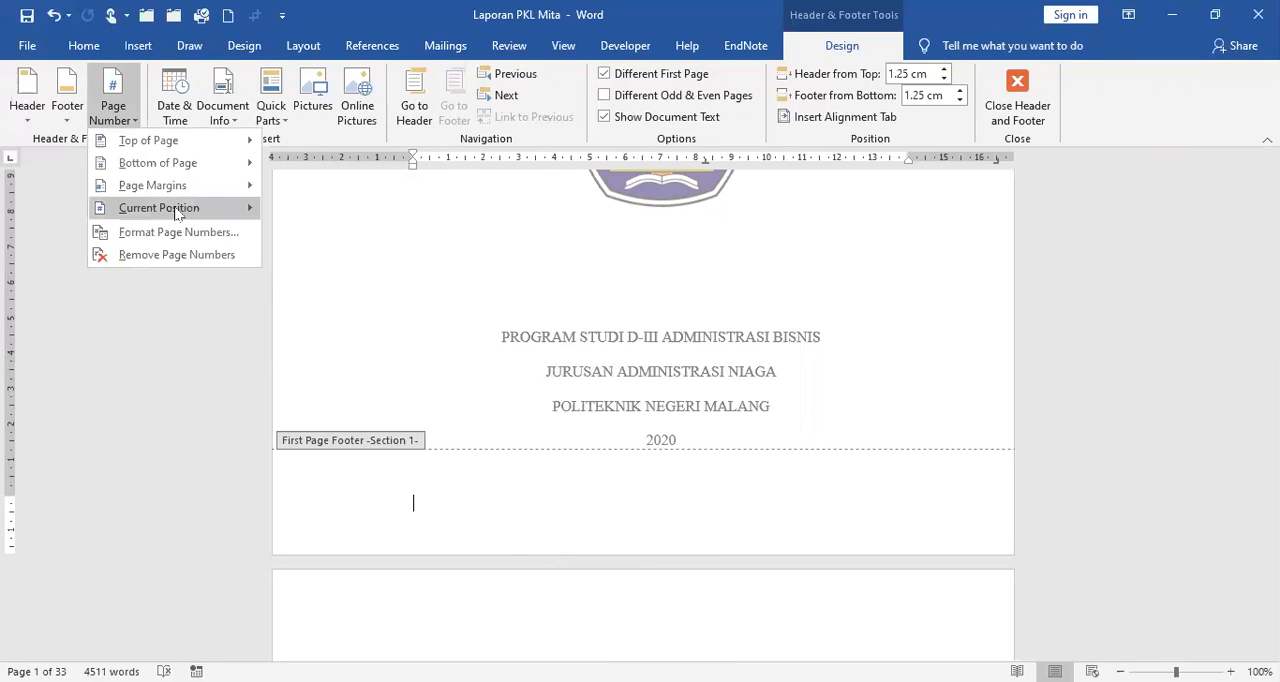
mouse_move(177, 213)
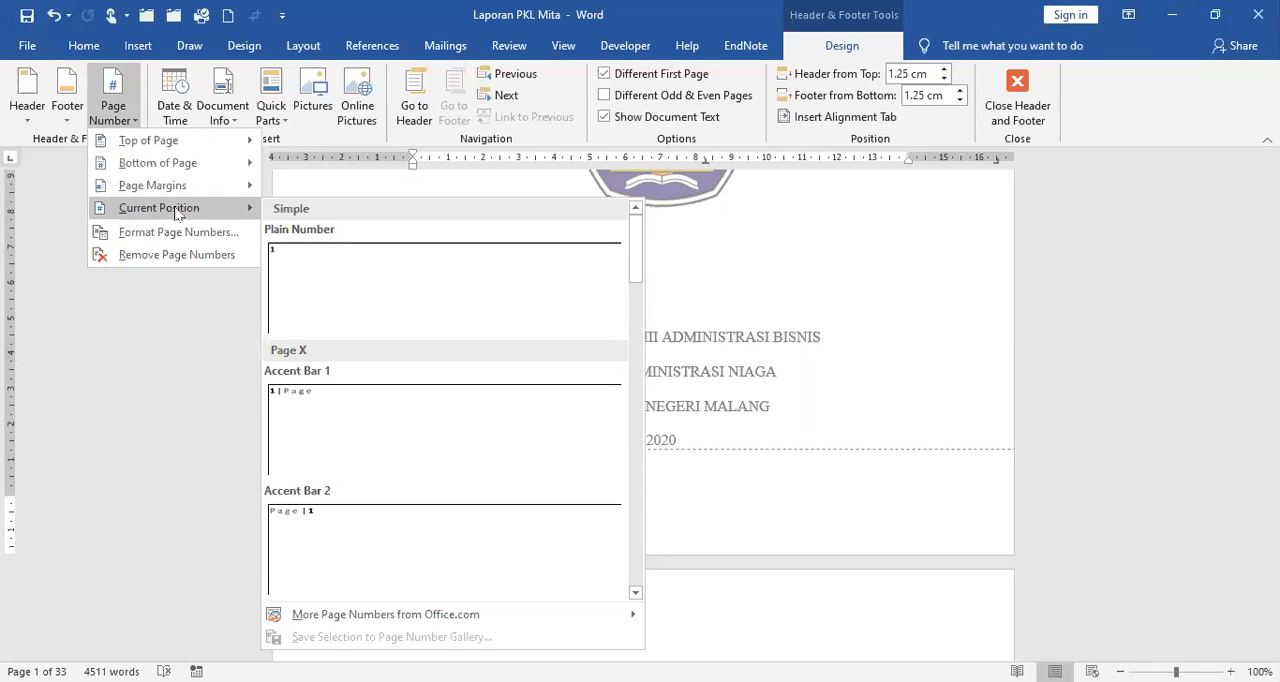
click(318, 285)
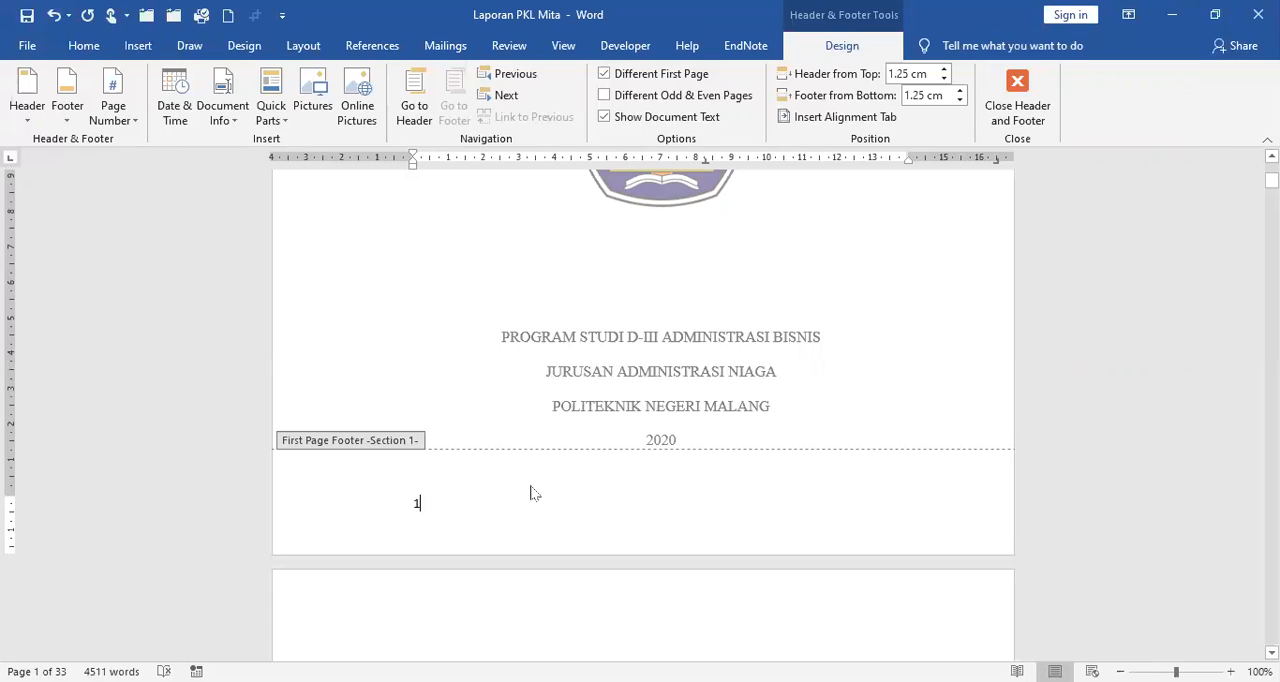
Format the cover footer's page number in Times New Roman, size 12, and centre it.
click(339, 510)
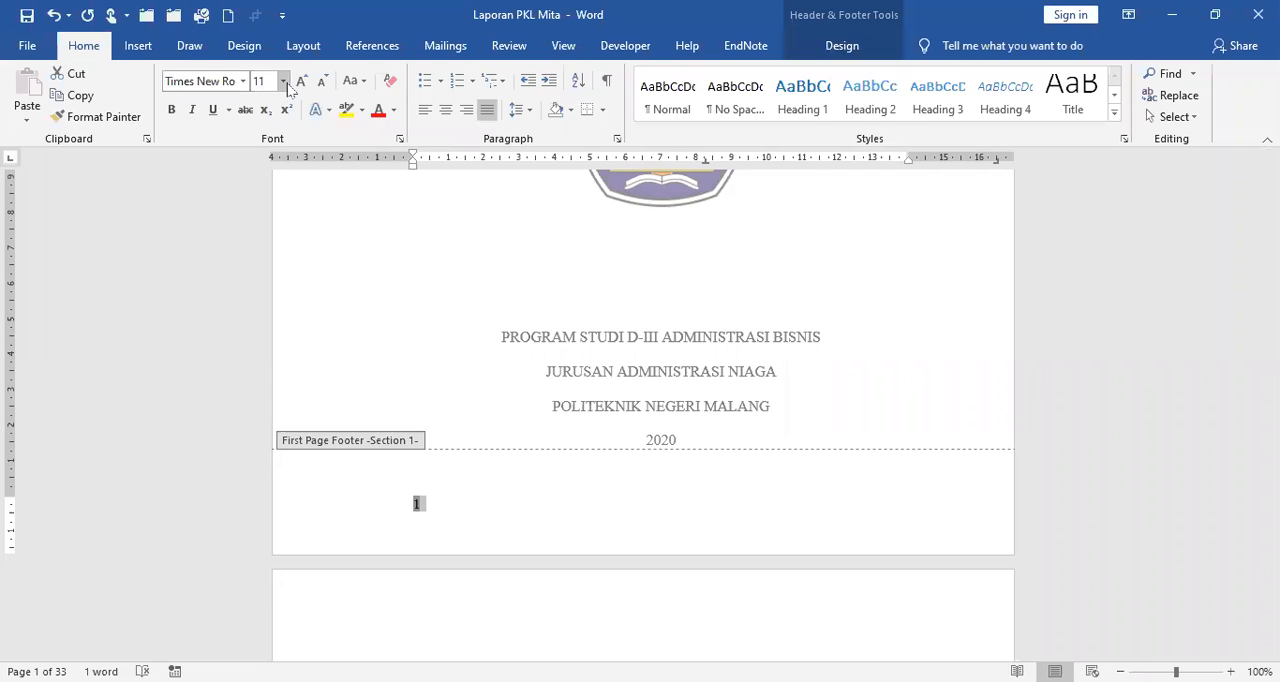
click(268, 173)
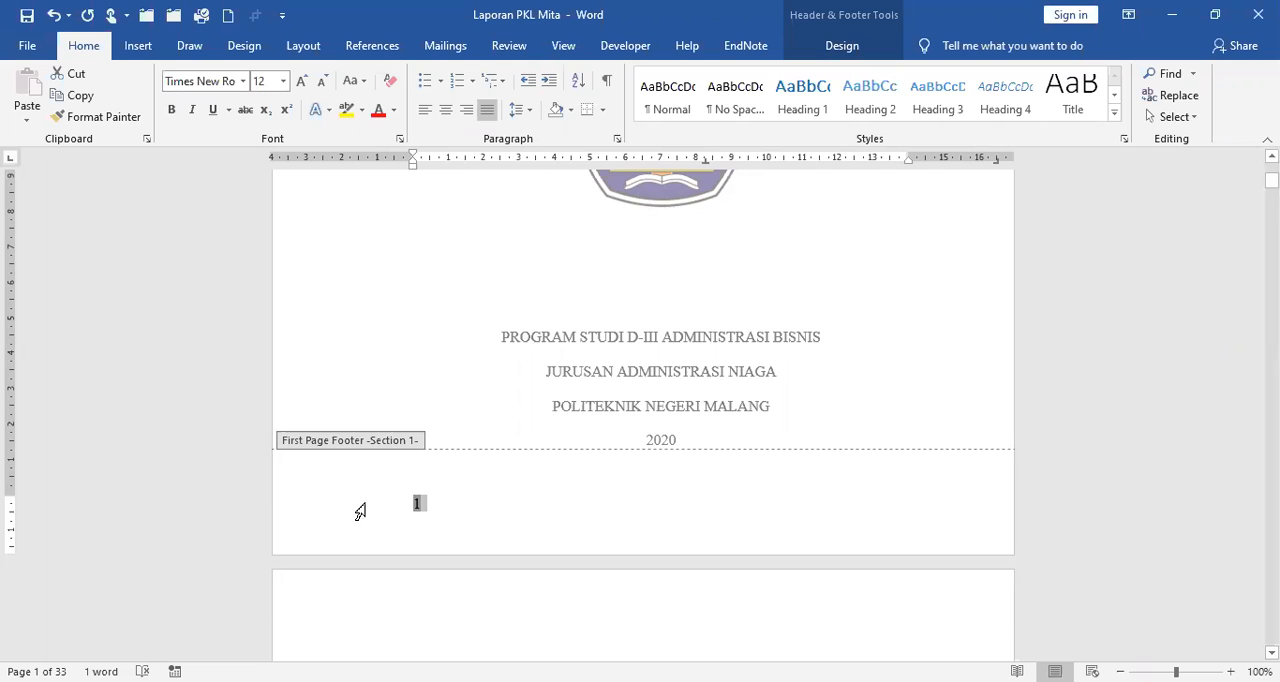
click(447, 112)
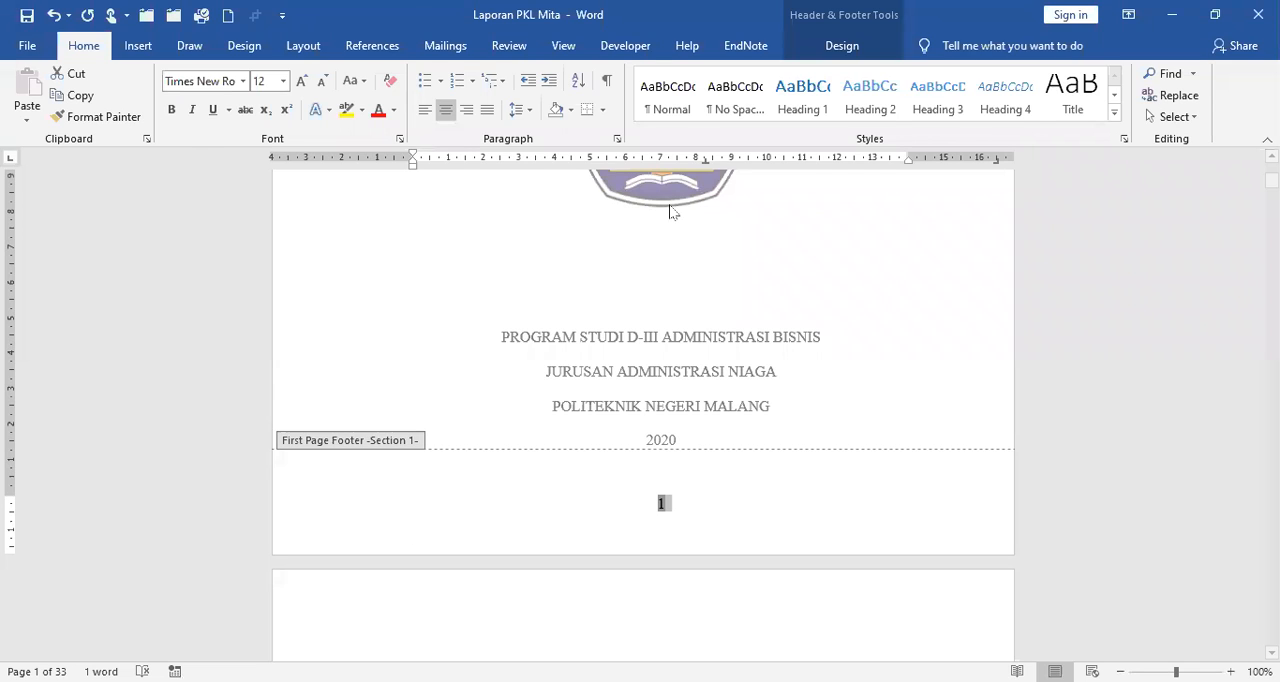
Set the page number format to i, ii, iii, … with numbering continued from the previous section.
click(843, 47)
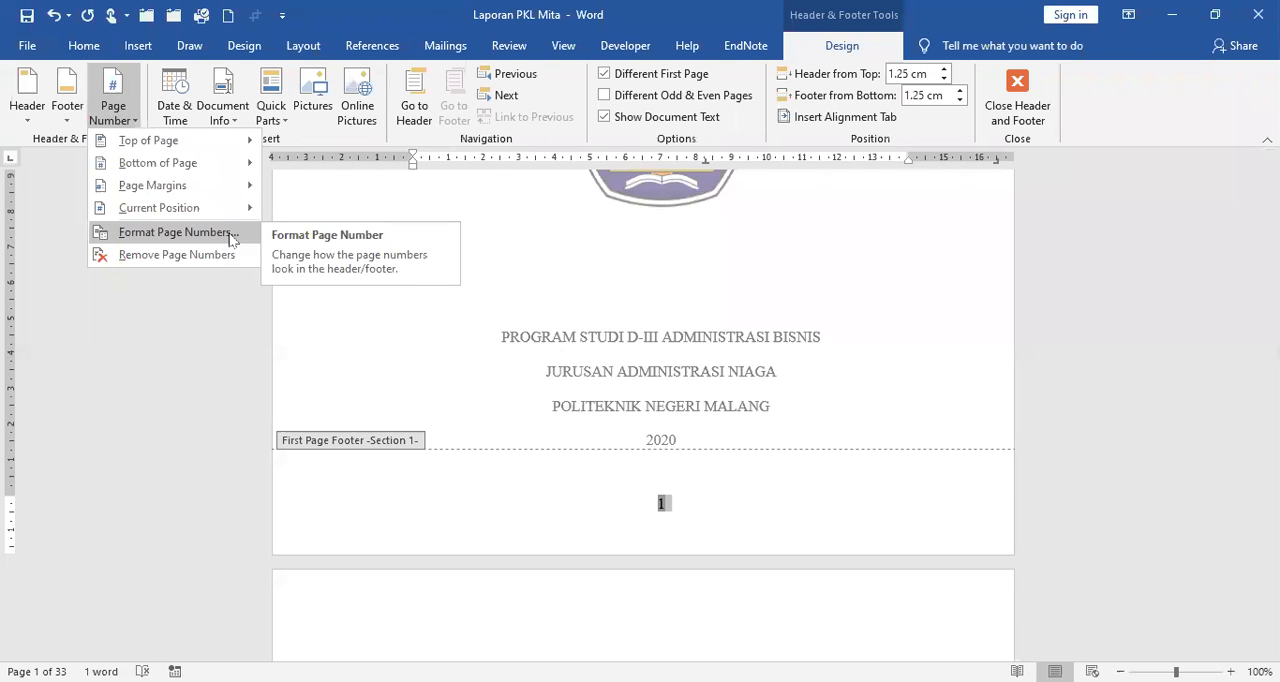
click(231, 238)
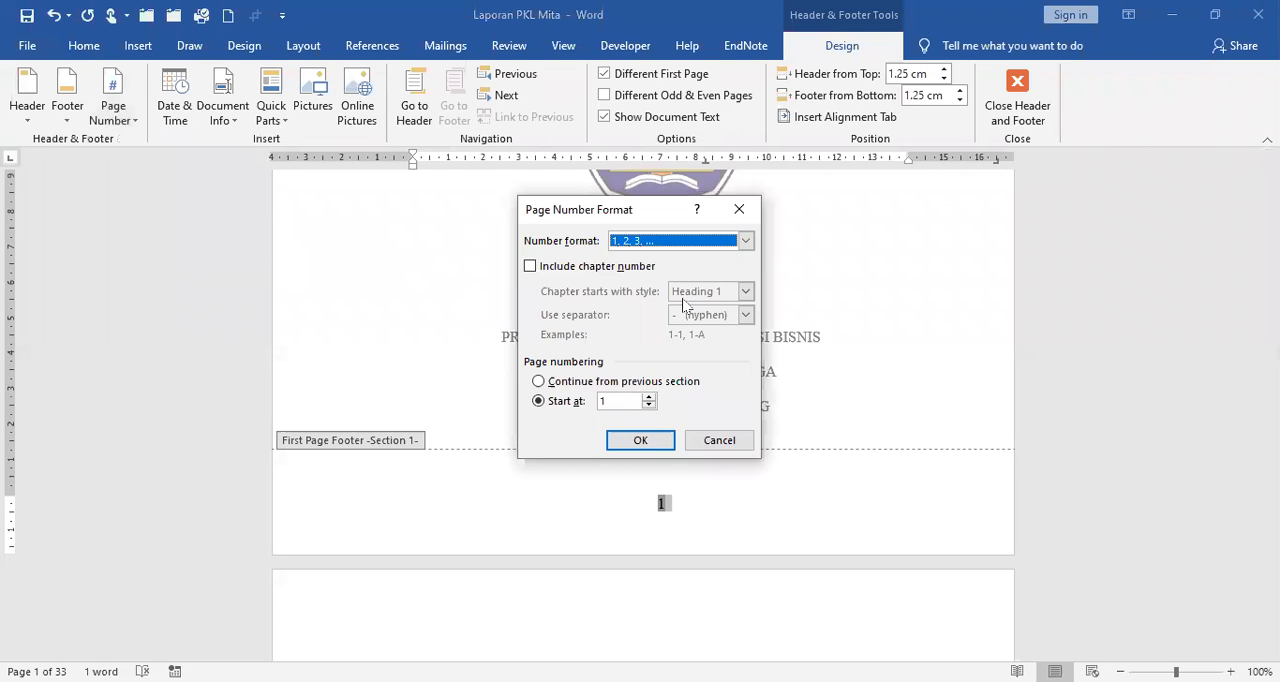
click(745, 242)
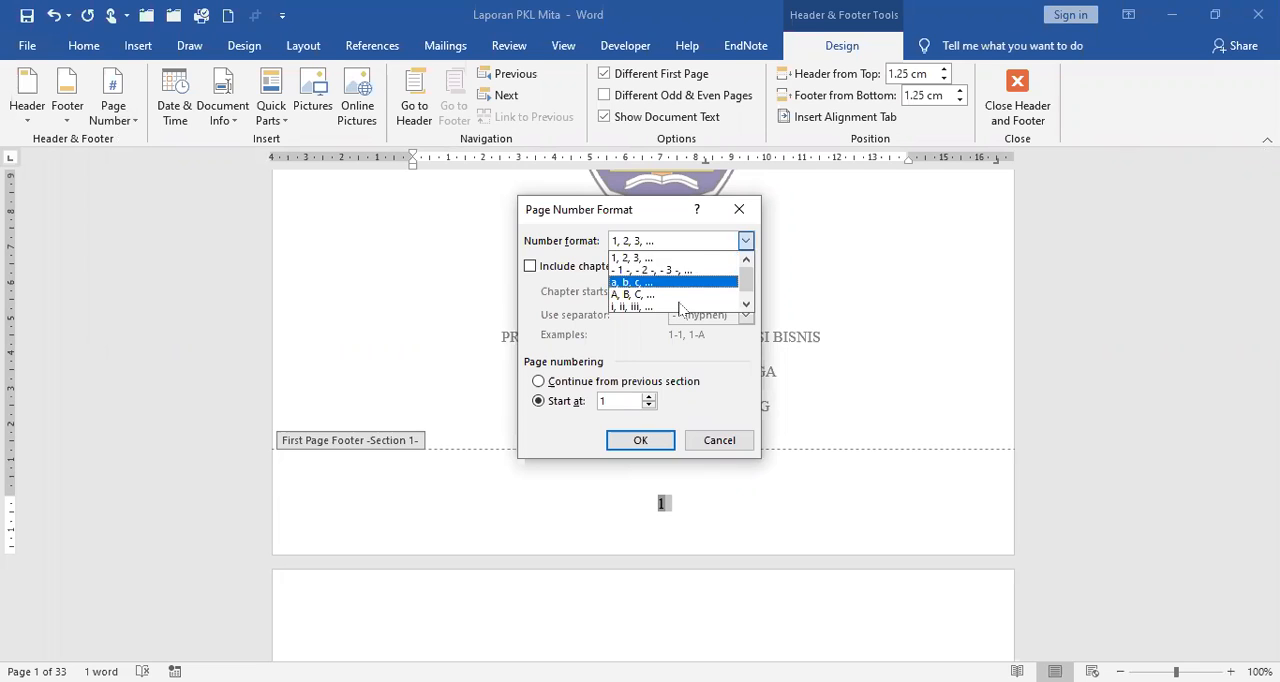
click(679, 307)
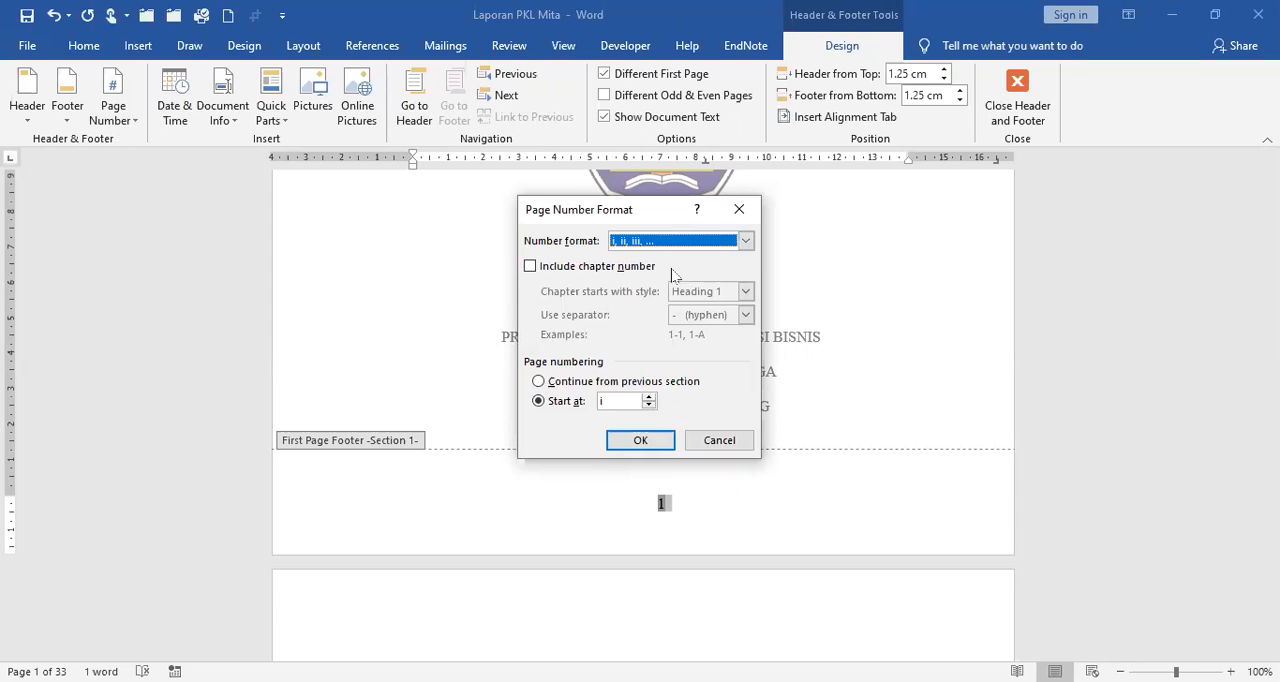
click(541, 382)
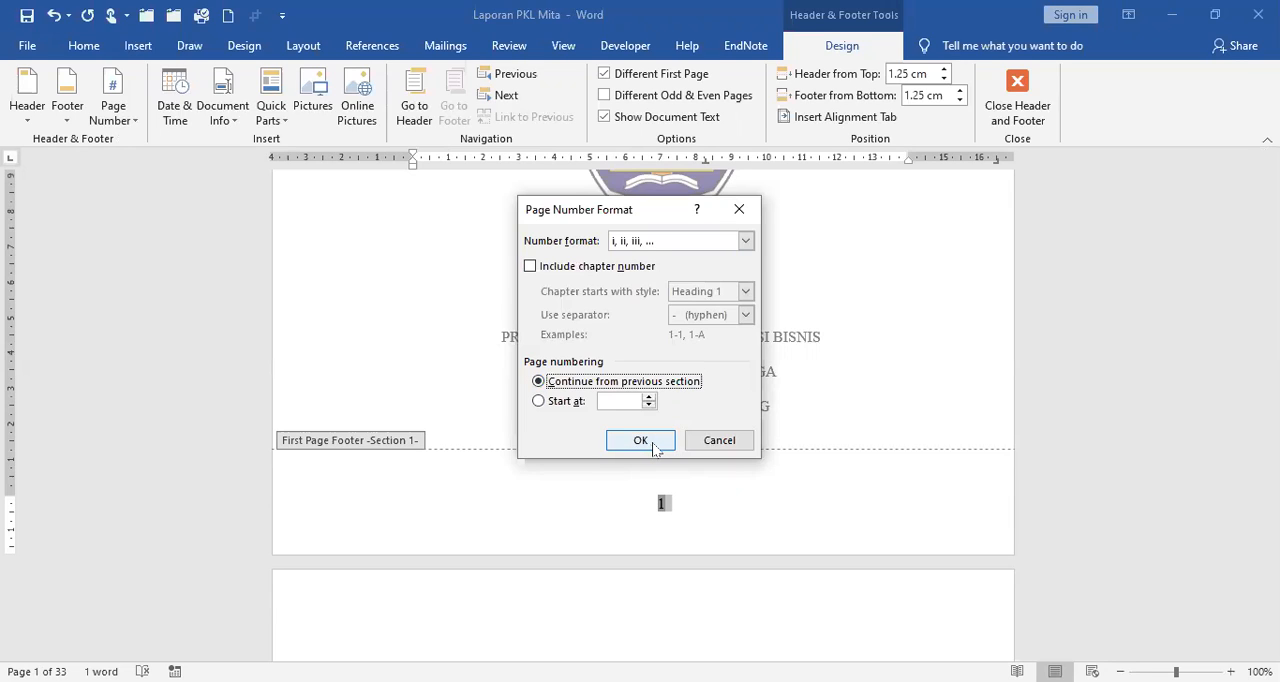
click(653, 447)
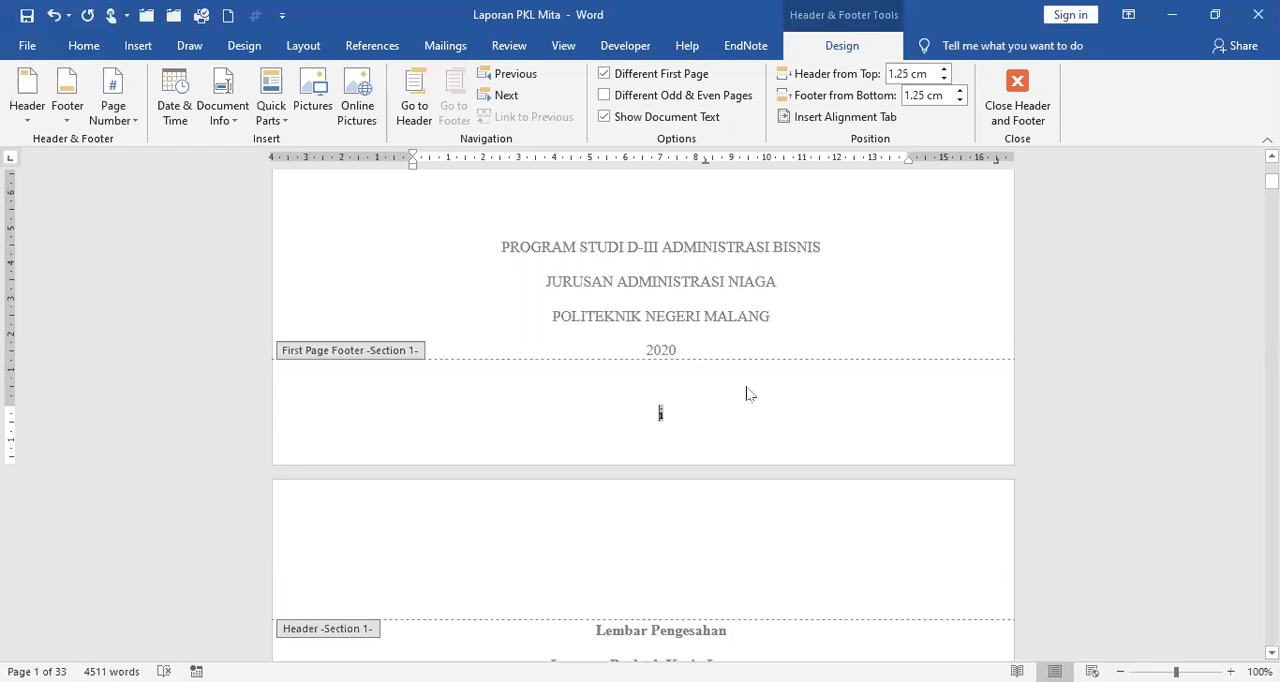
Insert a Plain Number page number at the current position in the Section 1 footer of the Lembar Pengesahan page.
scroll(746, 388, down, 3)
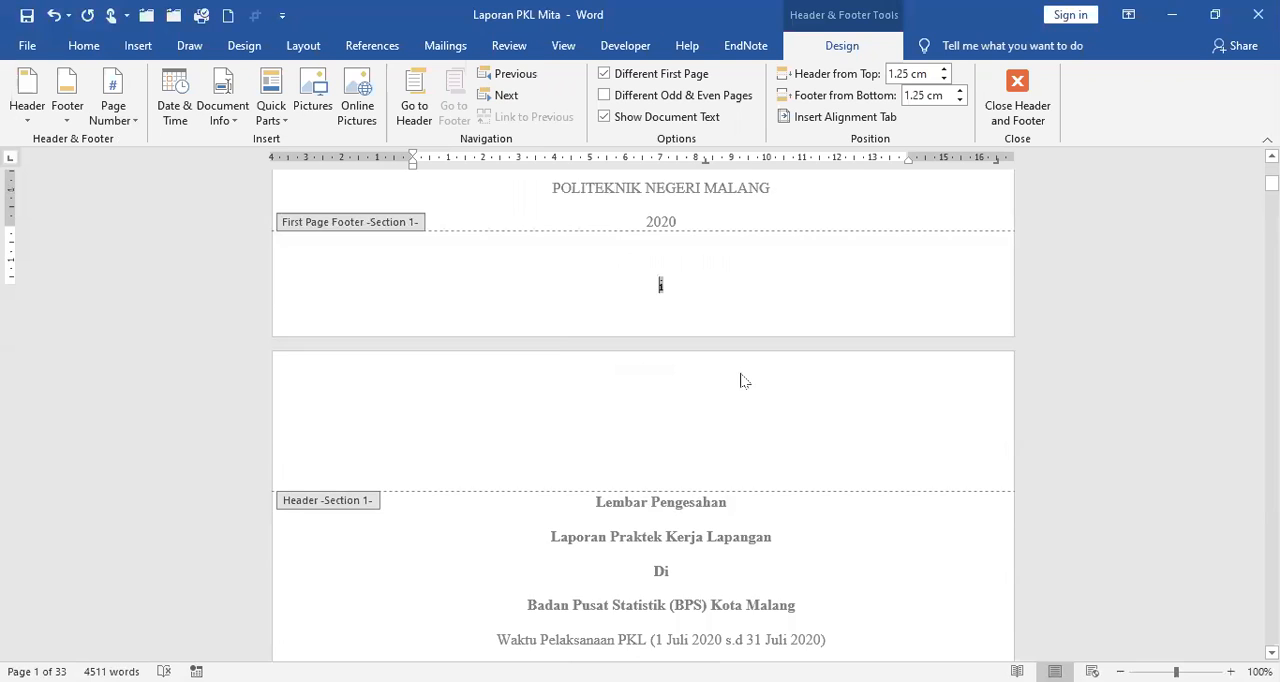
scroll(743, 375, down, 3)
scroll(683, 388, down, 5)
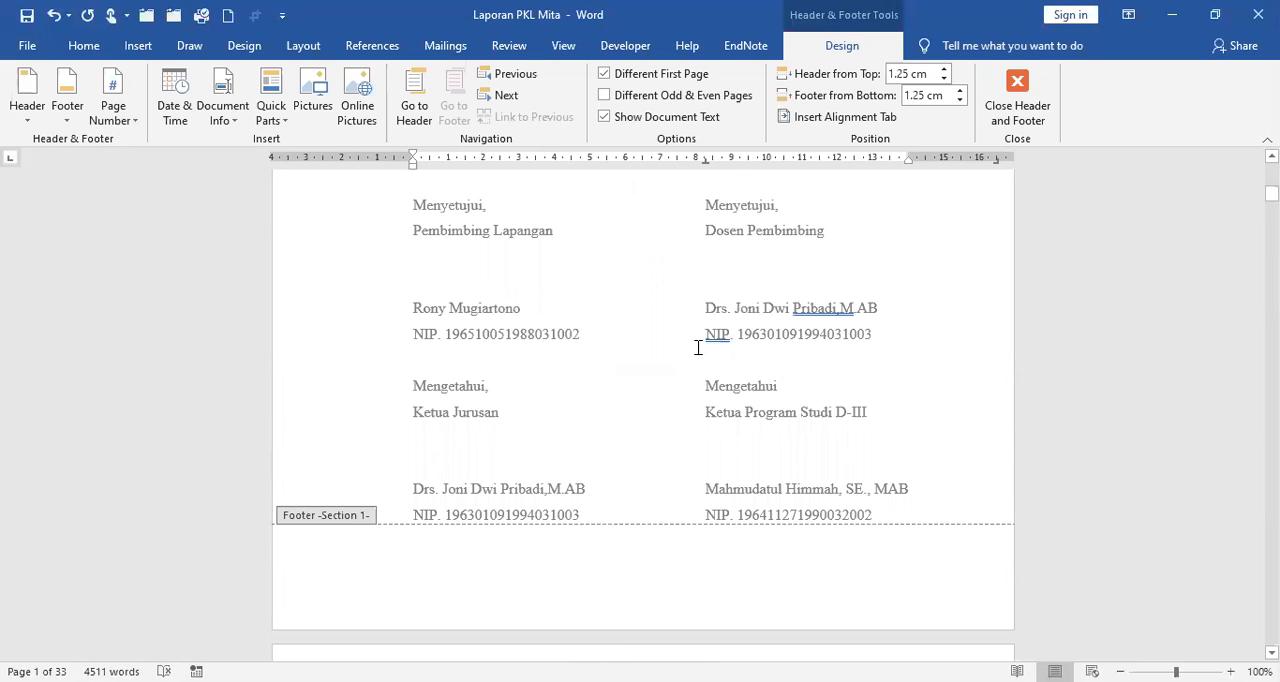
scroll(697, 349, down, 4)
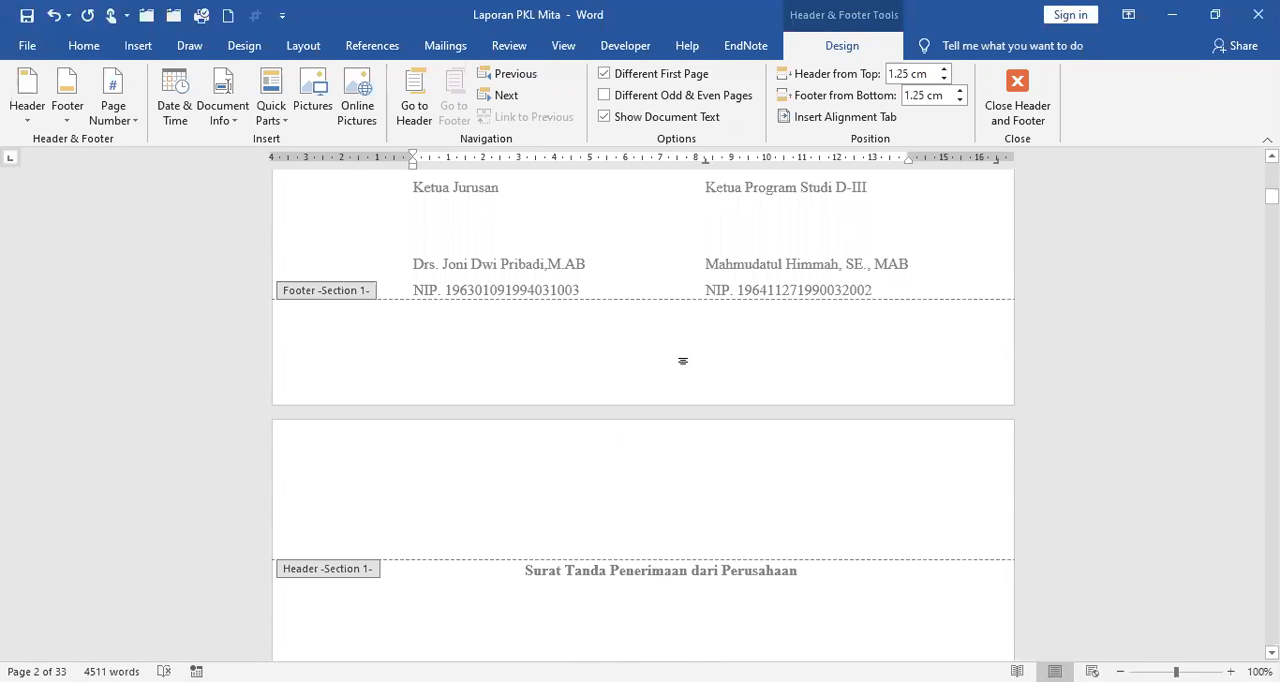
click(681, 360)
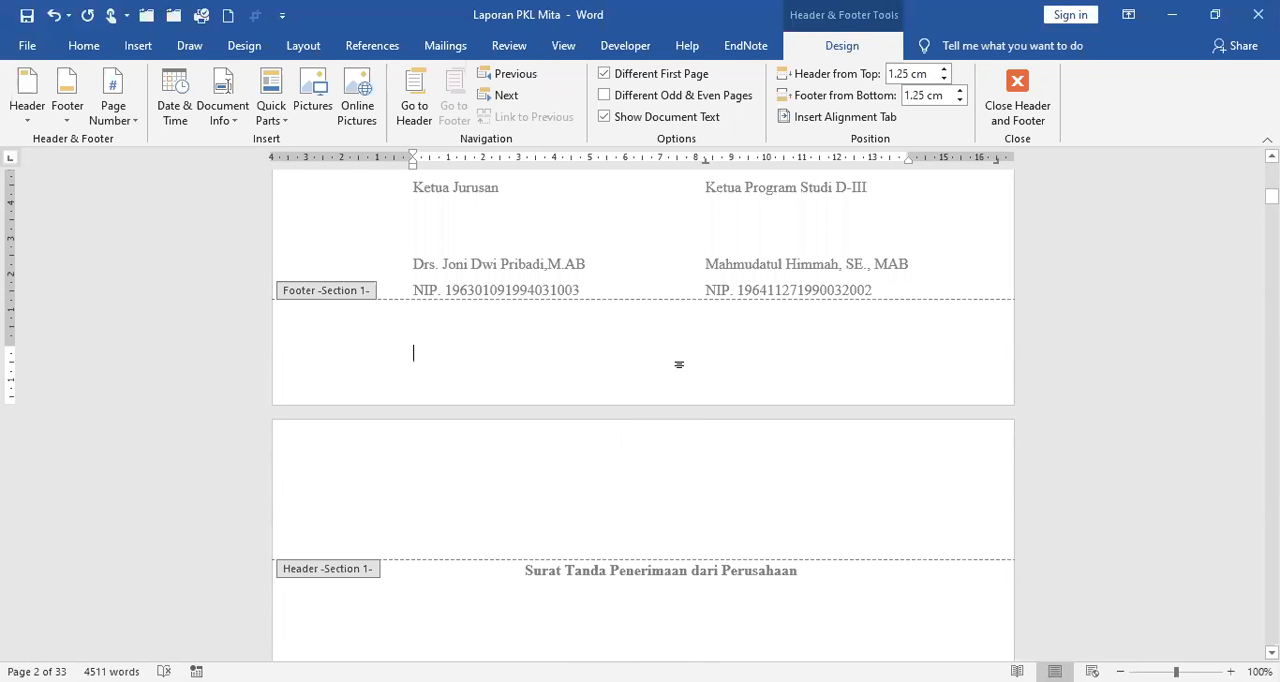
click(134, 124)
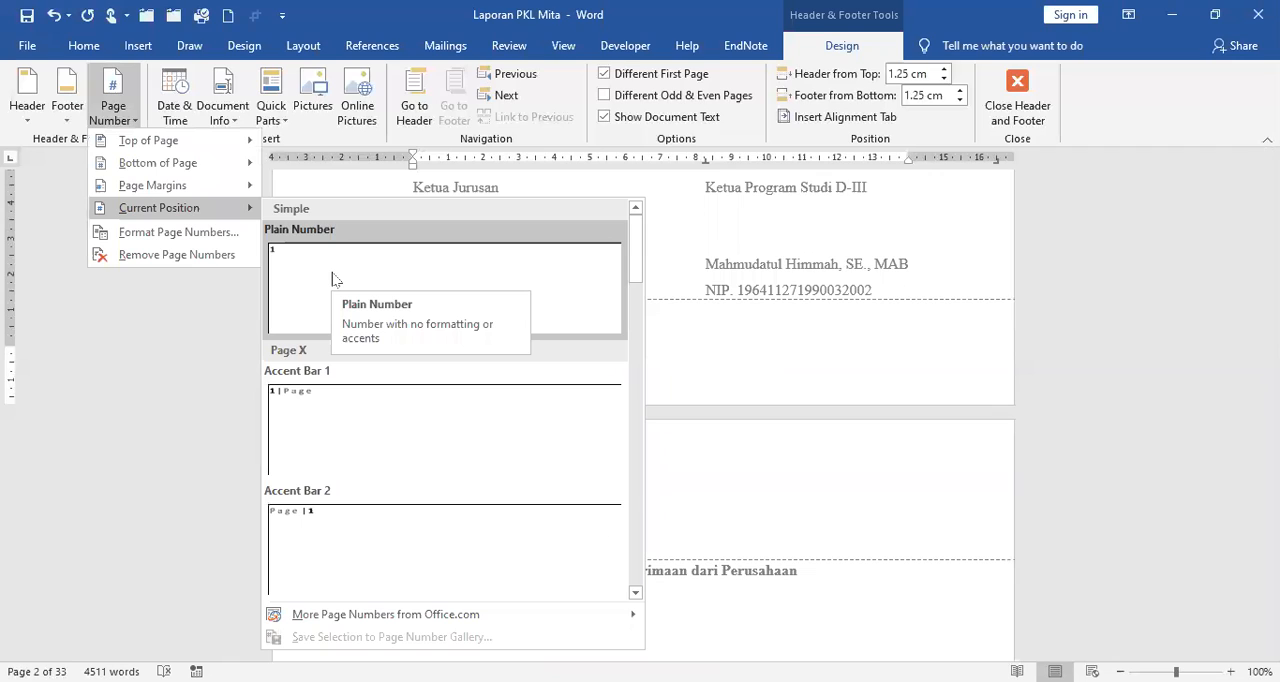
click(335, 340)
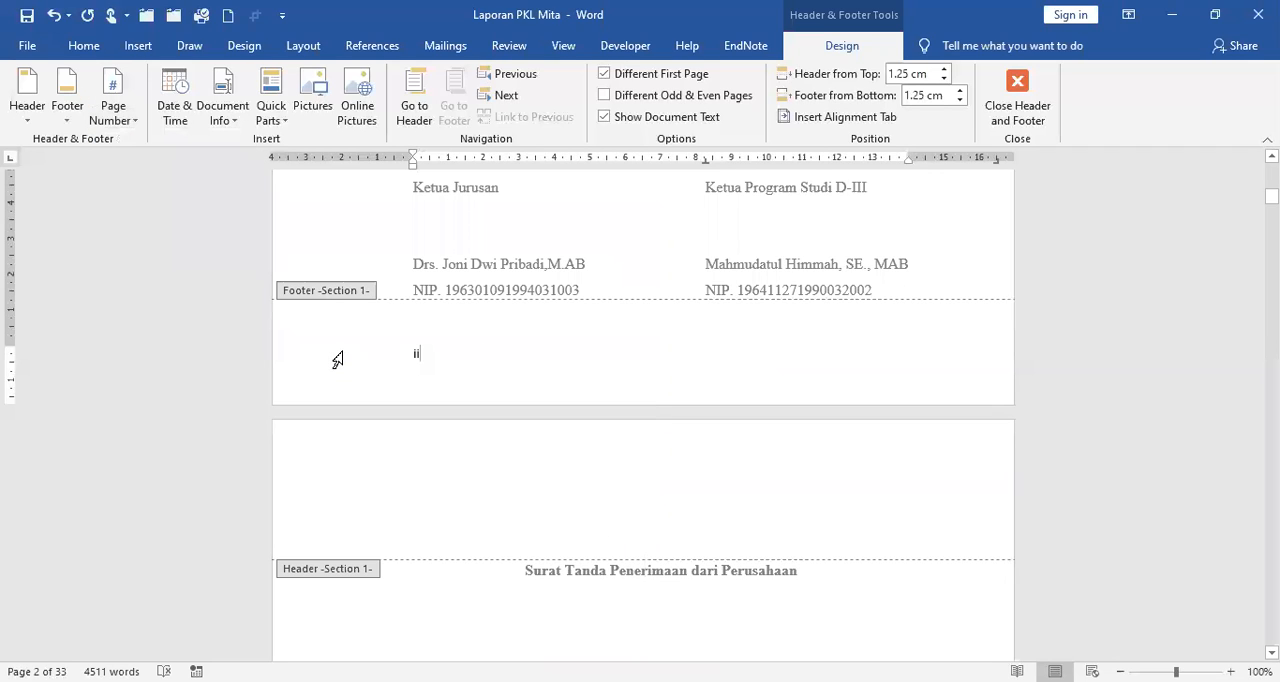
Format the Lembar Pengesahan footer's page number in Times New Roman, size 12, and centre it.
click(338, 359)
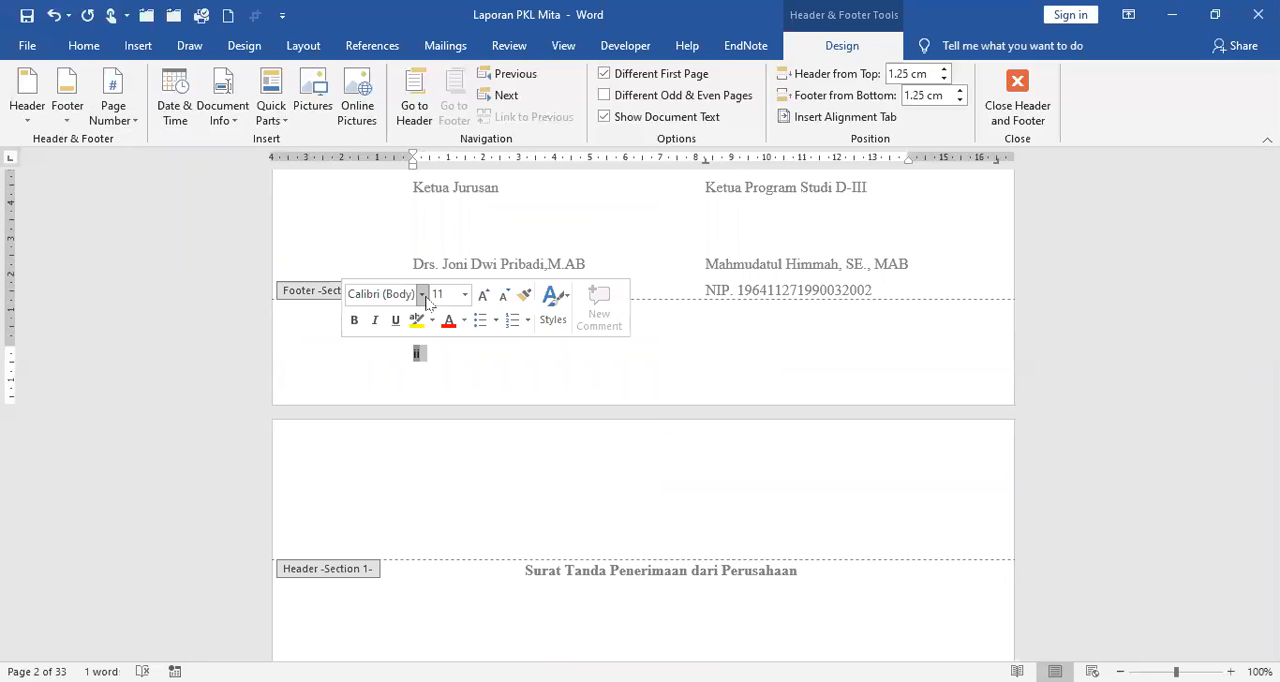
click(422, 294)
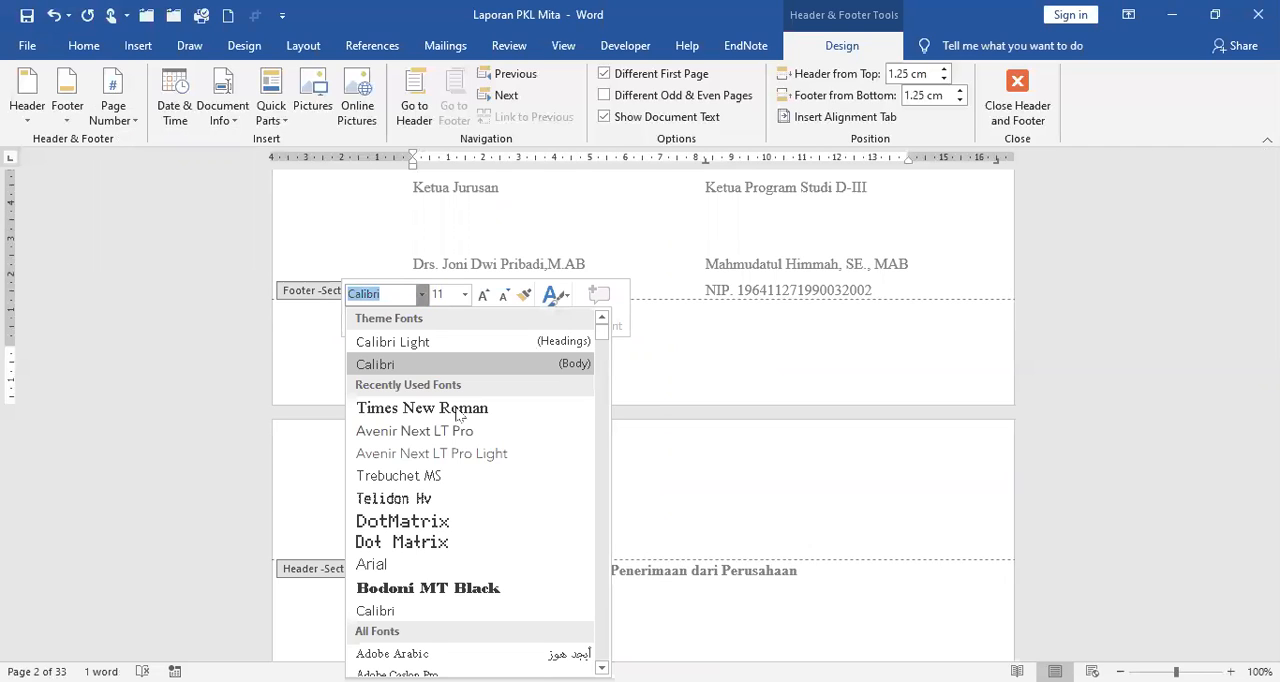
click(466, 300)
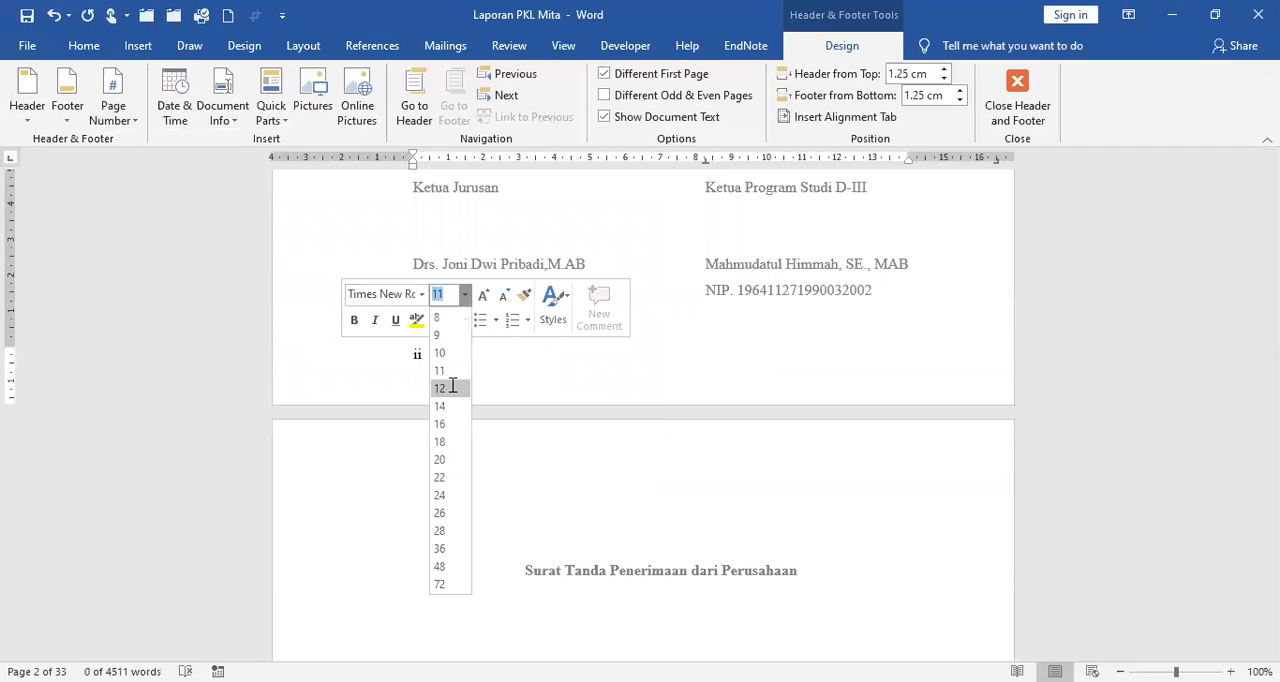
click(454, 383)
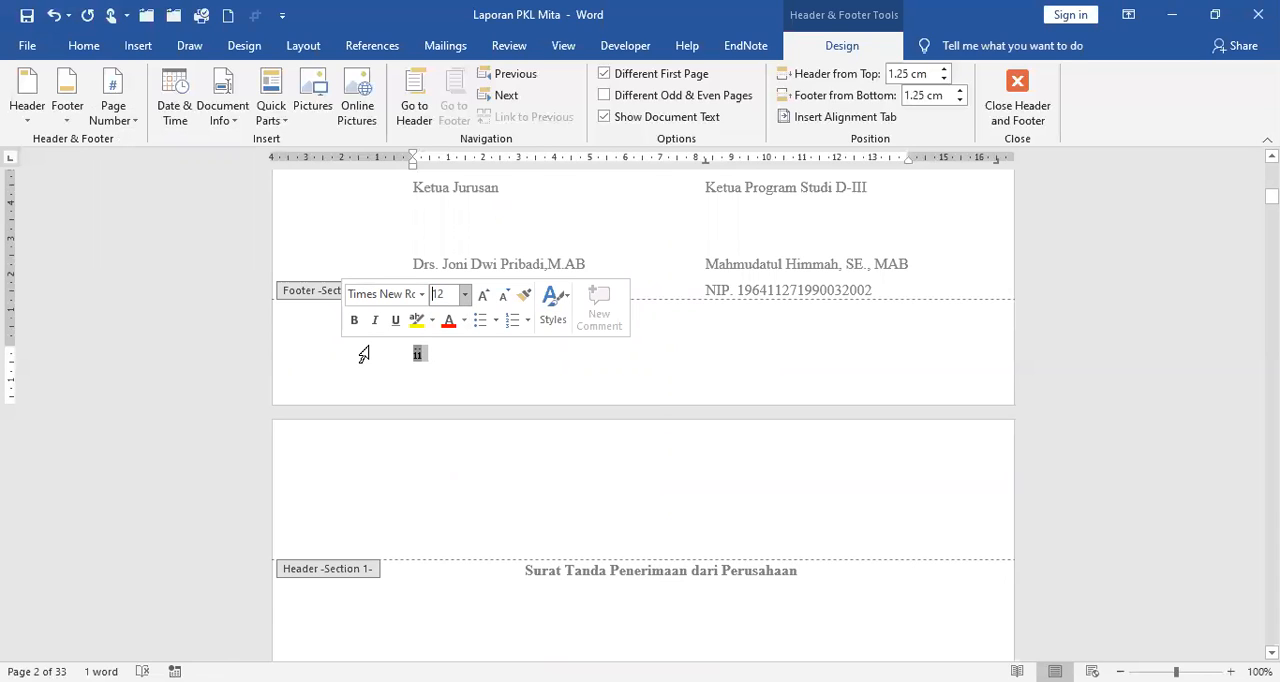
click(98, 52)
click(446, 110)
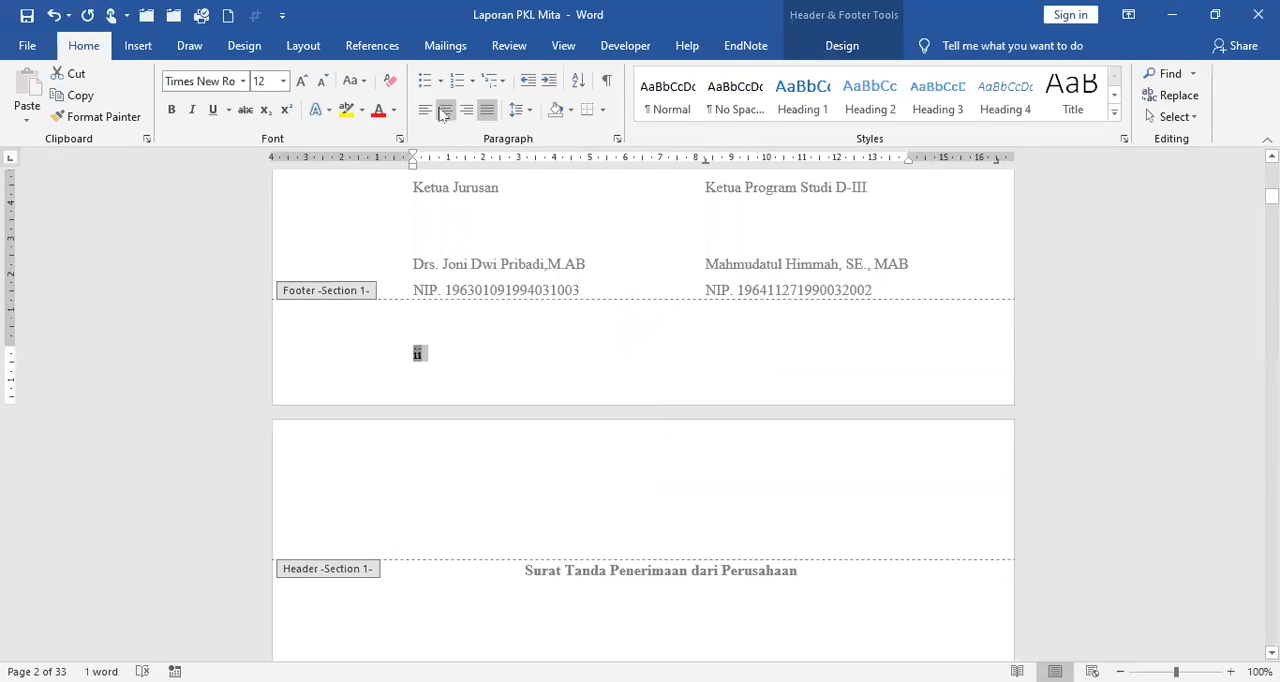
click(743, 350)
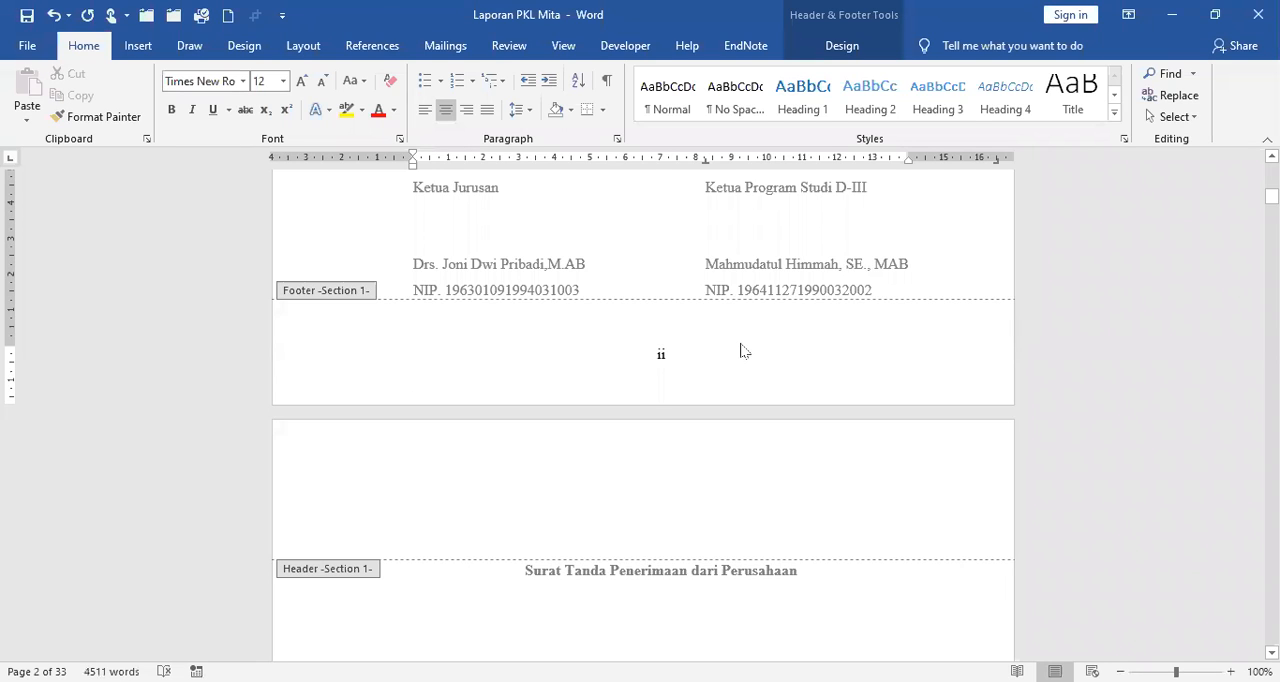
Examine the Section 1 footer page numbers from the Lembar Pengesahan page through the Kata Pengantar page.
scroll(741, 351, down, 10)
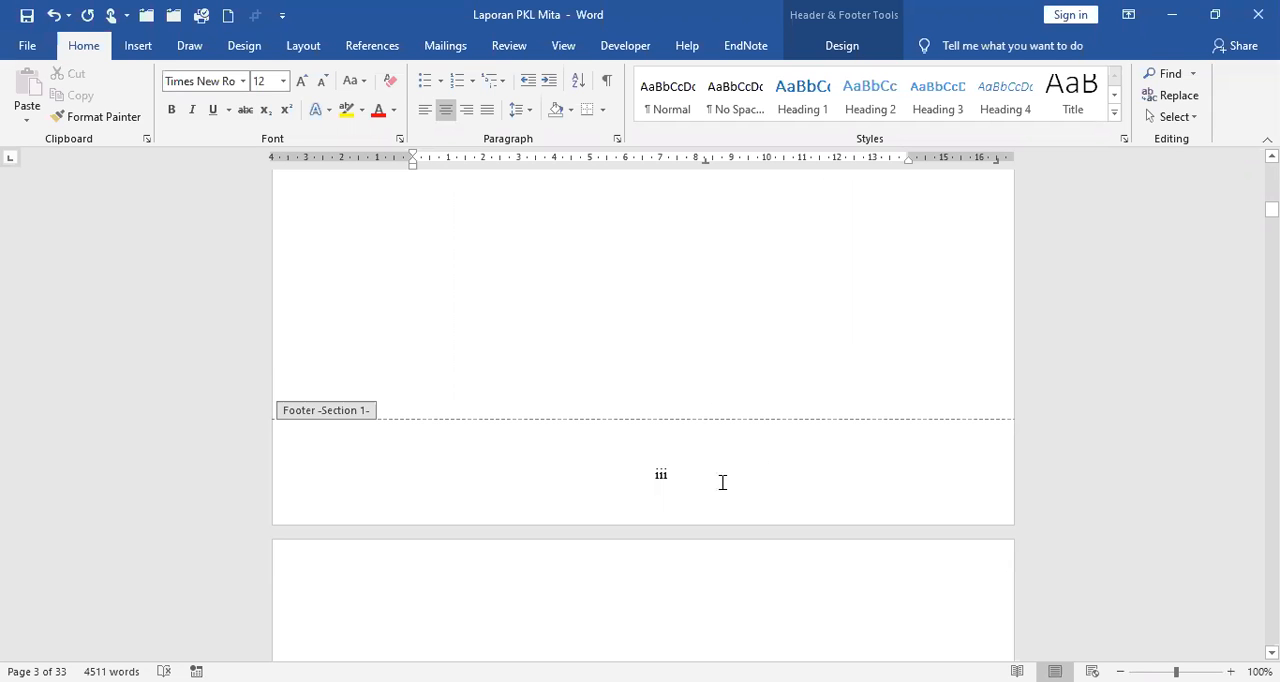
scroll(748, 436, down, 2)
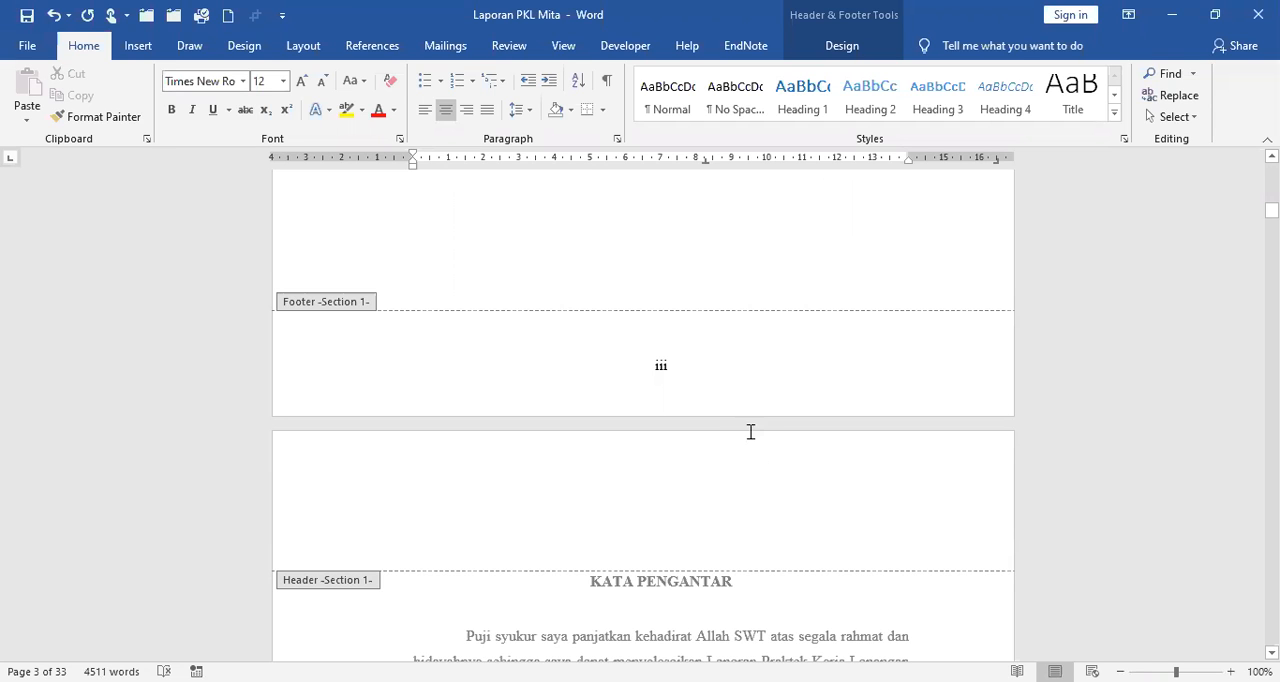
scroll(748, 436, down, 1)
scroll(752, 441, down, 5)
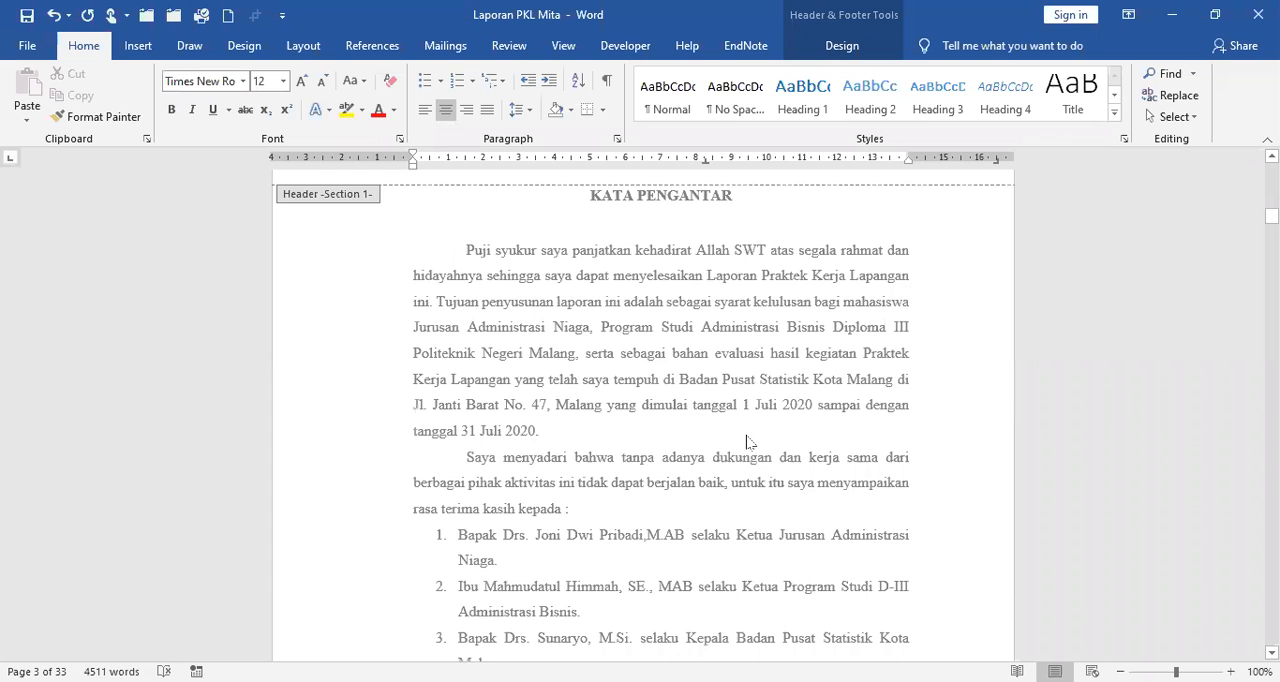
scroll(748, 441, down, 8)
scroll(750, 519, down, 3)
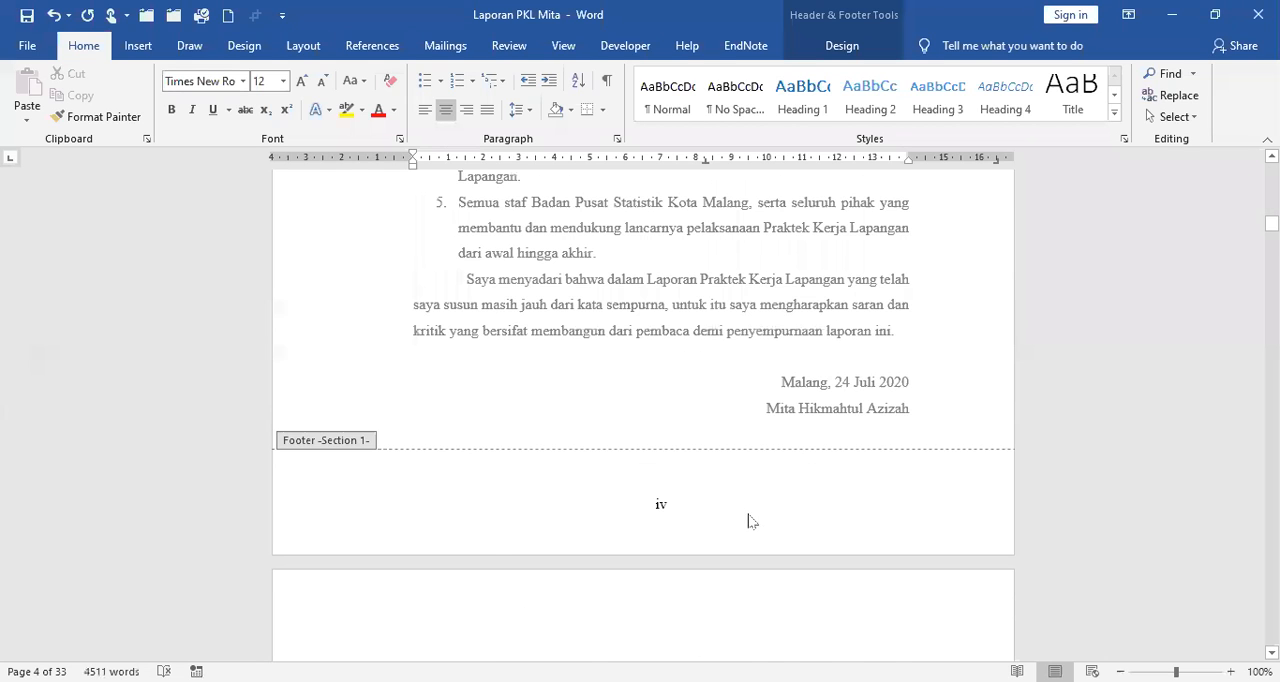
scroll(752, 521, up, 10)
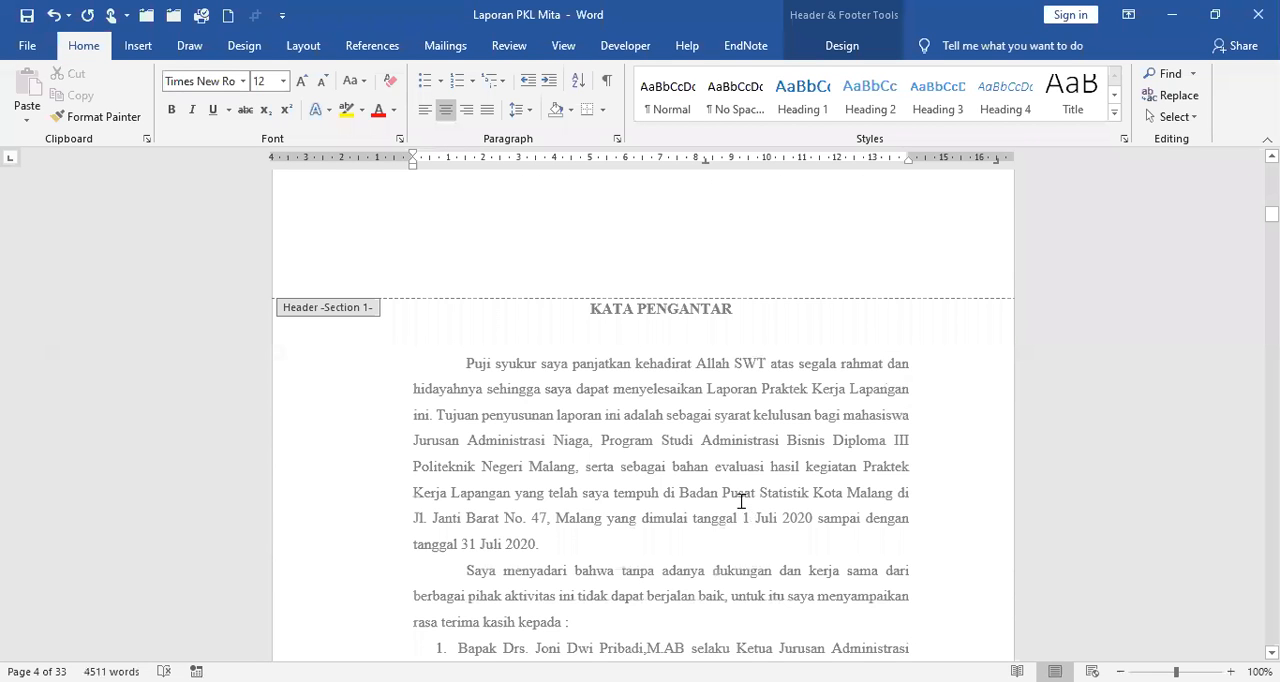
scroll(735, 495, up, 18)
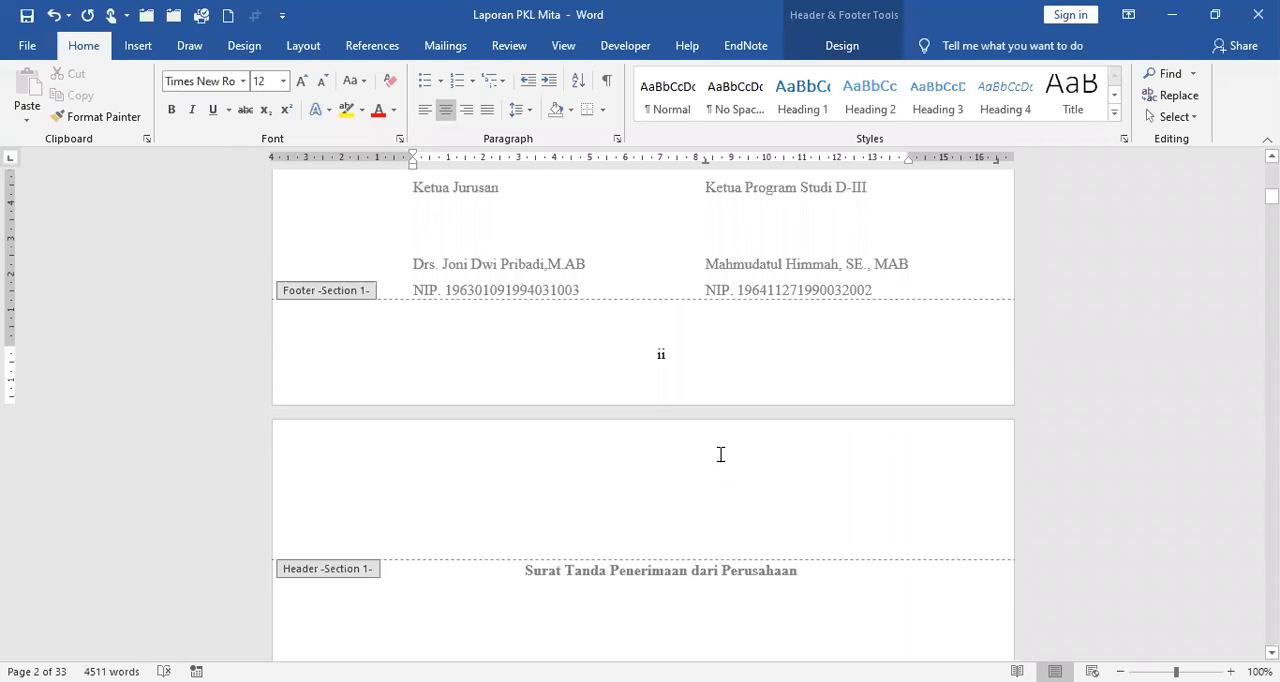
scroll(750, 430, down, 15)
scroll(782, 400, down, 4)
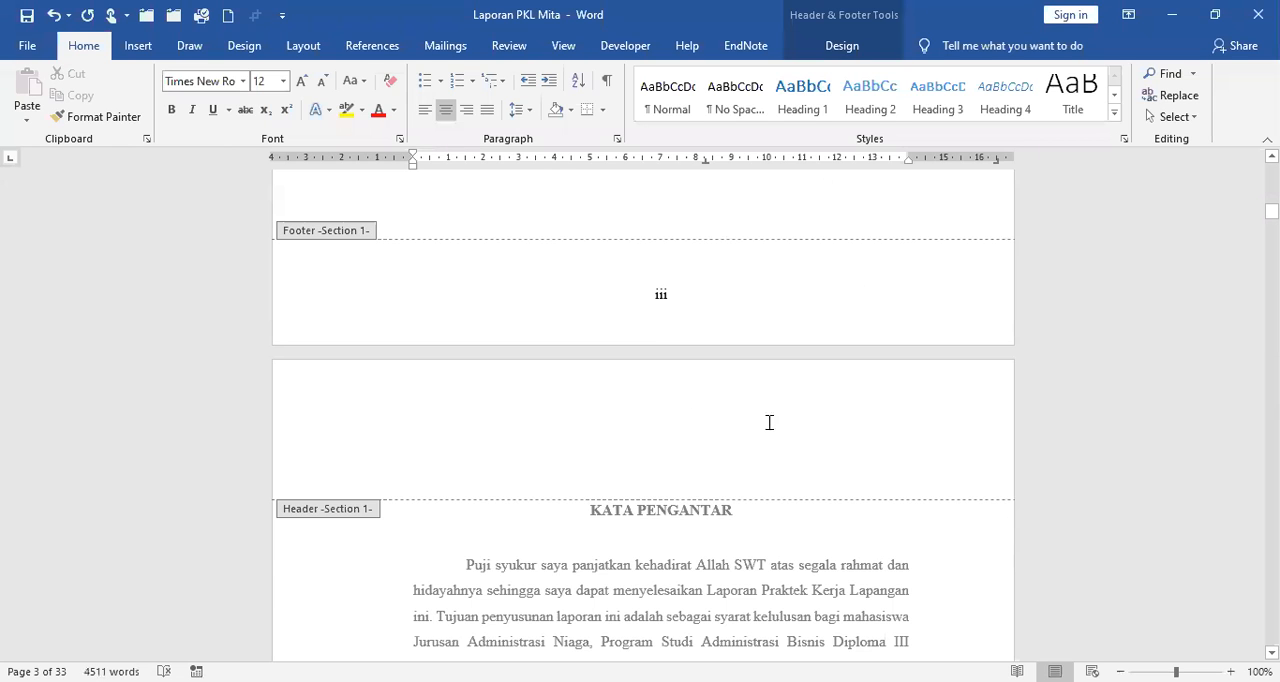
Close header and footer editing and check the numbering from the cover to the Lembar Pengesahan page.
click(853, 50)
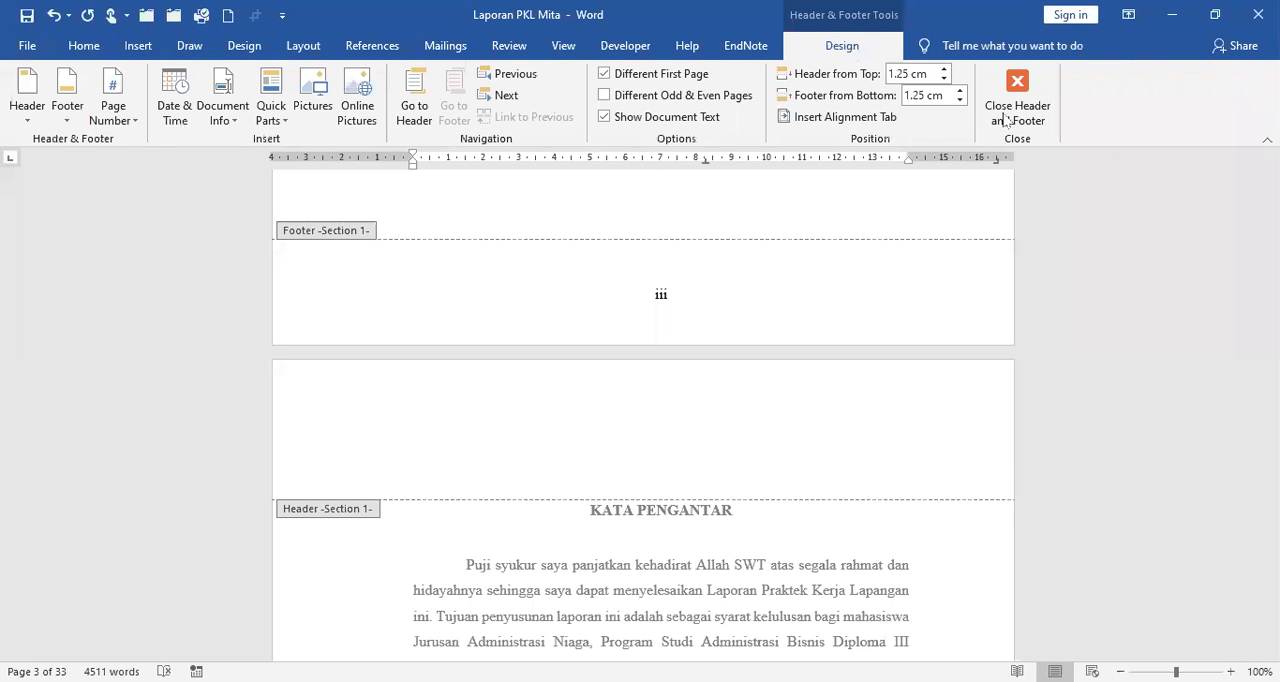
key(Escape)
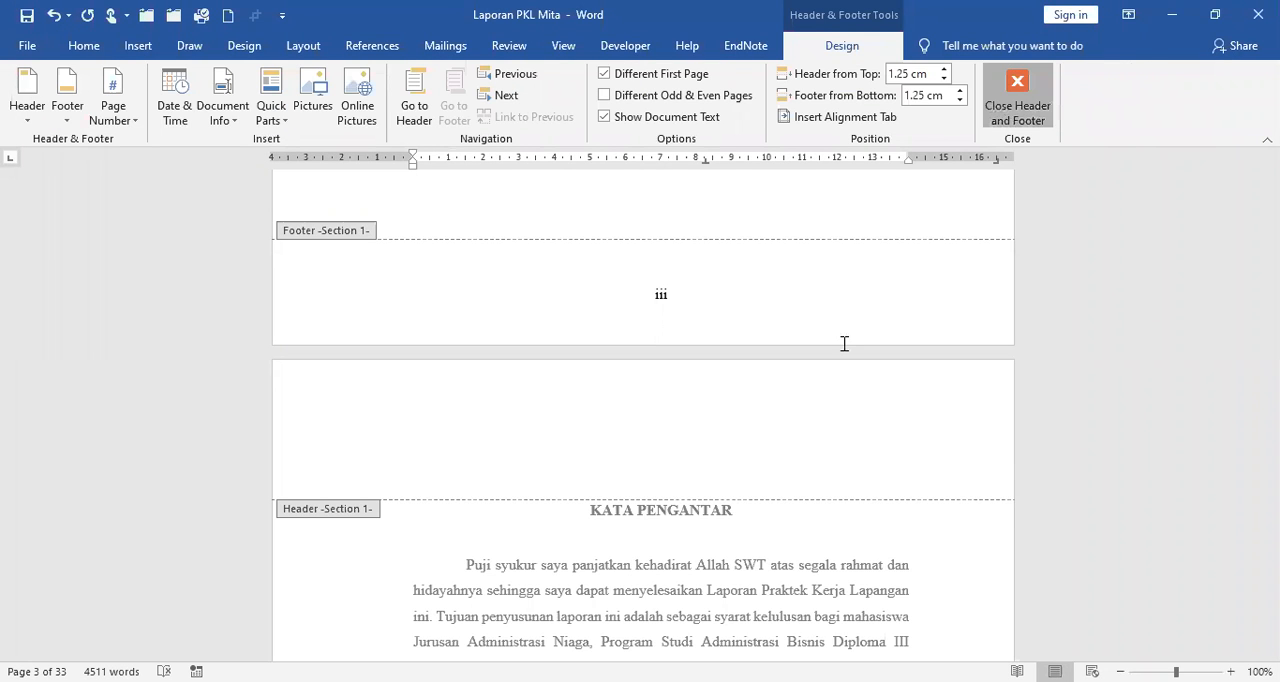
scroll(832, 315, down, 5)
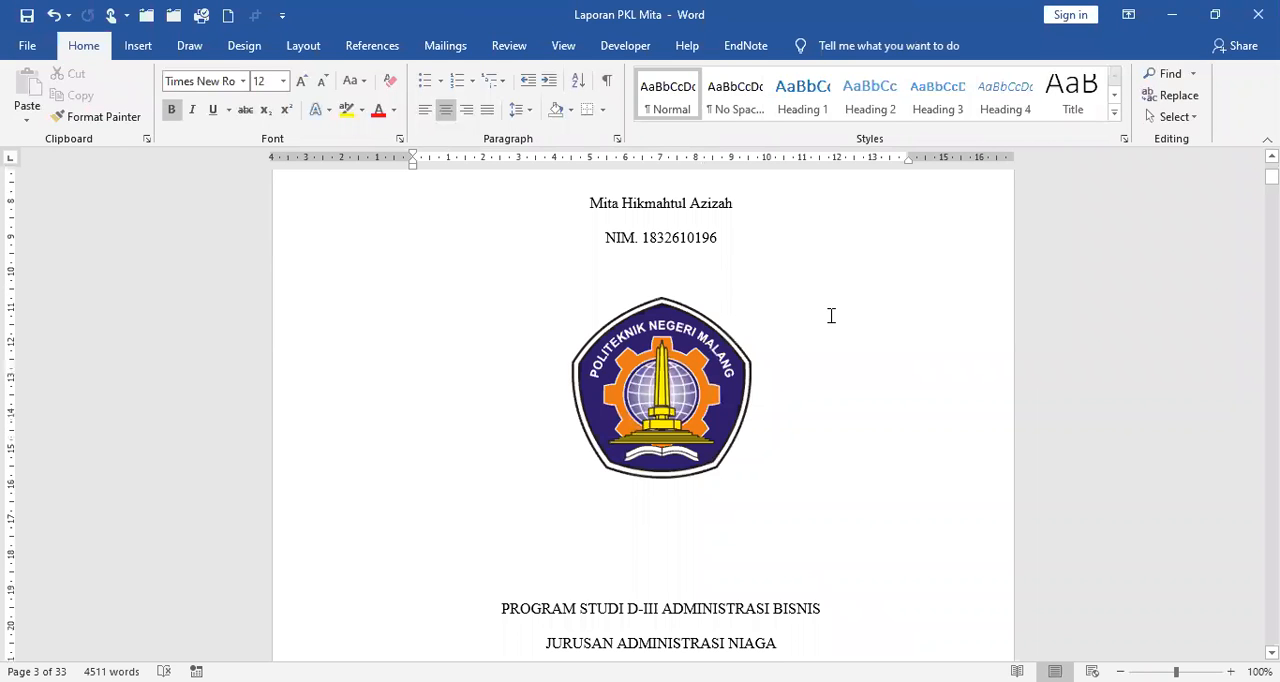
scroll(831, 315, down, 8)
scroll(831, 315, down, 15)
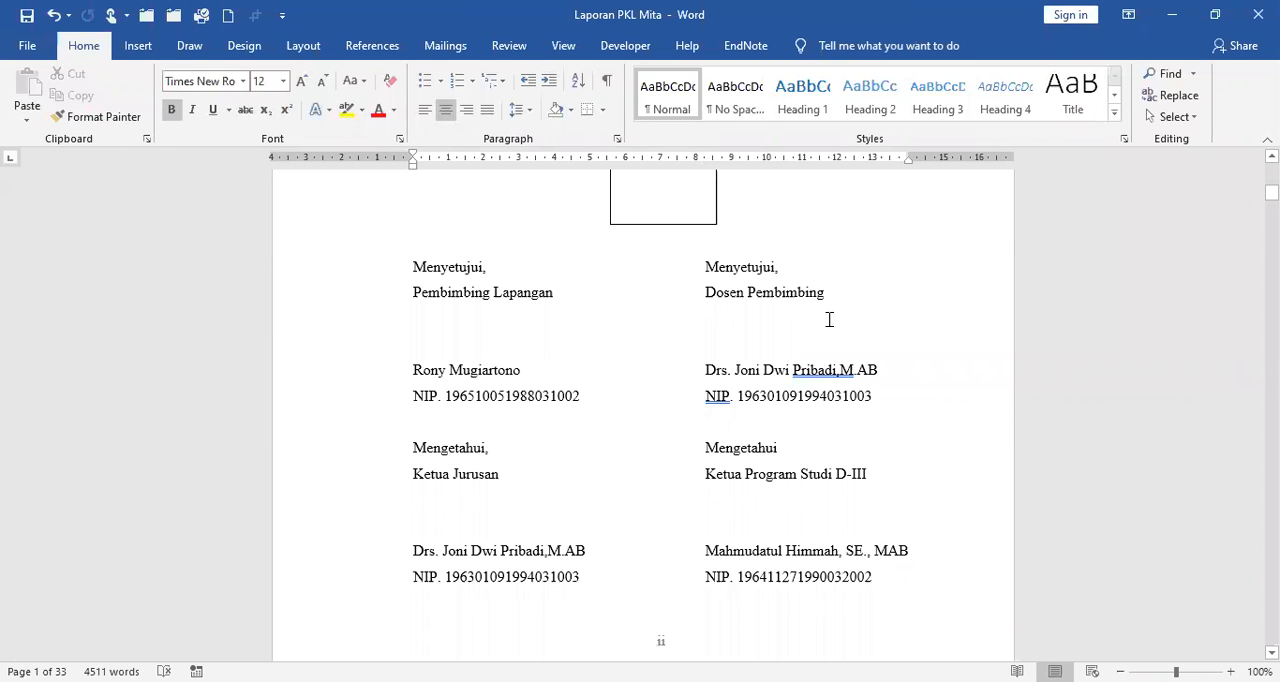
Examine the footer page numbers from the Lembar Pengesahan page through the Daftar Isi and Daftar Gambar to the Daftar Tabel page.
scroll(829, 319, down, 10)
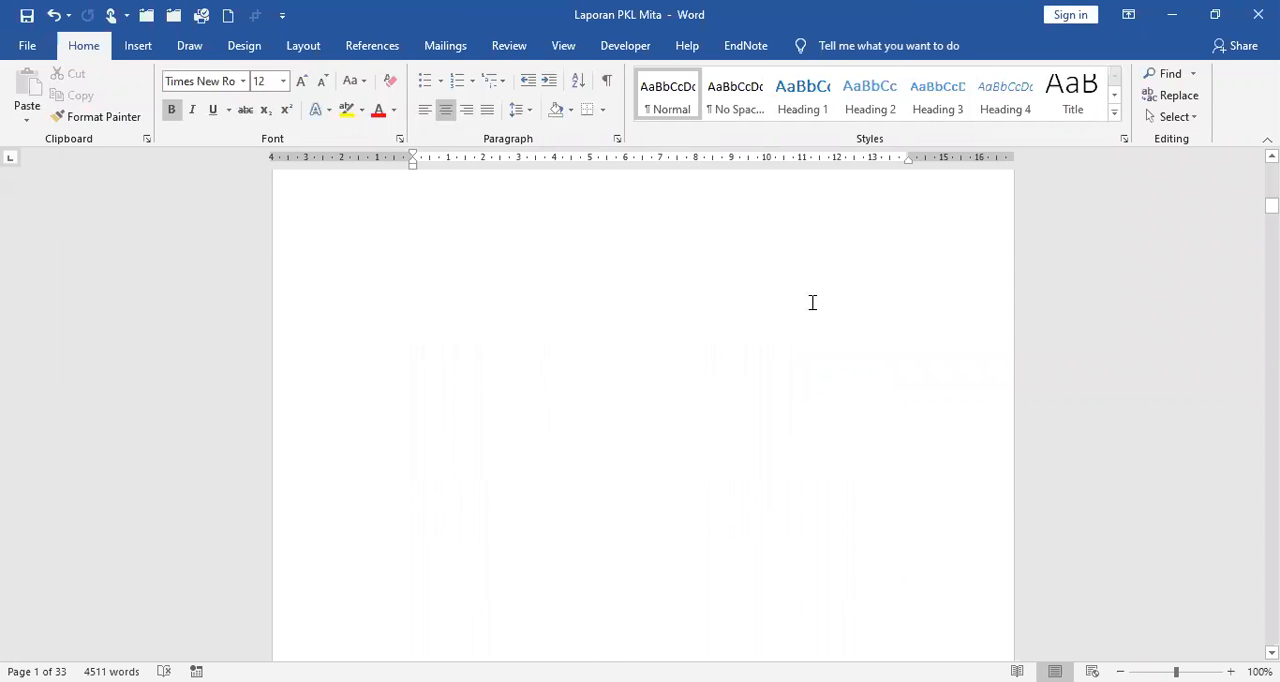
scroll(796, 297, down, 10)
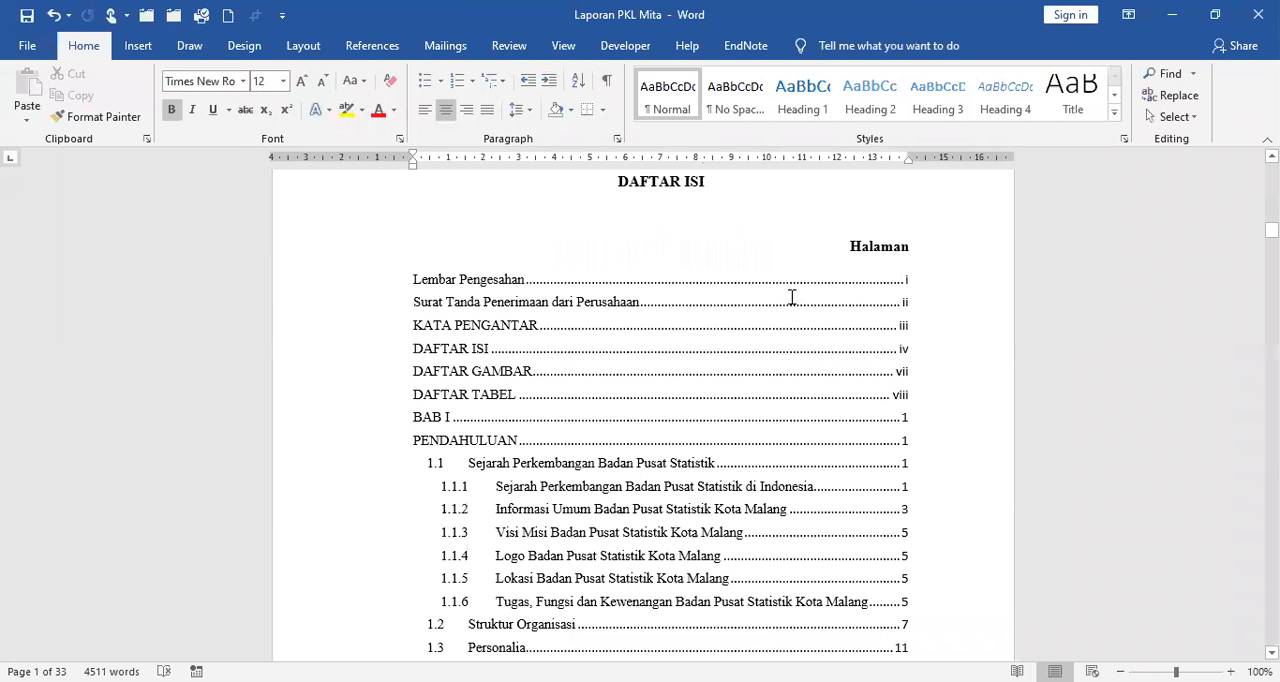
scroll(791, 297, down, 15)
scroll(791, 297, down, 5)
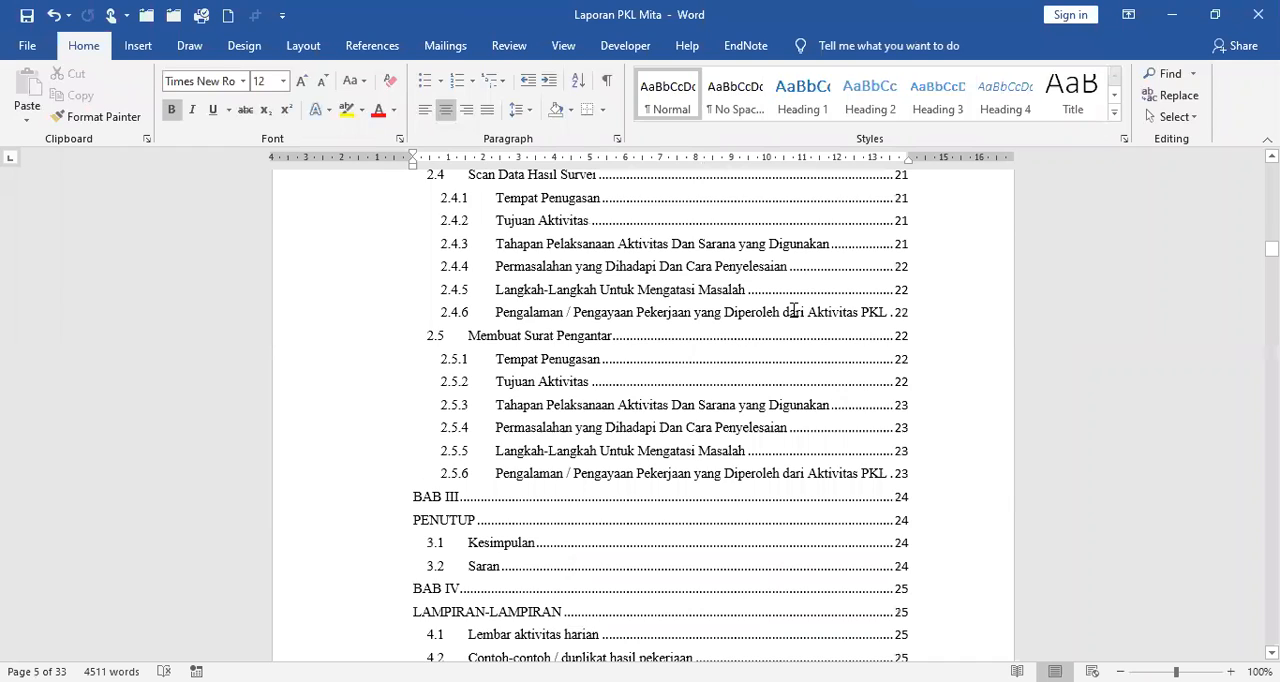
scroll(793, 310, down, 10)
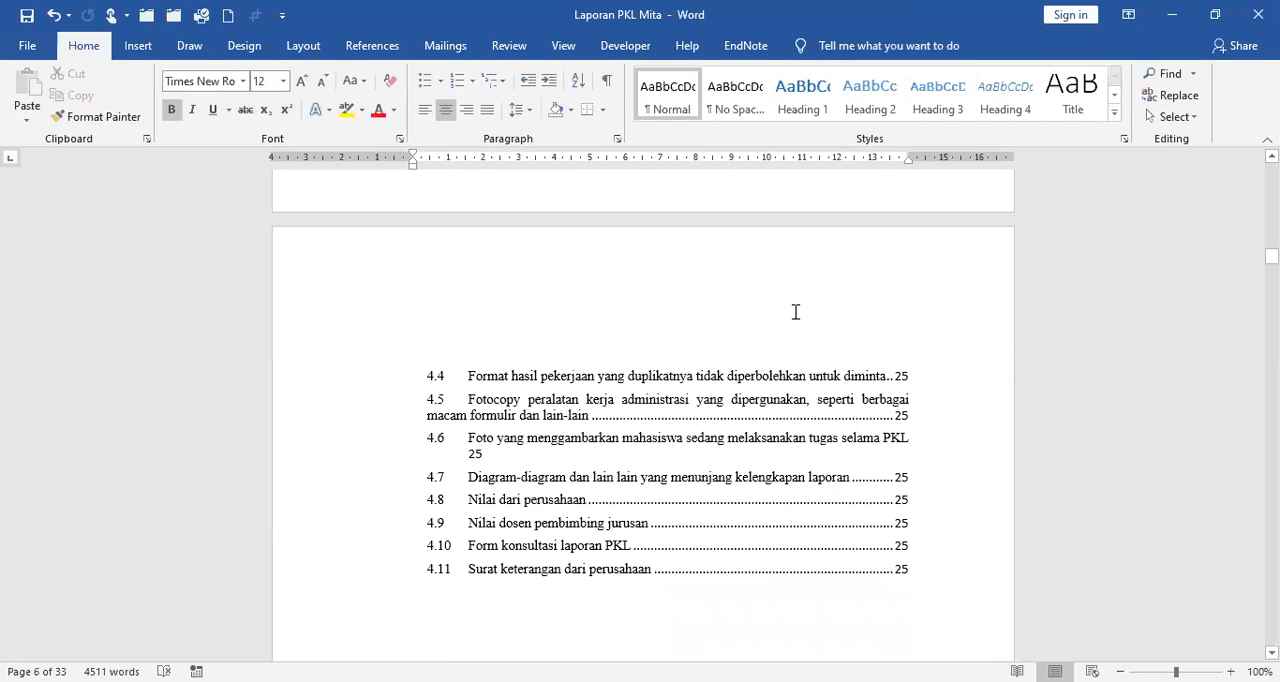
scroll(795, 312, down, 10)
scroll(795, 314, down, 10)
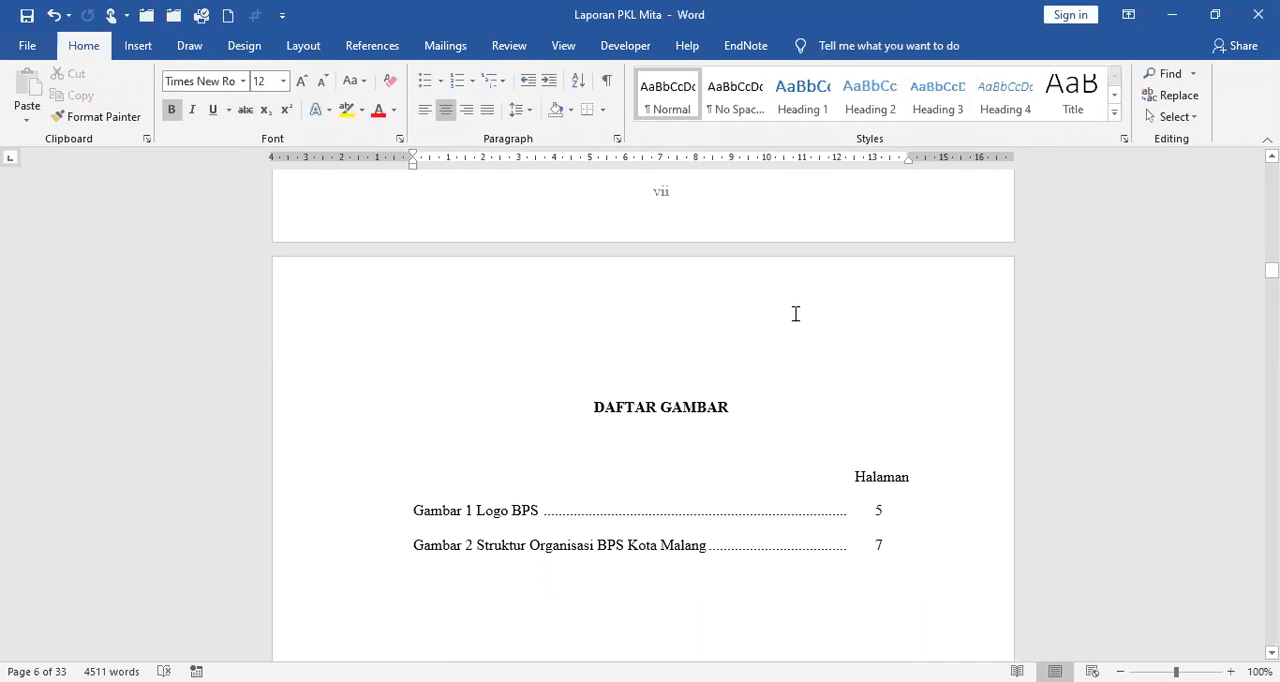
scroll(795, 314, down, 10)
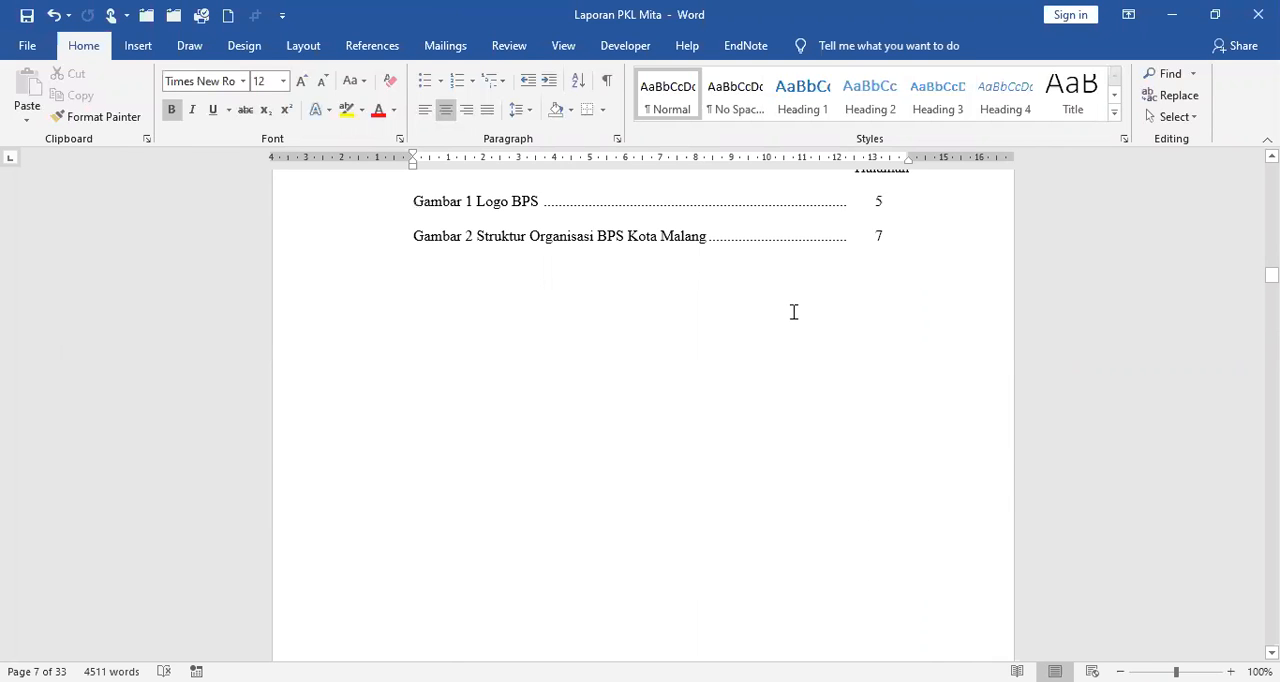
scroll(794, 312, down, 10)
scroll(760, 403, down, 10)
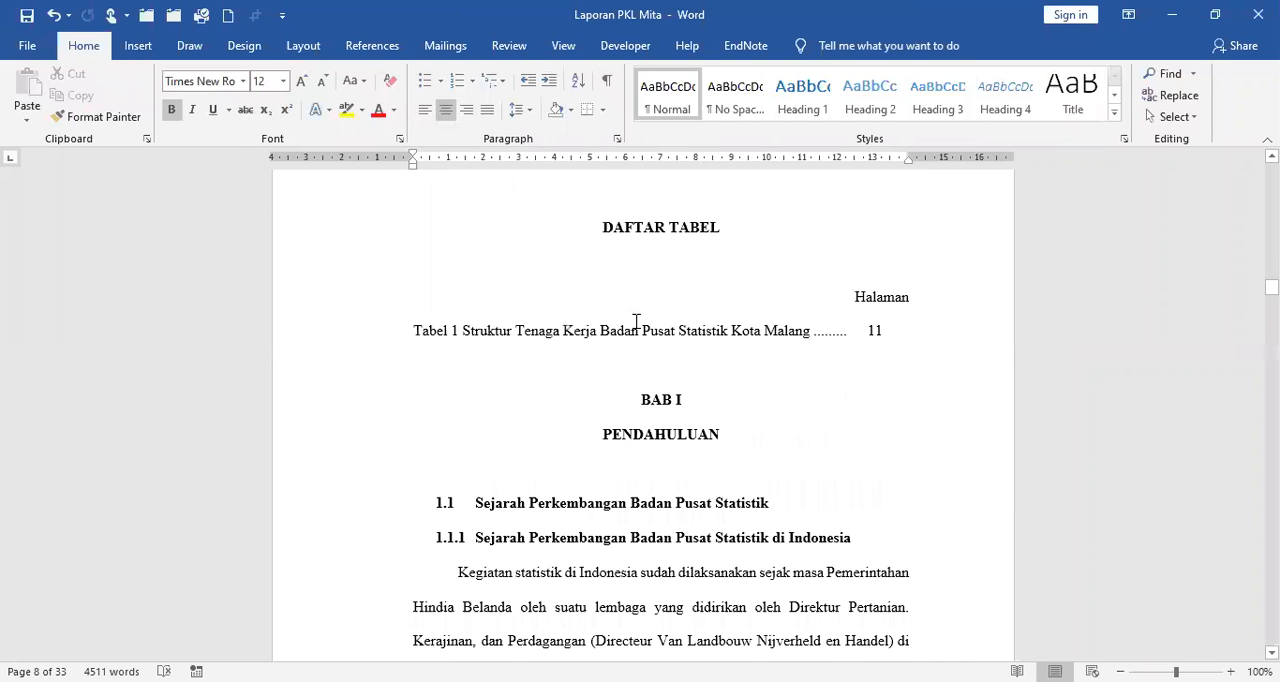
Insert a Next Page section break directly before the BAB I heading below the Daftar Tabel.
scroll(636, 320, down, 3)
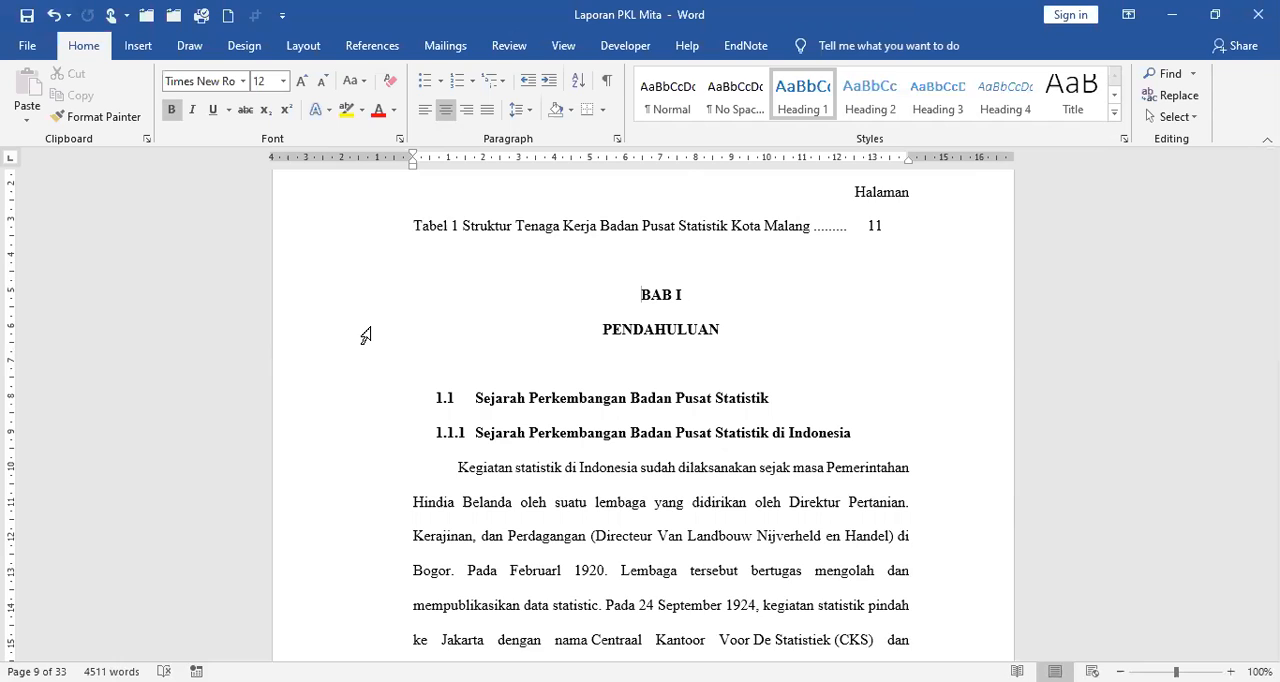
click(303, 46)
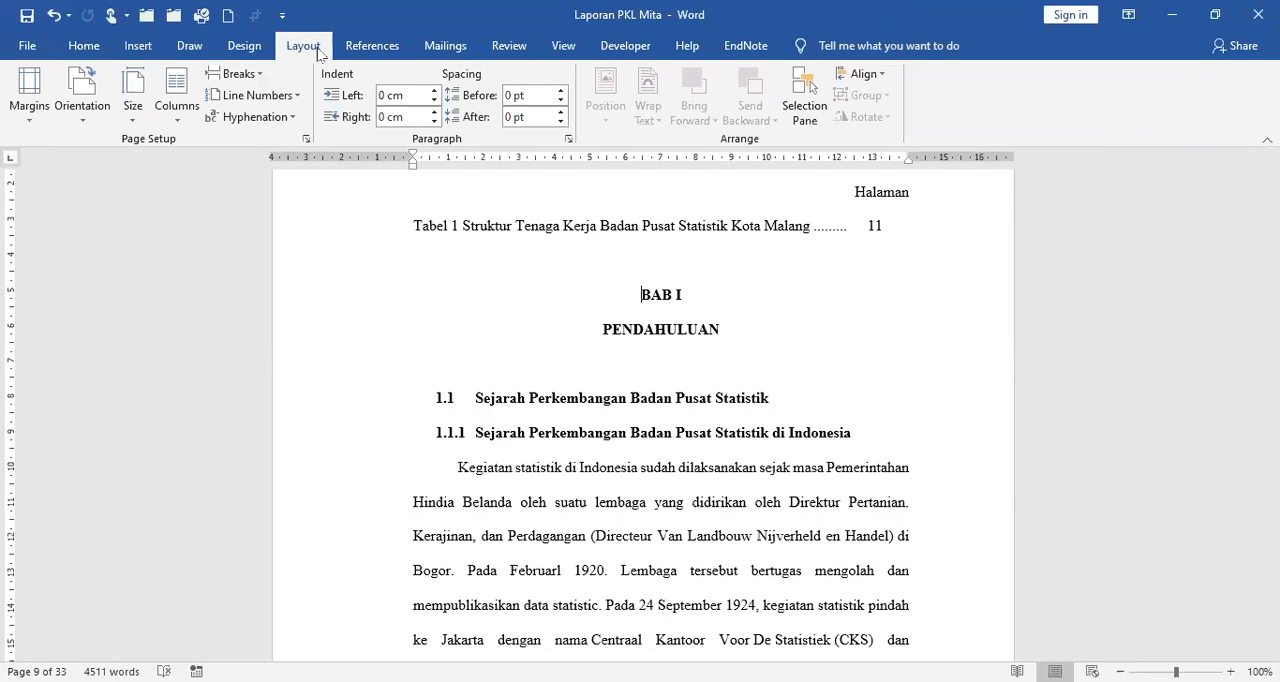
click(260, 76)
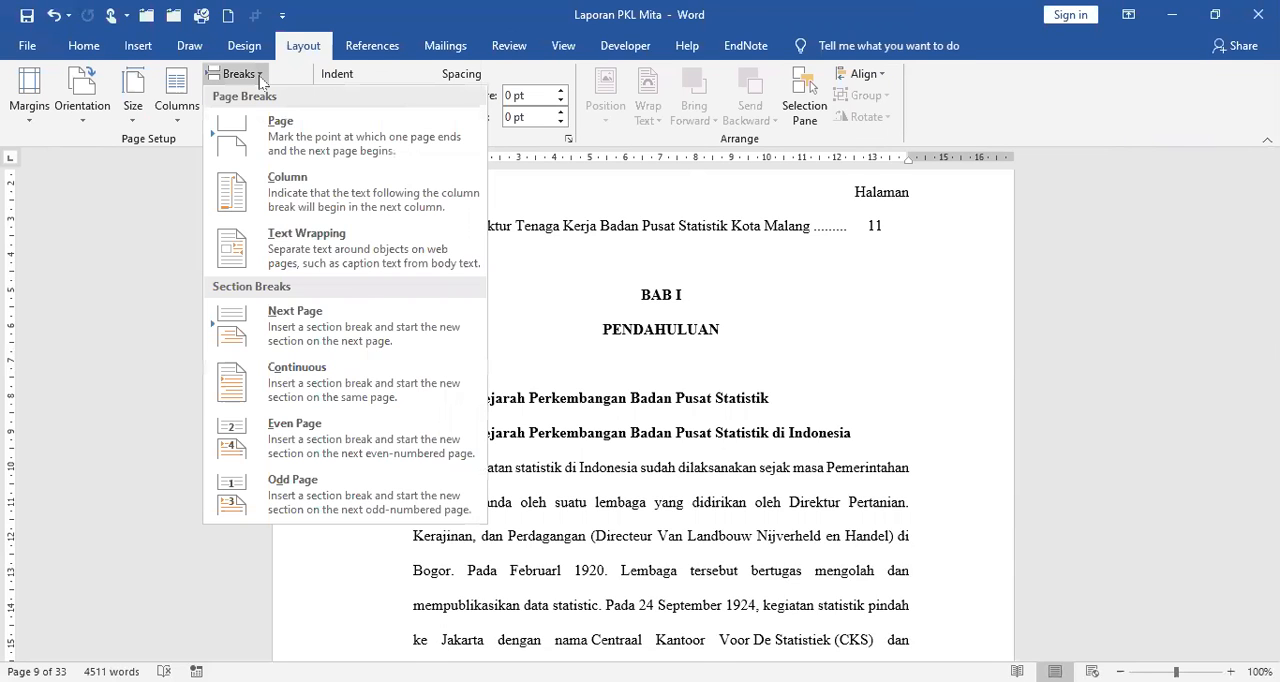
click(336, 318)
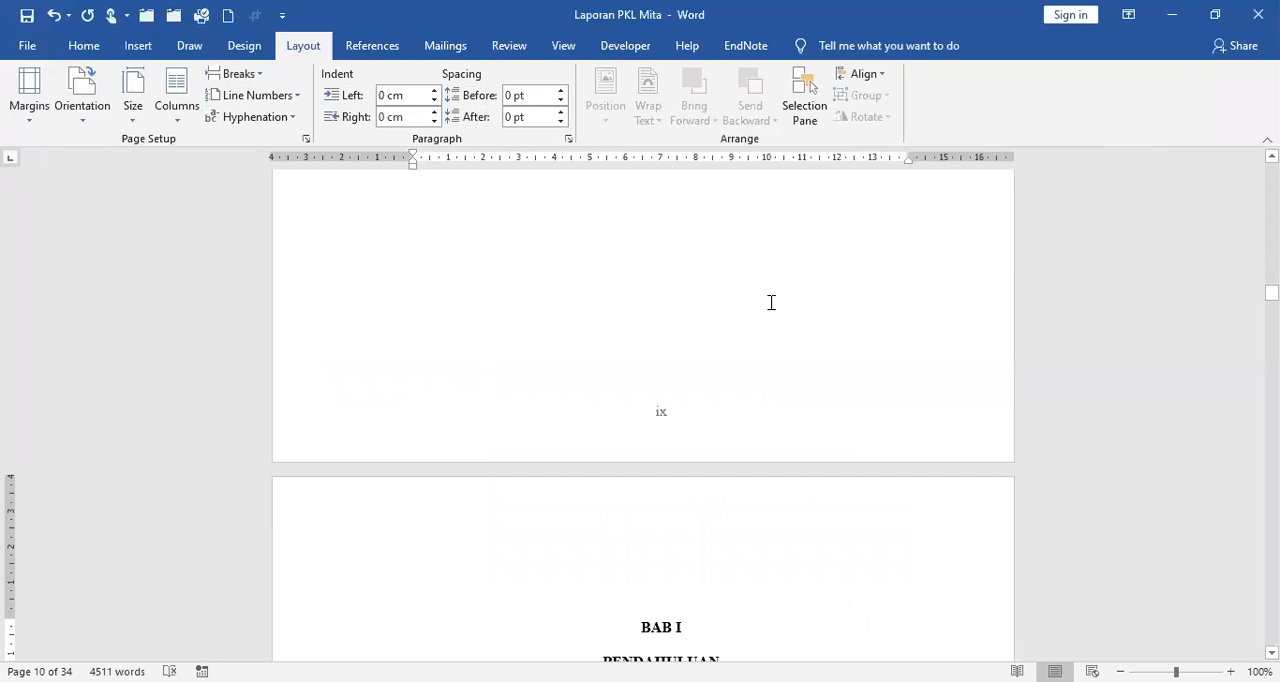
Examine the footer page numbers on the first pages of BAB I in the new section.
scroll(771, 300, down, 3)
scroll(771, 308, down, 6)
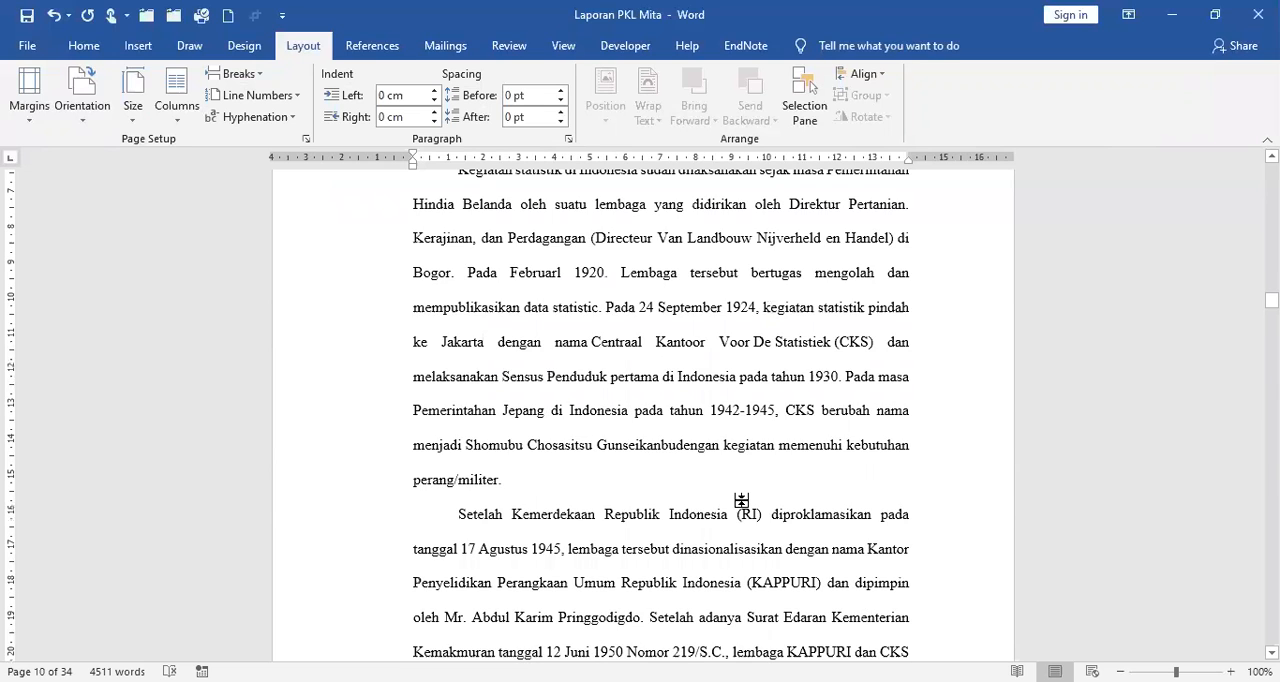
scroll(663, 543, down, 4)
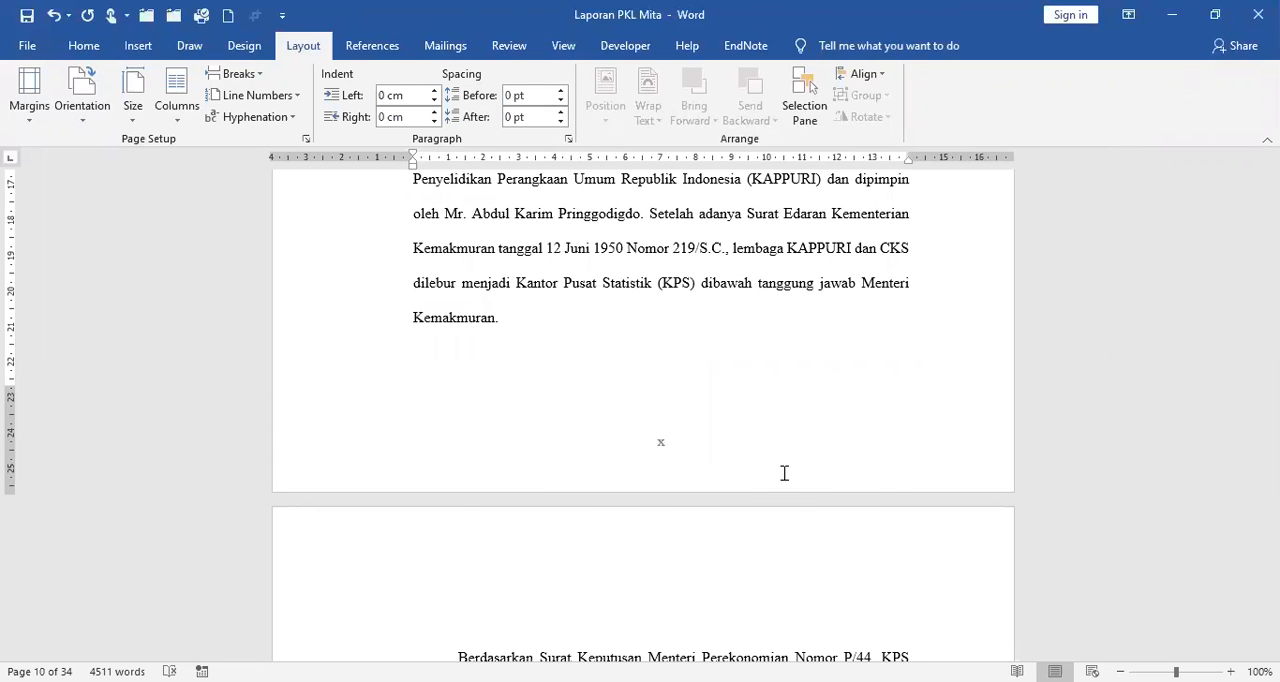
scroll(782, 476, down, 4)
scroll(782, 485, down, 8)
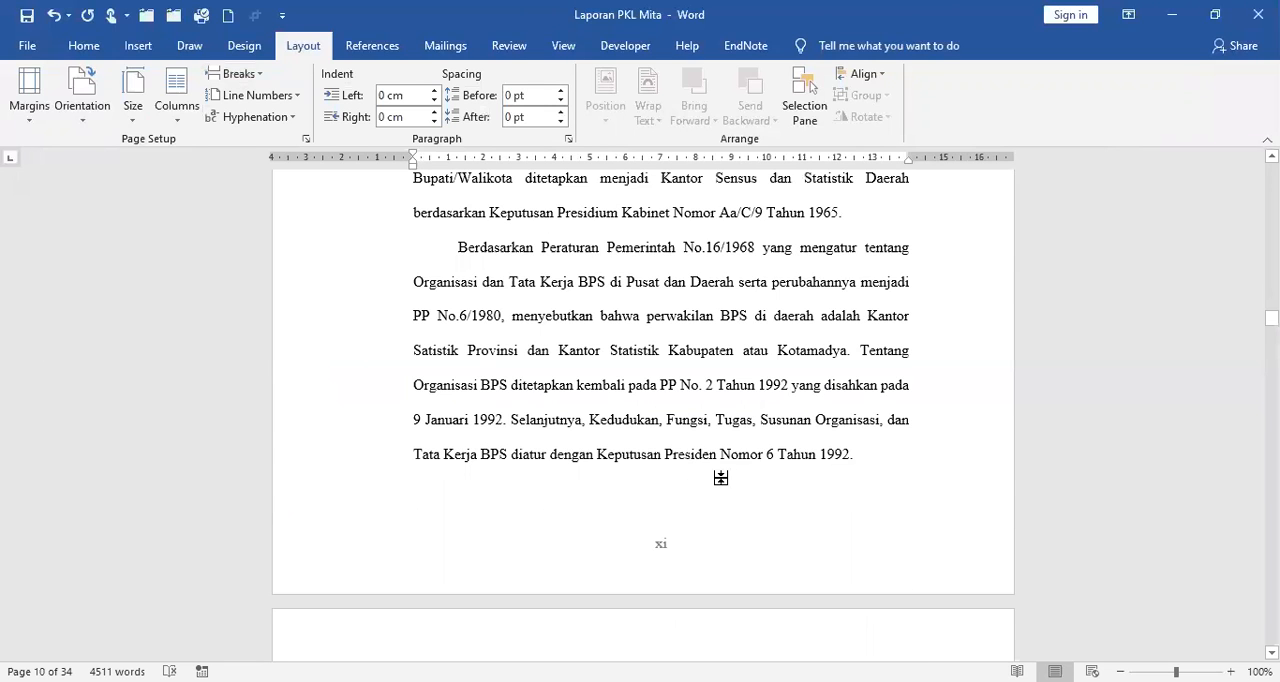
scroll(651, 397, down, 1)
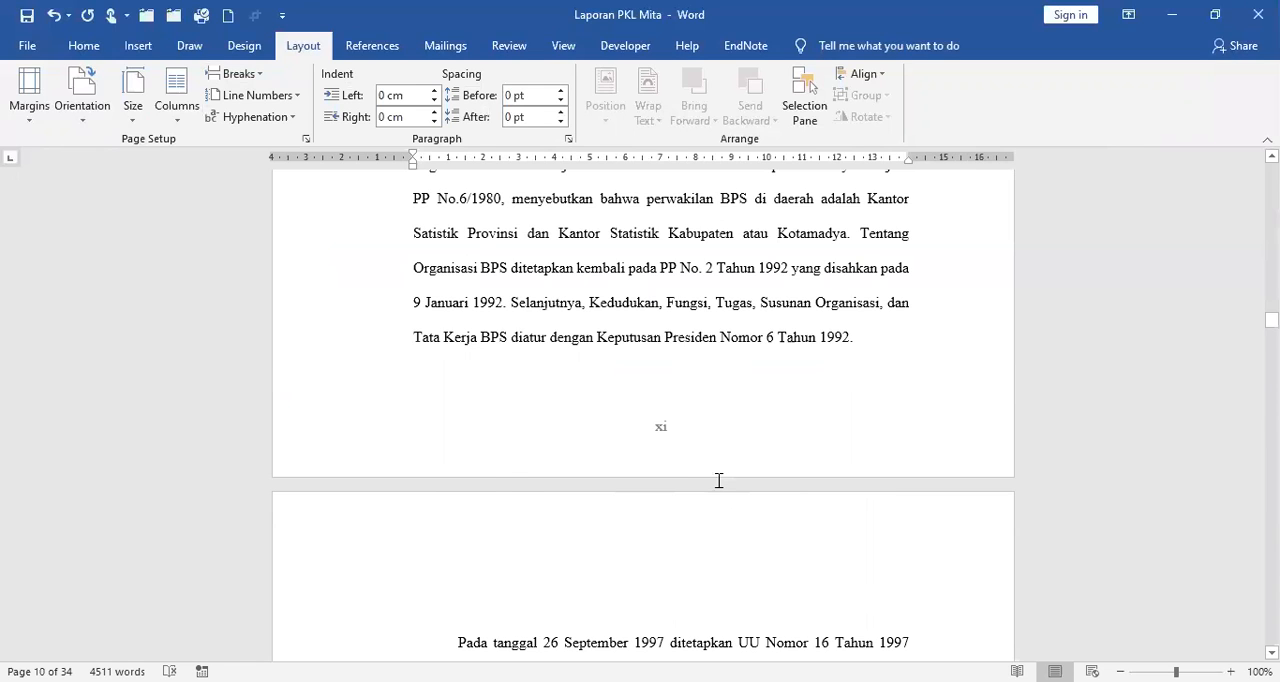
double_click(720, 478)
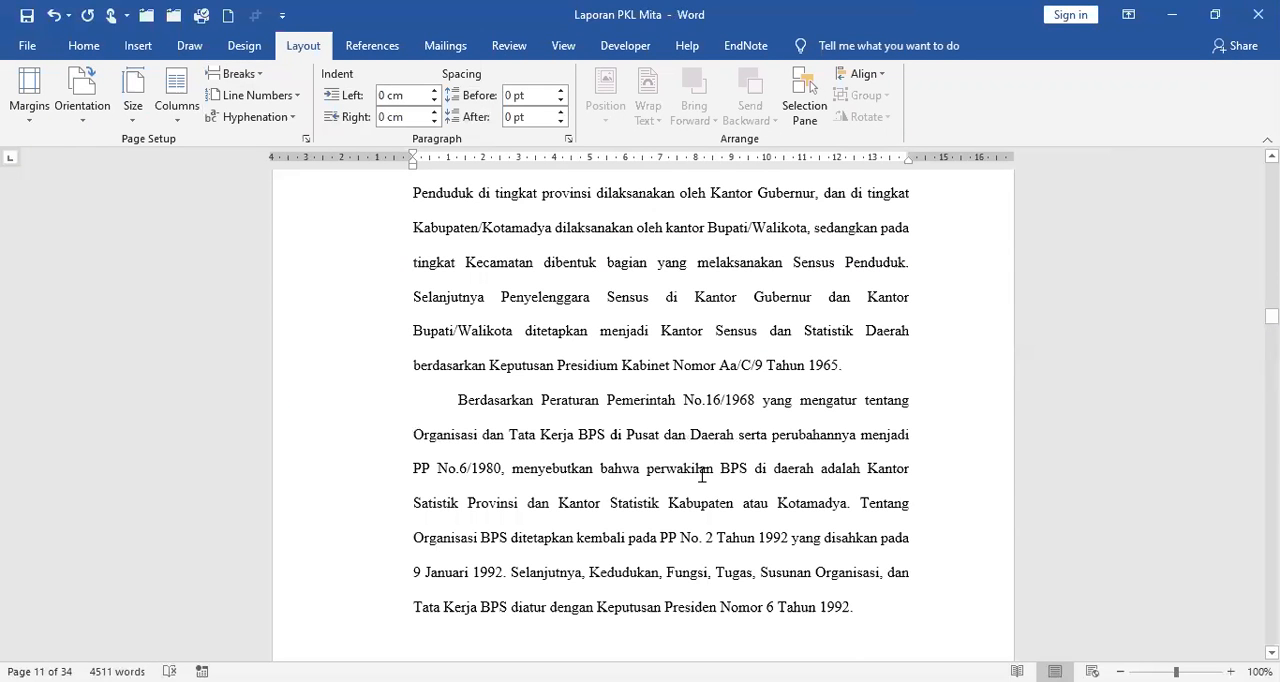
scroll(728, 447, up, 1)
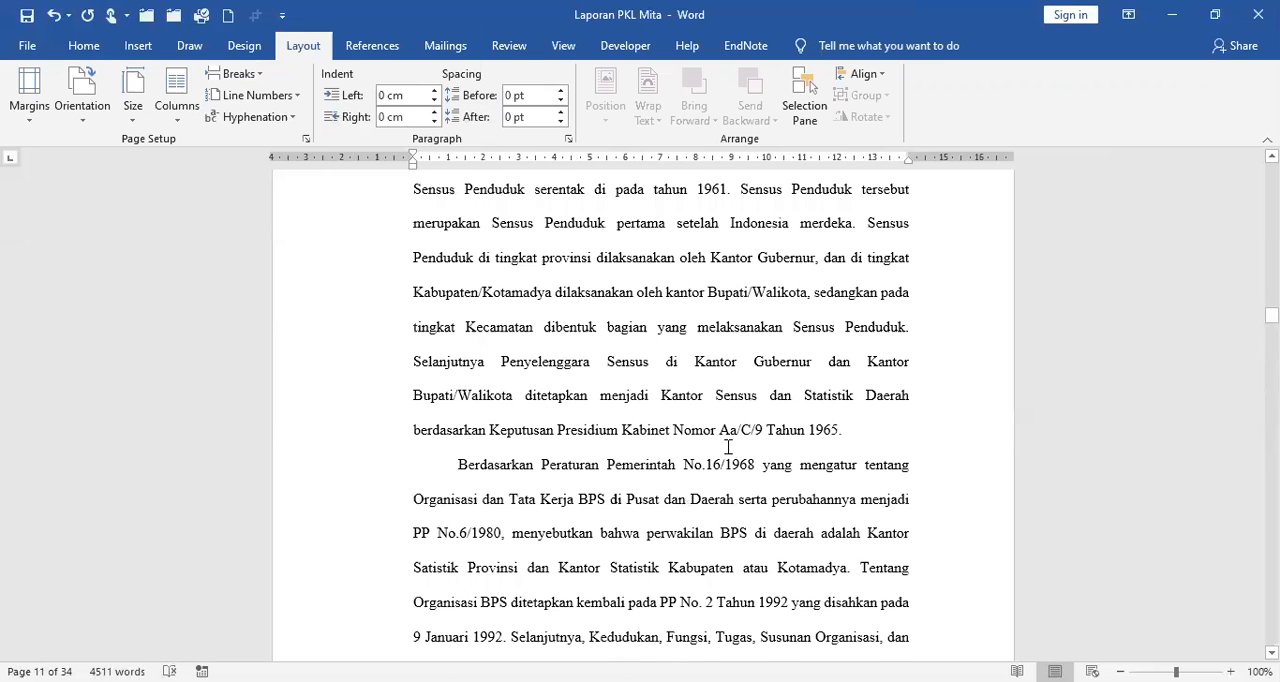
double_click(728, 447)
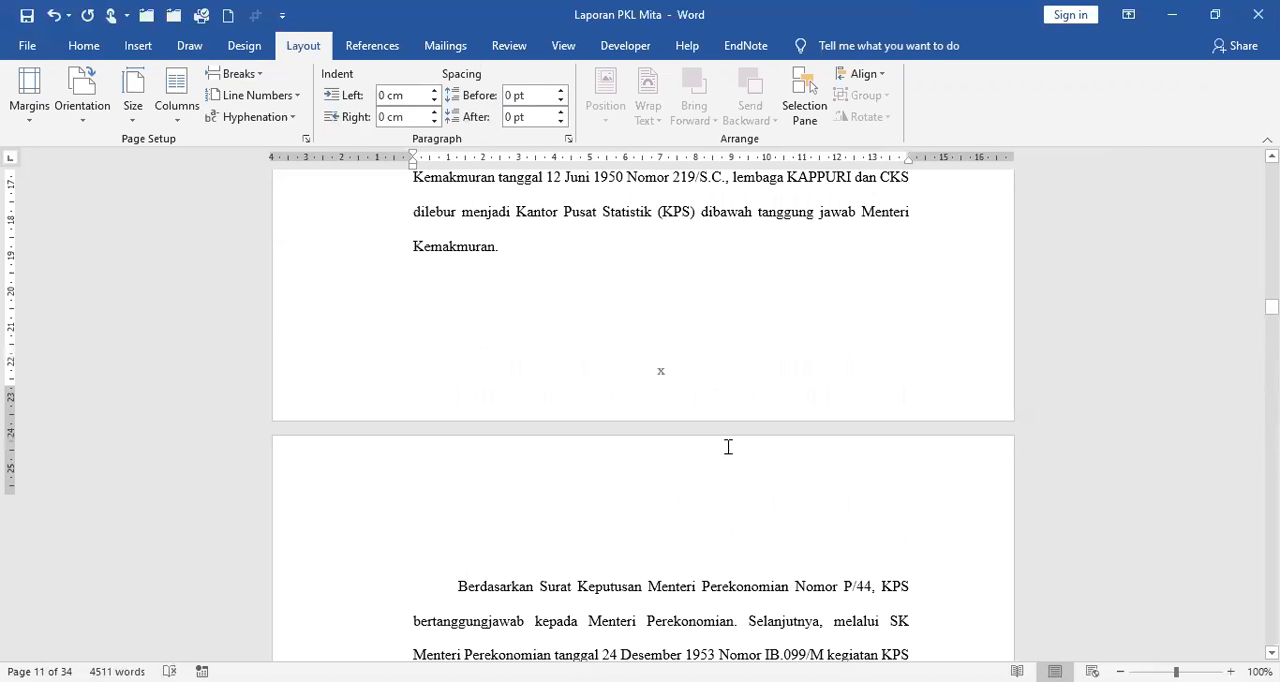
scroll(728, 447, up, 9)
scroll(692, 438, up, 4)
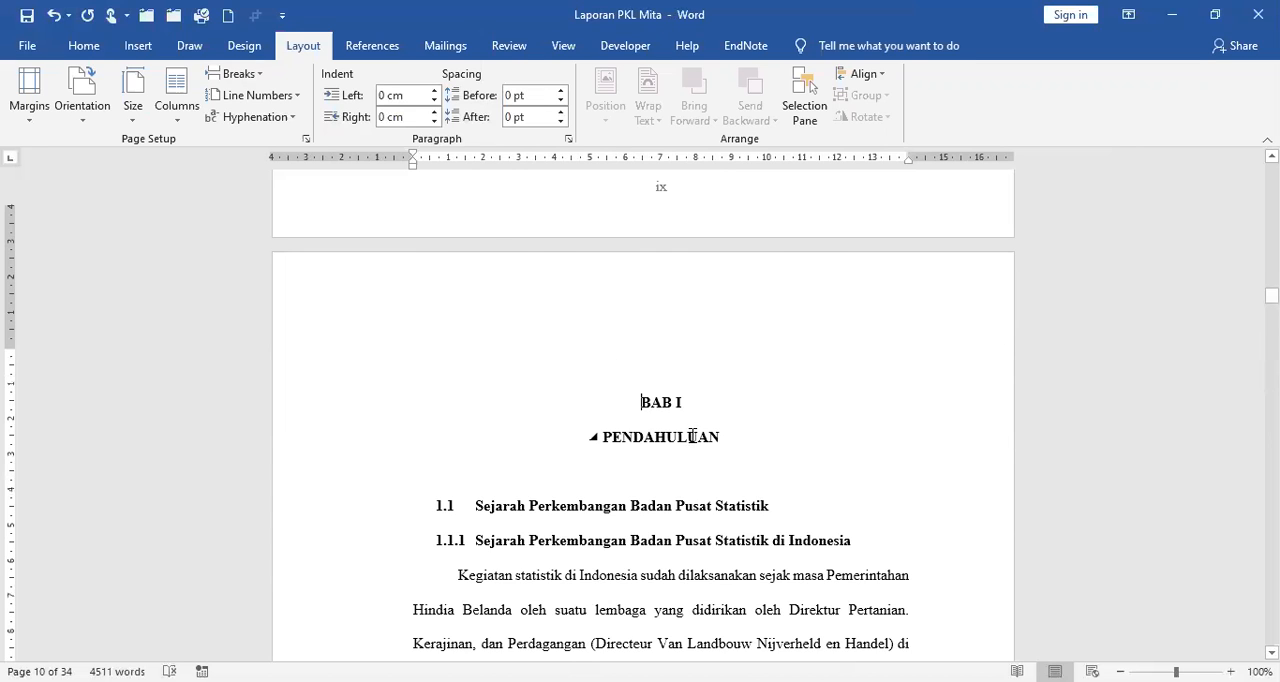
Compare the page number position on the BAB I opening page with the top of the page that follows it.
scroll(692, 436, down, 5)
scroll(662, 492, down, 4)
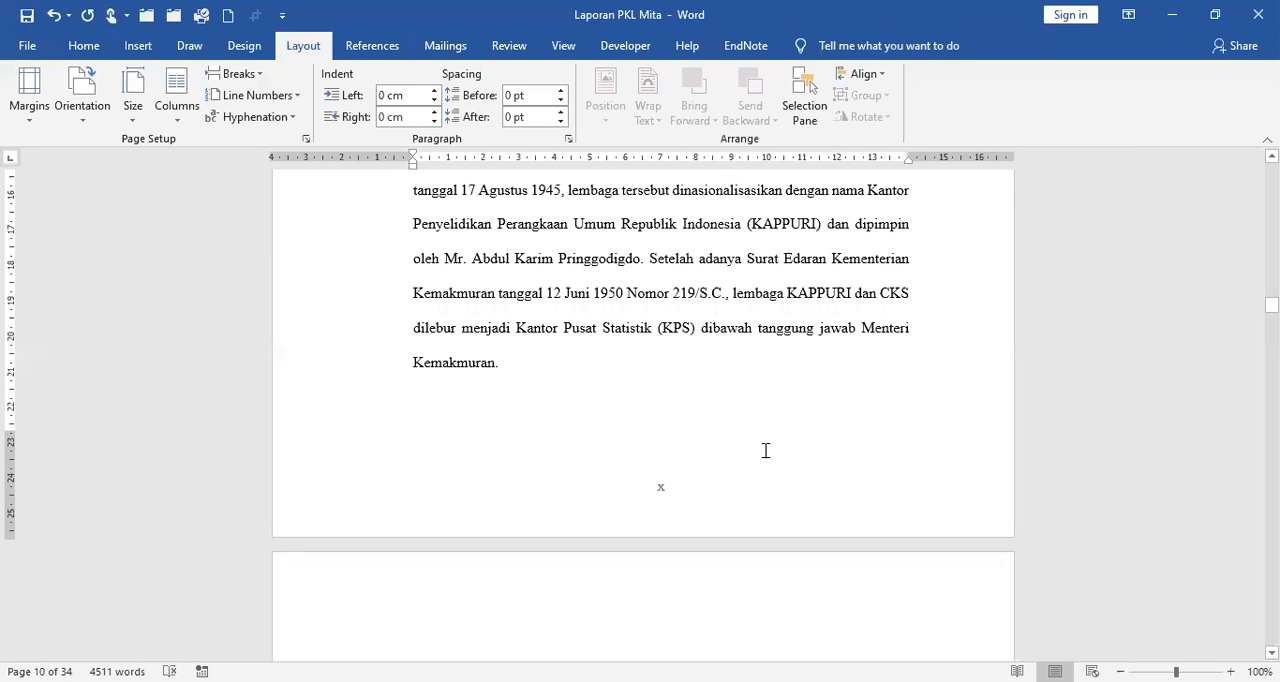
scroll(765, 451, down, 3)
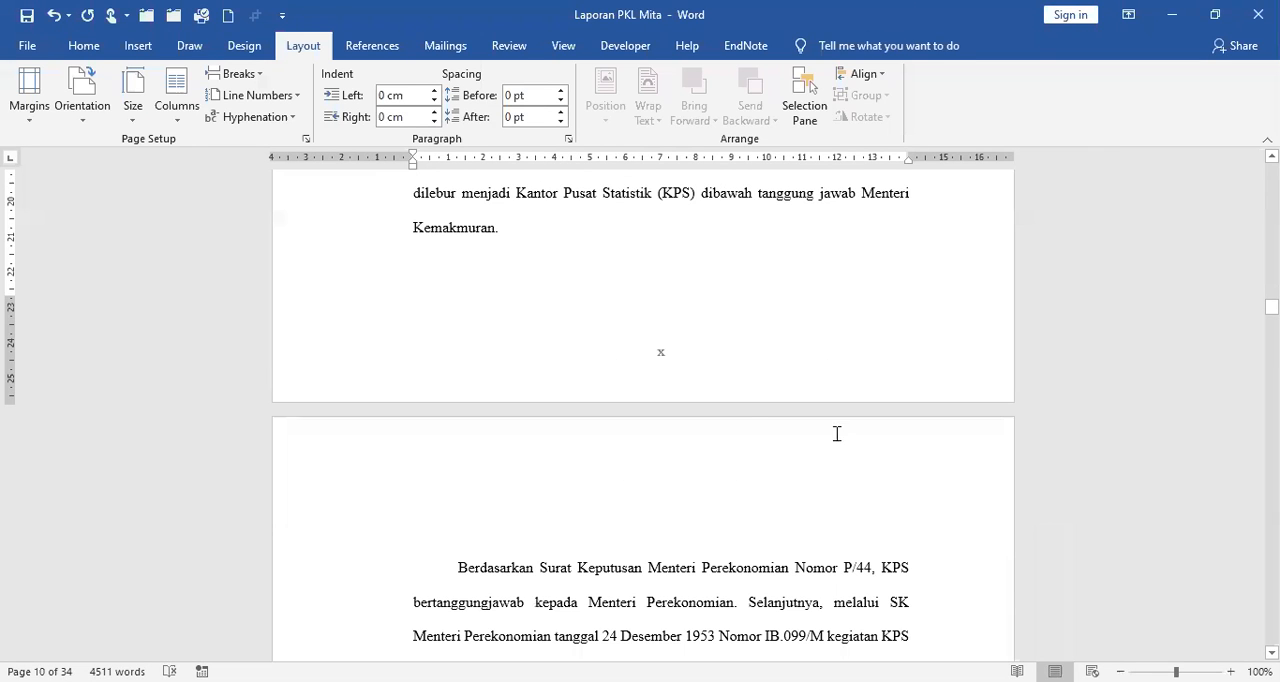
scroll(837, 433, down, 2)
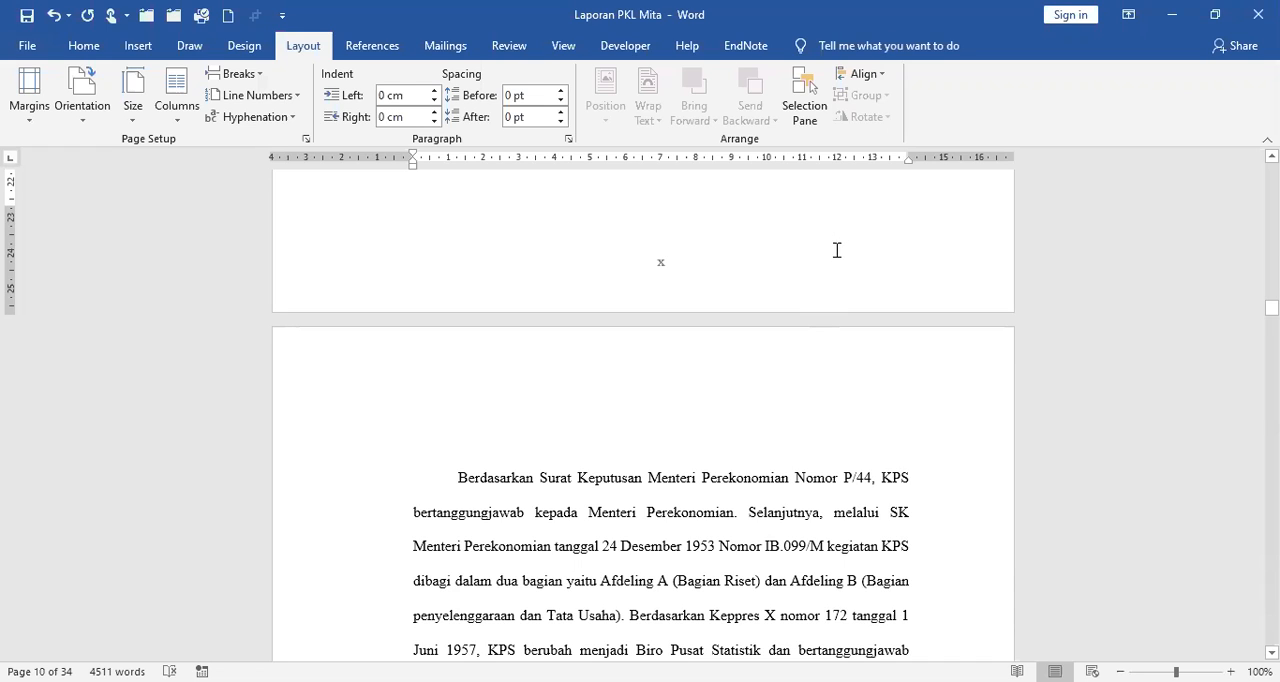
scroll(580, 300, up, 4)
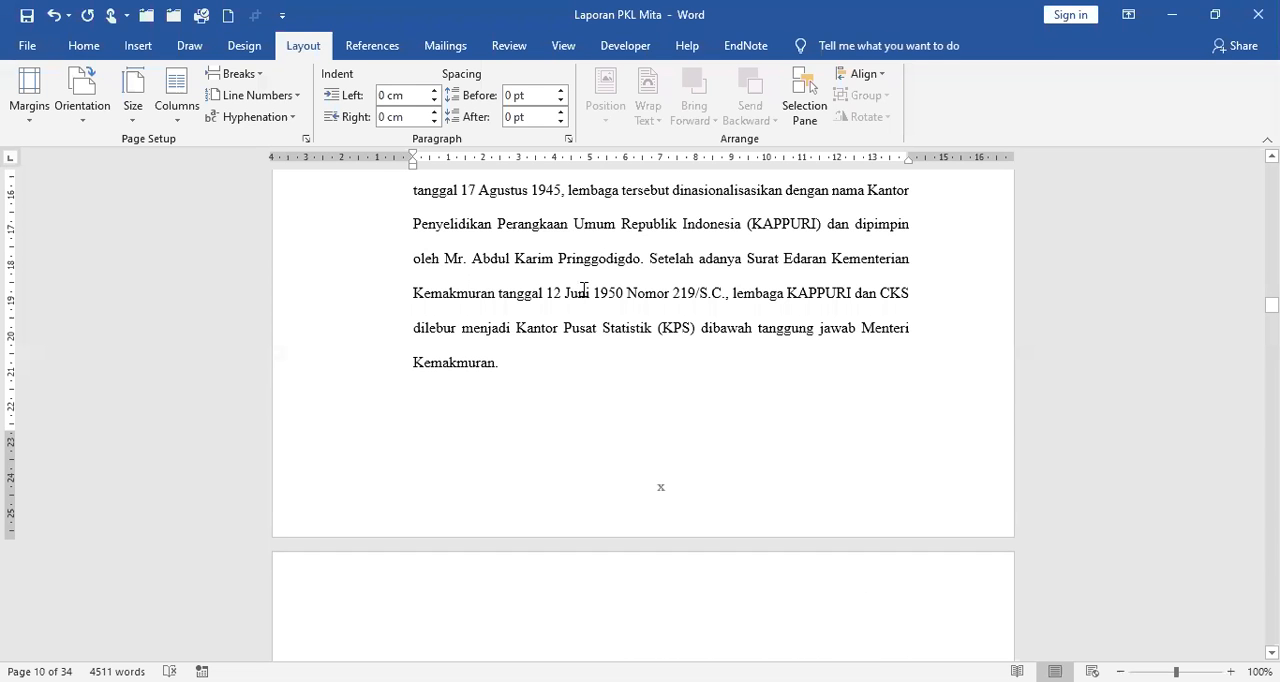
click(587, 292)
scroll(688, 322, up, 7)
scroll(690, 328, up, 3)
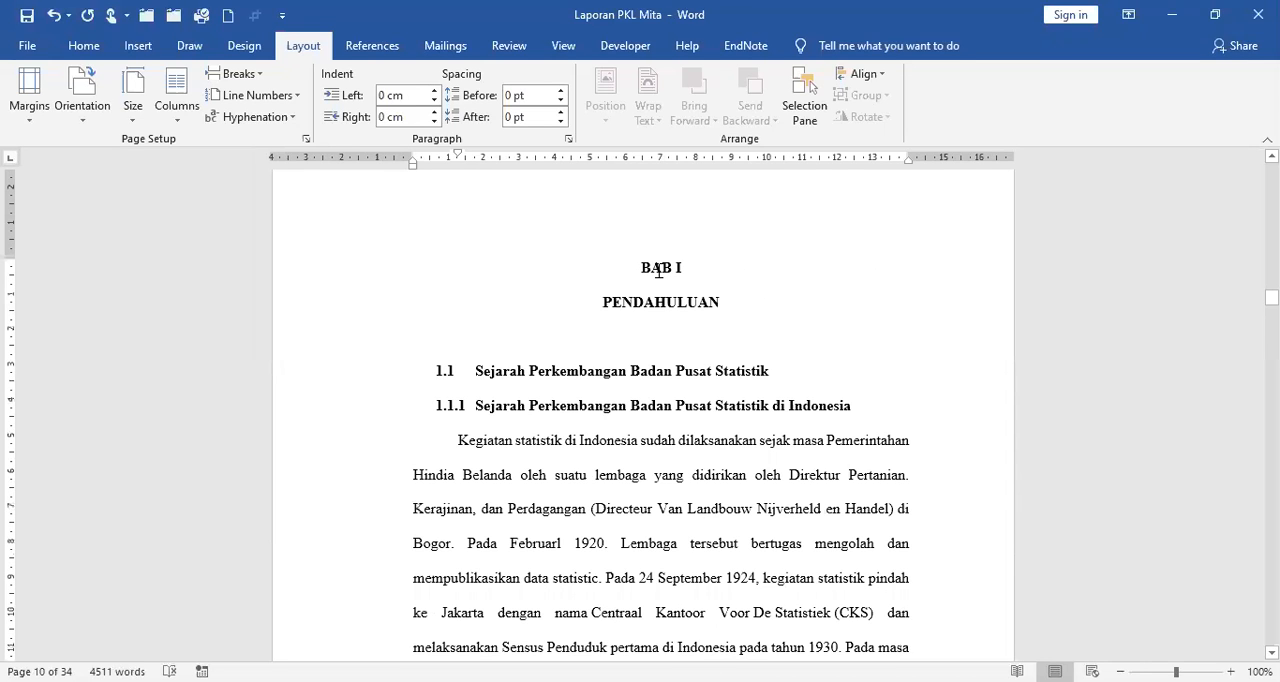
click(692, 336)
scroll(679, 347, down, 4)
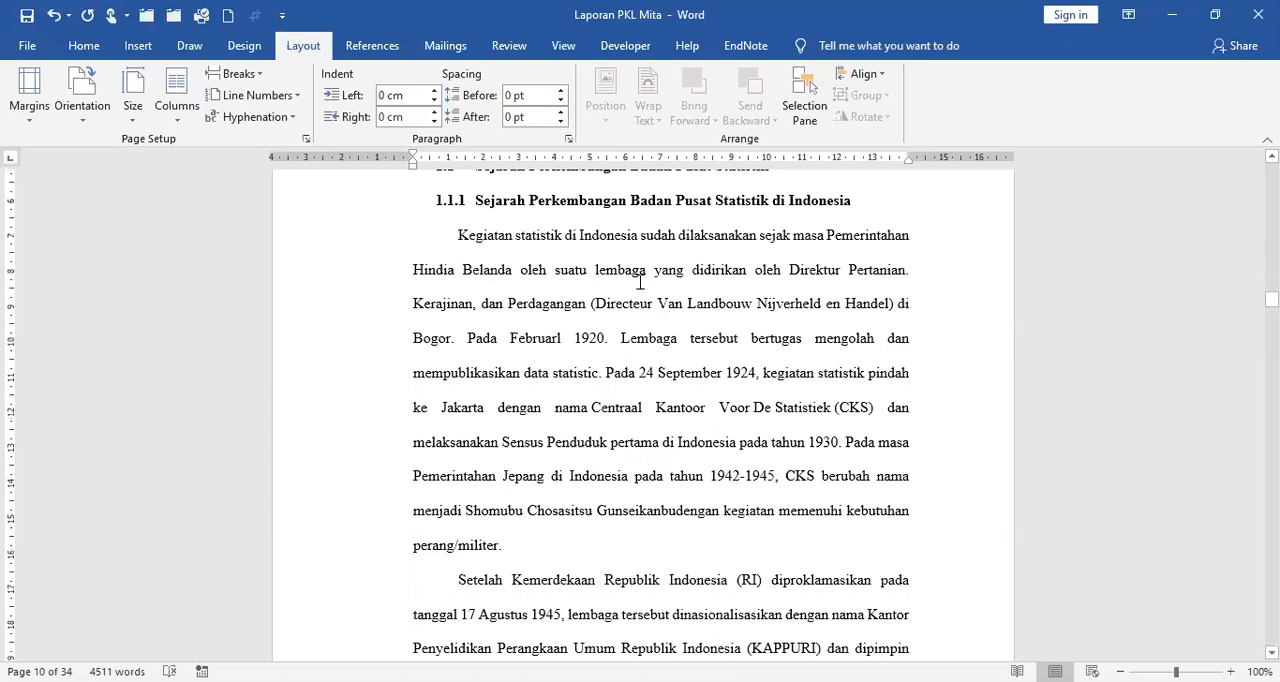
scroll(679, 347, down, 3)
Open the footer of the BAB I opening page for editing and turn off its Link to Previous.
click(680, 244)
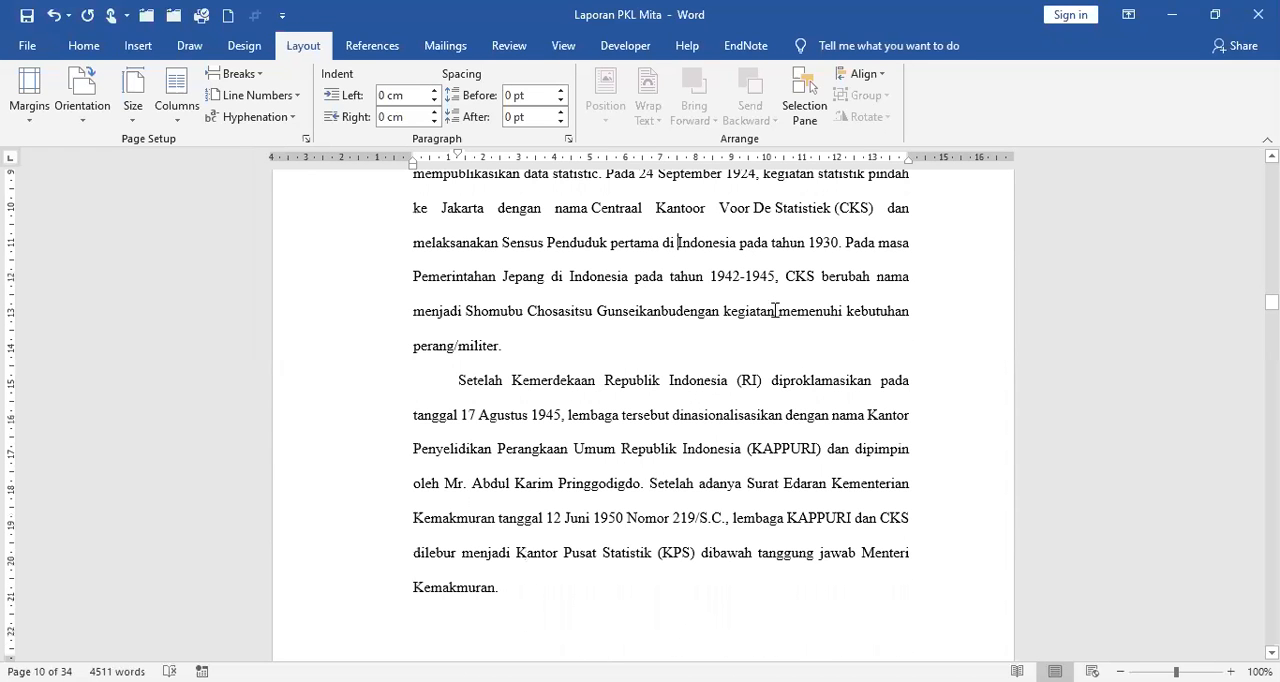
scroll(776, 310, down, 3)
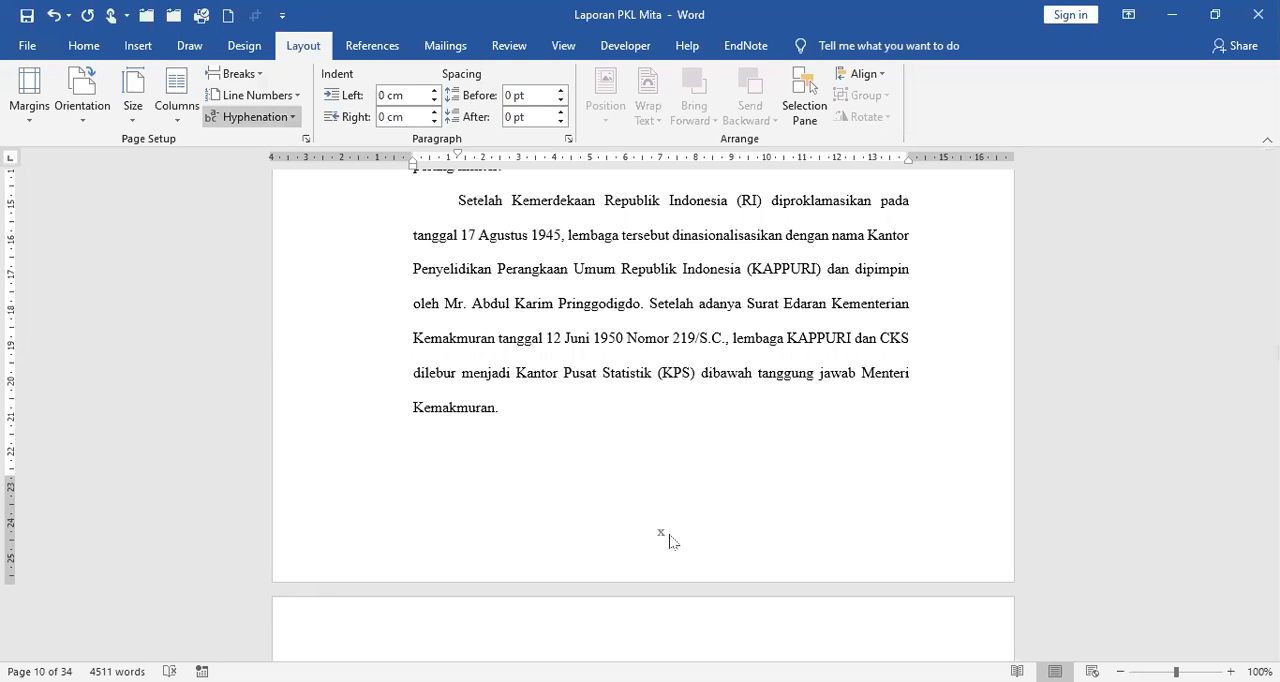
click(138, 47)
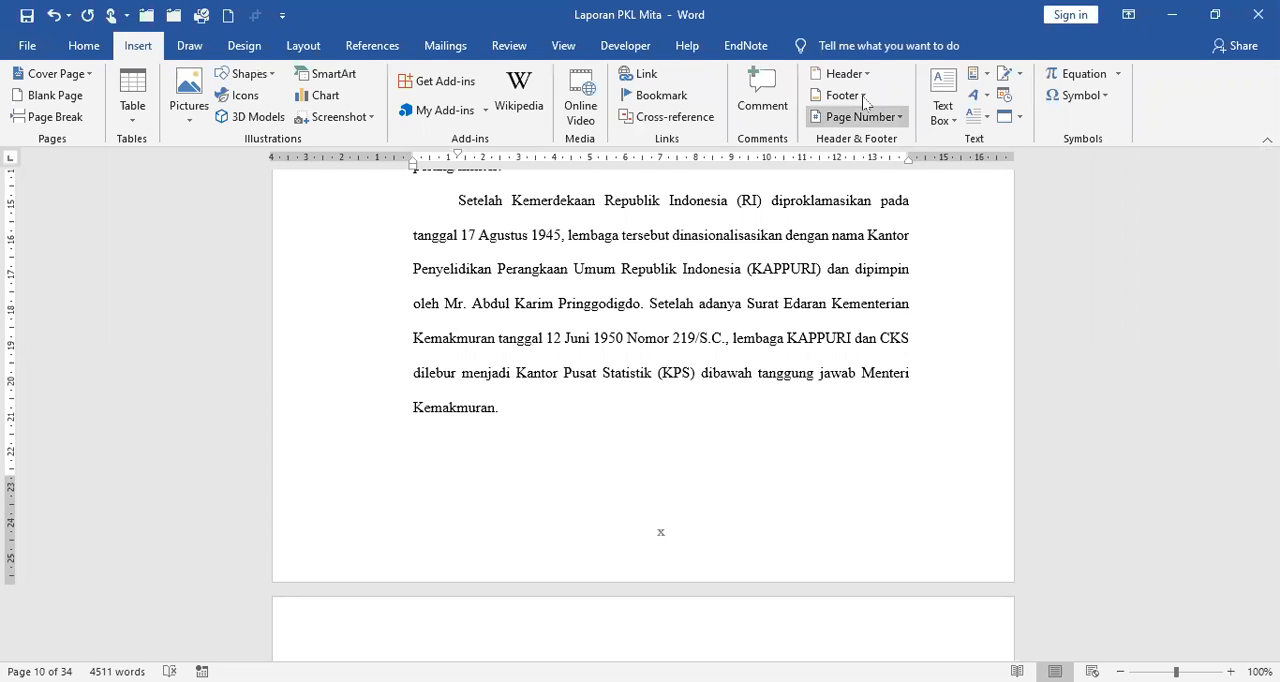
click(866, 100)
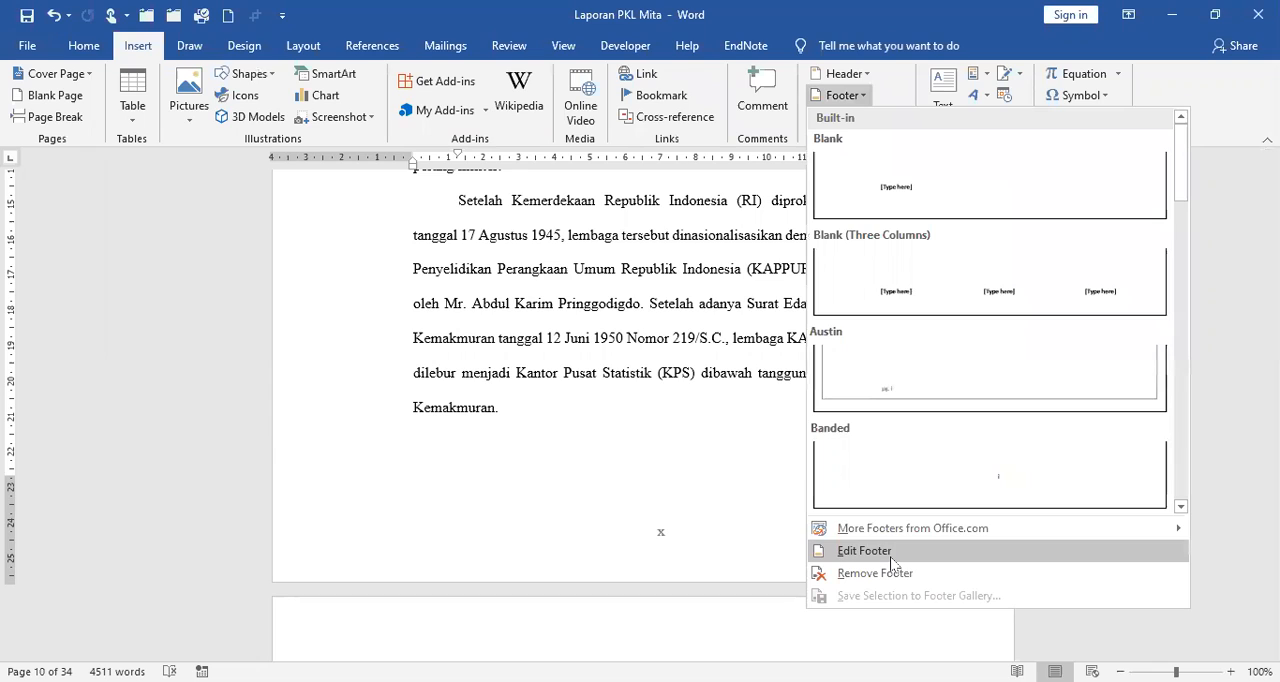
click(893, 564)
scroll(786, 527, down, 2)
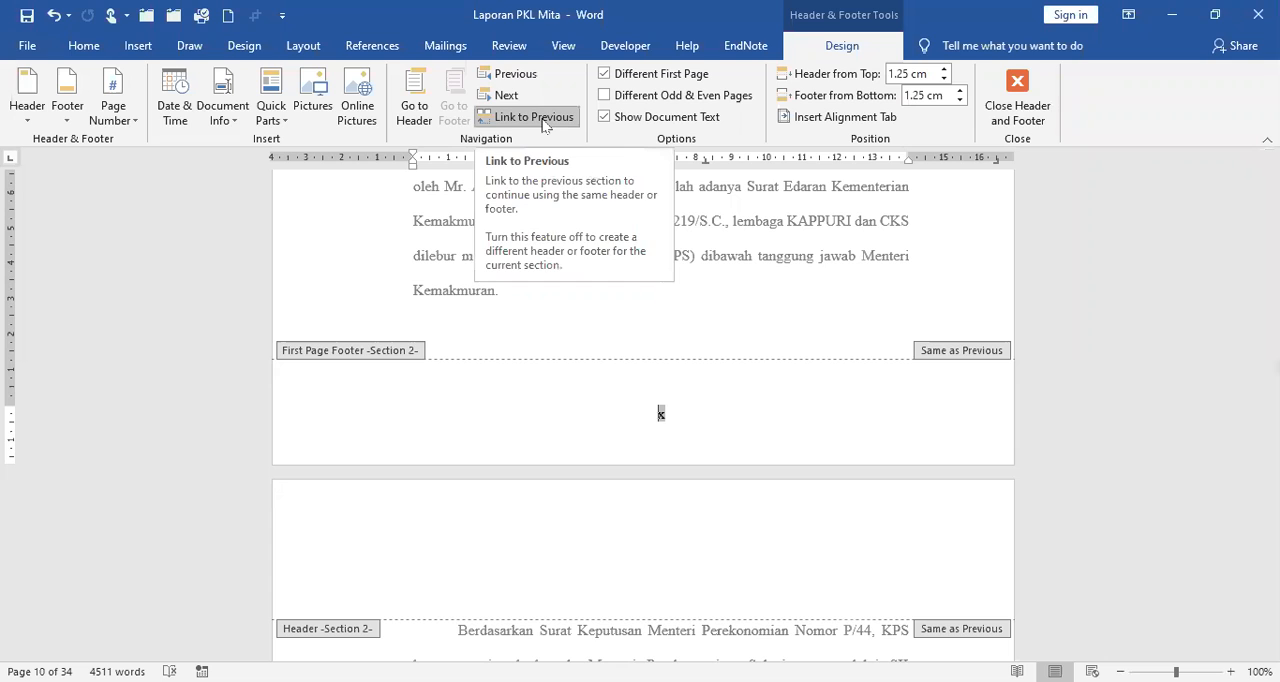
click(545, 125)
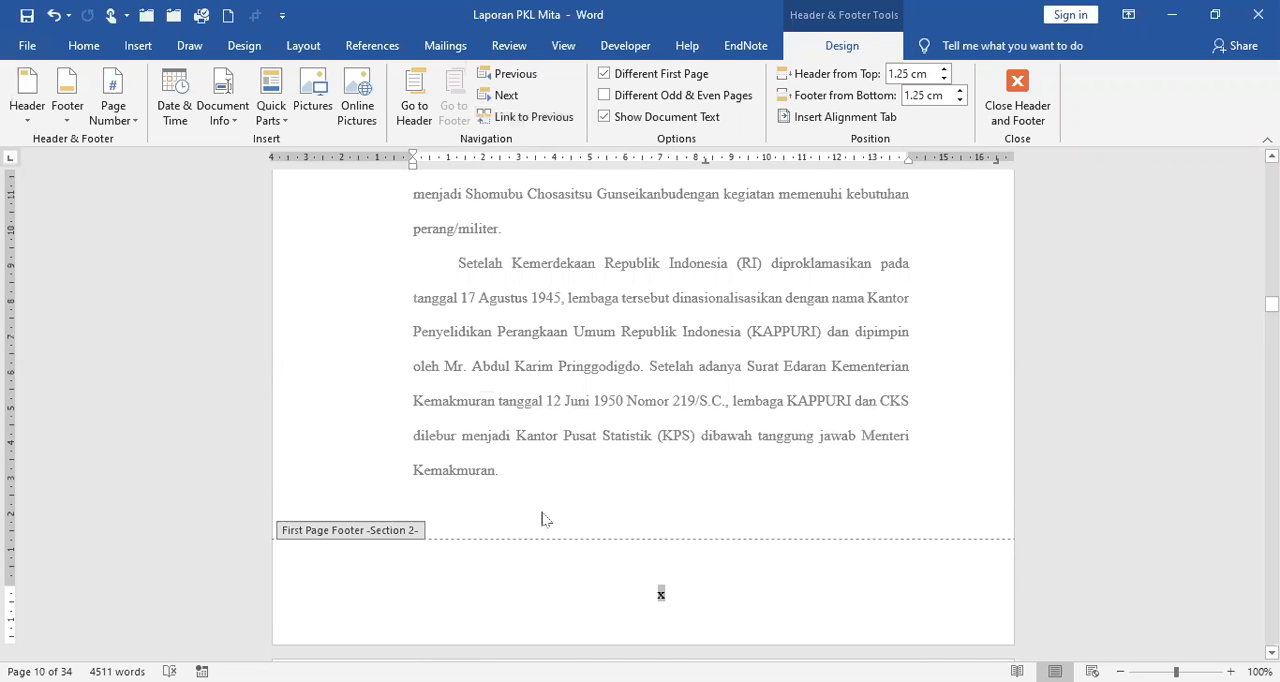
Cut the Roman page number out of the Section 2 first page footer.
click(358, 596)
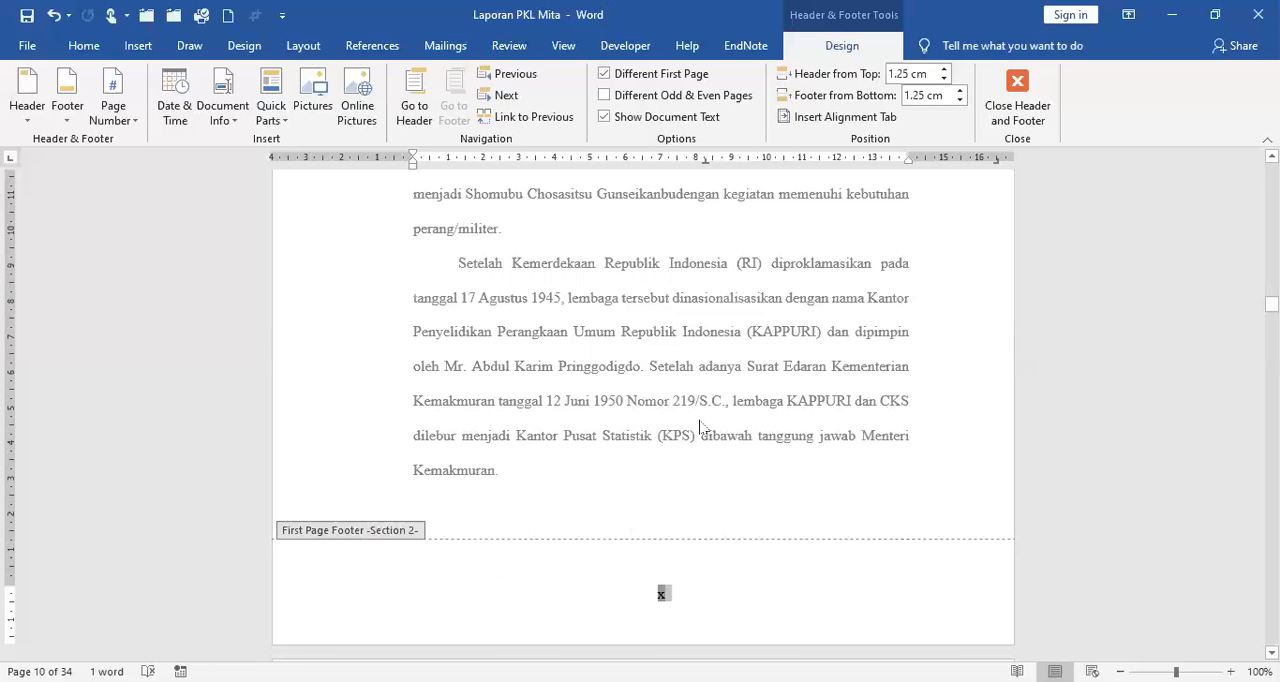
key(shift+F10)
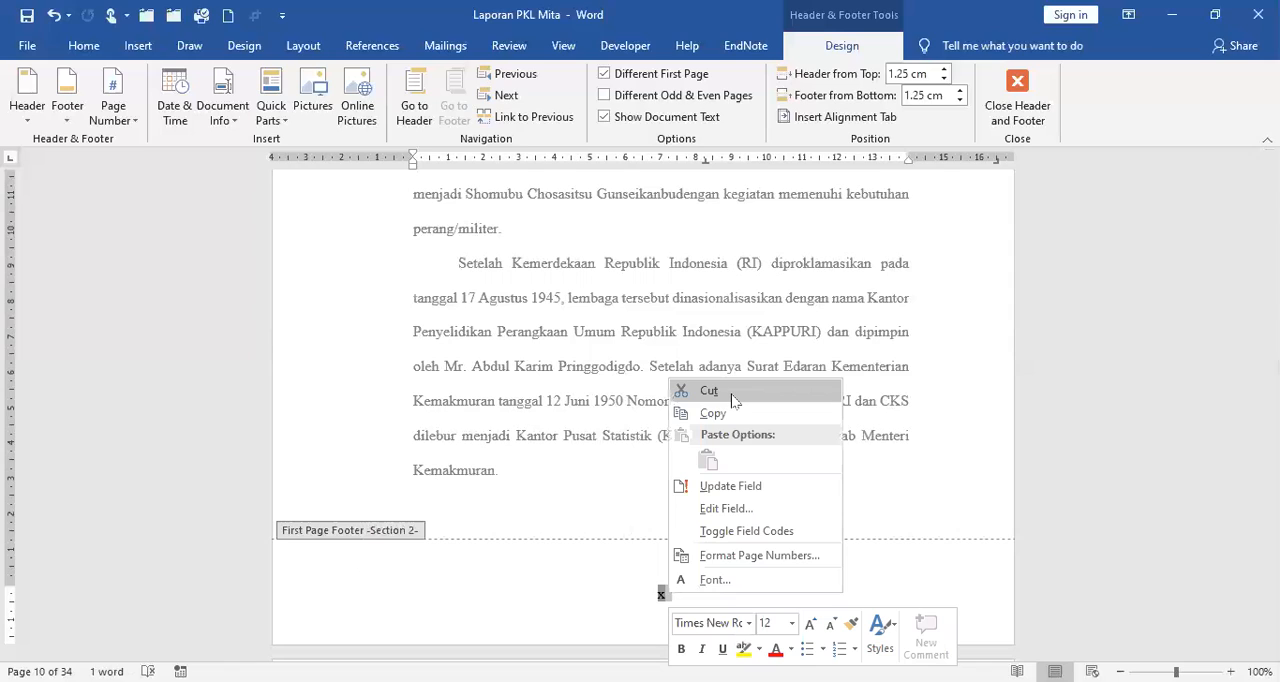
click(732, 394)
Set the Section 2 page number format to 1, 2, 3, … and start the numbering at 1.
click(133, 125)
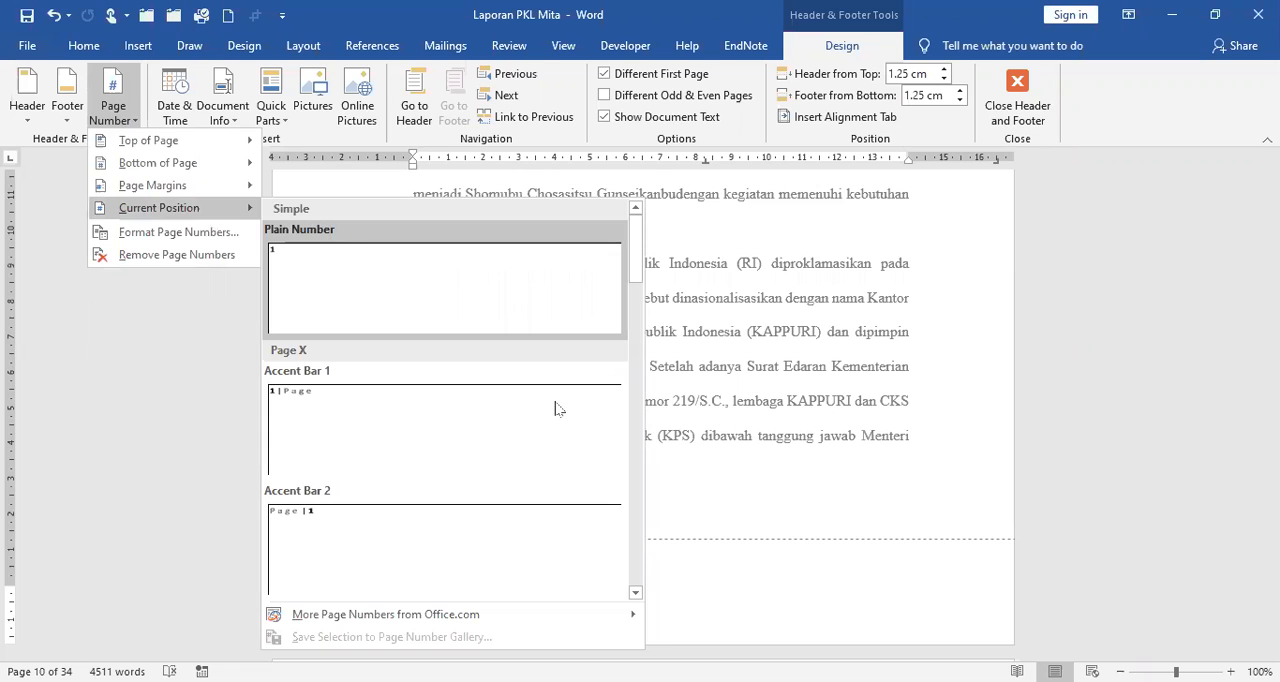
click(178, 232)
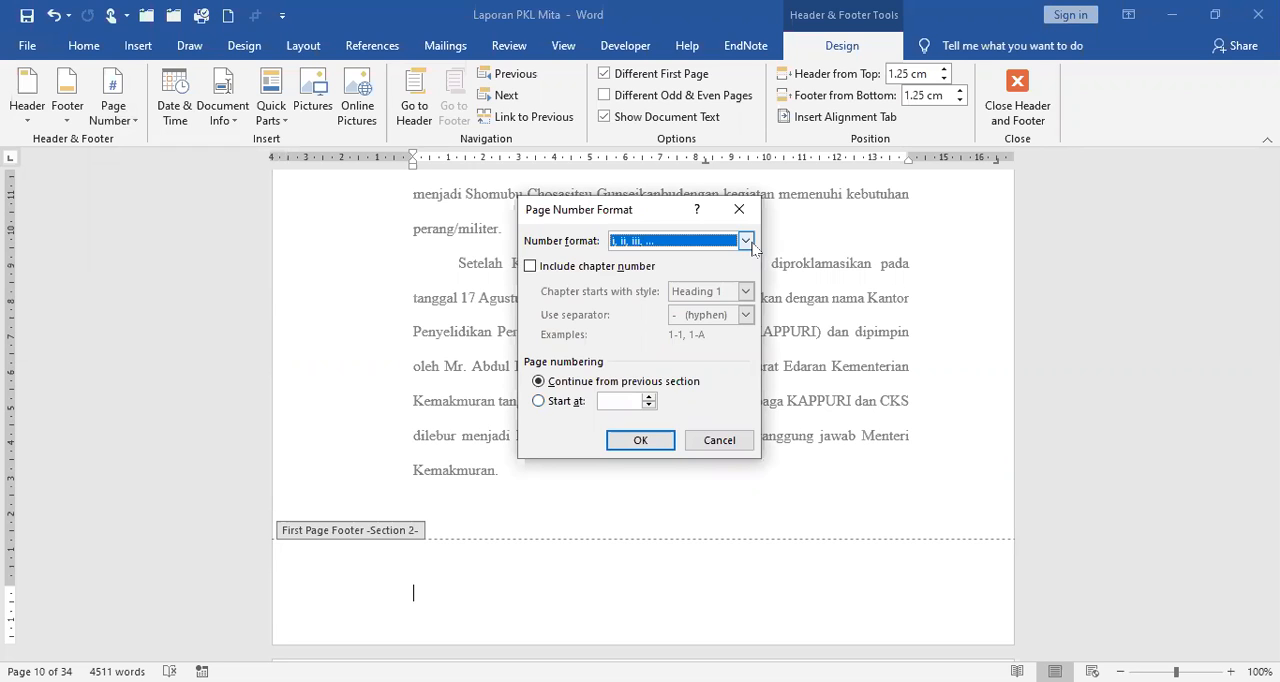
click(746, 241)
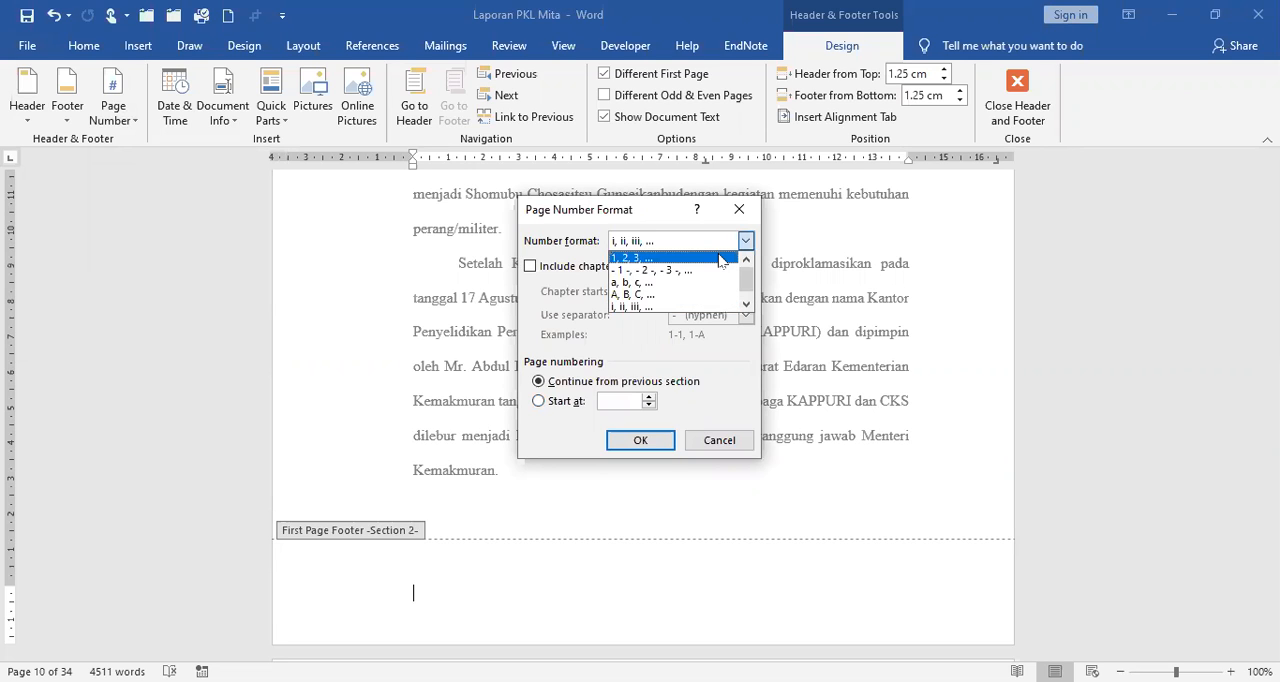
click(655, 259)
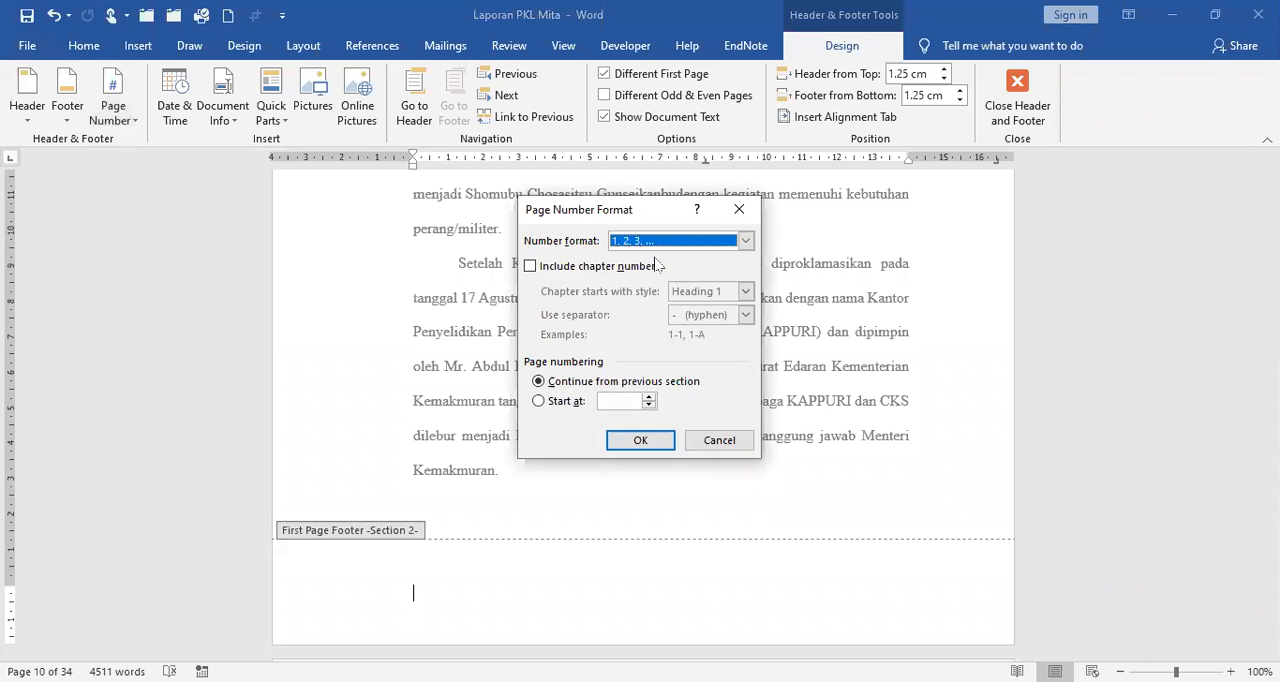
click(540, 401)
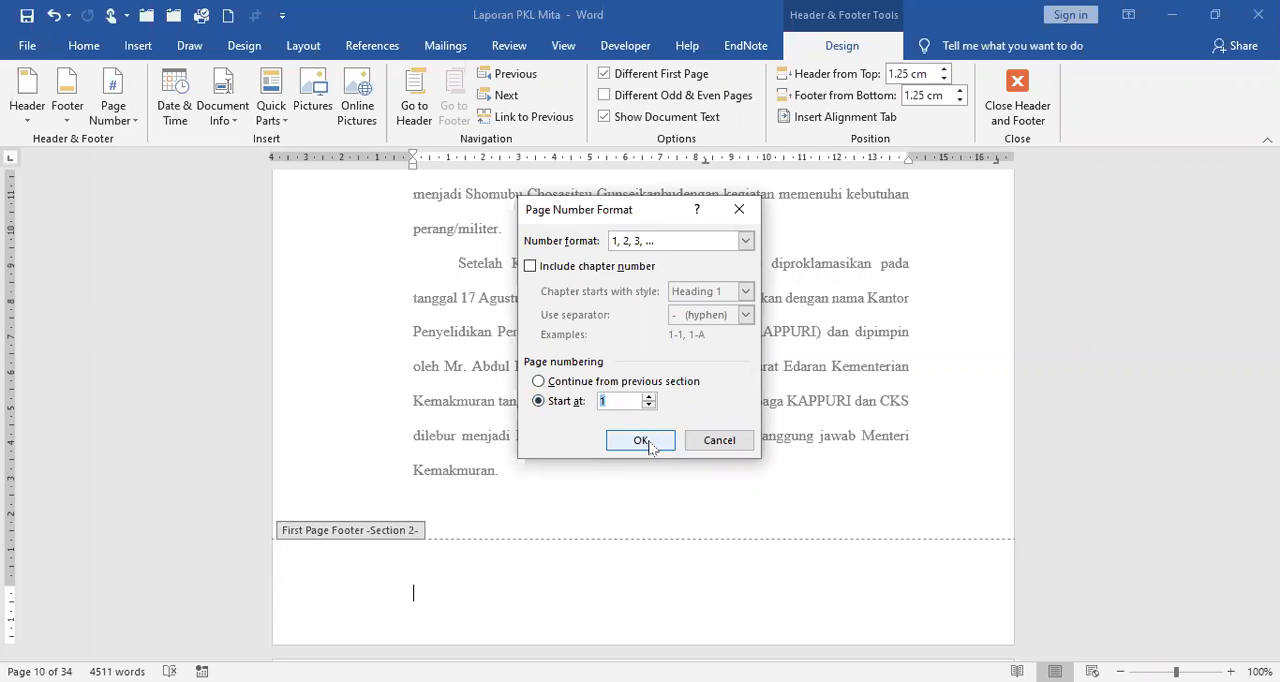
click(645, 441)
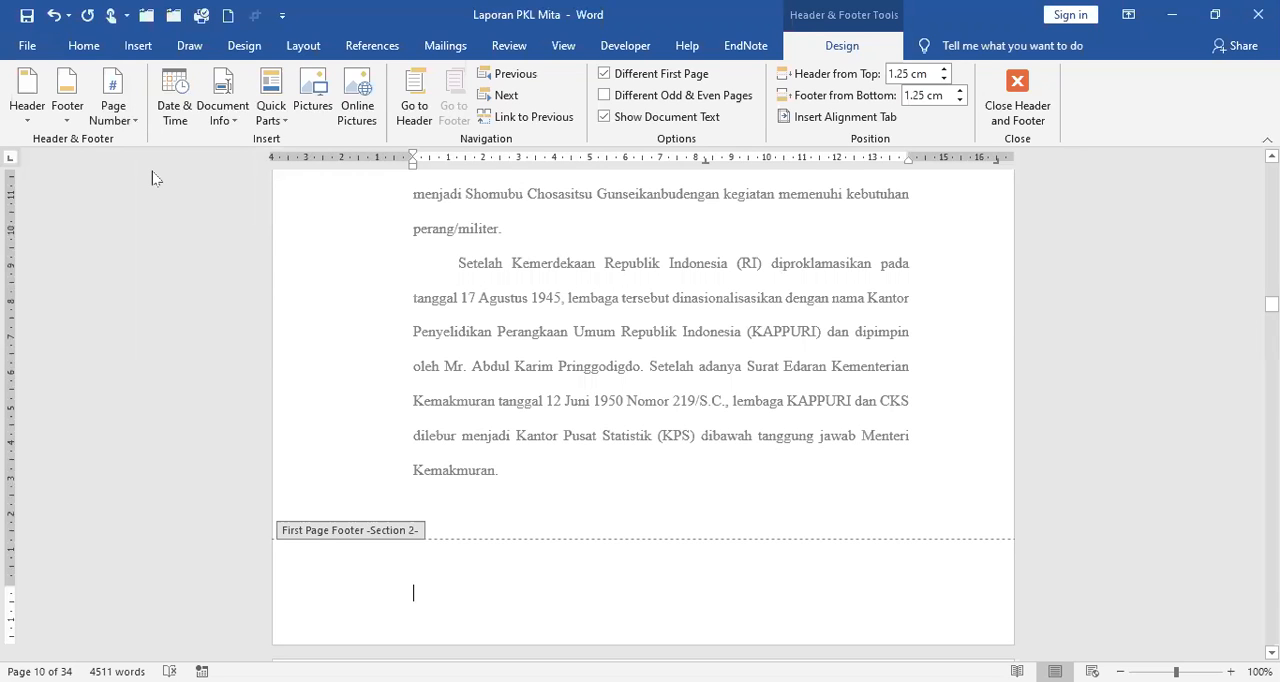
Insert a Plain Number page number in the Section 2 first page footer and format it as centred 12 pt Times New Roman.
mouse_move(170, 210)
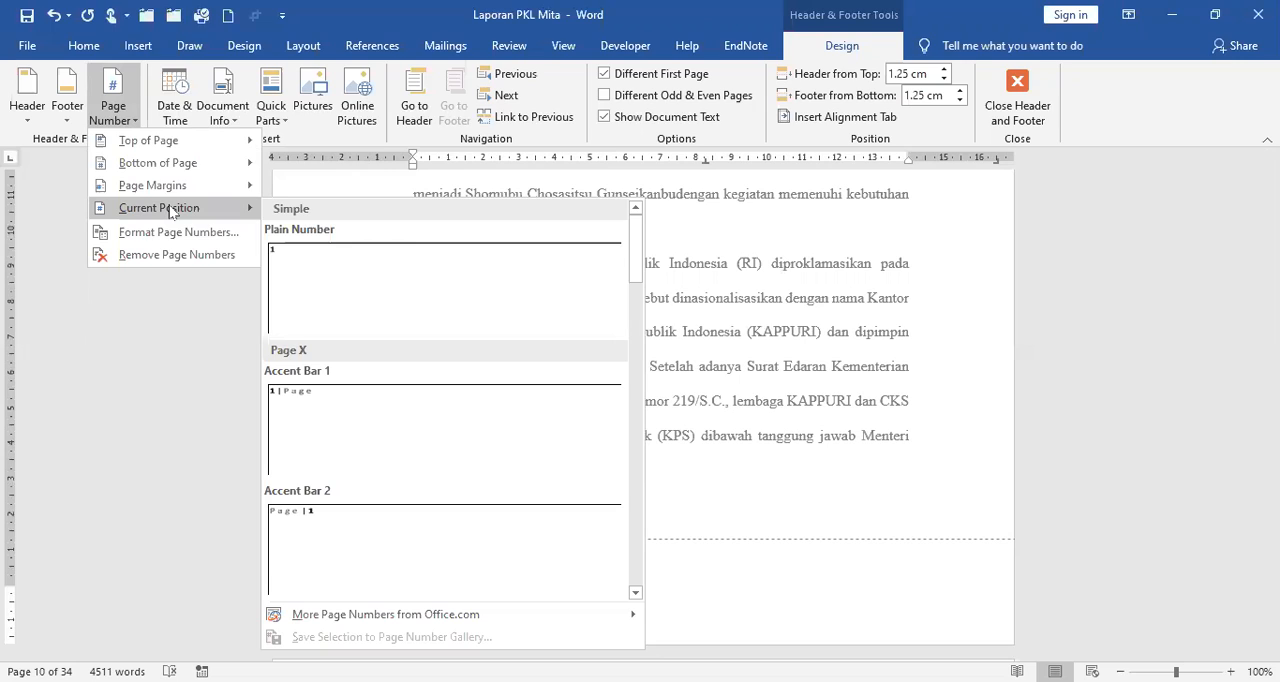
click(321, 256)
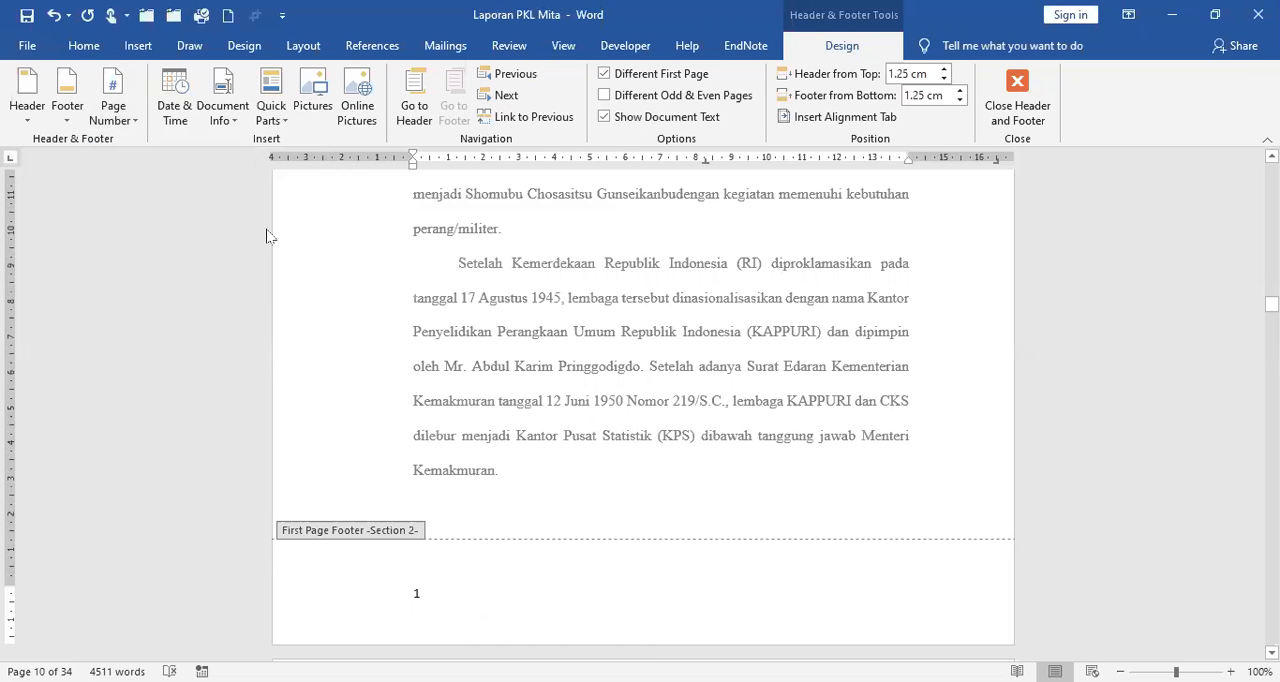
right_click(418, 592)
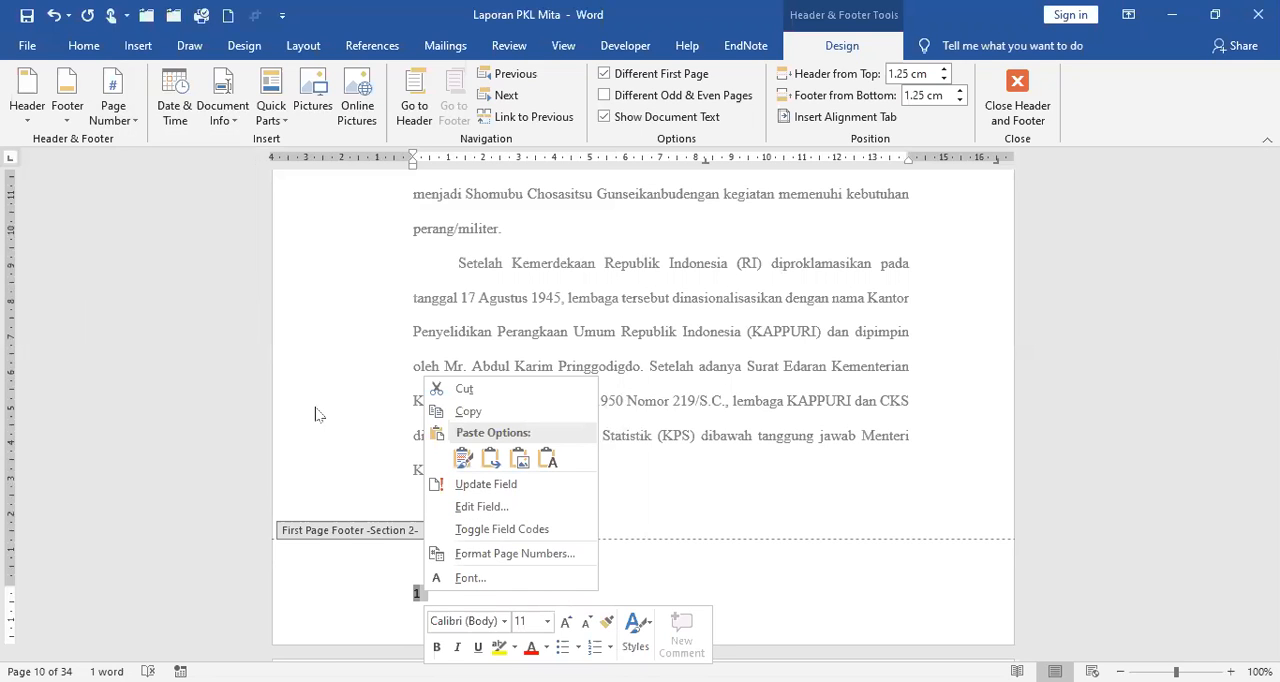
click(95, 55)
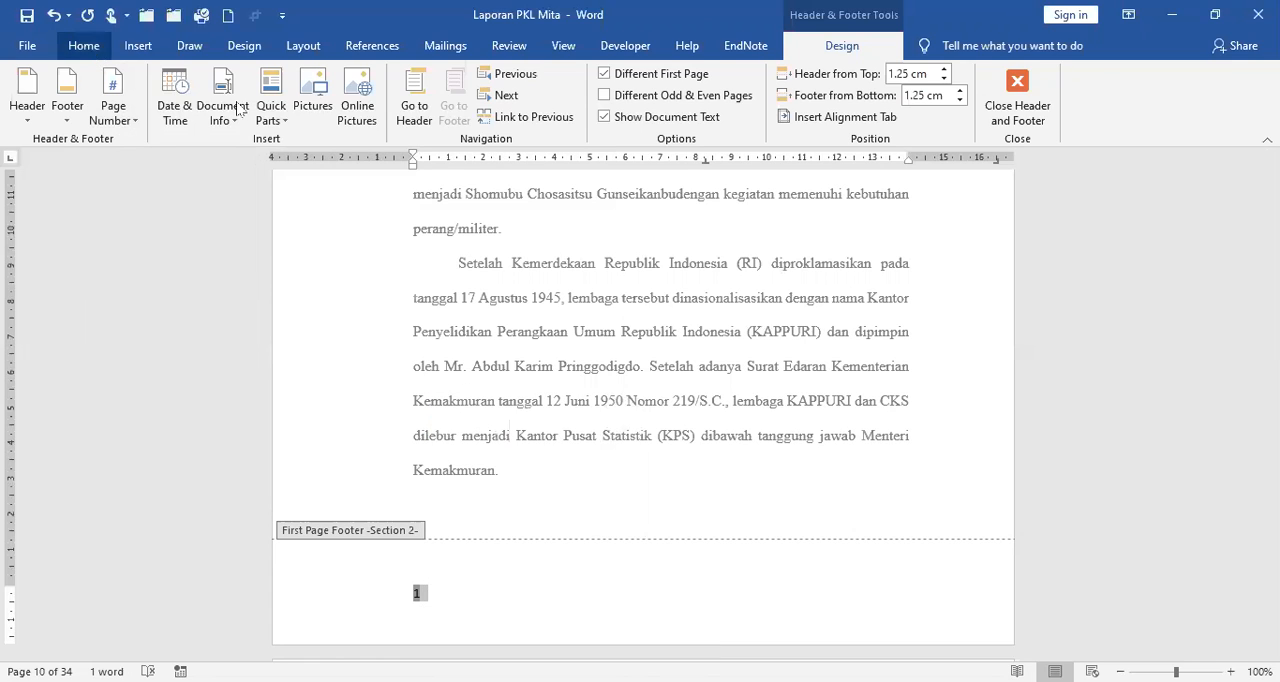
click(88, 47)
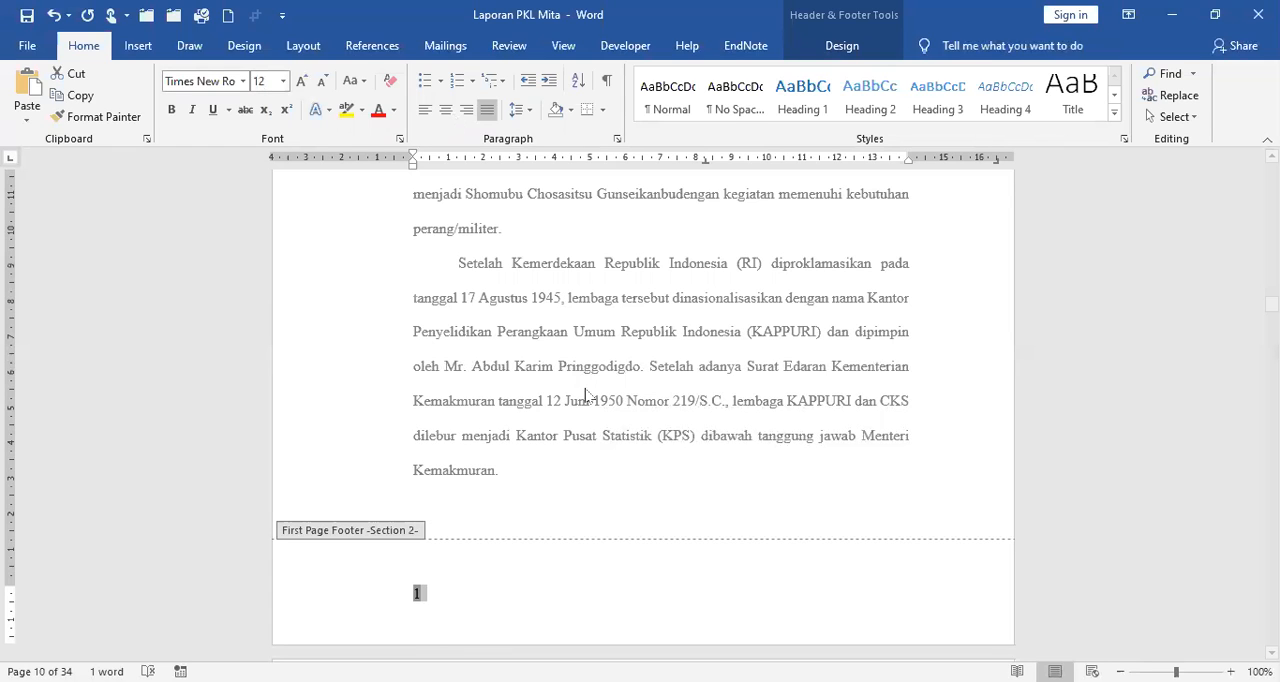
key(ctrl+e)
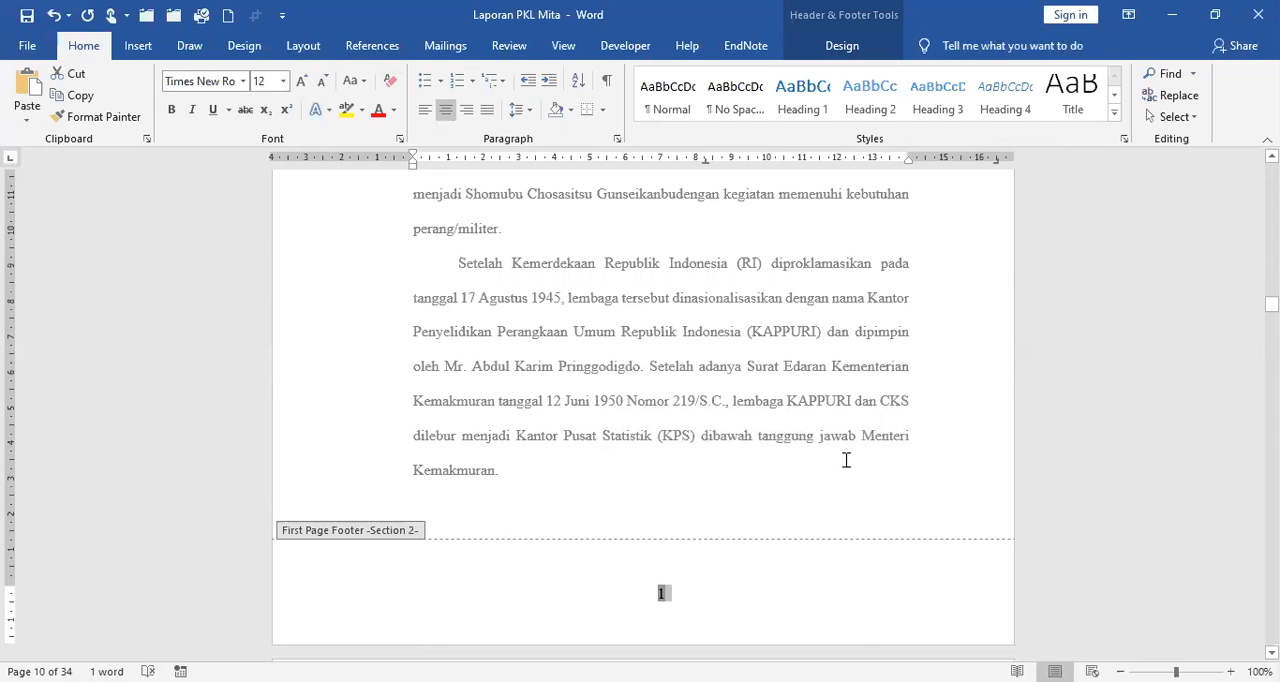
Check the footer page number on the page after the BAB I opening page and compare it with the opening page.
scroll(844, 460, down, 3)
scroll(844, 460, down, 10)
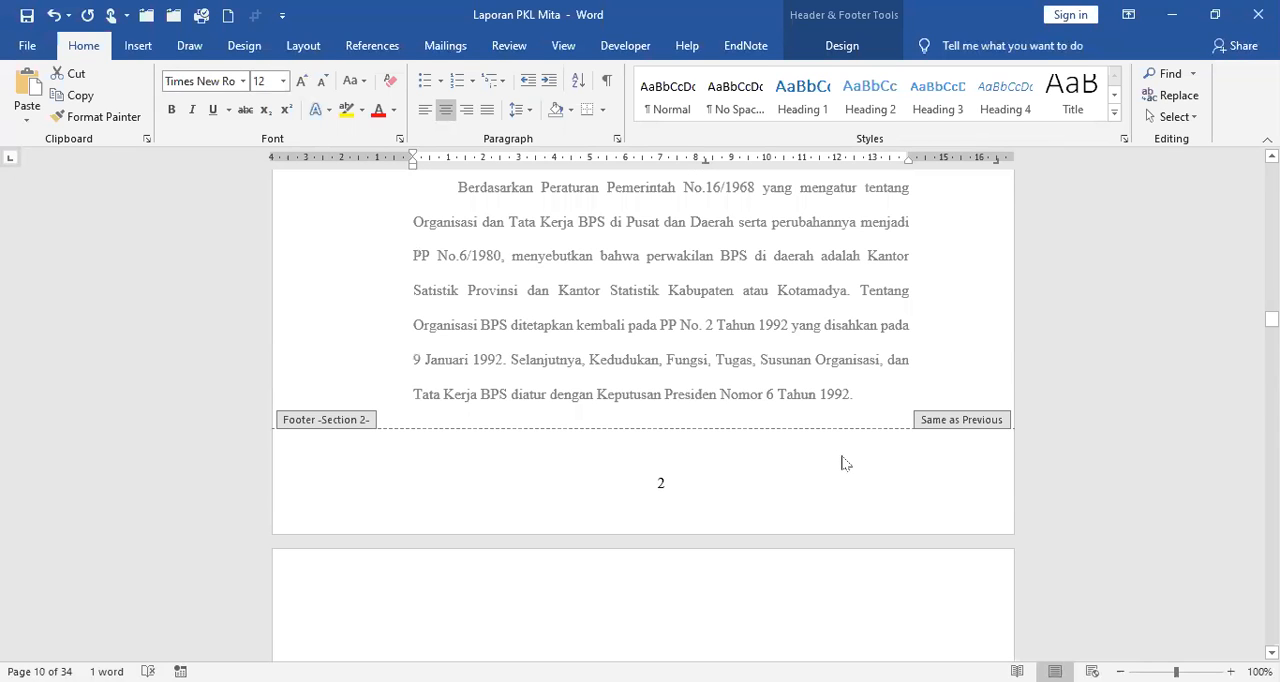
scroll(844, 460, down, 1)
scroll(688, 519, up, 1)
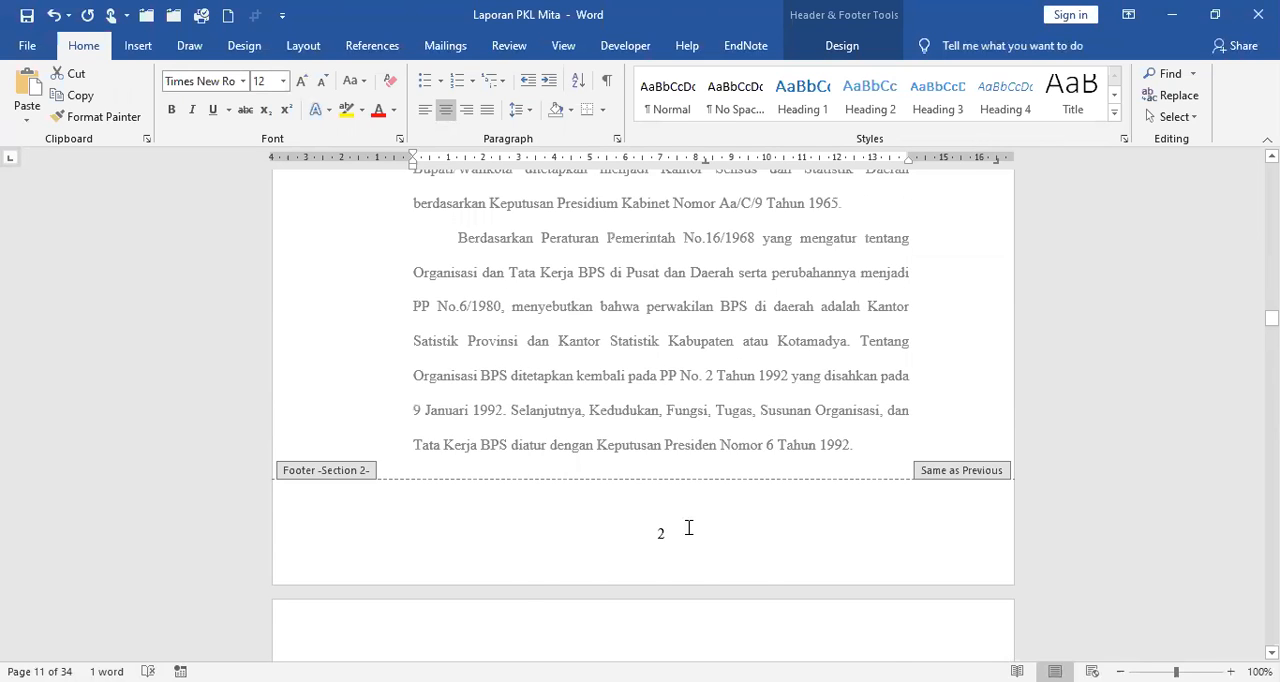
scroll(688, 527, up, 3)
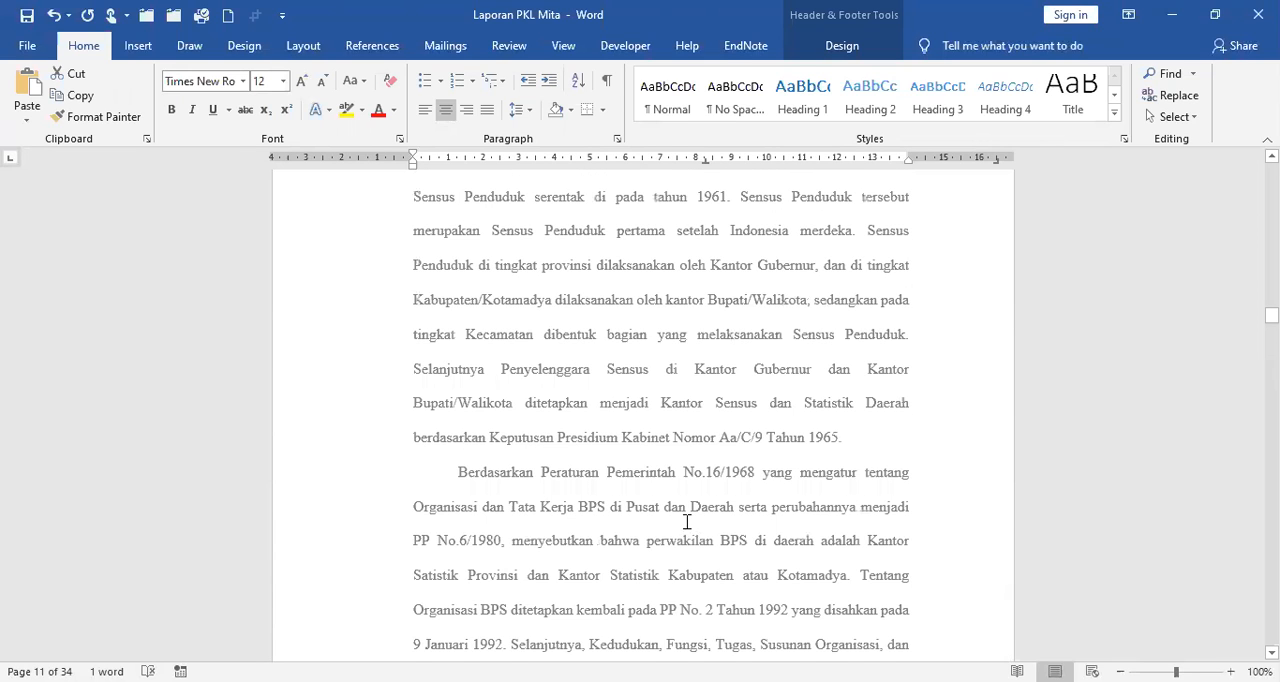
scroll(688, 527, up, 6)
scroll(697, 488, up, 4)
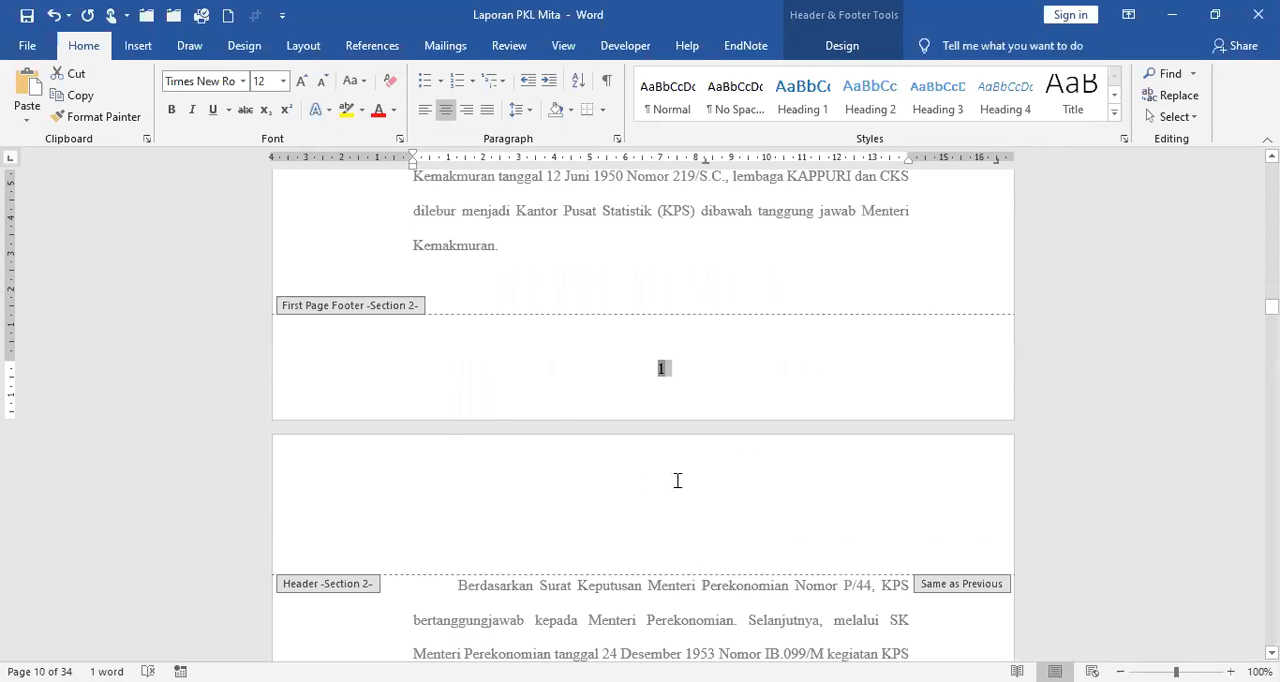
Insert a Plain Number page number at the current position in the Section 2 header of the second BAB I page.
click(921, 523)
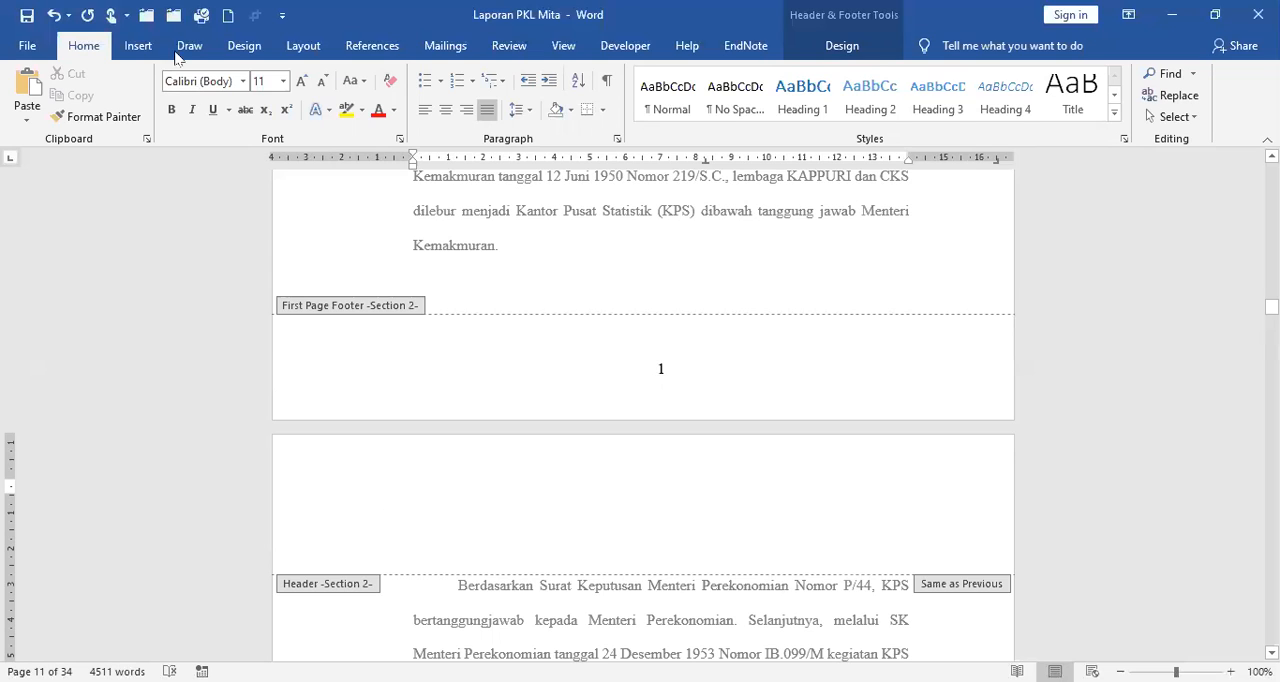
click(139, 46)
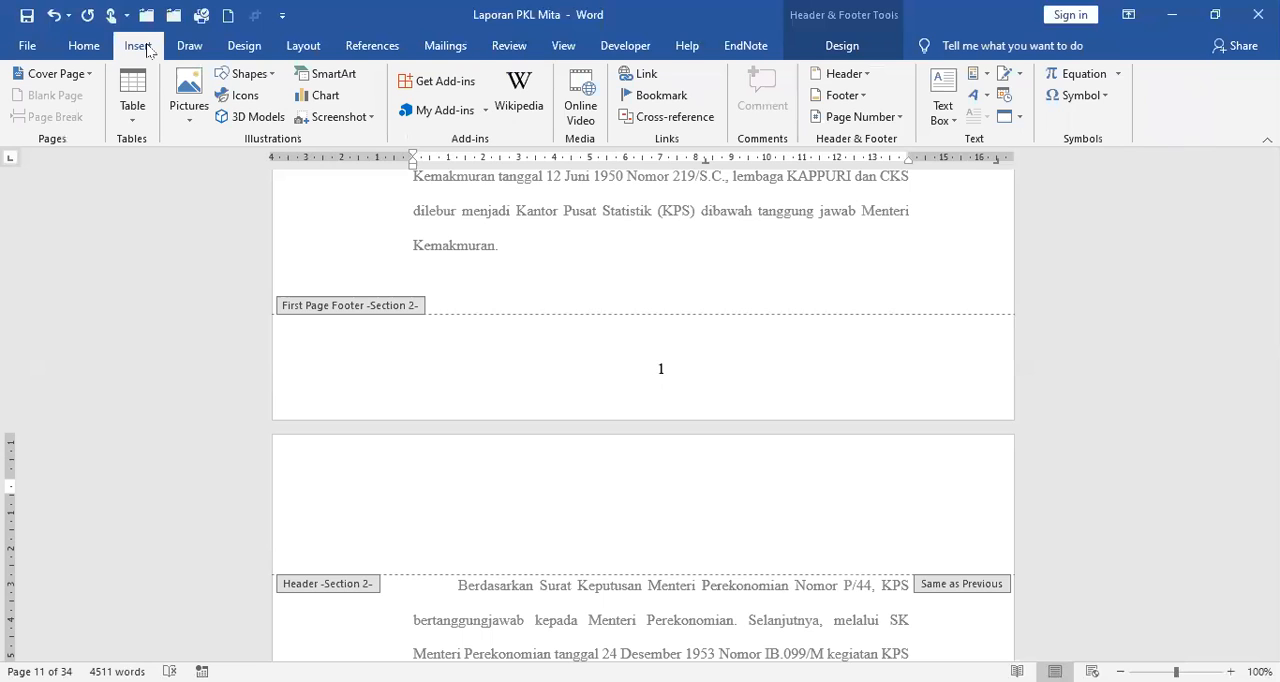
click(855, 46)
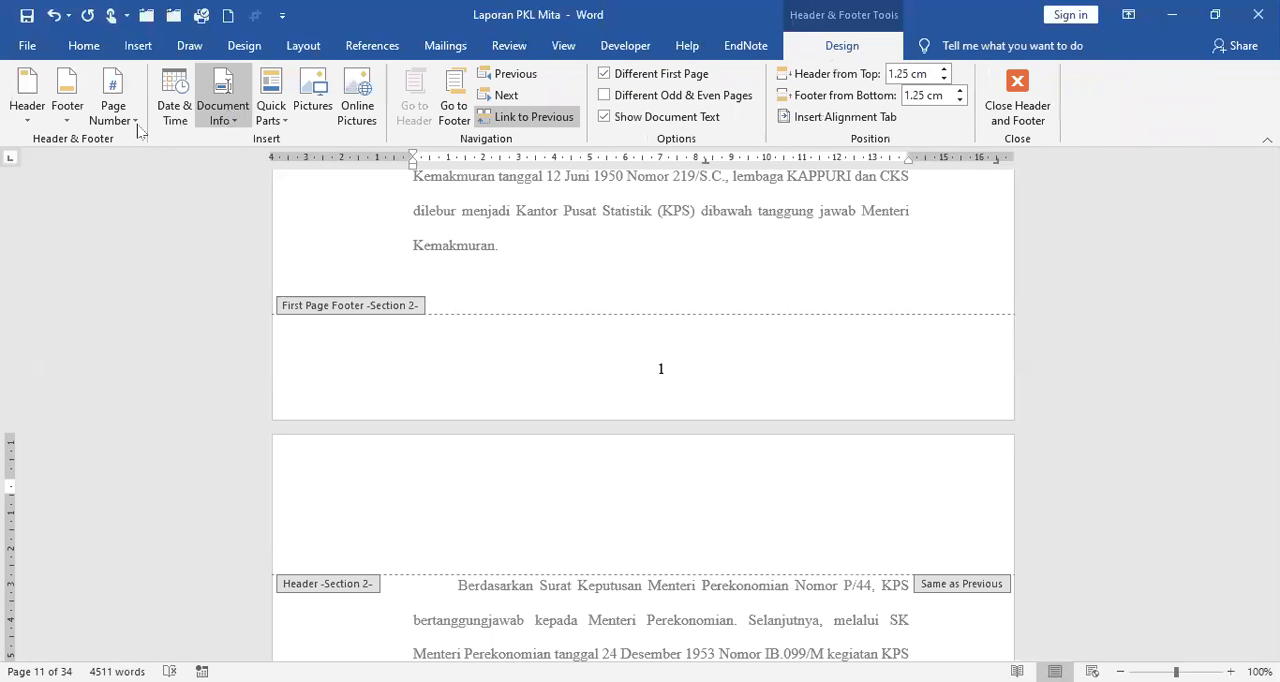
click(137, 124)
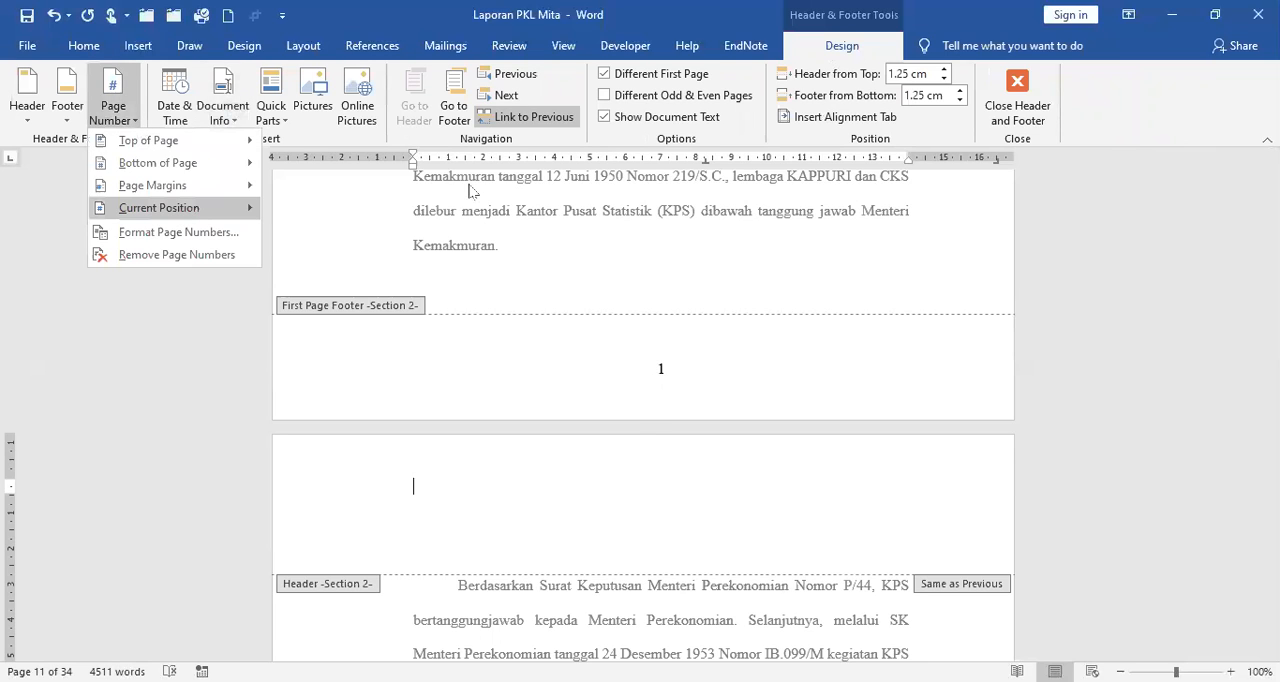
mouse_move(197, 213)
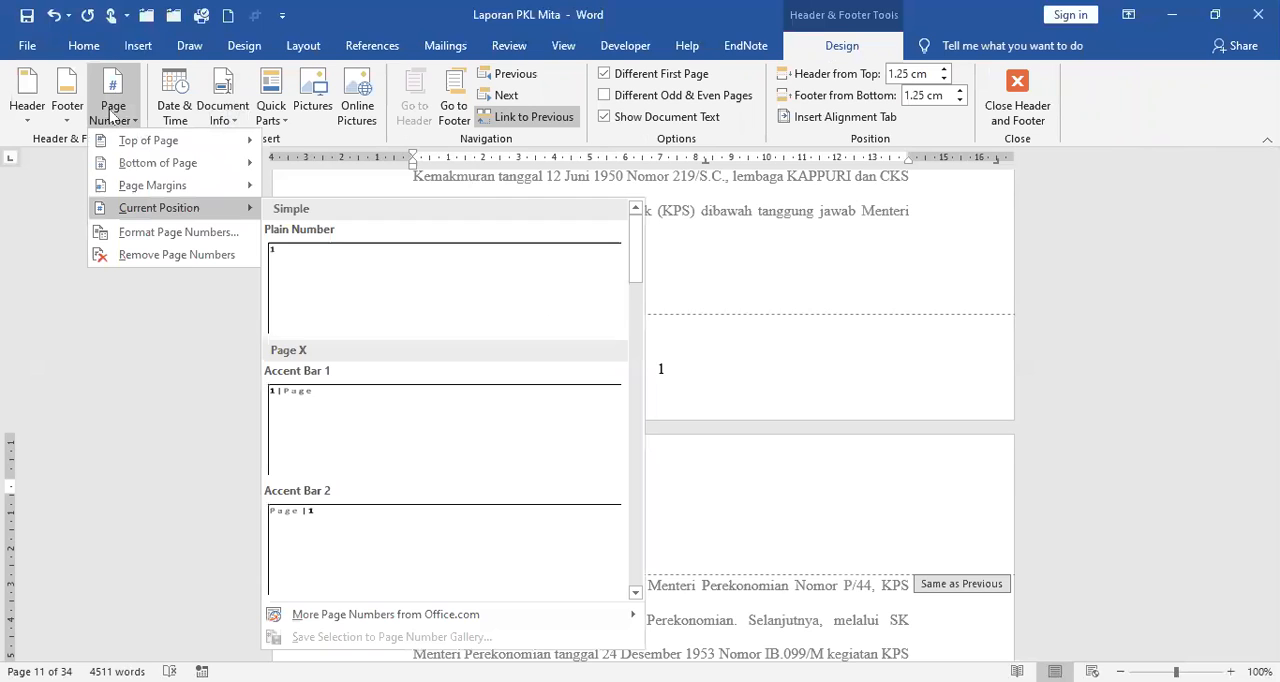
click(537, 148)
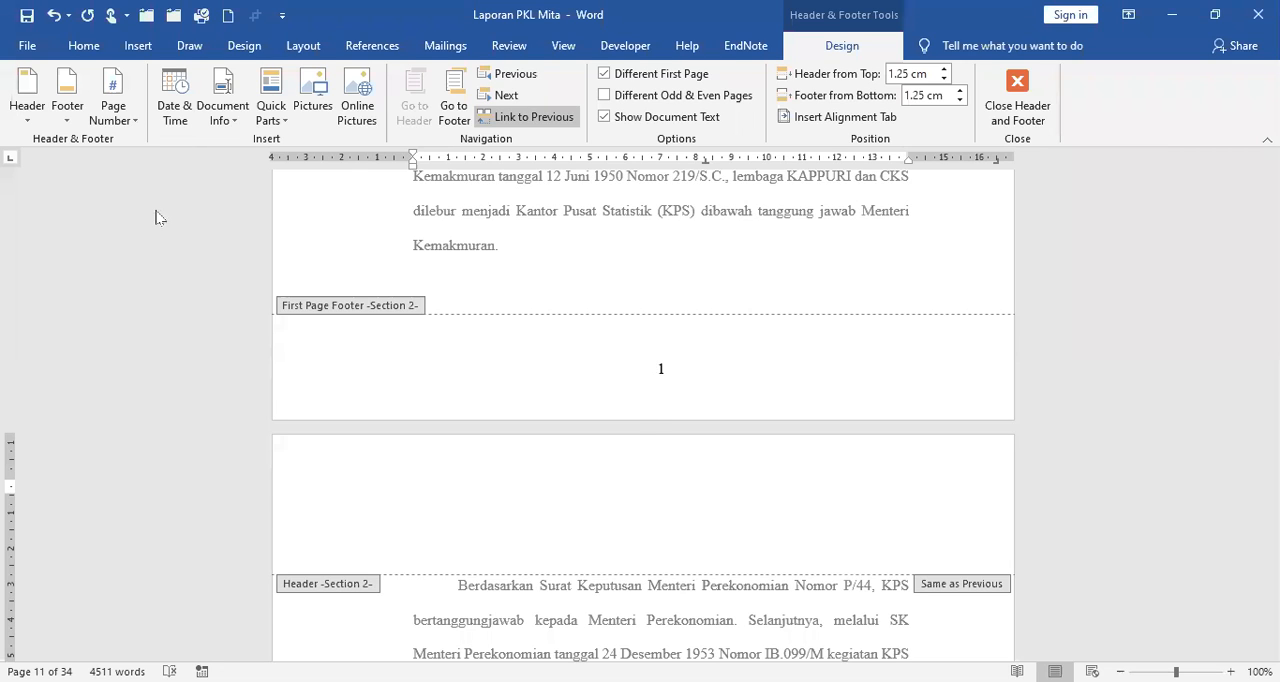
mouse_move(158, 213)
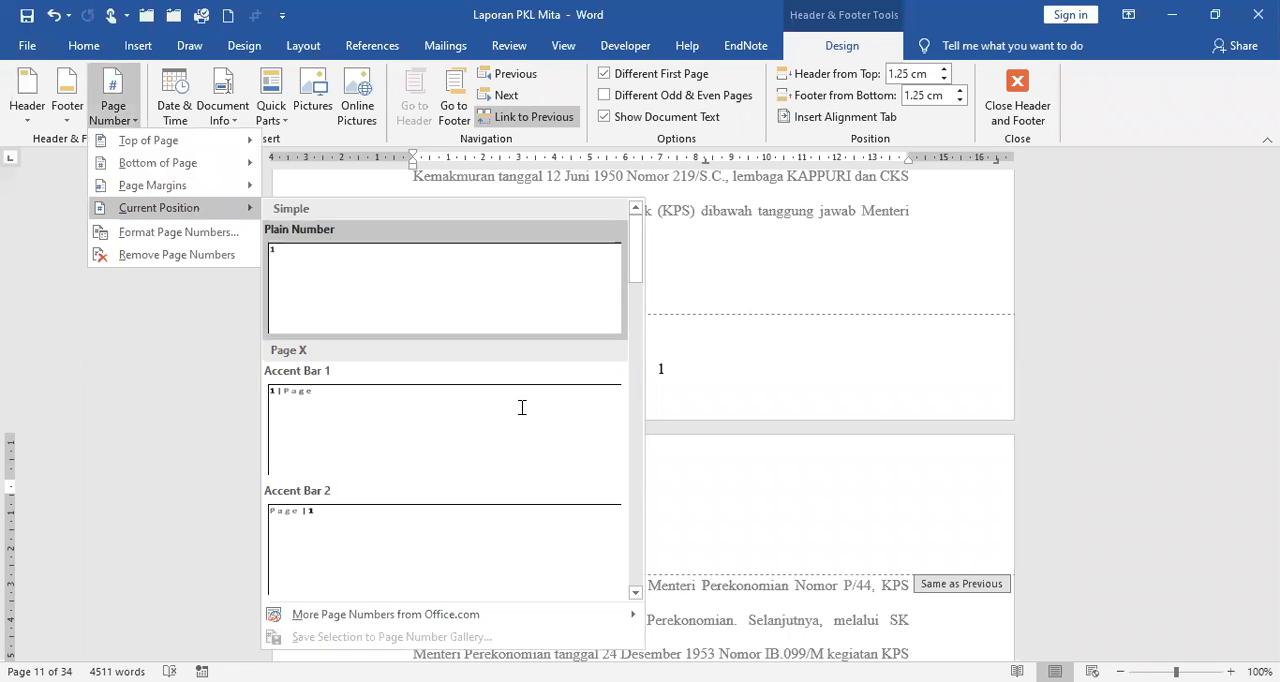
click(350, 495)
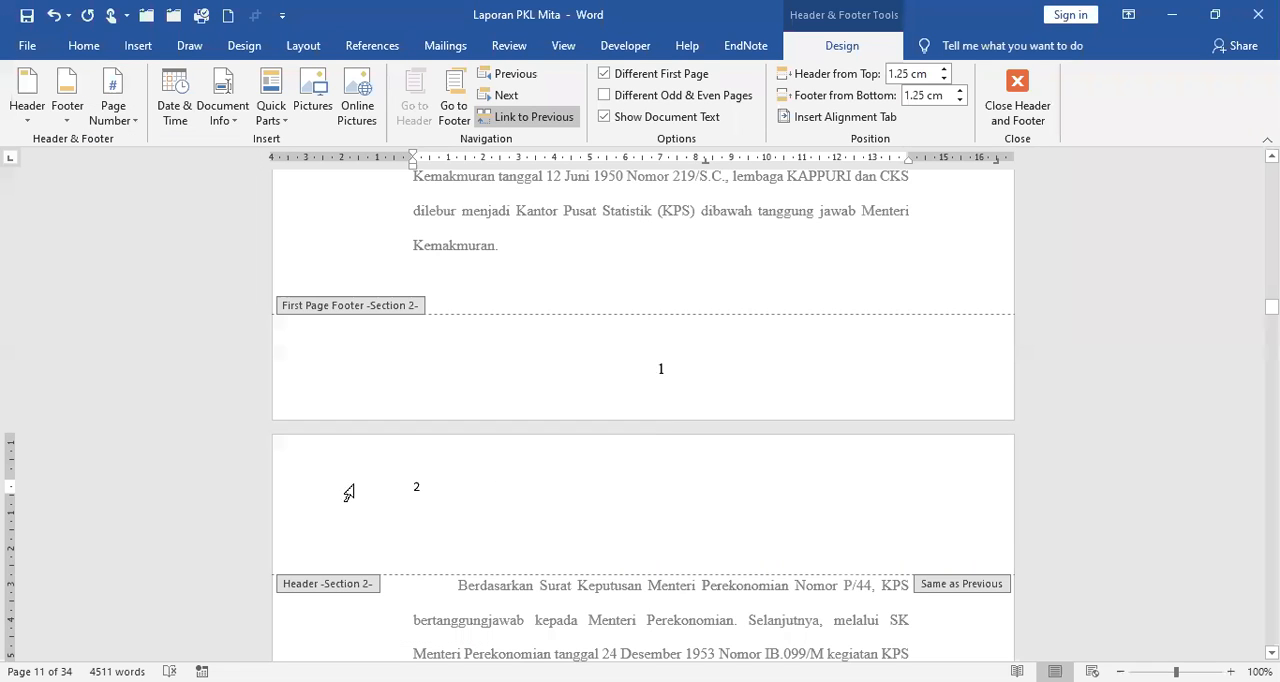
Format the Section 2 header page number as 12 pt Times New Roman, align it right, and return to the body text.
click(379, 538)
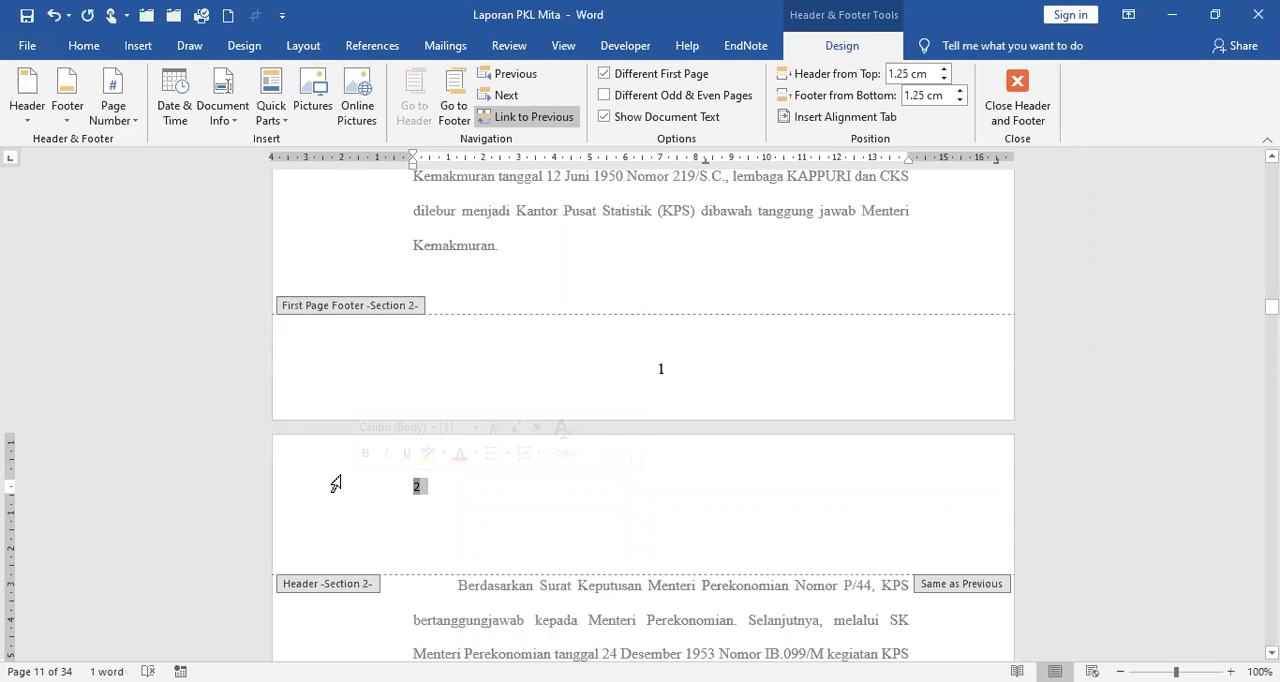
click(97, 48)
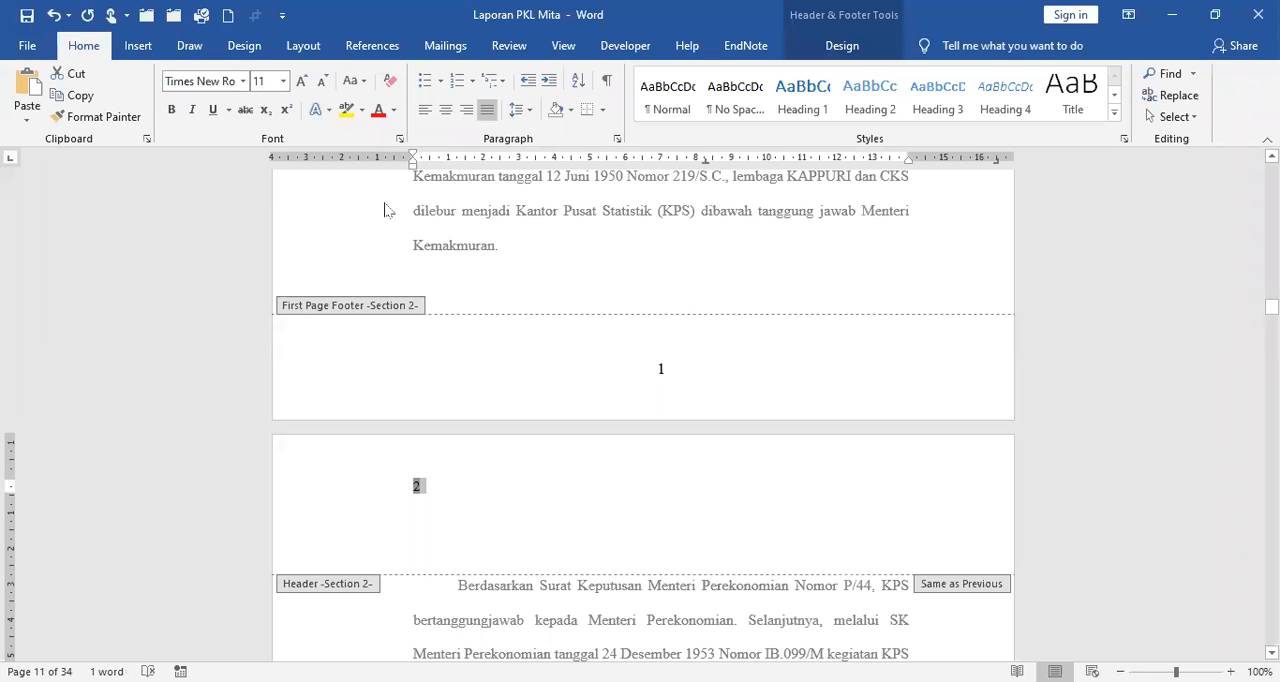
click(305, 84)
click(467, 110)
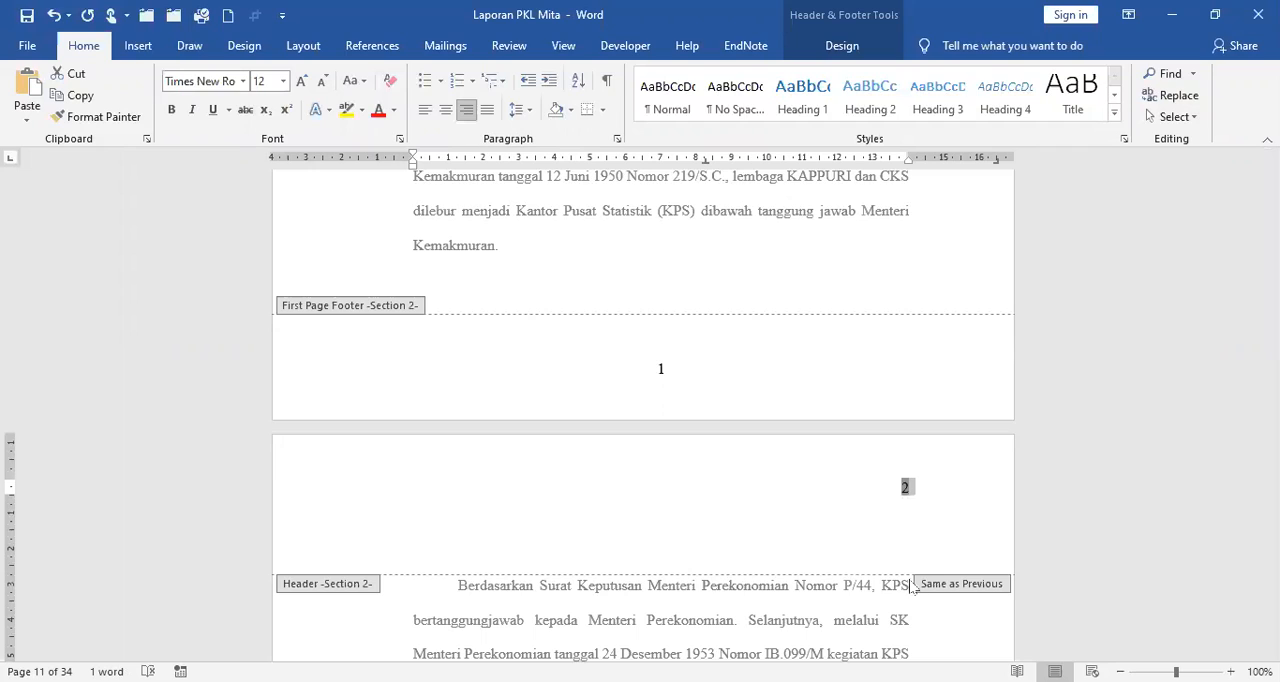
click(944, 490)
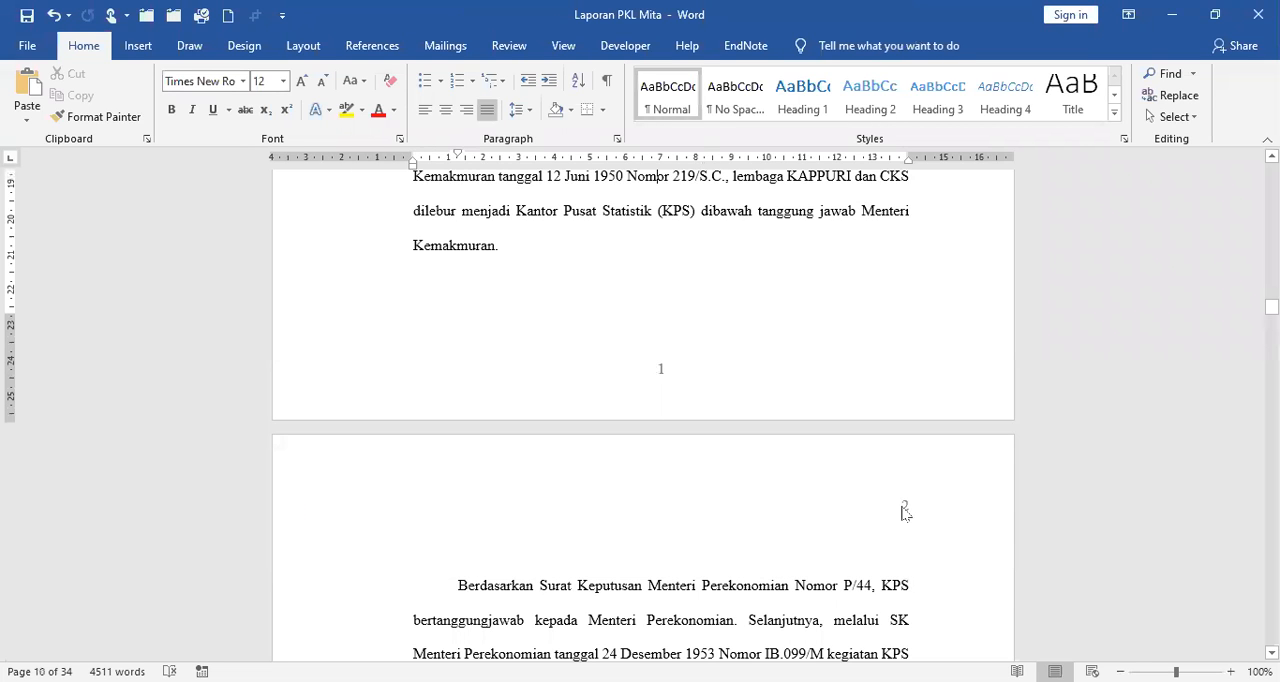
Check the header and footer page numbers on the BAB I pages that follow the opening page.
click(902, 508)
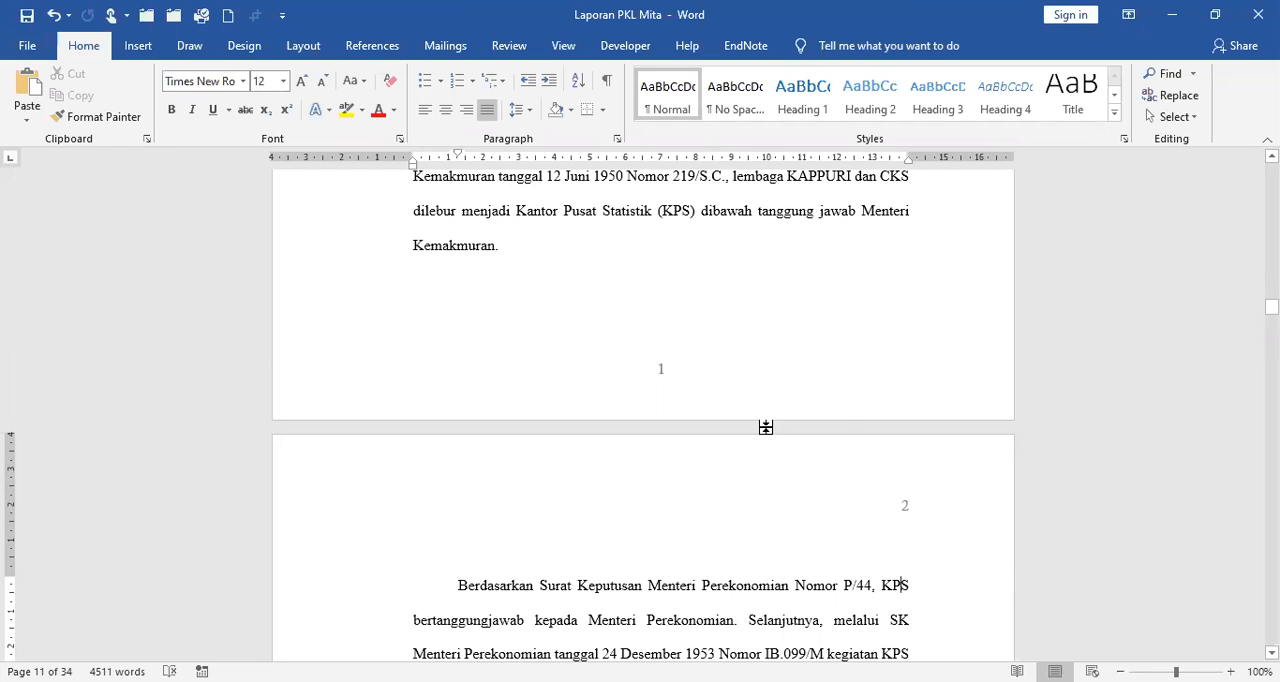
double_click(848, 425)
scroll(675, 465, down, 4)
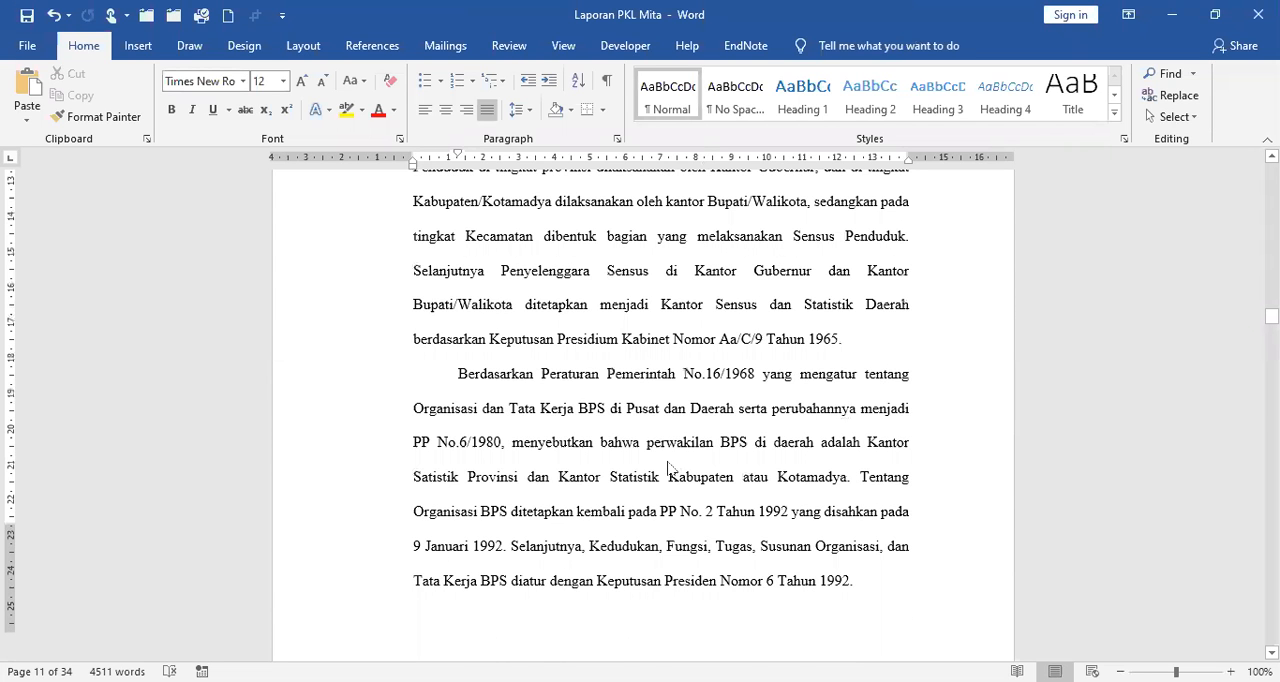
scroll(672, 465, down, 2)
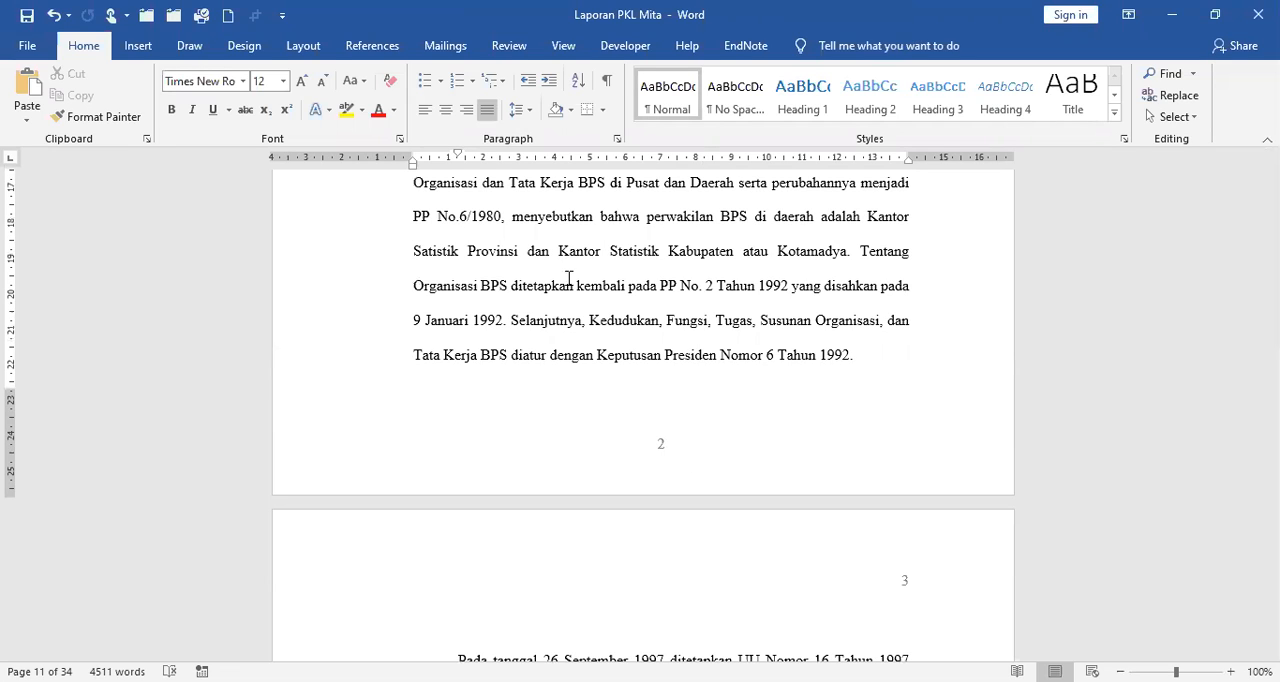
scroll(650, 302, up, 3)
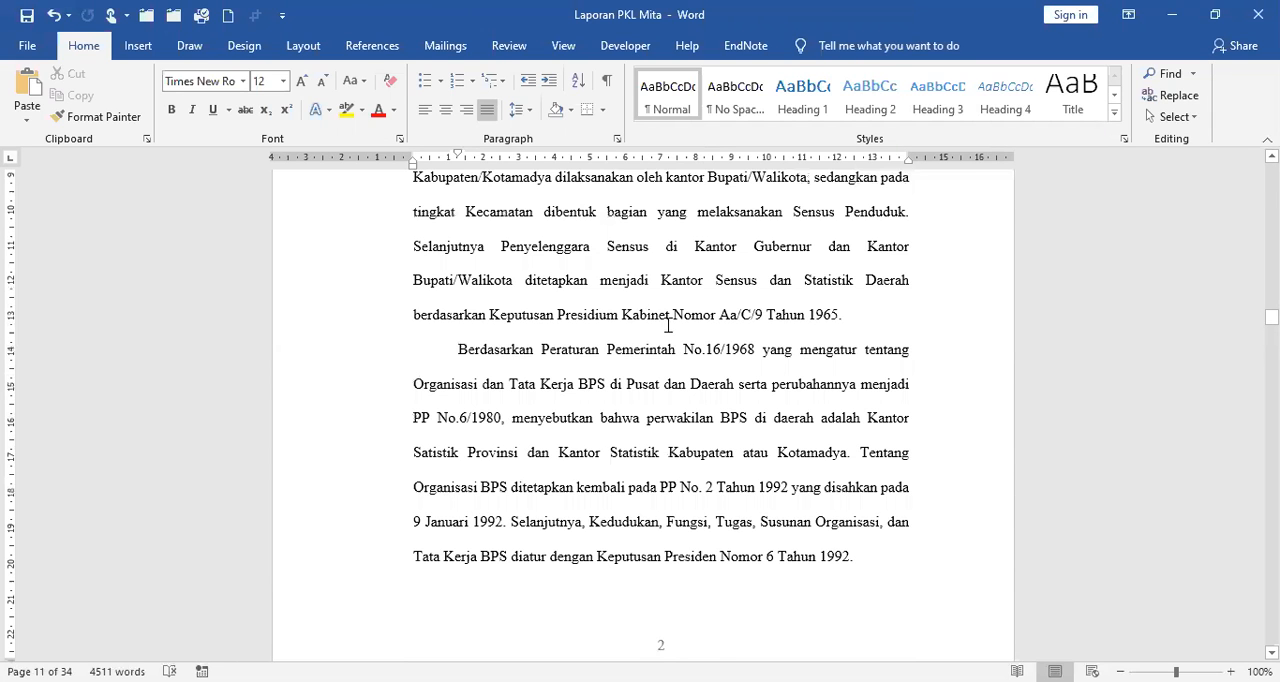
scroll(668, 325, down, 5)
scroll(724, 370, up, 2)
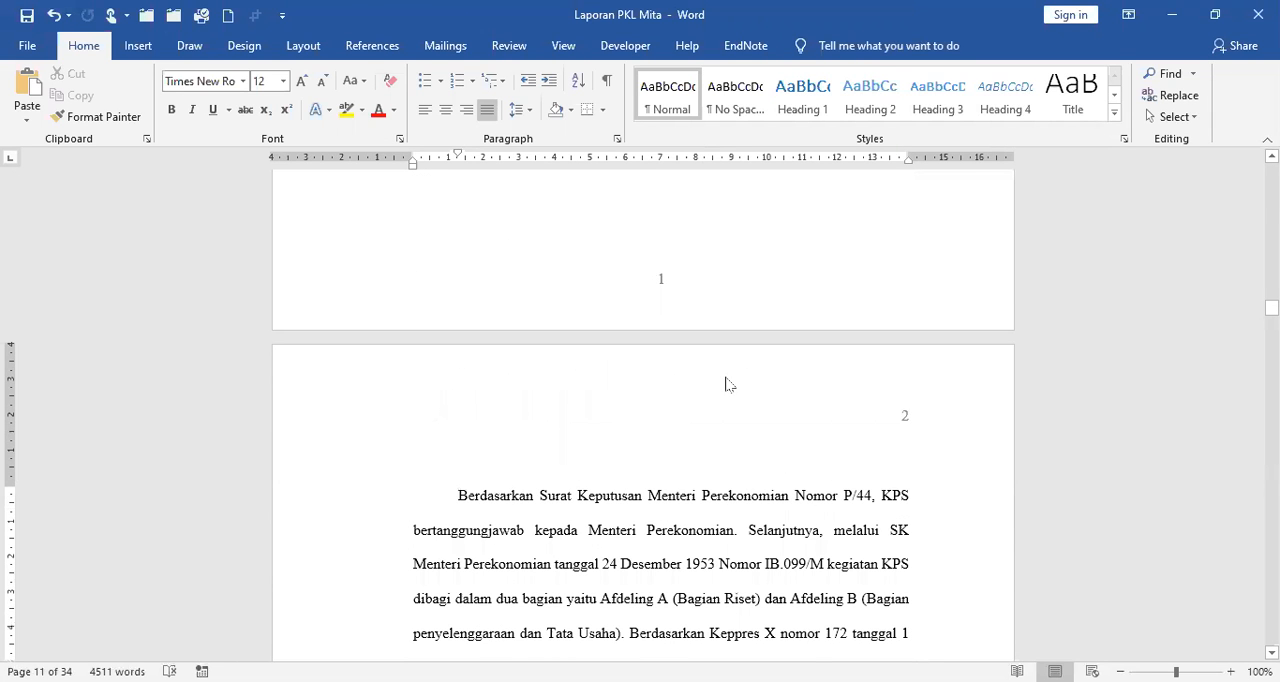
Open the Section 2 footer of the second BAB I page for editing and unlink it from the previous section.
click(139, 46)
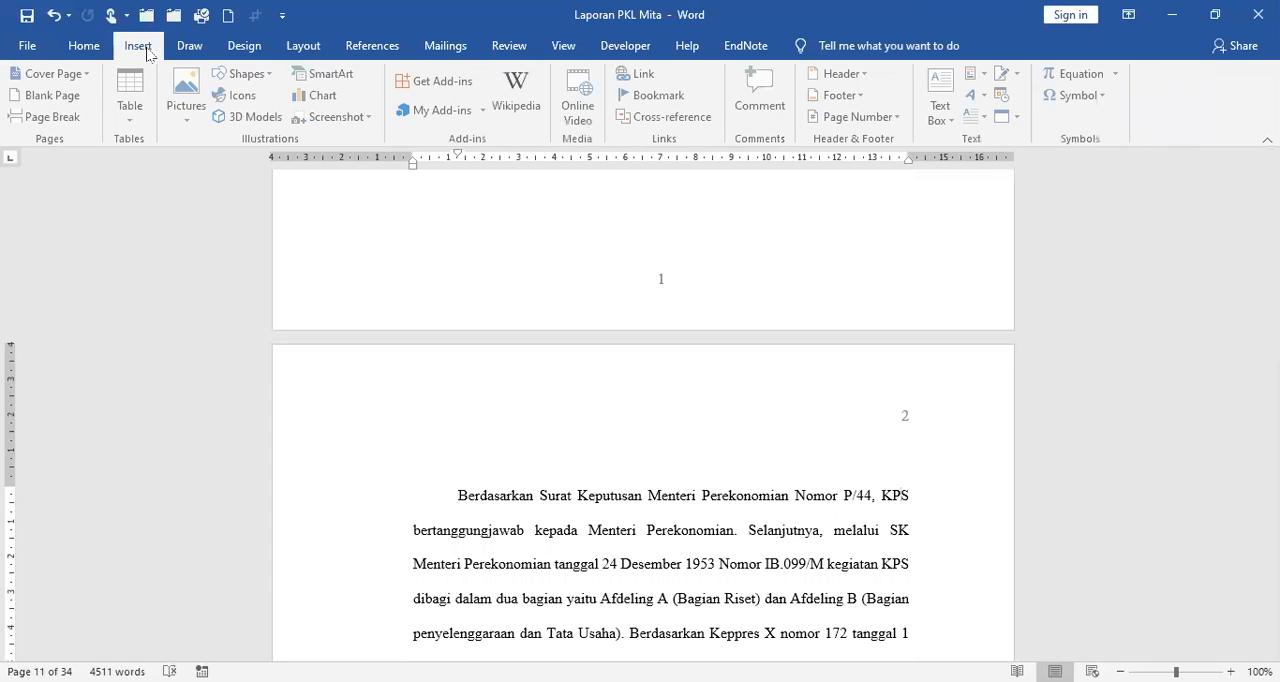
click(866, 100)
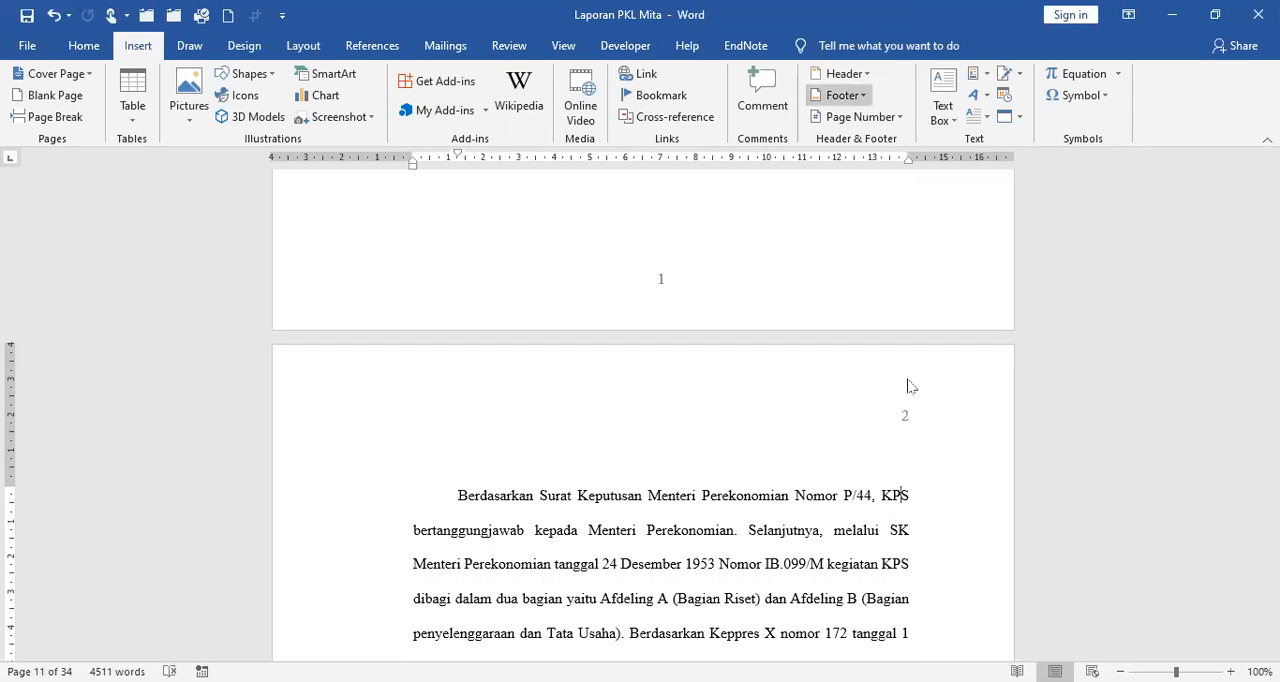
click(900, 553)
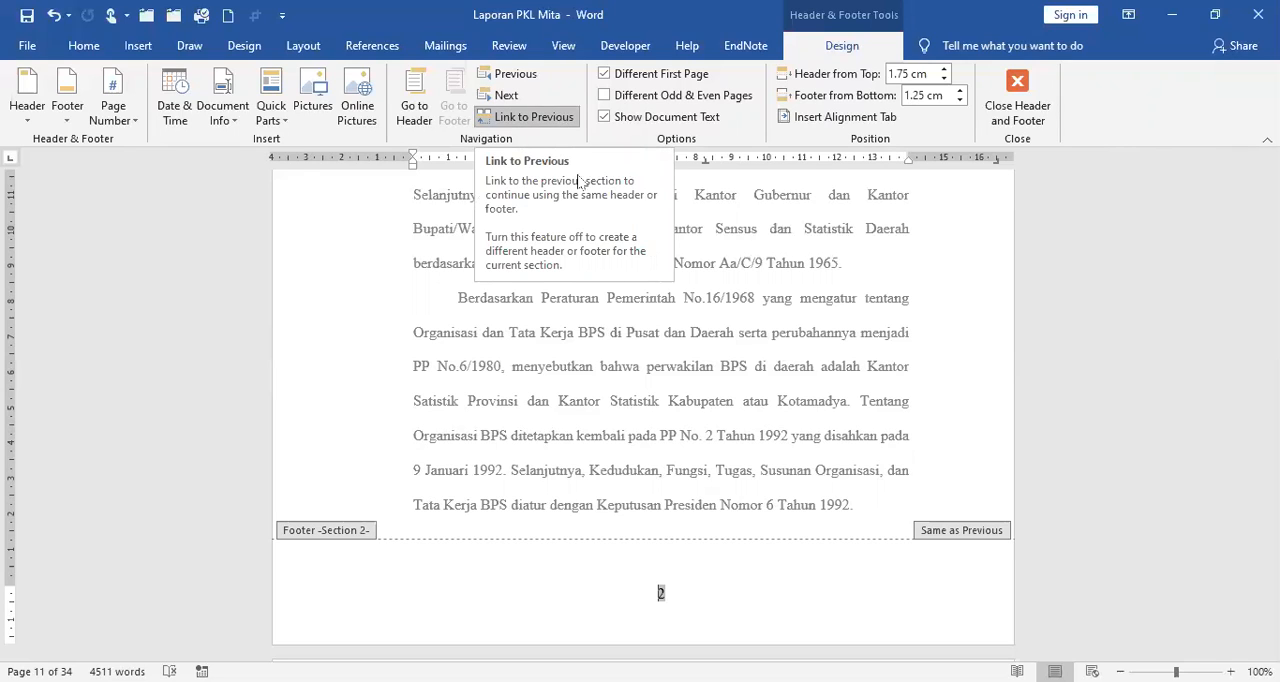
click(560, 118)
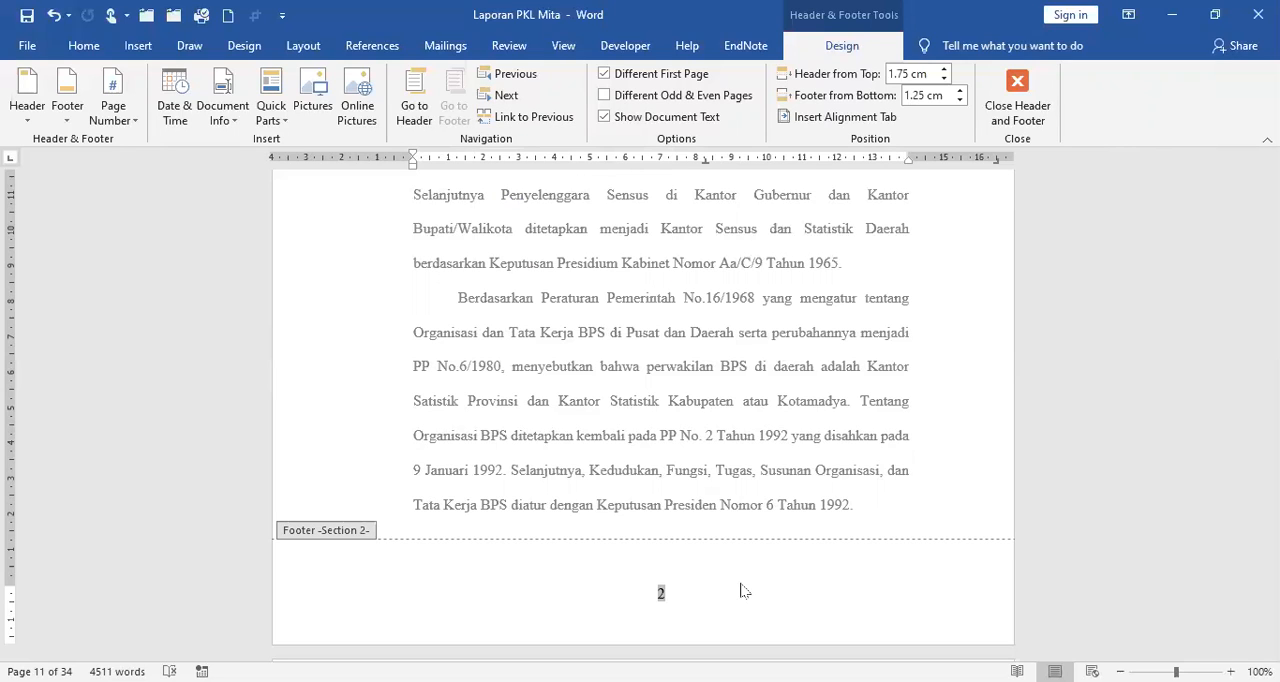
click(533, 118)
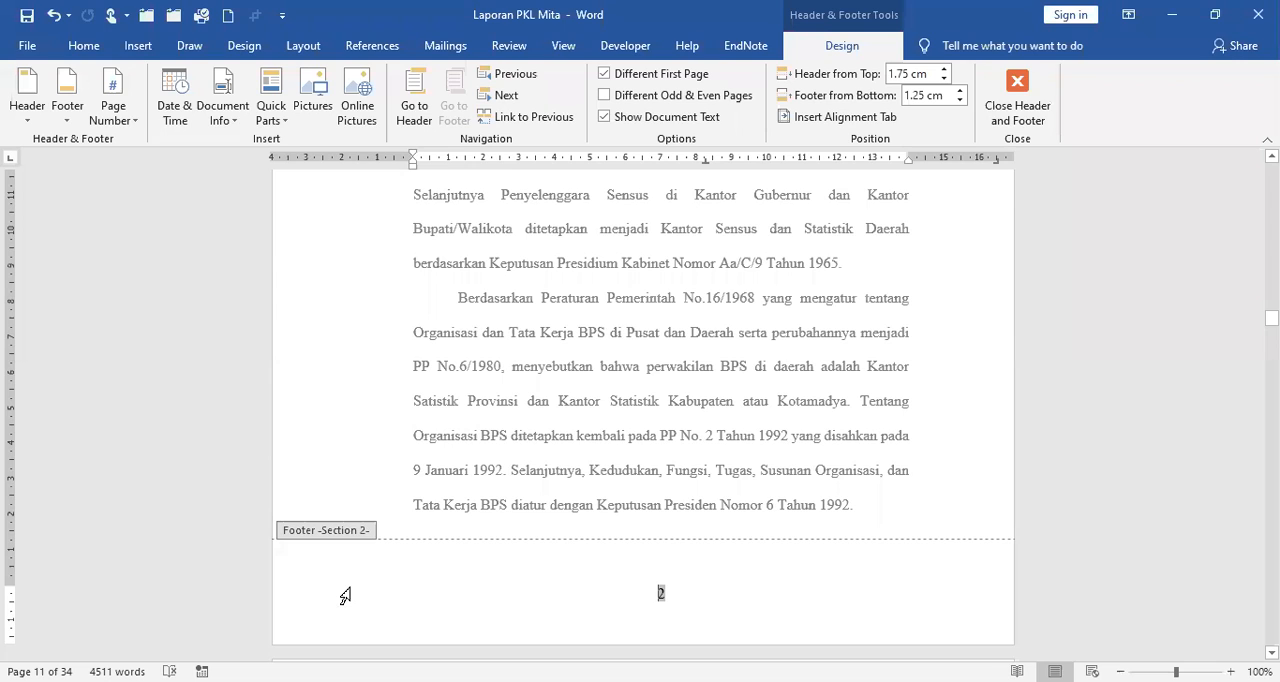
Remove the centred page number from the regular Section 2 footer and return to the body text.
double_click(660, 594)
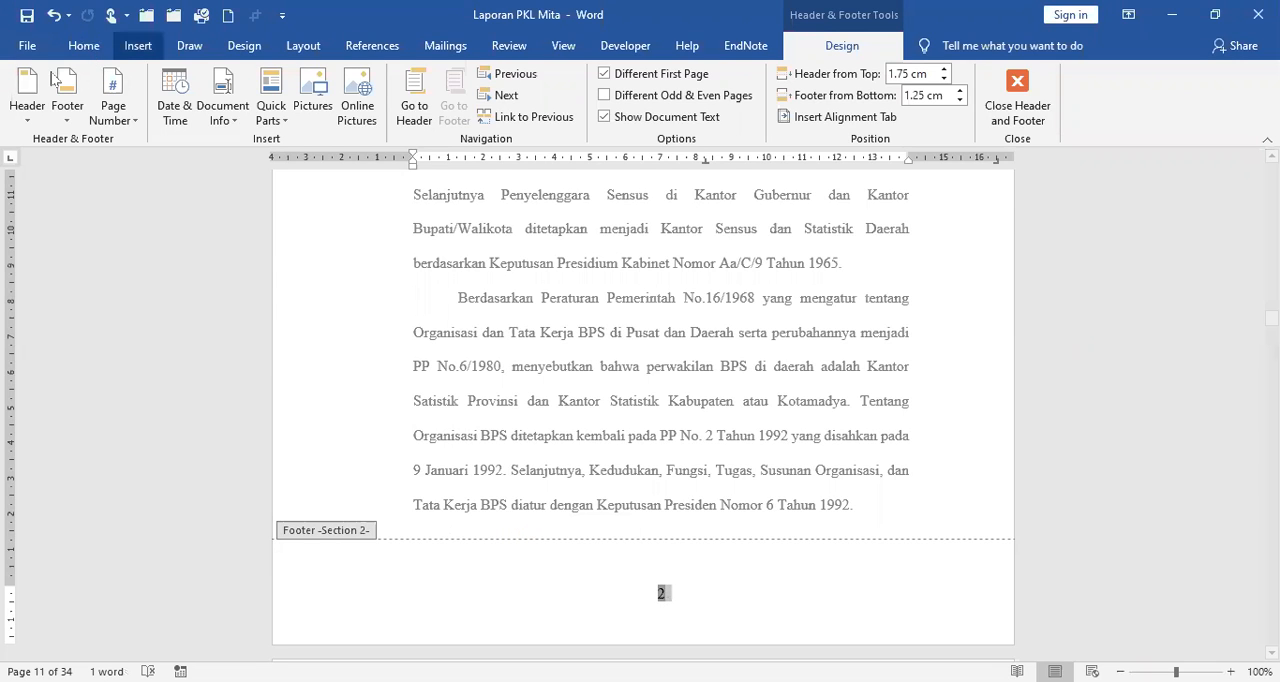
click(80, 46)
click(63, 72)
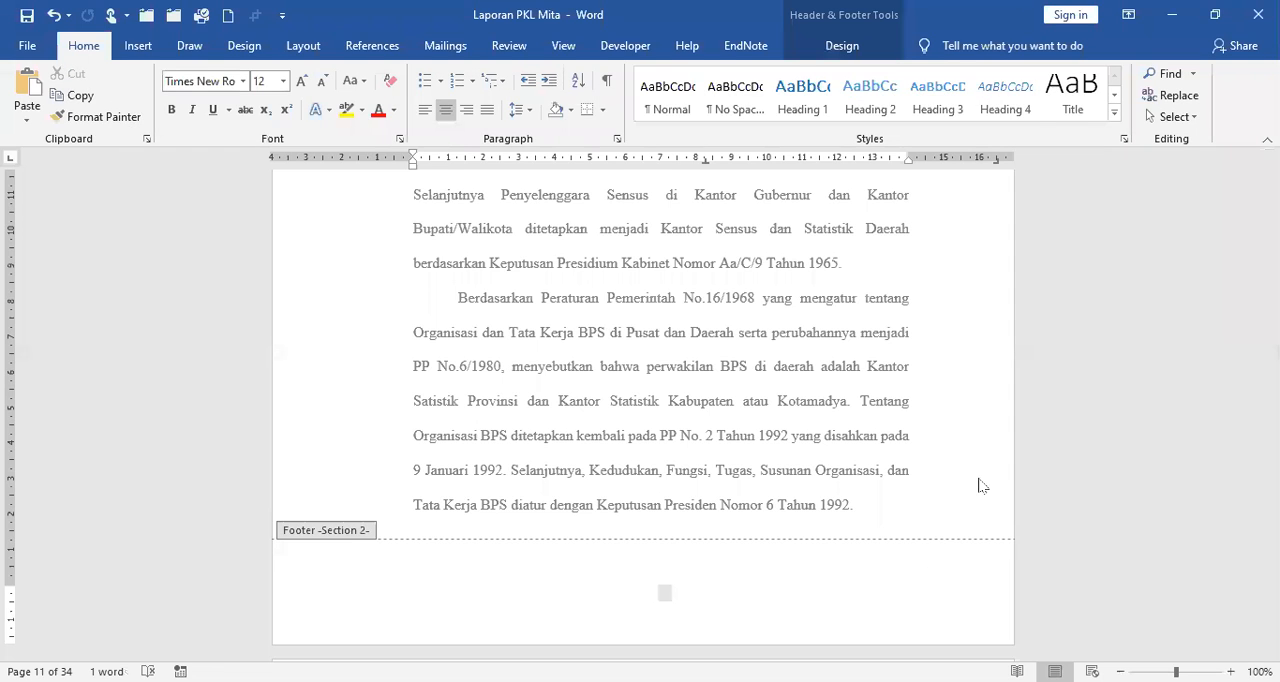
scroll(900, 479, up, 6)
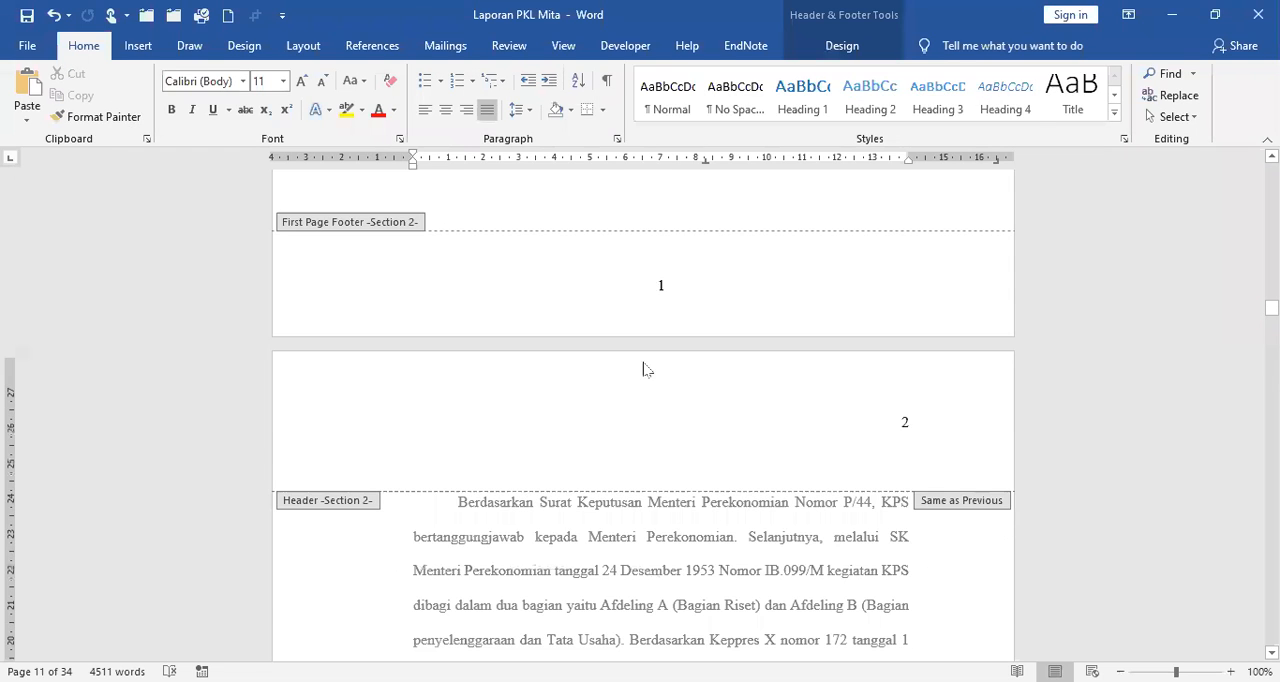
scroll(643, 370, up, 2)
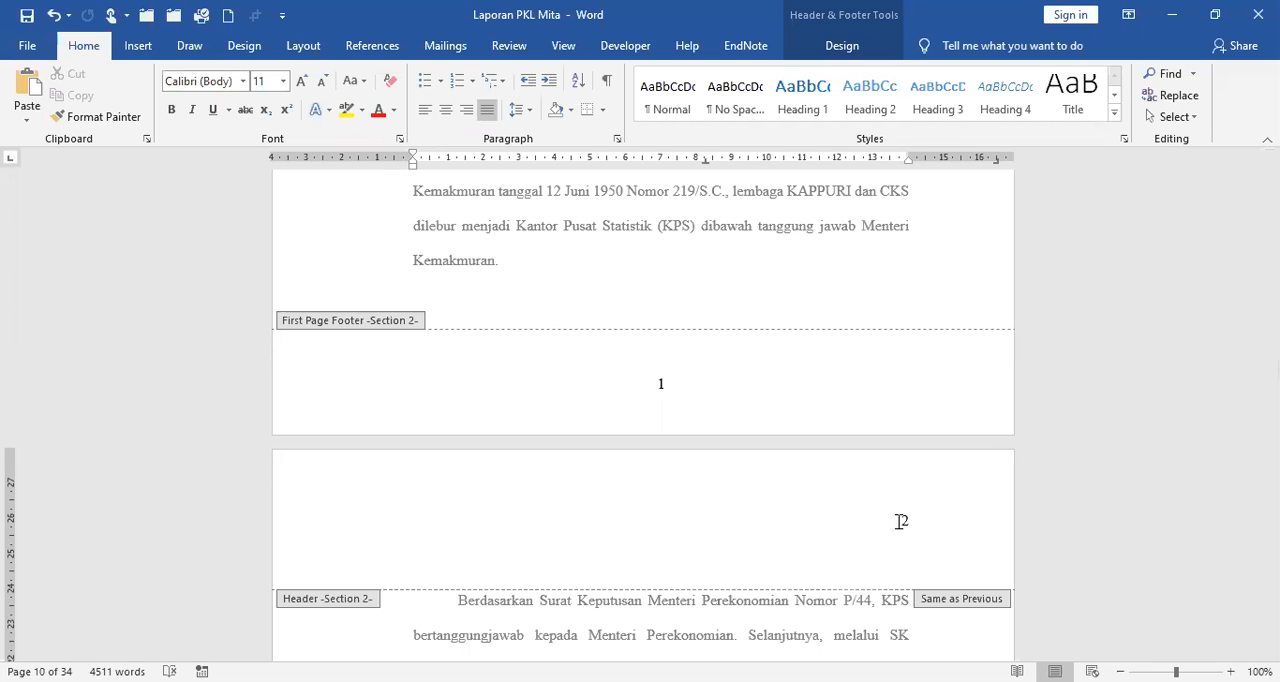
scroll(825, 507, down, 2)
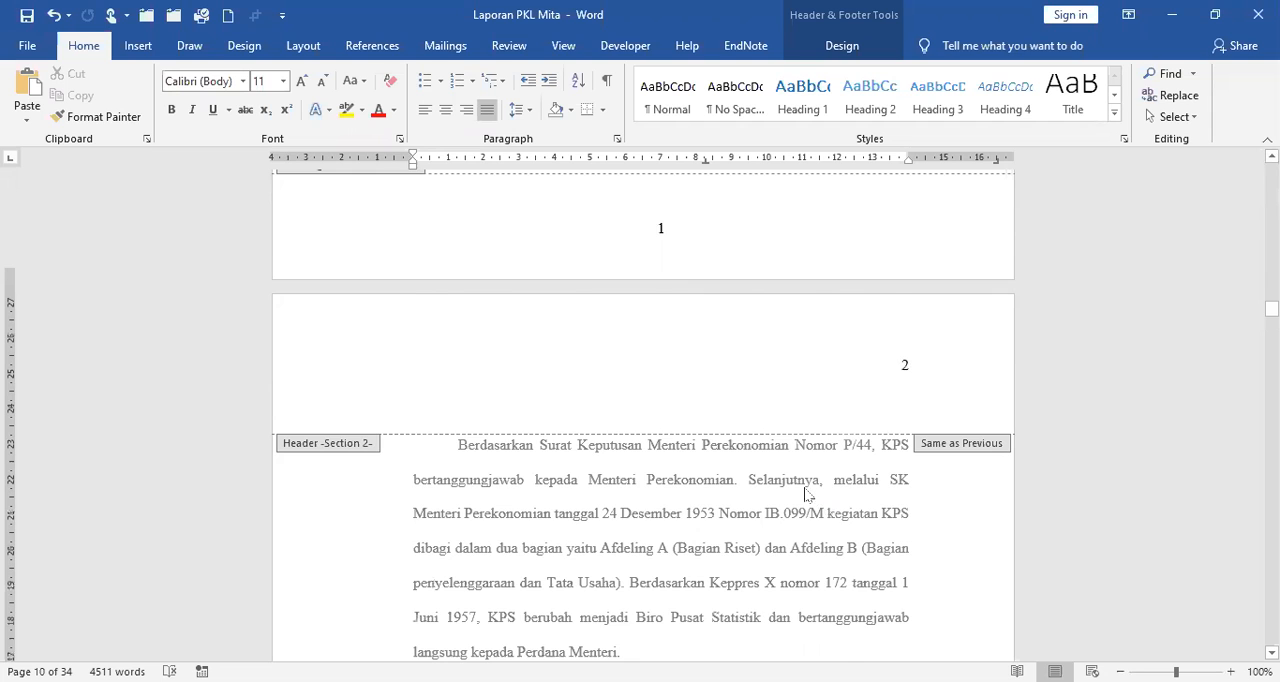
scroll(817, 506, down, 2)
scroll(835, 300, up, 2)
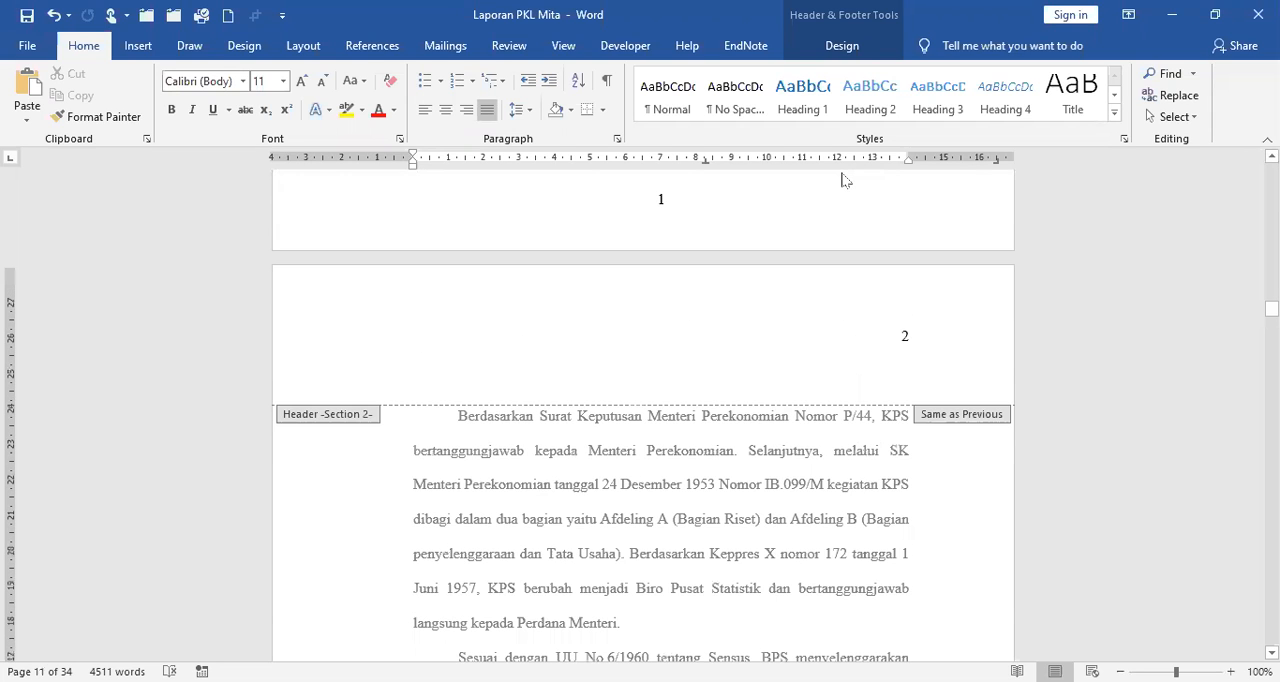
click(845, 46)
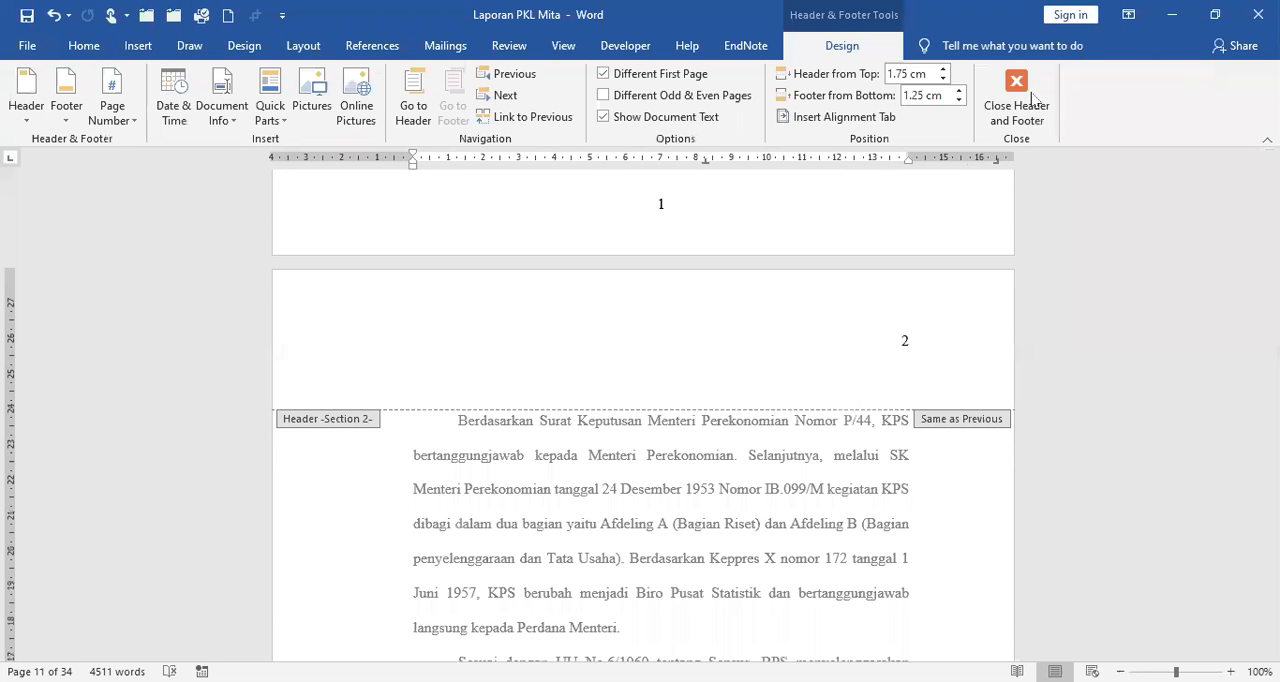
click(1033, 97)
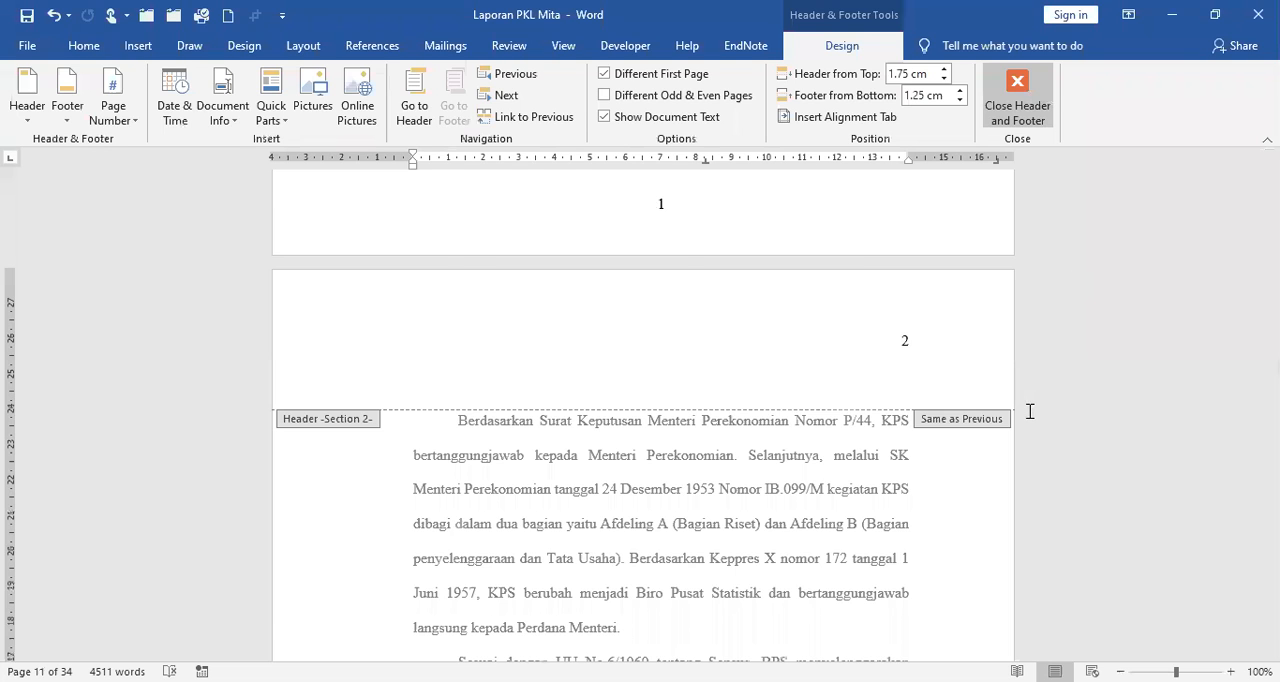
Review the header and footer page numbers across the front matter, from the BAB I opening page back to the cover.
scroll(1029, 411, up, 5)
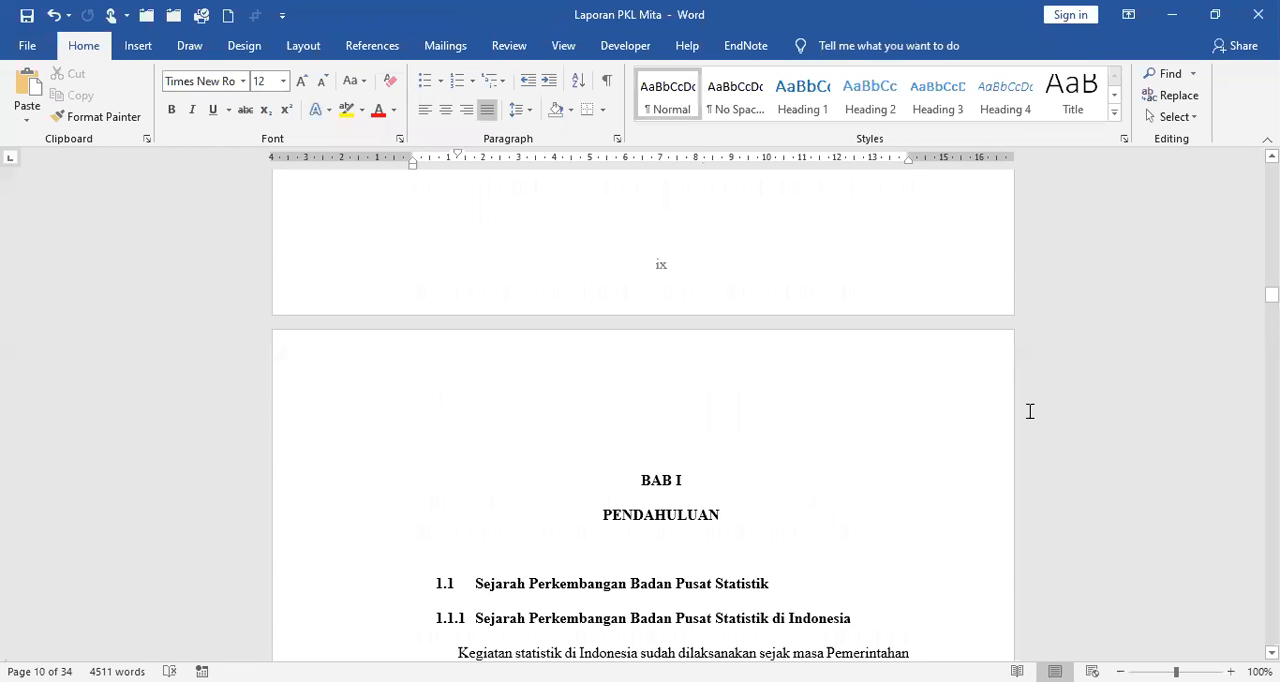
scroll(1029, 411, up, 10)
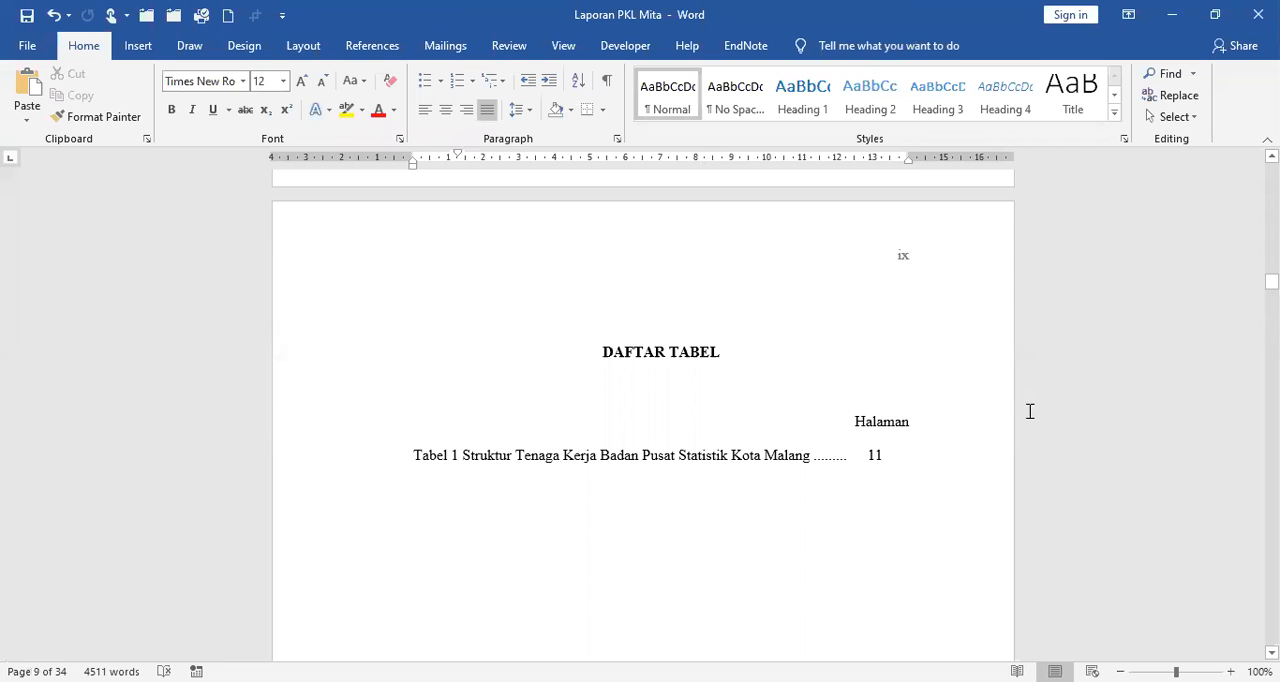
scroll(1029, 411, up, 10)
scroll(1029, 411, up, 10)
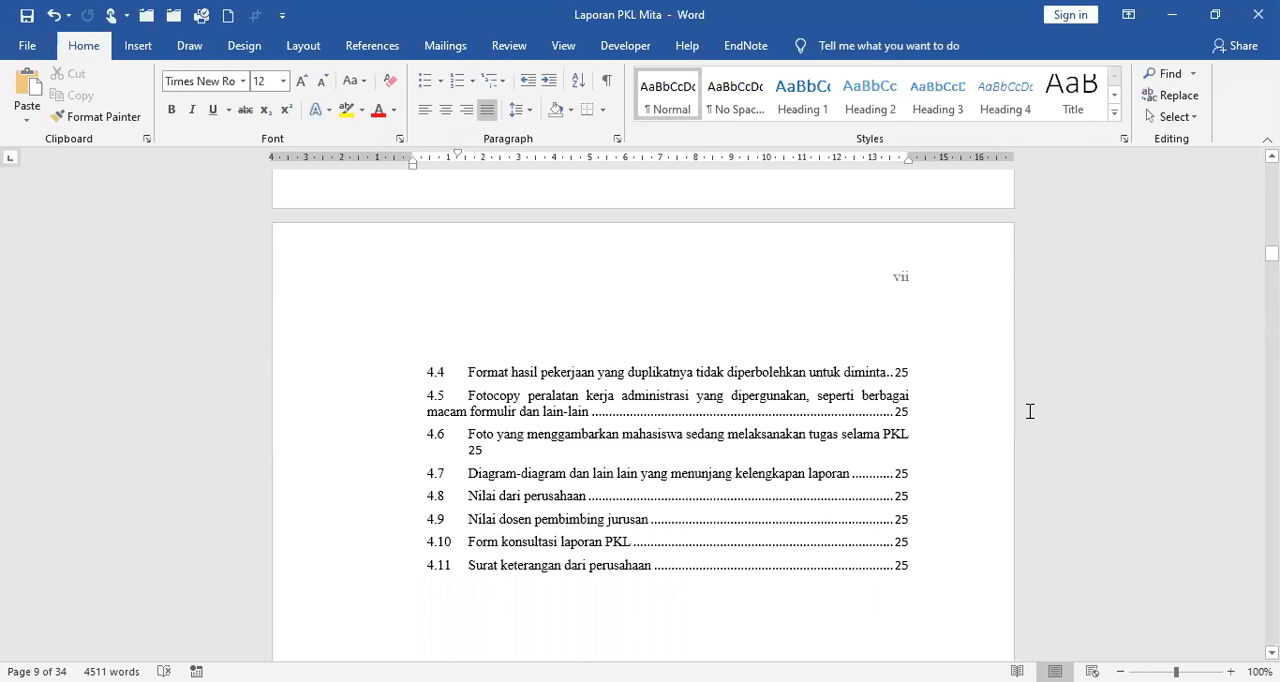
scroll(1029, 411, up, 15)
scroll(1029, 411, up, 3)
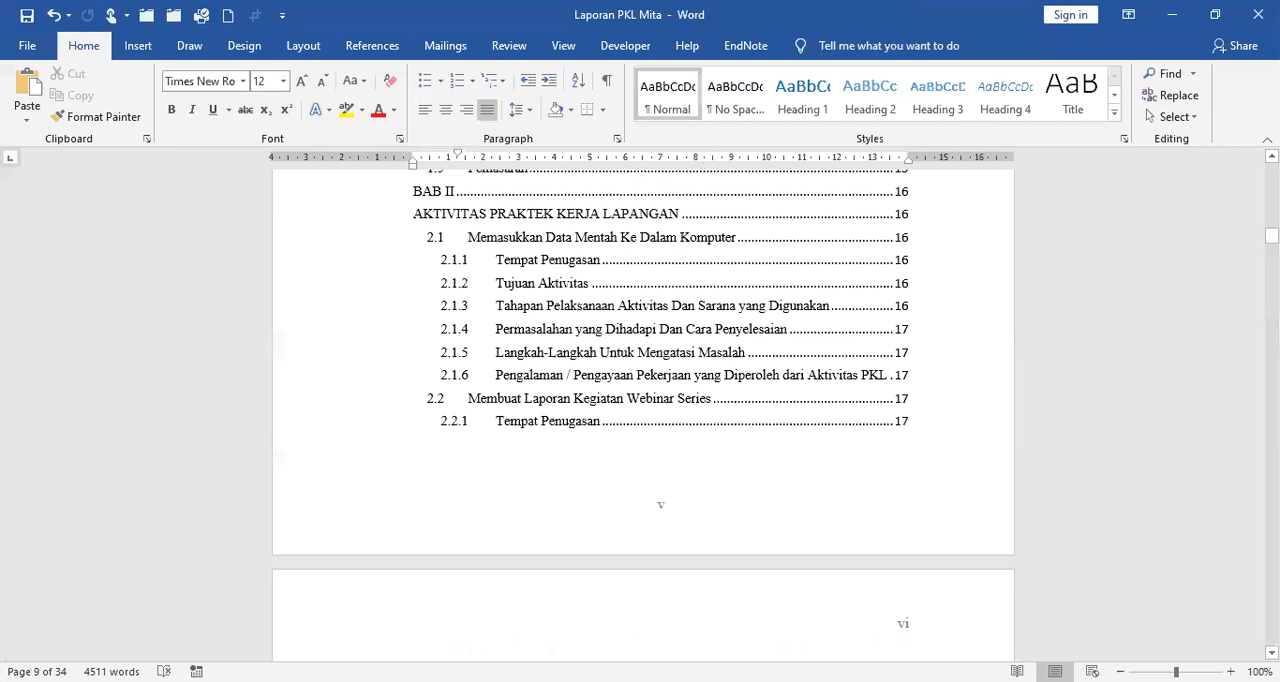
scroll(1040, 272, up, 20)
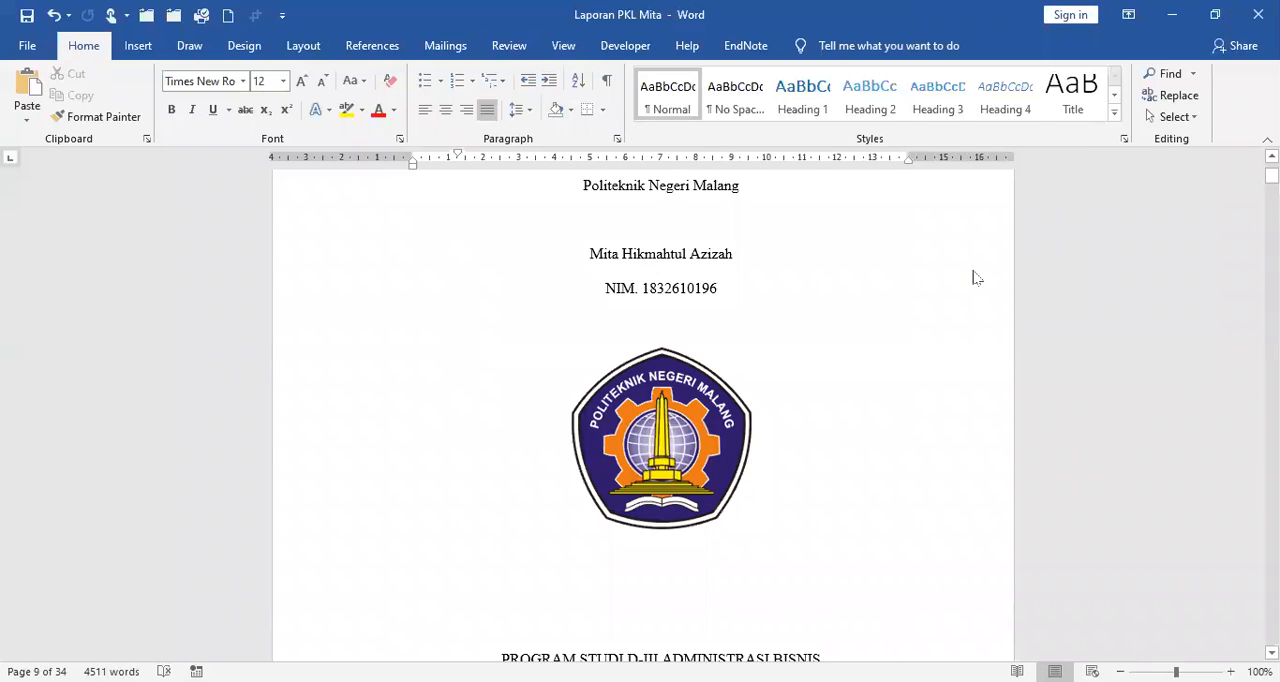
scroll(720, 266, down, 12)
scroll(737, 277, down, 8)
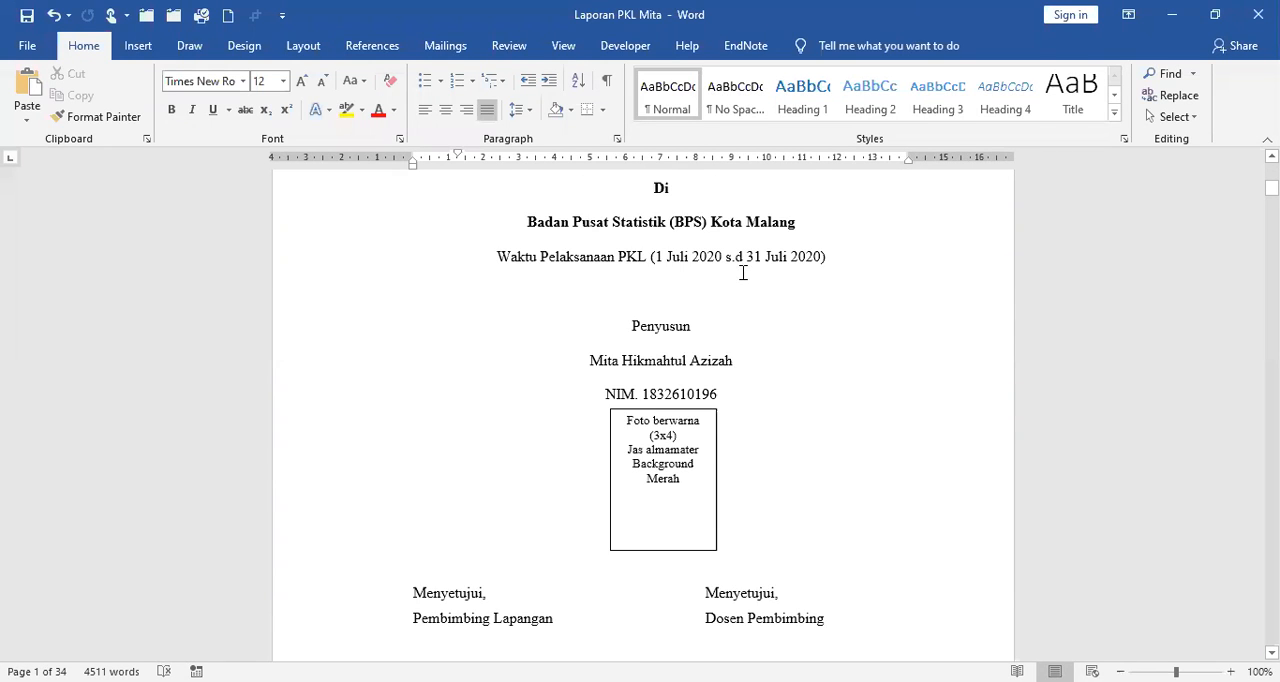
scroll(742, 273, down, 10)
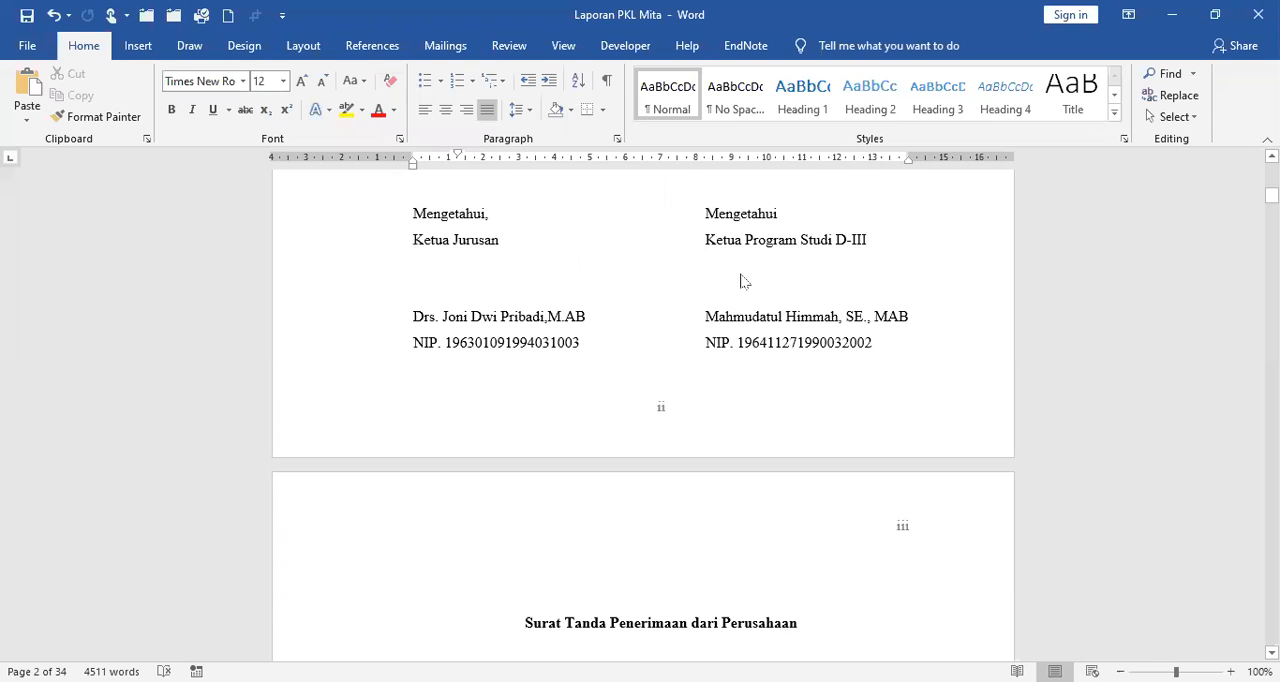
scroll(742, 276, up, 8)
scroll(743, 277, up, 8)
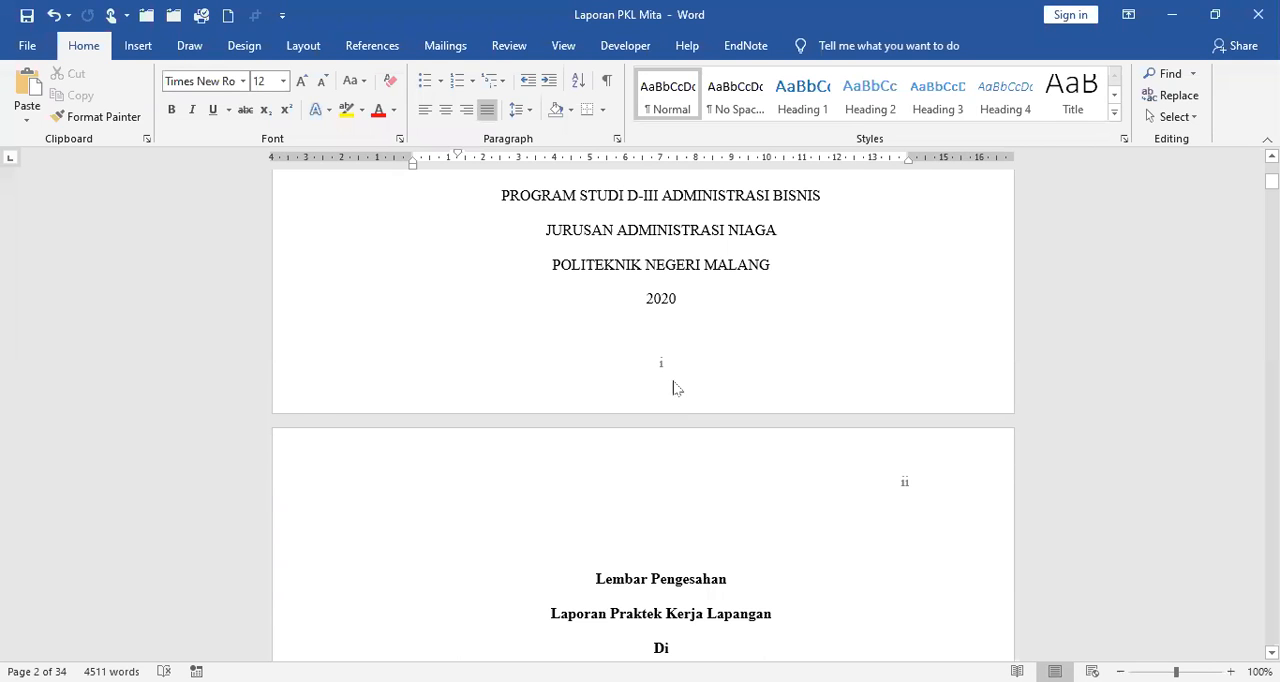
scroll(673, 386, up, 1)
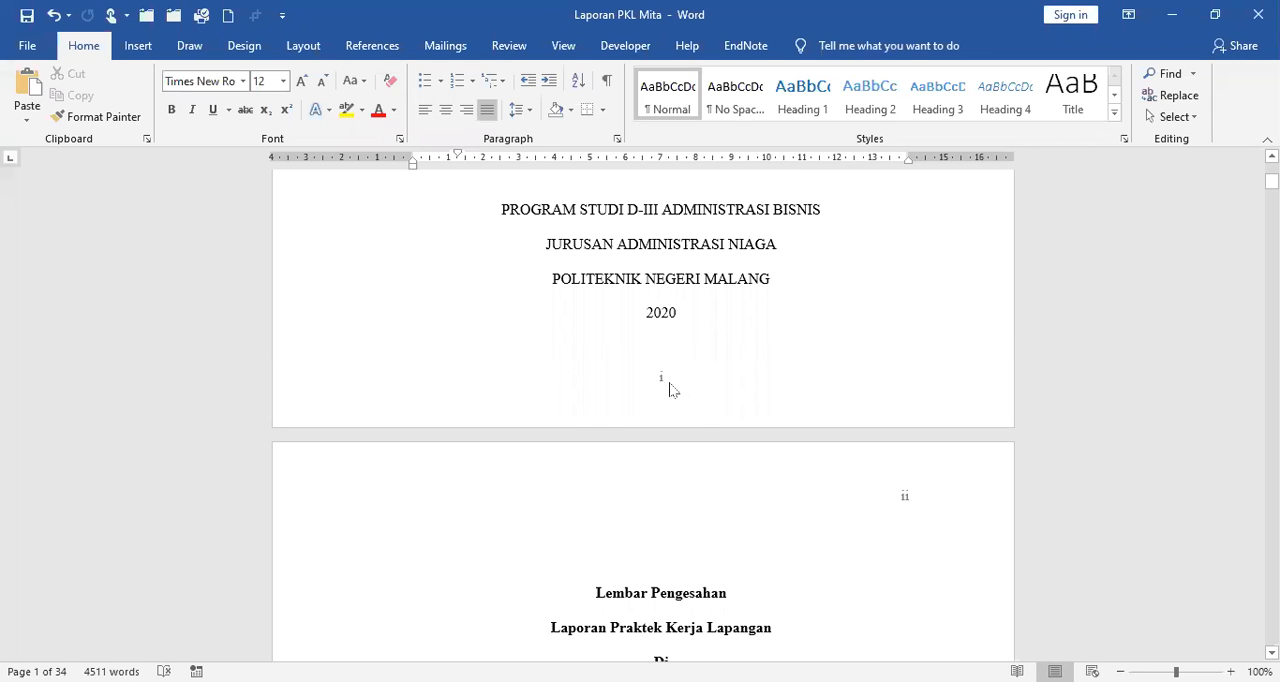
Delete the Roman page number from the cover's Section 1 first page footer and return to the body text.
click(689, 275)
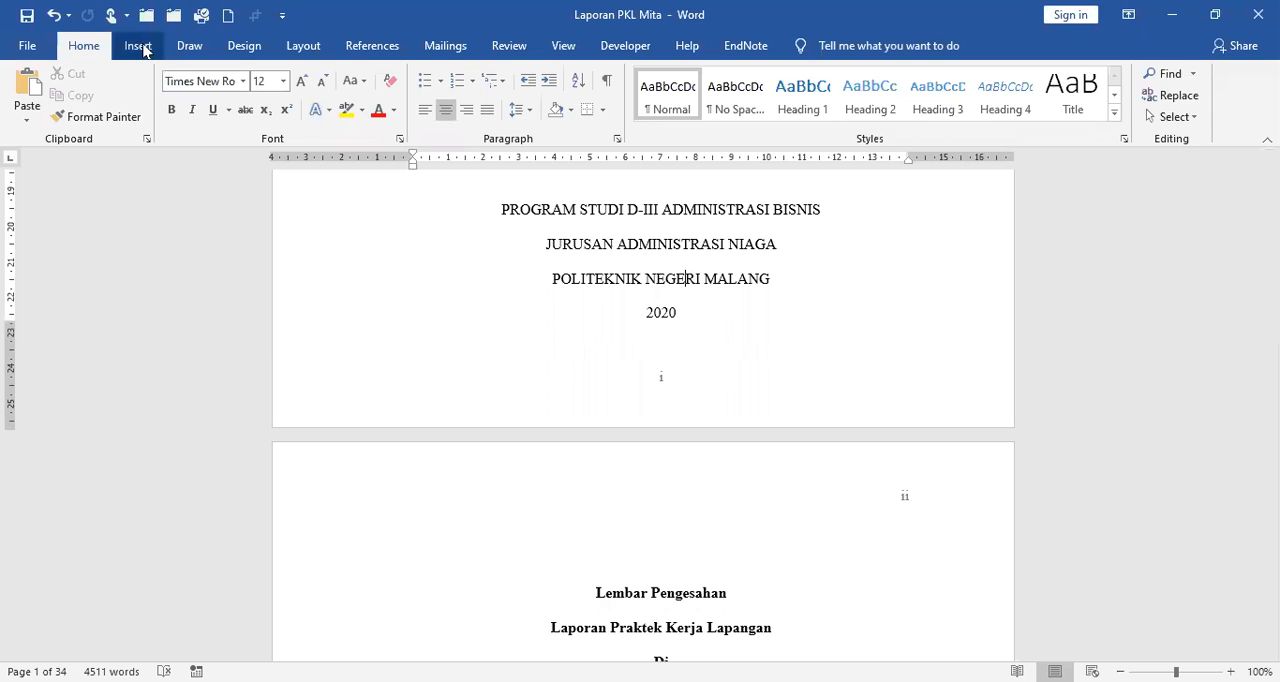
click(140, 46)
click(669, 244)
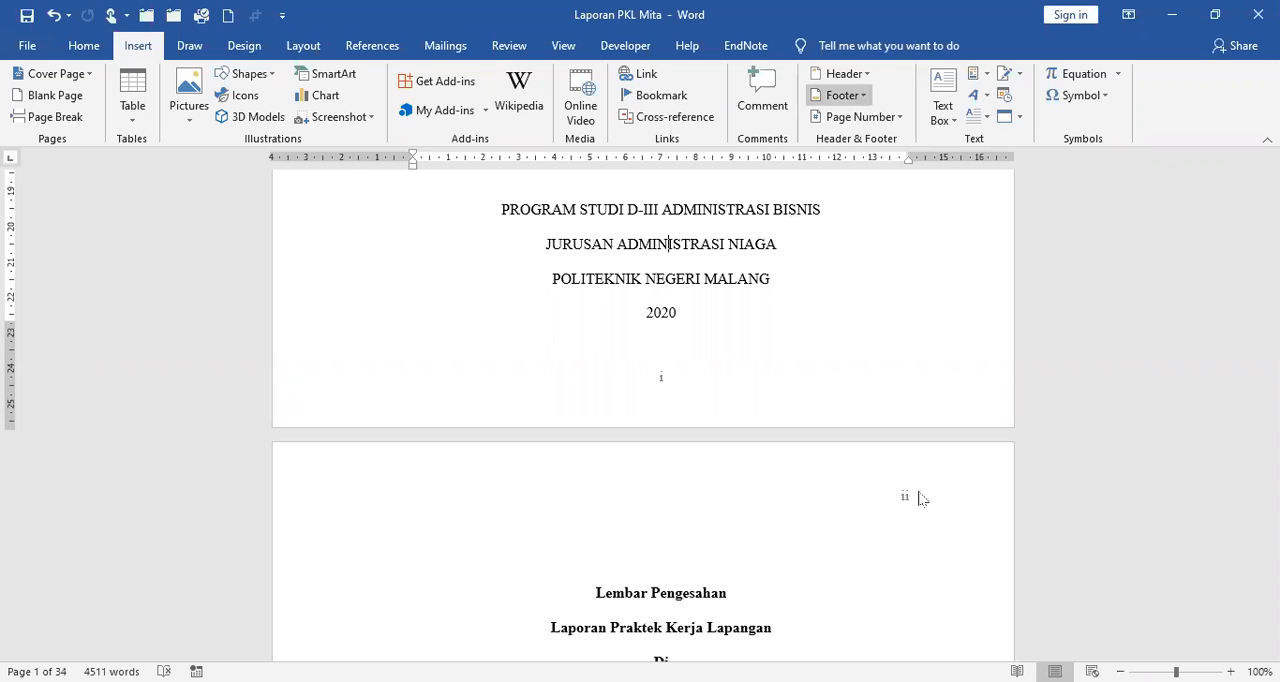
click(297, 600)
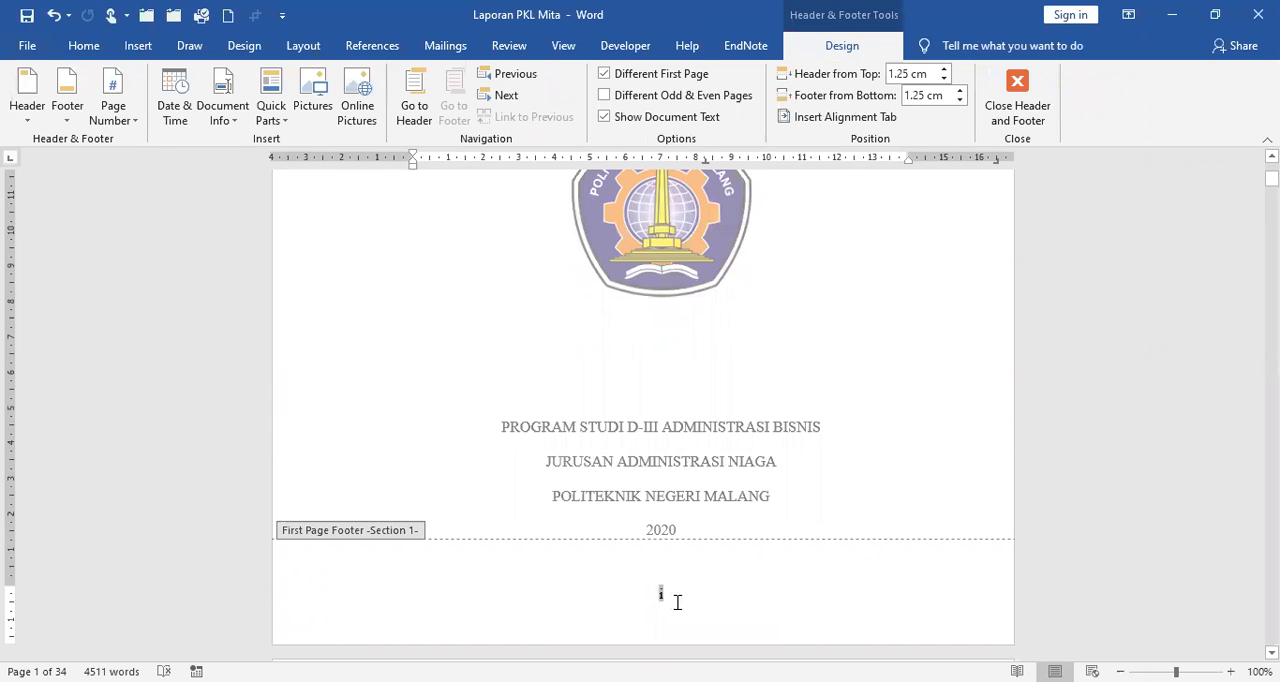
double_click(674, 598)
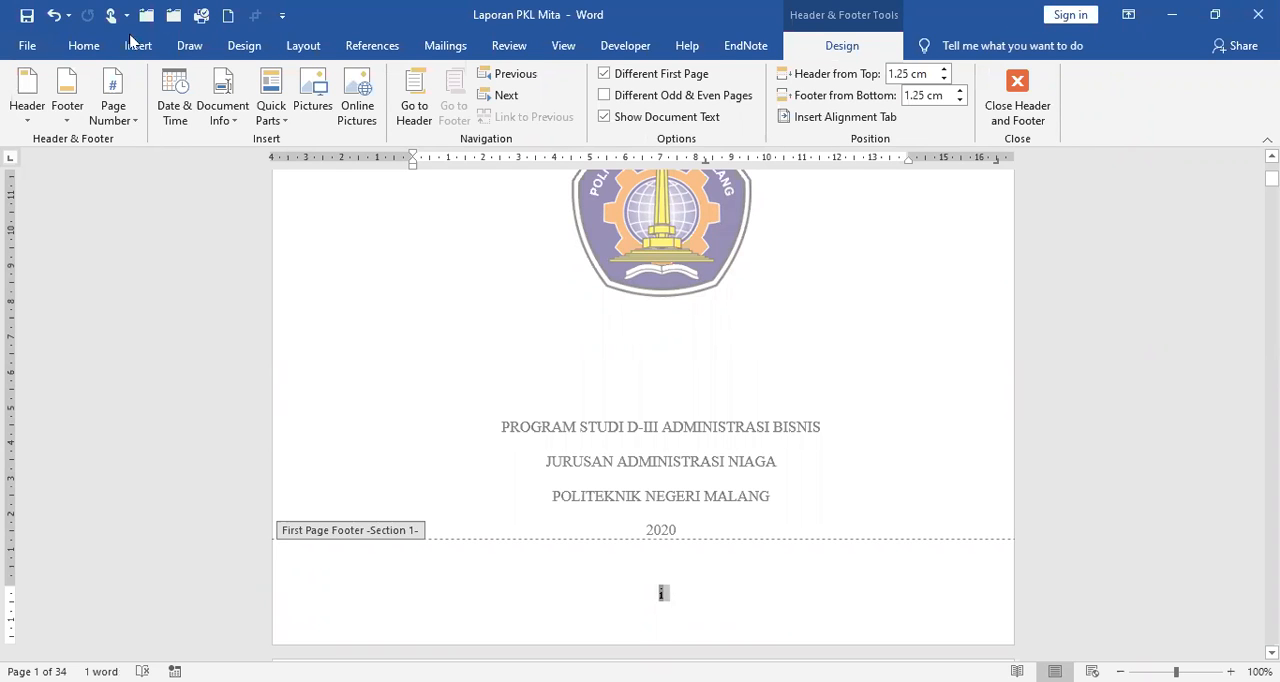
click(88, 46)
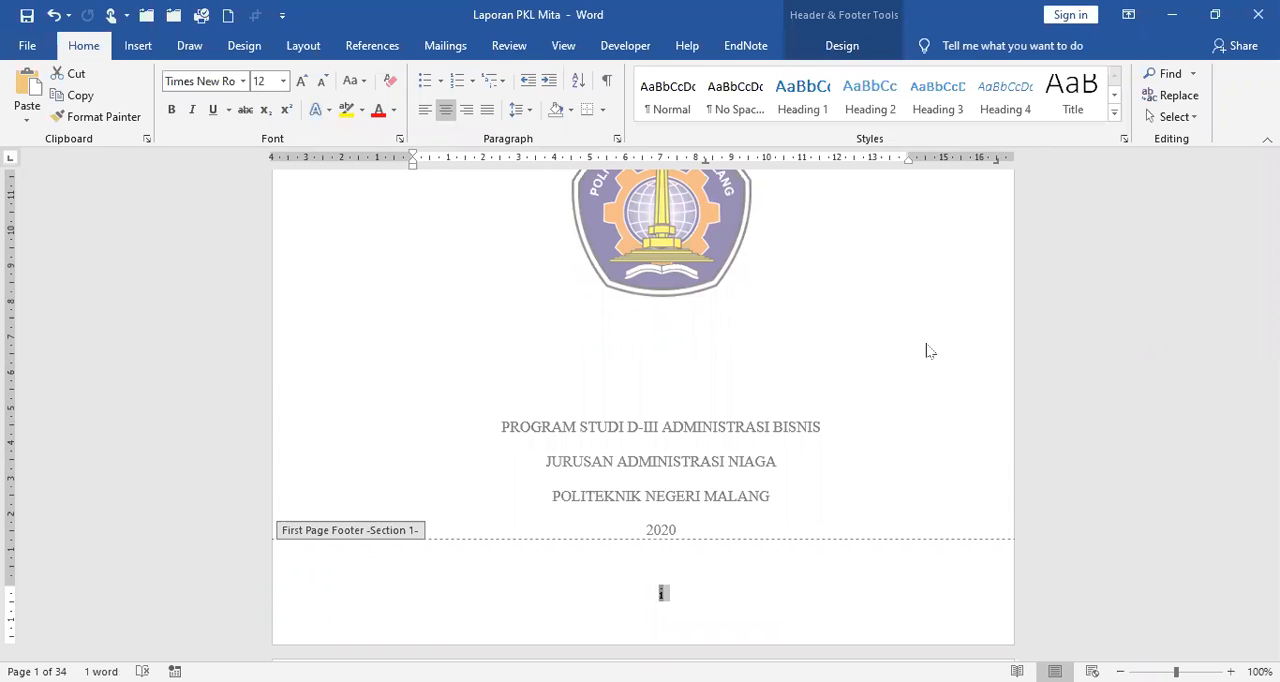
key(Delete)
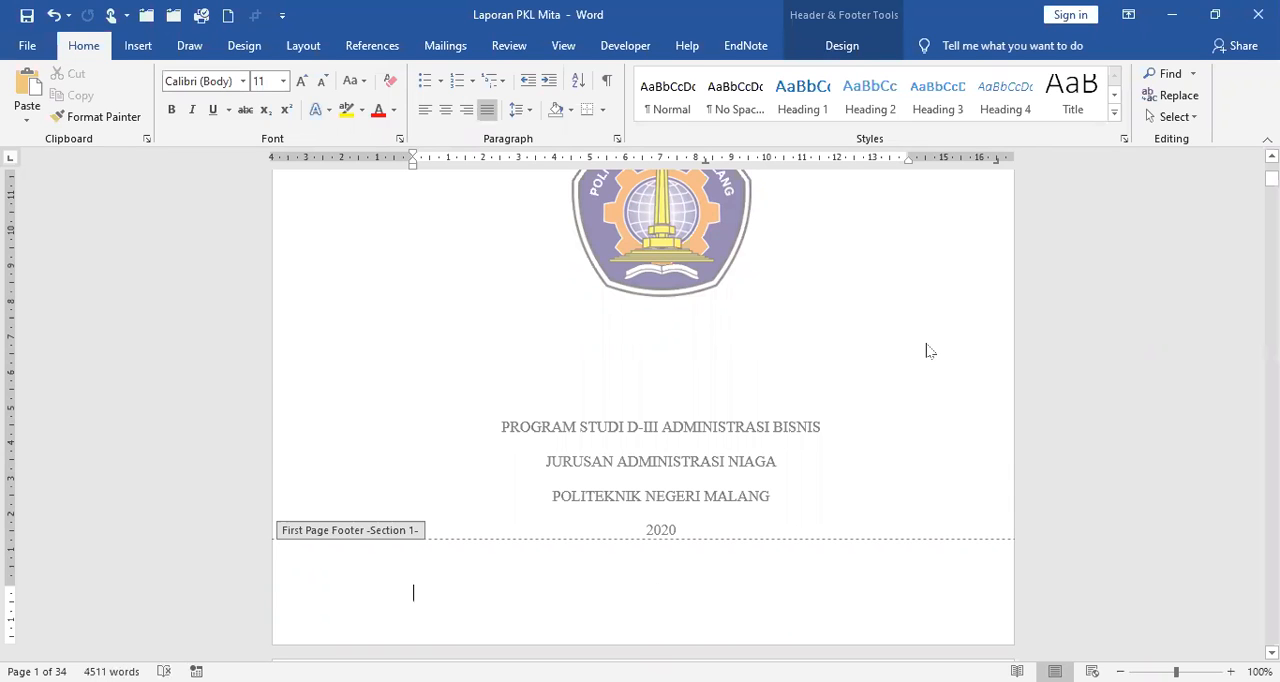
click(842, 46)
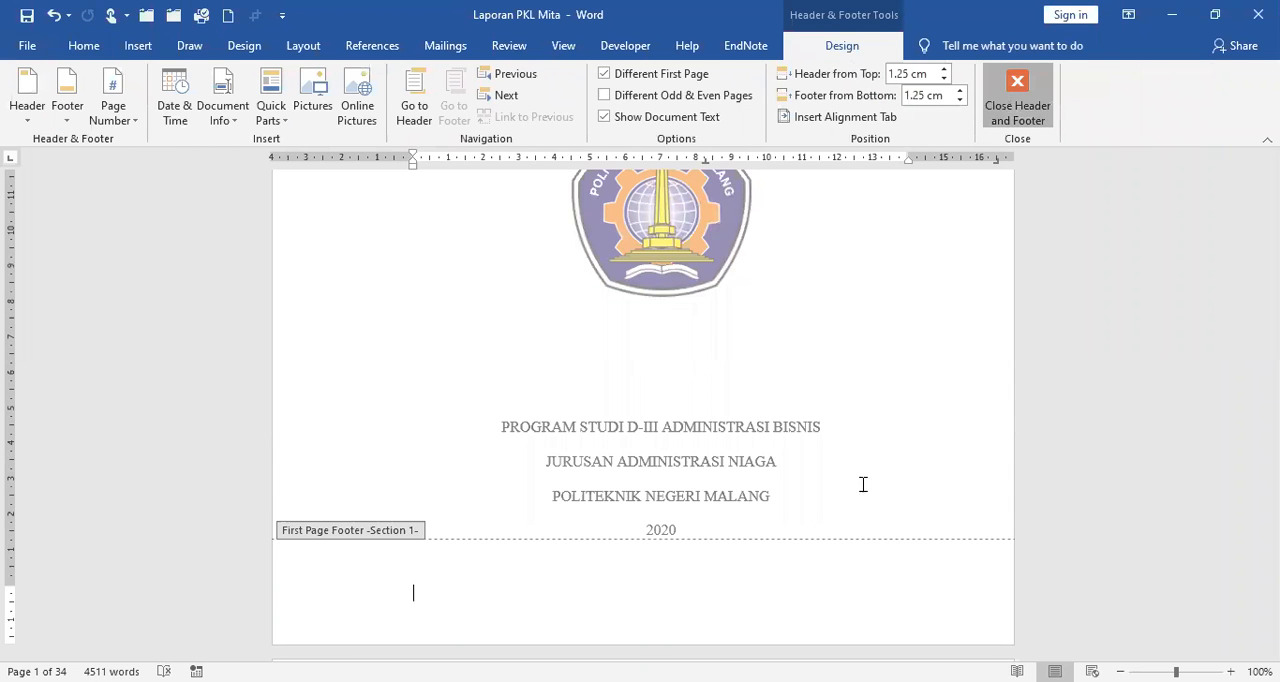
key(Escape)
Check the header and footer page numbers on the front-matter pages after the cover.
scroll(863, 479, down, 5)
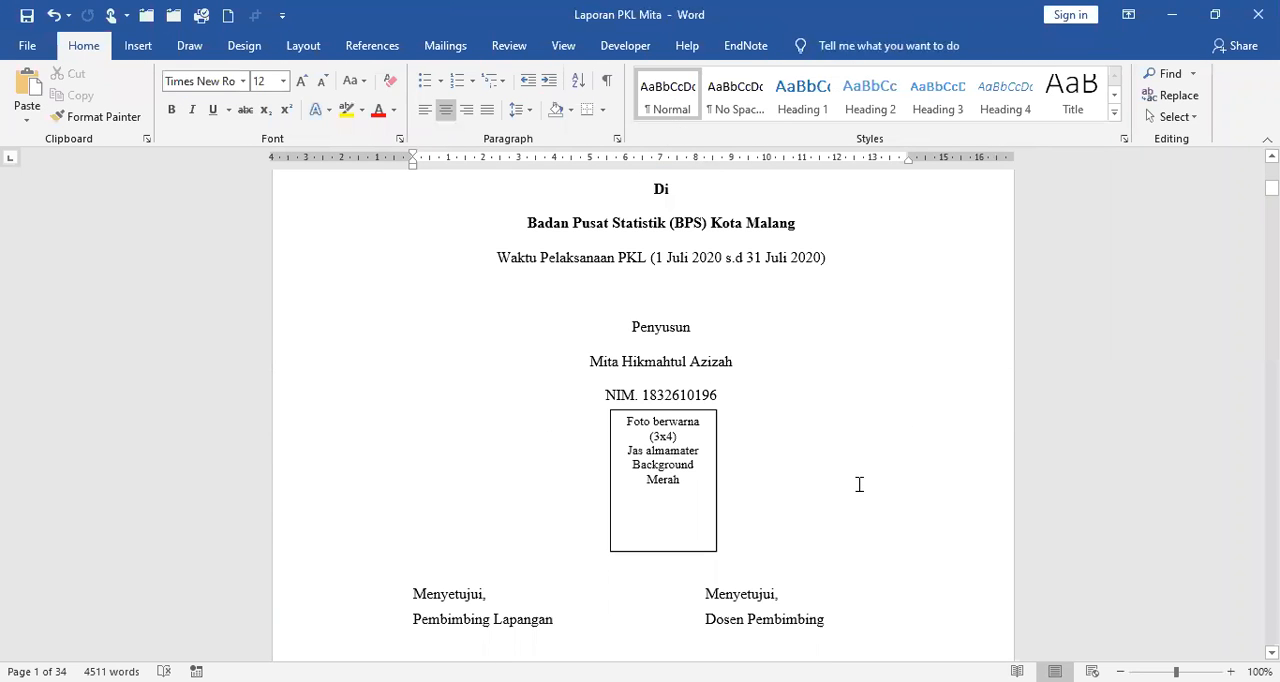
scroll(705, 475, down, 5)
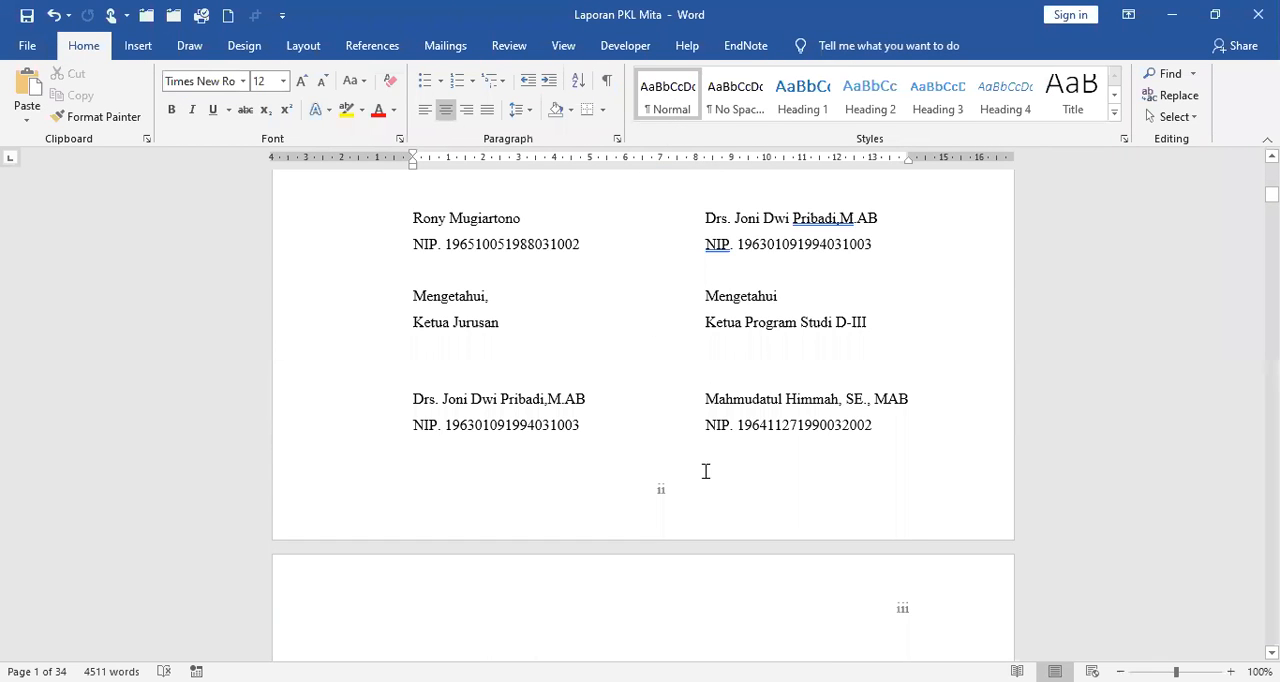
scroll(705, 471, down, 3)
scroll(705, 471, up, 11)
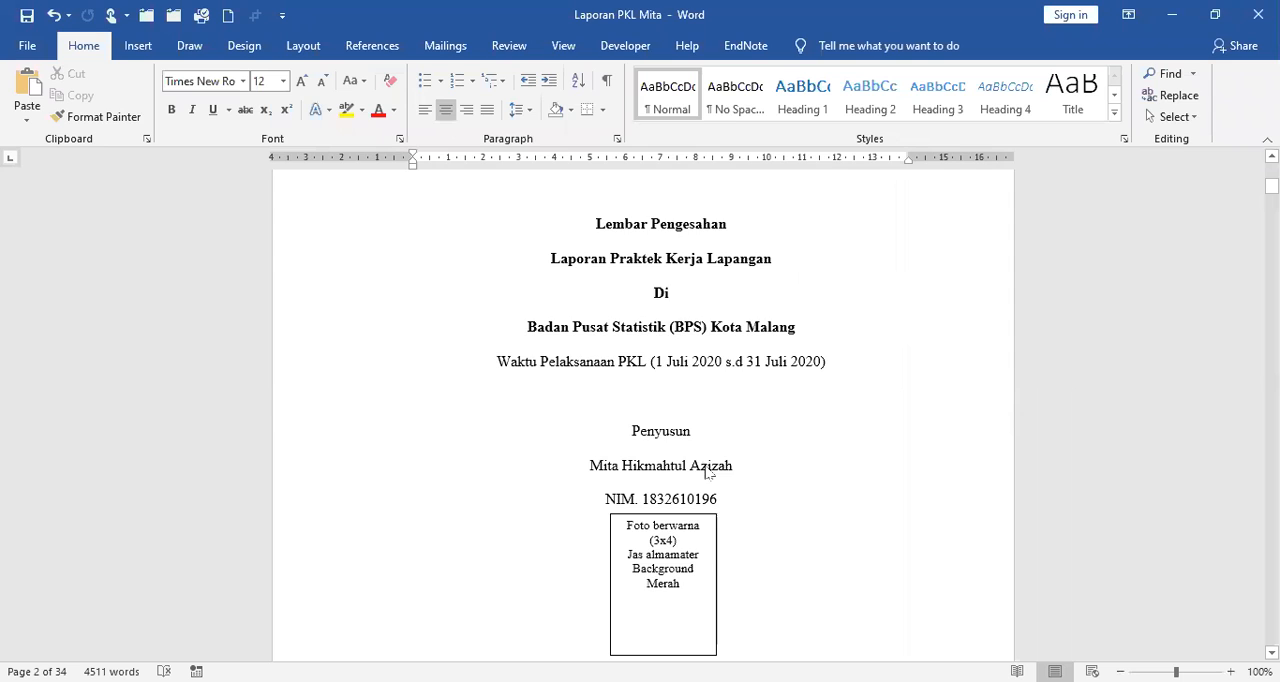
Compare the header and footer page numbers from the approval page through the front matter to the first pages of BAB I.
scroll(708, 466, down, 8)
scroll(783, 460, down, 2)
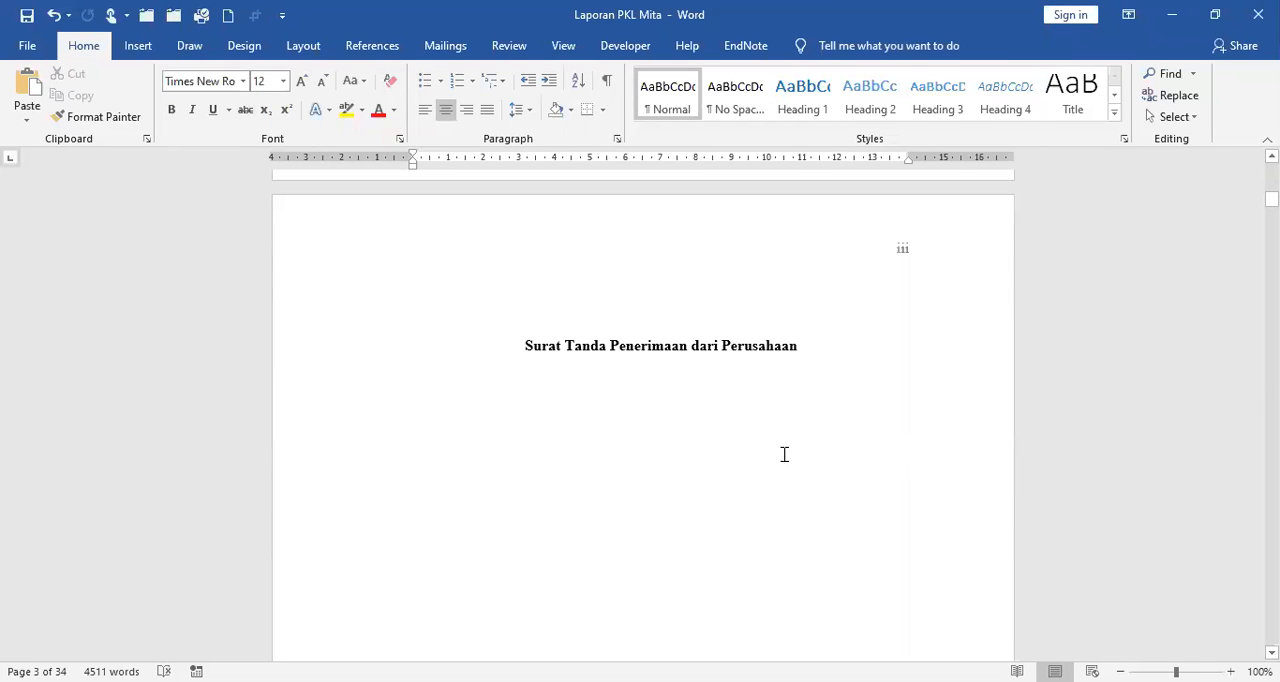
scroll(786, 455, down, 8)
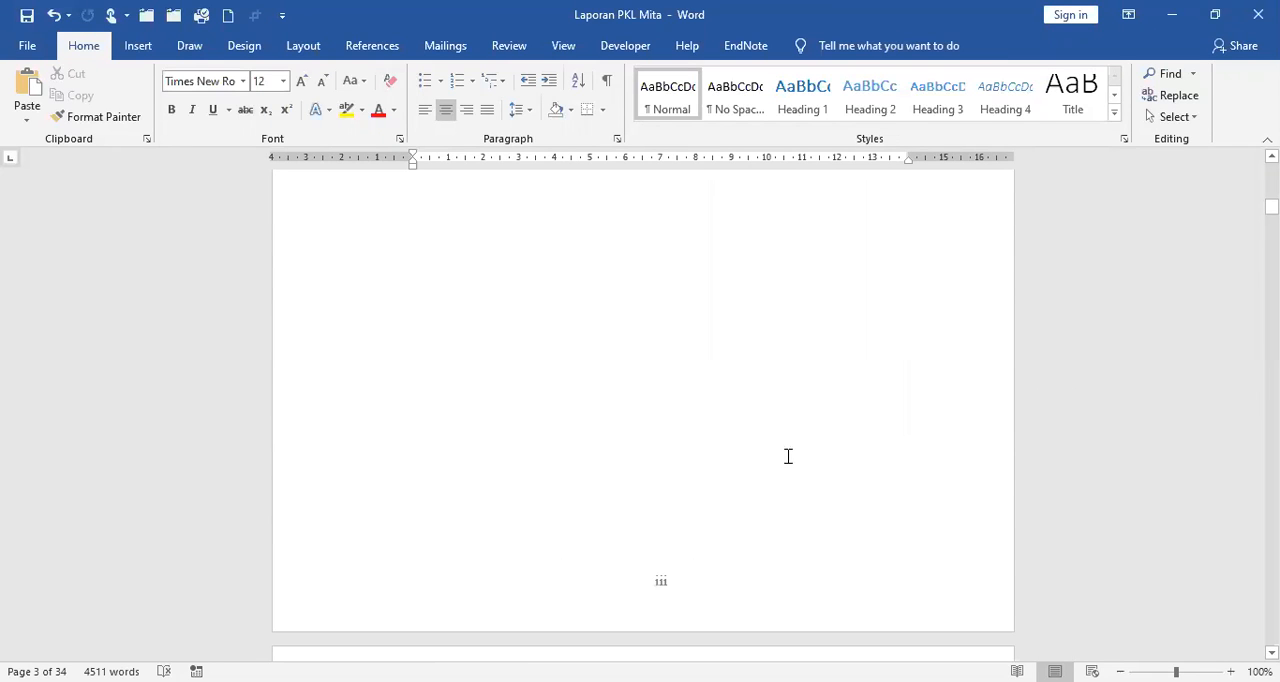
scroll(788, 456, down, 4)
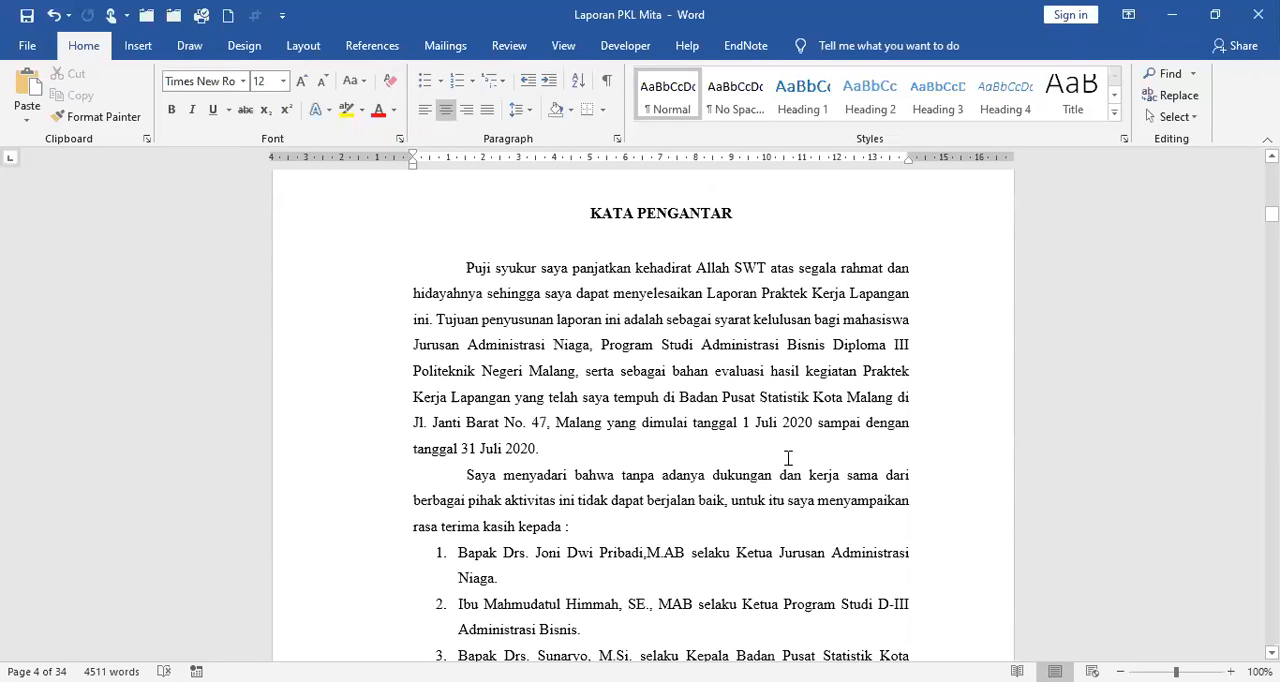
scroll(788, 458, down, 9)
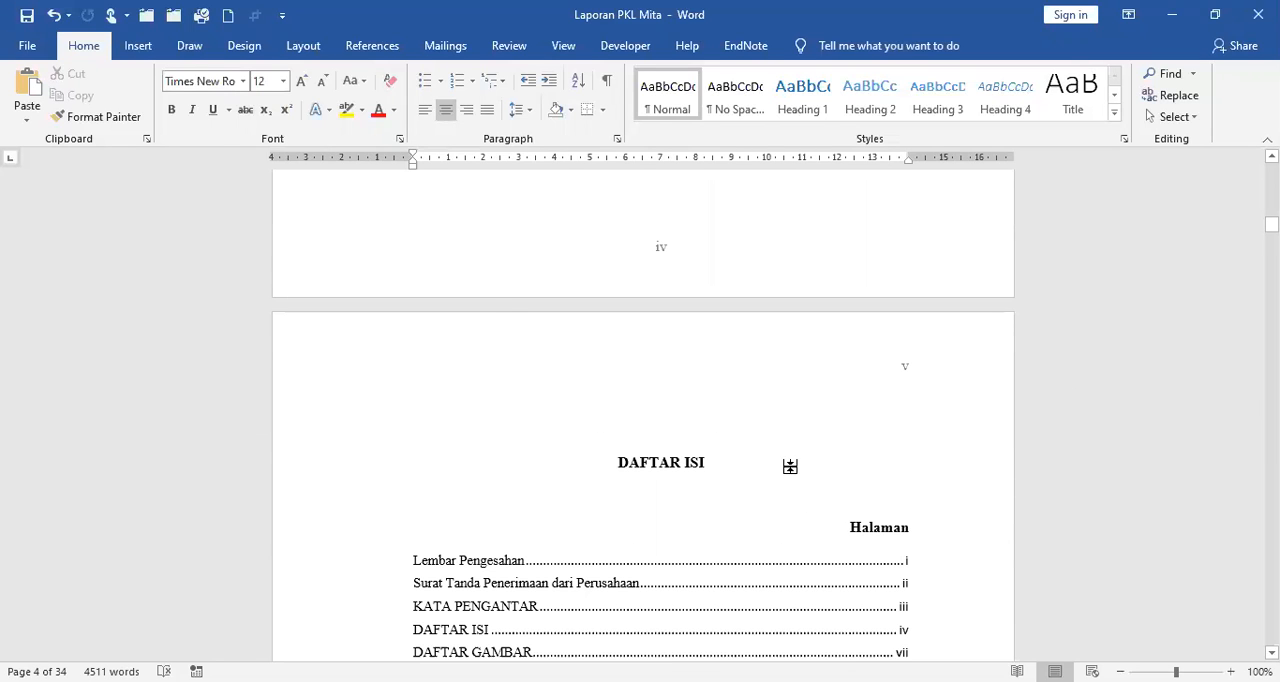
scroll(788, 458, up, 8)
scroll(791, 466, down, 8)
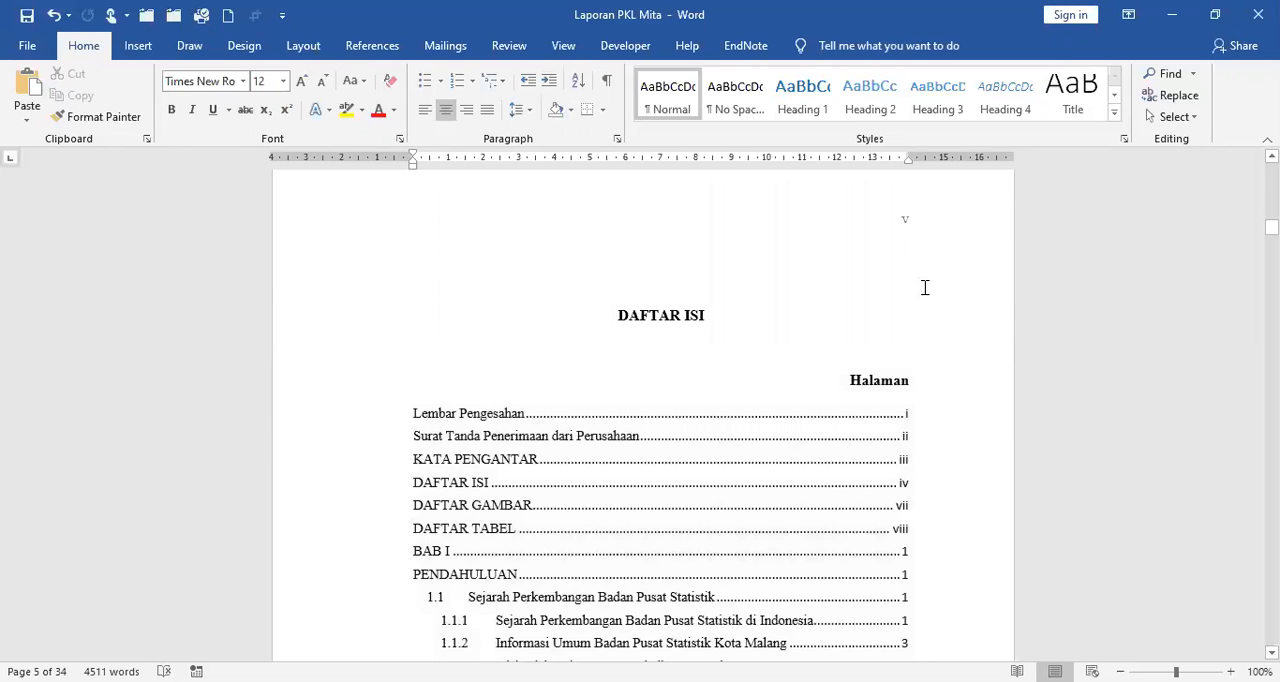
scroll(923, 286, up, 3)
scroll(968, 446, up, 1)
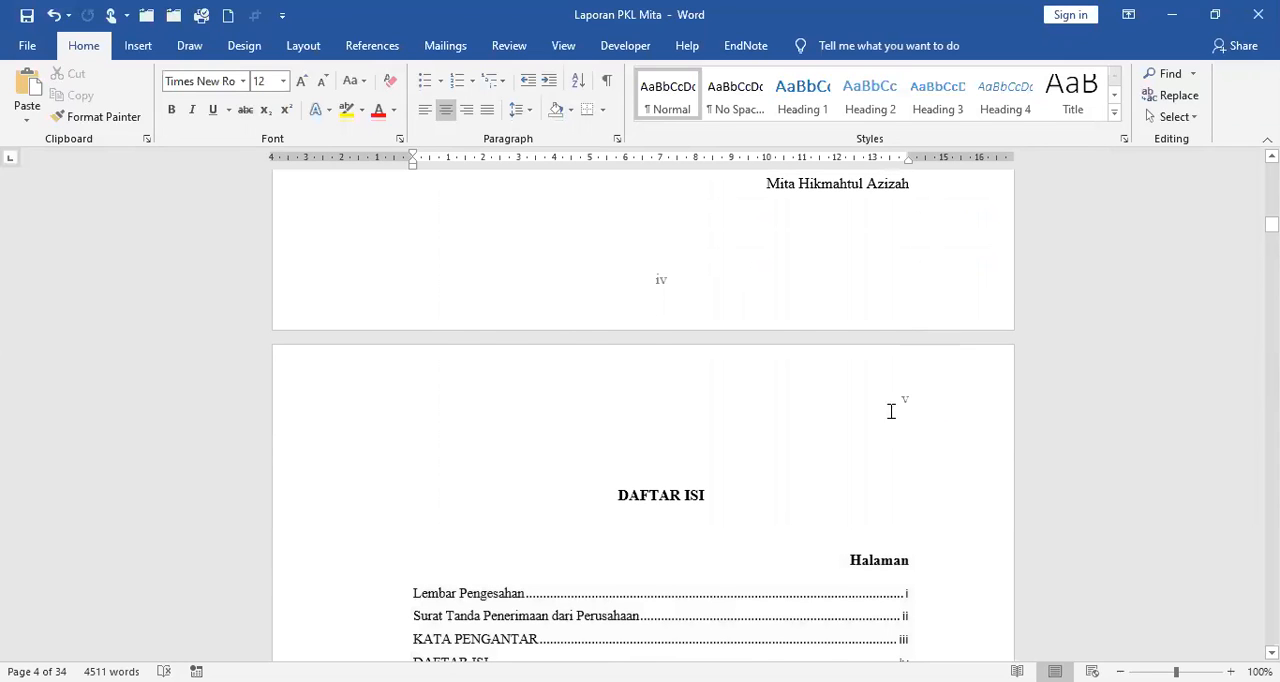
scroll(890, 411, down, 10)
scroll(889, 411, down, 10)
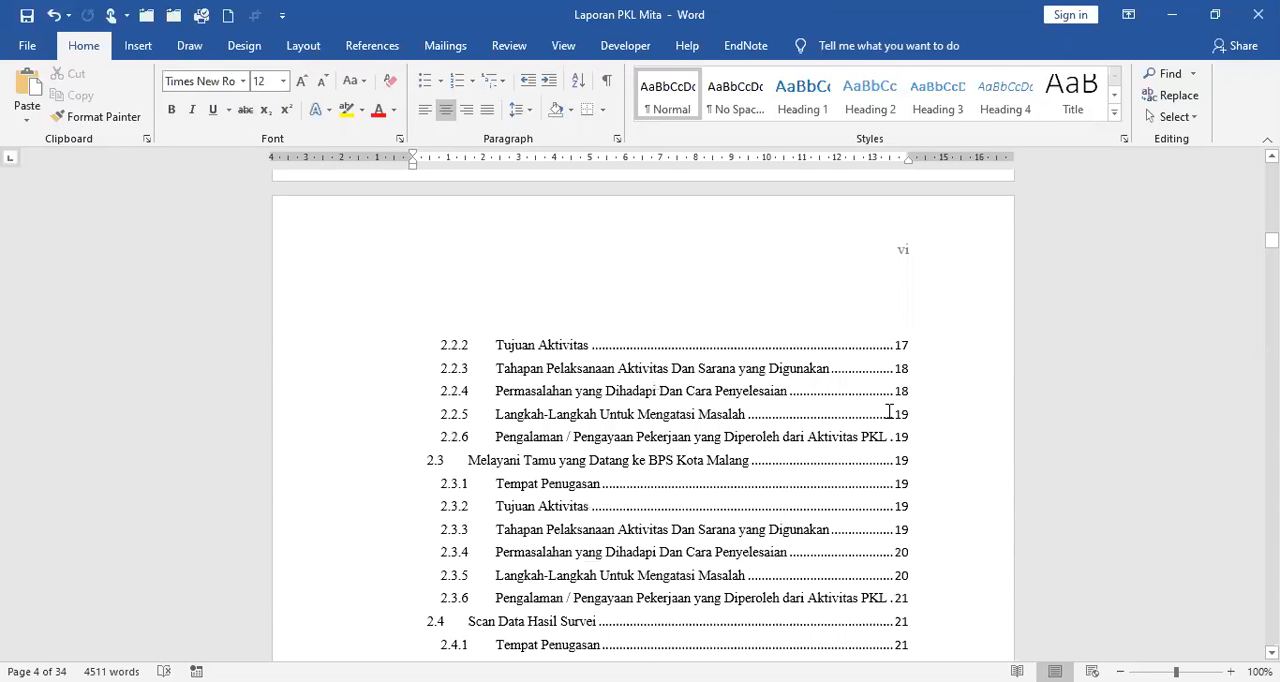
scroll(889, 411, down, 10)
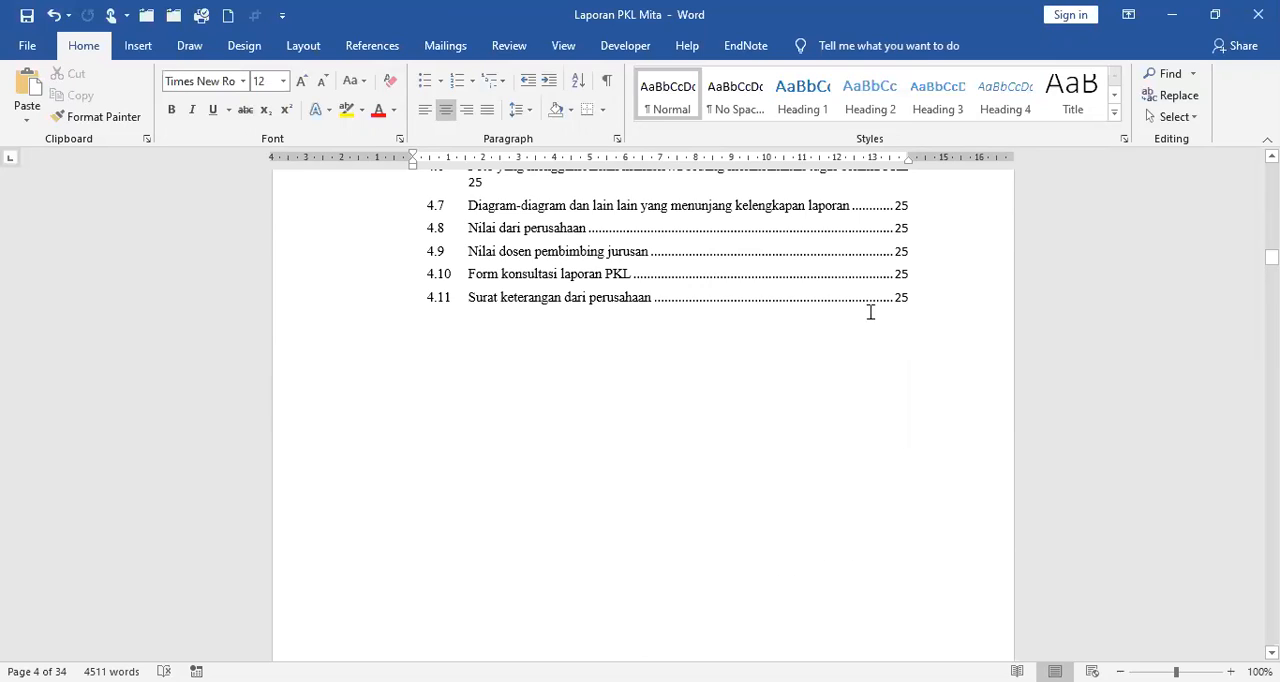
scroll(869, 309, down, 5)
scroll(870, 311, up, 10)
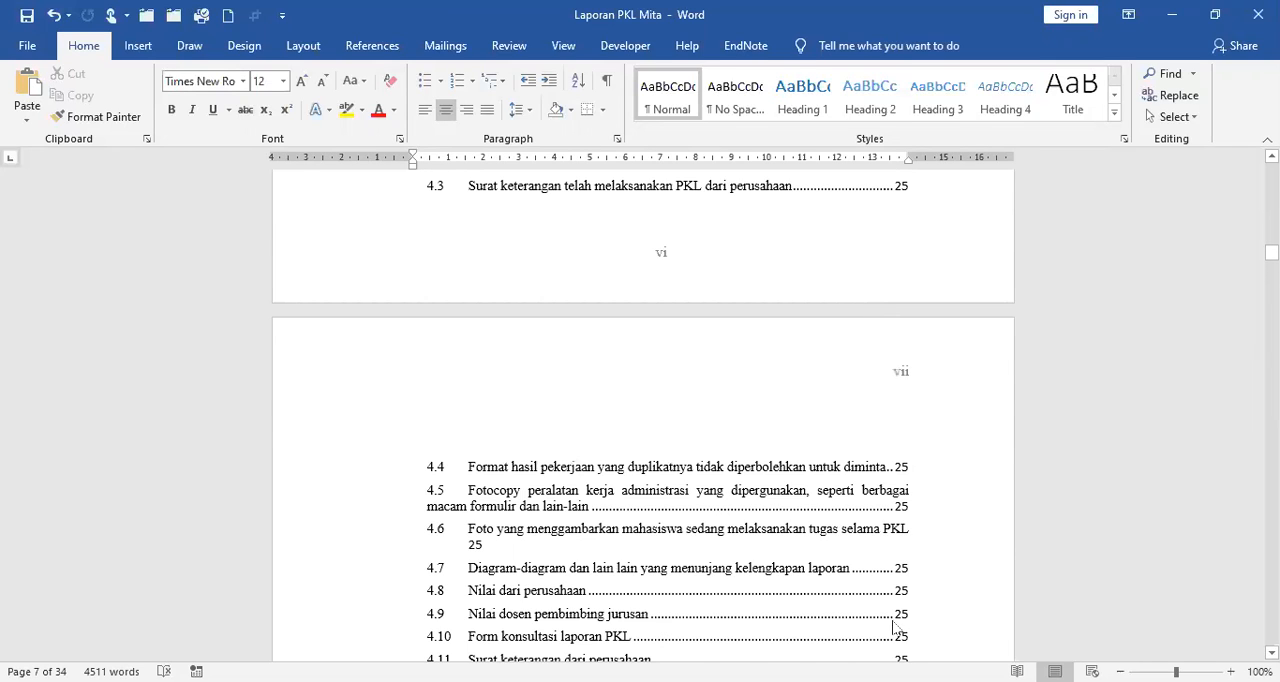
scroll(895, 627, up, 2)
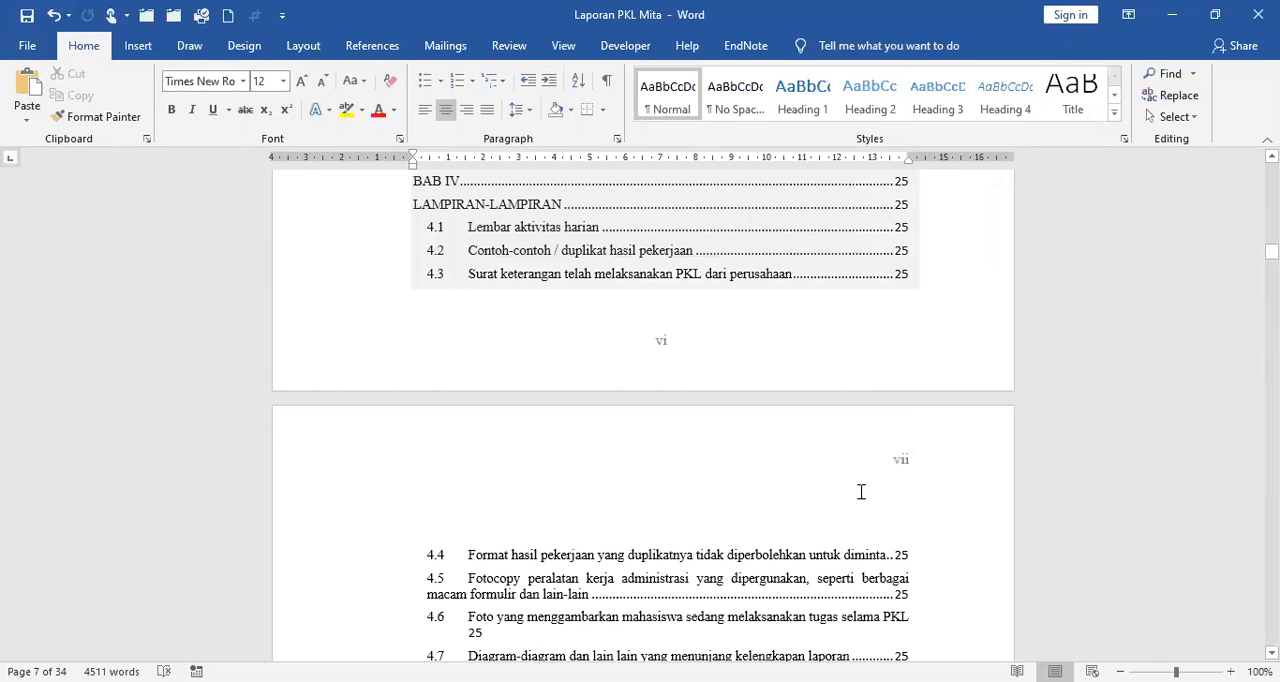
scroll(860, 490, down, 3)
scroll(853, 487, down, 20)
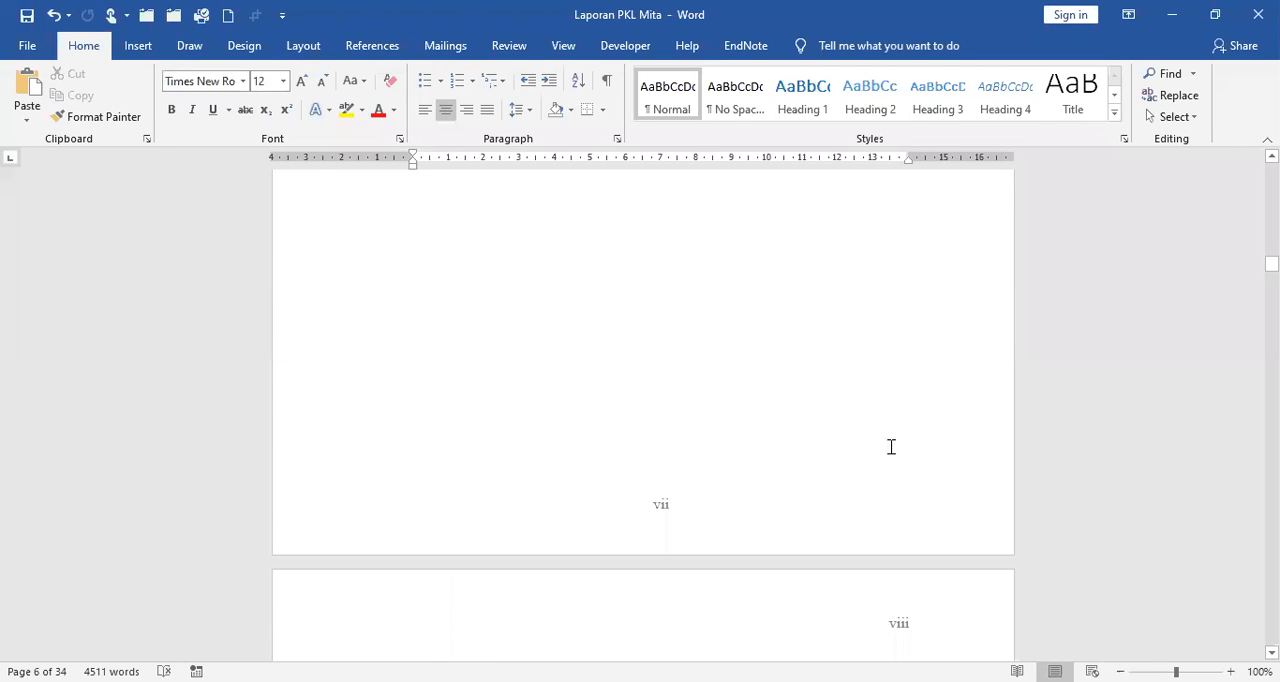
scroll(891, 447, down, 5)
scroll(891, 450, down, 20)
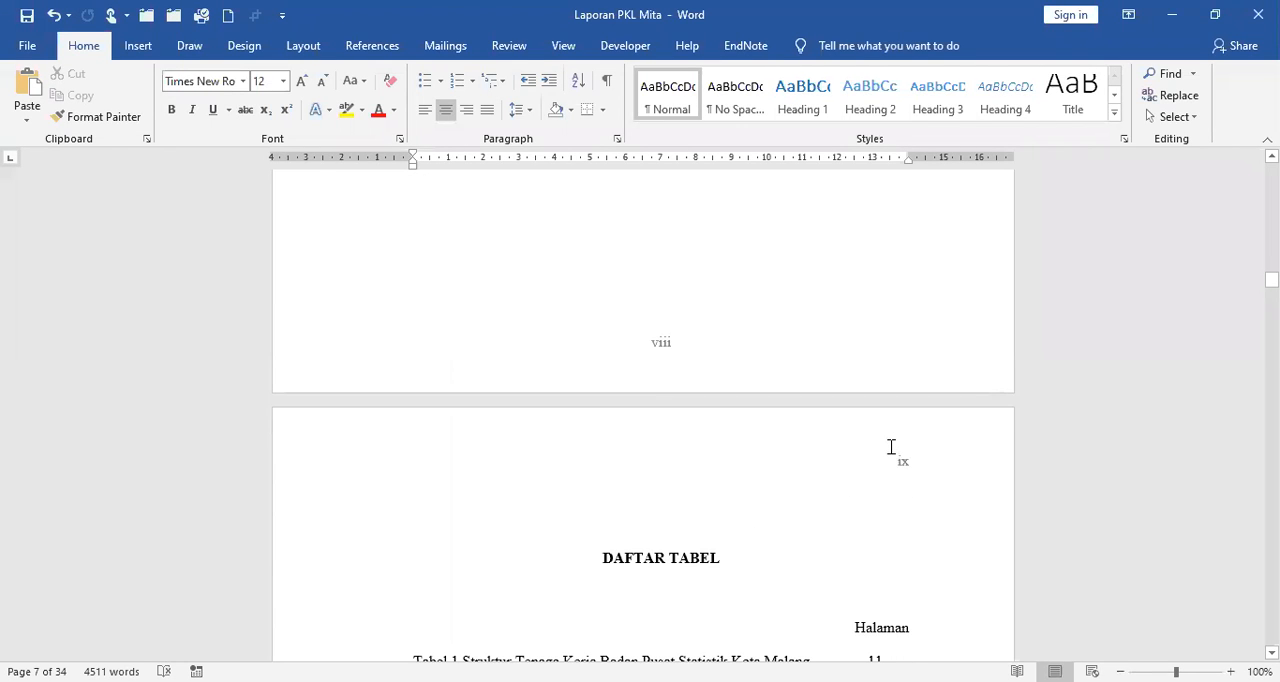
scroll(889, 447, down, 10)
scroll(887, 439, down, 5)
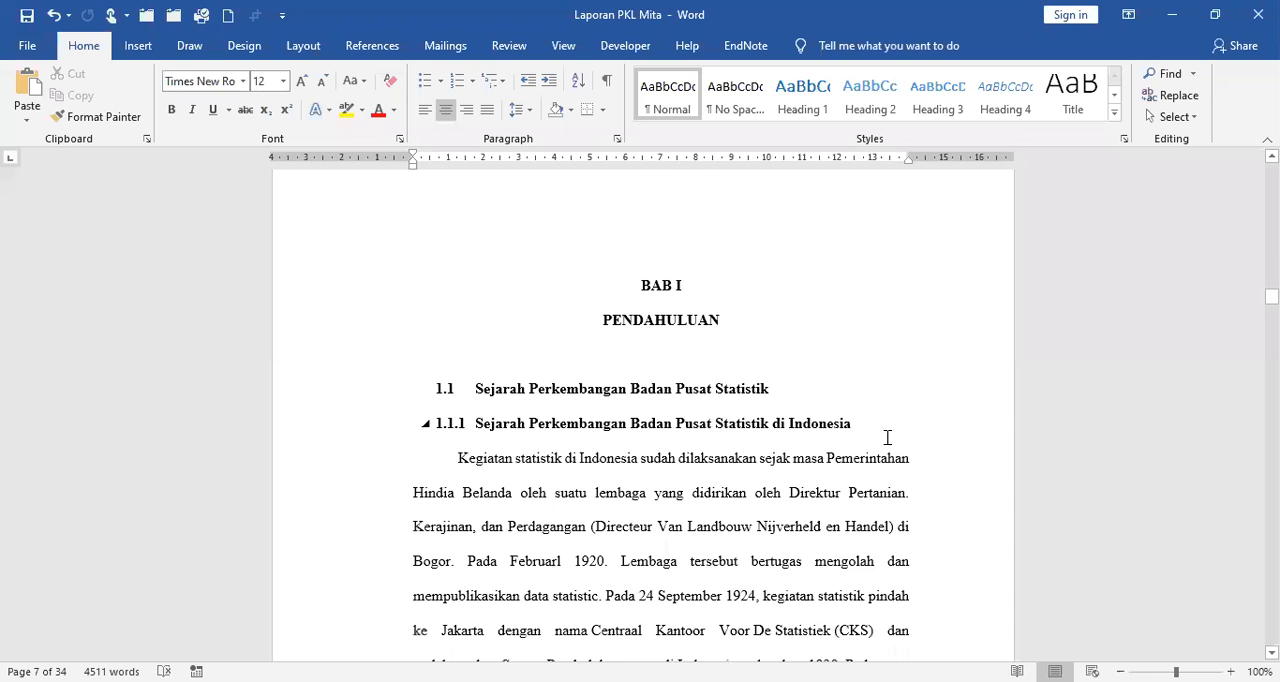
scroll(887, 437, up, 3)
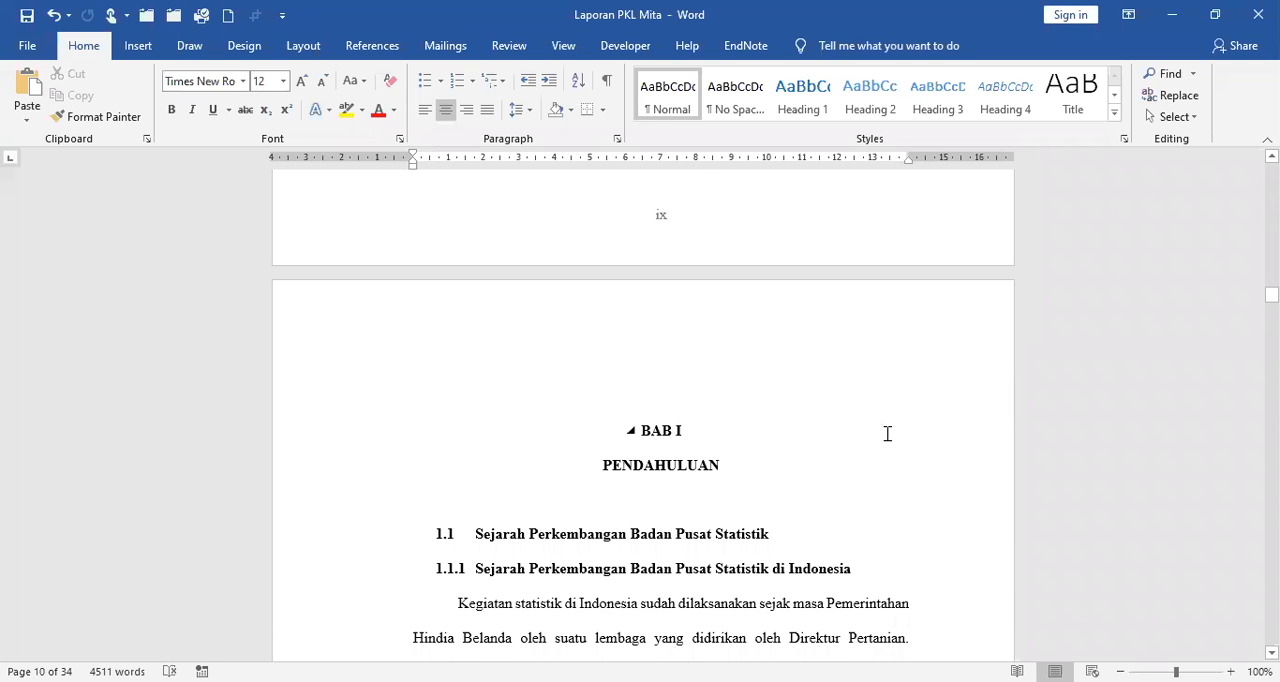
scroll(887, 433, down, 15)
scroll(887, 433, up, 15)
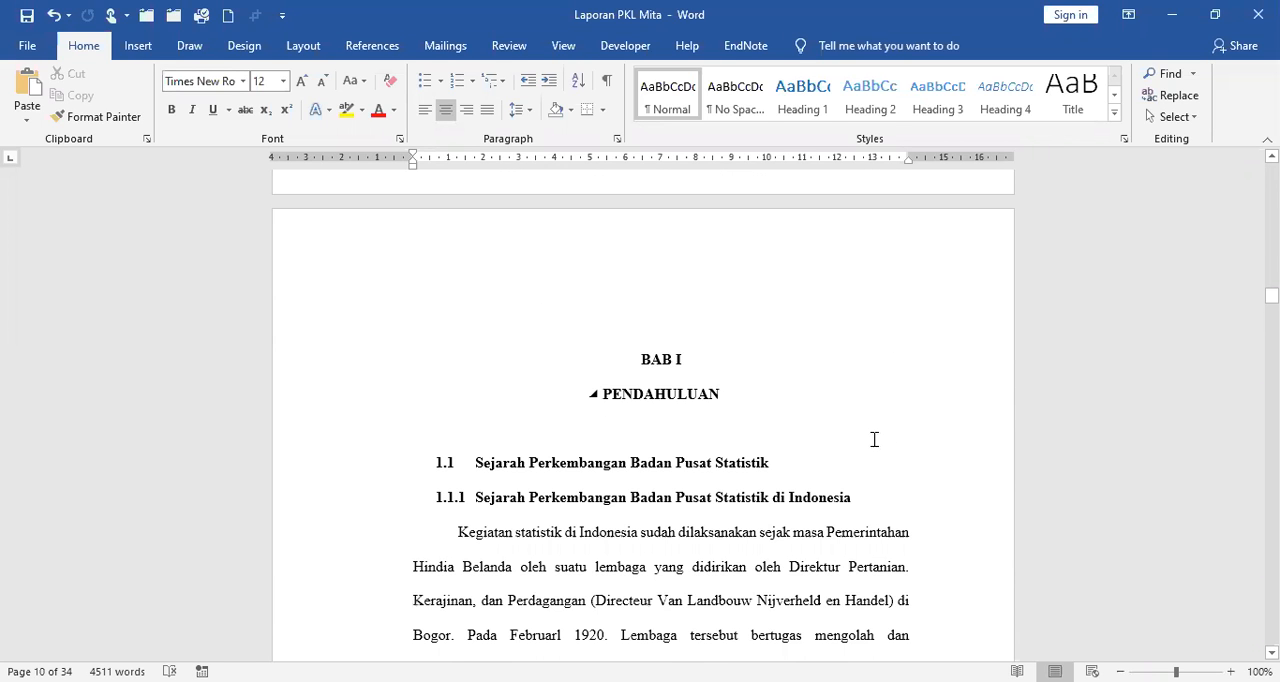
scroll(871, 437, down, 15)
scroll(829, 386, down, 6)
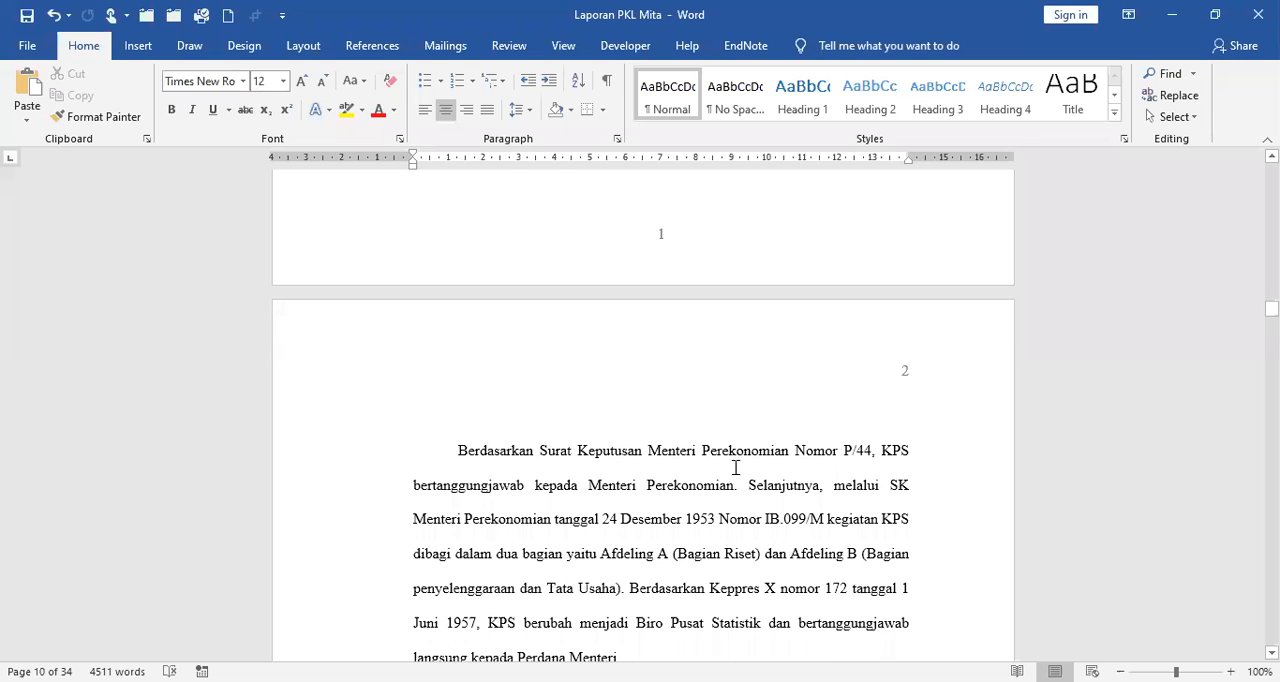
Open the Section 2 header on the page after the BAB I opening page and unlink it from the previous section.
click(773, 519)
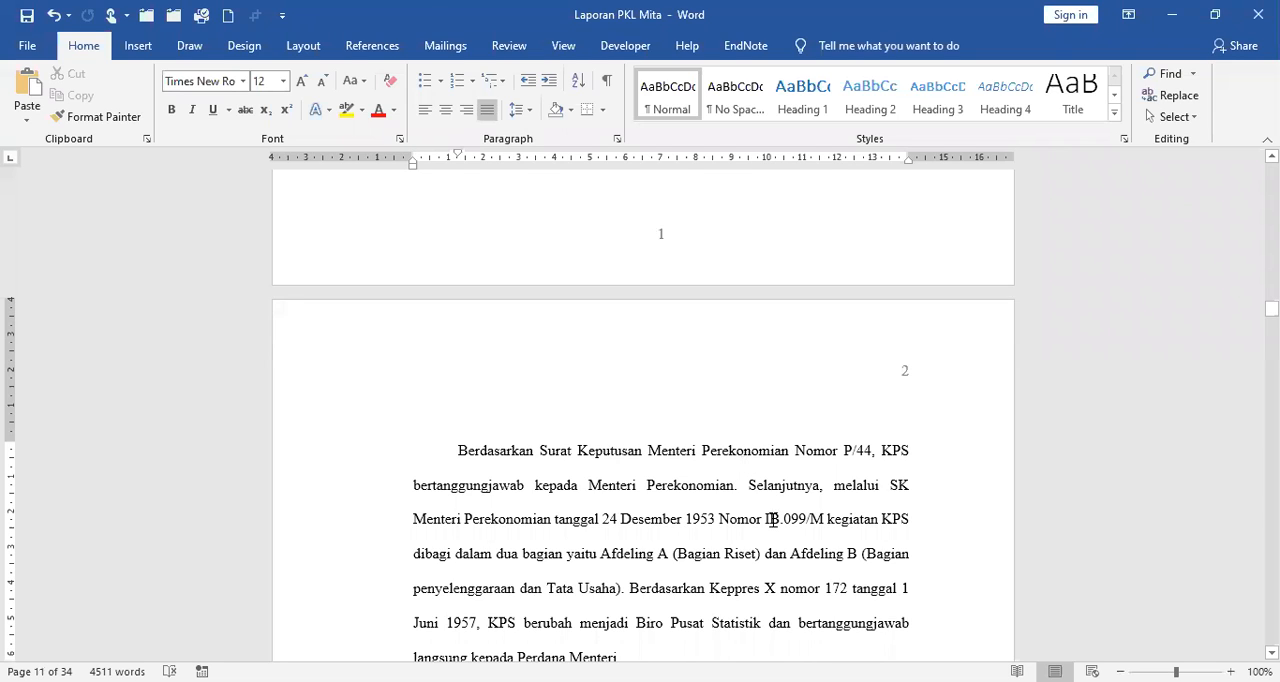
click(138, 50)
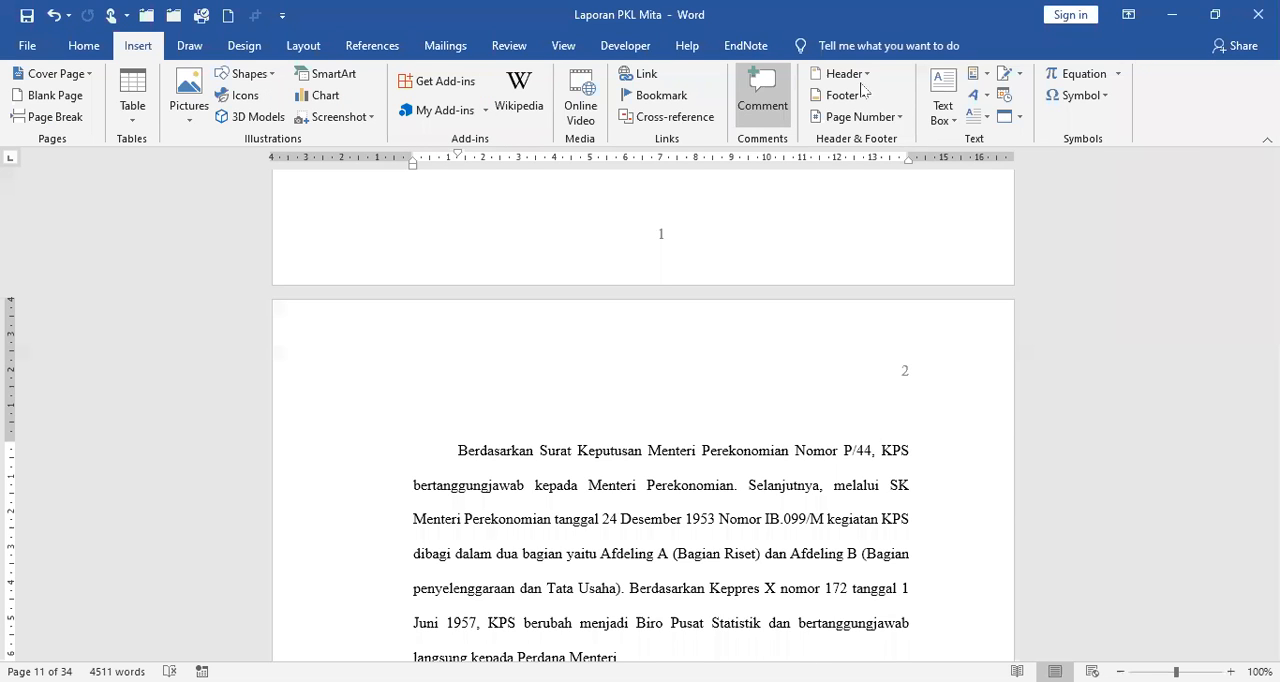
click(858, 76)
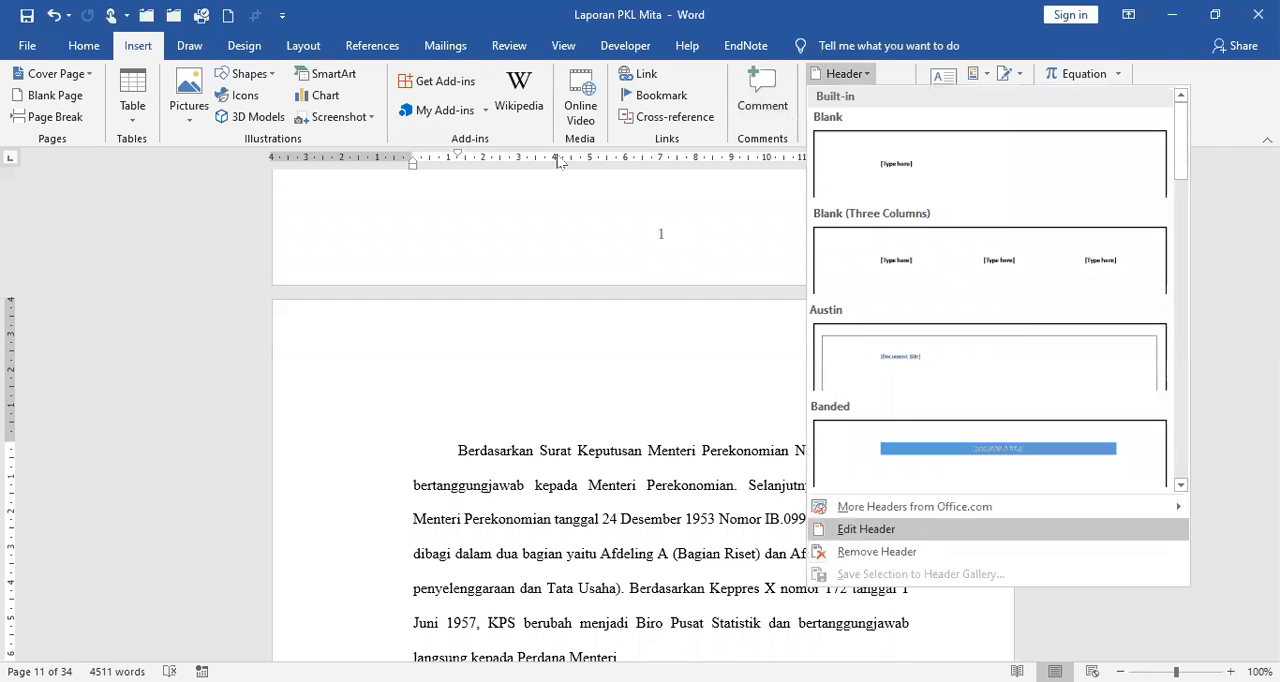
key(Return)
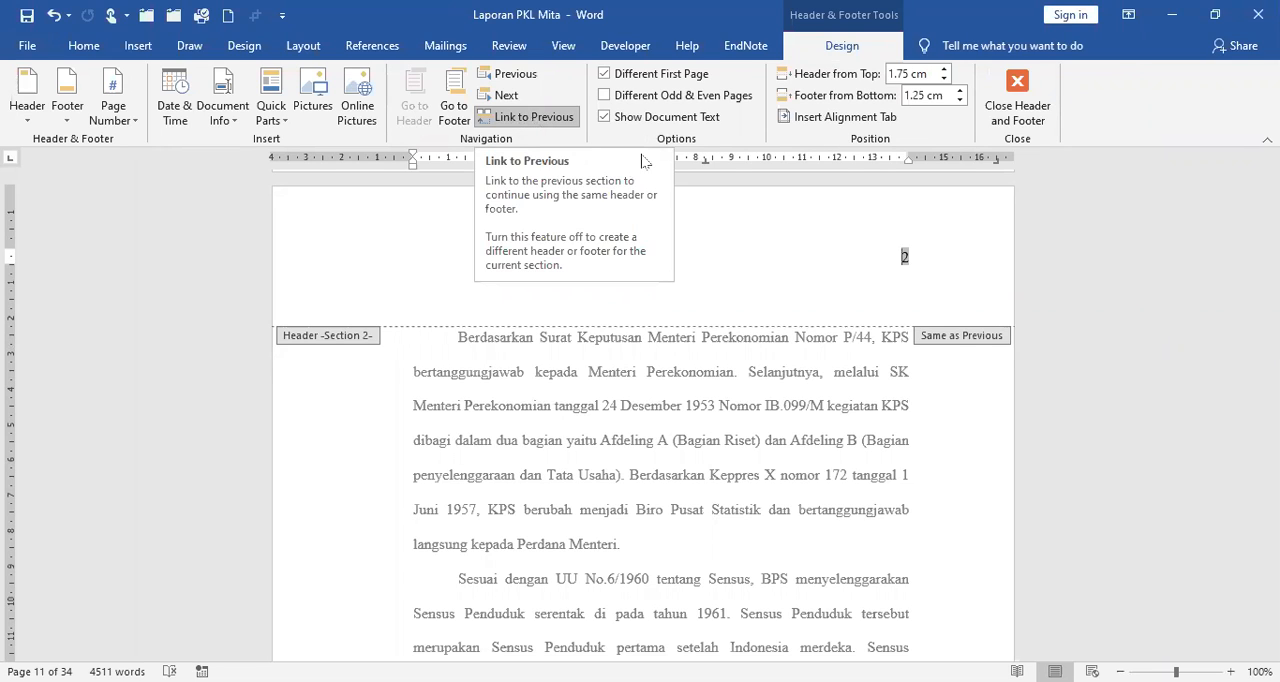
click(531, 119)
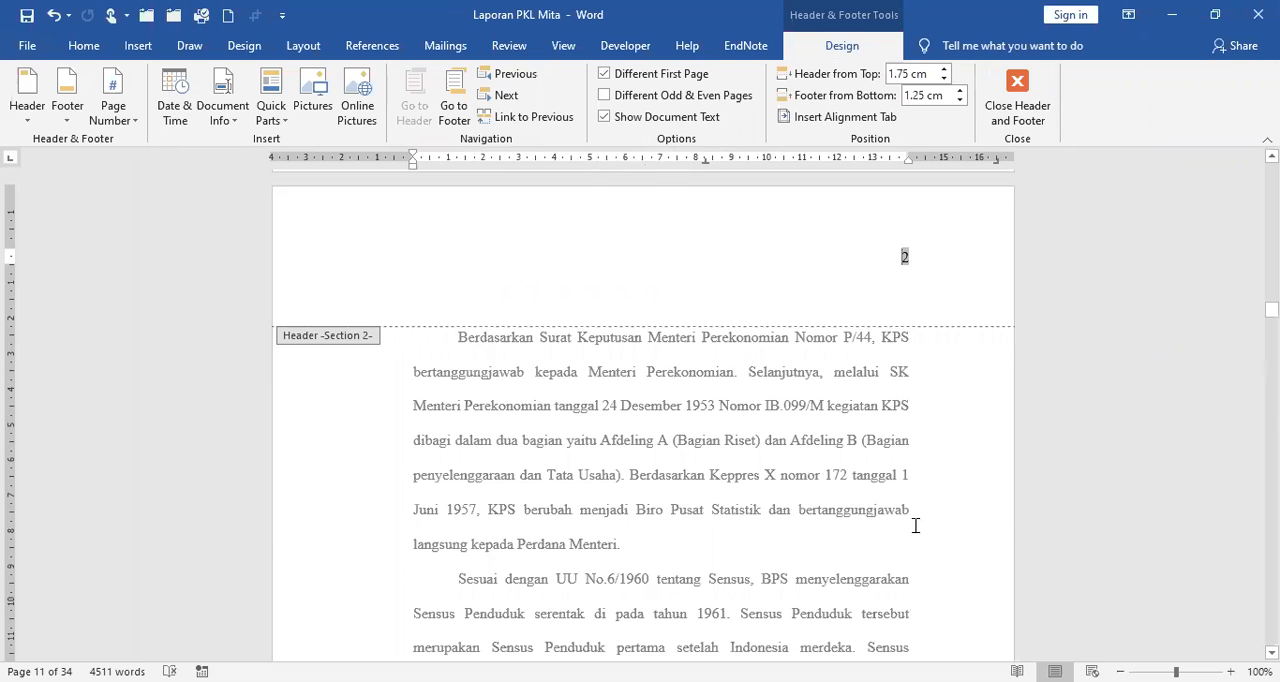
Delete the Roman page number from the Section 1 header on the DAFTAR TABEL page.
scroll(914, 523, up, 5)
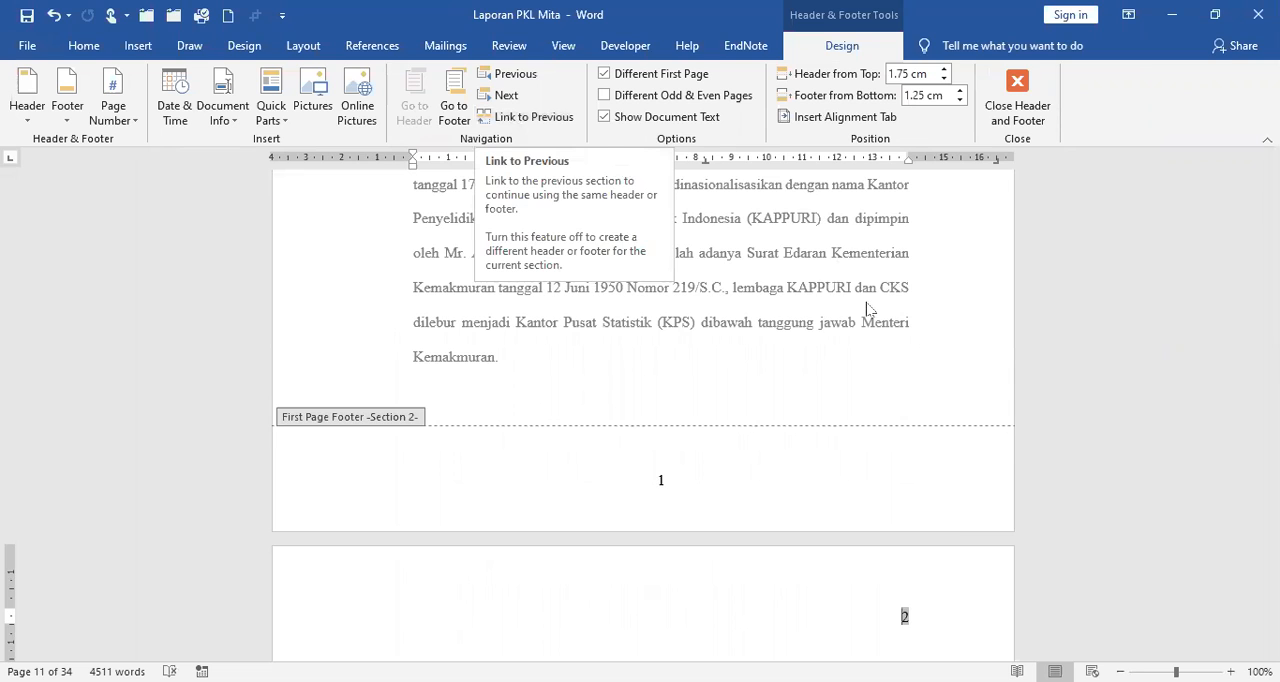
scroll(868, 310, down, 5)
scroll(866, 309, up, 15)
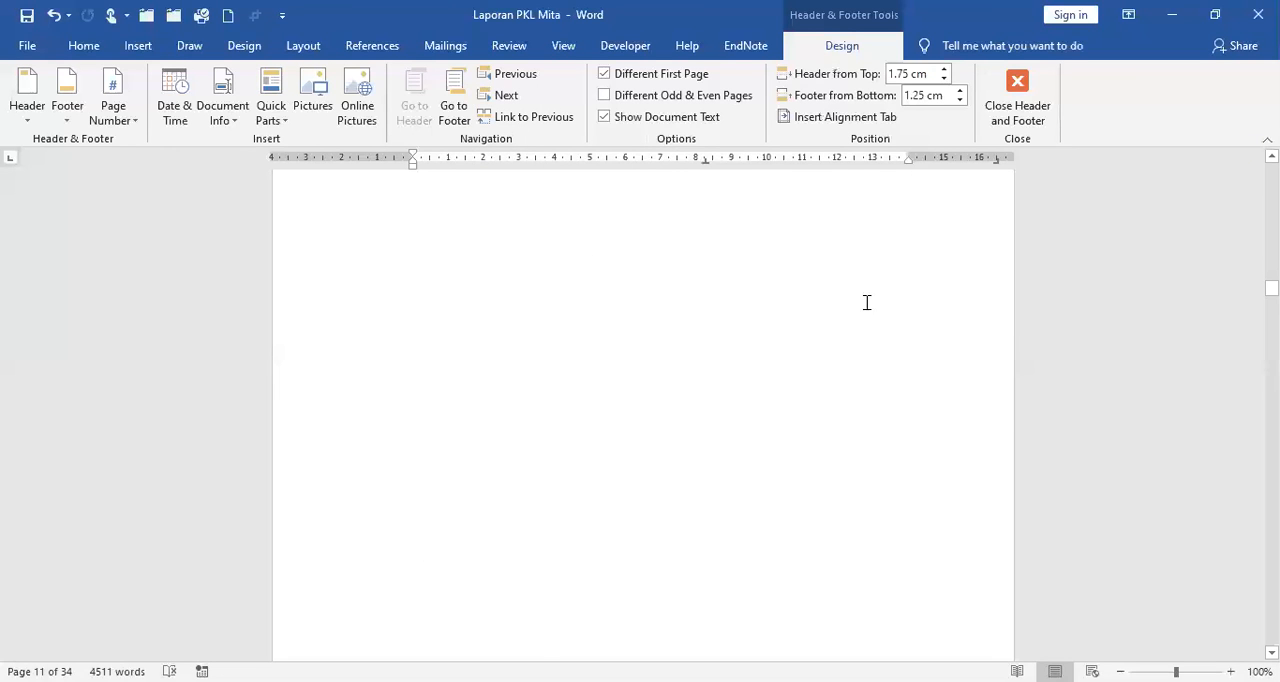
scroll(937, 392, up, 1)
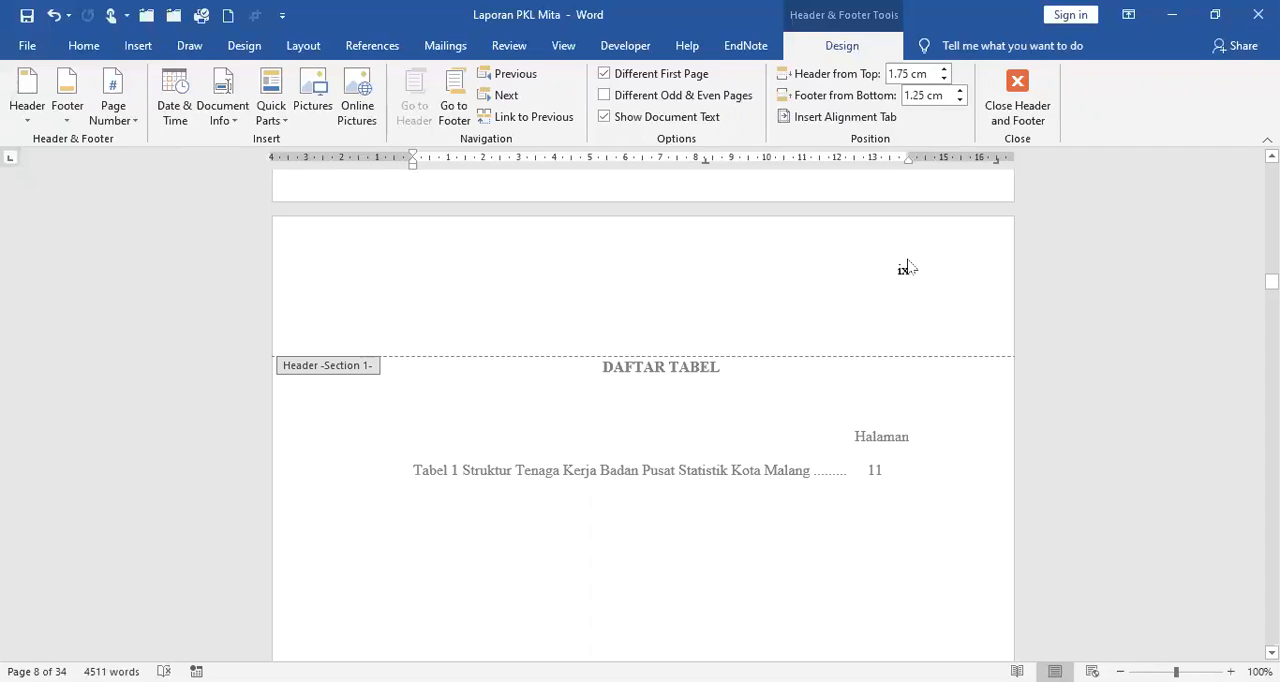
double_click(903, 270)
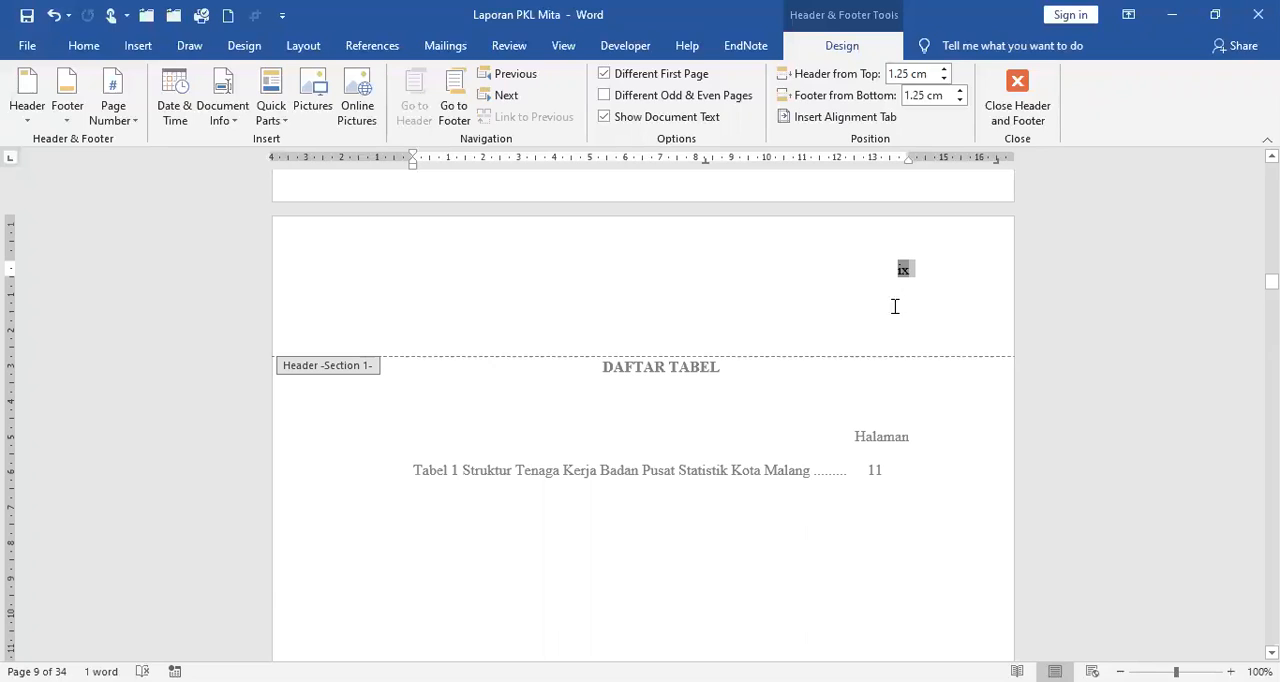
key(Delete)
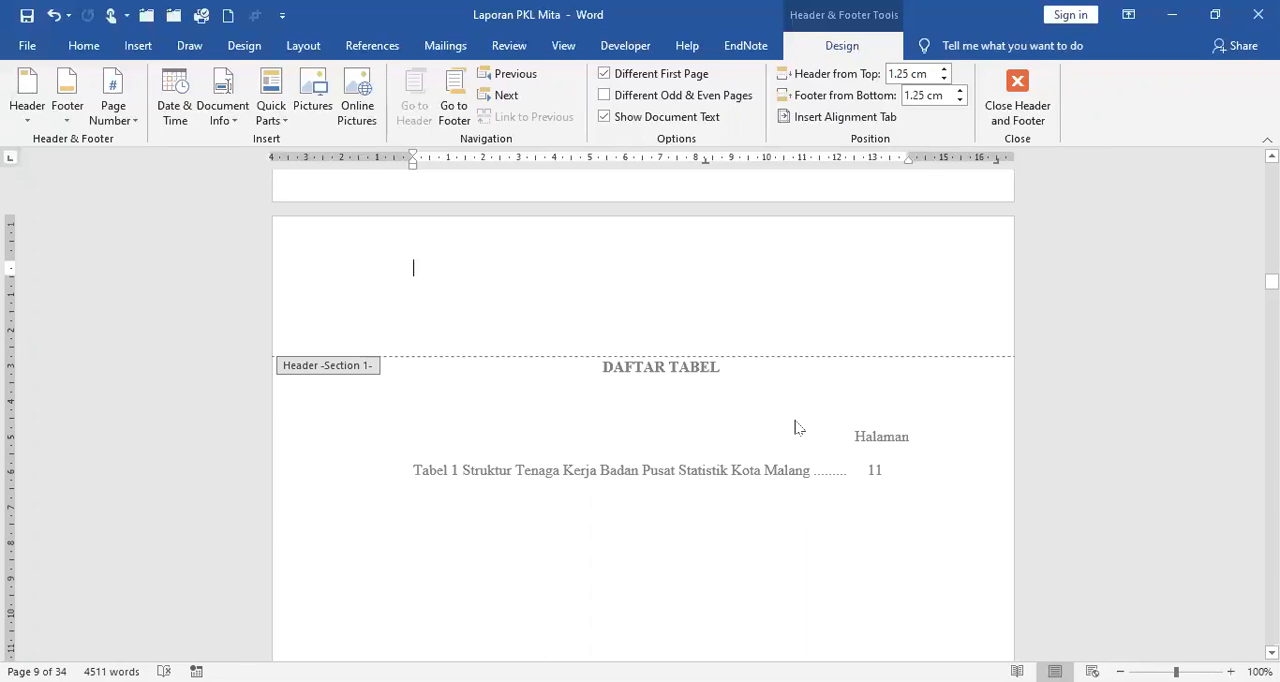
Check the page numbers around the start of BAB I and leave header and footer editing.
scroll(798, 428, down, 2)
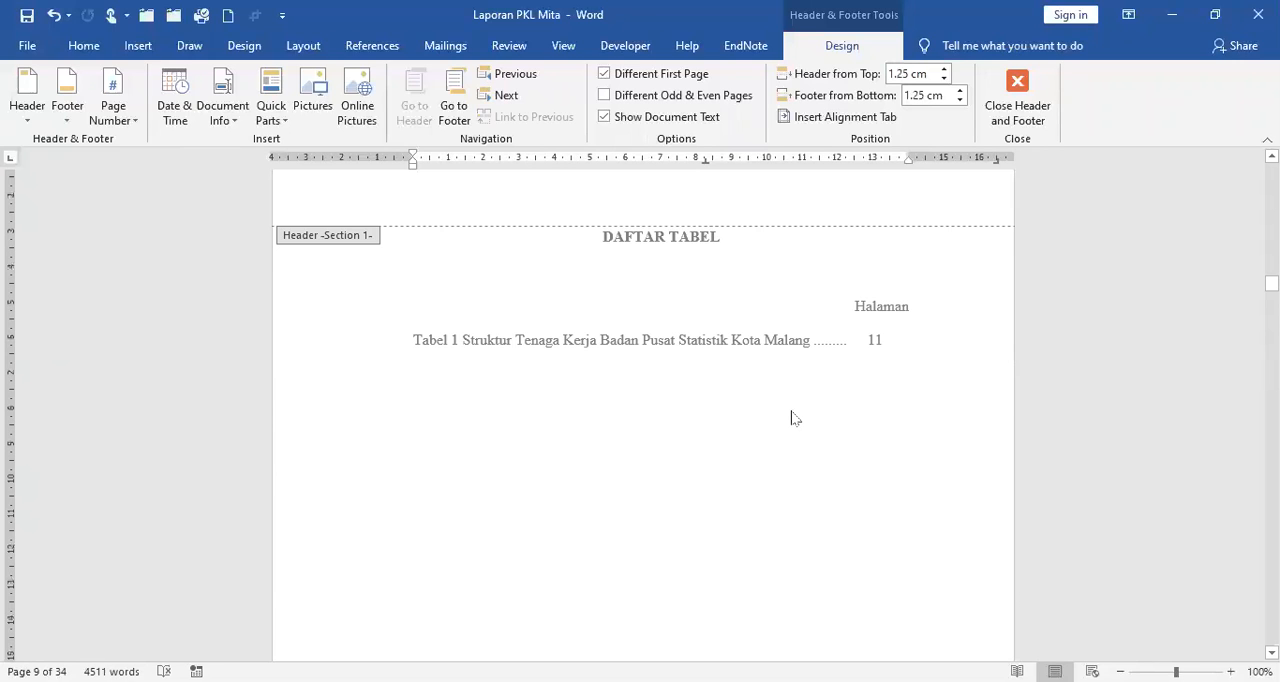
scroll(795, 422, down, 10)
scroll(795, 416, down, 8)
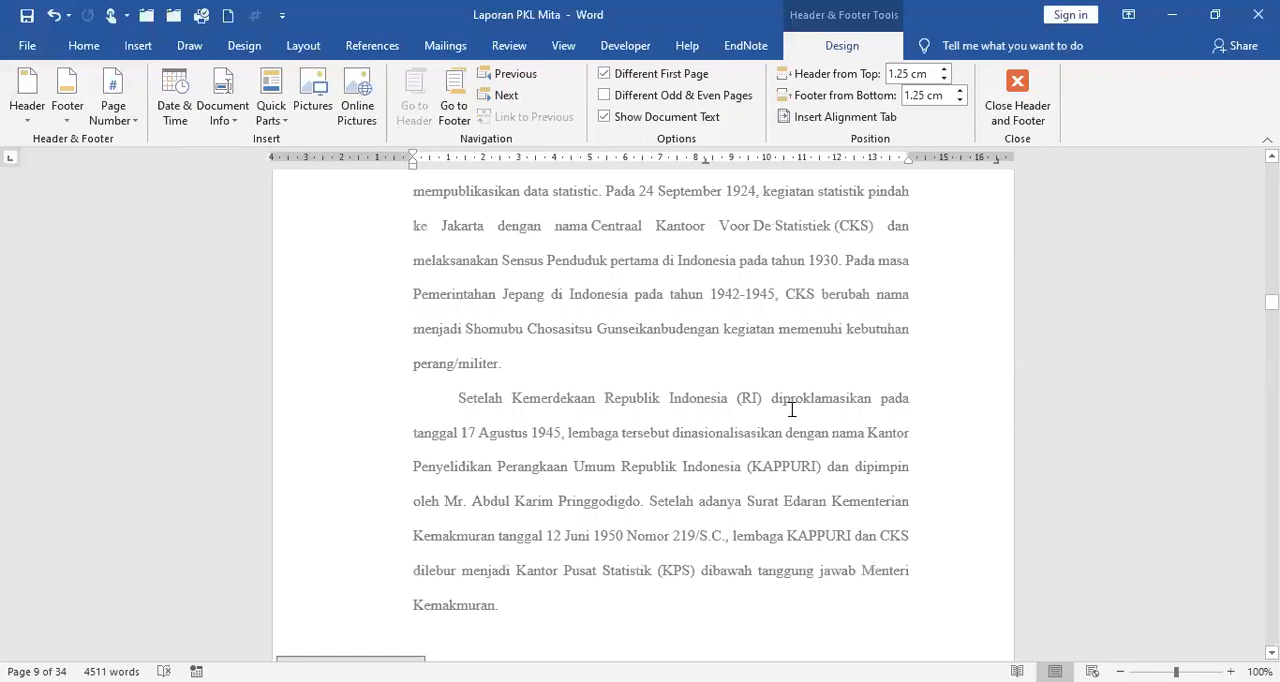
scroll(797, 330, down, 5)
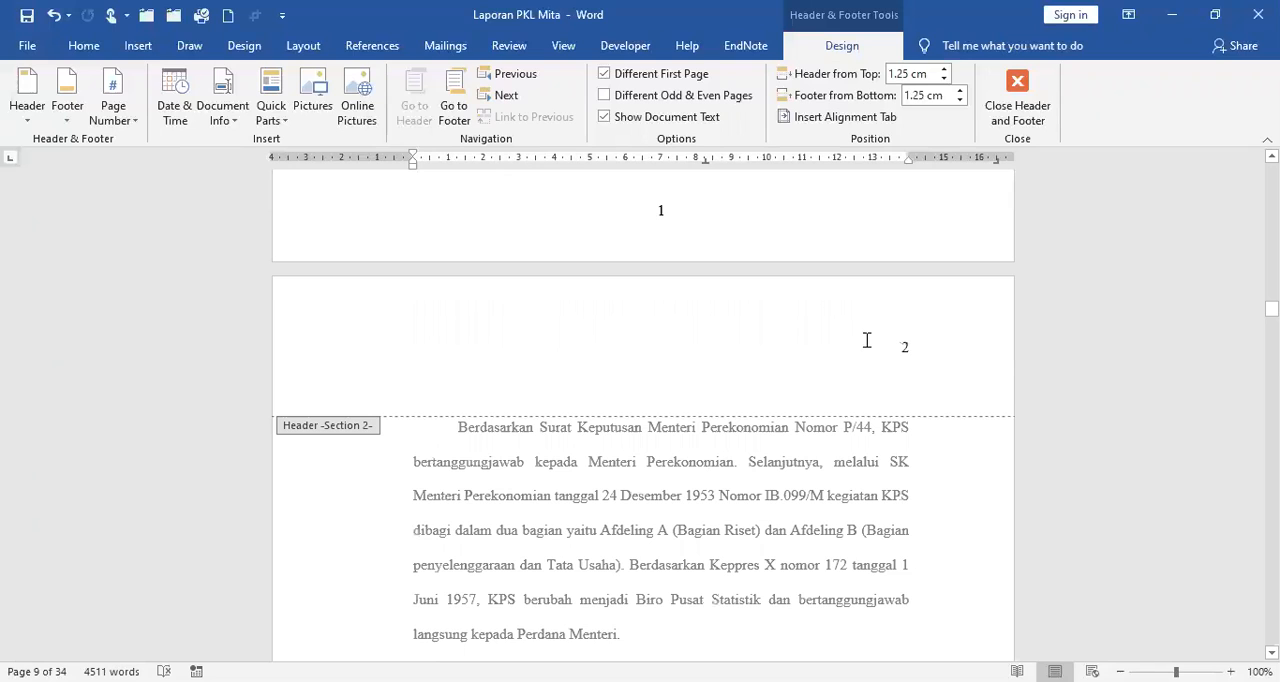
scroll(868, 347, up, 1)
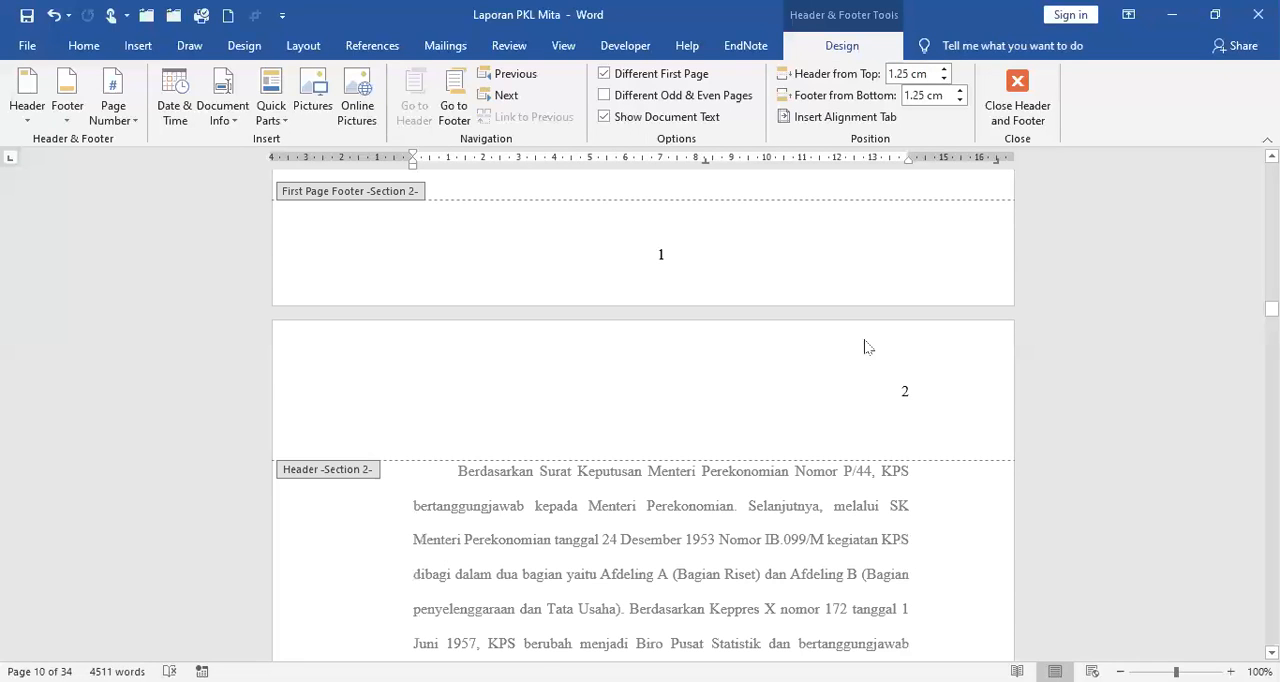
scroll(868, 347, up, 10)
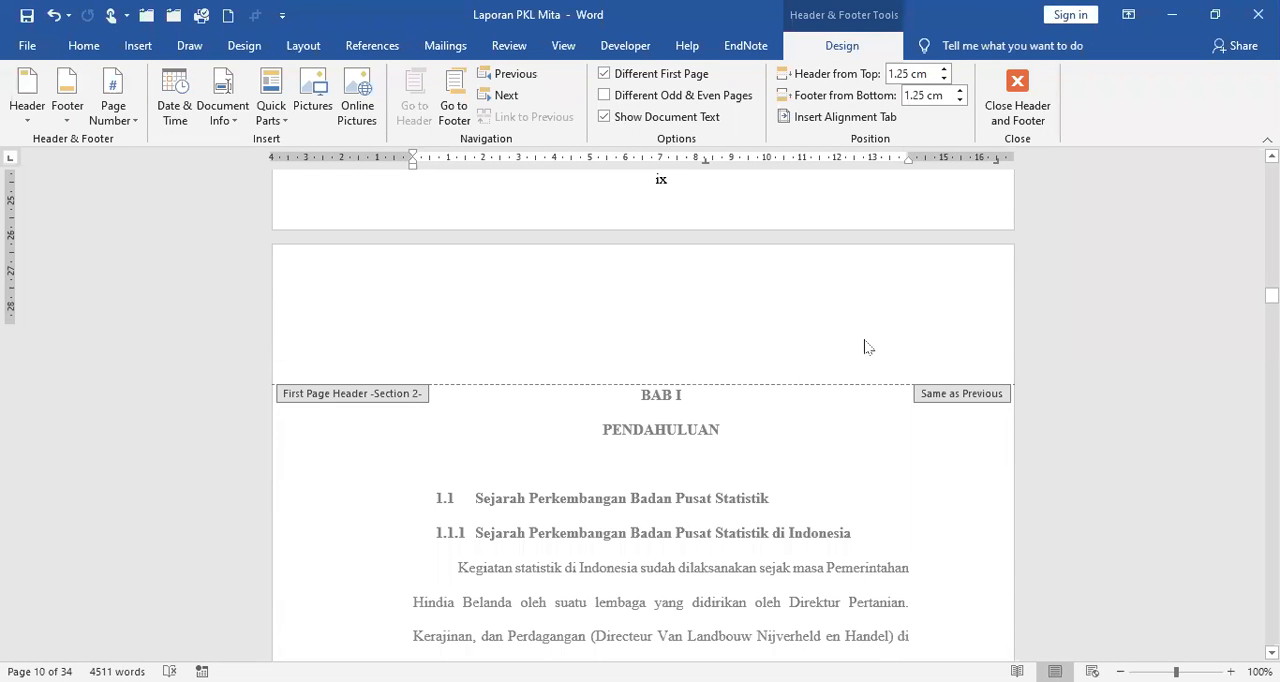
click(1024, 91)
click(1010, 106)
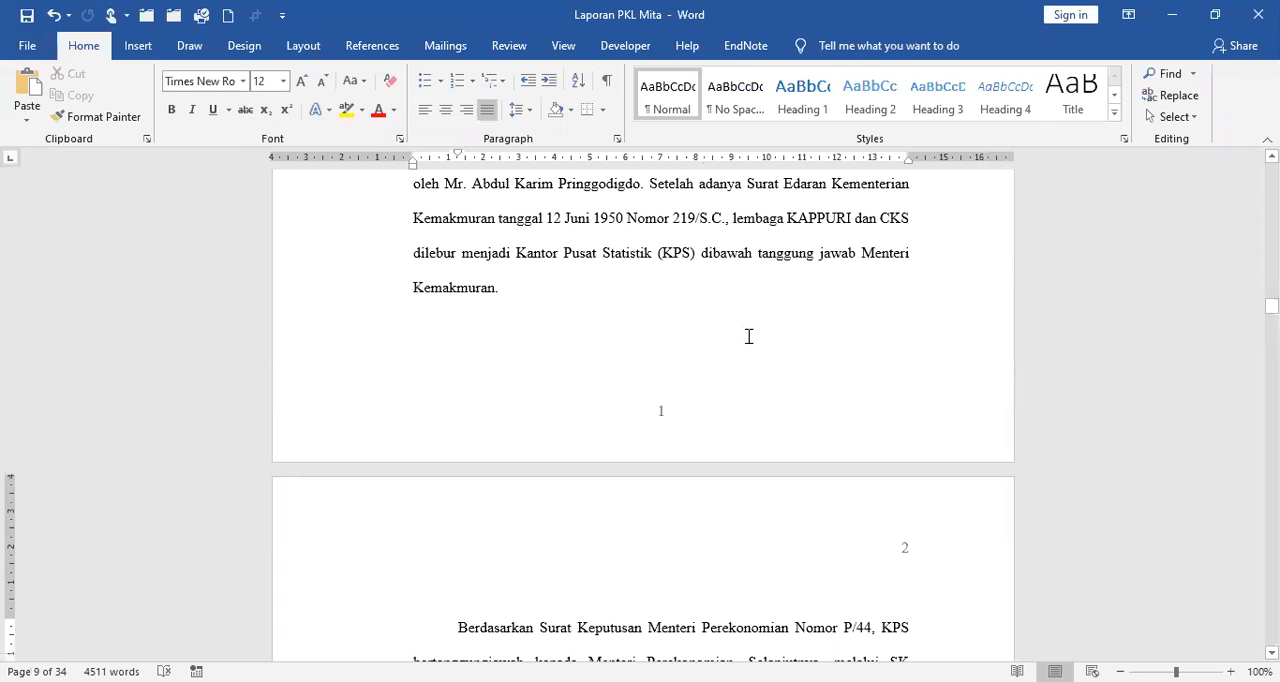
Examine the page numbers through the remaining BAB I pages up to the BAB II heading.
scroll(740, 330, down, 5)
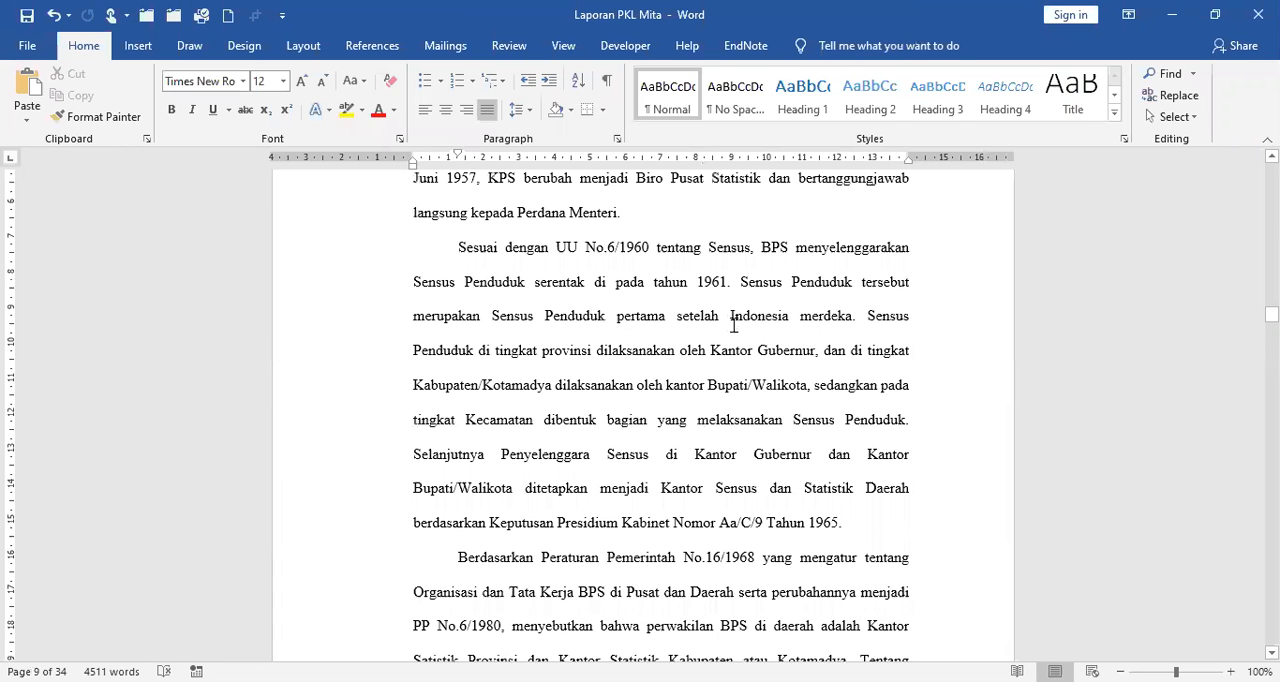
scroll(733, 325, down, 5)
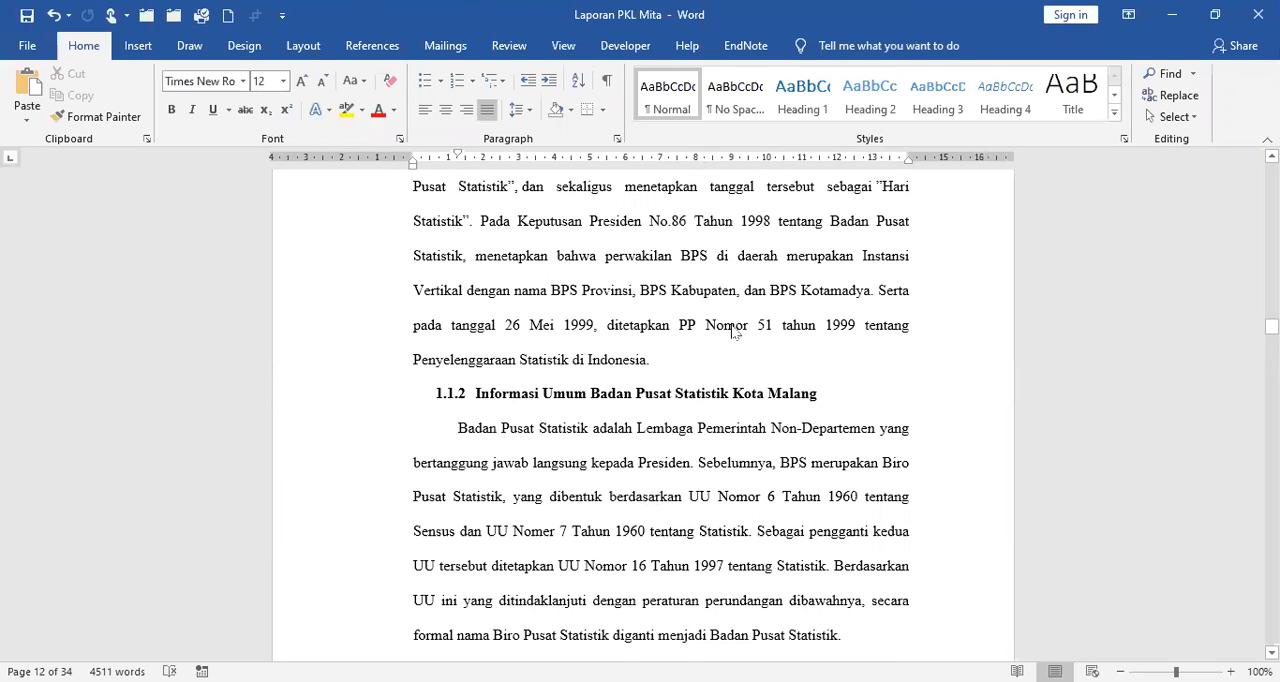
scroll(733, 333, down, 5)
scroll(731, 317, down, 5)
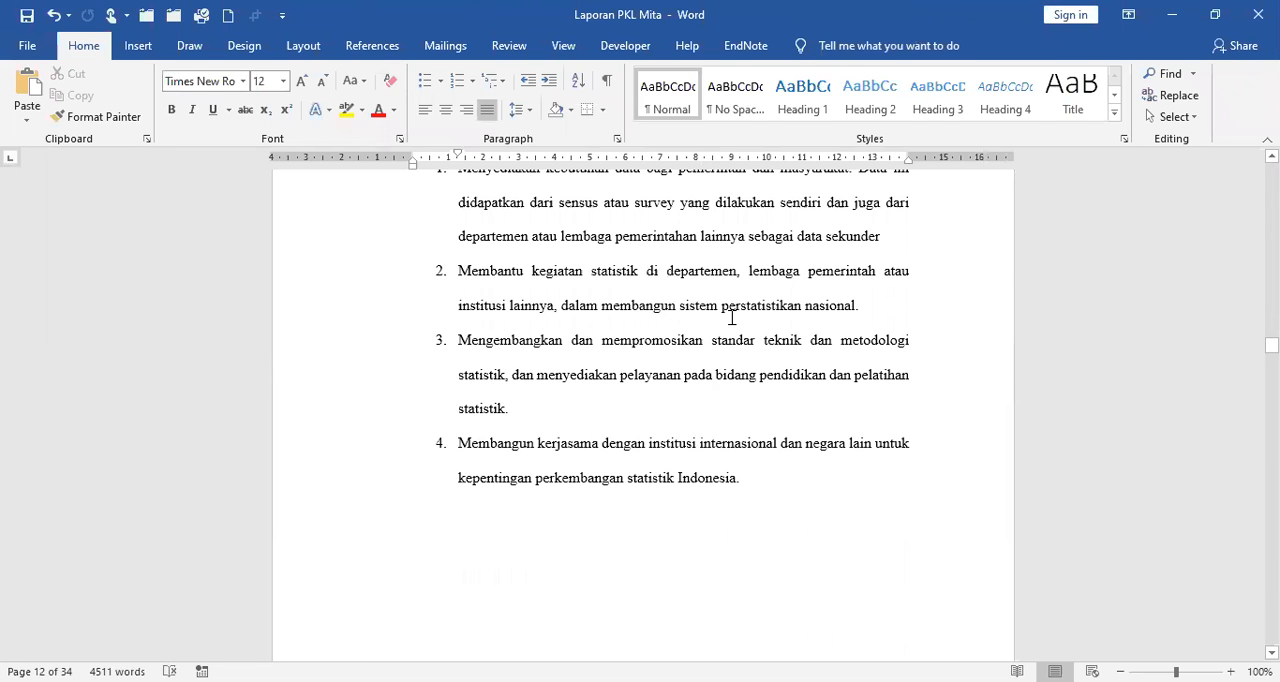
scroll(731, 317, down, 5)
scroll(730, 320, down, 5)
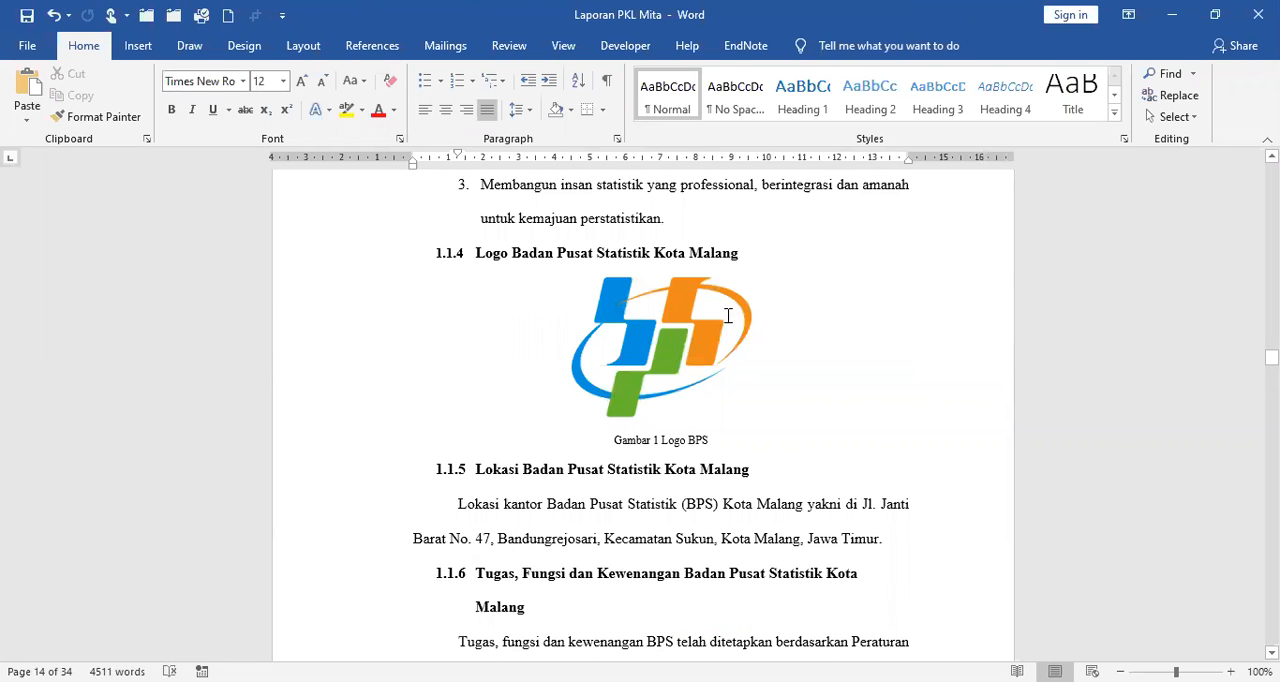
scroll(728, 315, down, 5)
scroll(728, 320, down, 5)
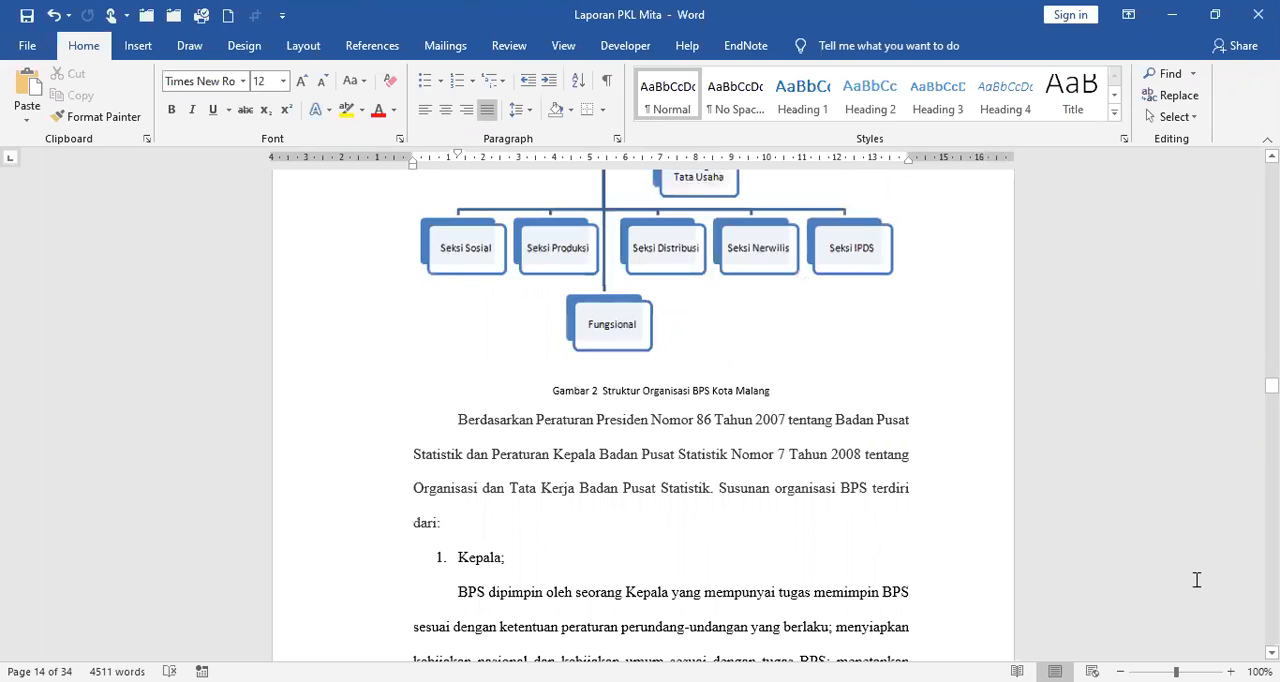
scroll(643, 410, down, 5)
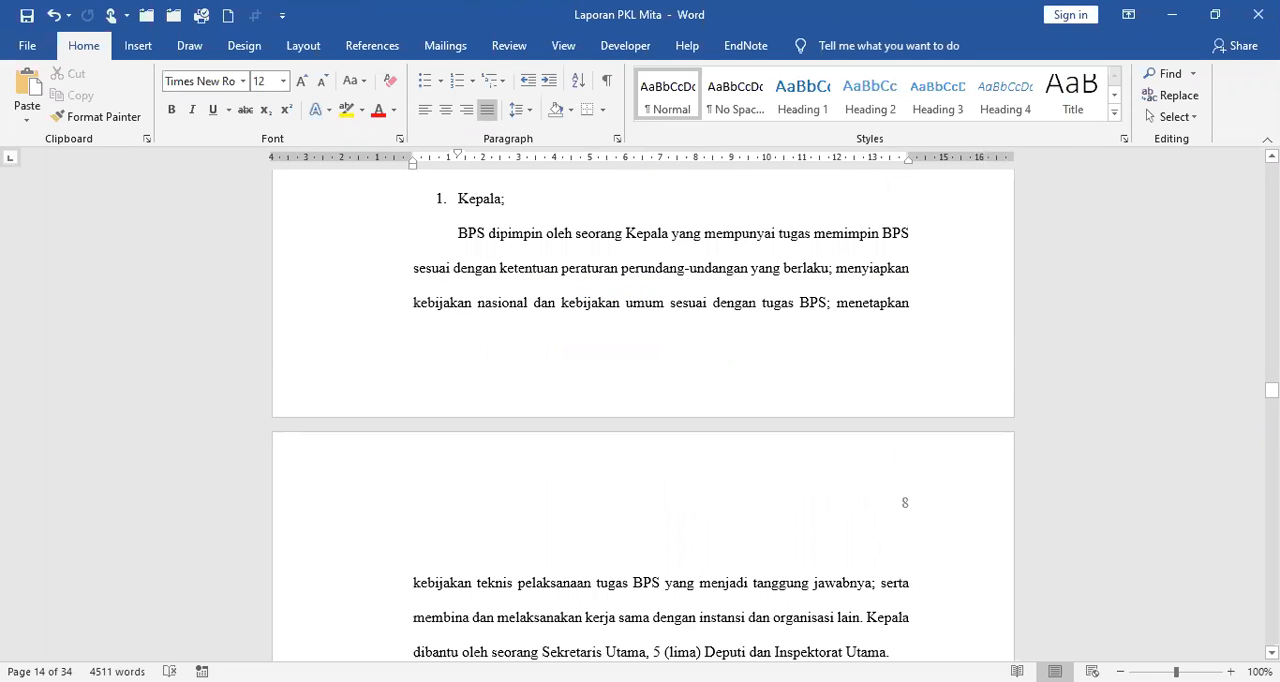
scroll(643, 410, down, 15)
scroll(643, 410, down, 10)
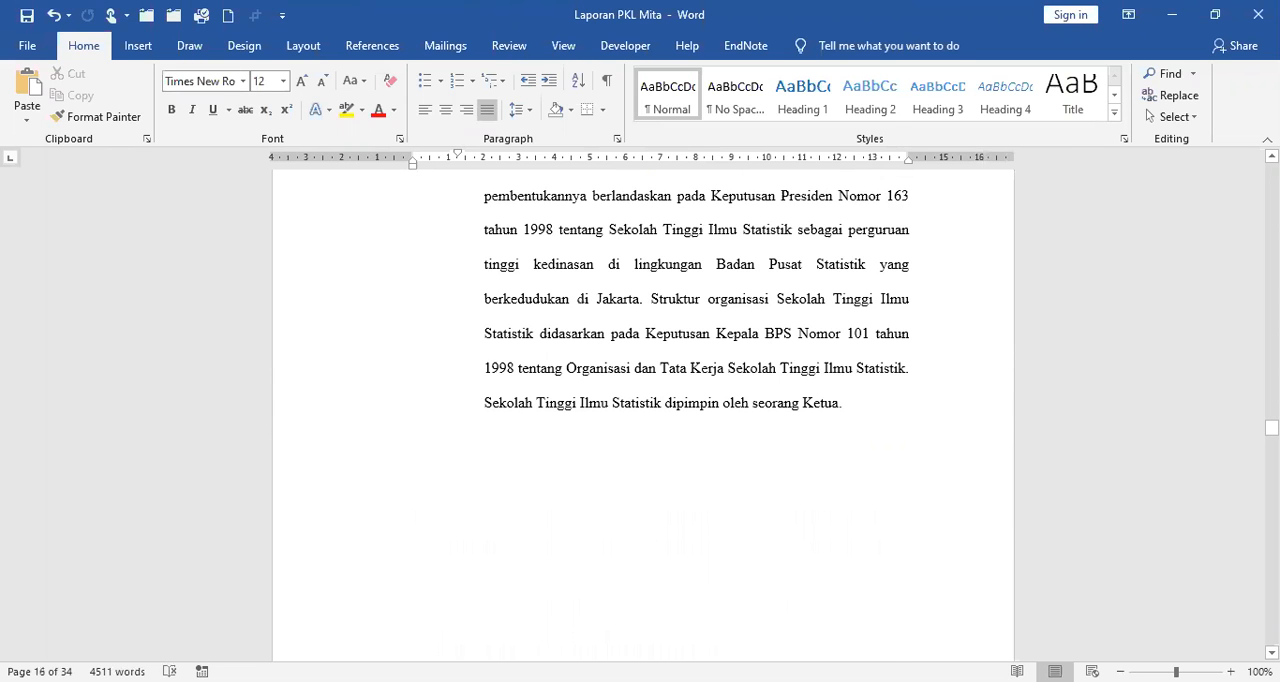
scroll(643, 410, down, 10)
scroll(643, 410, down, 10)
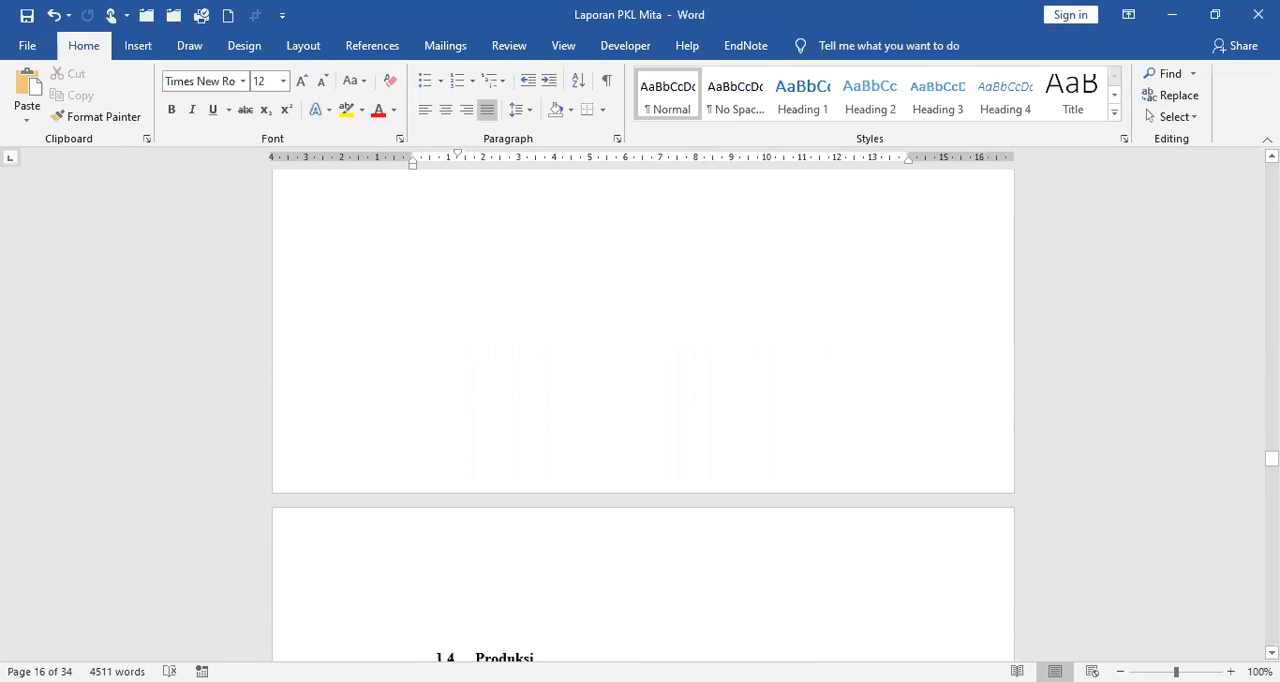
scroll(643, 410, down, 10)
scroll(643, 410, down, 10)
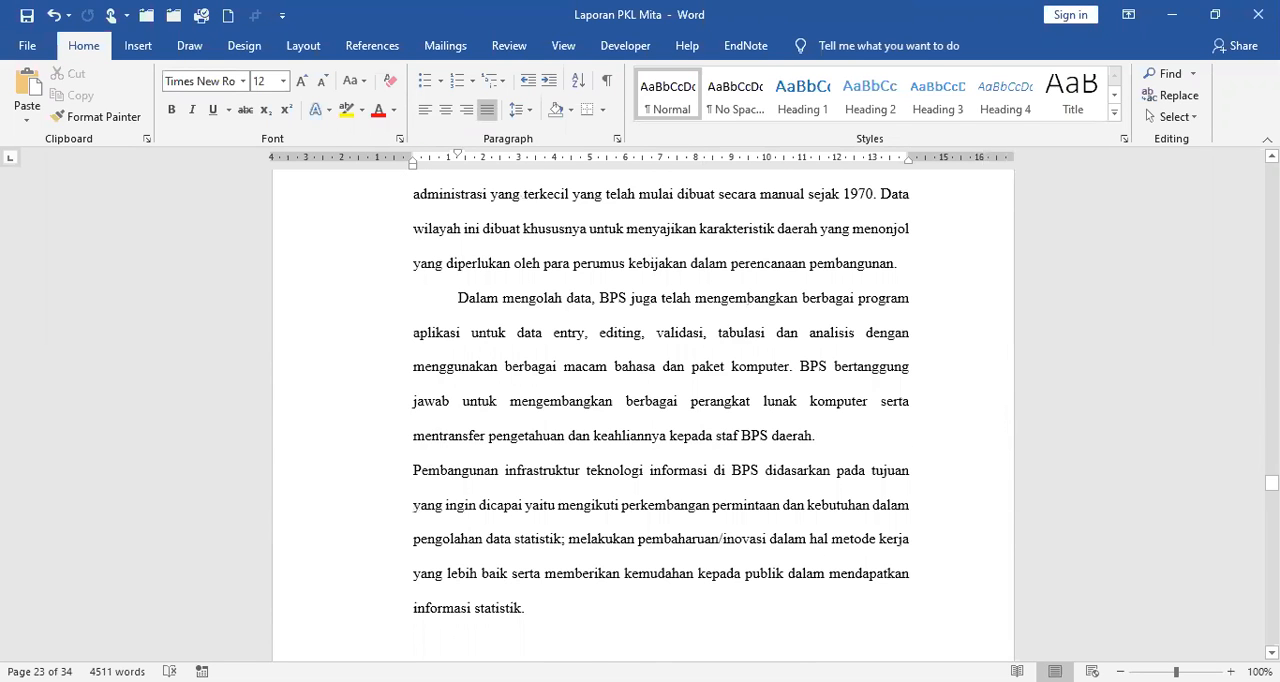
scroll(643, 410, down, 8)
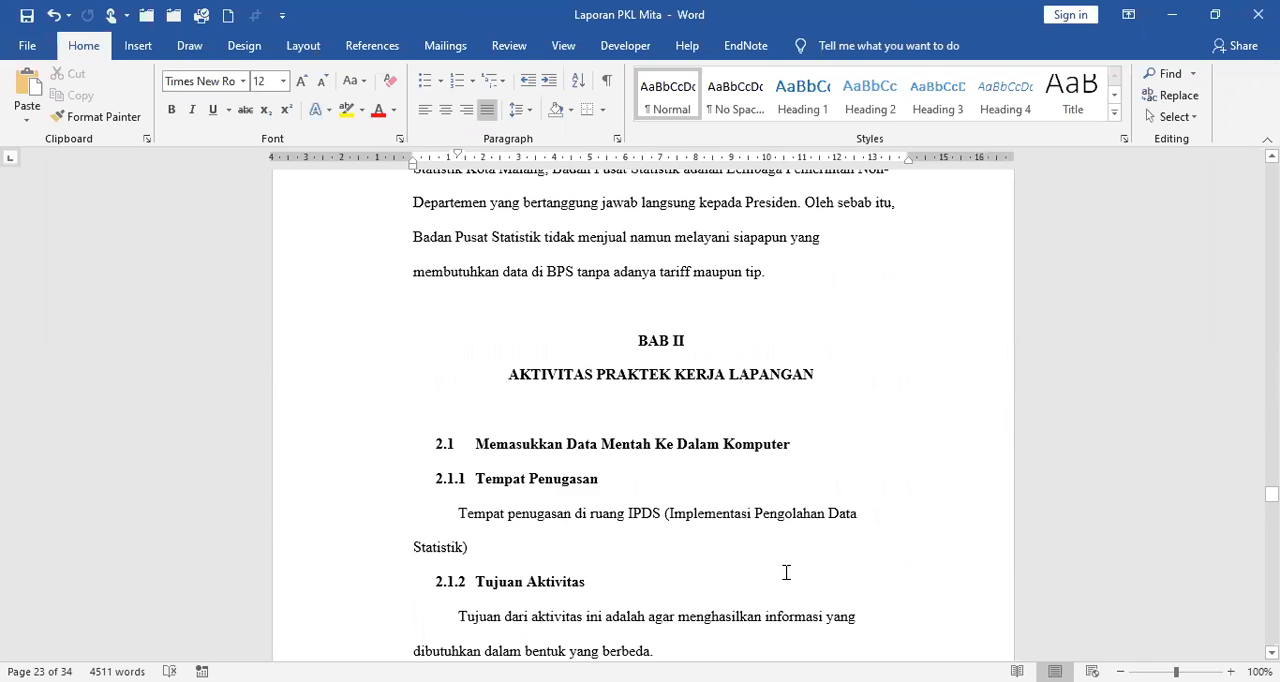
Insert a Next Page section break directly before the BAB II heading, after section 1.5 Pemasaran.
scroll(768, 553, up, 2)
scroll(751, 492, up, 1)
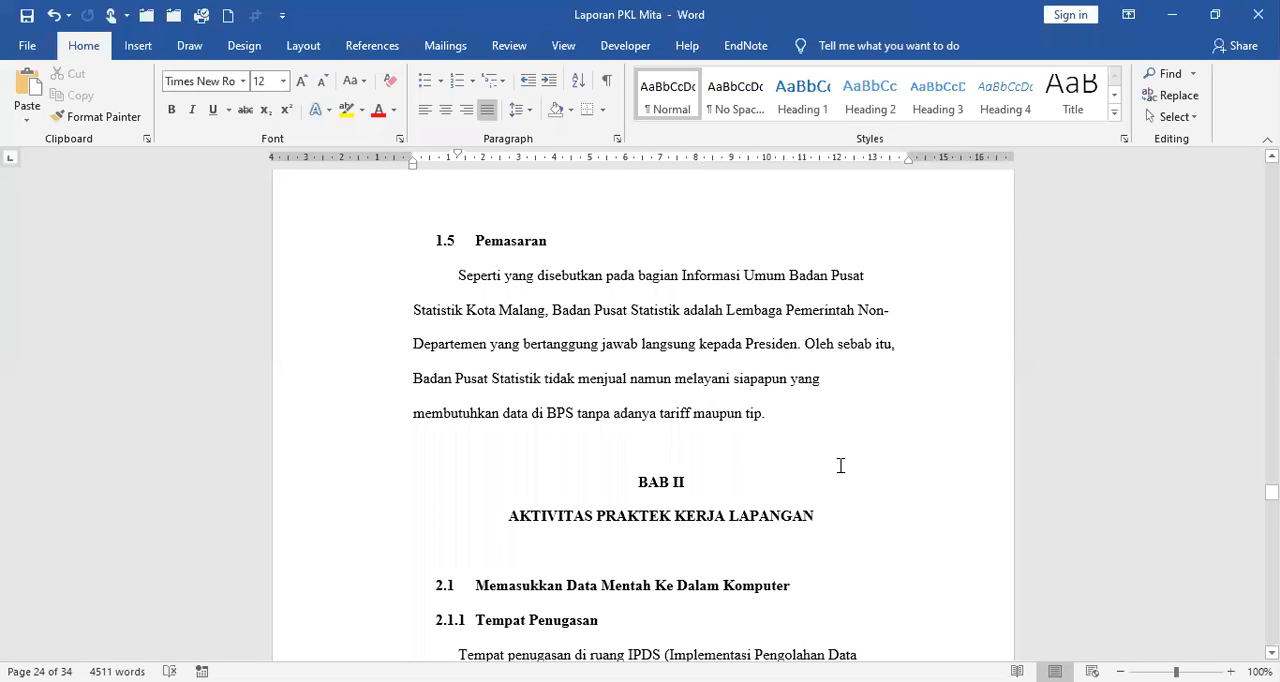
scroll(840, 468, up, 3)
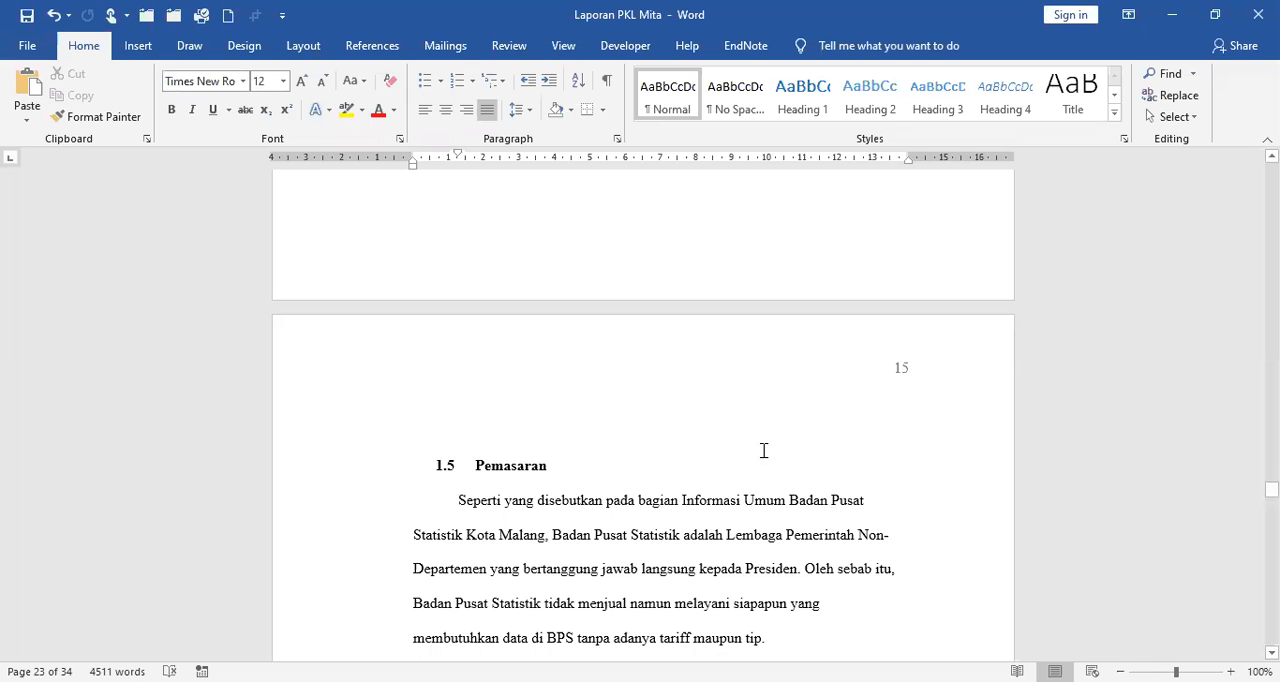
scroll(763, 451, down, 3)
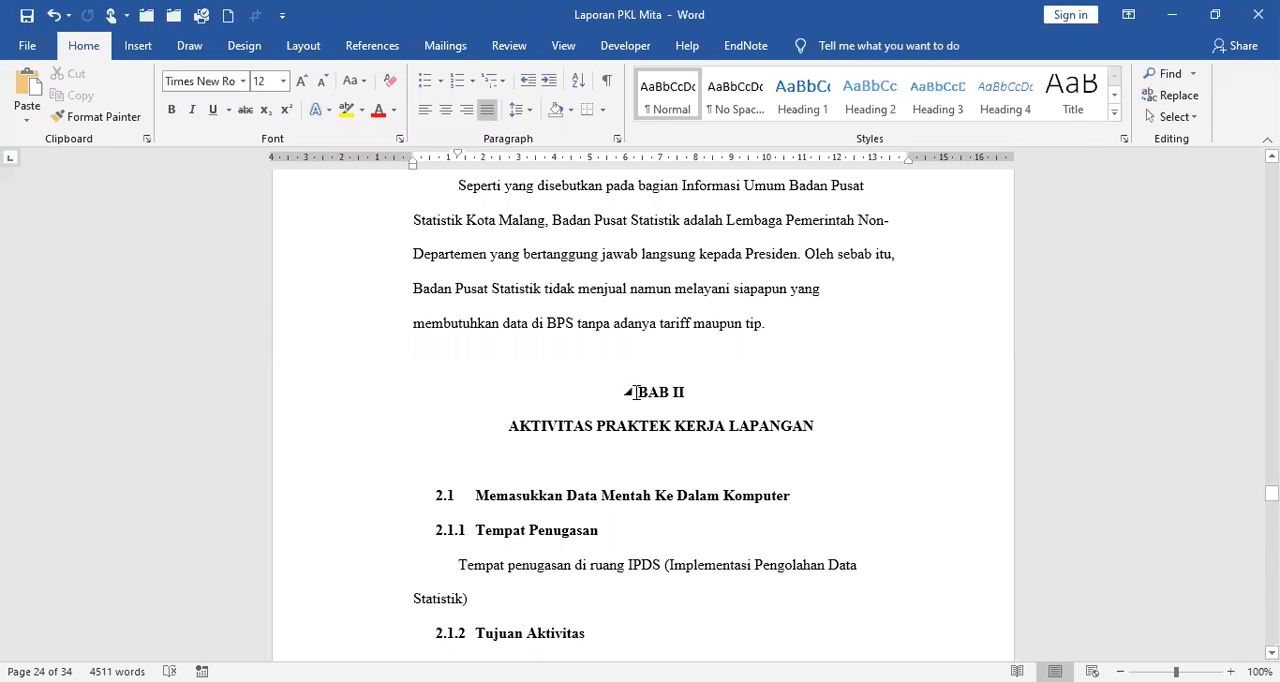
click(772, 416)
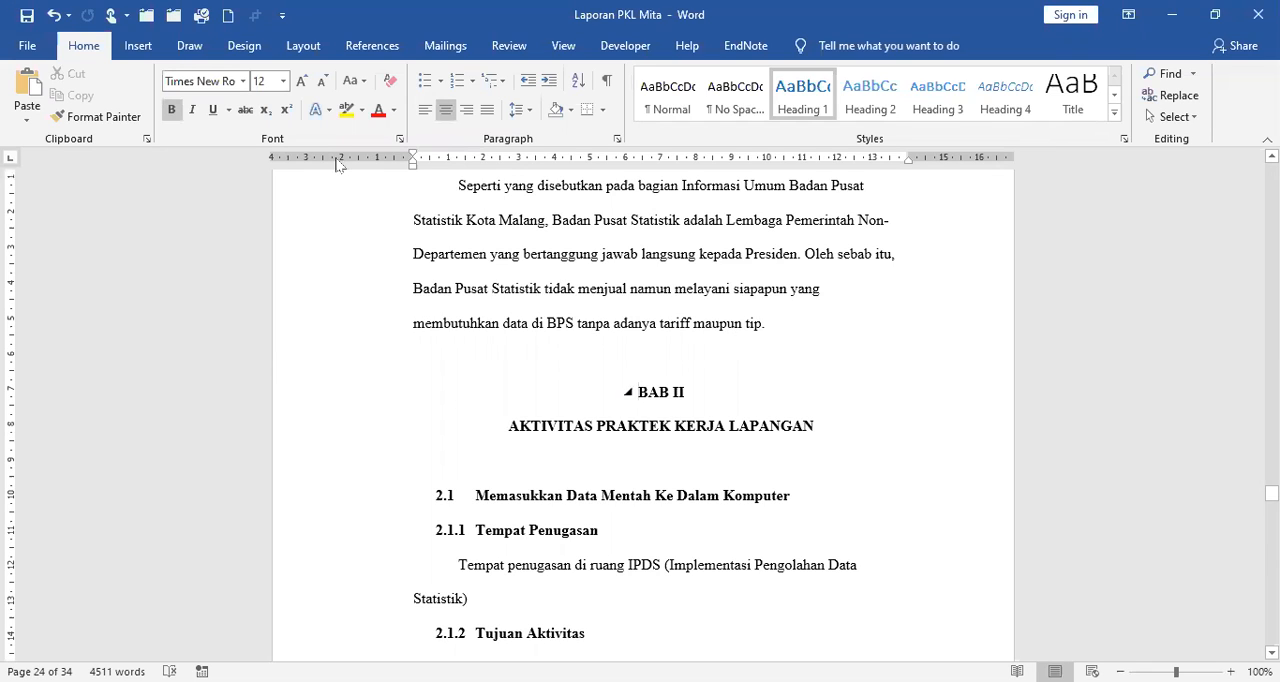
click(303, 46)
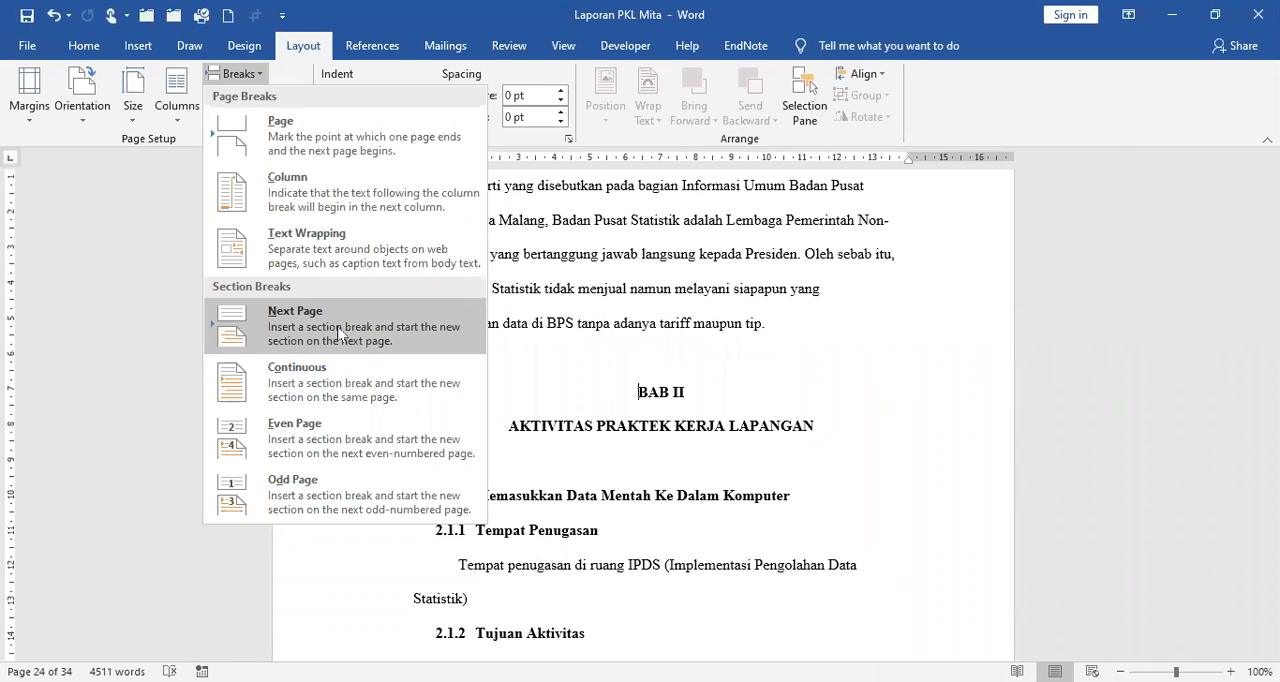
click(340, 332)
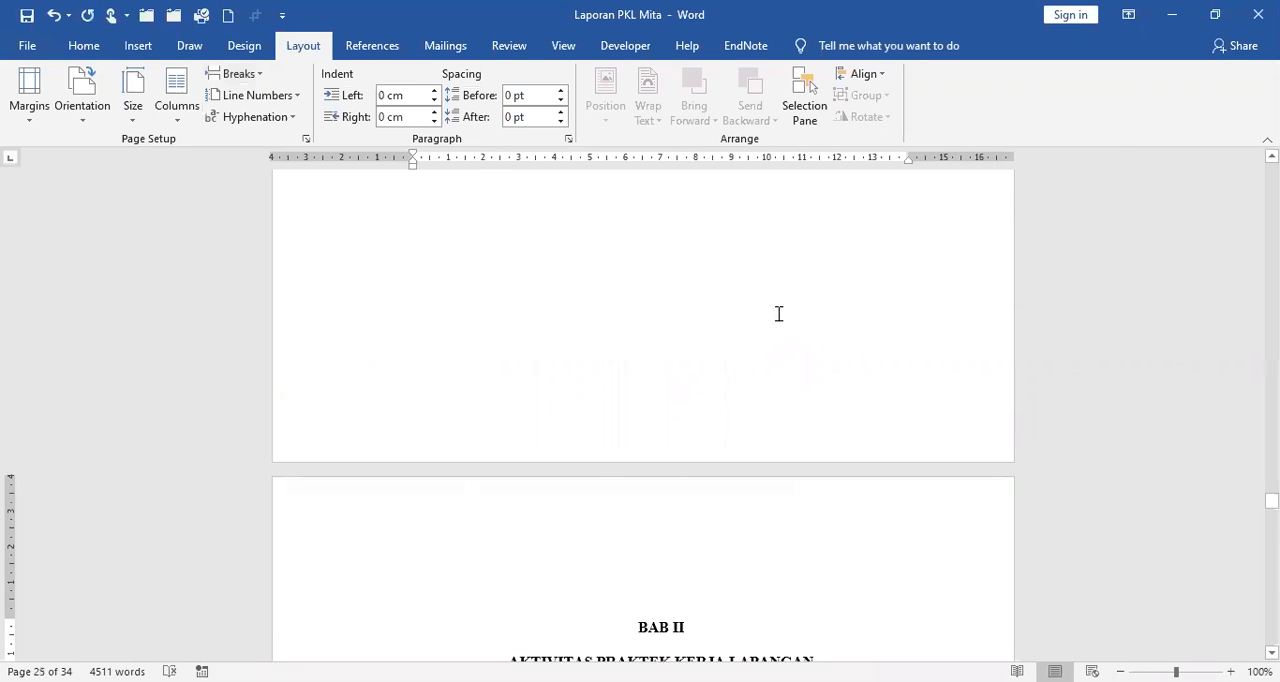
Check the page number positions on the BAB II opening page and on the page following it.
scroll(777, 314, down, 5)
scroll(678, 443, up, 5)
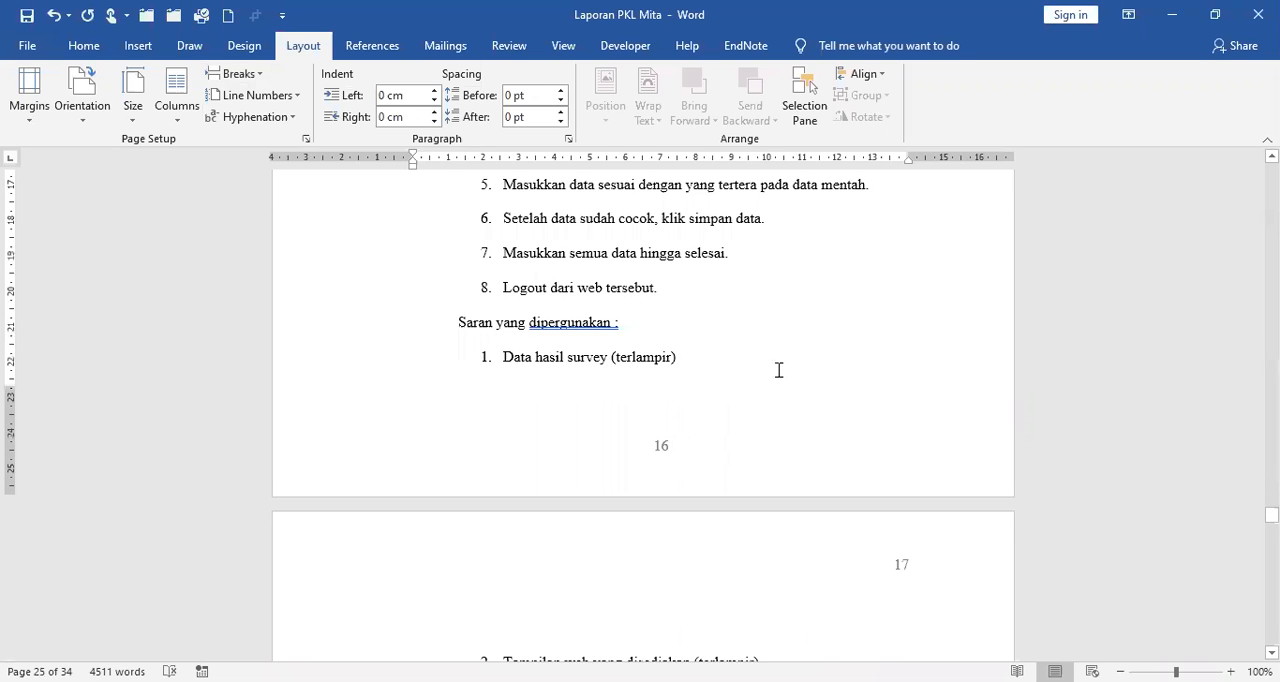
scroll(774, 374, up, 1)
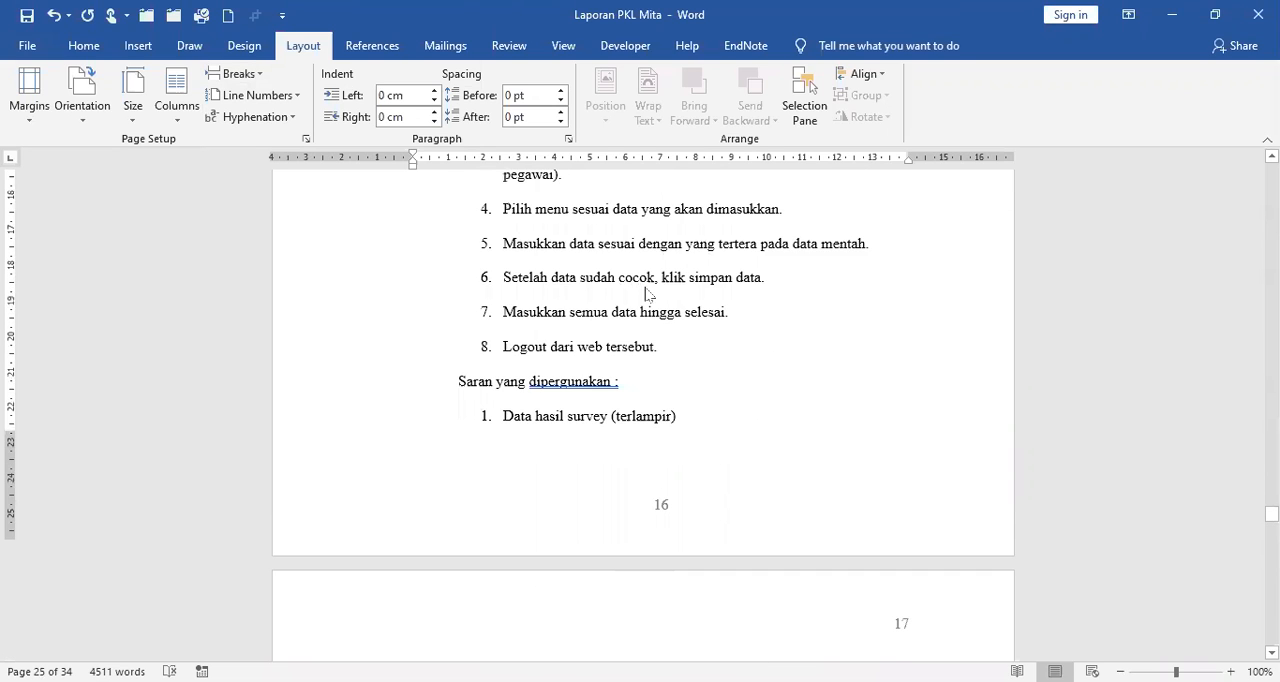
scroll(700, 300, down, 4)
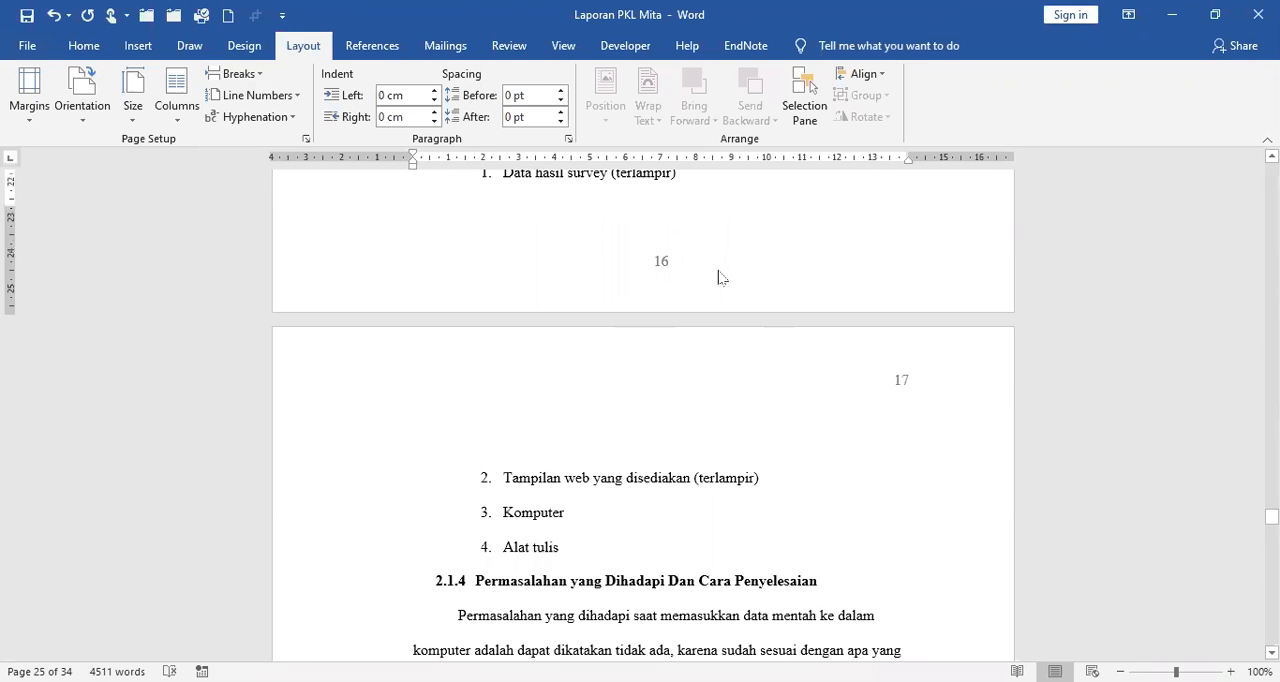
scroll(722, 267, up, 15)
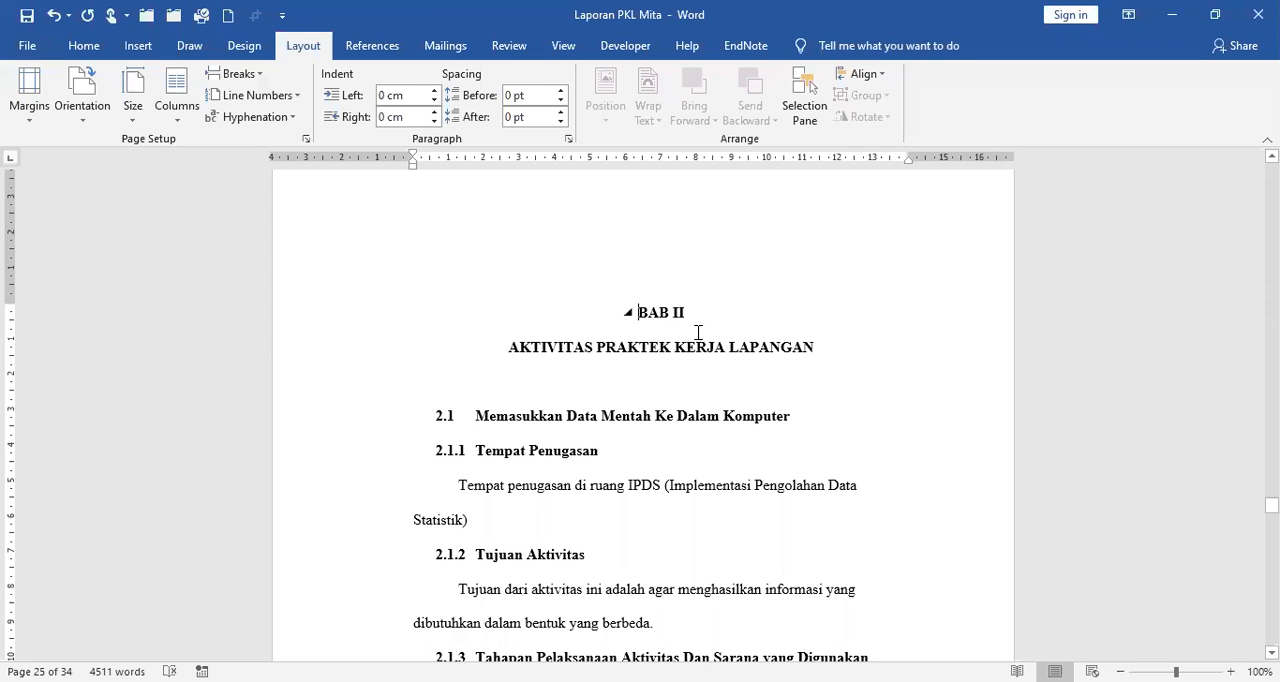
scroll(698, 332, down, 15)
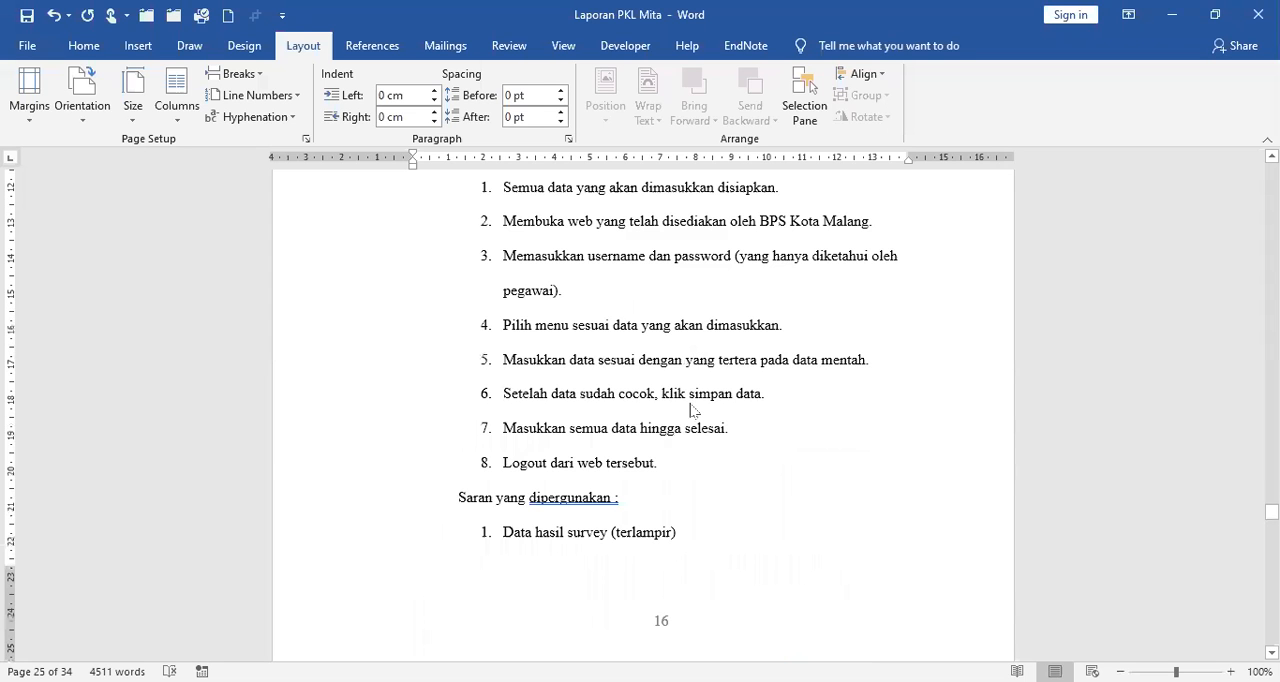
scroll(690, 408, down, 4)
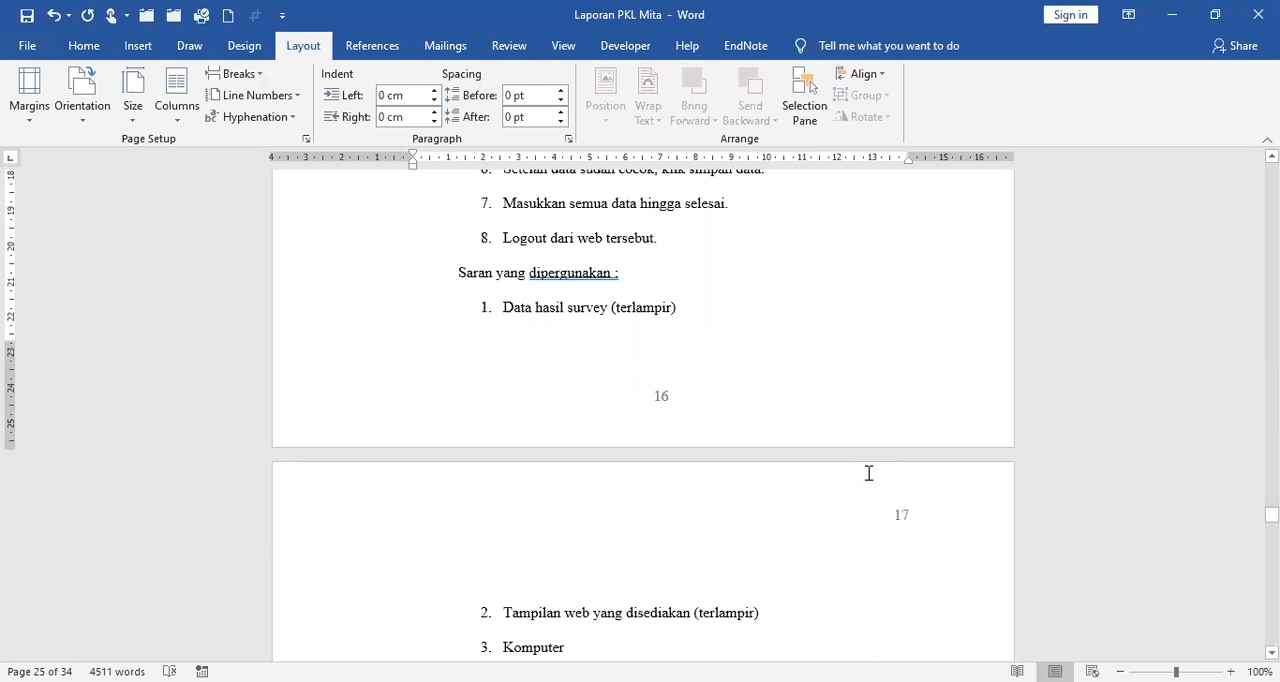
Examine the header page numbers through the rest of BAB II up to the BAB III PENUTUP page.
scroll(867, 473, down, 10)
scroll(867, 473, down, 5)
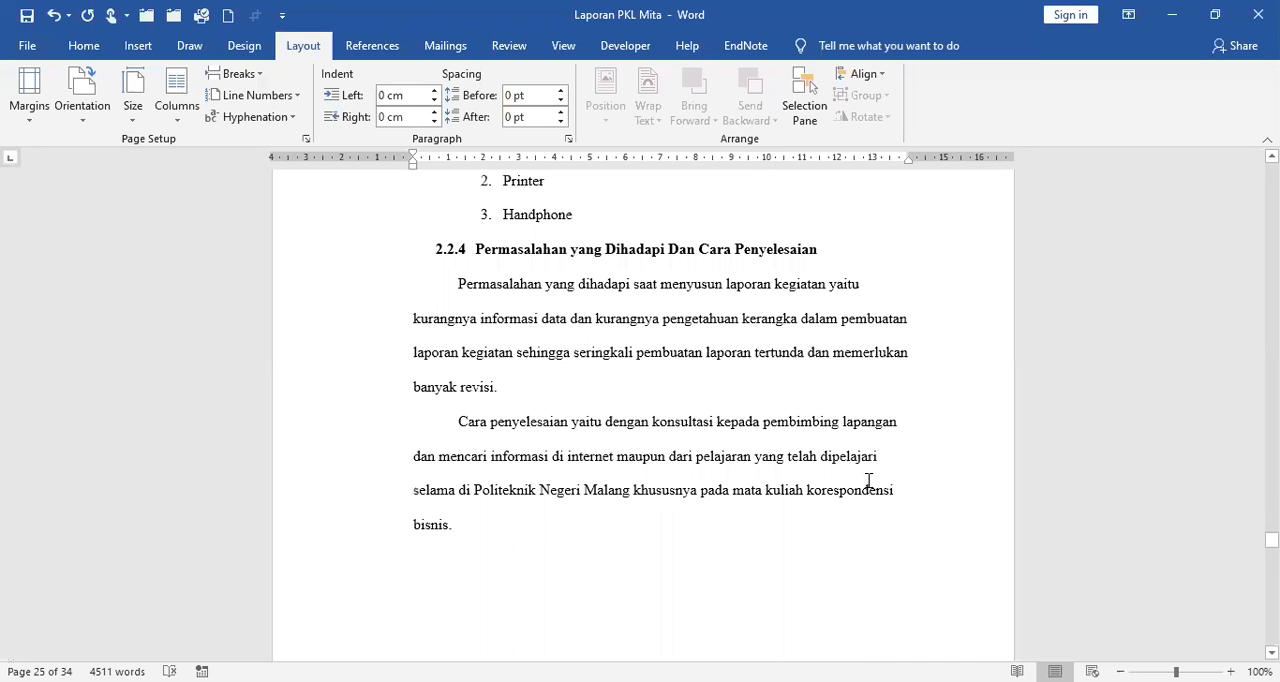
scroll(868, 481, down, 5)
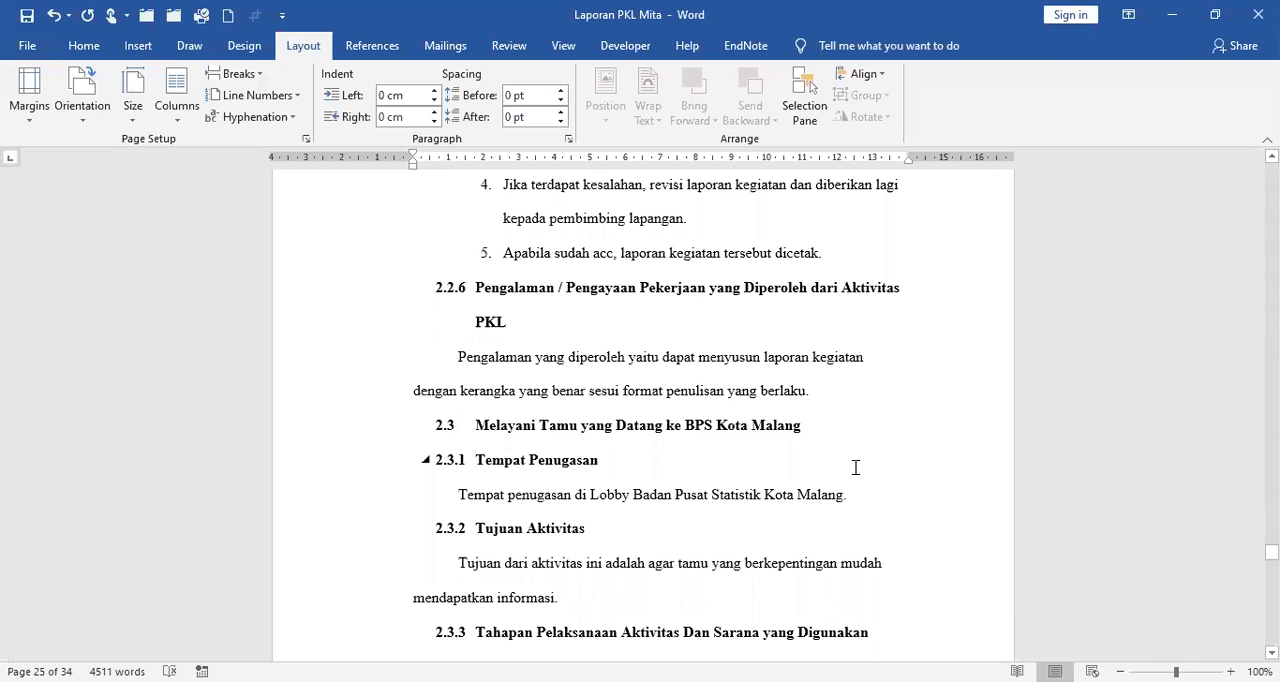
scroll(855, 467, down, 5)
scroll(855, 467, down, 5)
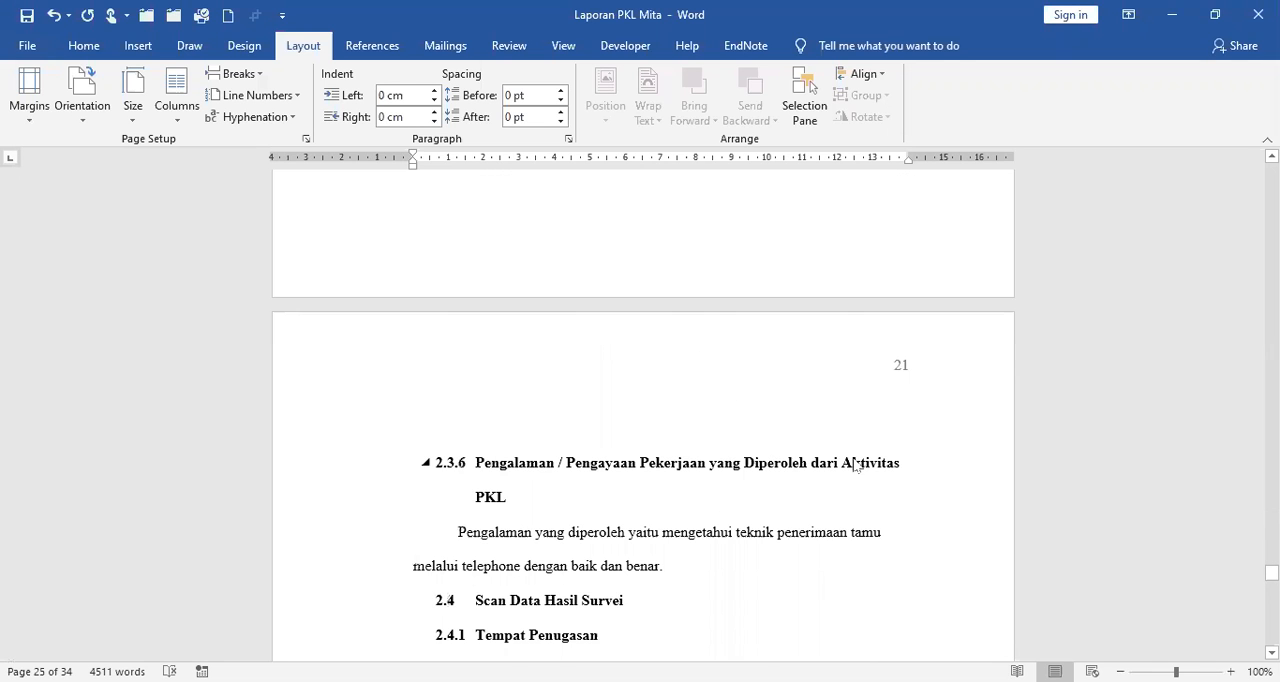
scroll(855, 467, down, 5)
scroll(855, 458, down, 5)
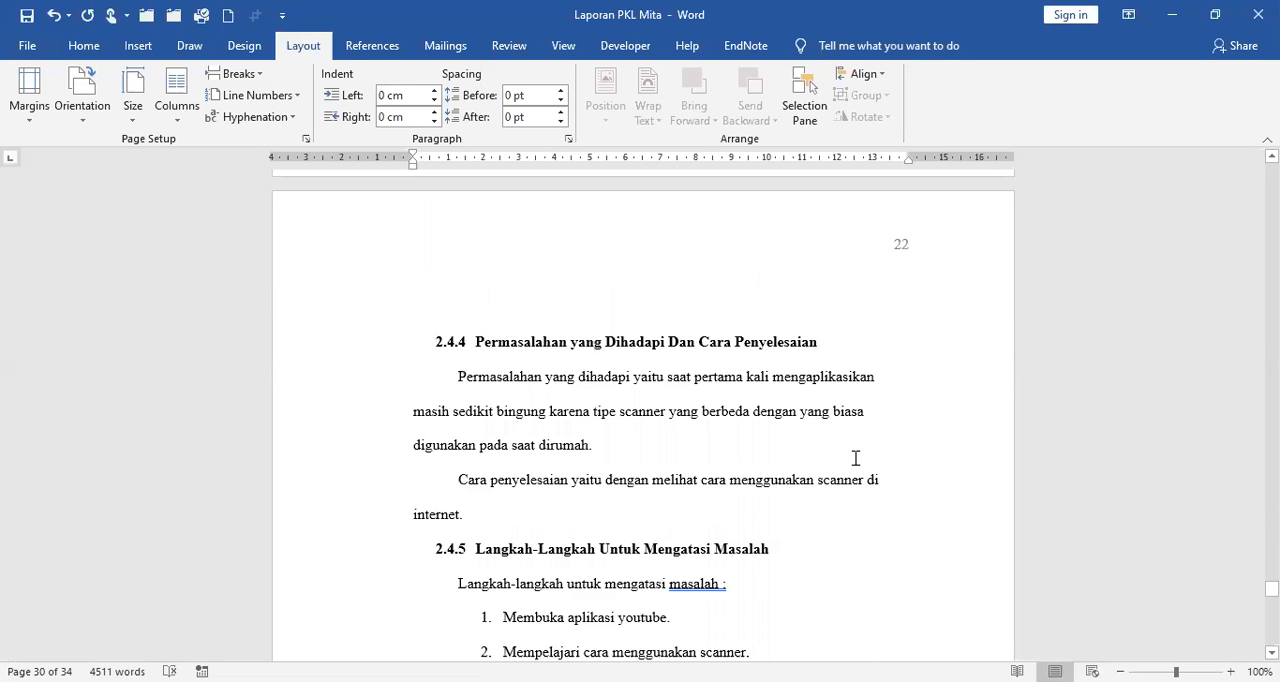
scroll(855, 458, down, 5)
scroll(854, 460, down, 5)
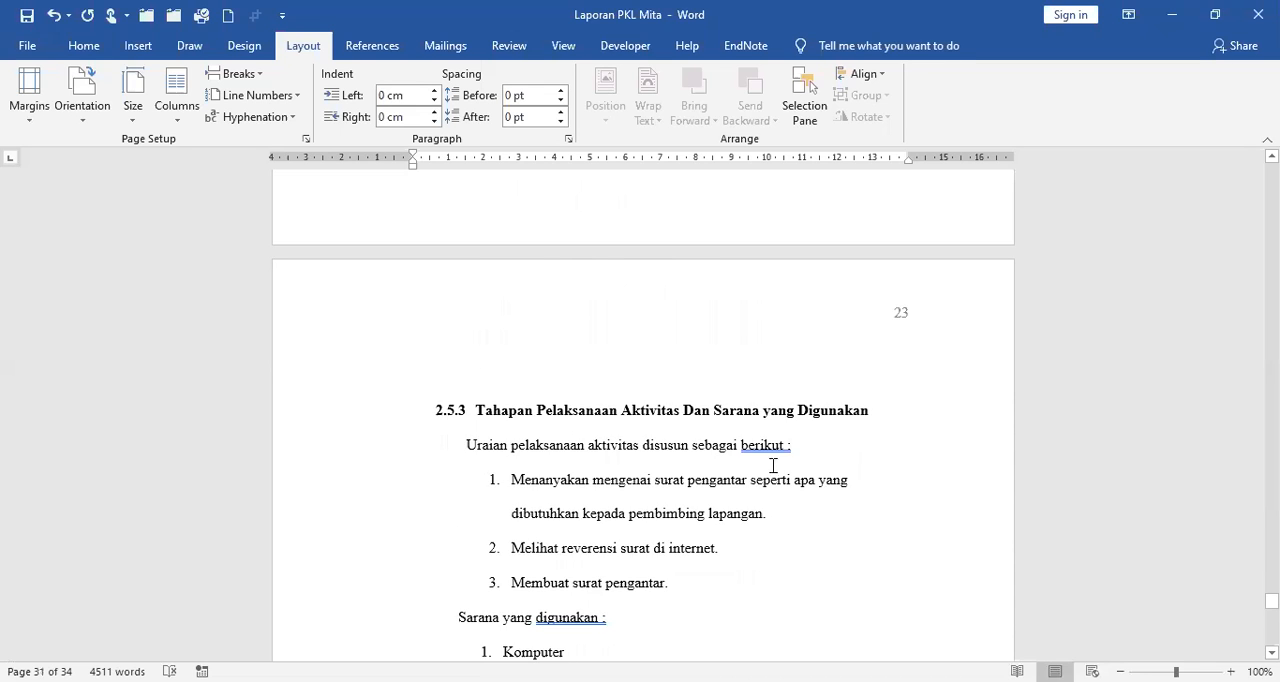
scroll(773, 466, down, 5)
scroll(773, 462, down, 5)
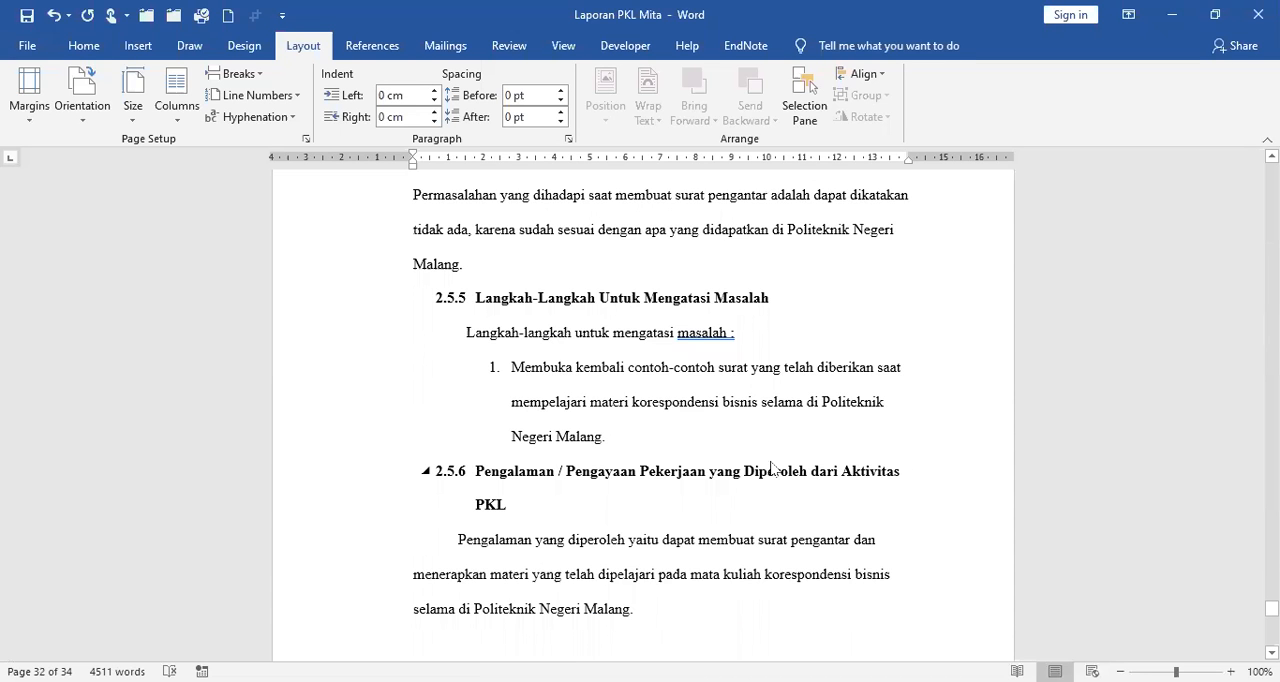
scroll(773, 460, down, 5)
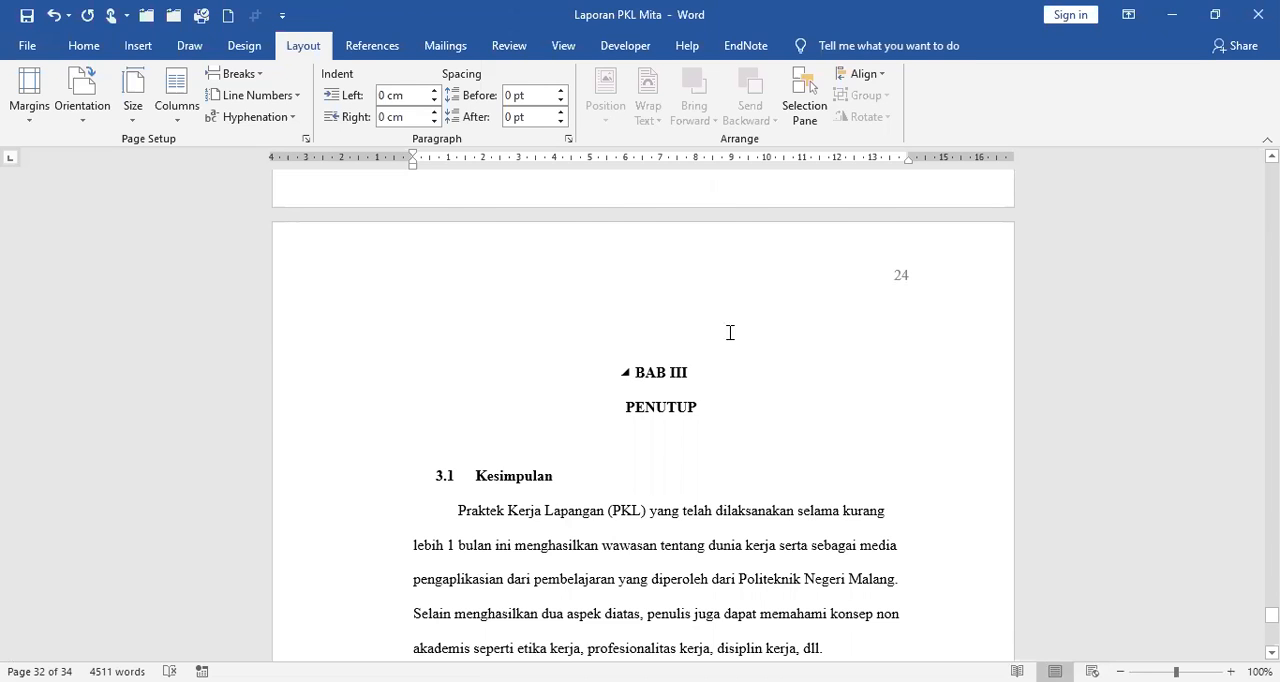
Place the insertion point at the end of the last paragraph of section 2.5.6, just before the BAB III page.
scroll(732, 360, up, 5)
scroll(700, 530, down, 1)
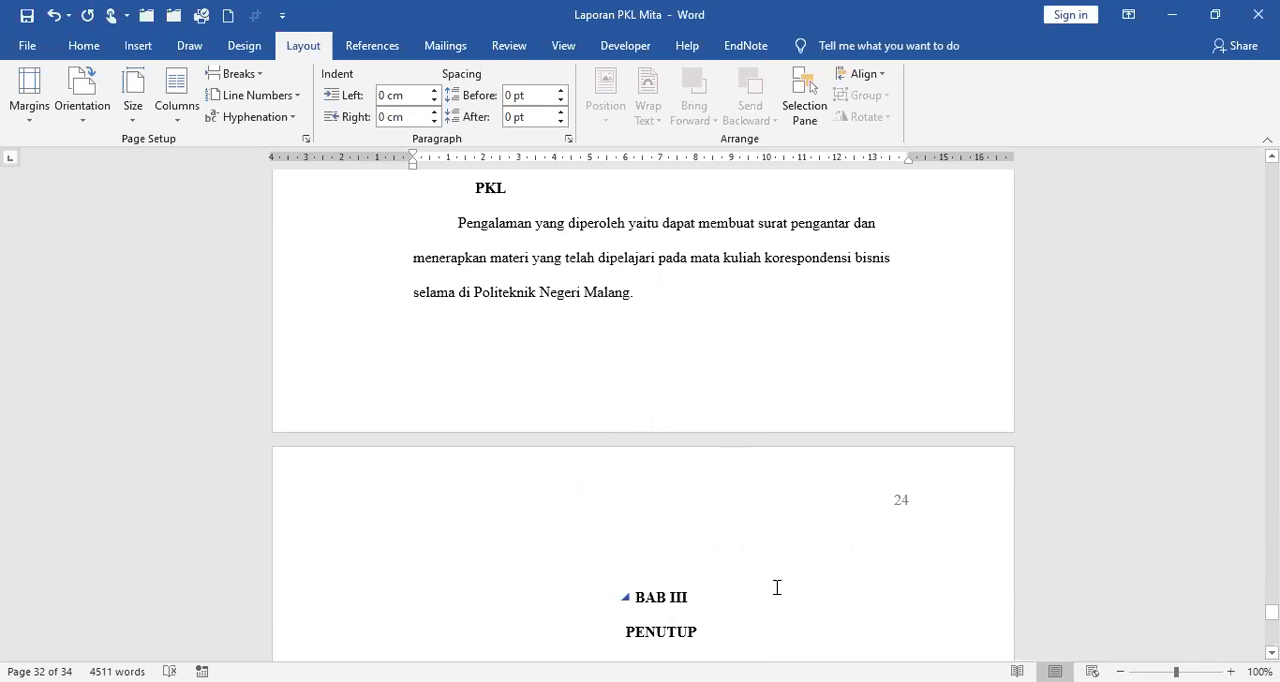
click(806, 505)
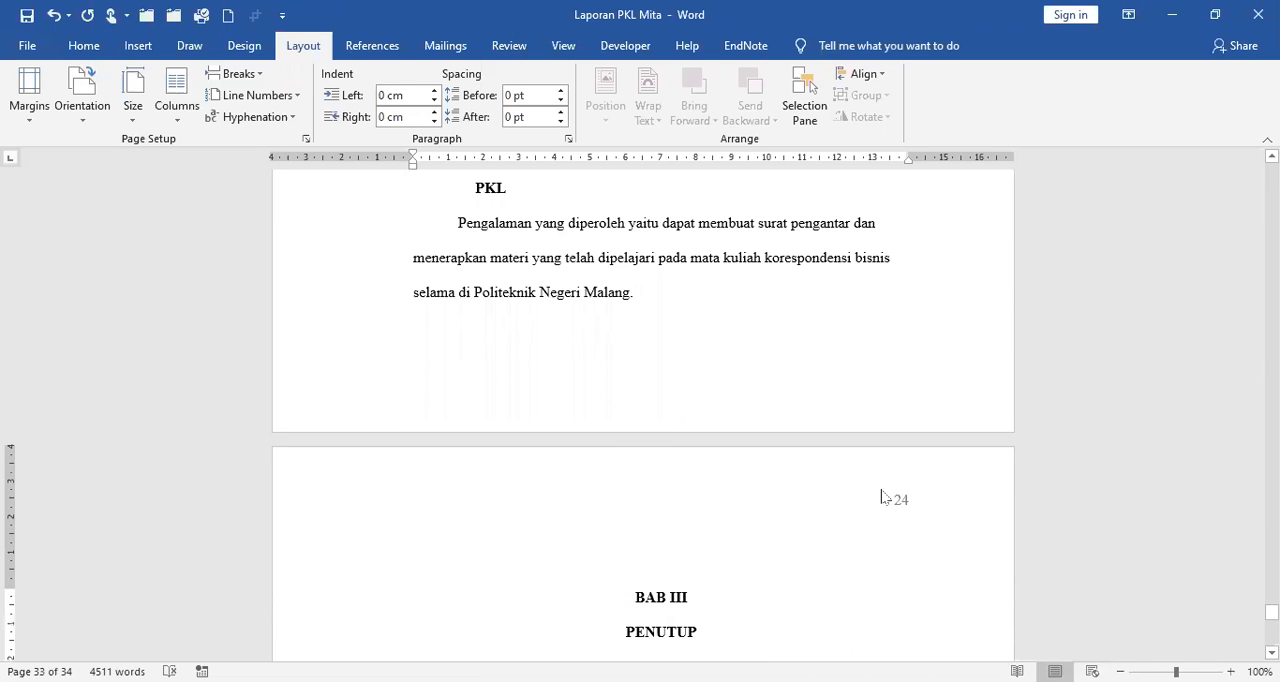
click(715, 298)
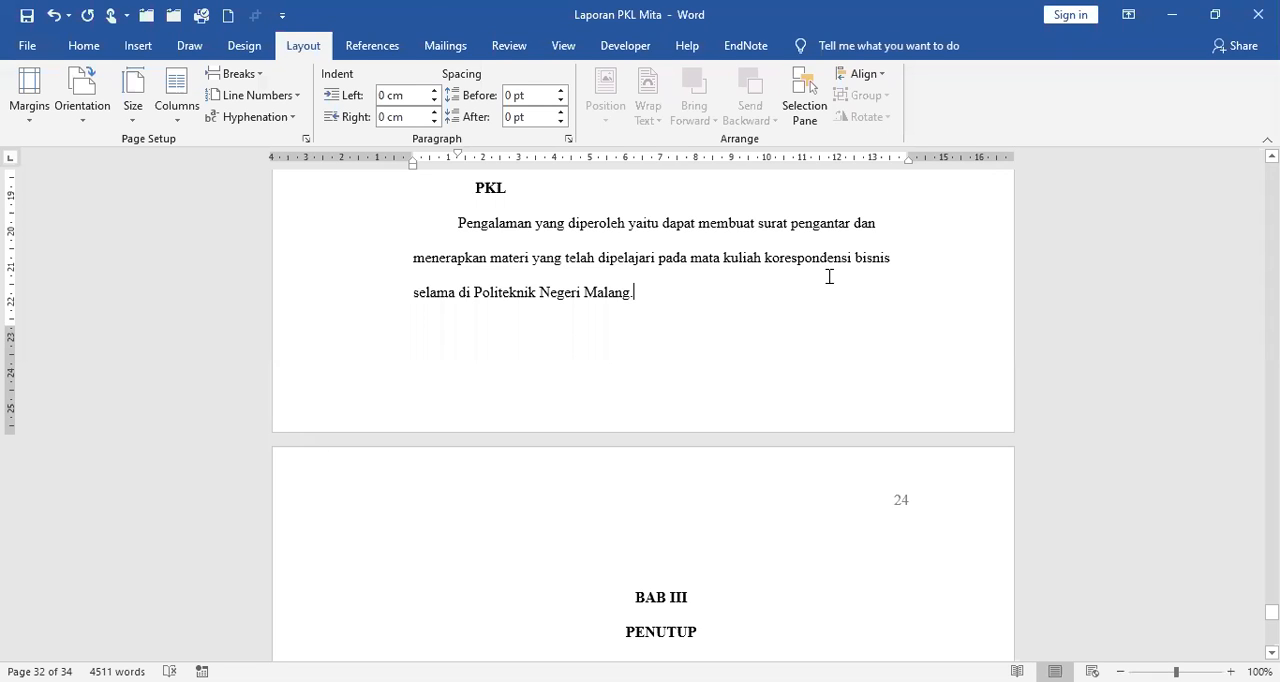
Replace the break before BAB III with a Next Page section break and centre the BAB III heading.
key(Delete)
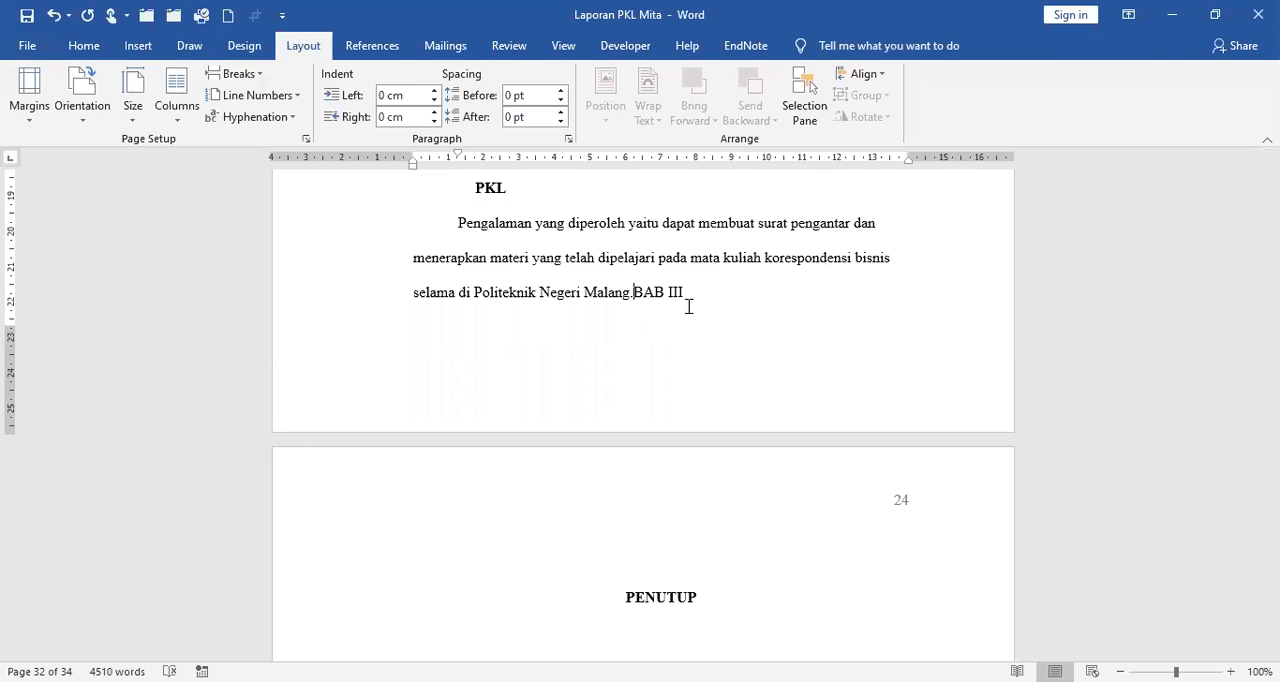
click(238, 74)
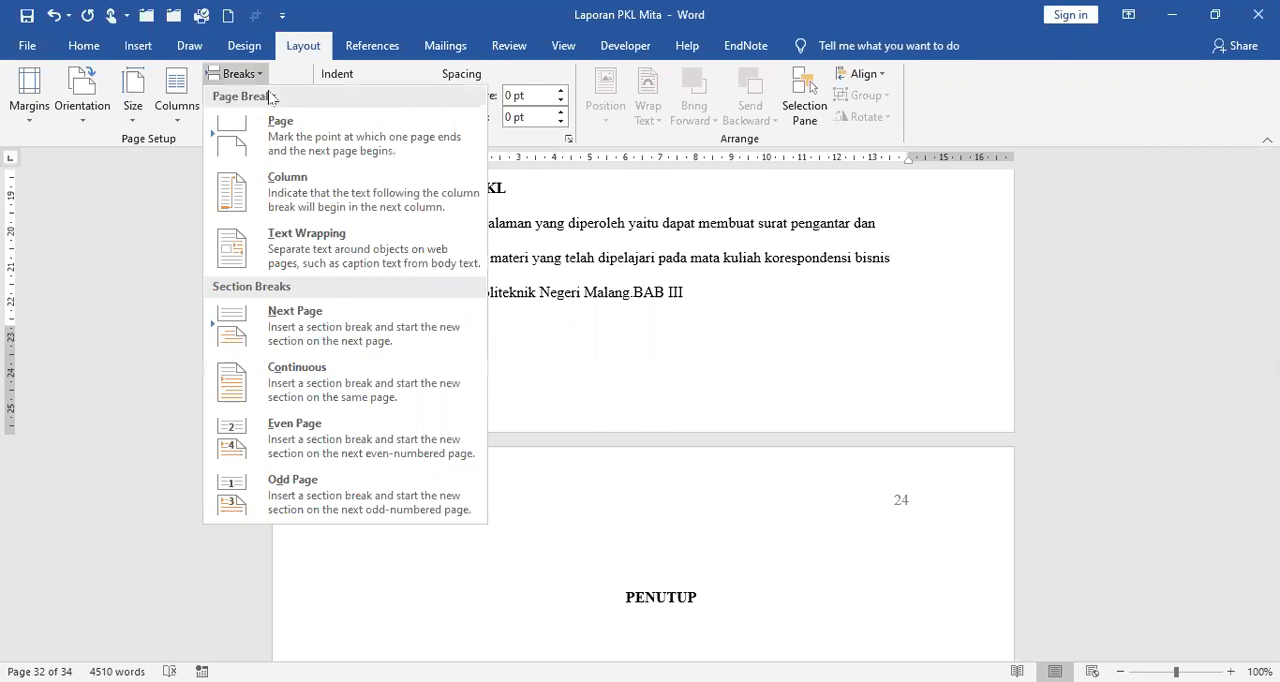
click(312, 323)
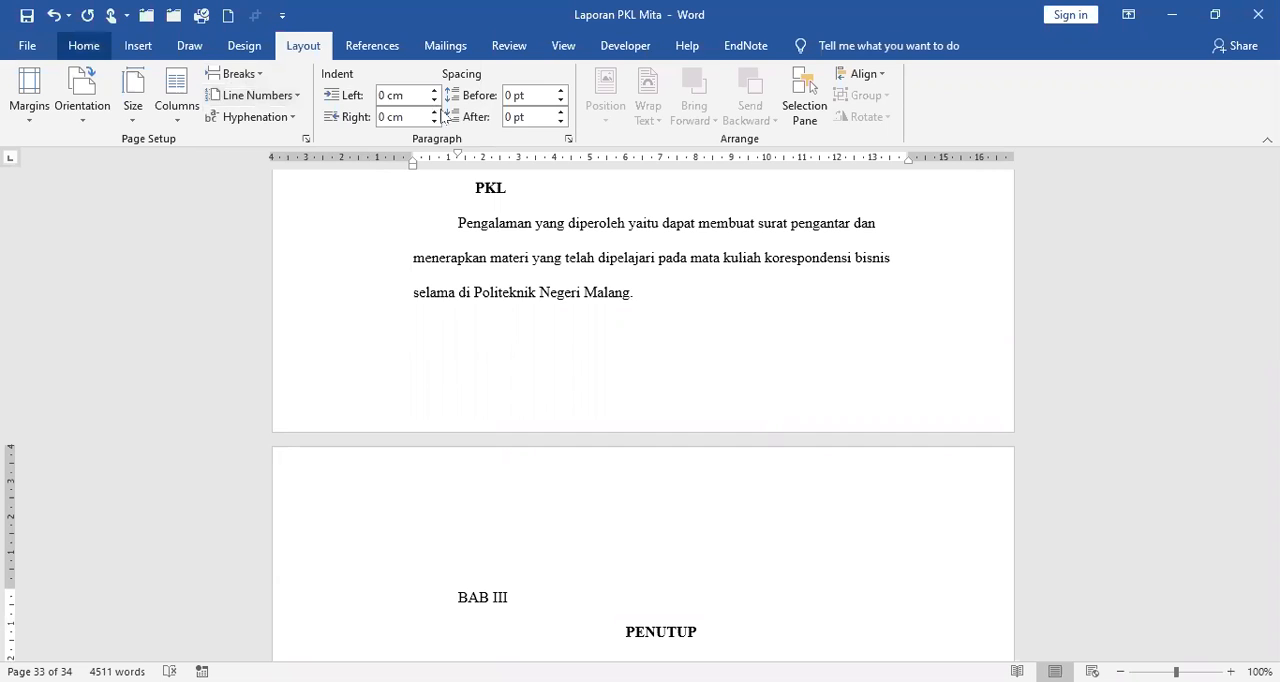
key(ctrl+e)
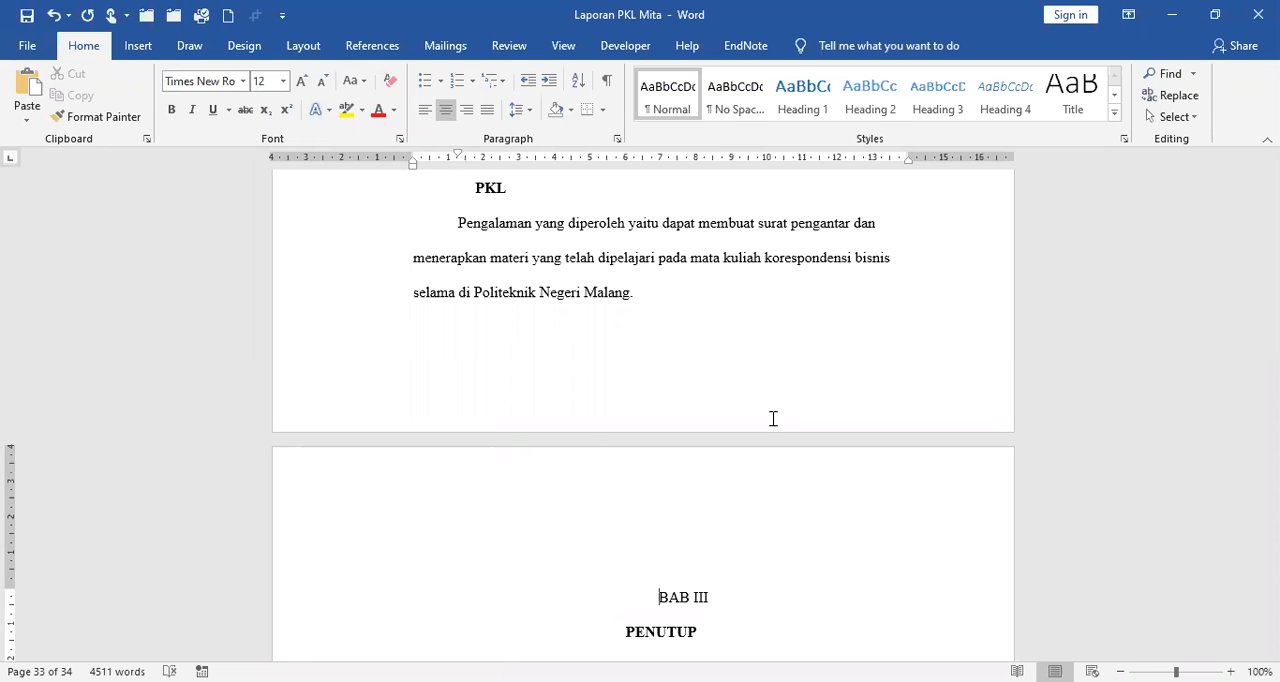
Insert a Next Page section break directly before the BAB IV LAMPIRAN-LAMPIRAN heading, after section 3.2 Saran.
scroll(771, 421, down, 5)
scroll(771, 422, down, 5)
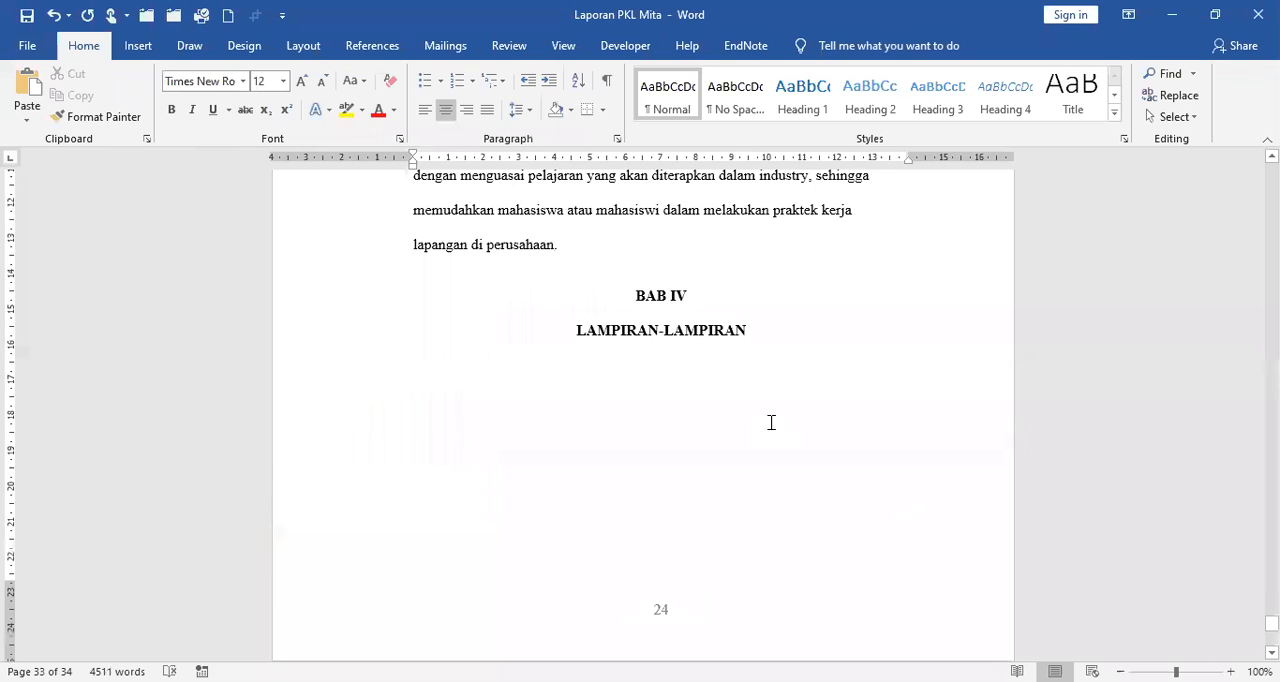
scroll(771, 422, down, 2)
scroll(650, 528, down, 1)
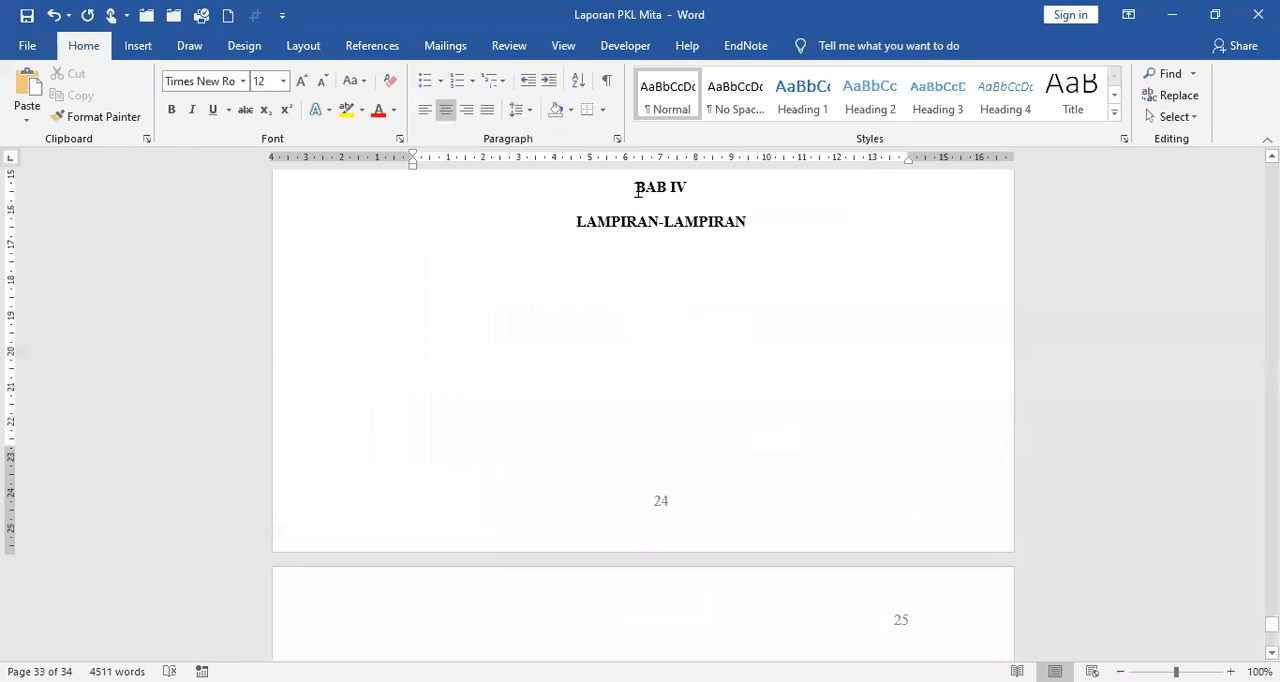
click(842, 312)
scroll(674, 458, up, 3)
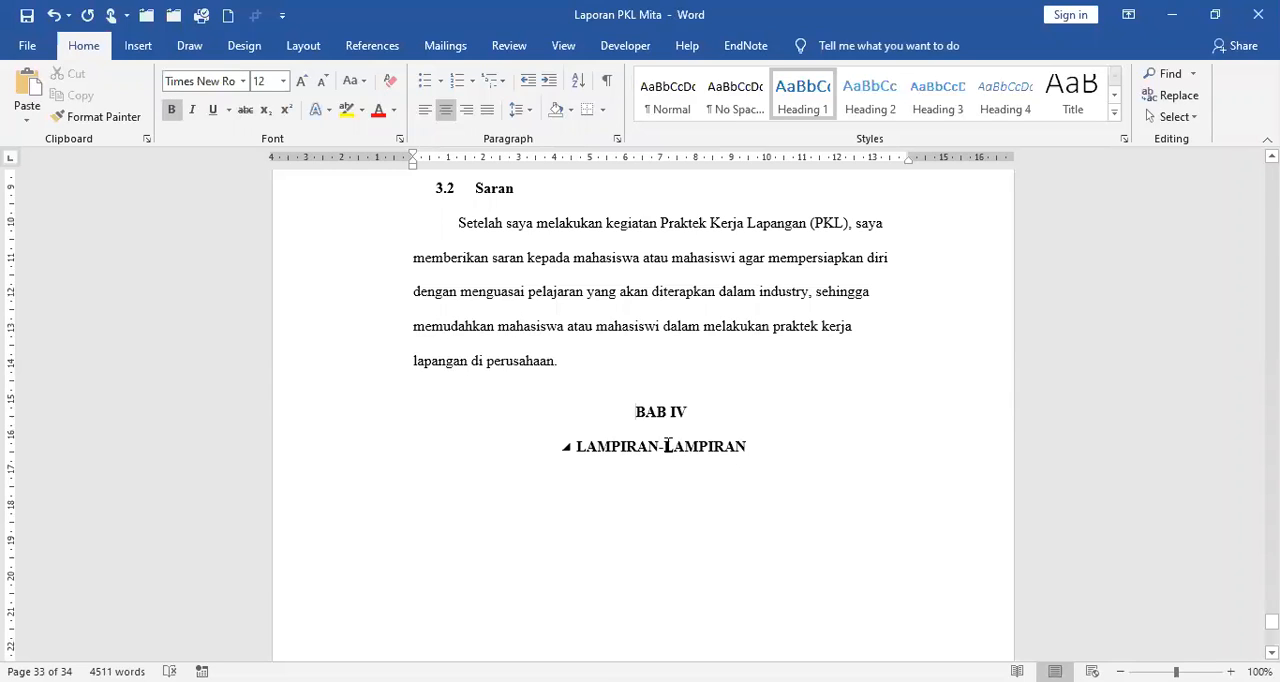
click(304, 46)
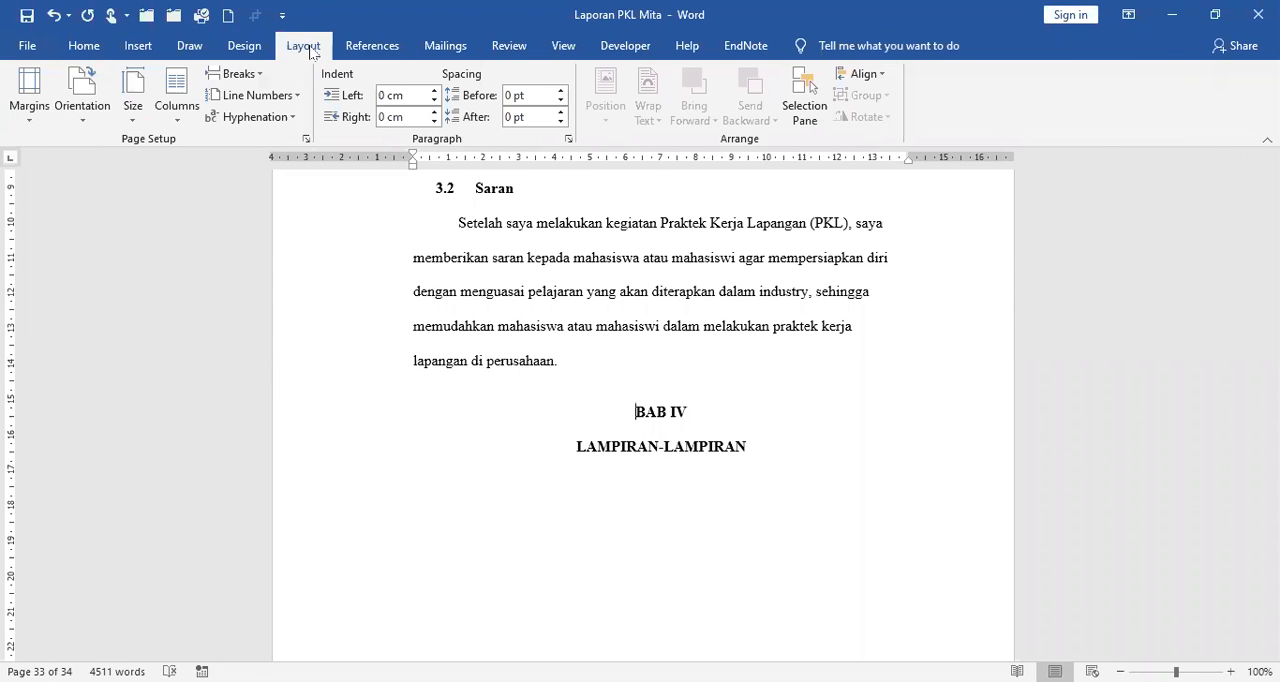
click(262, 78)
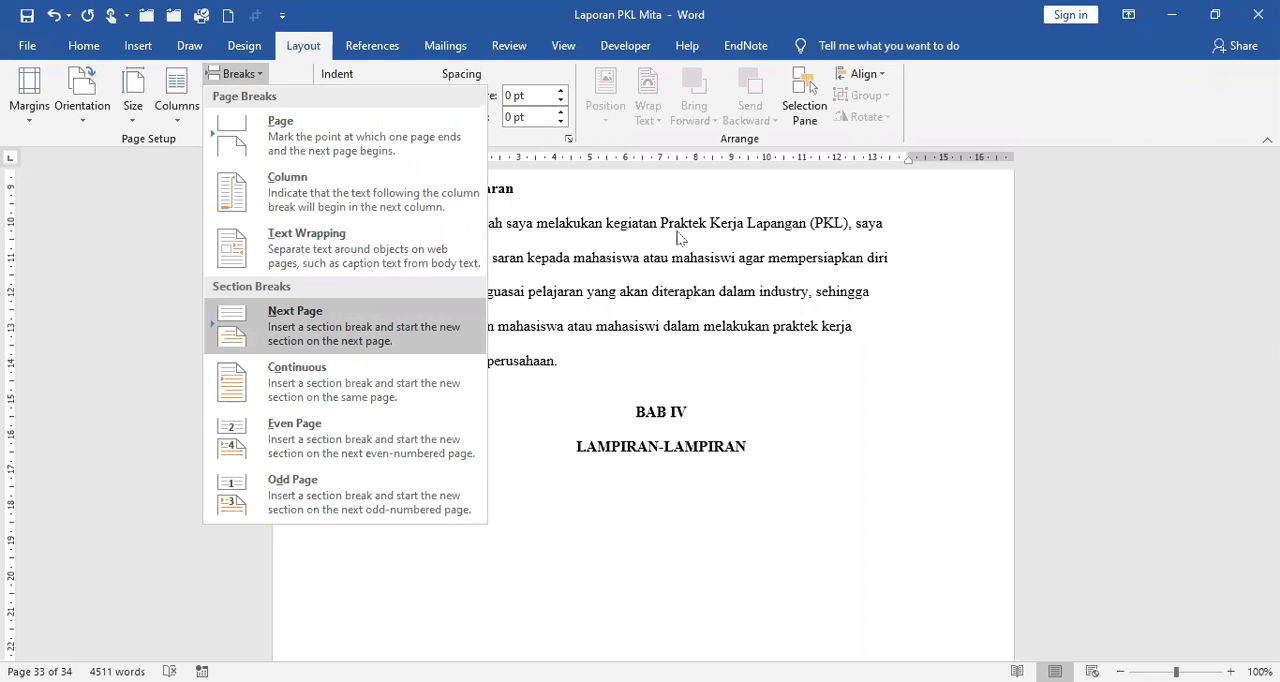
key(Return)
Check the page number positions on the BAB IV and BAB III opening pages and back through the end of BAB II.
scroll(704, 310, down, 3)
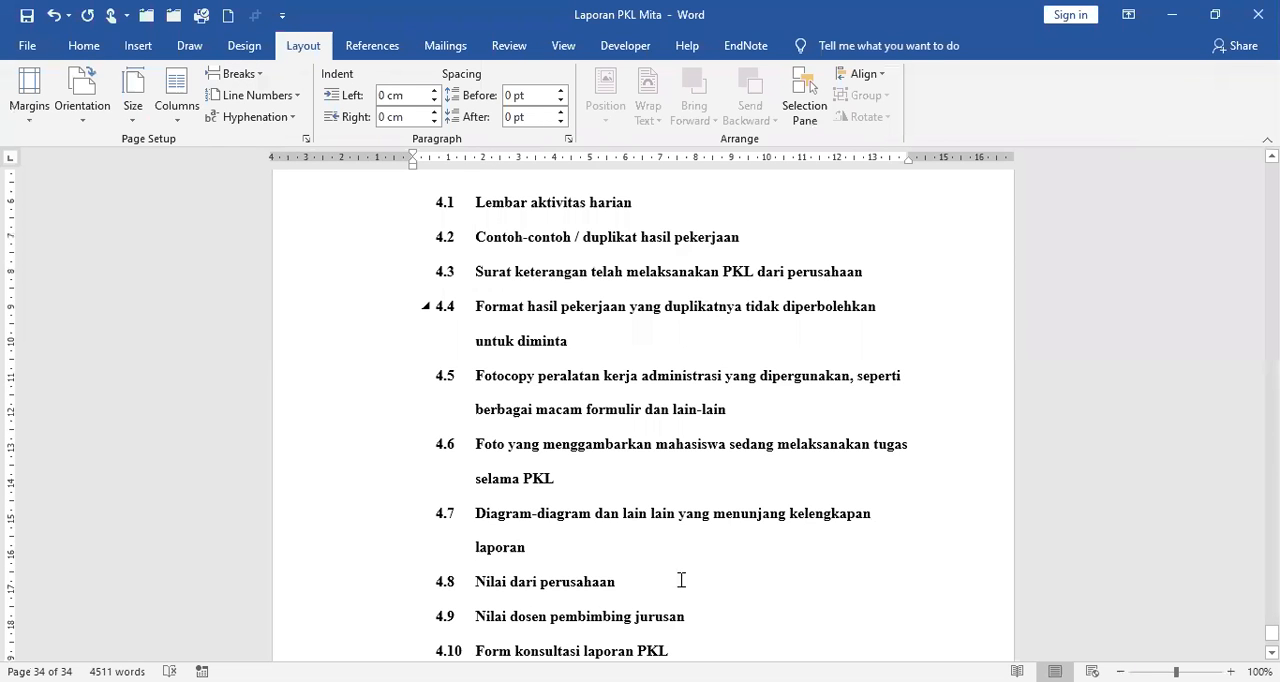
scroll(681, 580, down, 3)
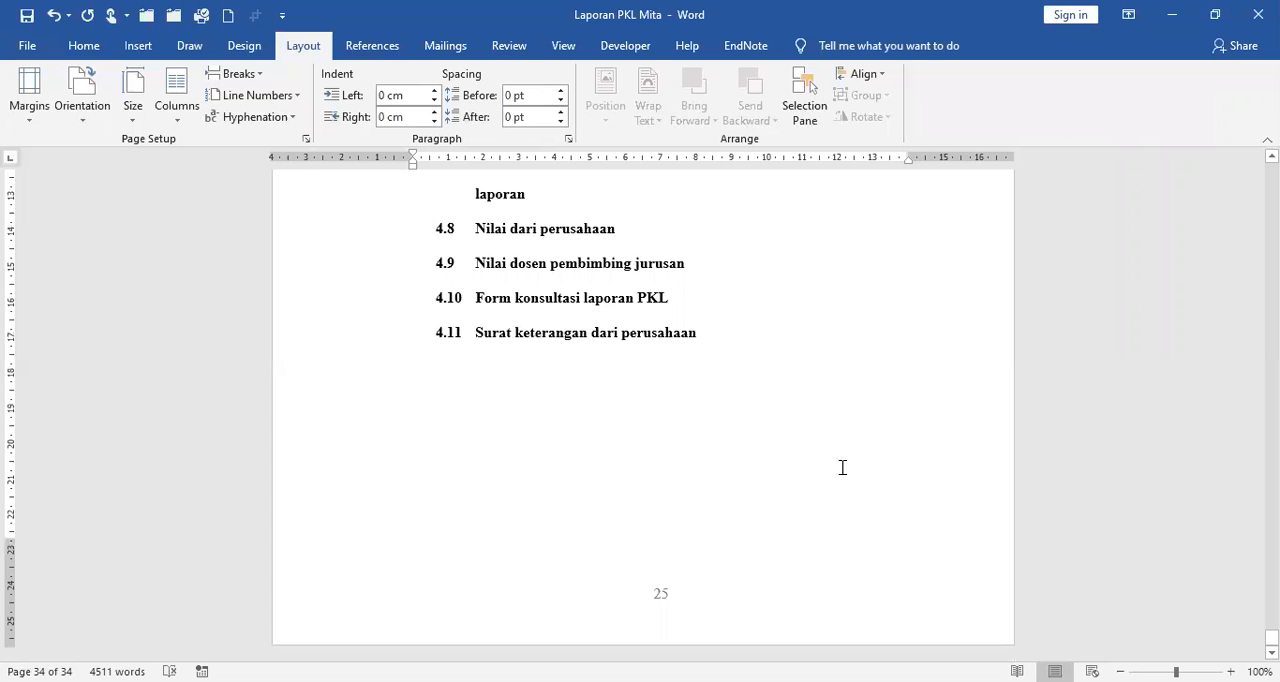
scroll(842, 460, up, 3)
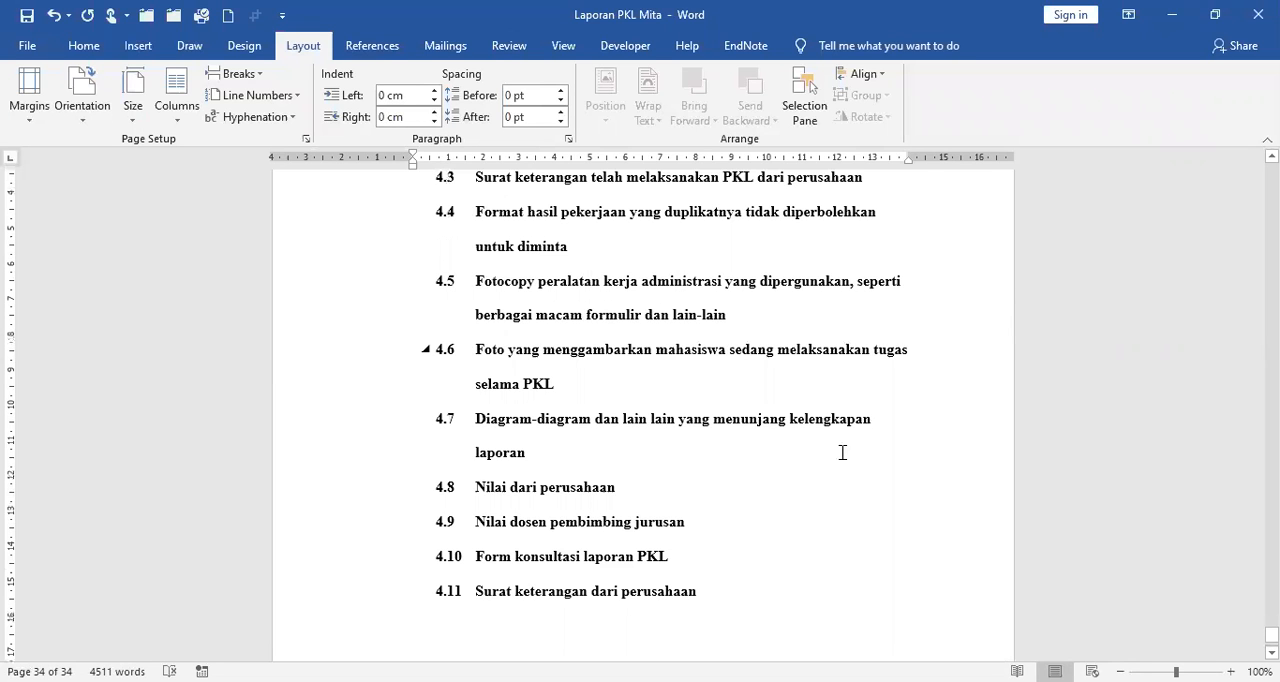
scroll(842, 453, up, 10)
scroll(723, 408, up, 5)
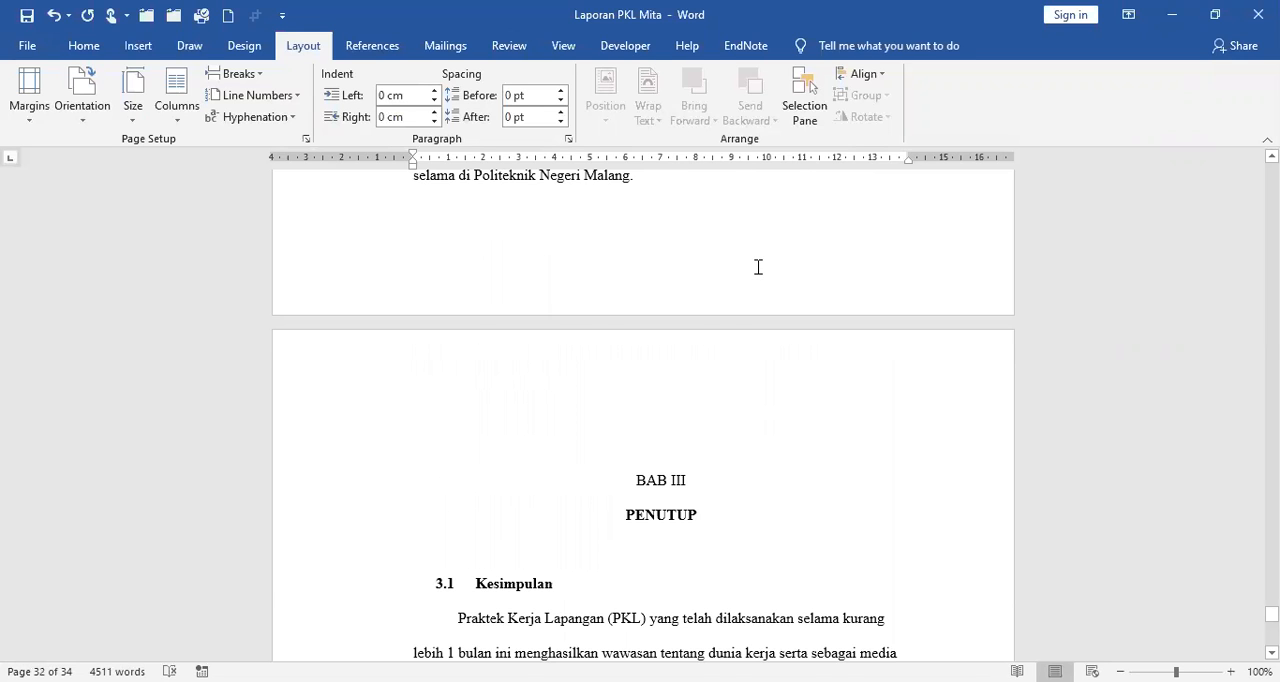
scroll(740, 285, up, 3)
scroll(720, 300, up, 2)
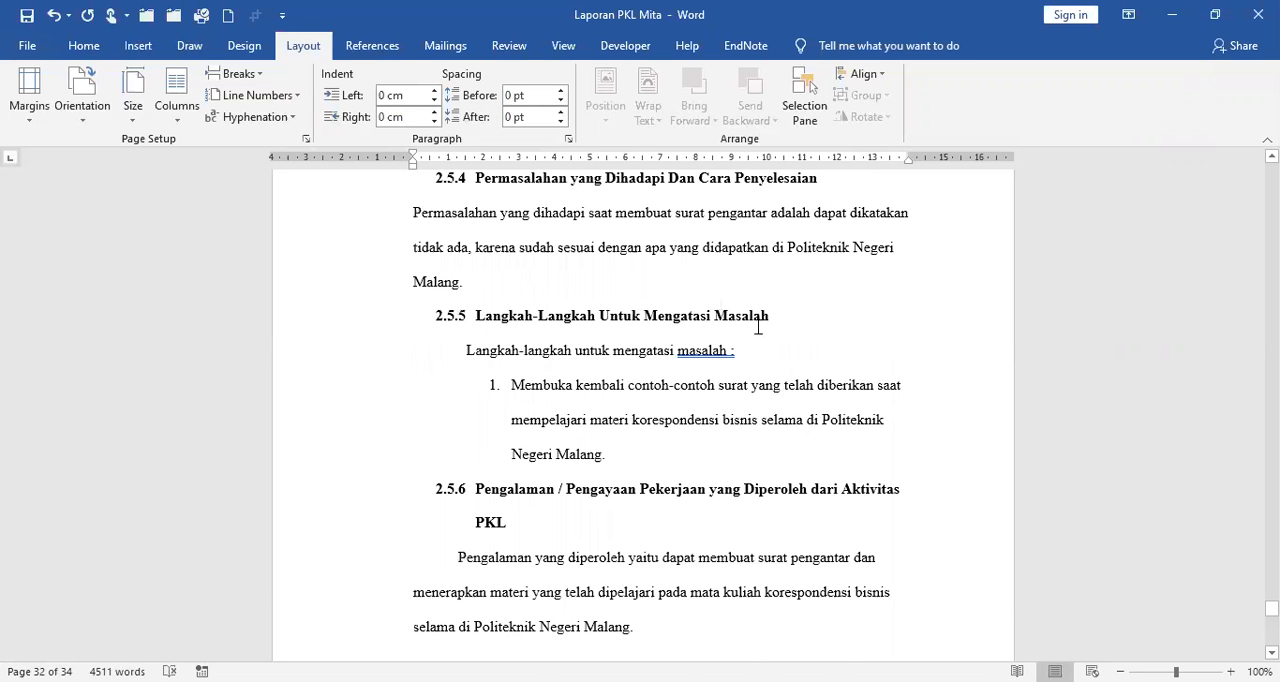
scroll(758, 327, up, 1)
scroll(758, 327, up, 5)
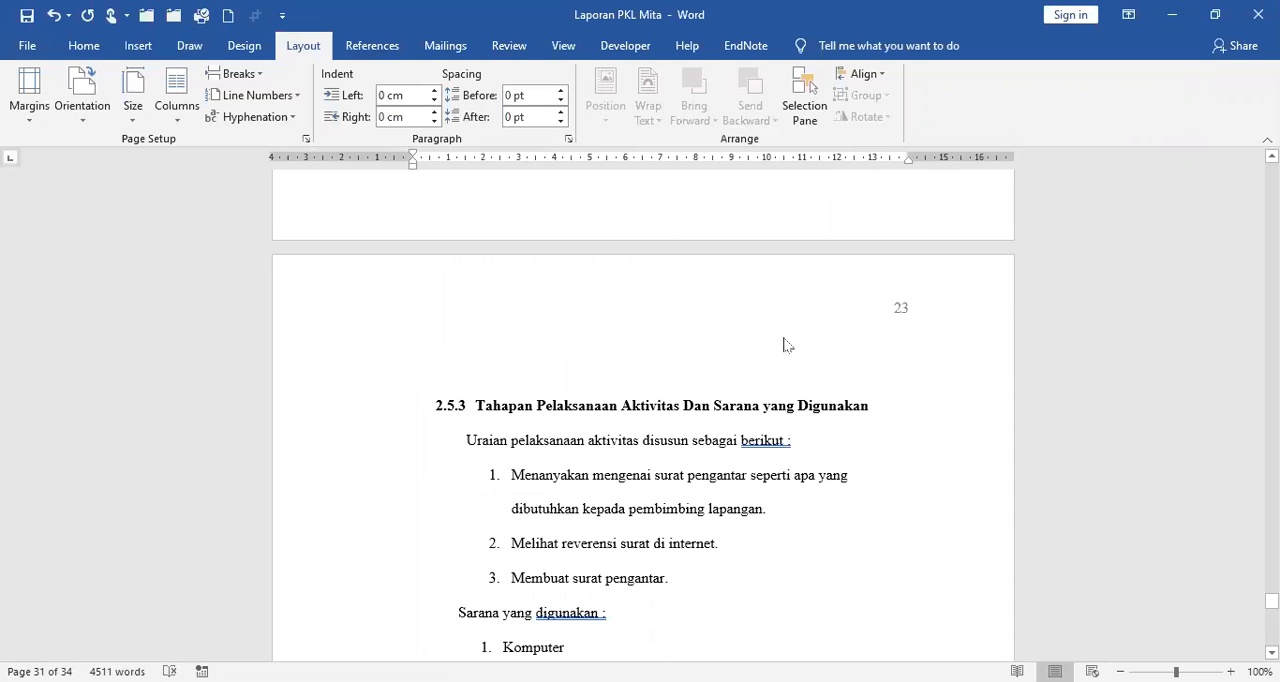
scroll(784, 345, up, 10)
scroll(643, 400, up, 5)
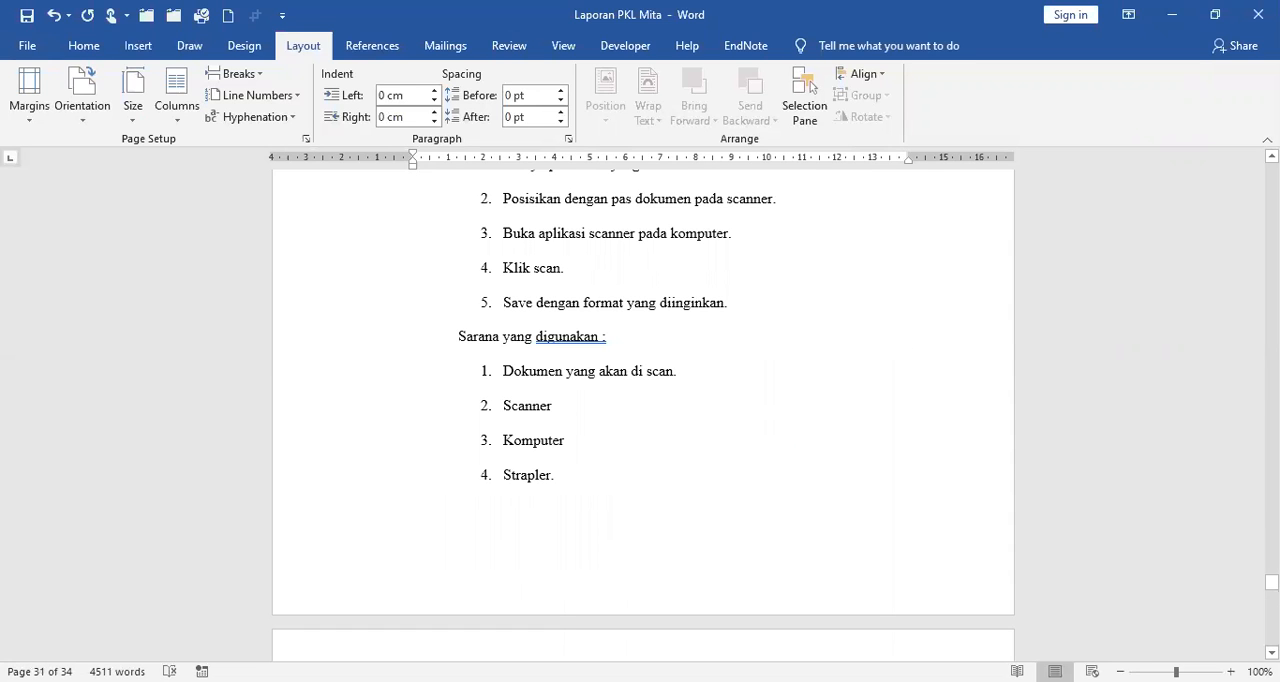
Check the footer Roman numerals in the front matter, from the cover page to the KATA PENGANTAR page.
drag(1271, 582, 1271, 258)
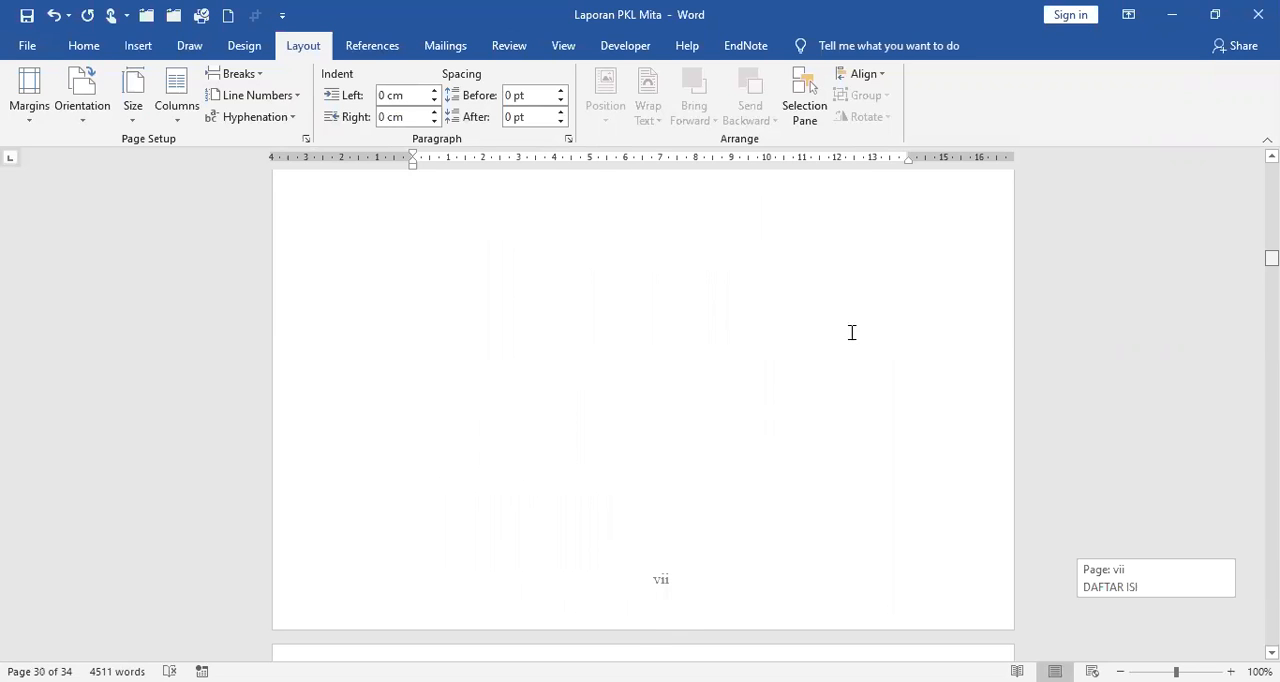
scroll(786, 416, down, 8)
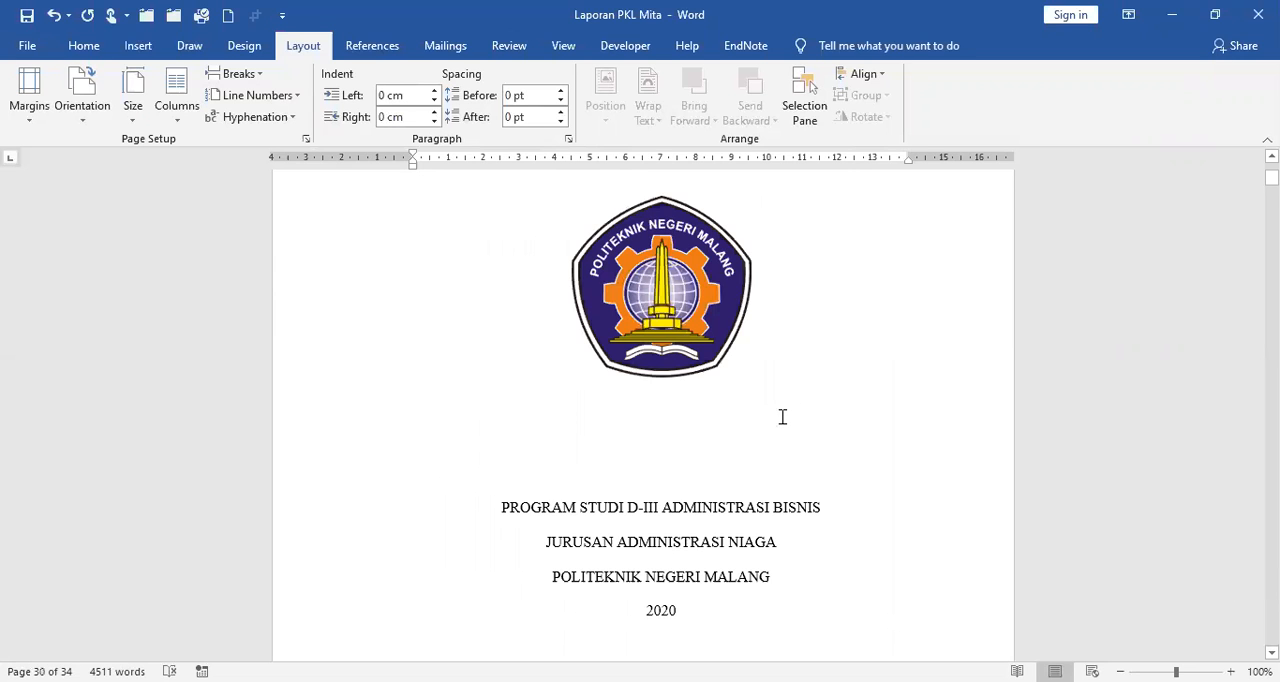
scroll(786, 416, down, 5)
scroll(784, 415, down, 10)
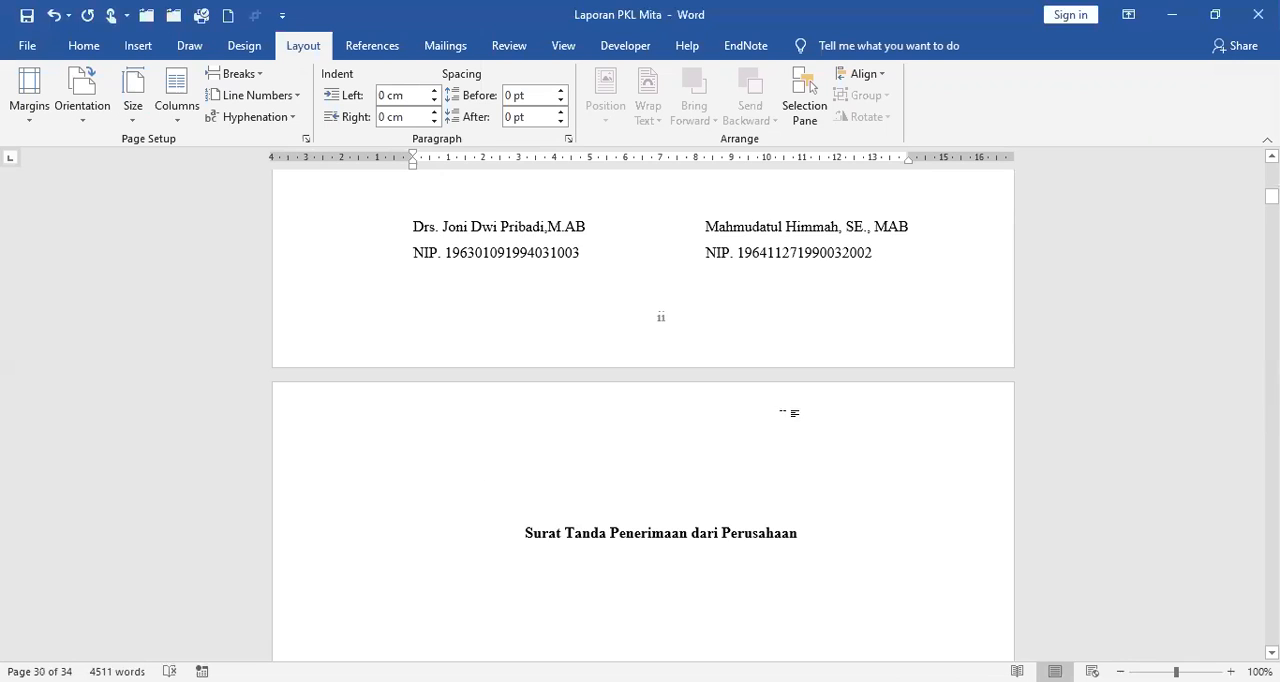
scroll(790, 433, down, 5)
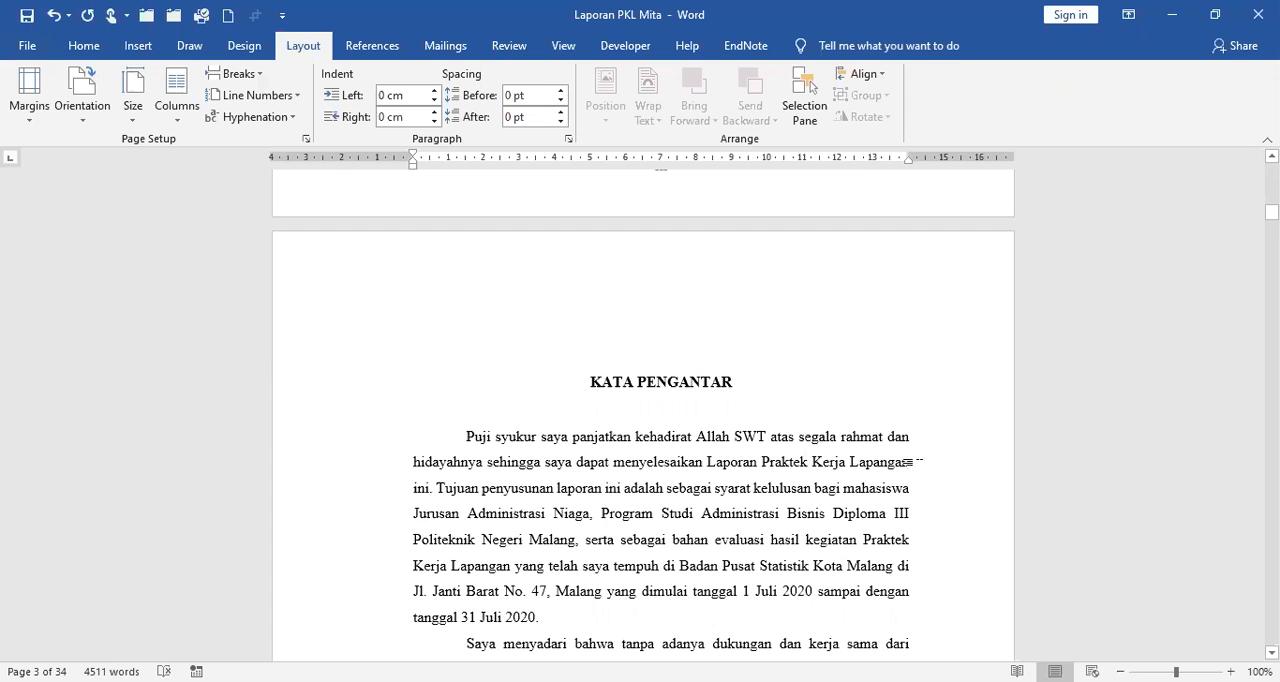
scroll(908, 461, up, 5)
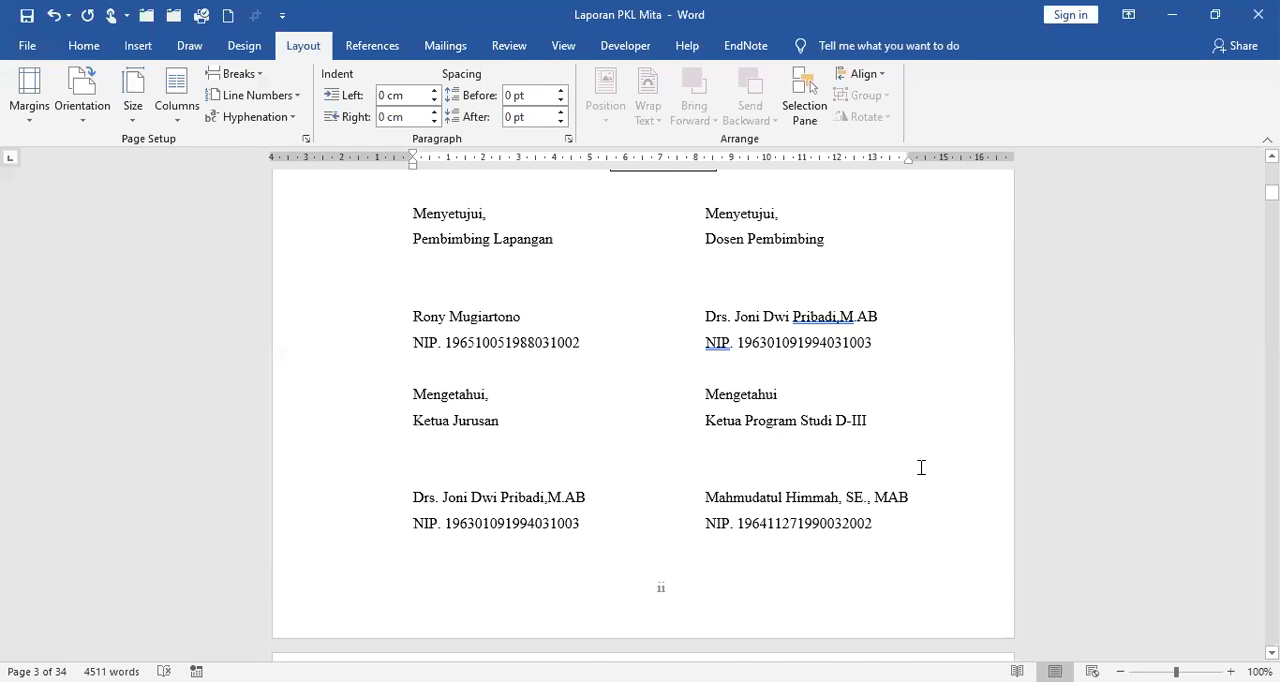
scroll(921, 467, up, 8)
scroll(921, 467, down, 8)
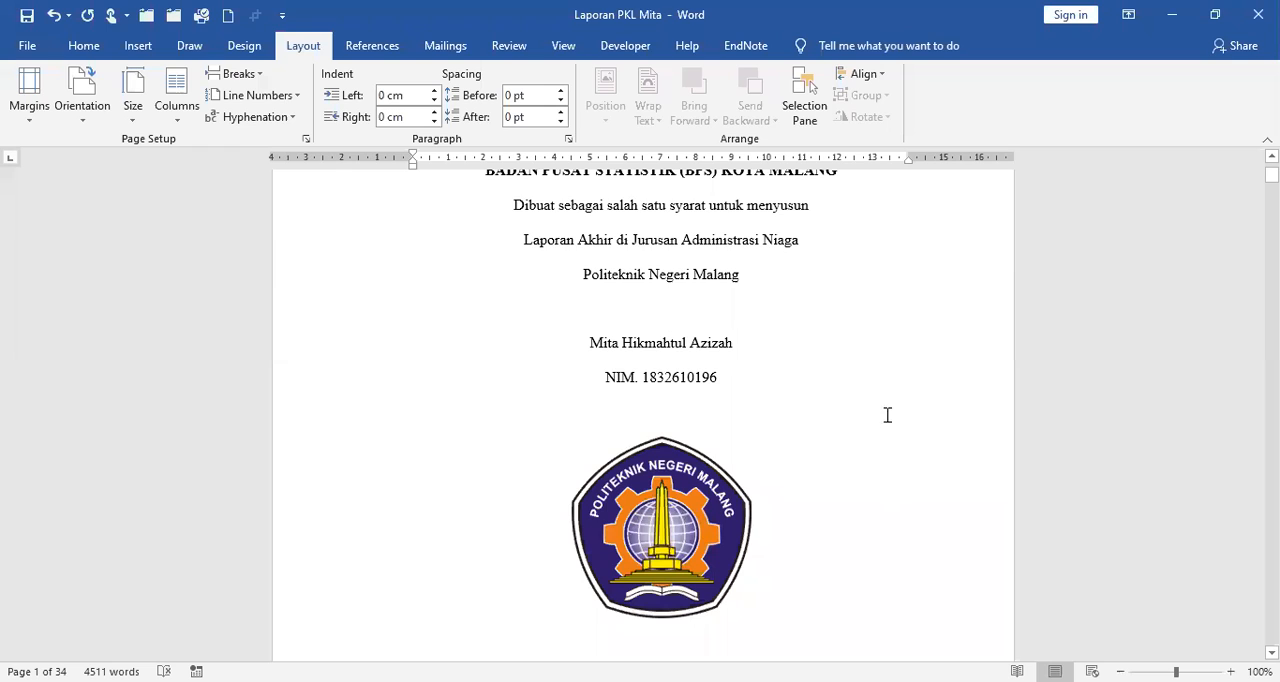
scroll(889, 418, up, 3)
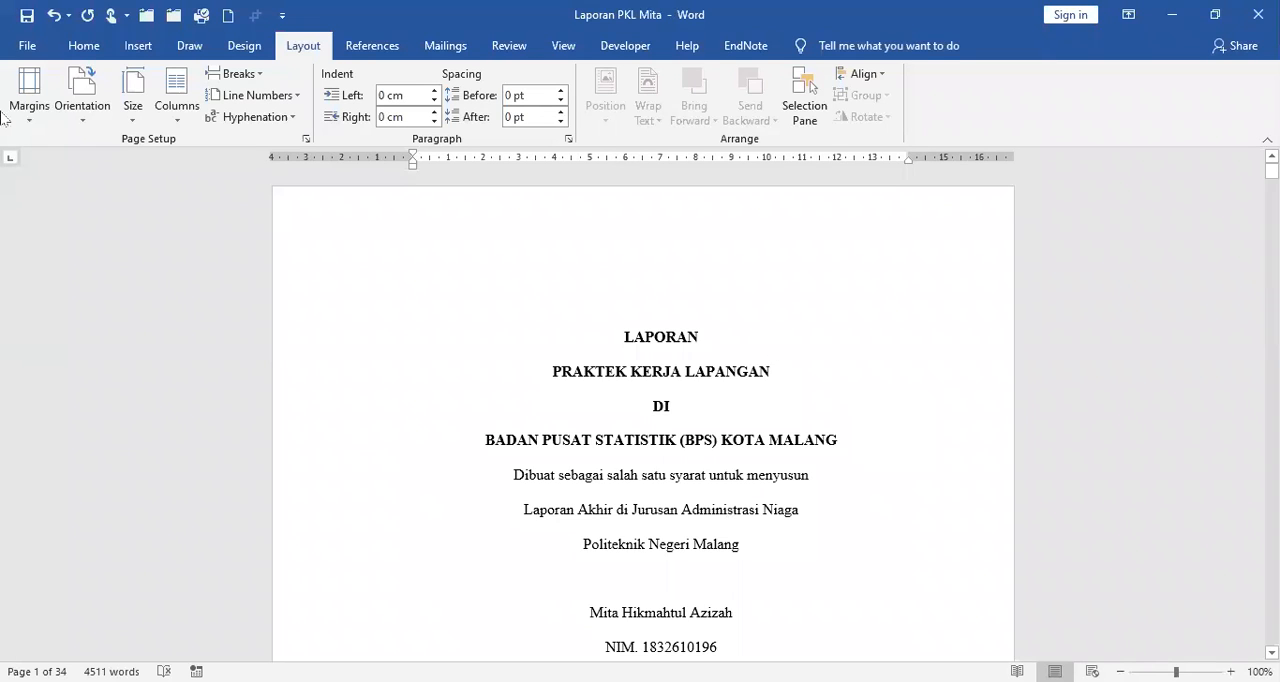
Save the report as a separate Word document in the same folder, with "EDITED" appended to its file name after a hyphen.
click(29, 50)
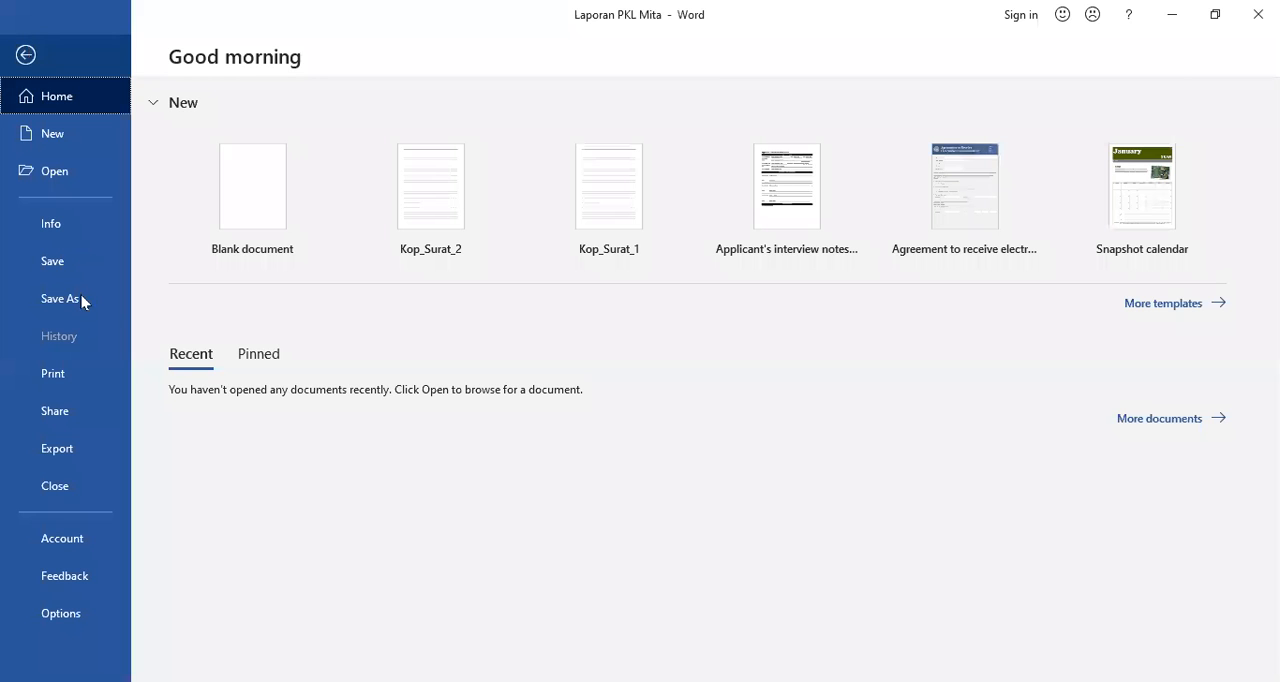
click(82, 305)
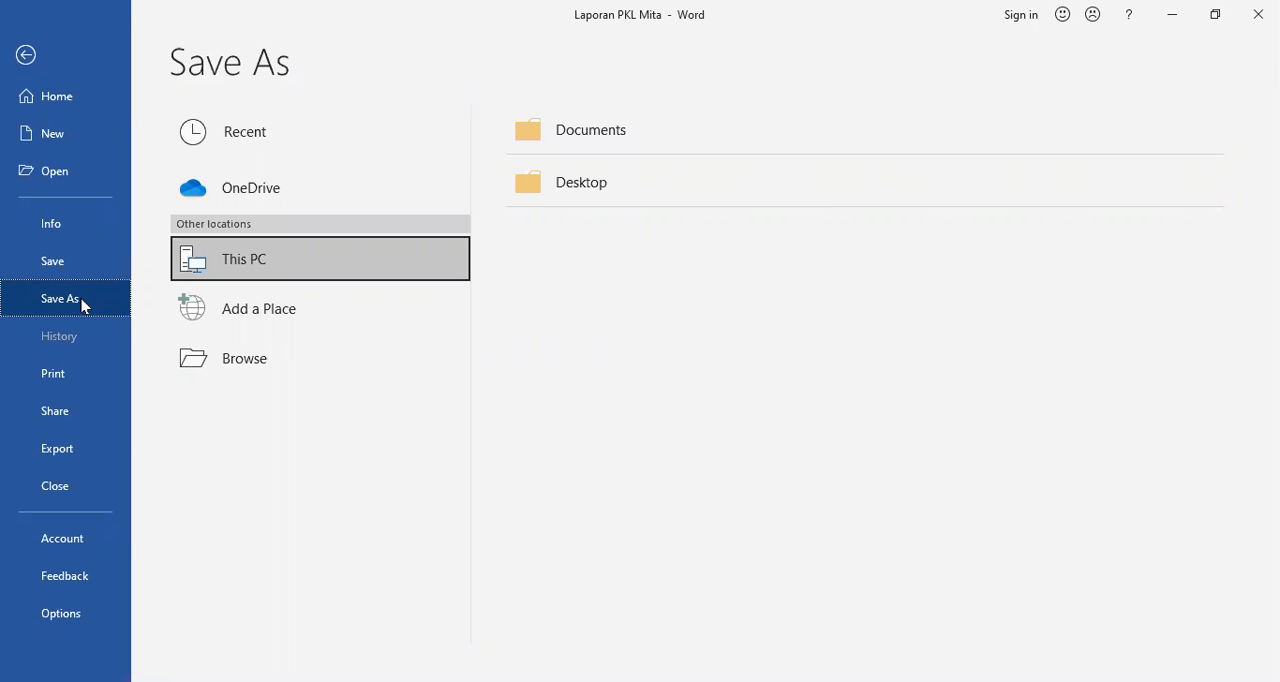
click(252, 371)
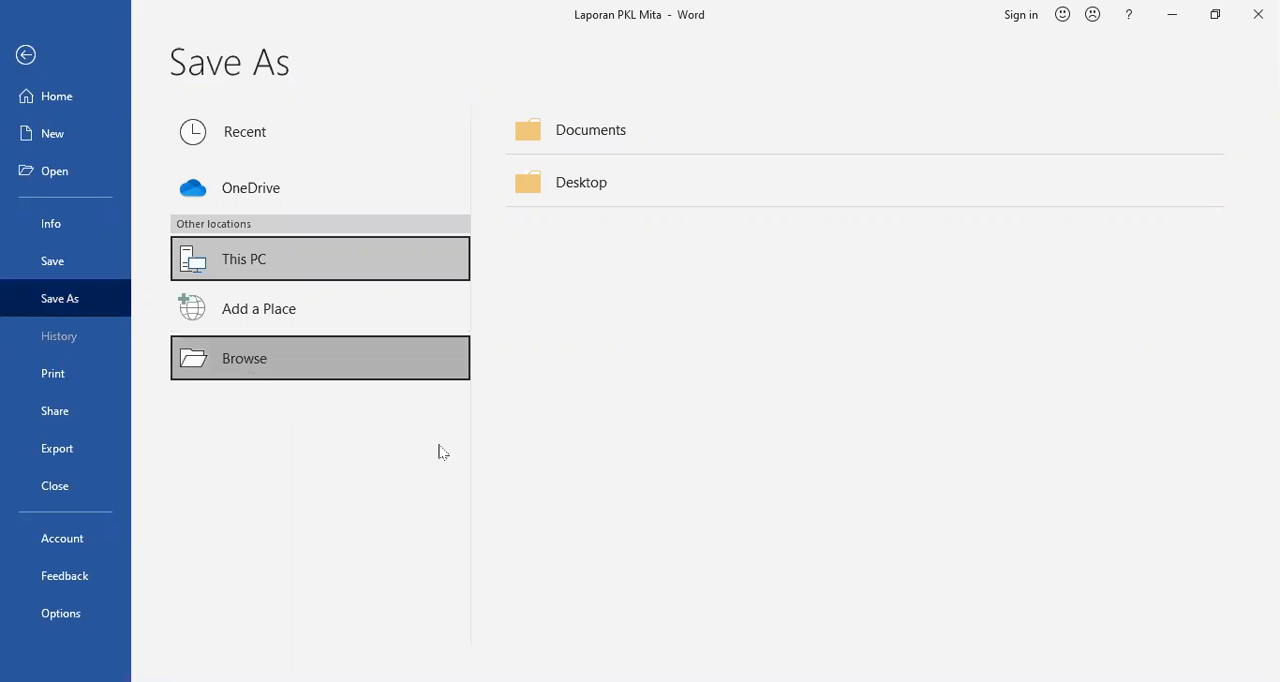
click(414, 358)
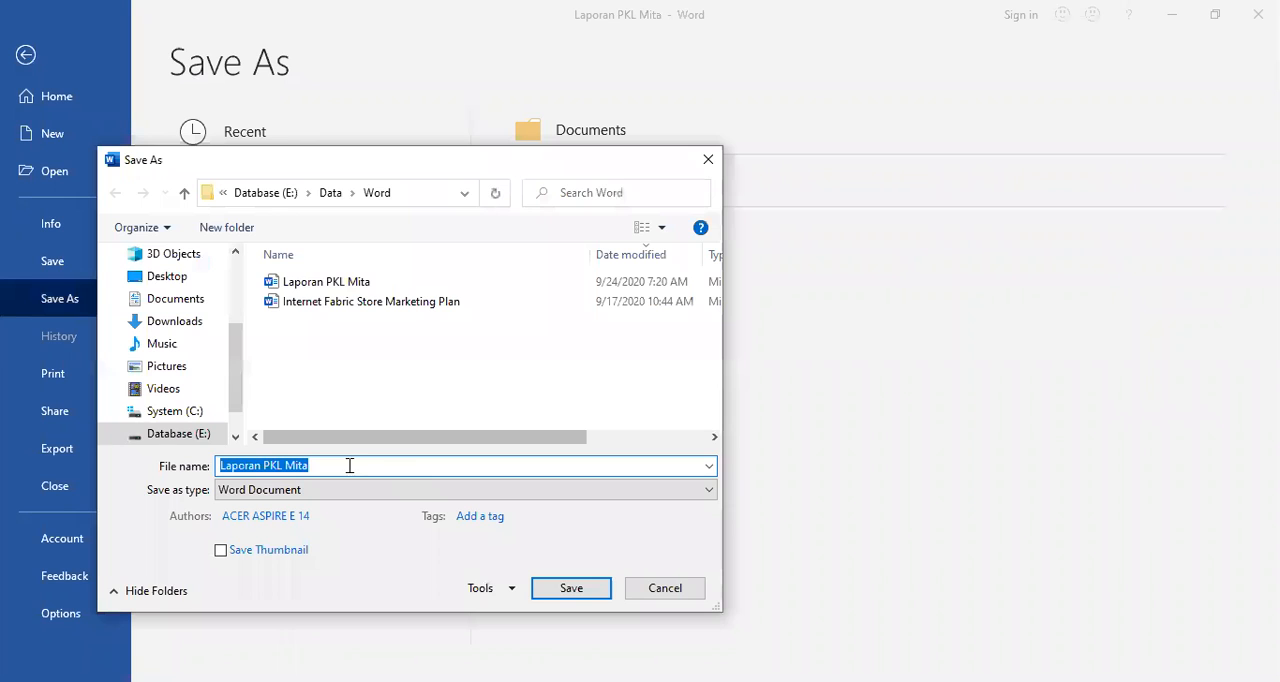
click(364, 463)
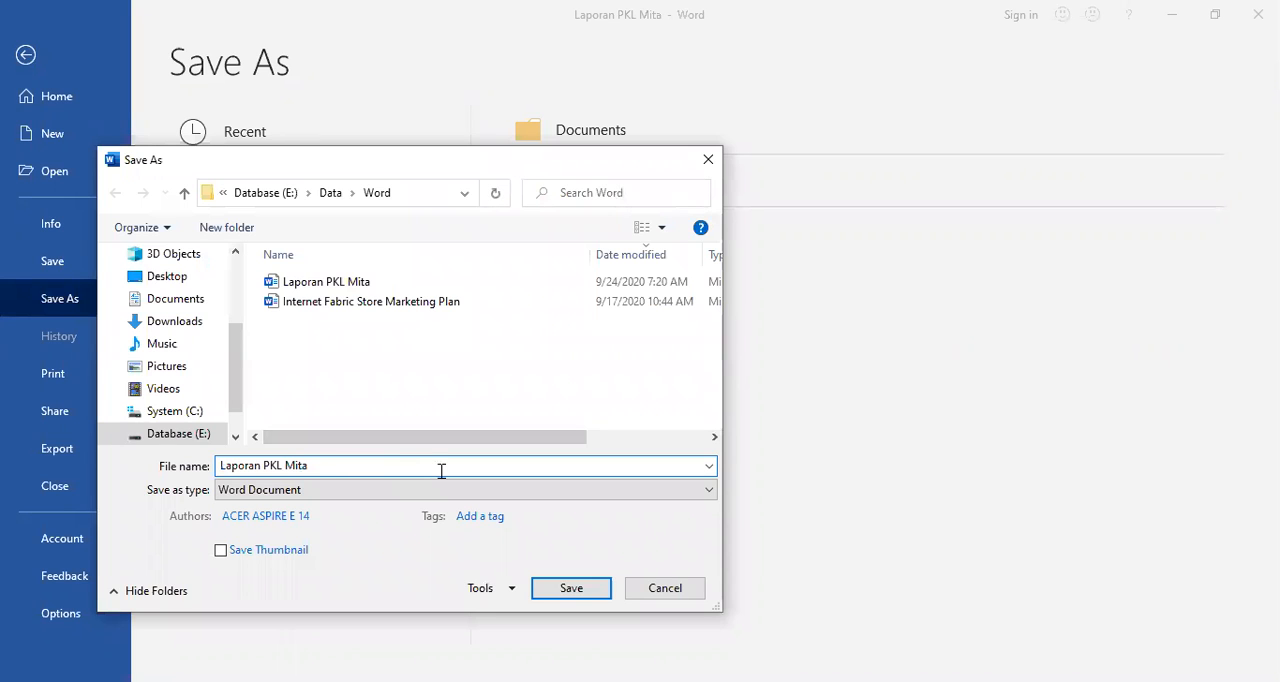
text(-)
text(RE)
key(BackSpace)
key(BackSpace)
text(EDITED)
key(Return)
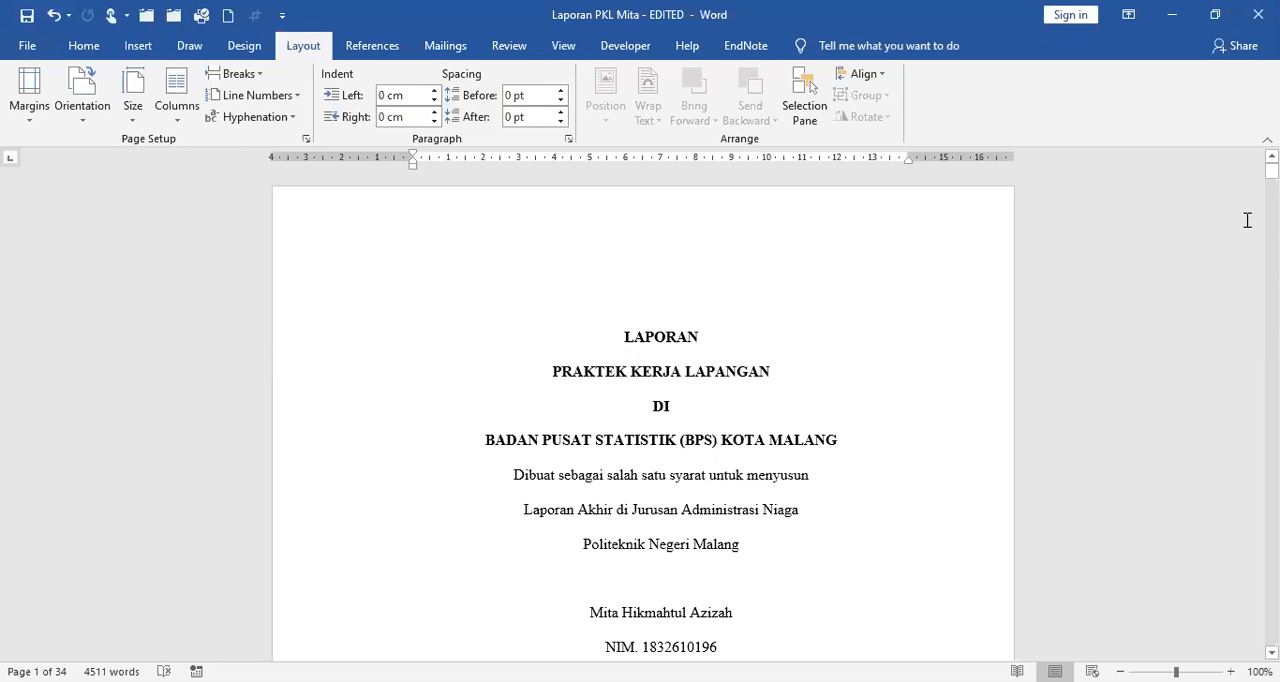
Close the report and open the Internet Fabric Store Marketing Plan document from the Data > Word folder.
click(38, 50)
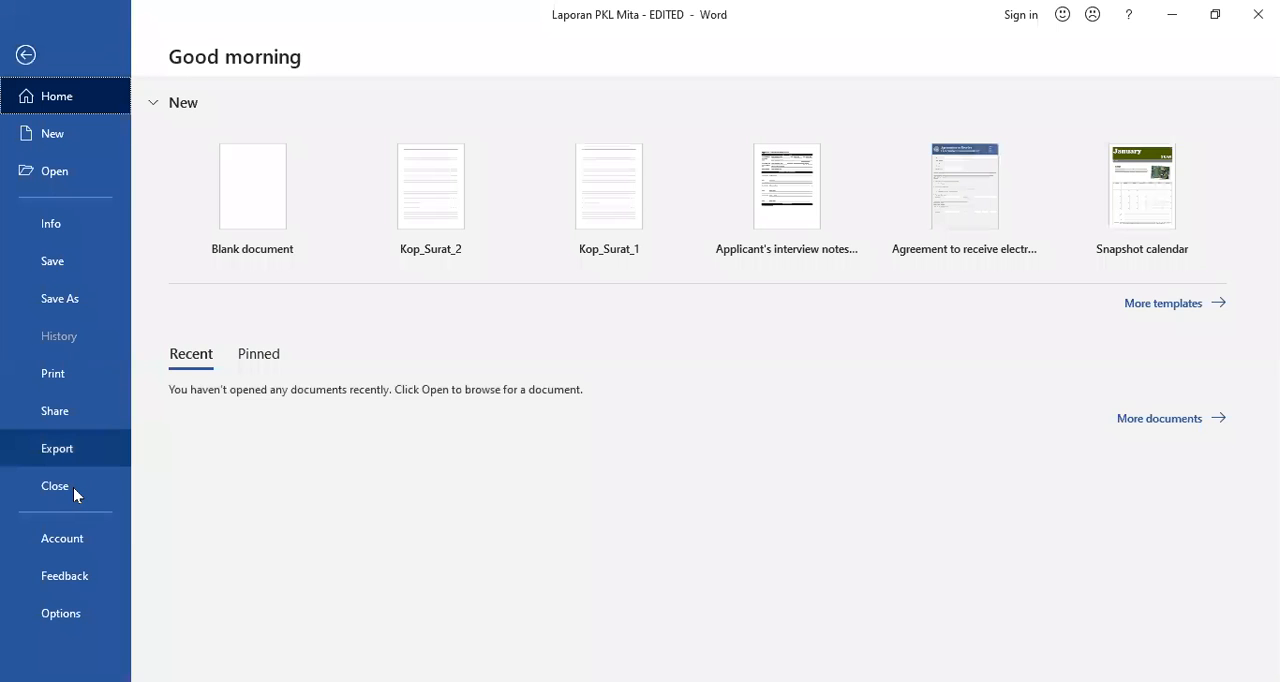
click(73, 487)
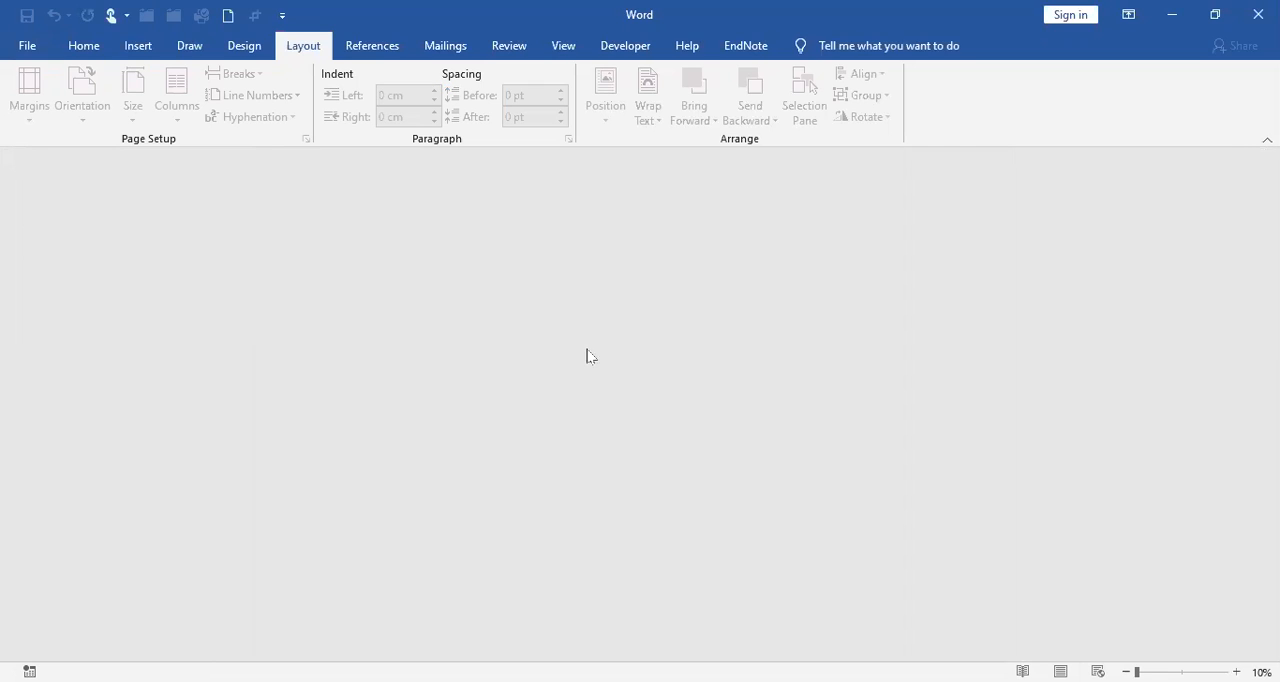
click(30, 48)
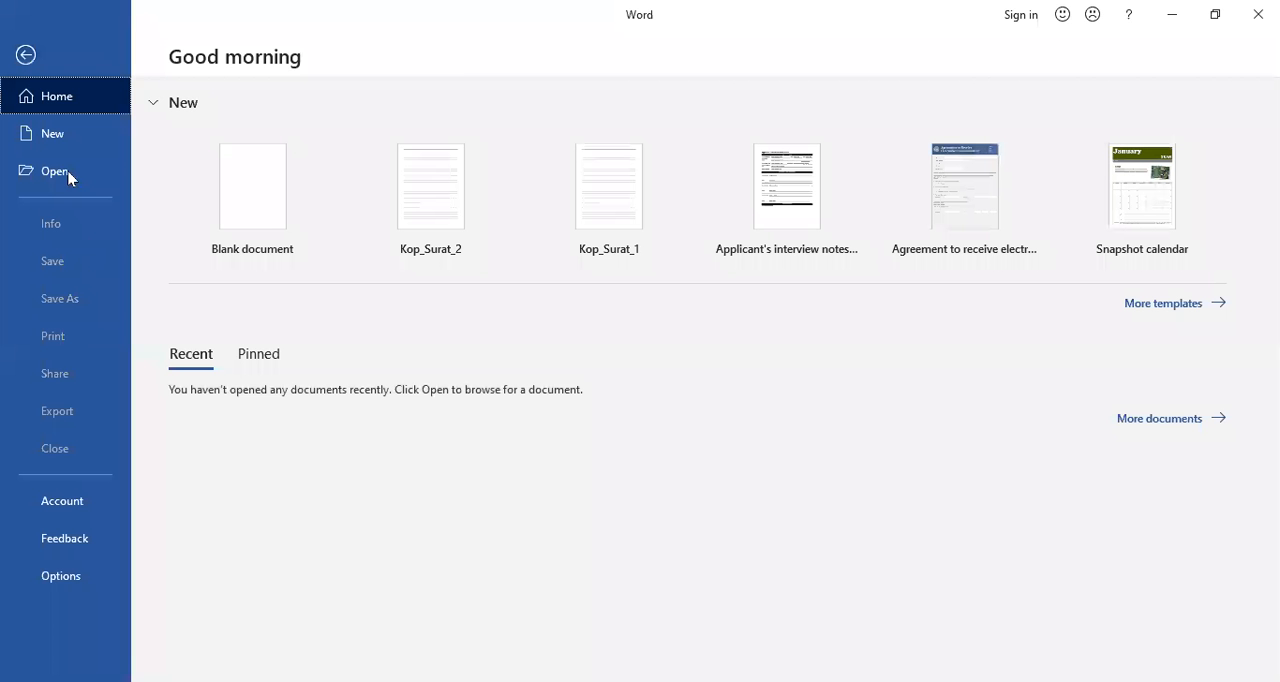
click(68, 175)
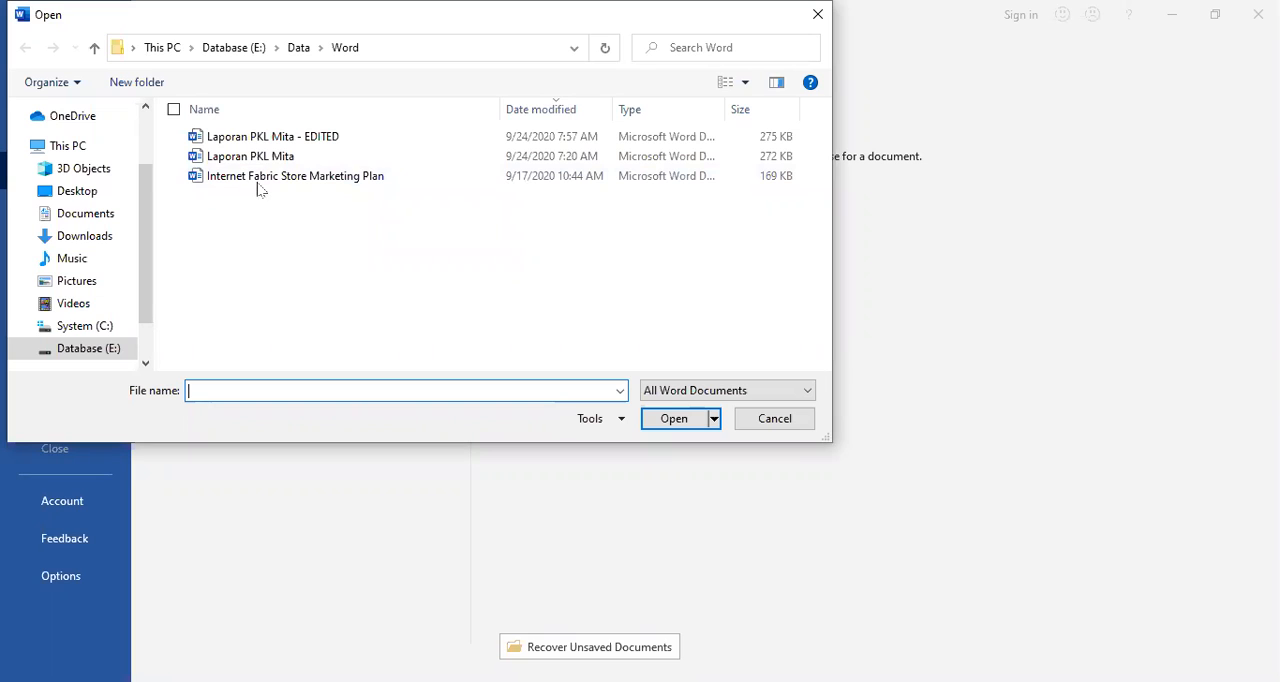
click(330, 182)
click(685, 421)
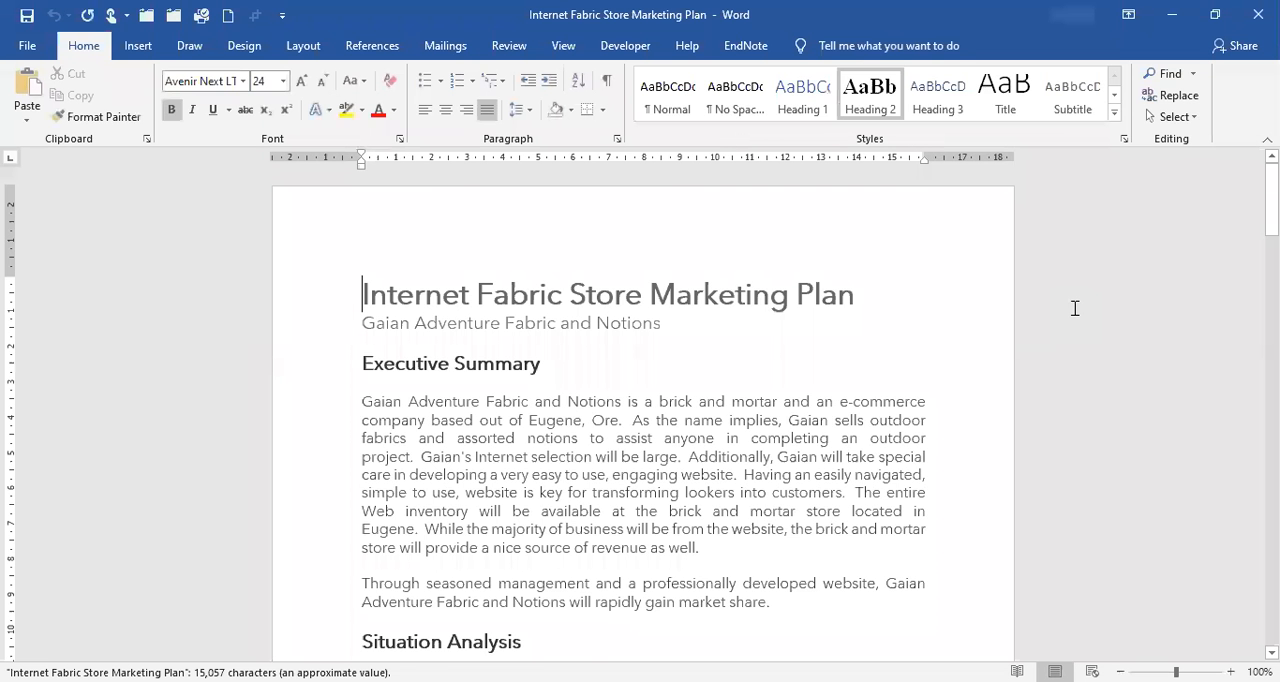
Look through the marketing plan's content from the title page to the Competition section and return to the title.
scroll(1075, 308, down, 3)
scroll(1075, 306, down, 10)
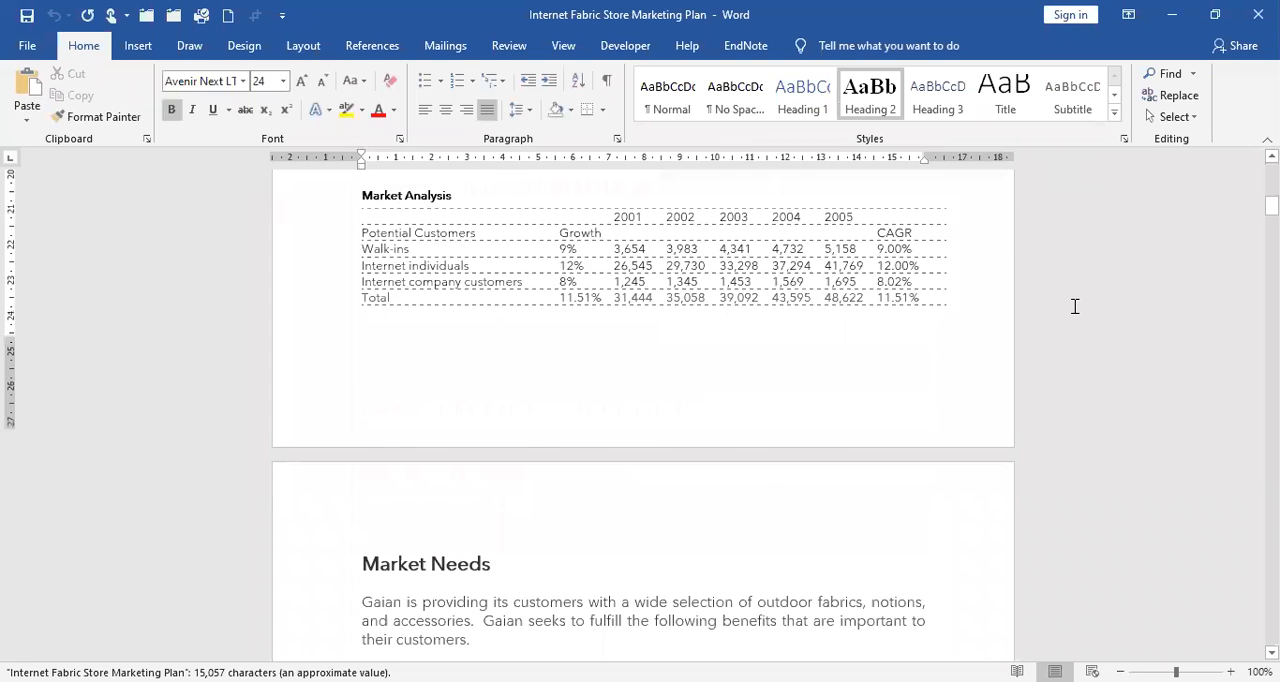
scroll(1075, 306, down, 10)
scroll(1080, 320, down, 8)
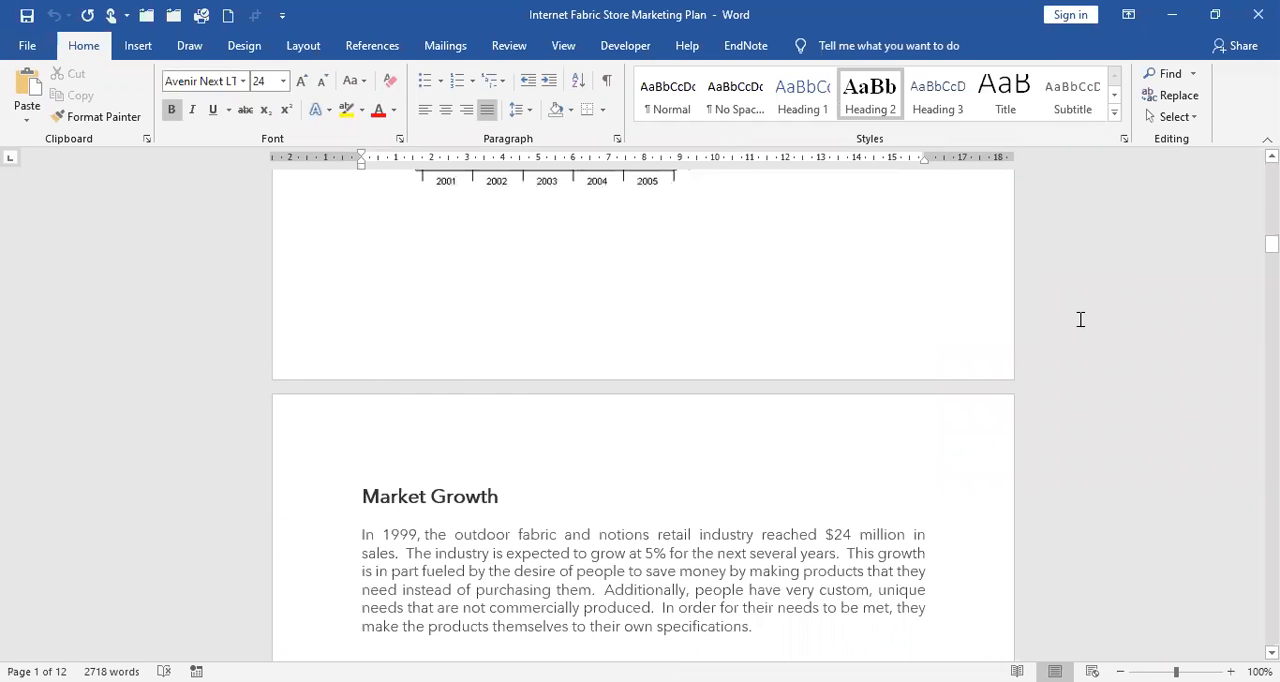
scroll(1080, 319, down, 10)
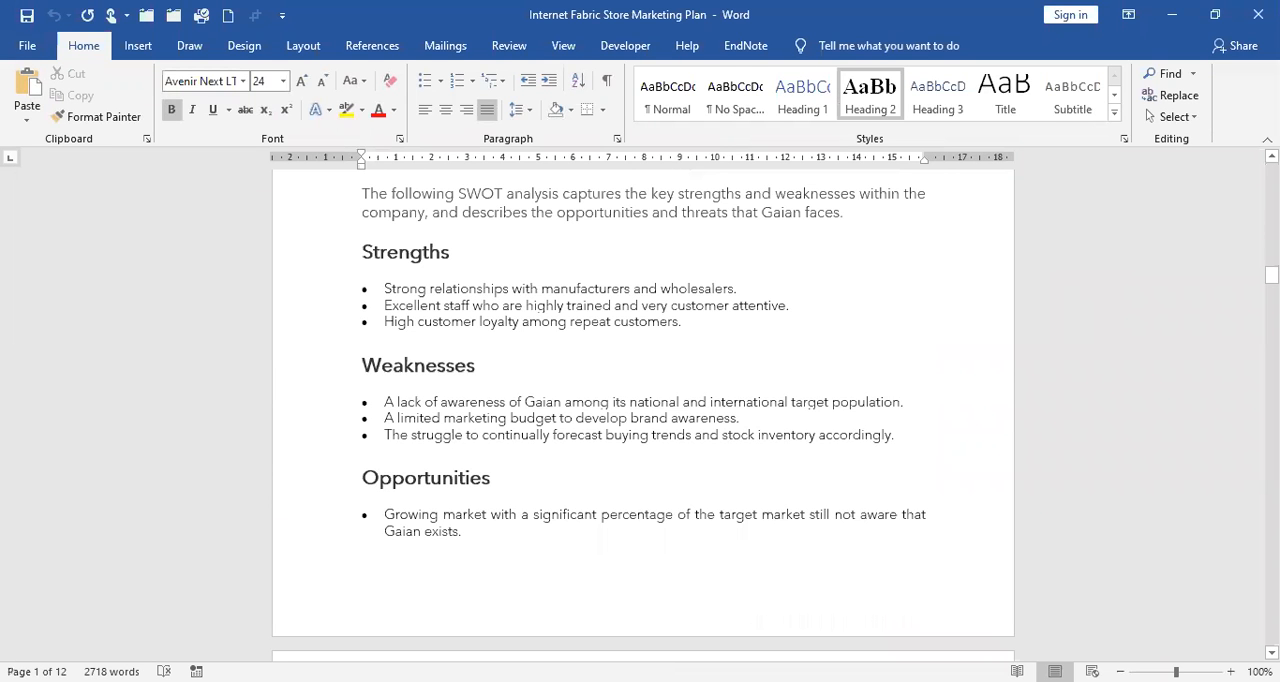
scroll(643, 410, down, 5)
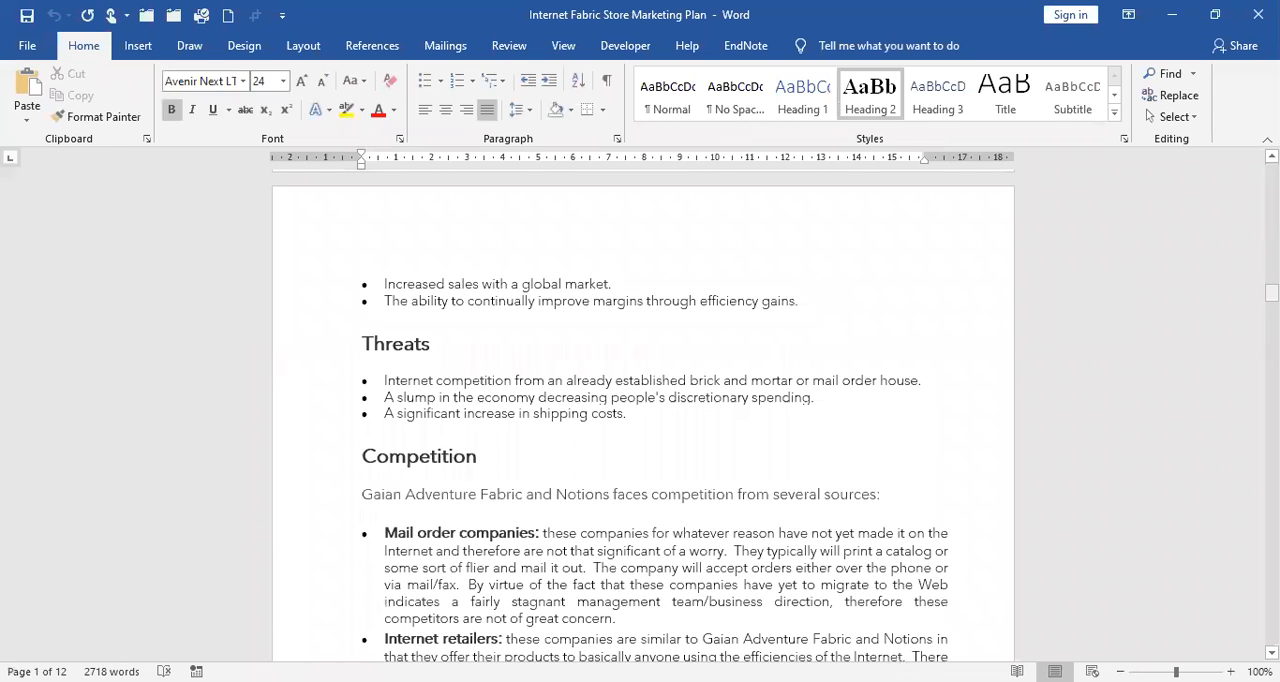
drag(1271, 292, 1039, 320)
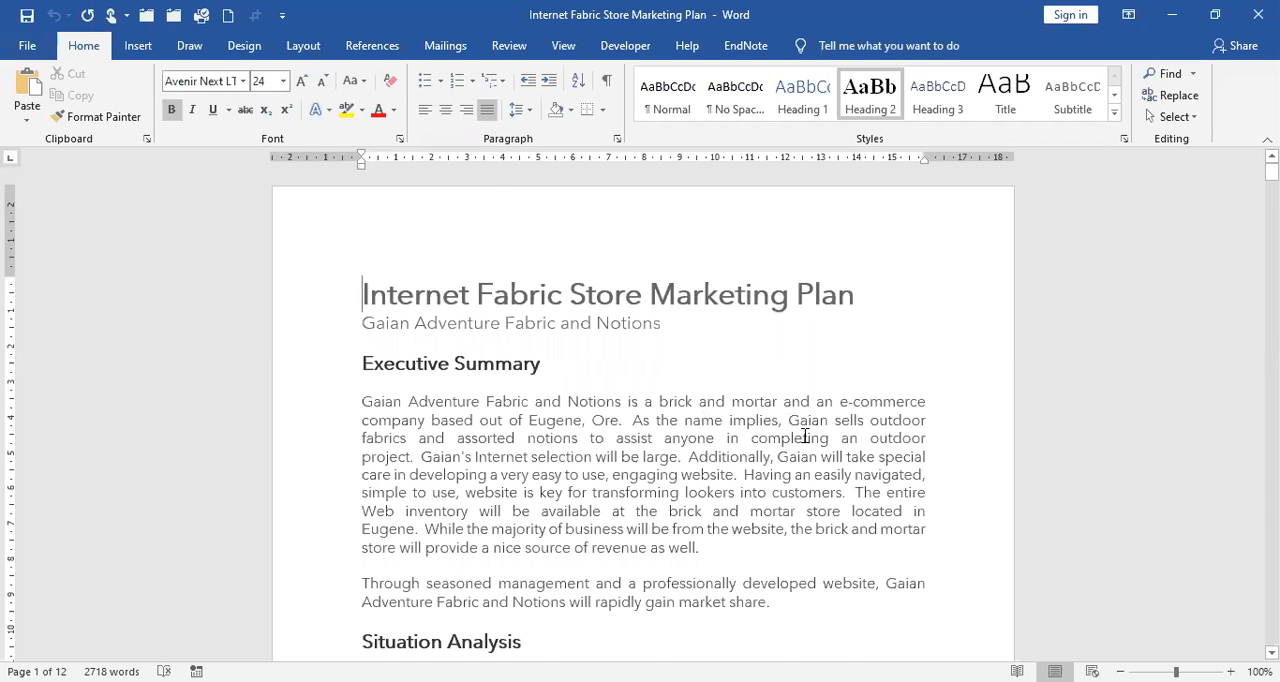
scroll(805, 436, down, 3)
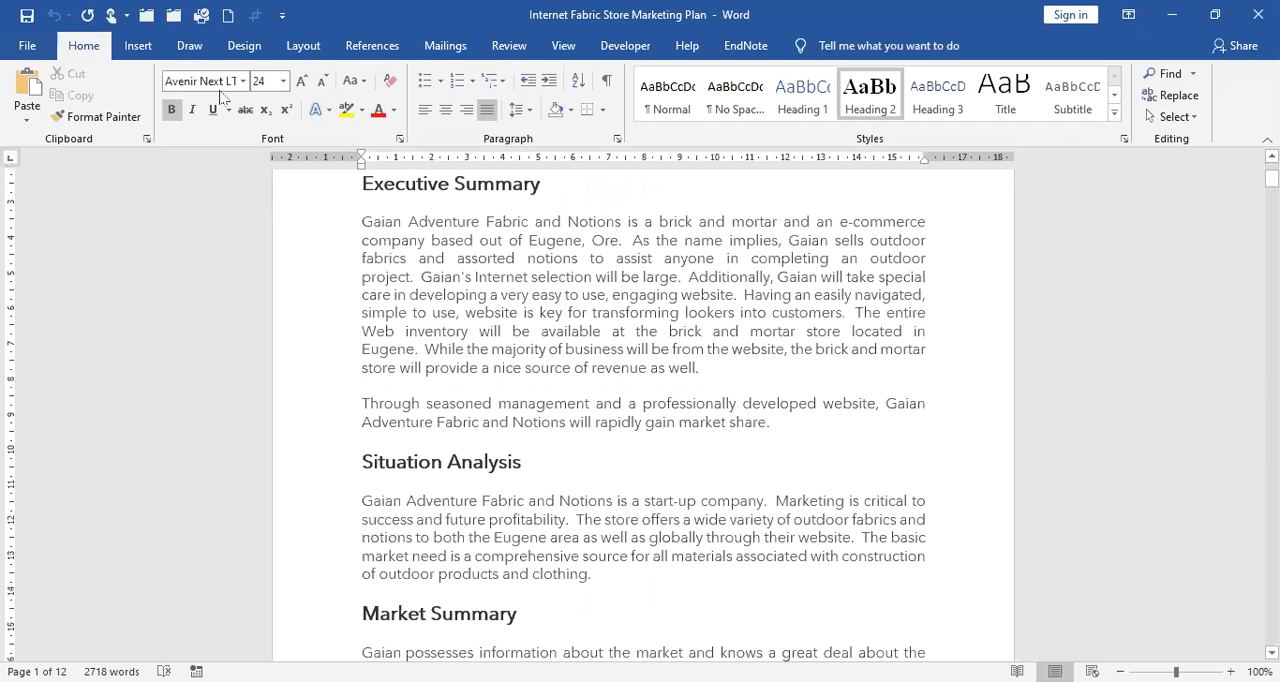
scroll(222, 97, up, 3)
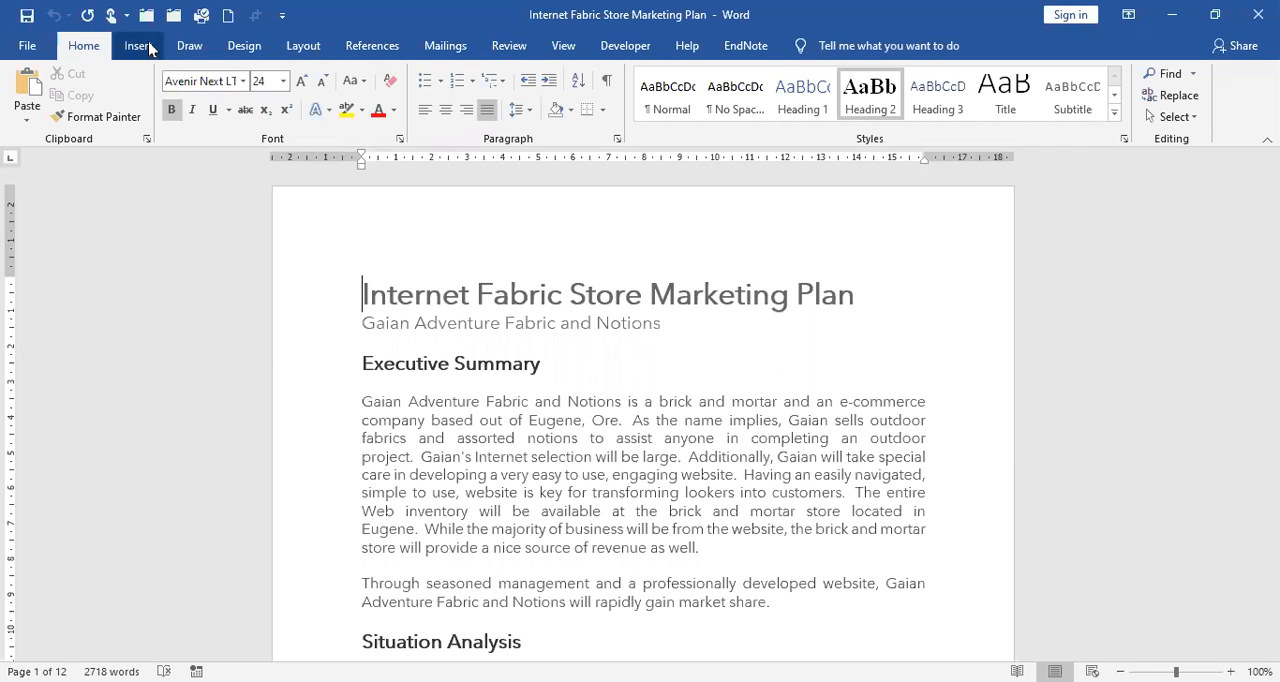
Insert a Plain Number page number at the current position in the page 1 footer and center it.
click(140, 46)
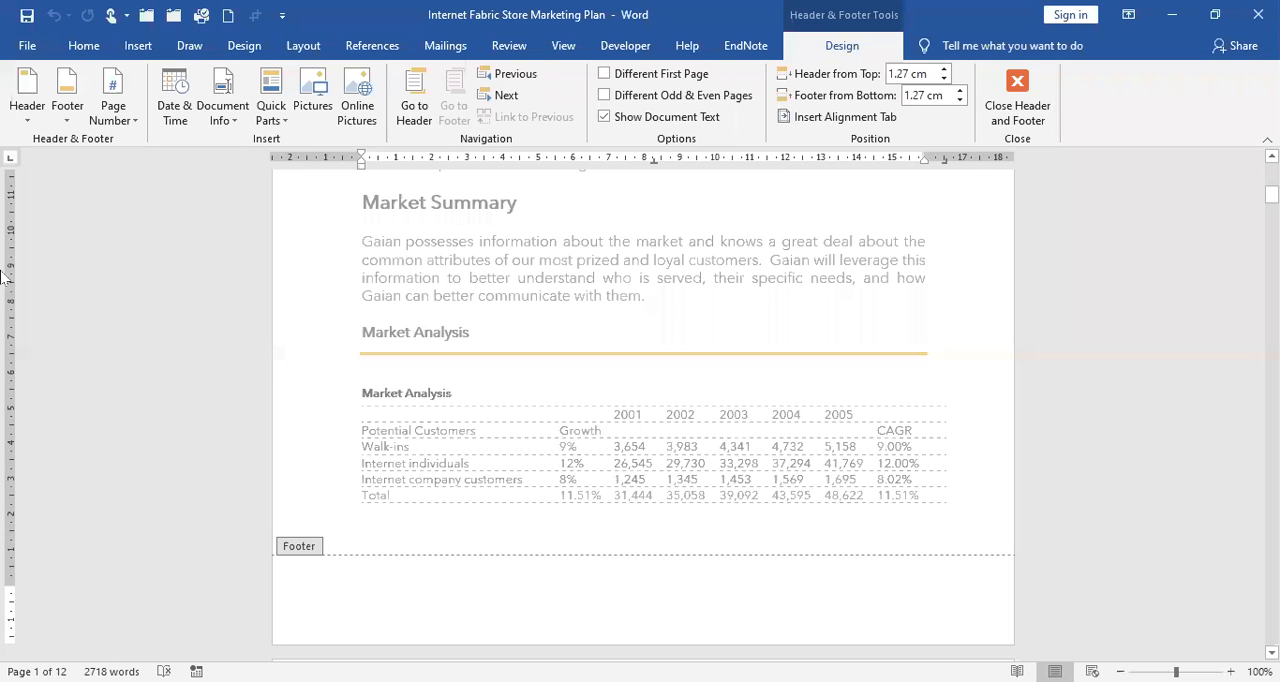
click(136, 122)
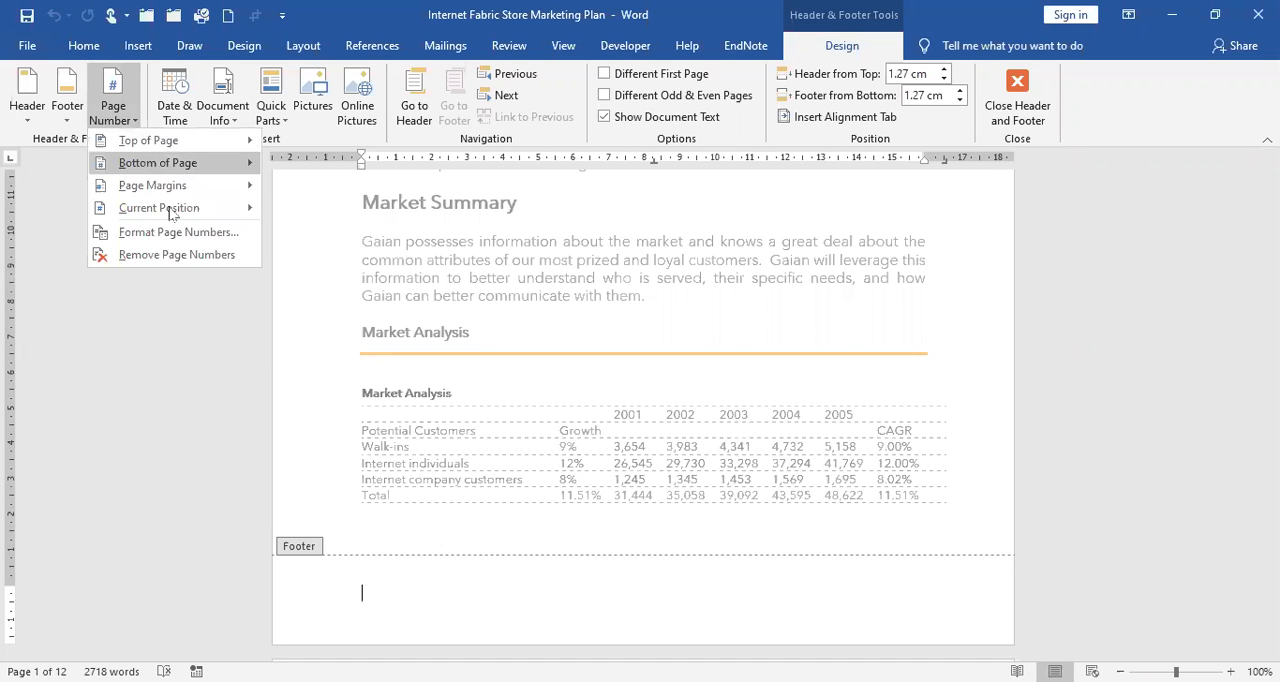
mouse_move(172, 210)
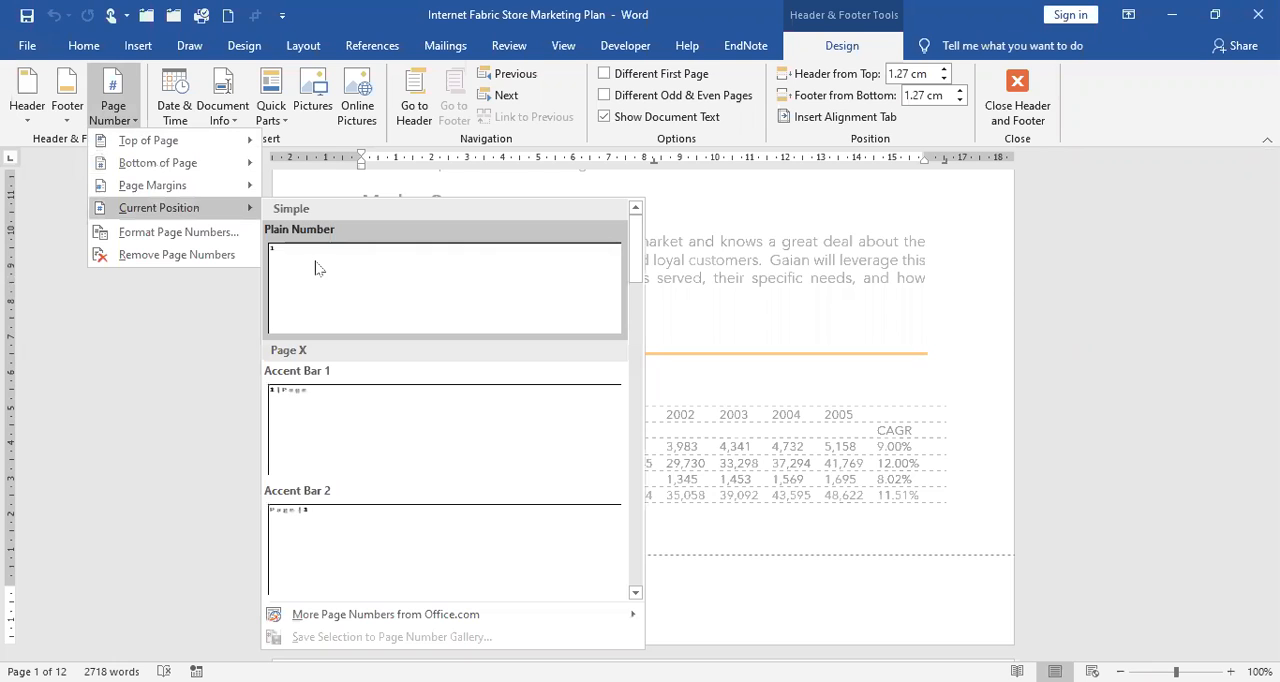
click(318, 268)
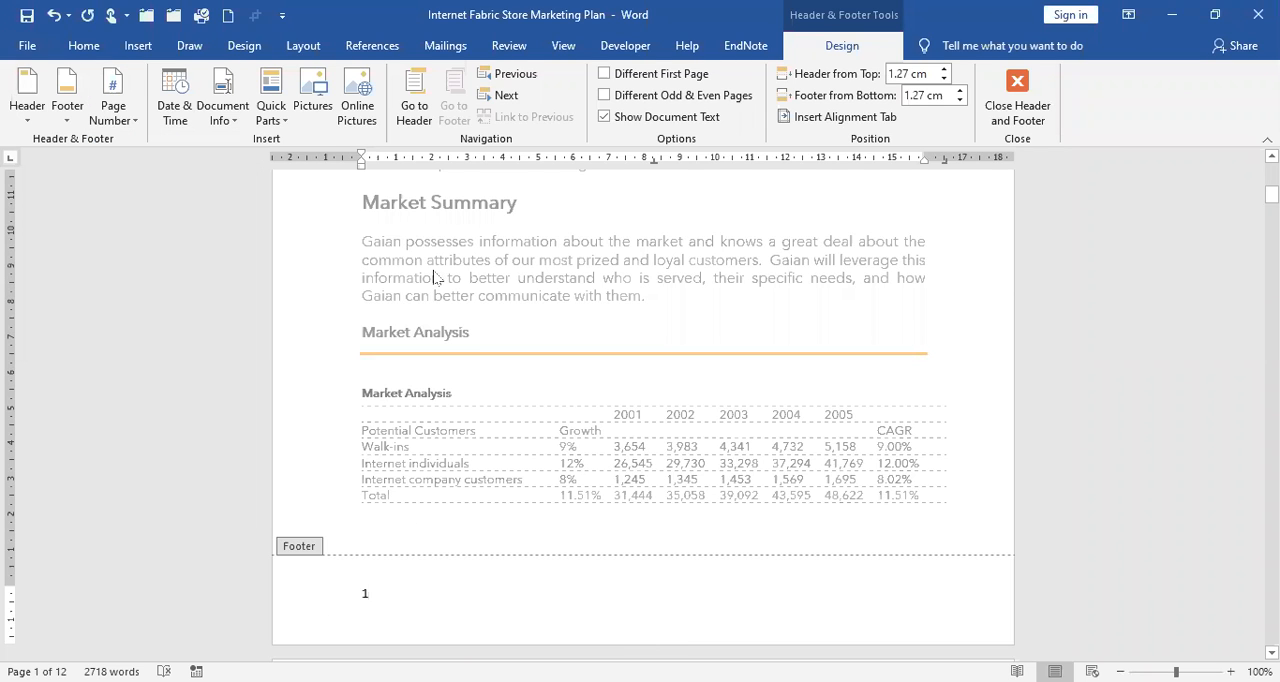
click(84, 45)
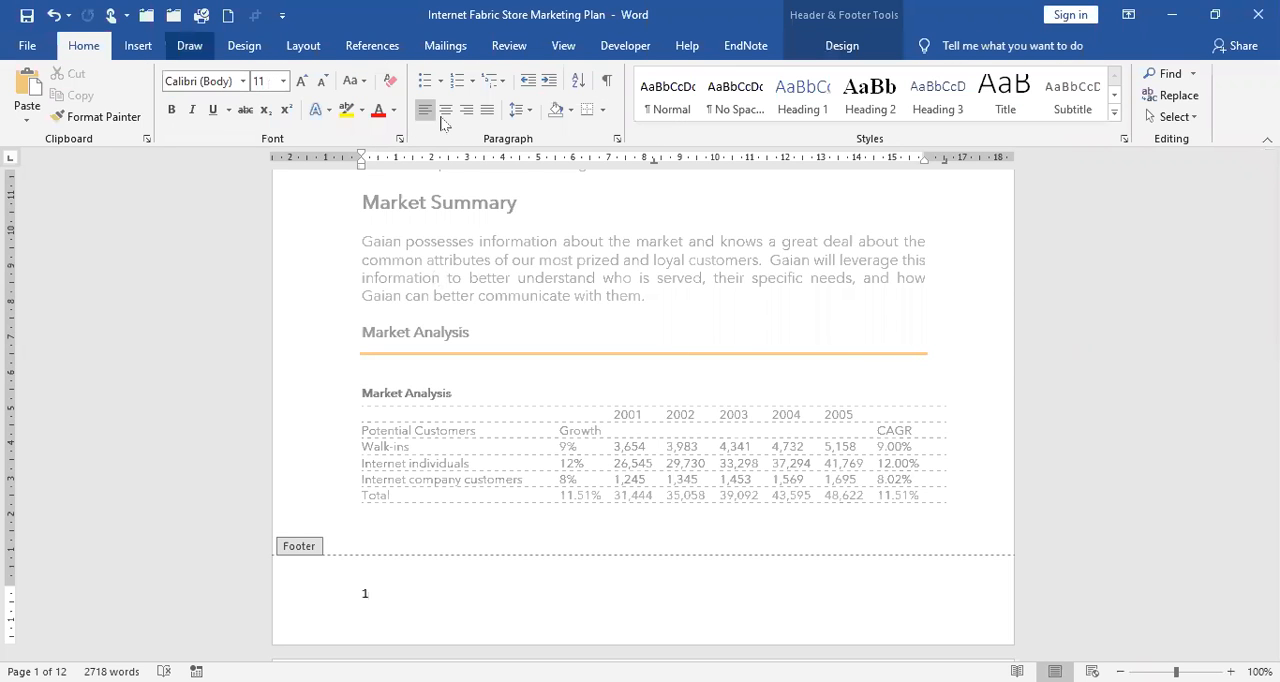
click(446, 109)
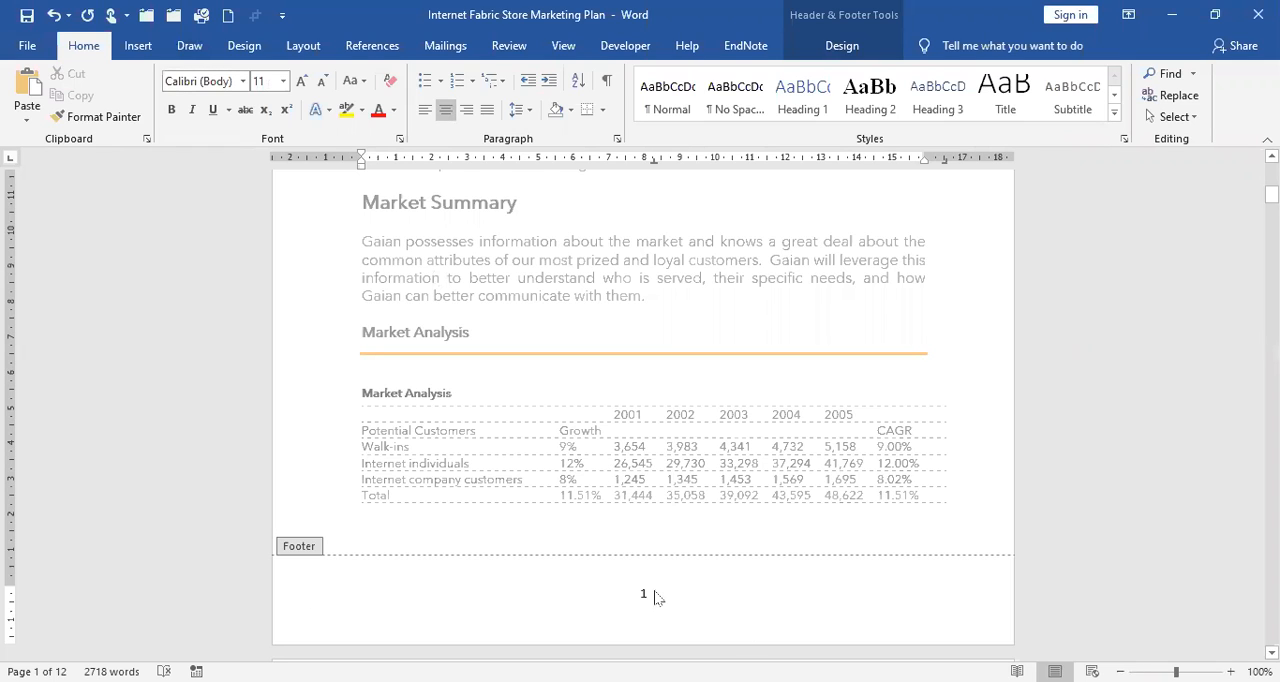
Set the footer page number's font to Times New Roman, size 12.
double_click(655, 597)
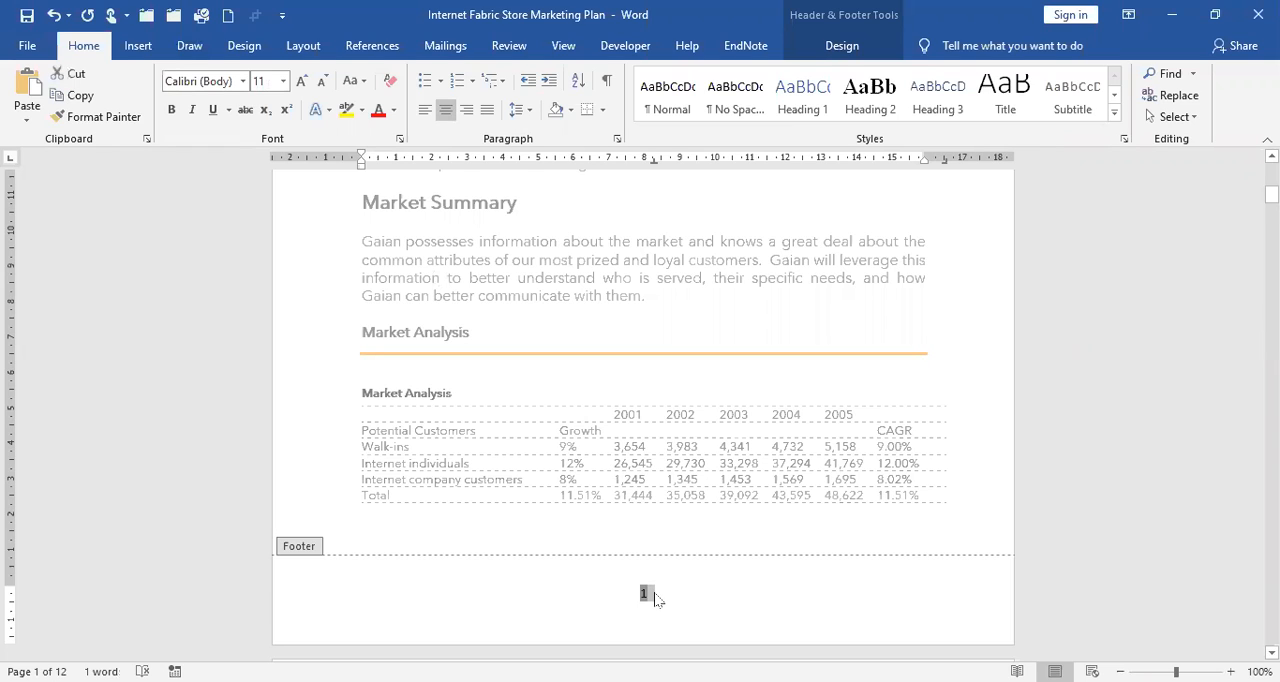
click(243, 82)
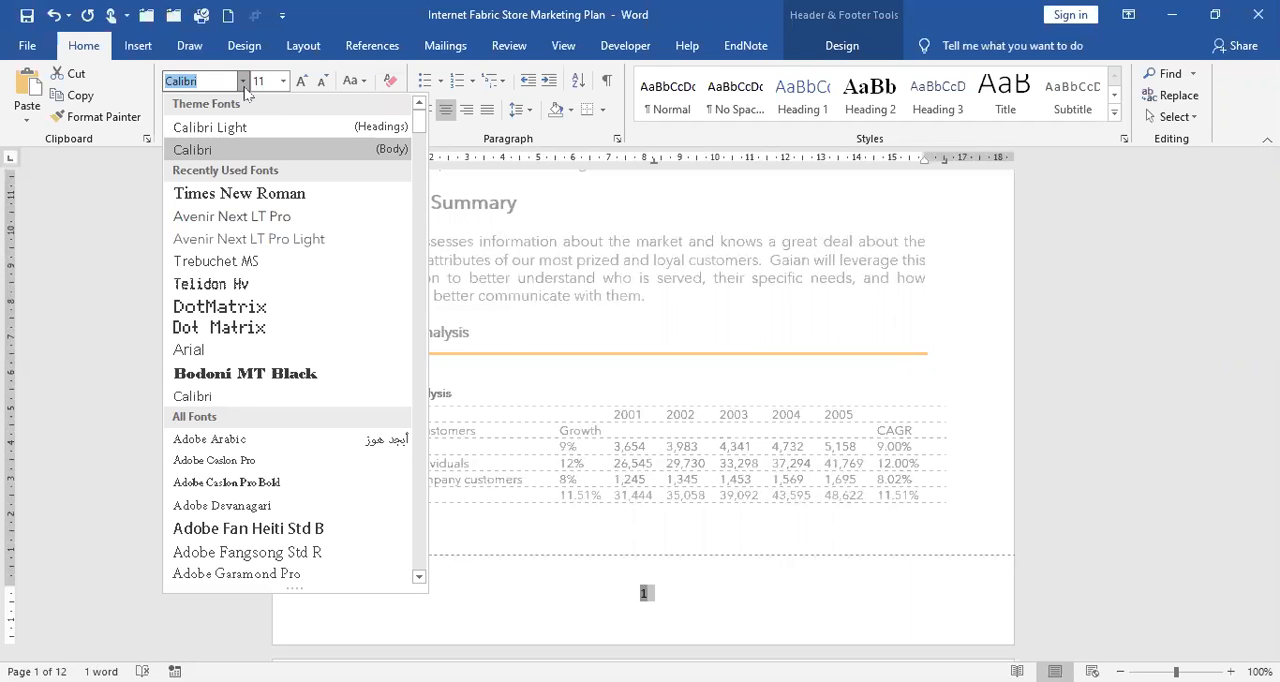
click(307, 203)
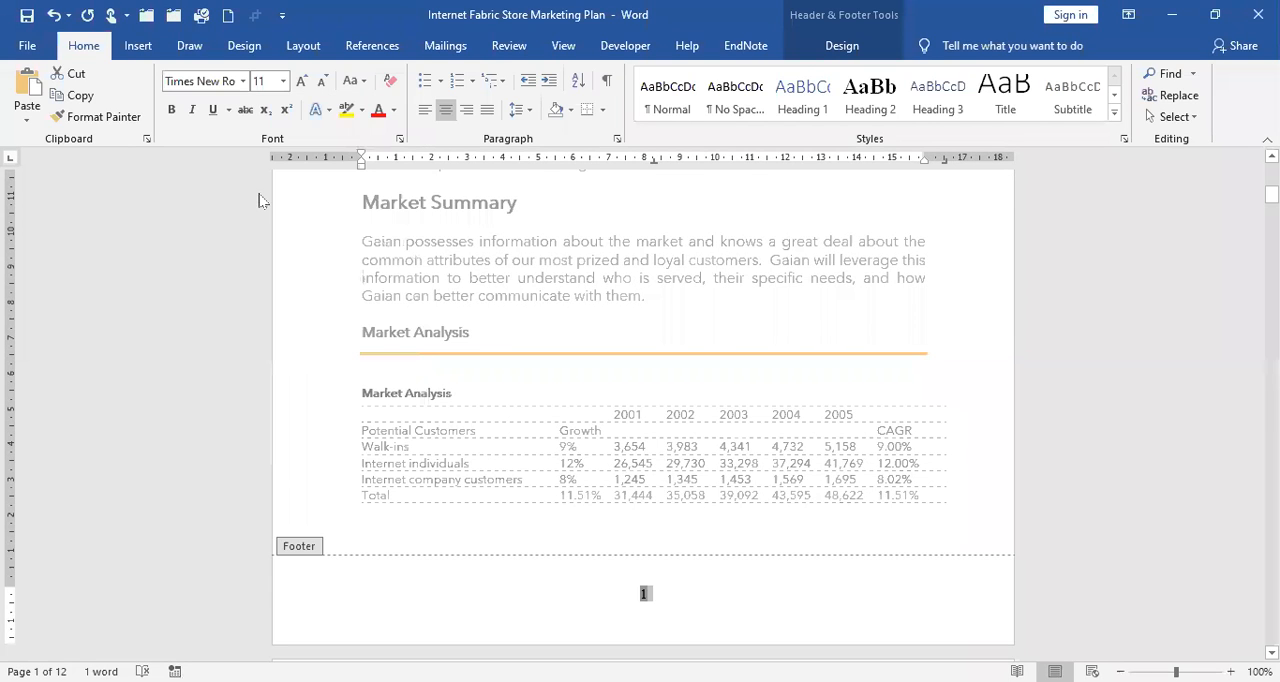
click(284, 82)
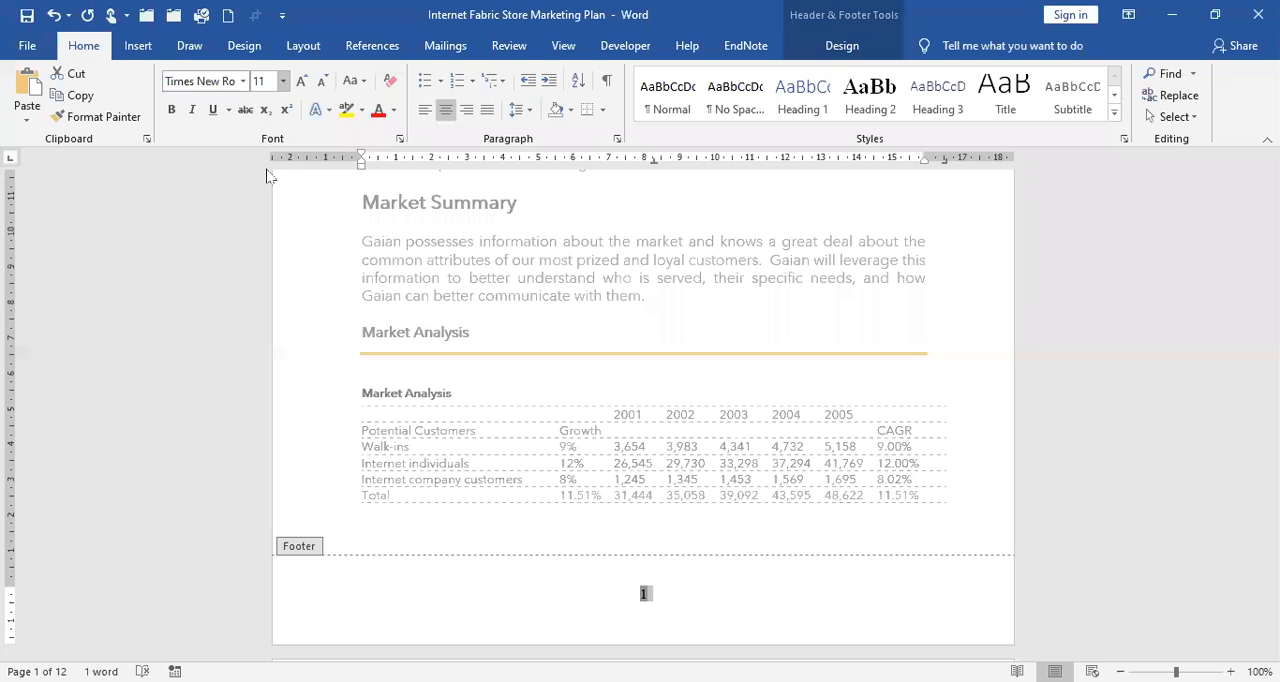
click(262, 174)
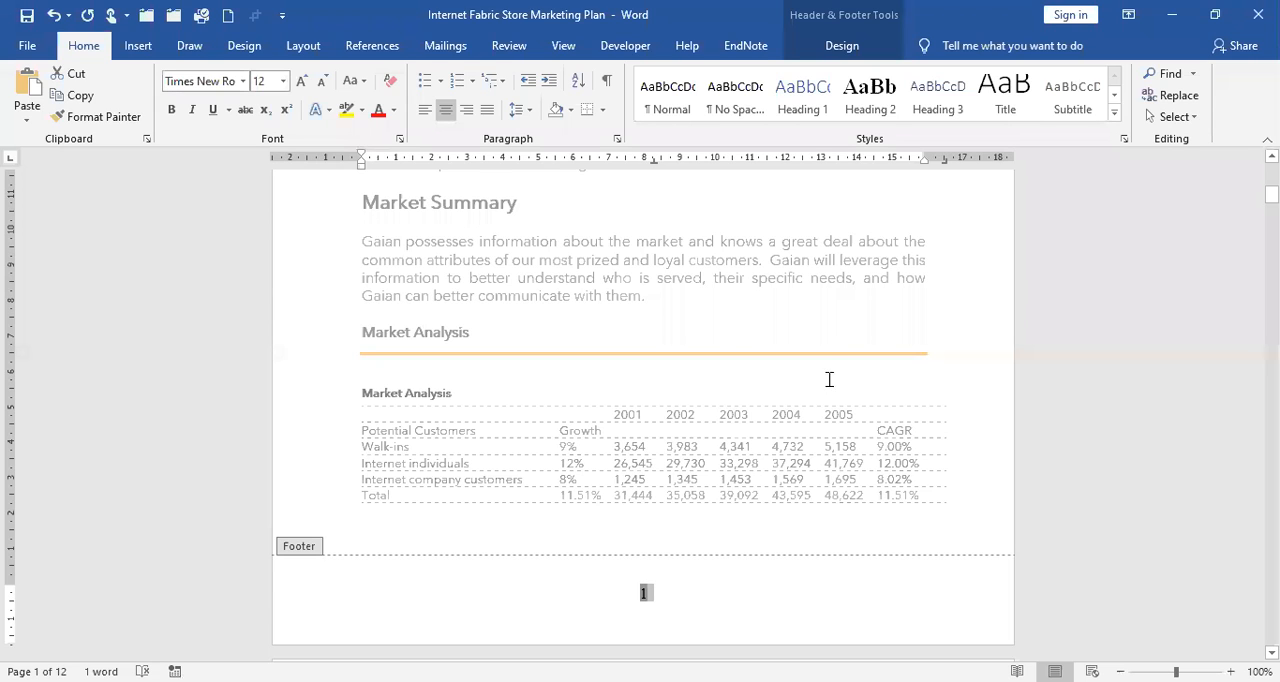
Check the footer page numbers on the following pages and close the header and footer editing.
scroll(694, 345, down, 5)
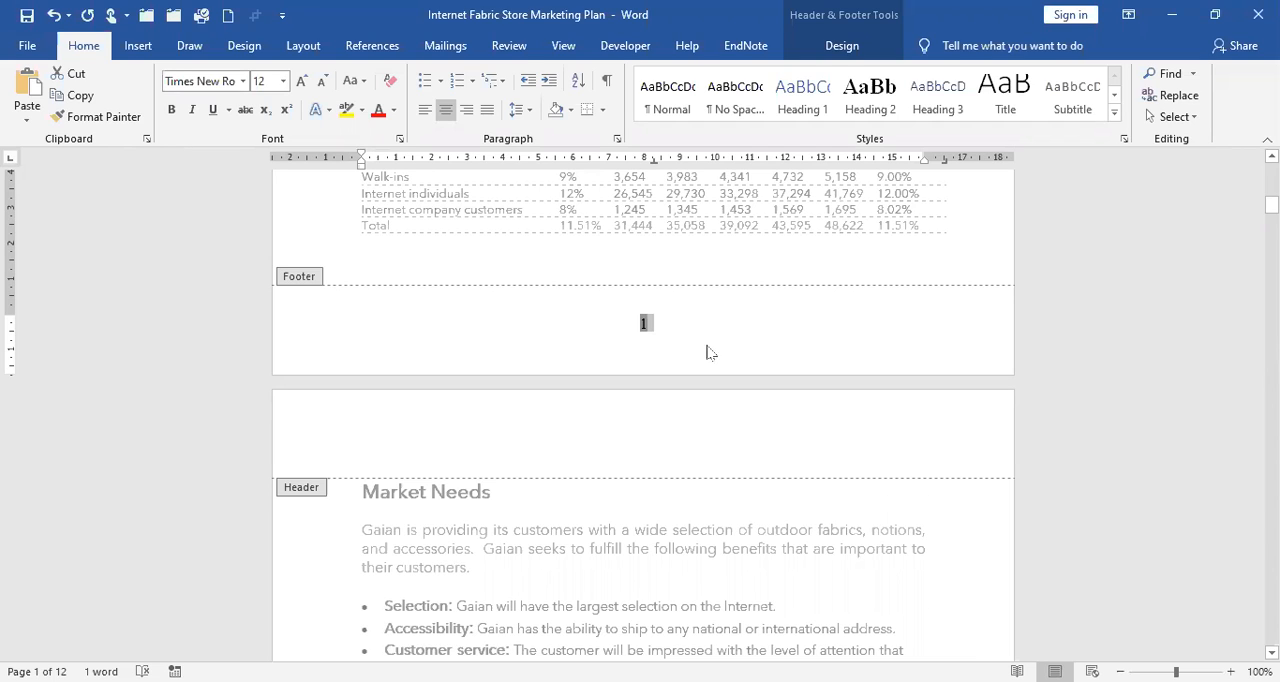
scroll(708, 350, down, 15)
scroll(589, 272, down, 5)
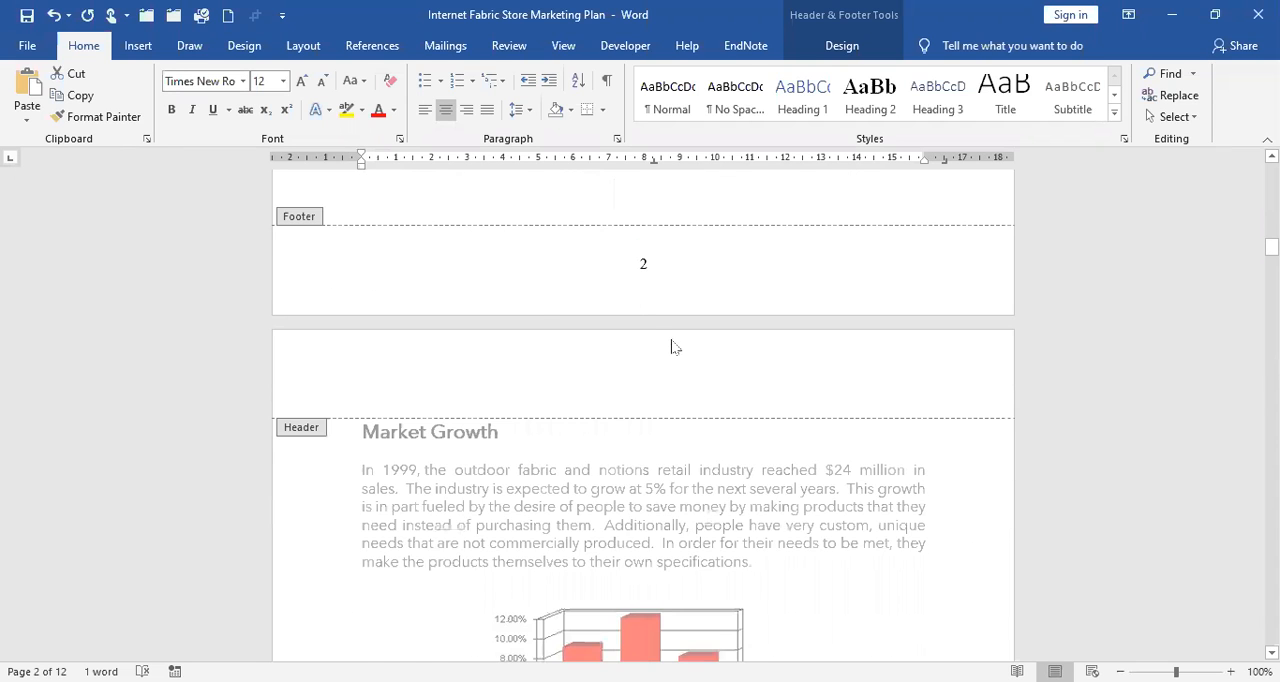
scroll(680, 345, down, 8)
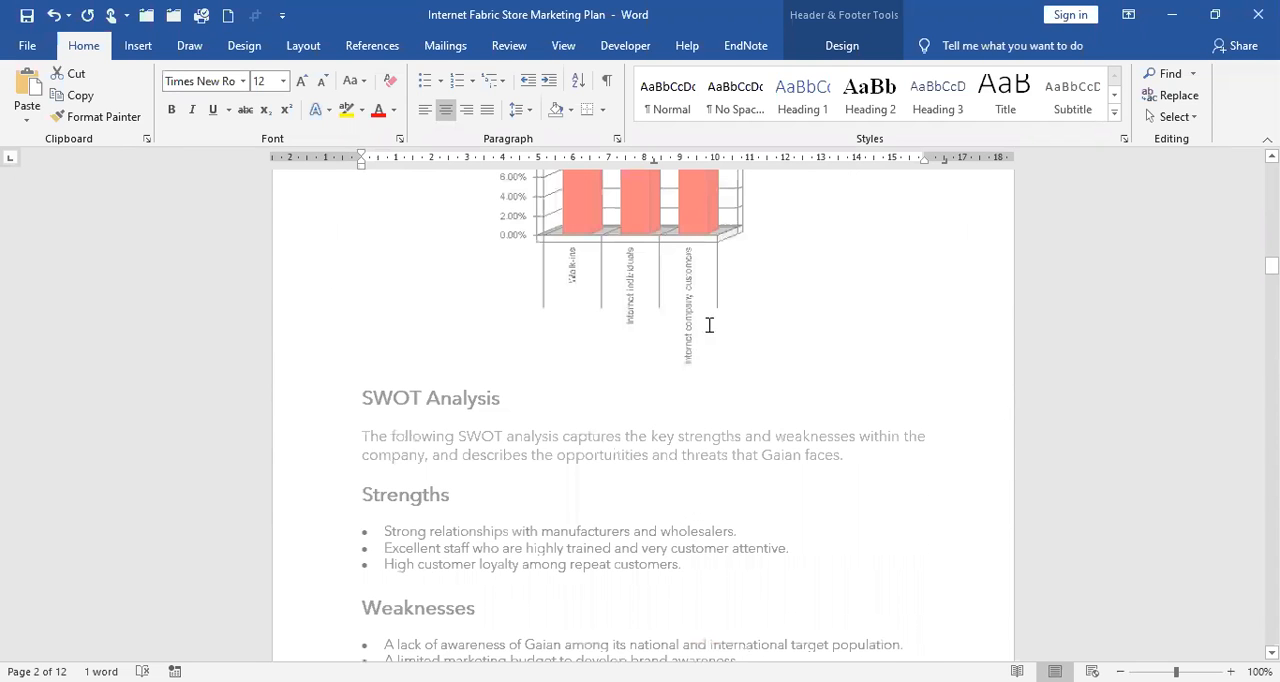
scroll(709, 323, down, 10)
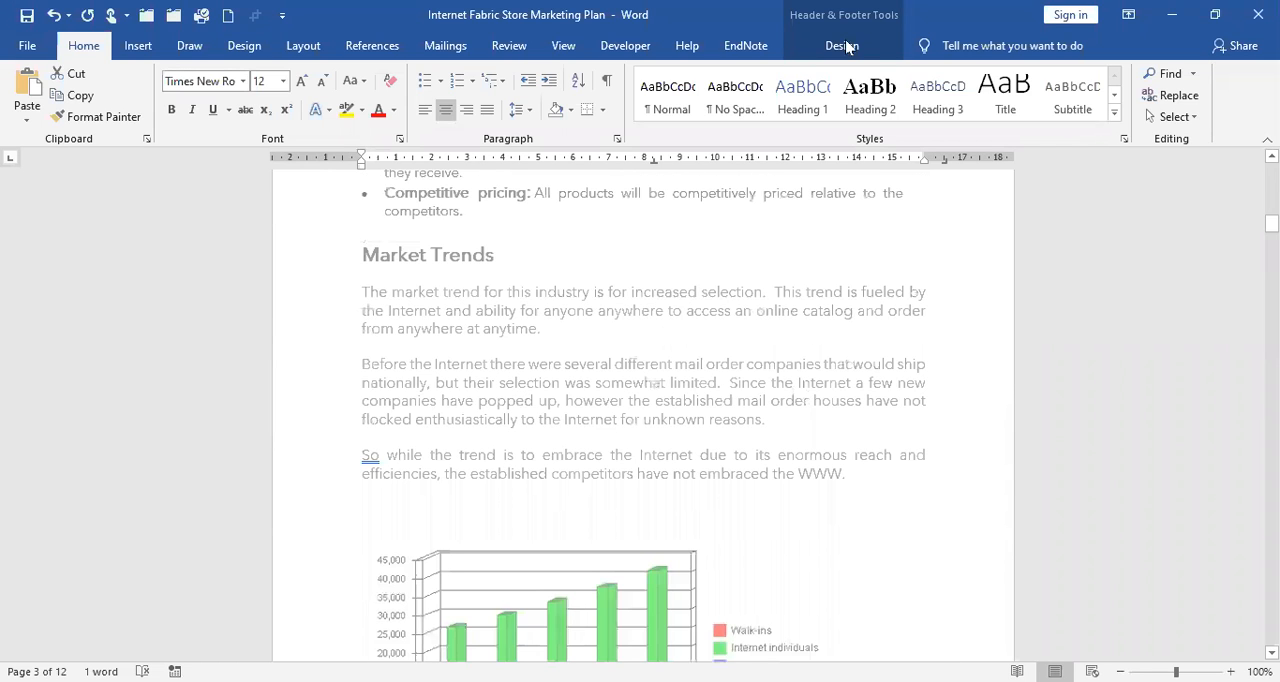
click(842, 46)
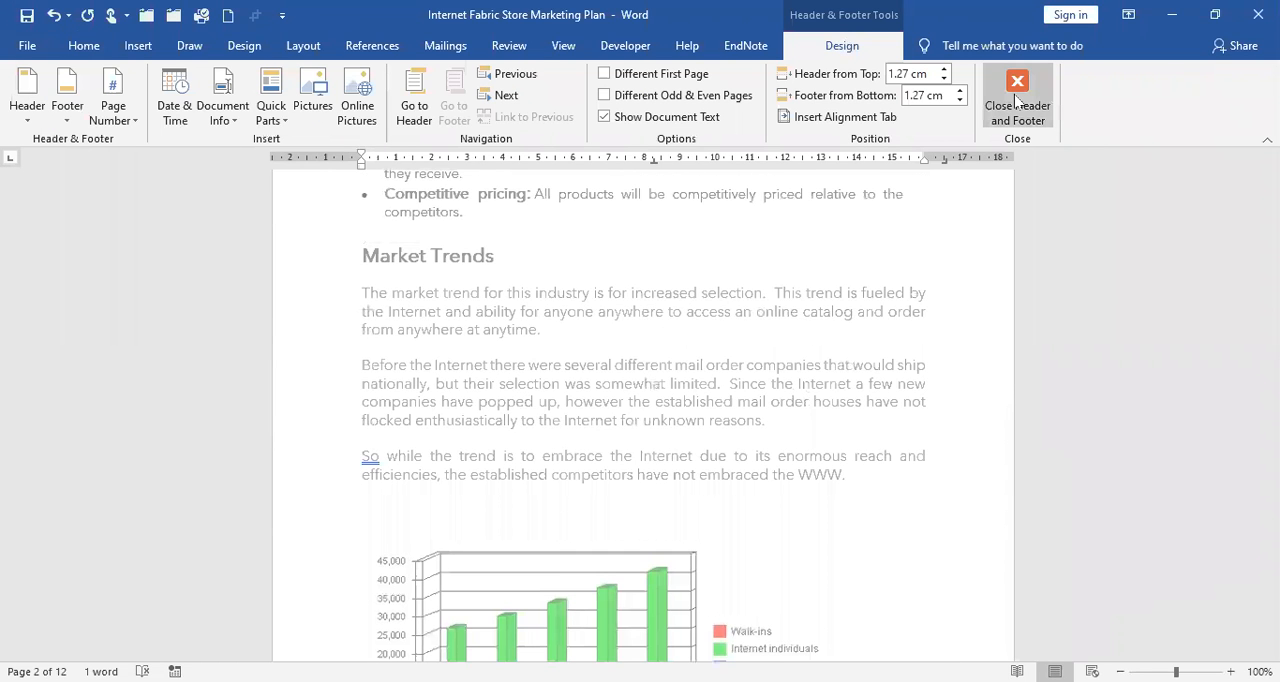
click(1018, 99)
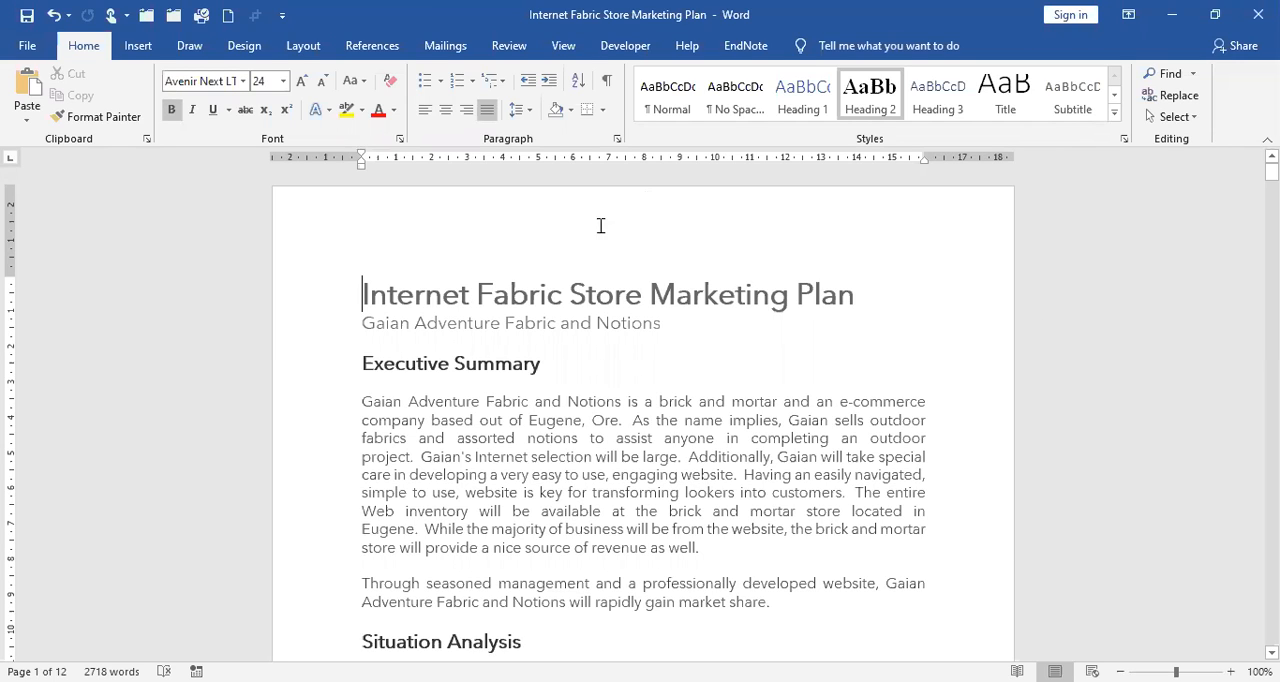
Look at the built-in table of contents styles without inserting one.
click(383, 51)
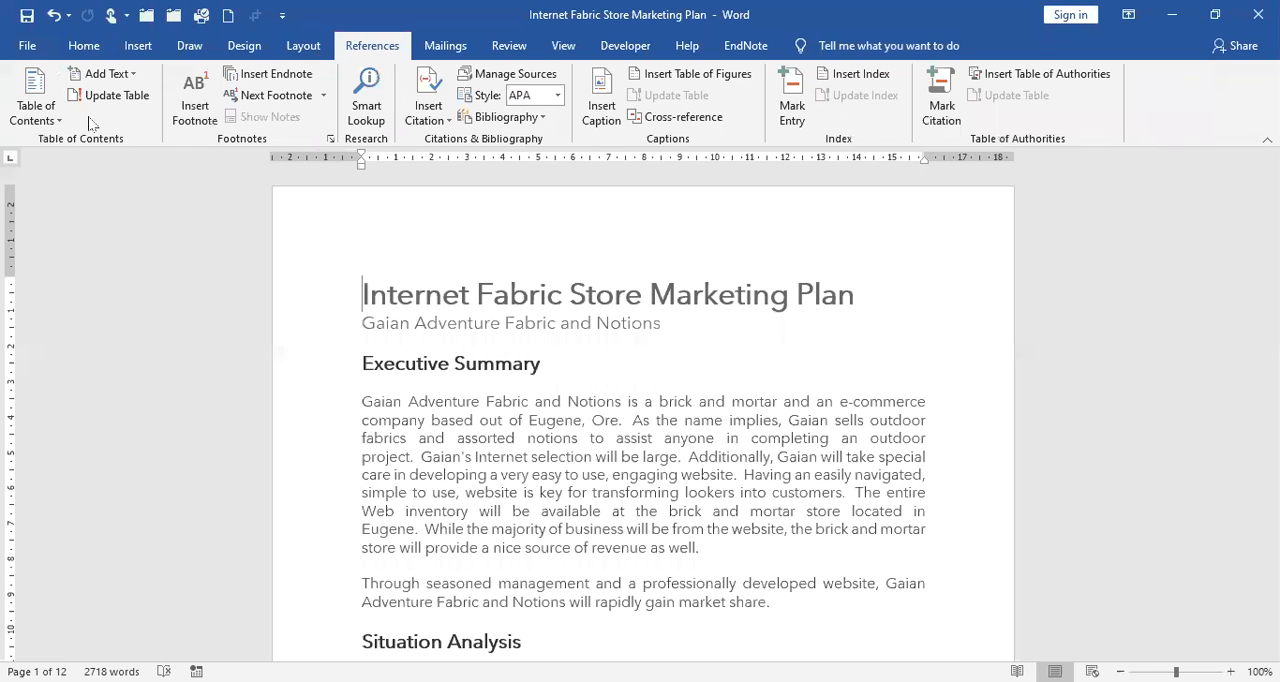
click(35, 110)
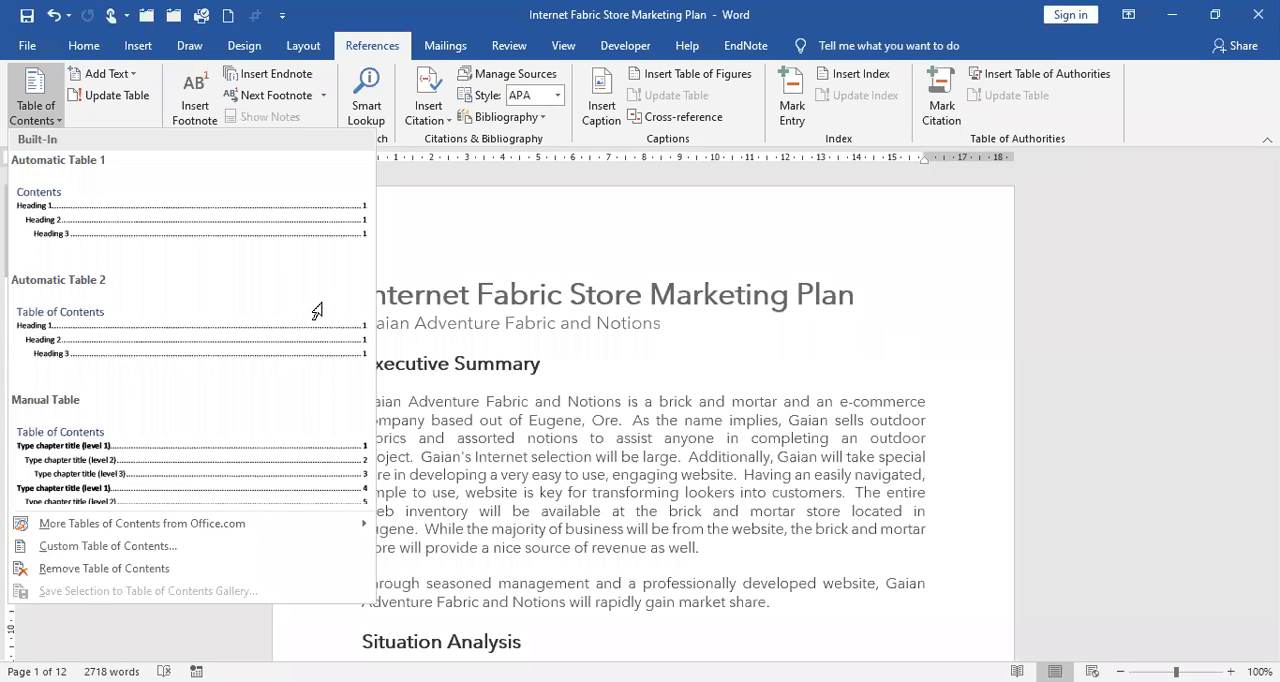
click(601, 312)
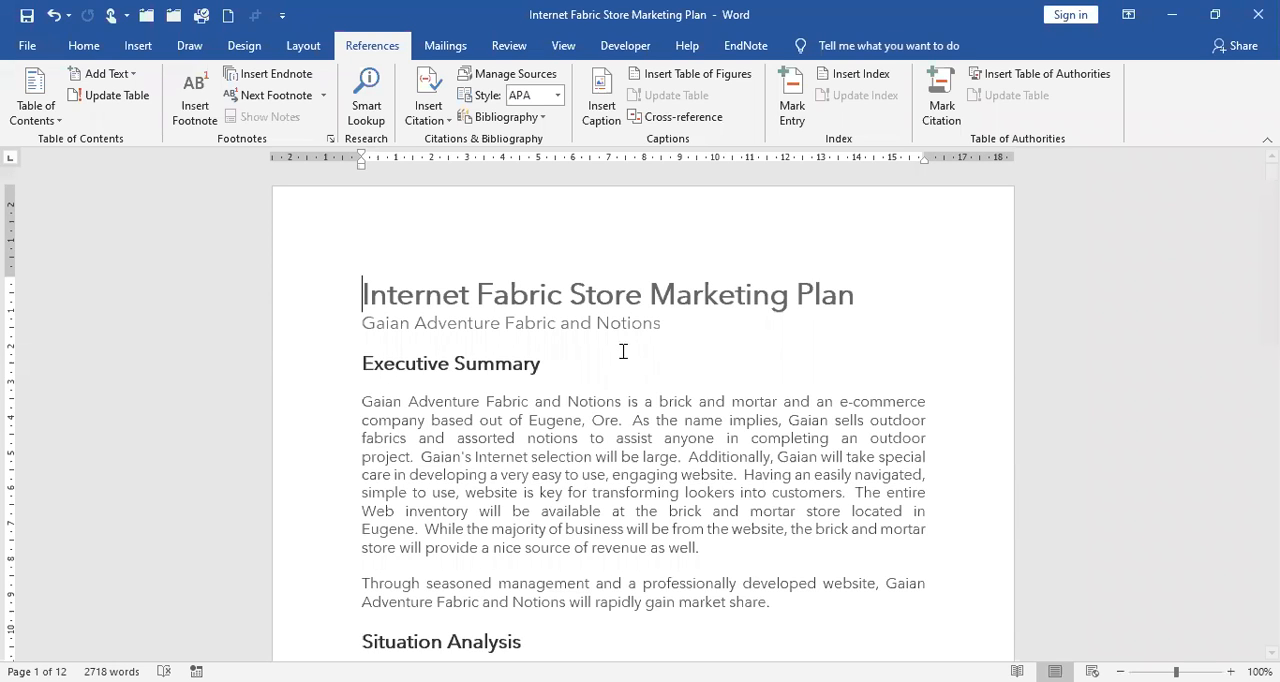
Copy the Market Analysis heading's Heading 3 formatting with Format Painter and apply it to the Market Needs and Market Trends headings.
scroll(617, 338, down, 5)
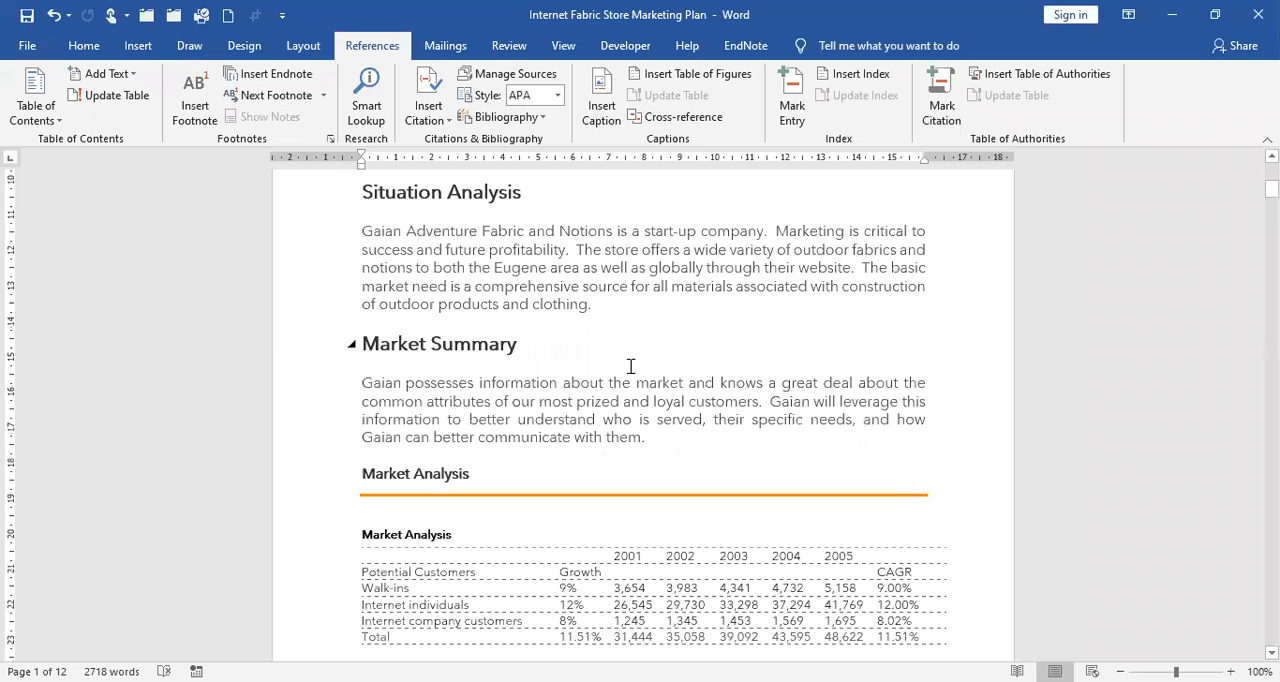
scroll(631, 366, down, 3)
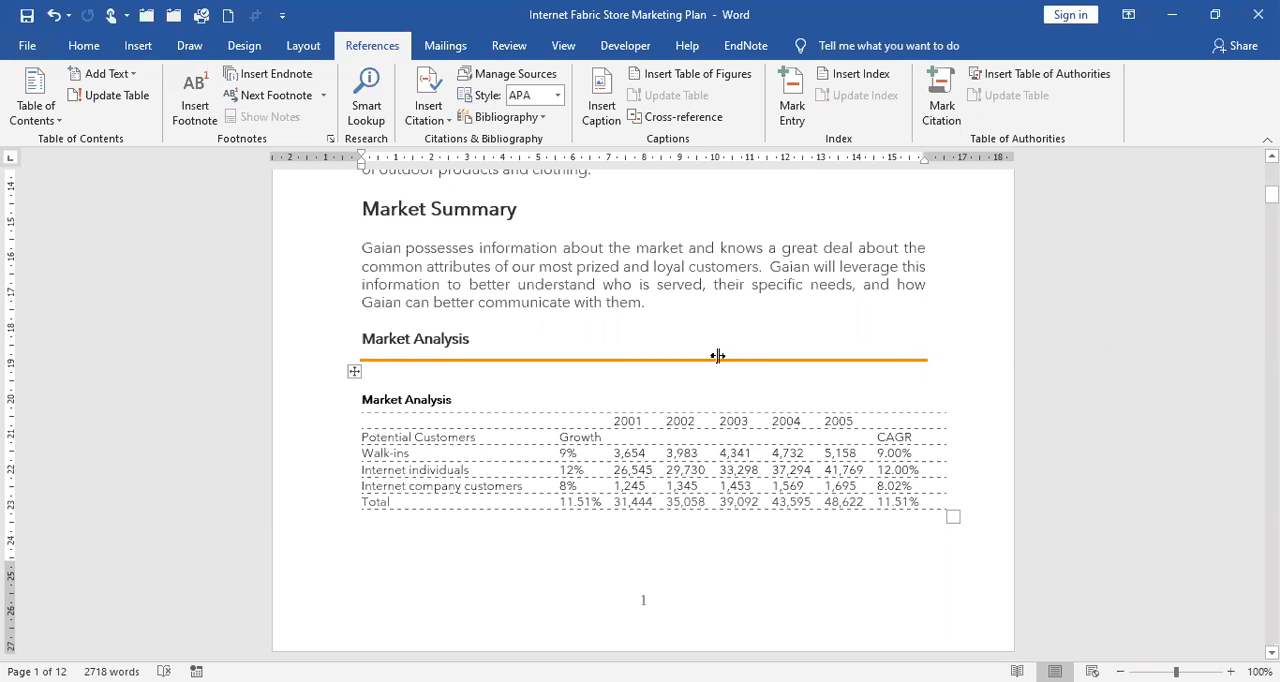
scroll(664, 288, down, 5)
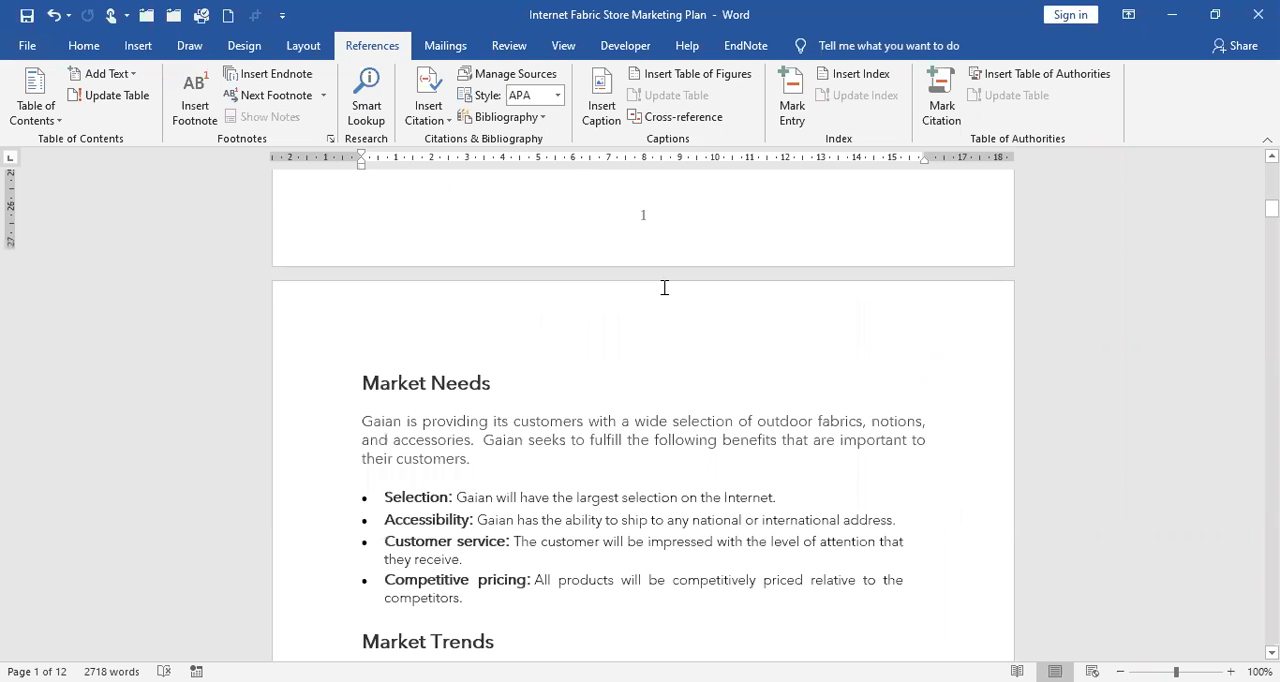
scroll(664, 288, down, 2)
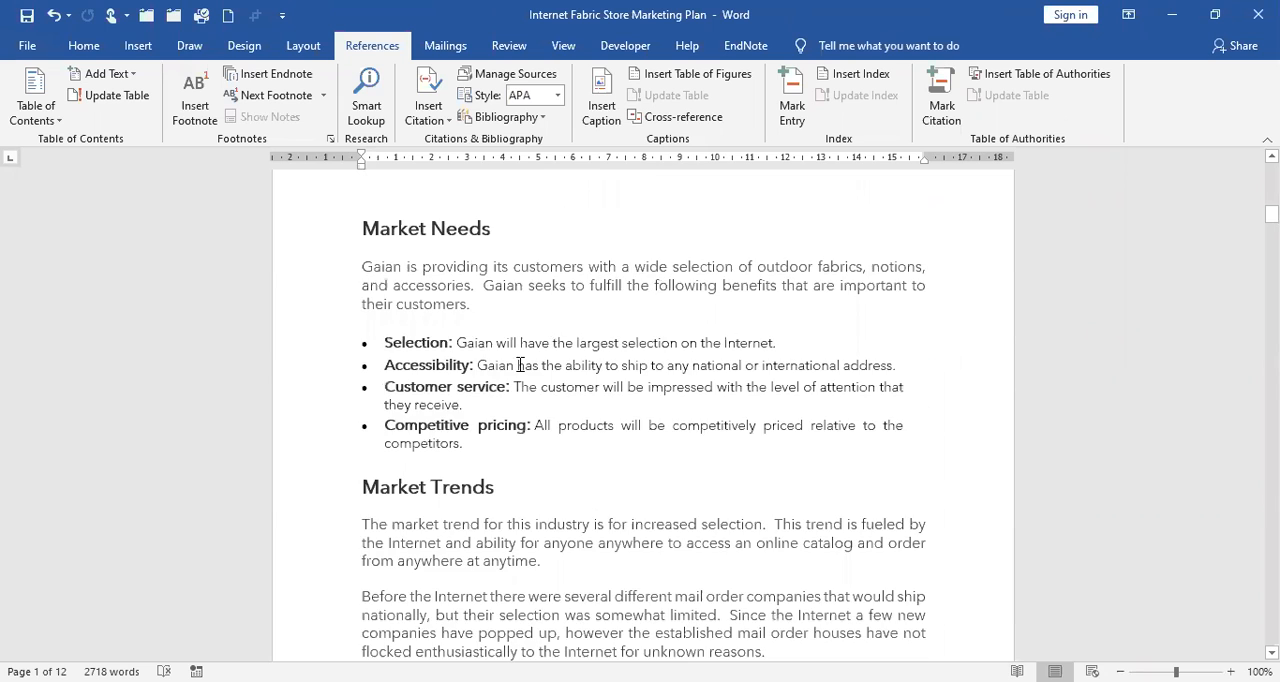
scroll(519, 365, up, 7)
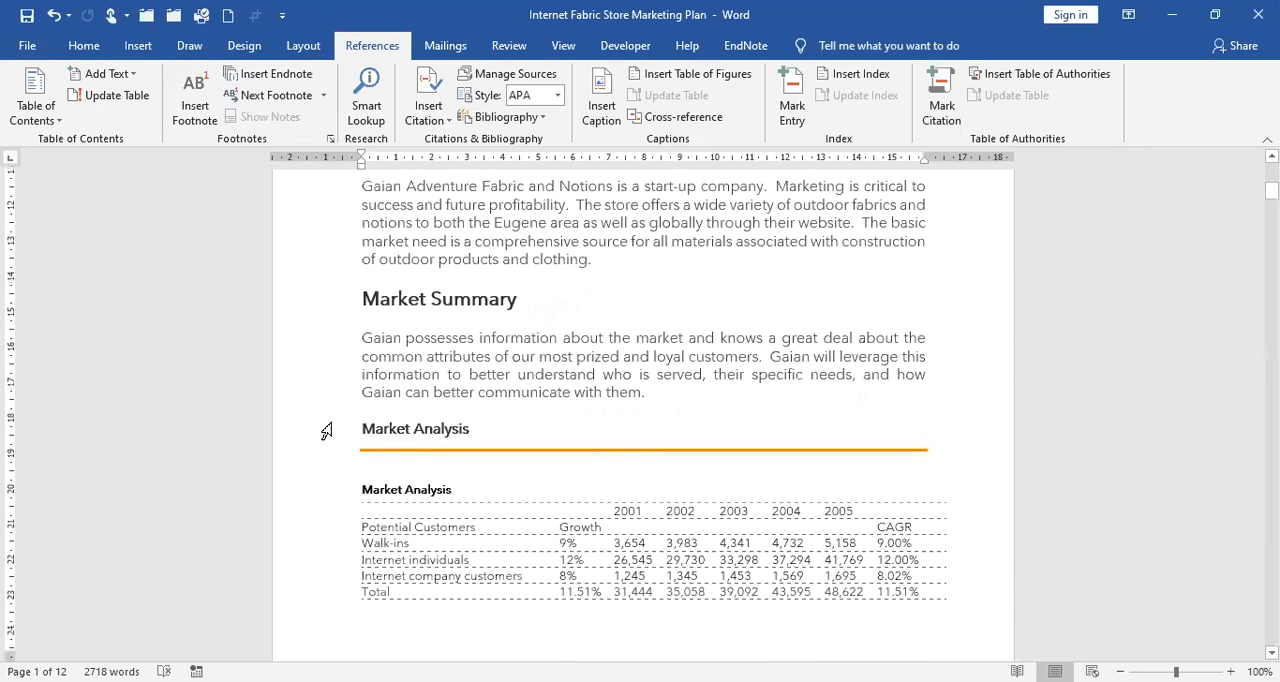
click(83, 45)
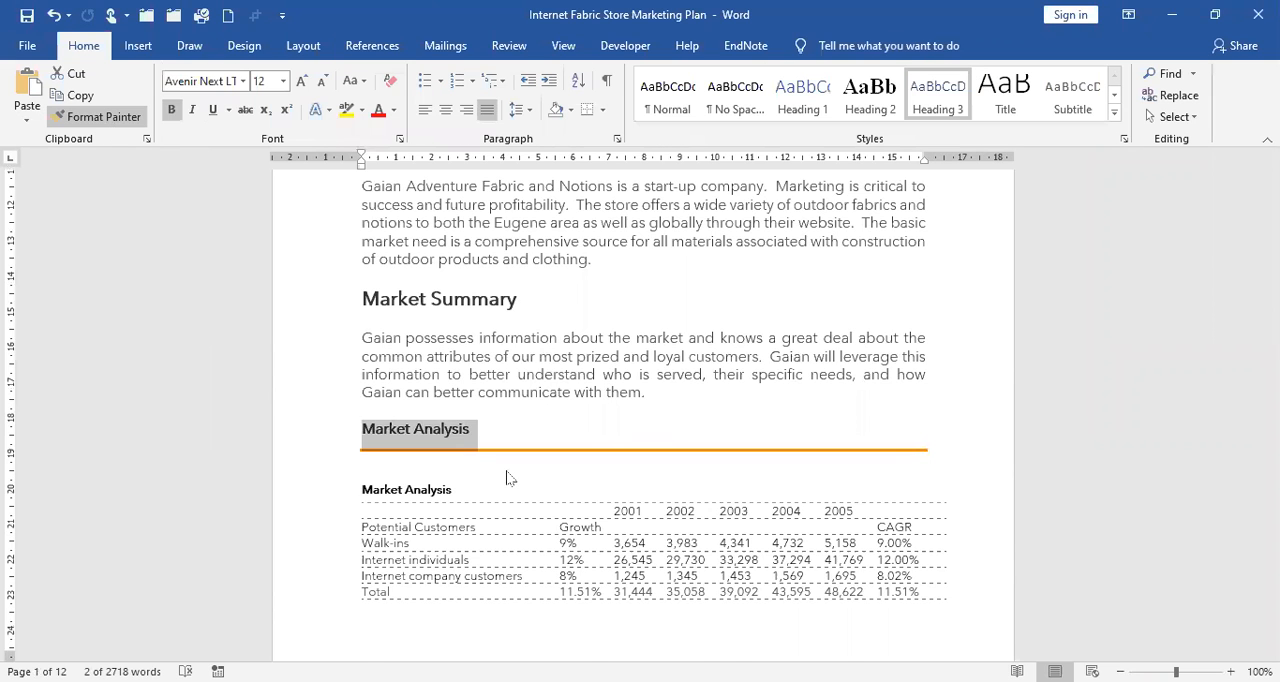
scroll(400, 450, down, 6)
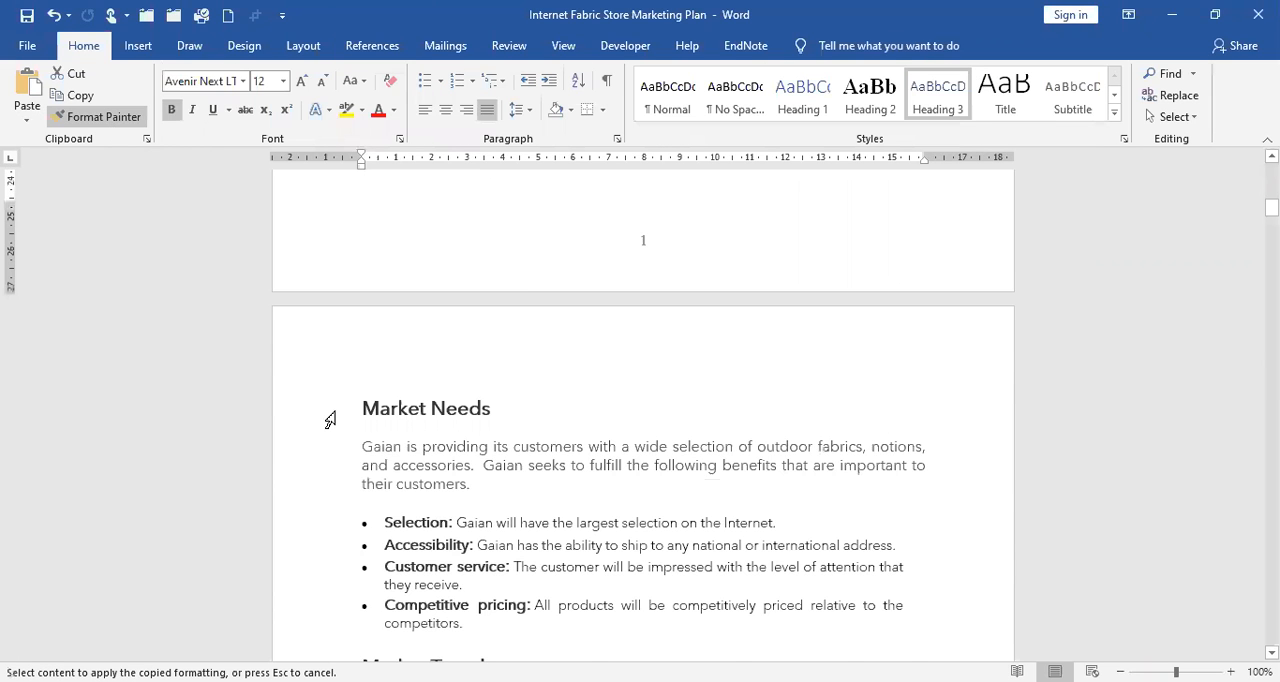
click(330, 416)
scroll(580, 370, up, 4)
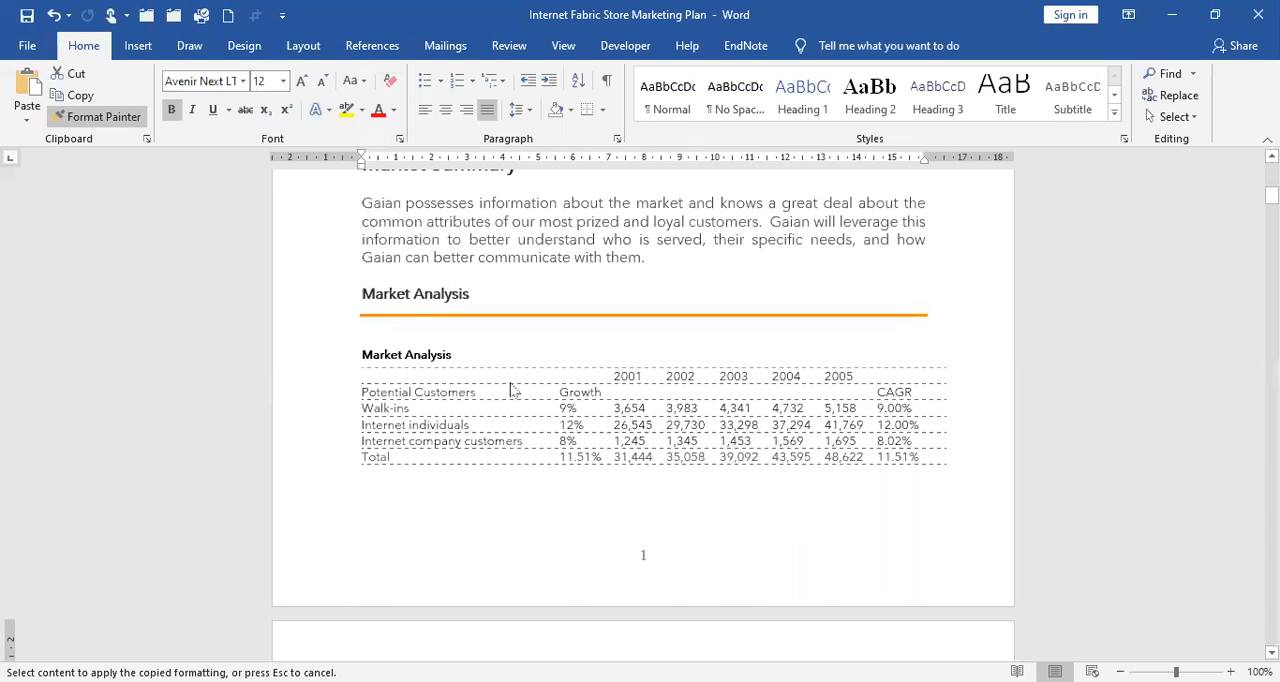
scroll(420, 357, down, 5)
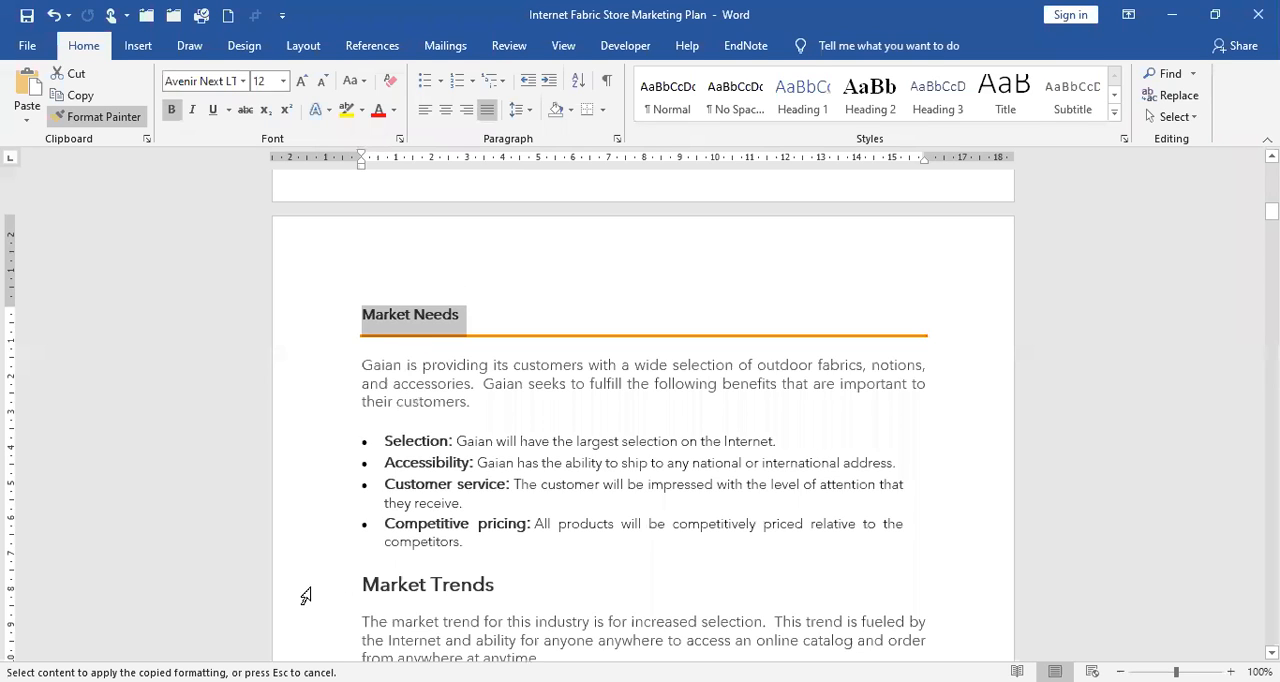
click(305, 595)
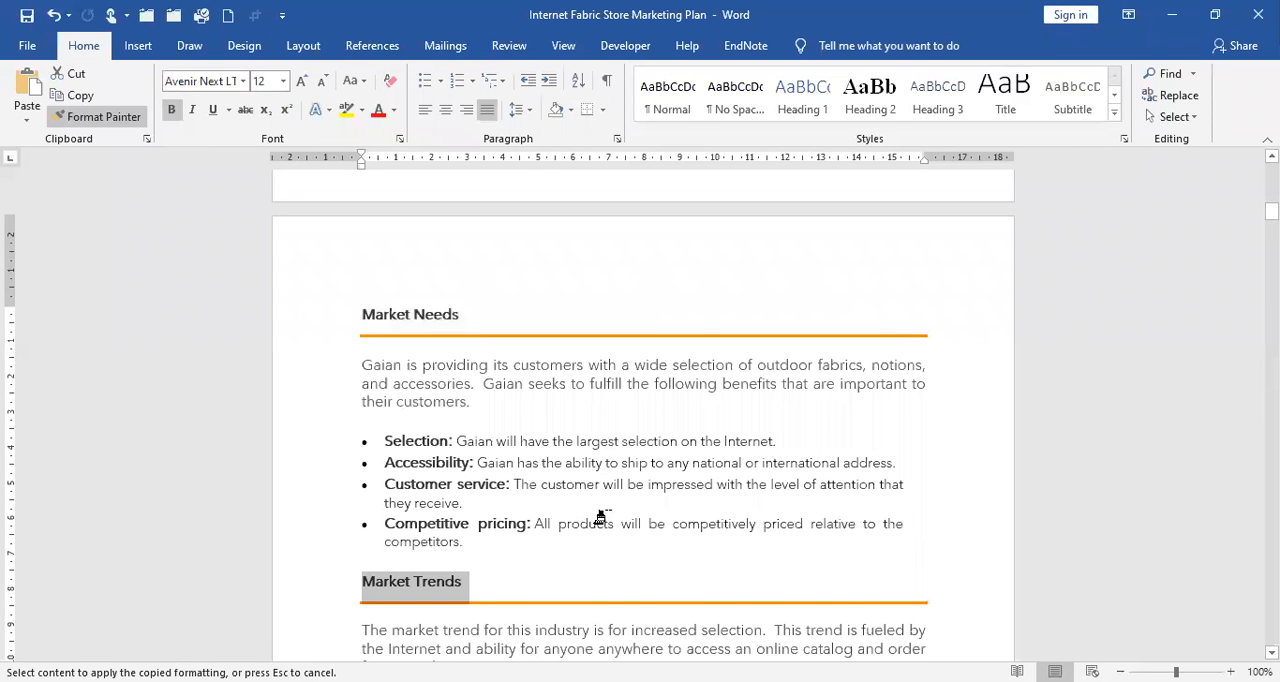
Apply the copied Heading 3 formatting to the Strengths, Weaknesses, Opportunities and Threats headings under SWOT Analysis.
scroll(606, 506, down, 1)
scroll(606, 489, down, 4)
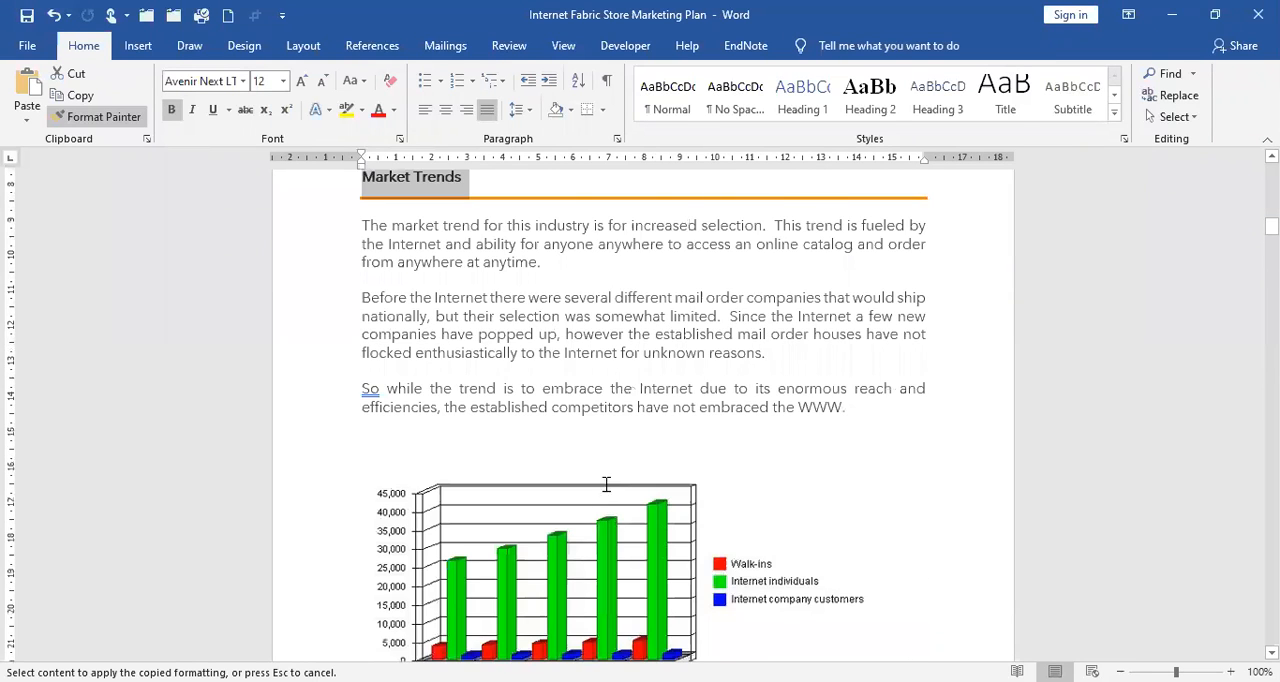
scroll(600, 484, down, 5)
scroll(596, 484, down, 2)
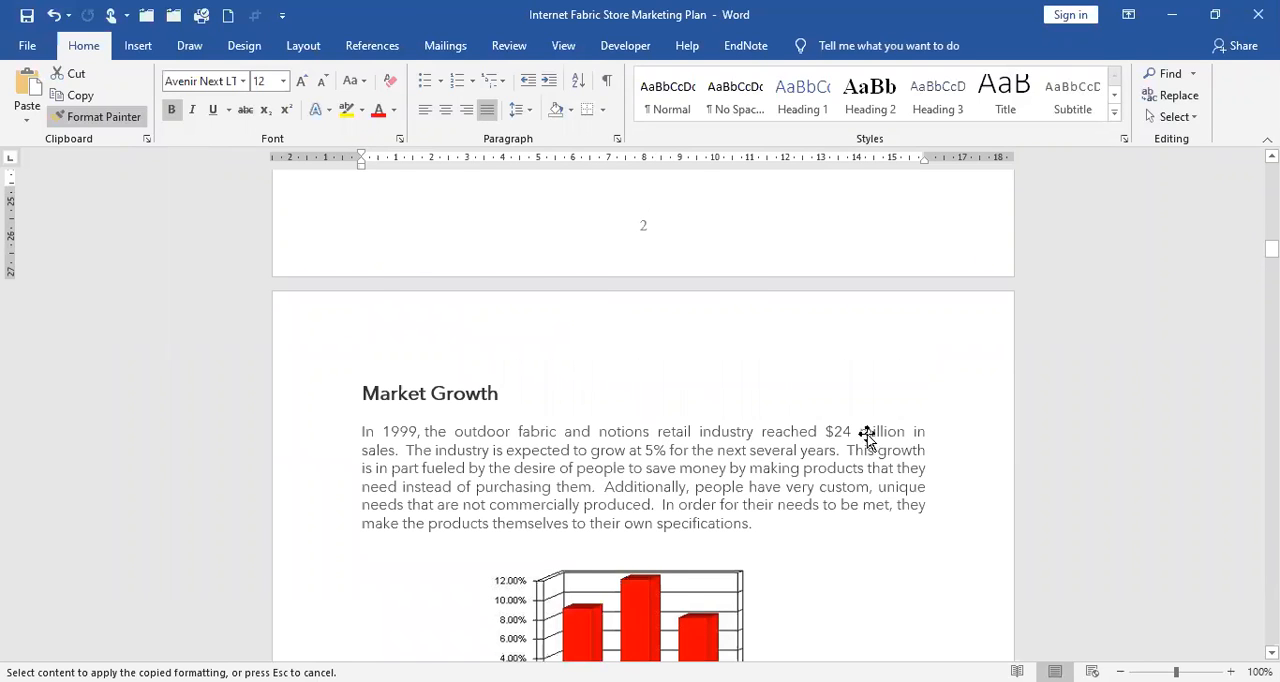
scroll(862, 434, down, 3)
scroll(858, 434, down, 2)
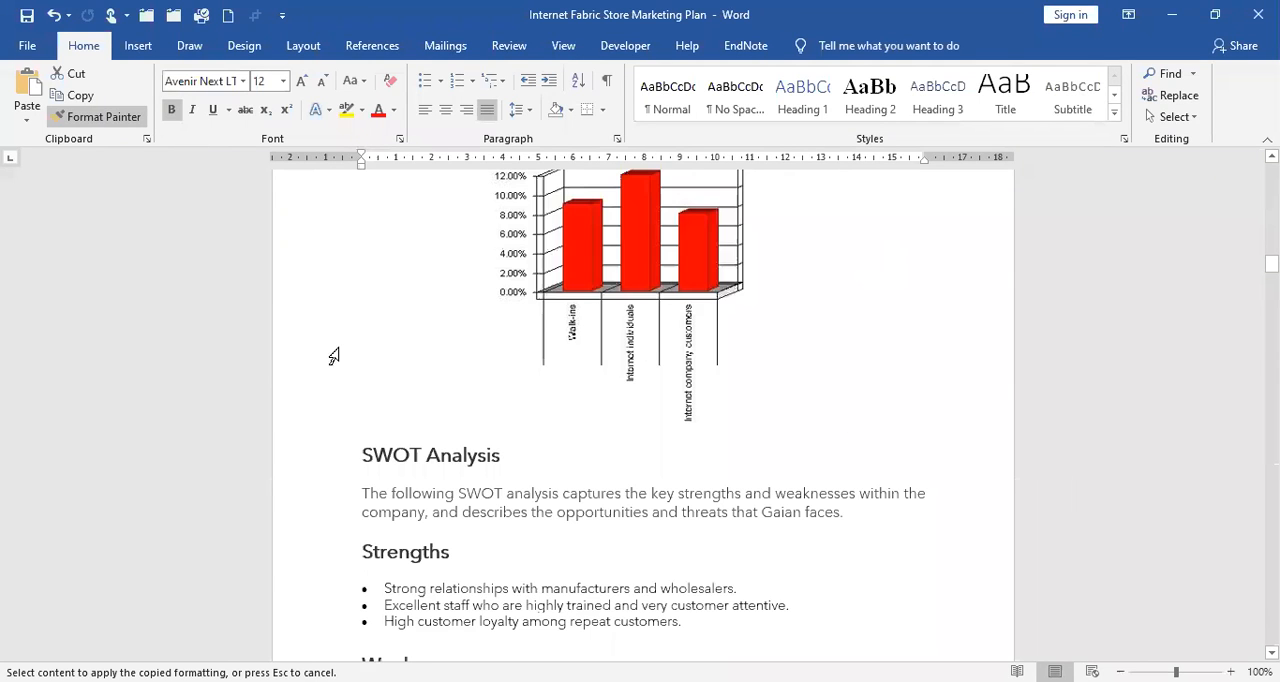
scroll(333, 356, down, 3)
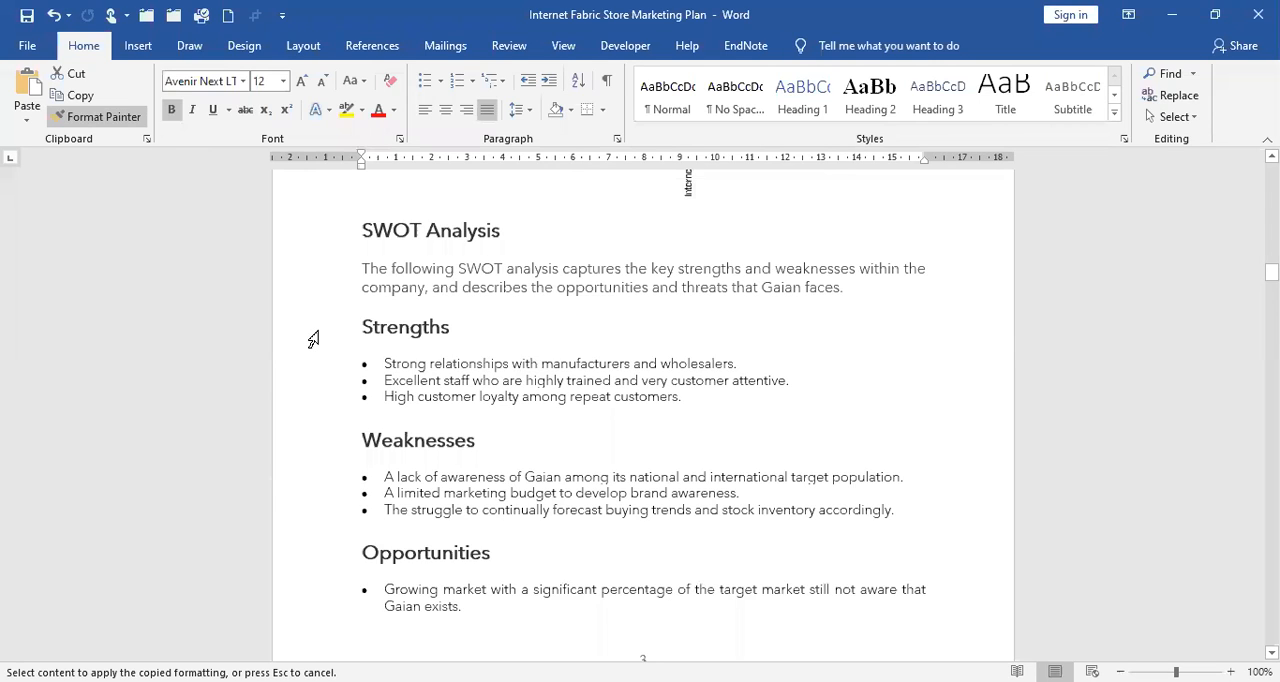
click(313, 336)
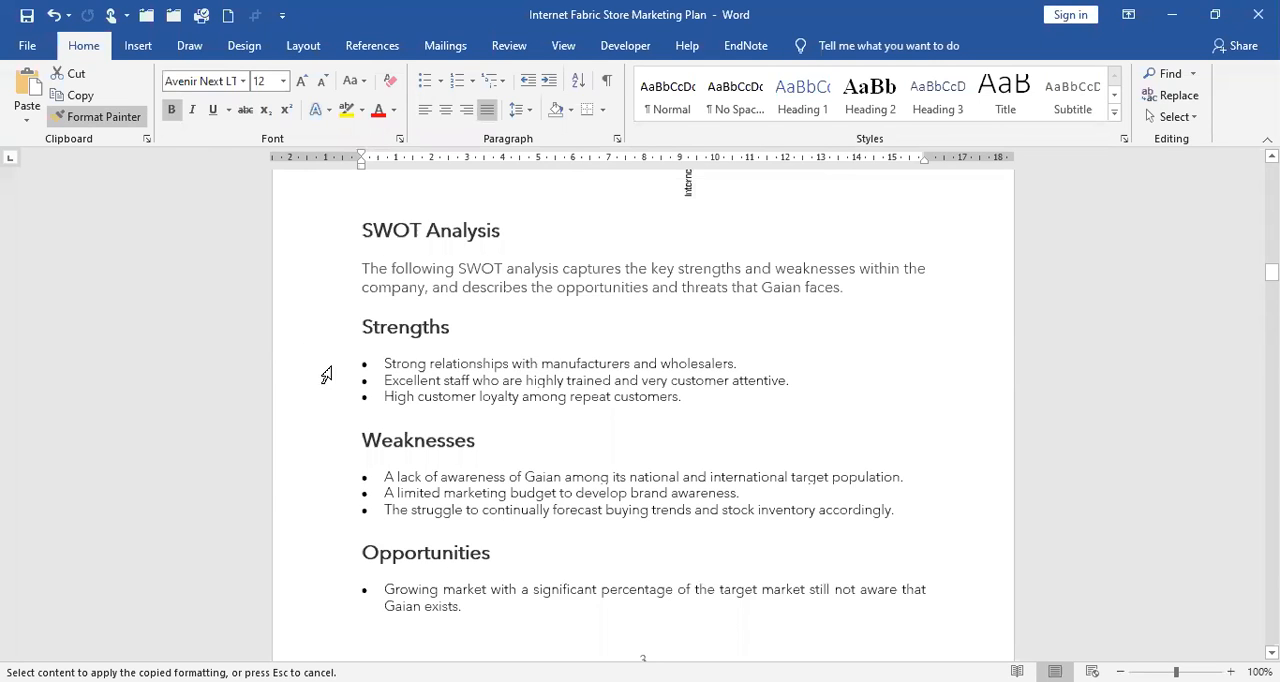
click(322, 448)
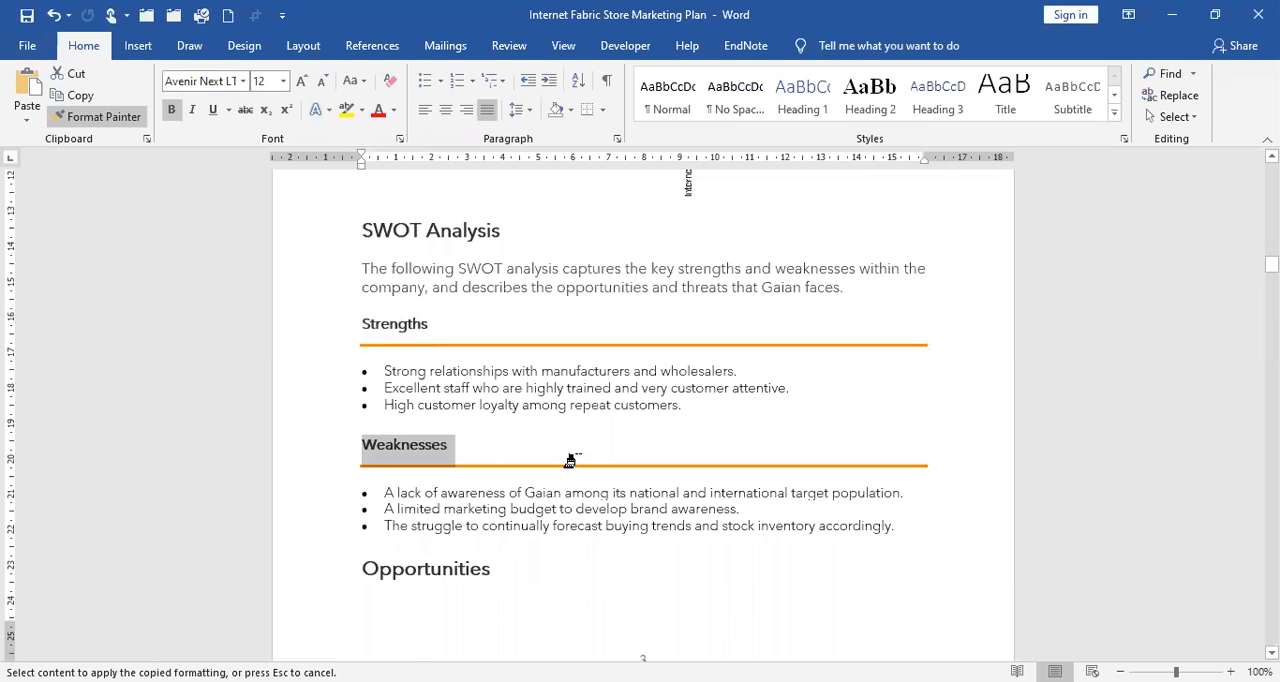
click(425, 568)
scroll(660, 409, down, 4)
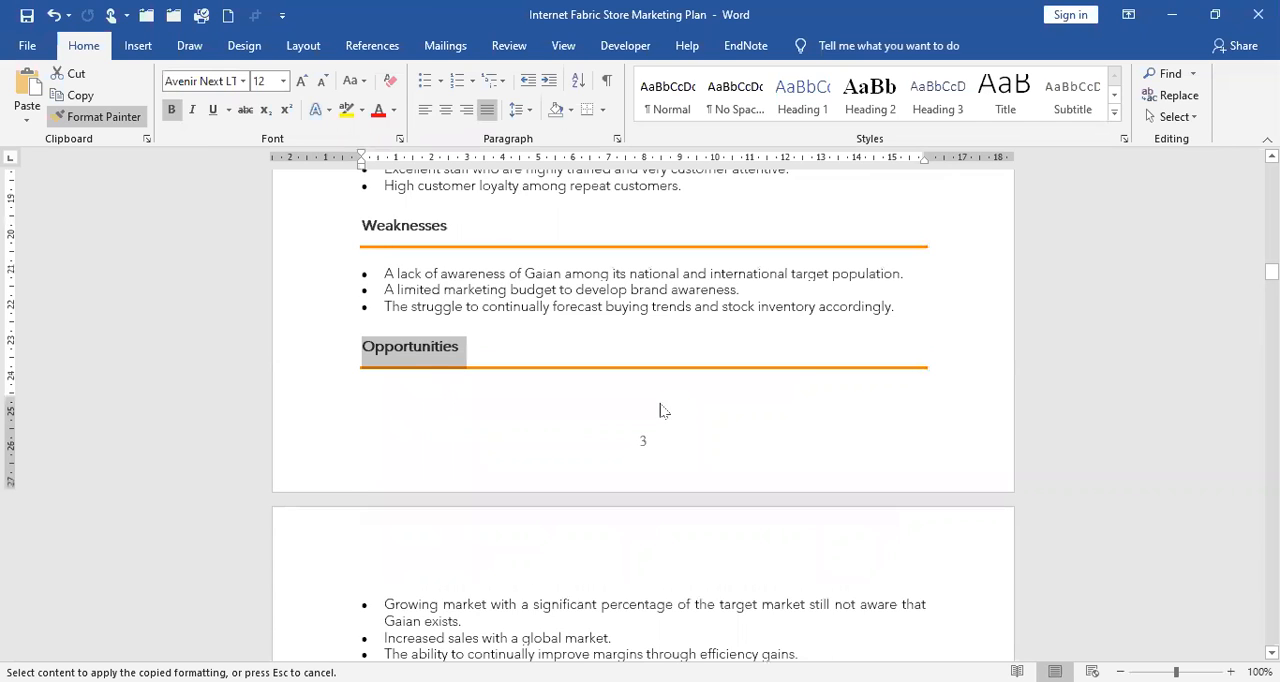
scroll(319, 478, down, 3)
click(334, 474)
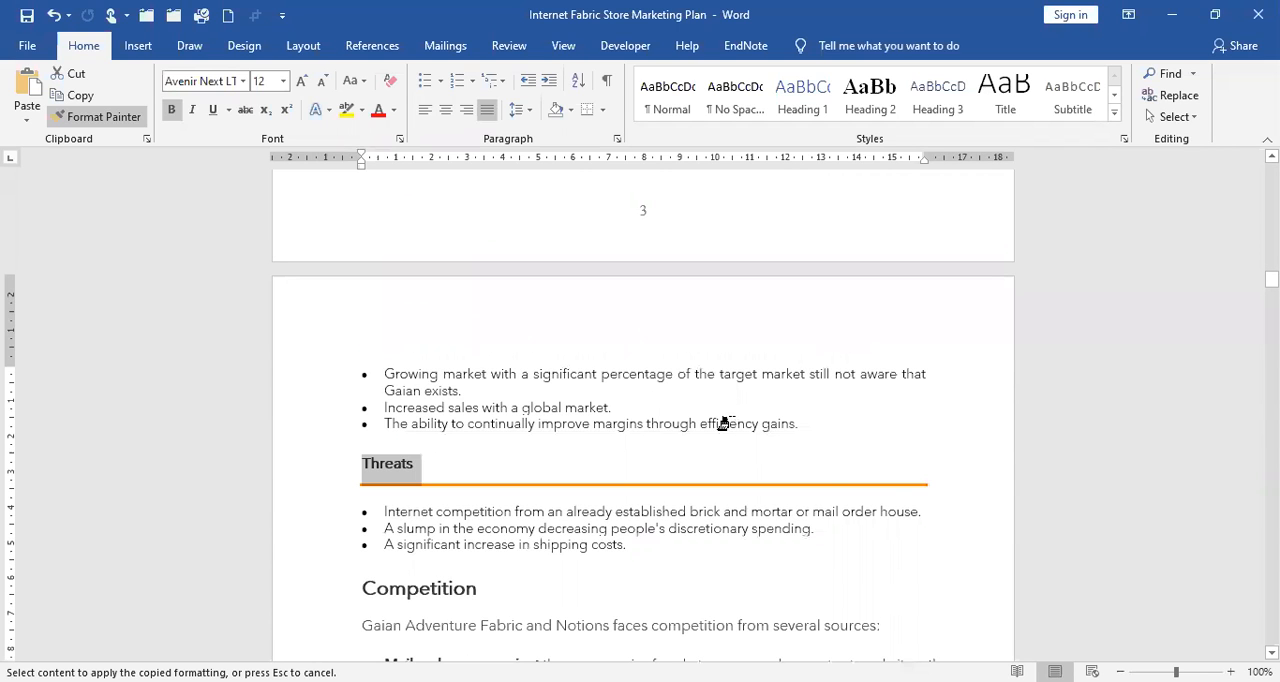
Apply the copied Heading 3 formatting to the Break-even Analysis heading directly below the Financials section's introduction.
scroll(722, 423, down, 3)
scroll(722, 423, down, 5)
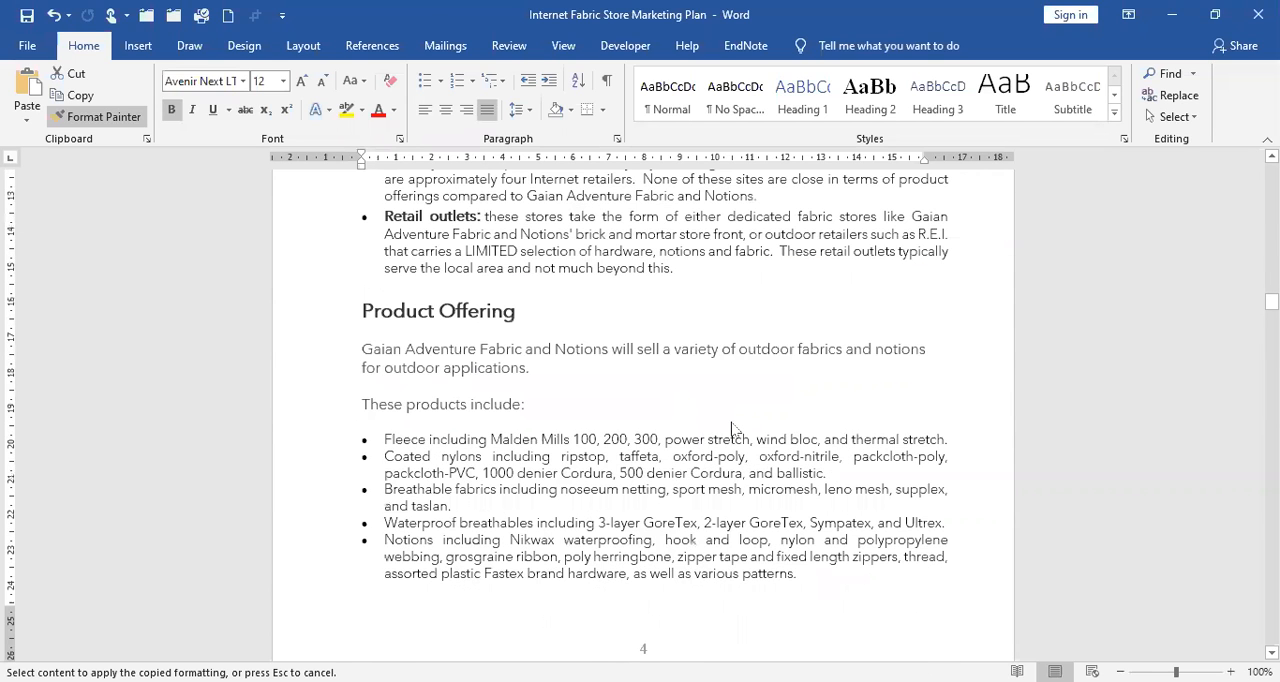
scroll(731, 428, down, 2)
scroll(725, 424, down, 5)
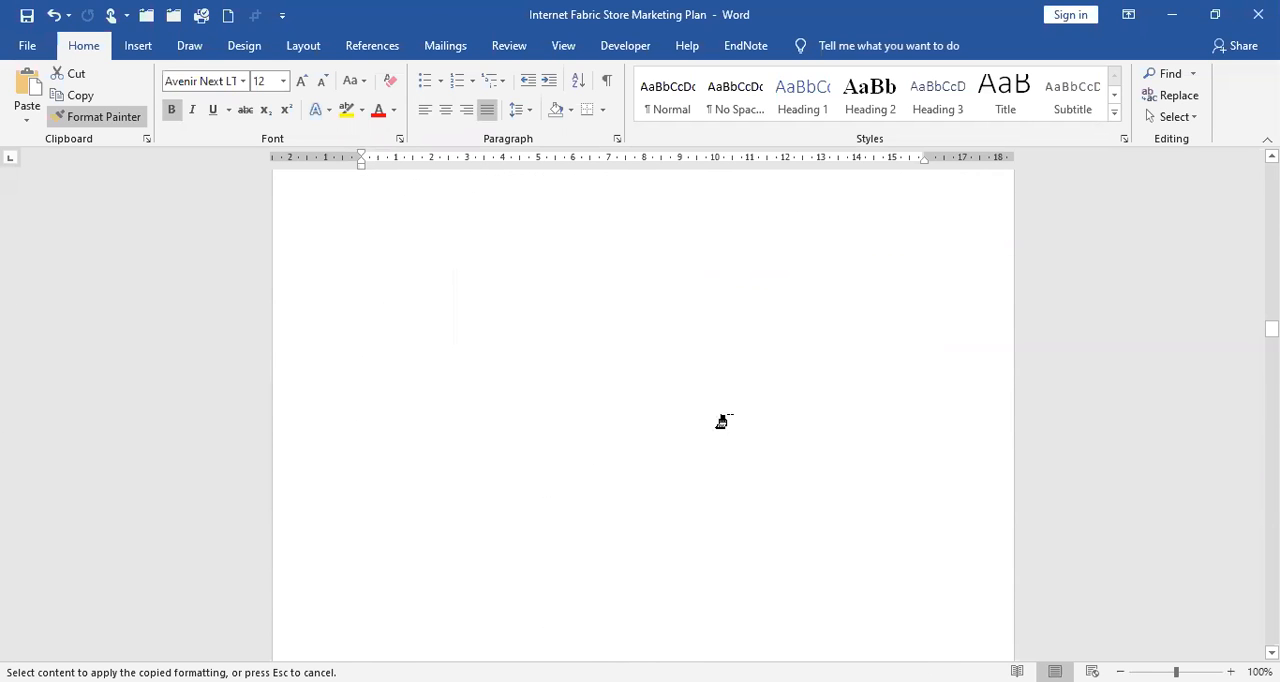
scroll(722, 421, down, 5)
scroll(722, 422, up, 1)
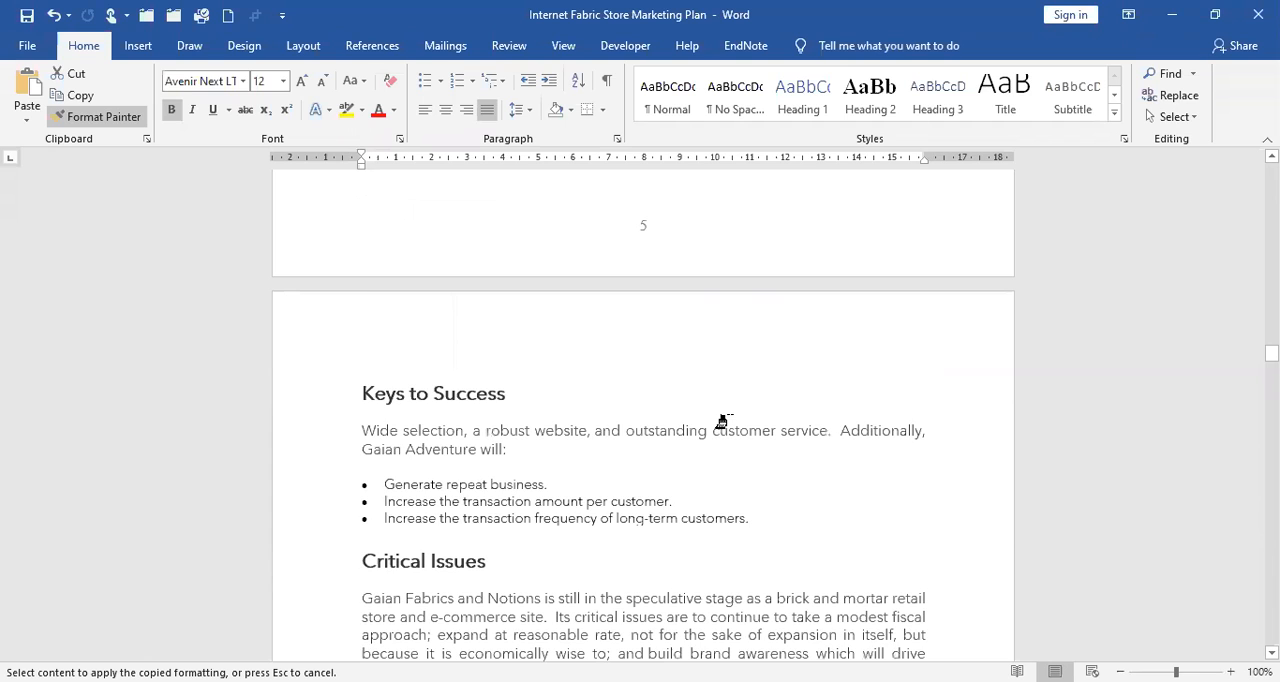
scroll(722, 421, down, 4)
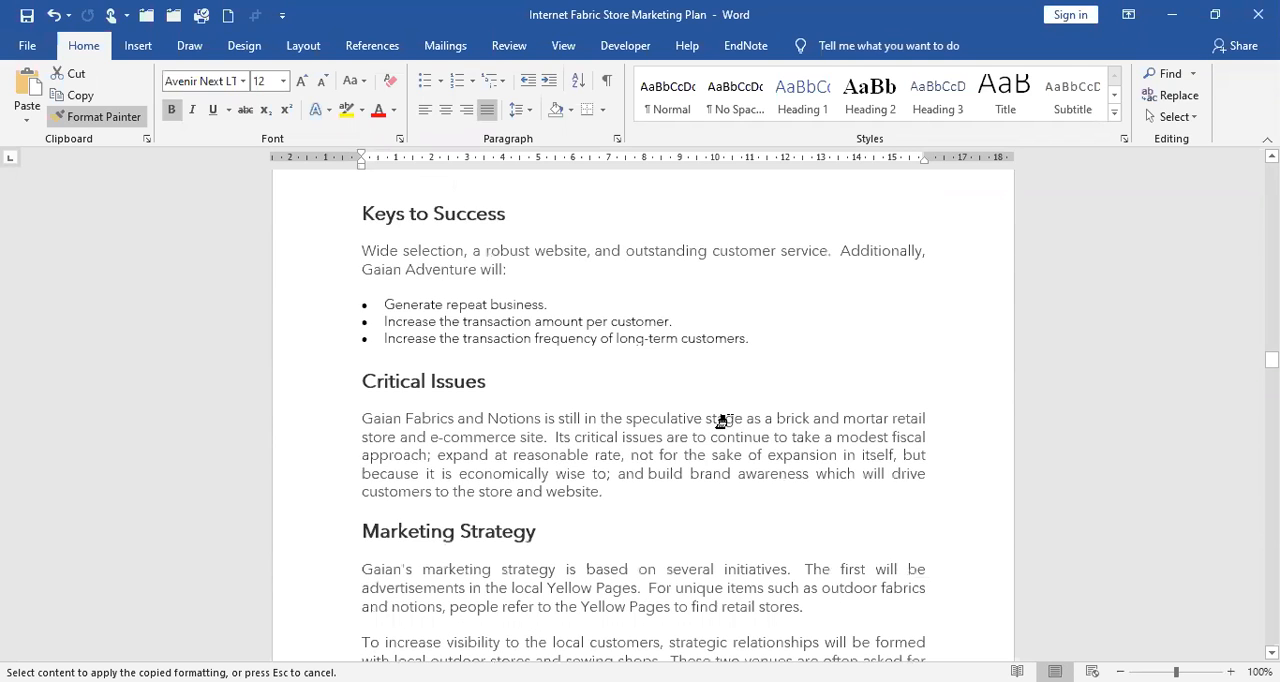
scroll(722, 422, down, 10)
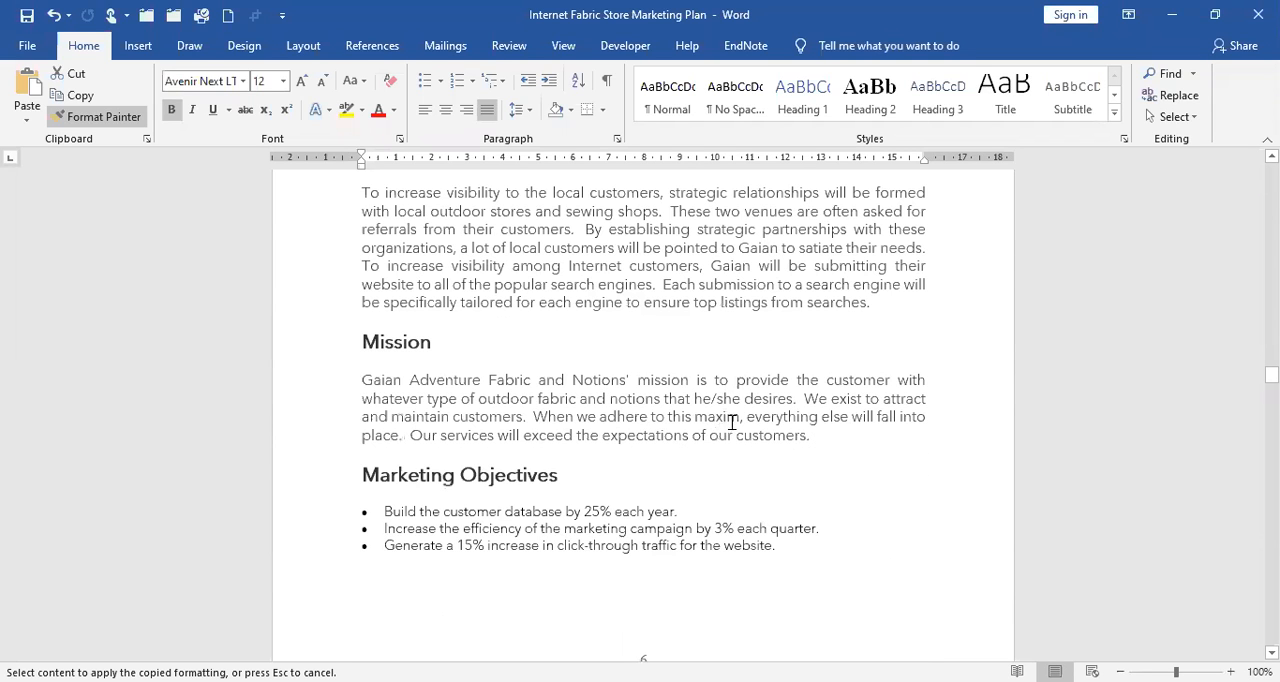
scroll(721, 421, down, 3)
scroll(721, 421, down, 10)
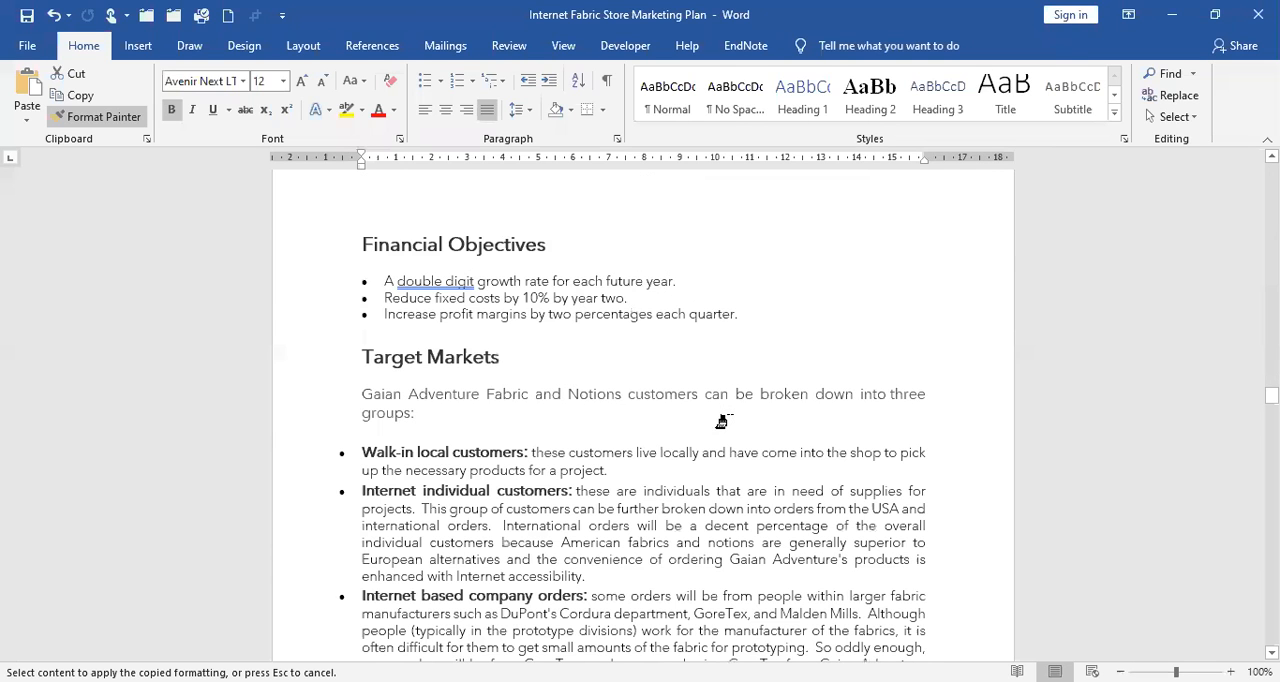
scroll(721, 421, down, 10)
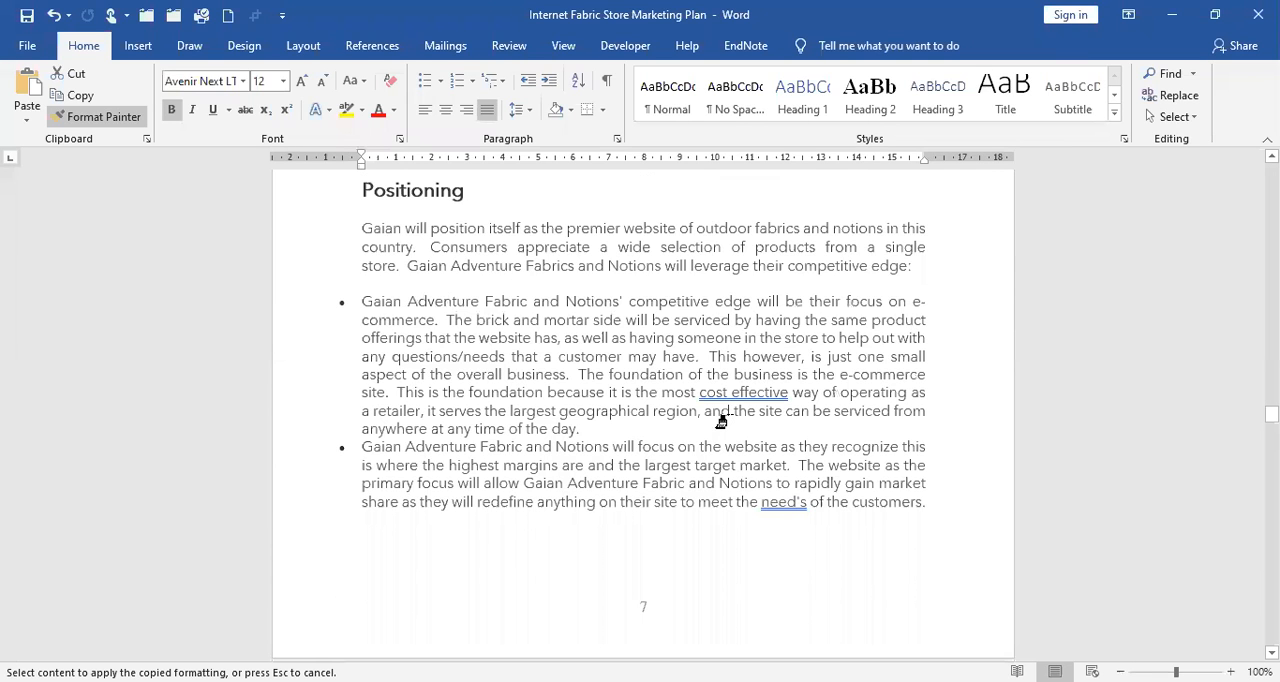
scroll(721, 421, down, 10)
scroll(721, 421, down, 8)
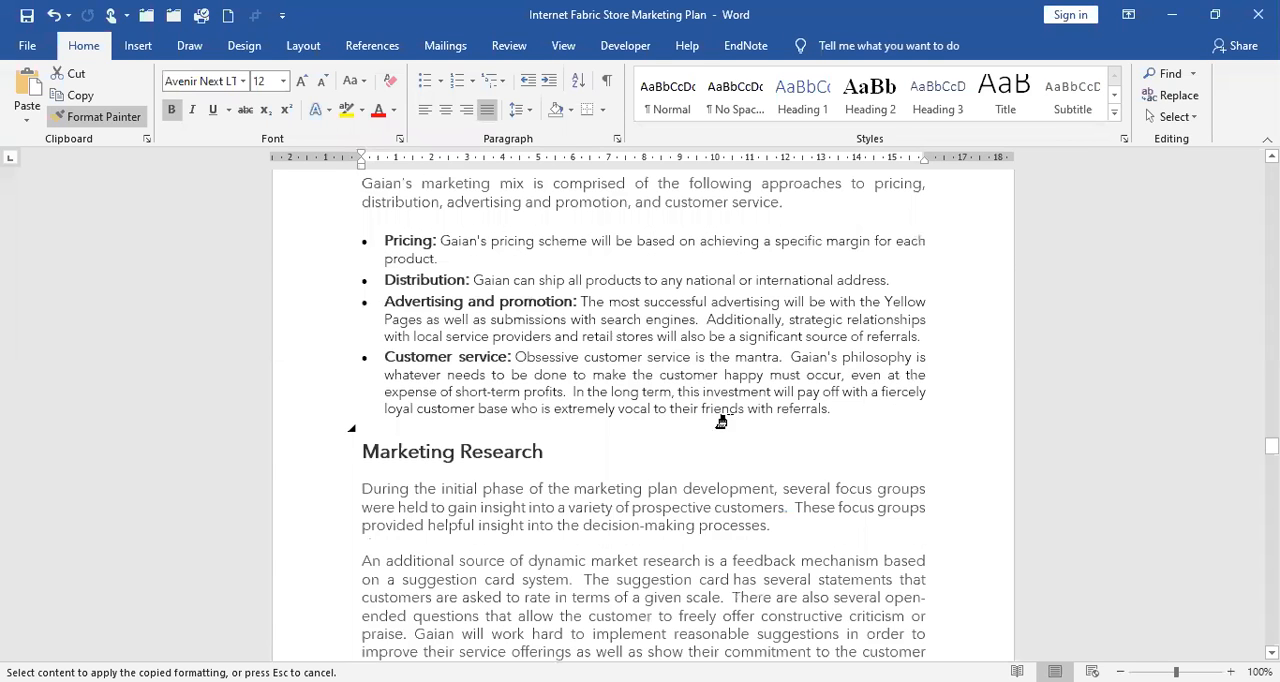
scroll(721, 421, down, 10)
scroll(721, 421, down, 1)
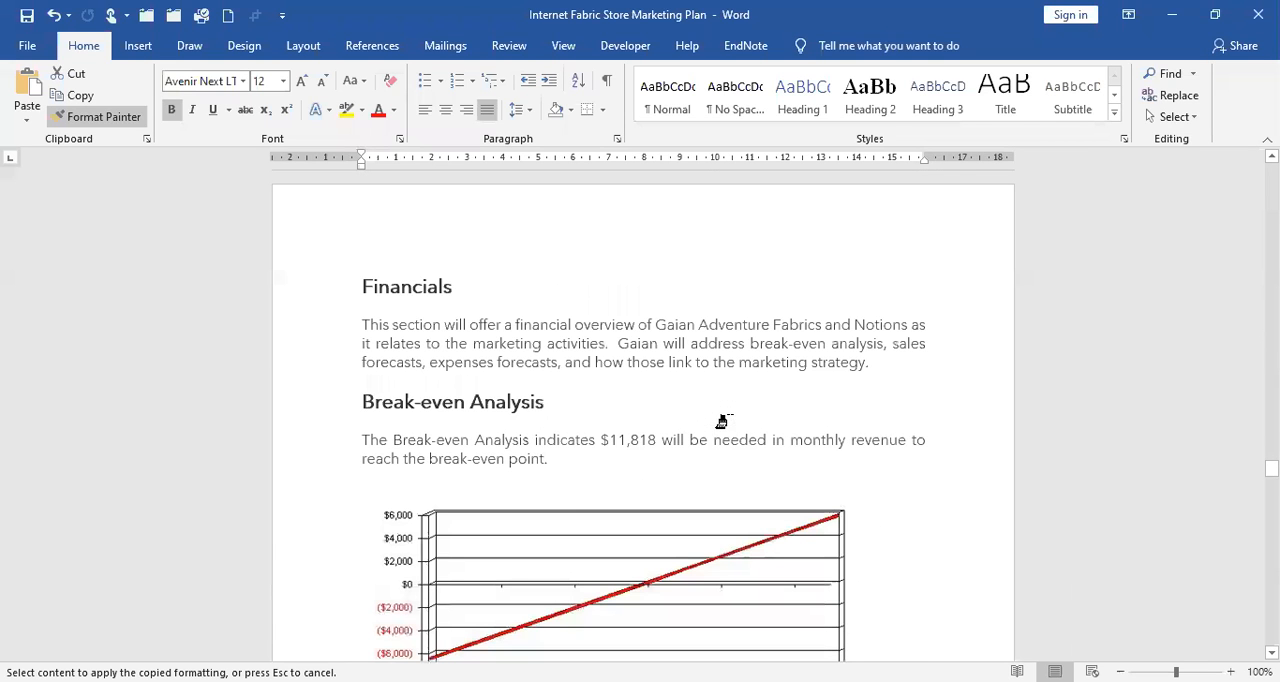
click(330, 378)
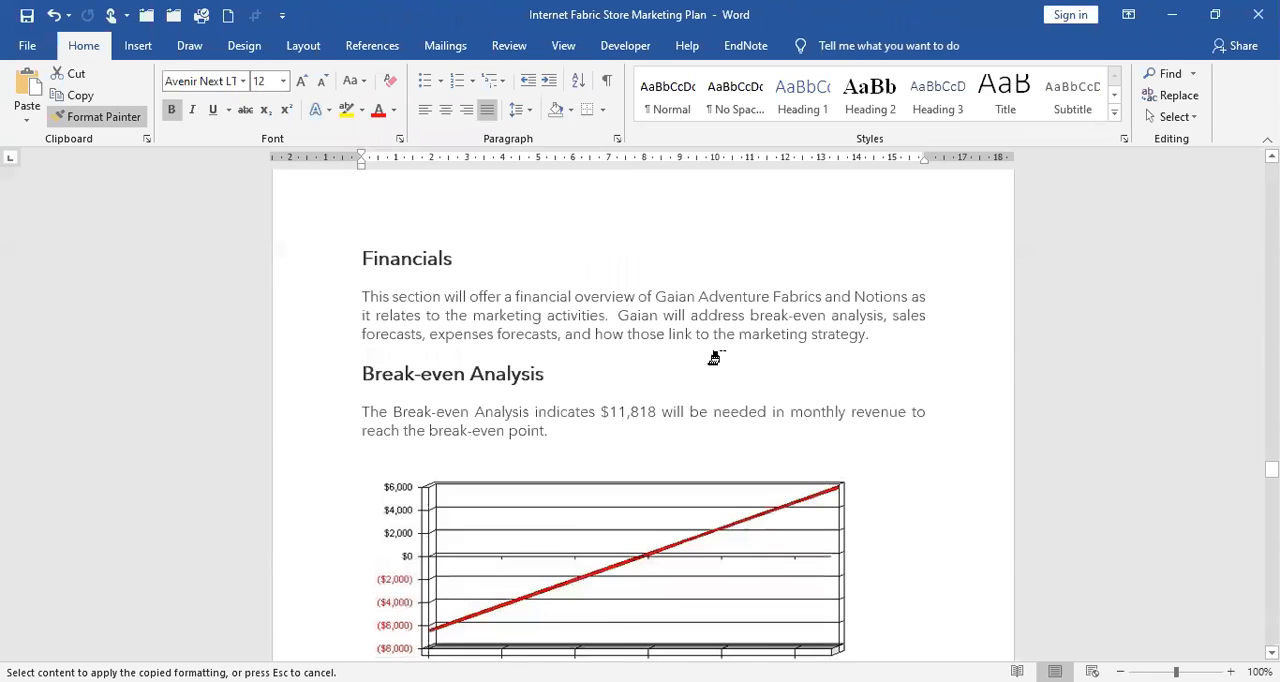
Check the headings from Break-even Analysis through Milestones for any that still need the copied Heading 3 formatting.
scroll(452, 312, down, 7)
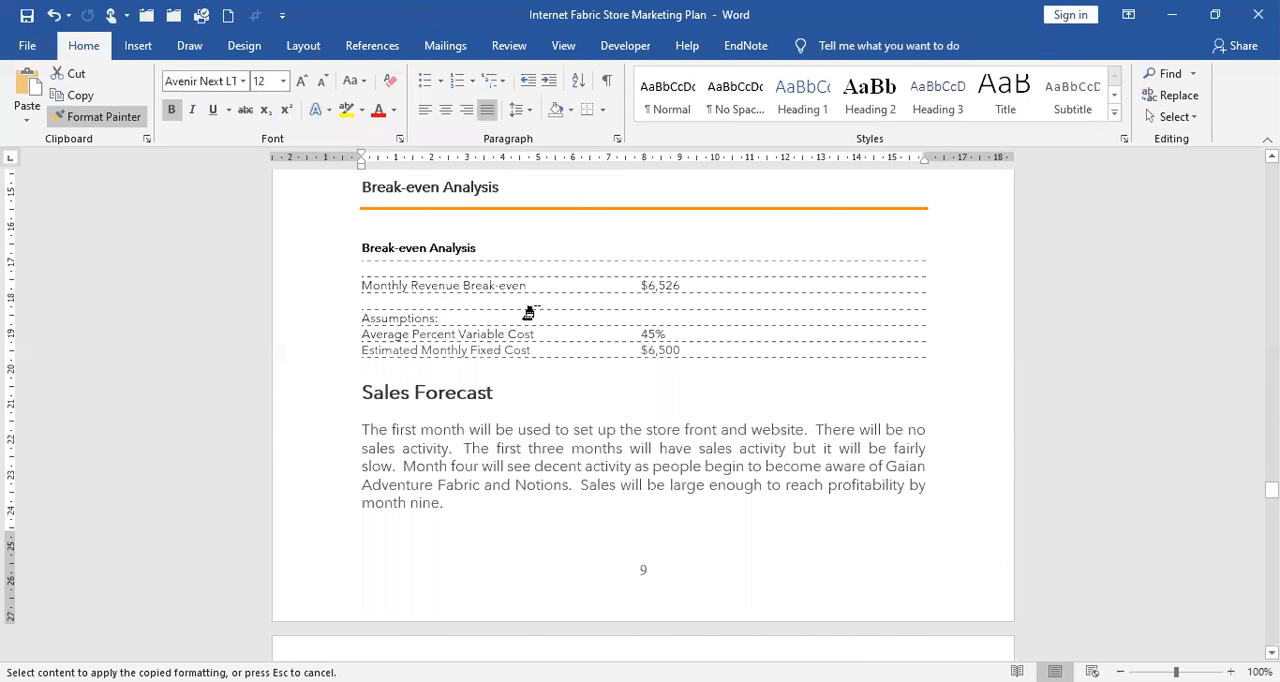
scroll(528, 314, up, 2)
scroll(537, 316, up, 3)
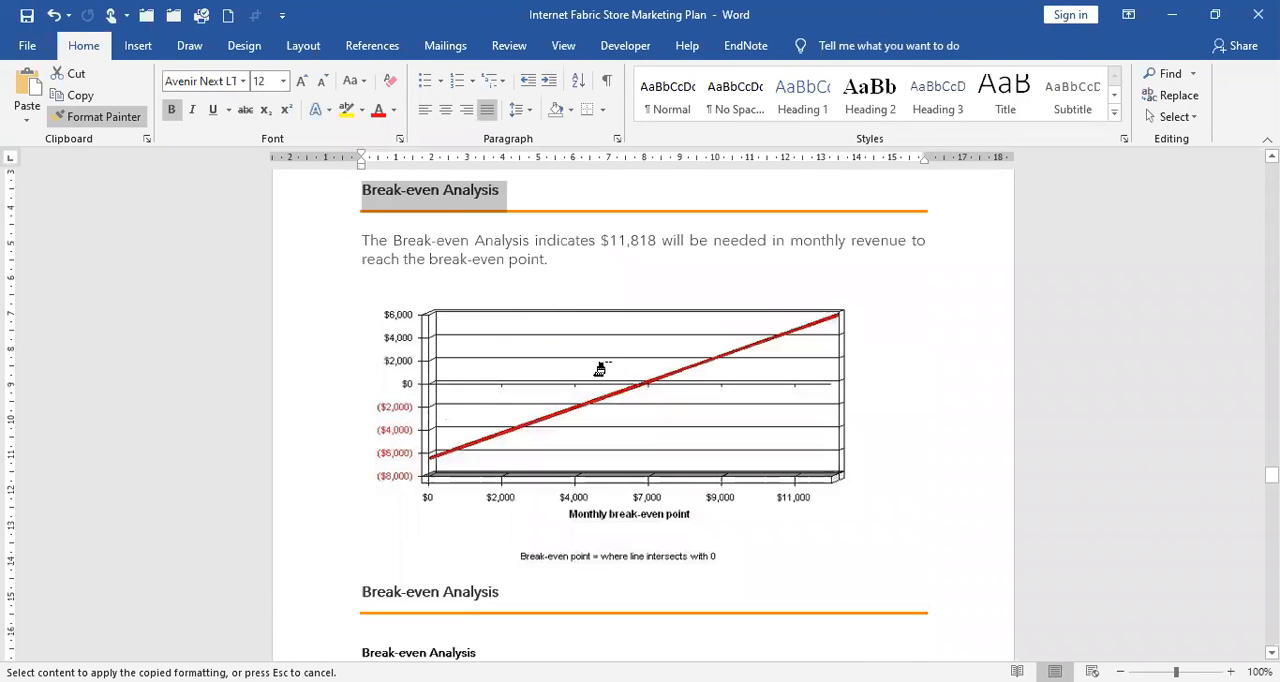
scroll(615, 365, down, 2)
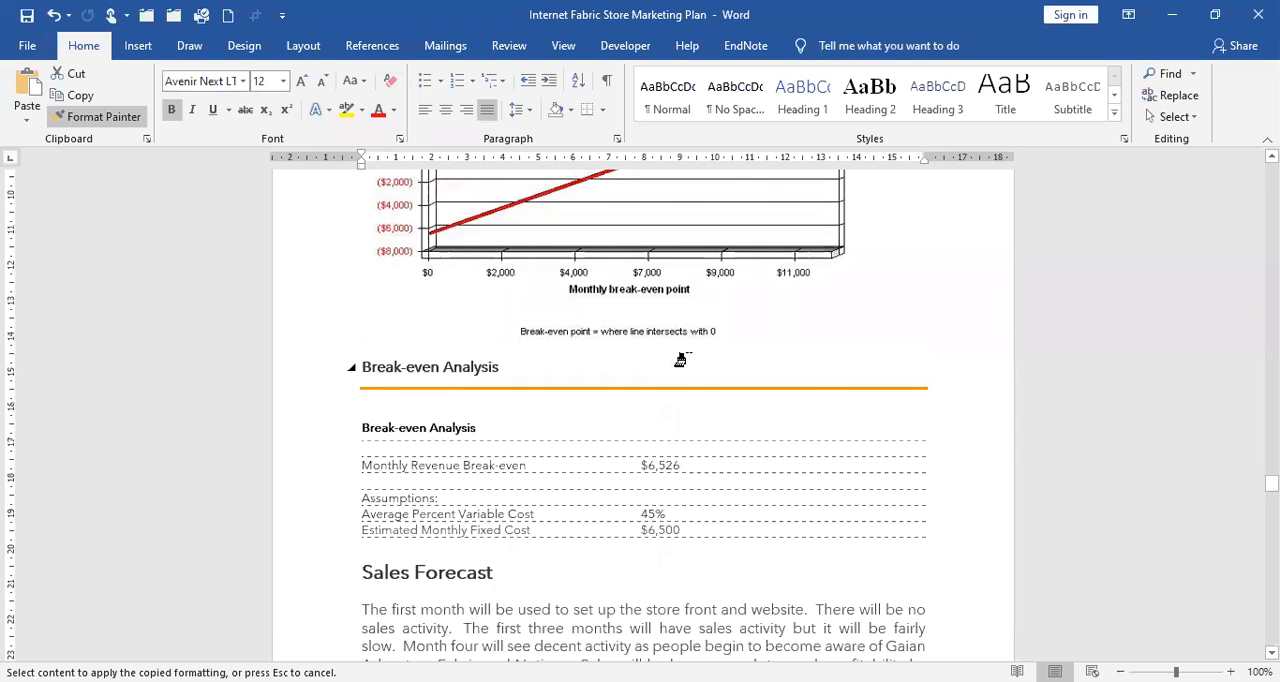
scroll(690, 364, up, 5)
scroll(680, 358, down, 10)
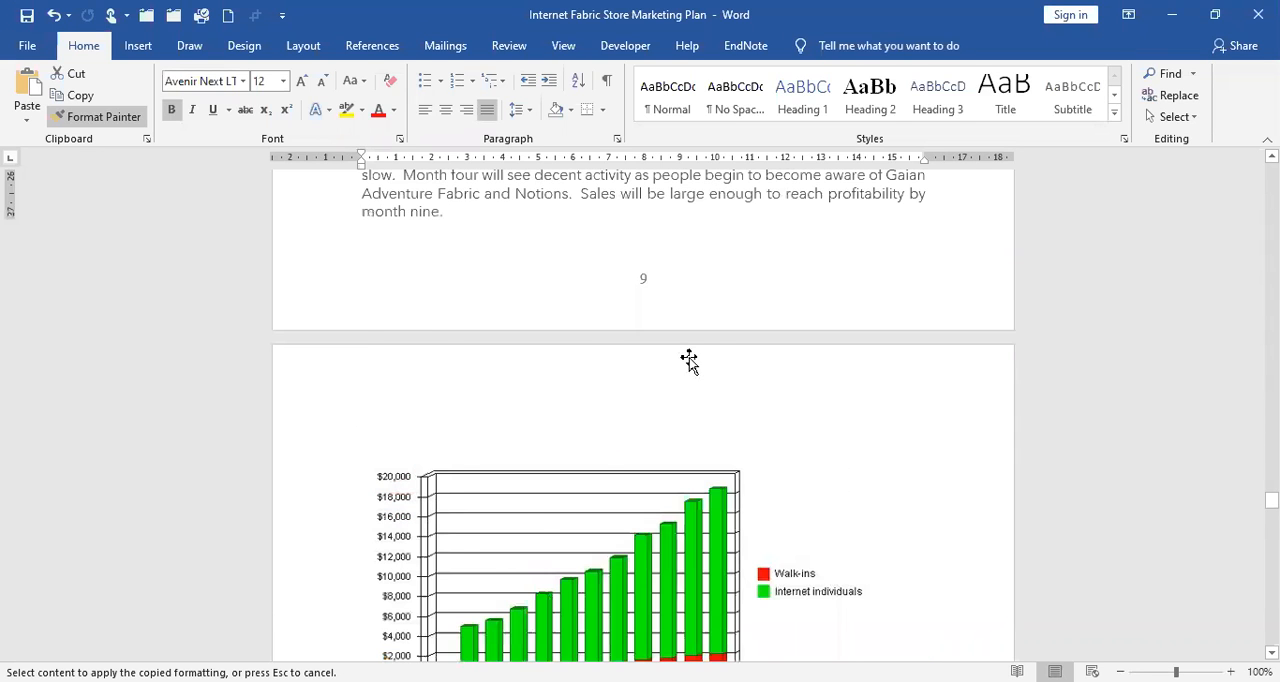
scroll(688, 357, down, 9)
scroll(500, 377, up, 4)
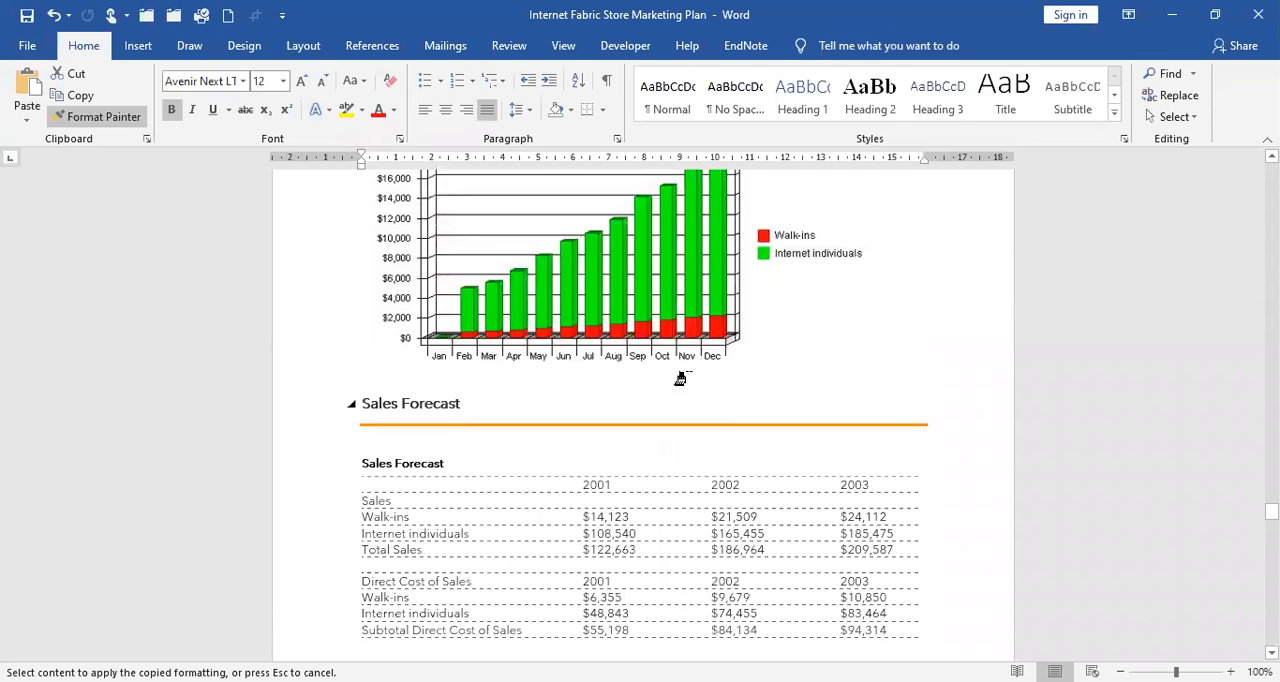
scroll(692, 386, down, 6)
scroll(692, 386, down, 5)
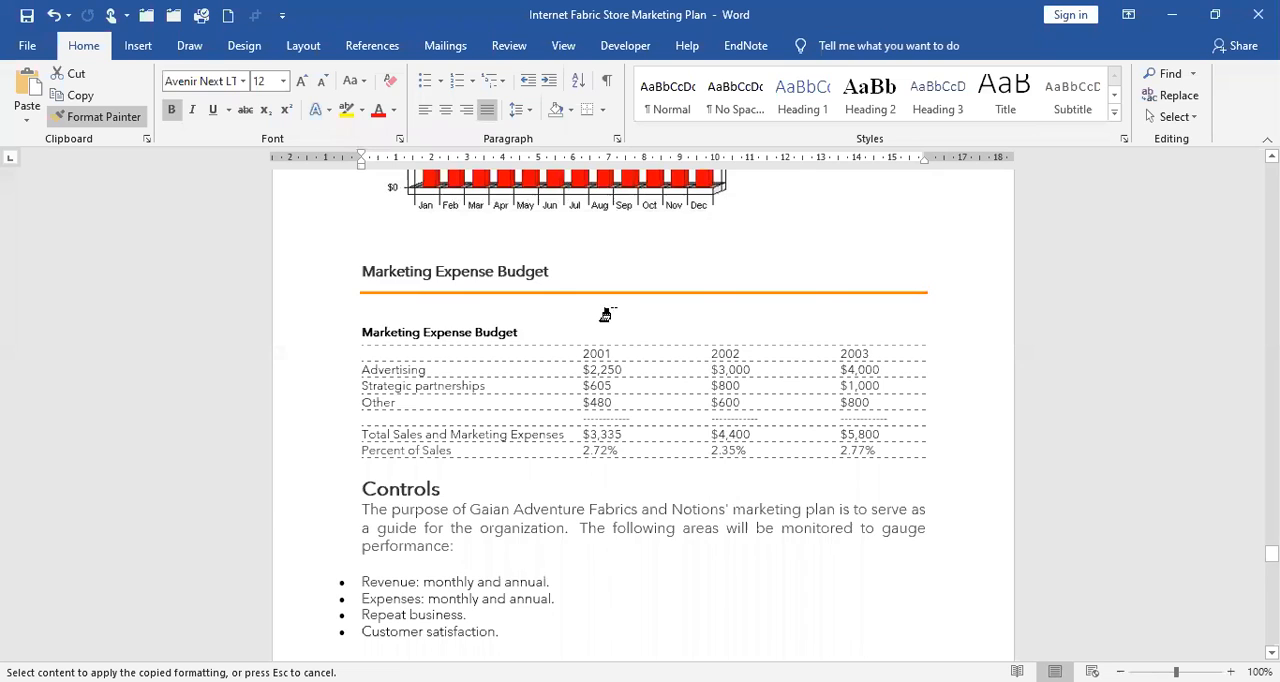
scroll(605, 313, down, 6)
scroll(605, 313, down, 5)
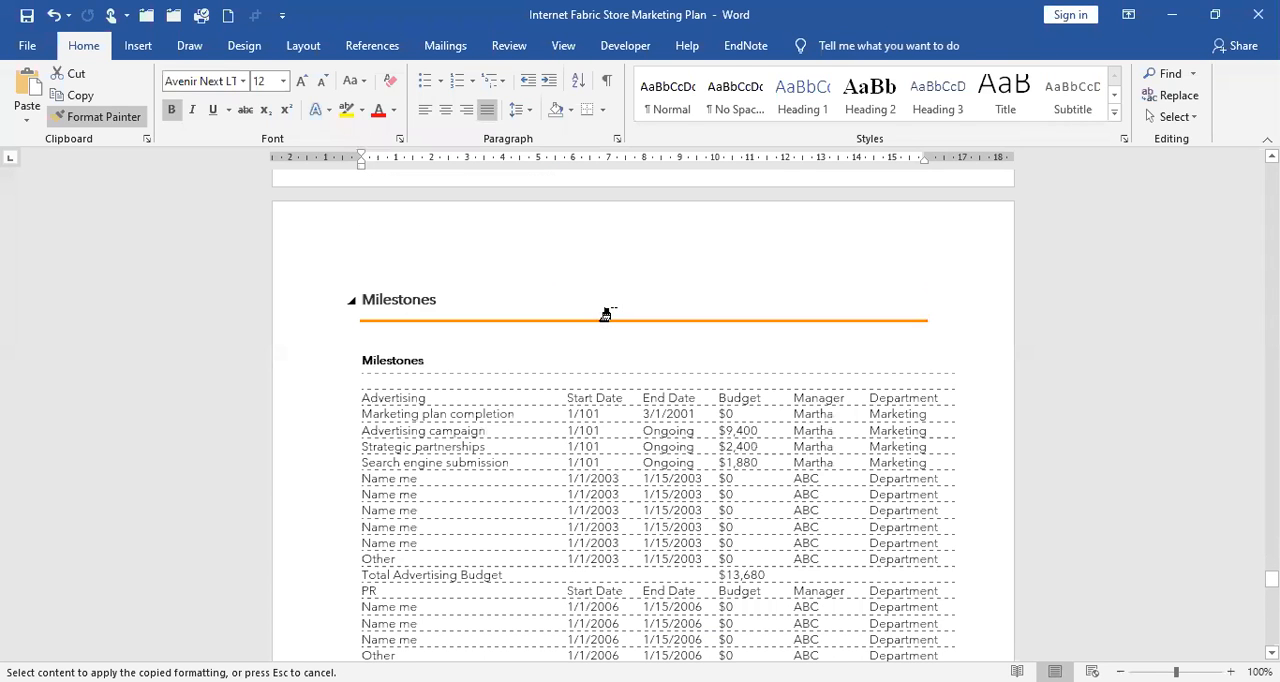
Check the remaining headings from Milestones to the document's end, and stop Format Painter back at the Executive Summary heading.
scroll(612, 305, down, 8)
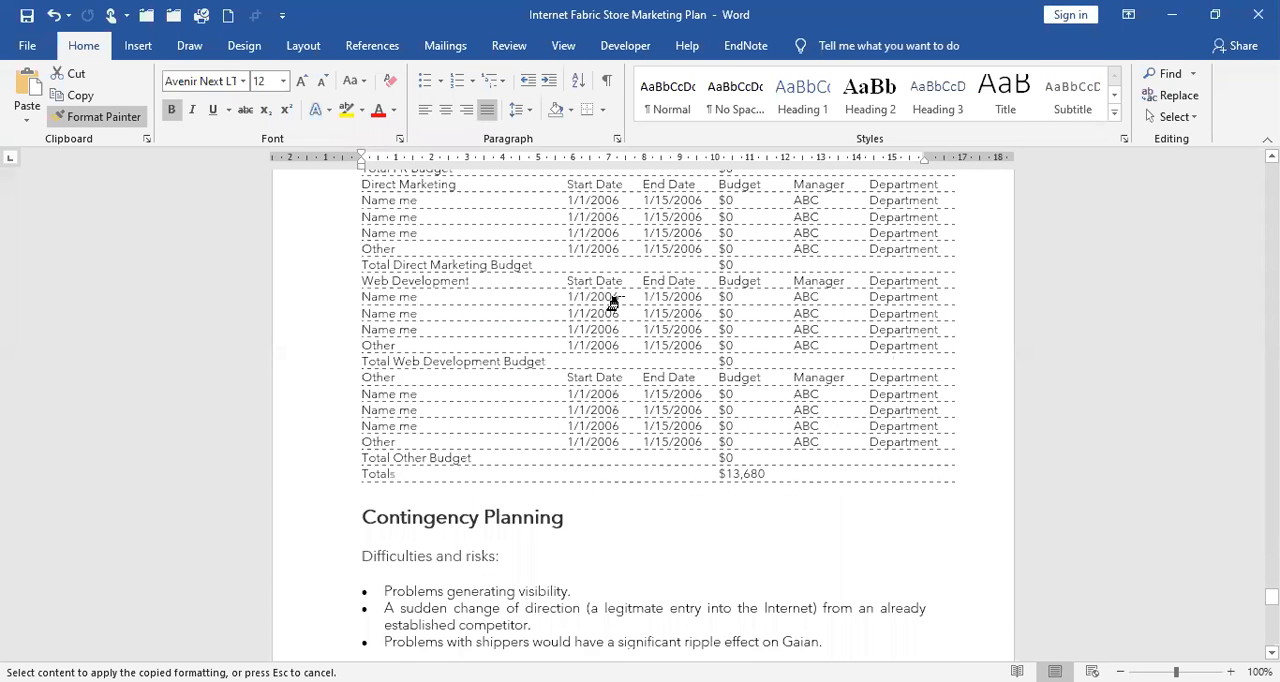
scroll(612, 302, down, 3)
scroll(625, 318, down, 8)
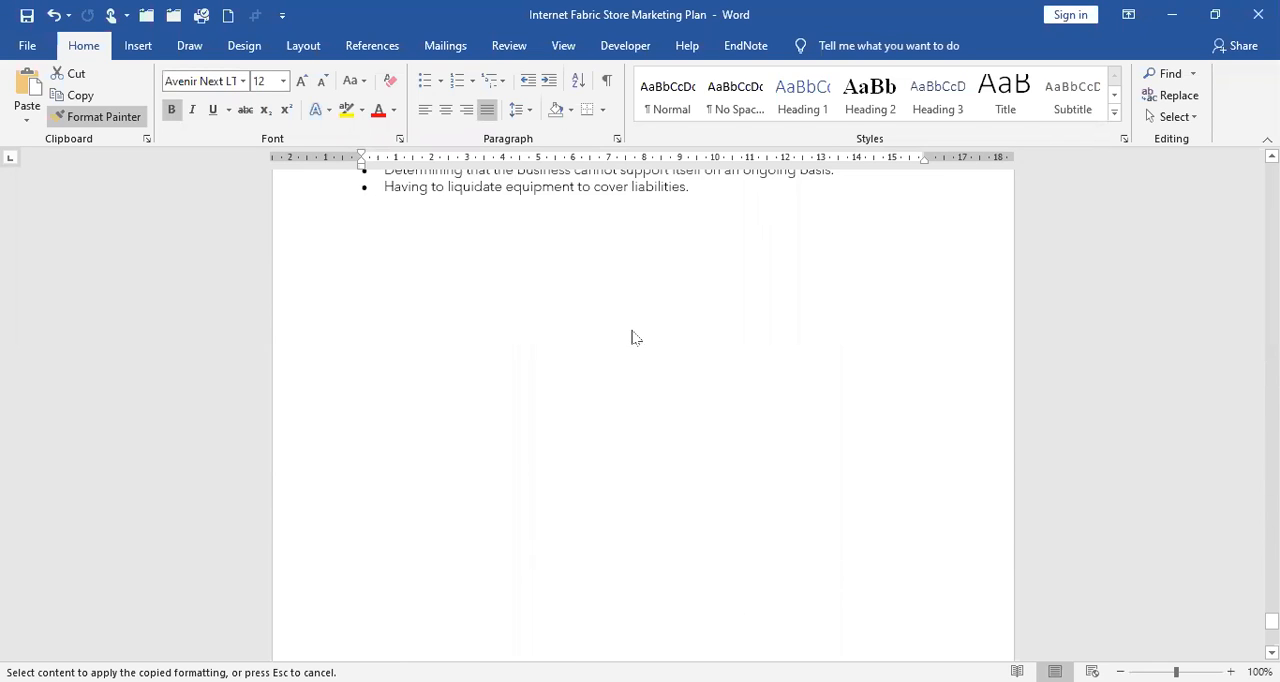
scroll(610, 340, down, 4)
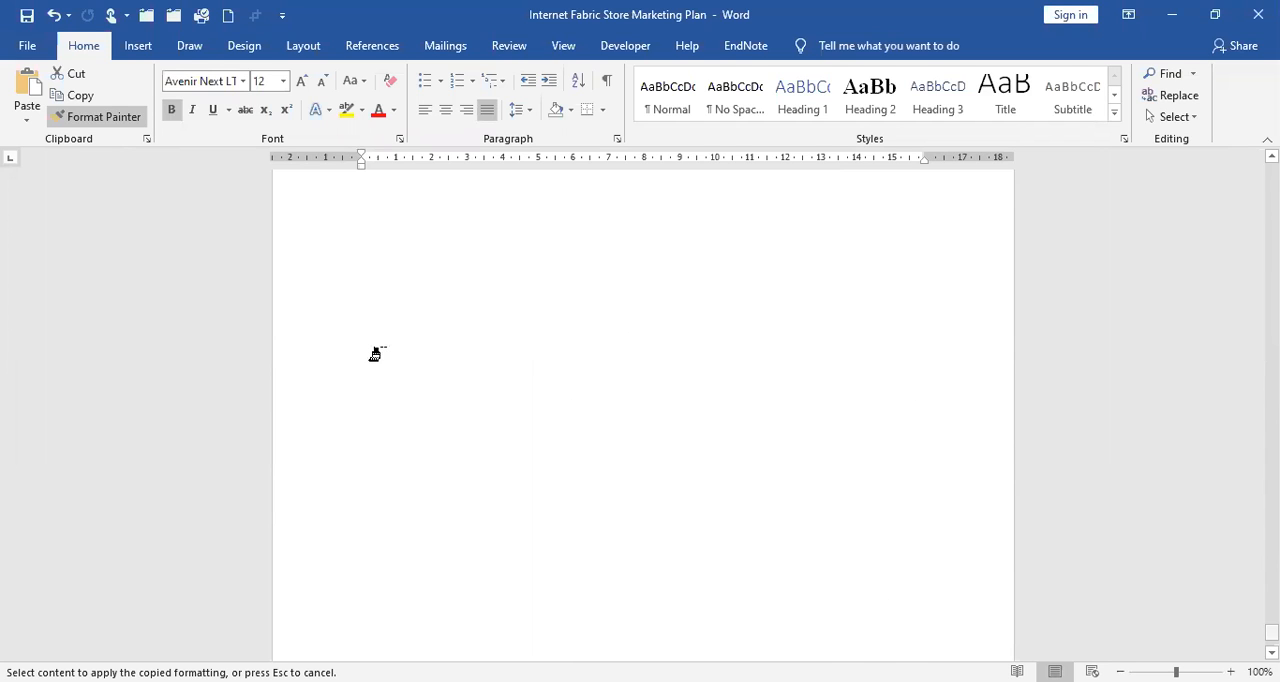
key(ctrl+Home)
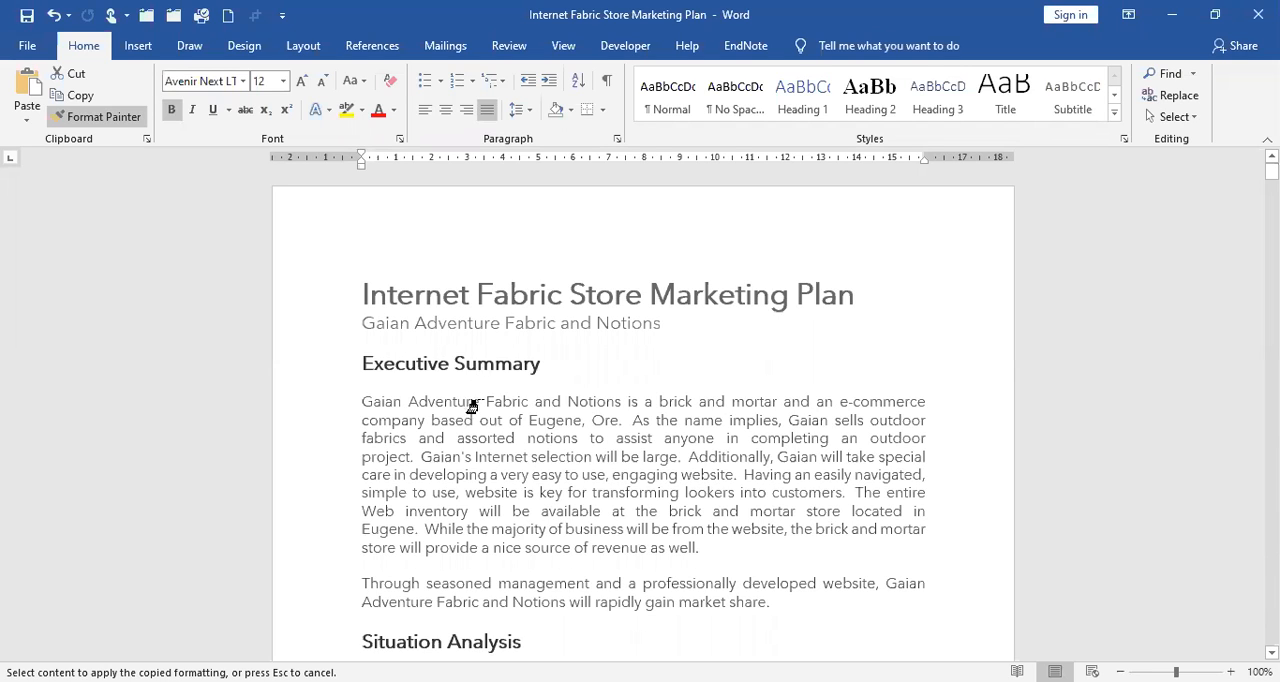
click(570, 383)
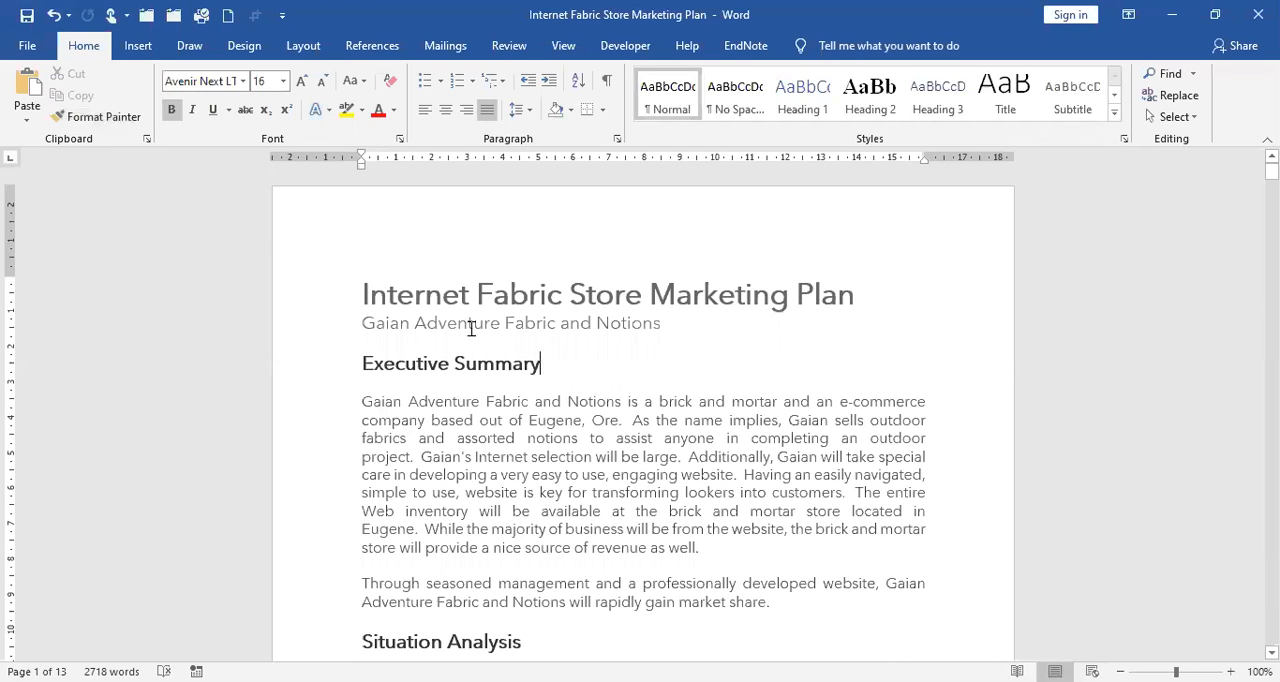
mouse_move(469, 357)
click(372, 46)
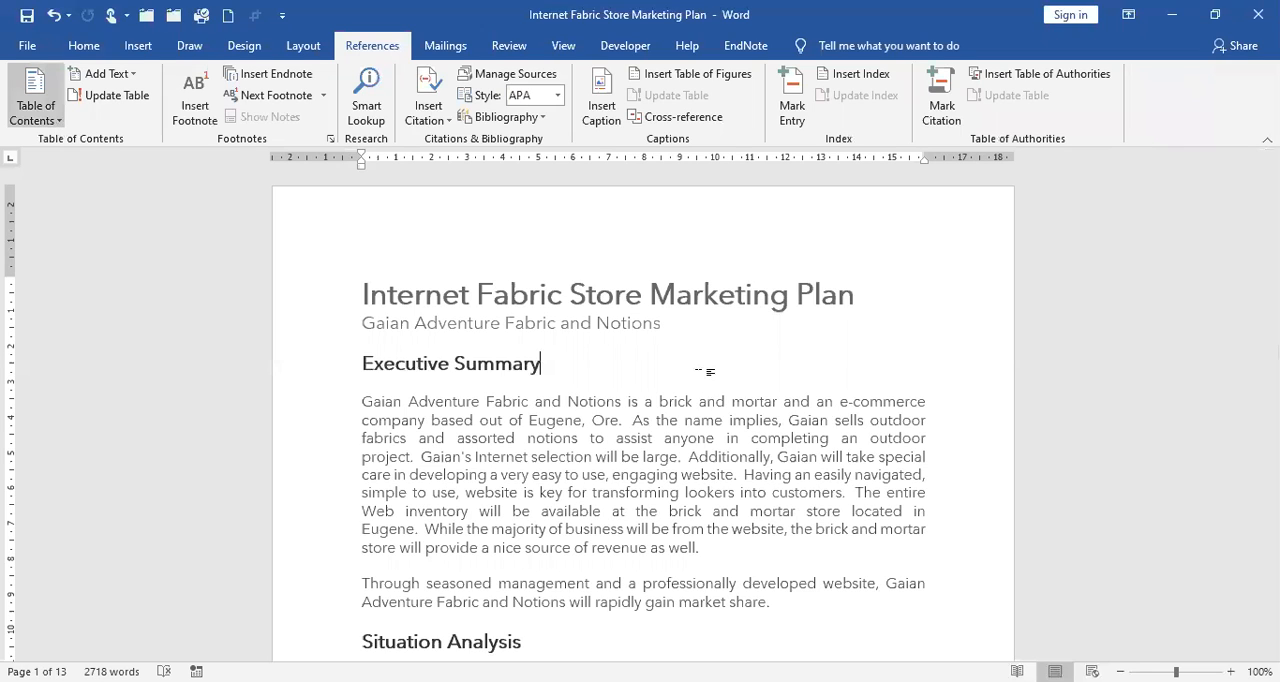
click(705, 377)
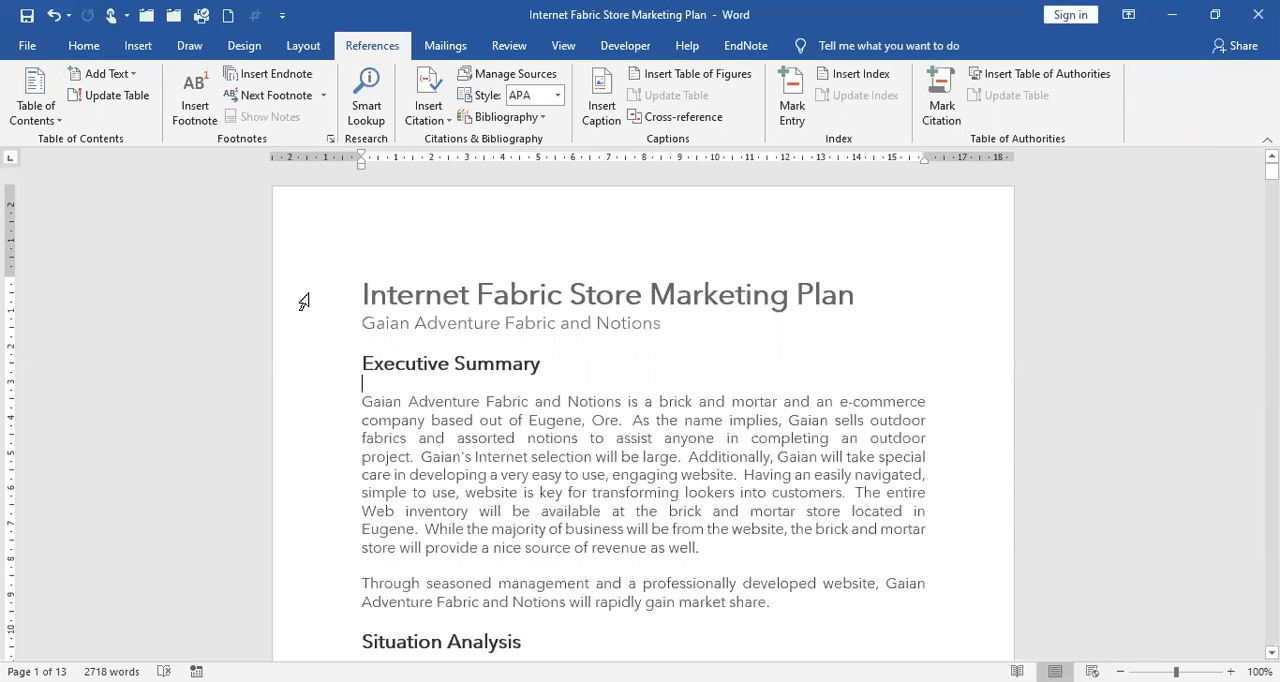
Apply the Heading 1 style to the title Internet Fabric Store Marketing Plan and Heading 2 to the Executive Summary heading.
triple_click(552, 309)
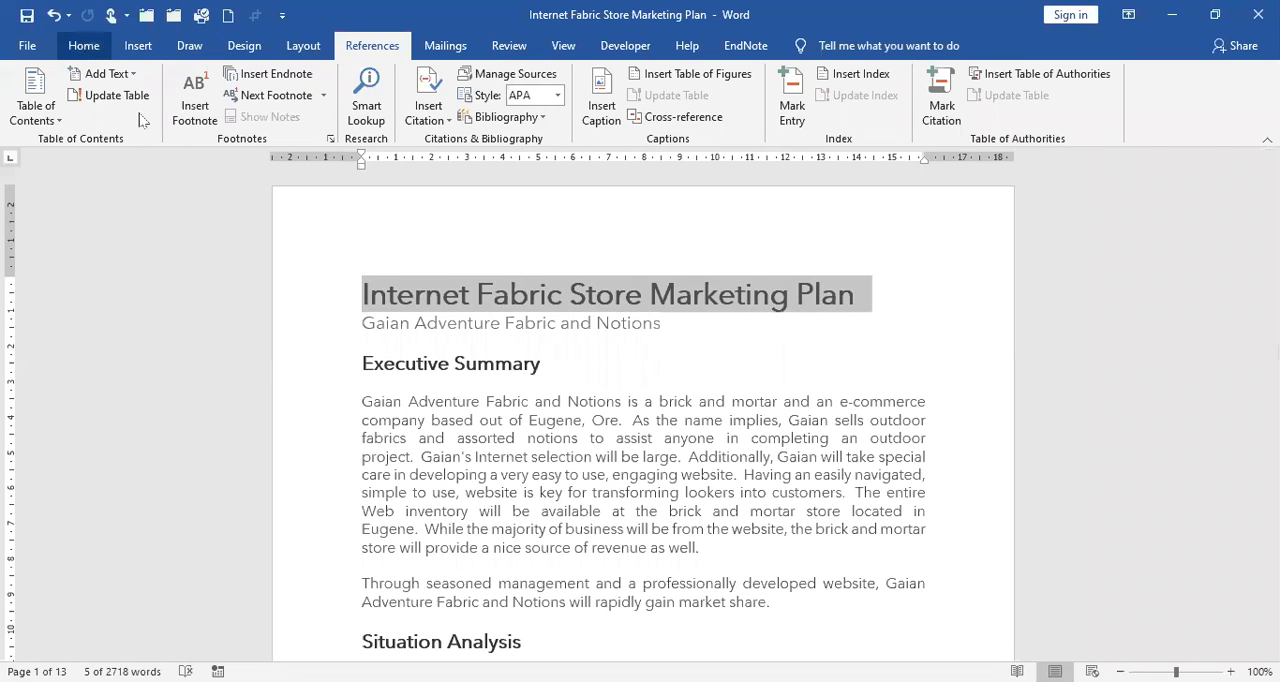
click(90, 47)
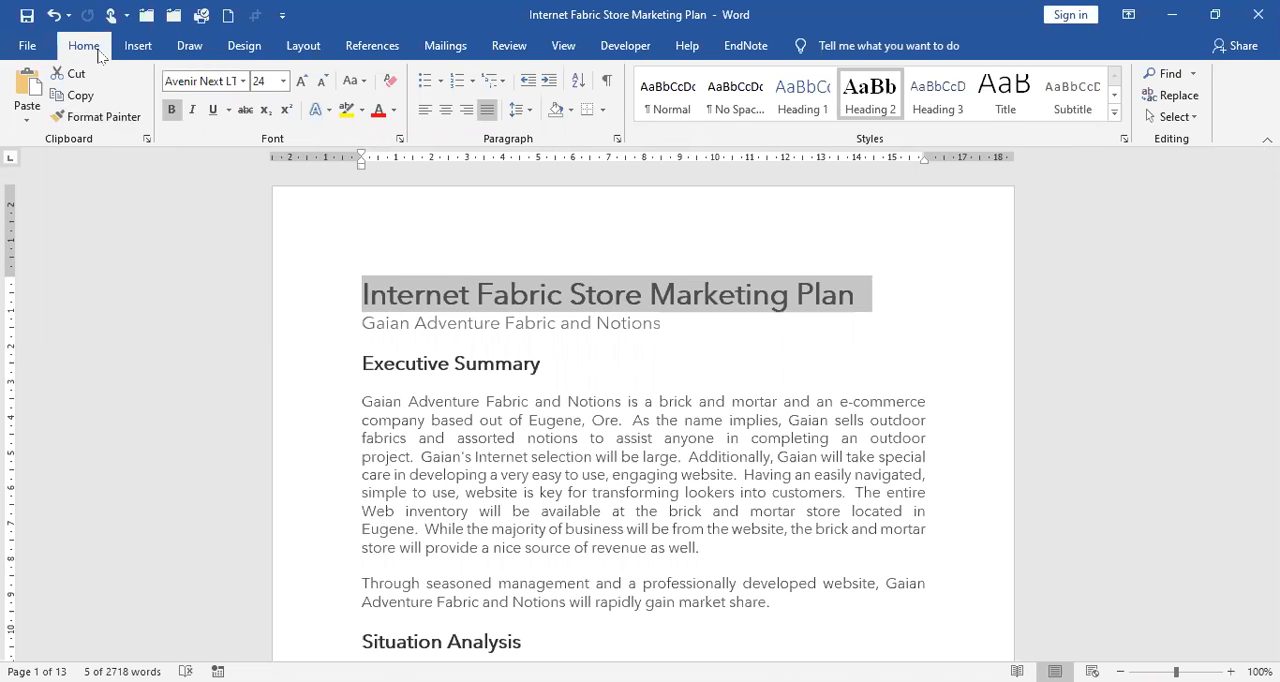
click(812, 109)
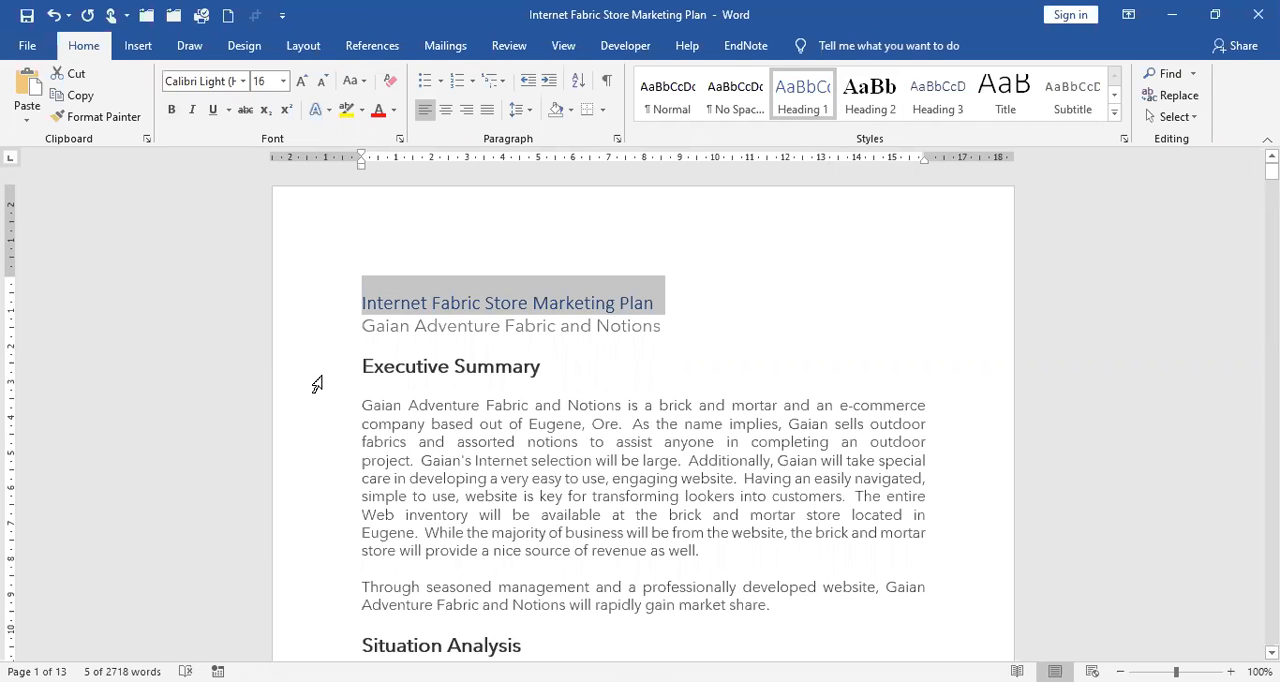
click(887, 97)
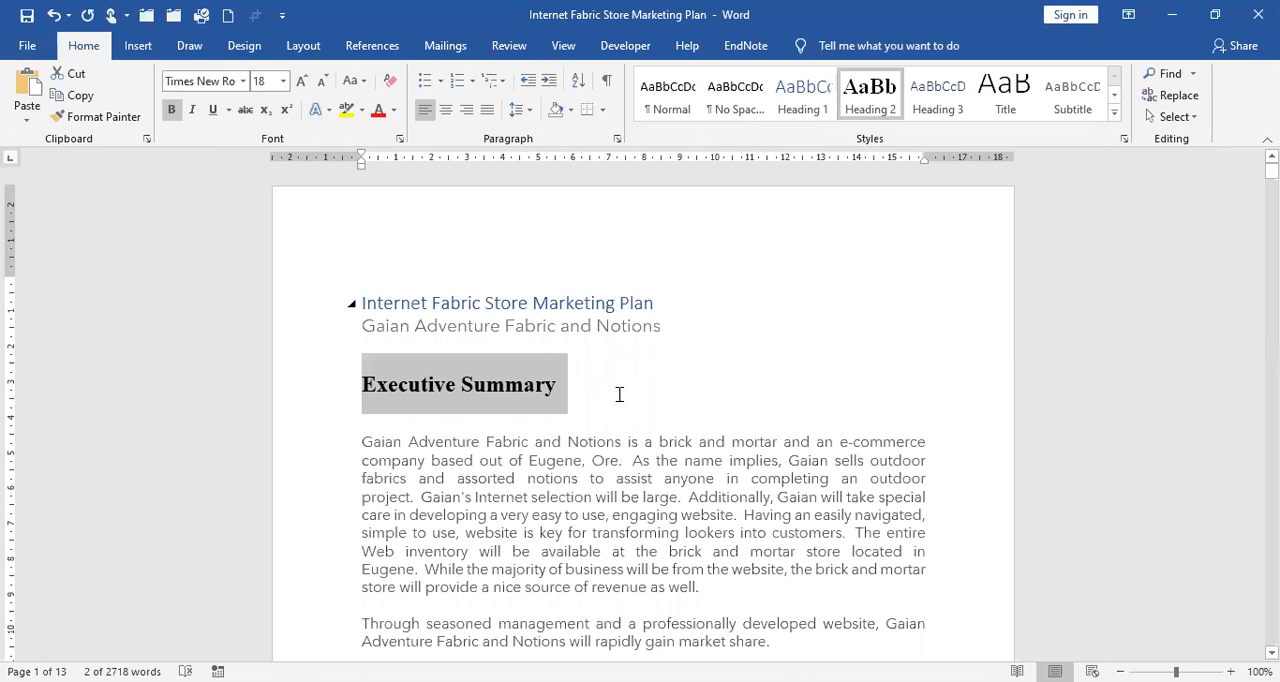
Apply the Heading 2 style to the Situation Analysis and Market Summary headings.
scroll(507, 416, down, 3)
scroll(507, 416, down, 1)
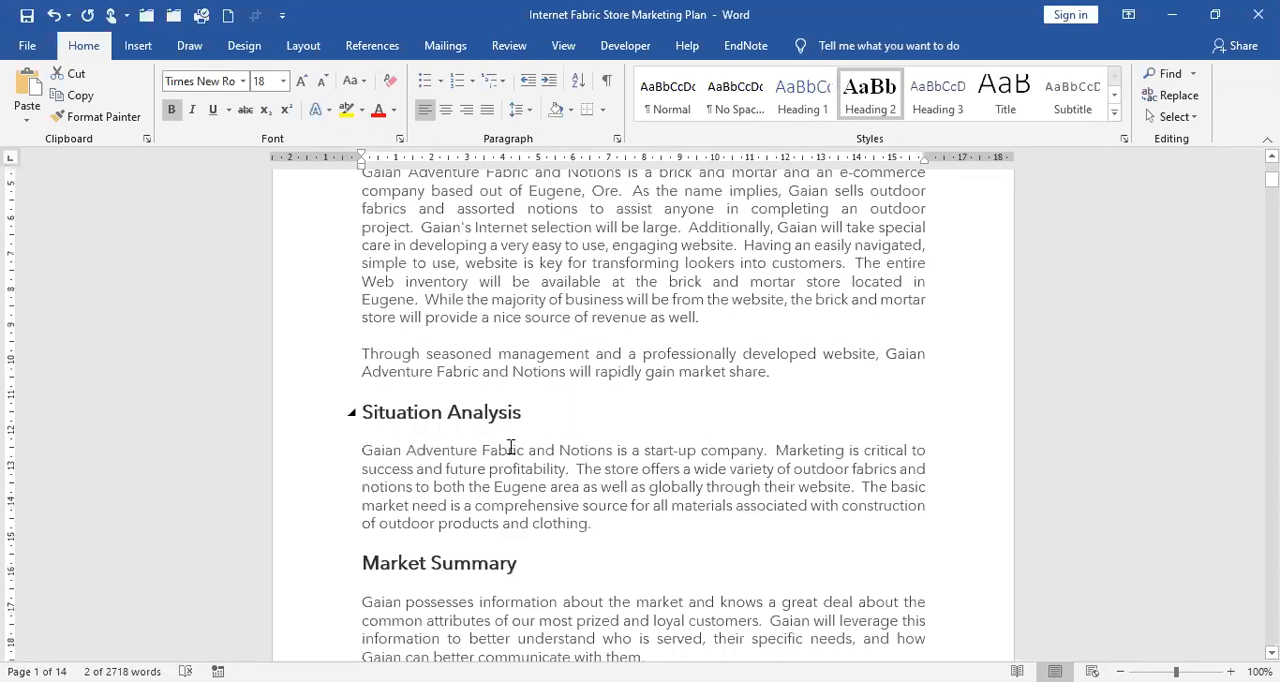
scroll(511, 448, up, 1)
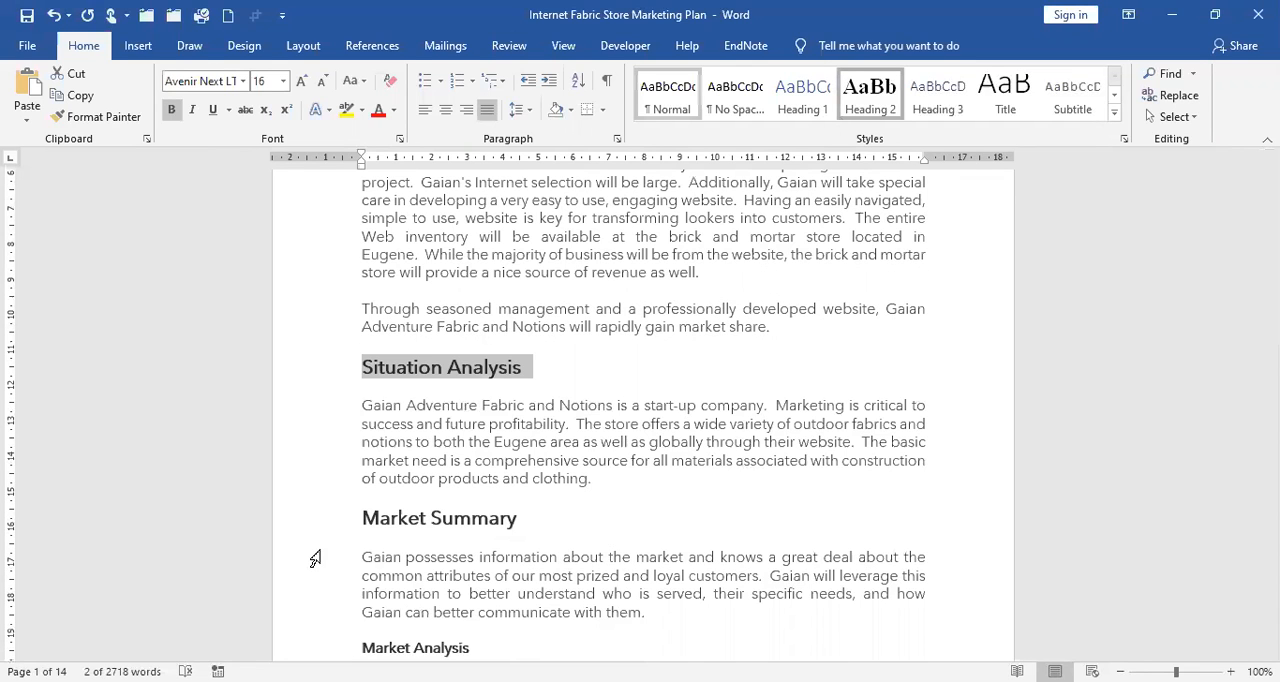
key(F4)
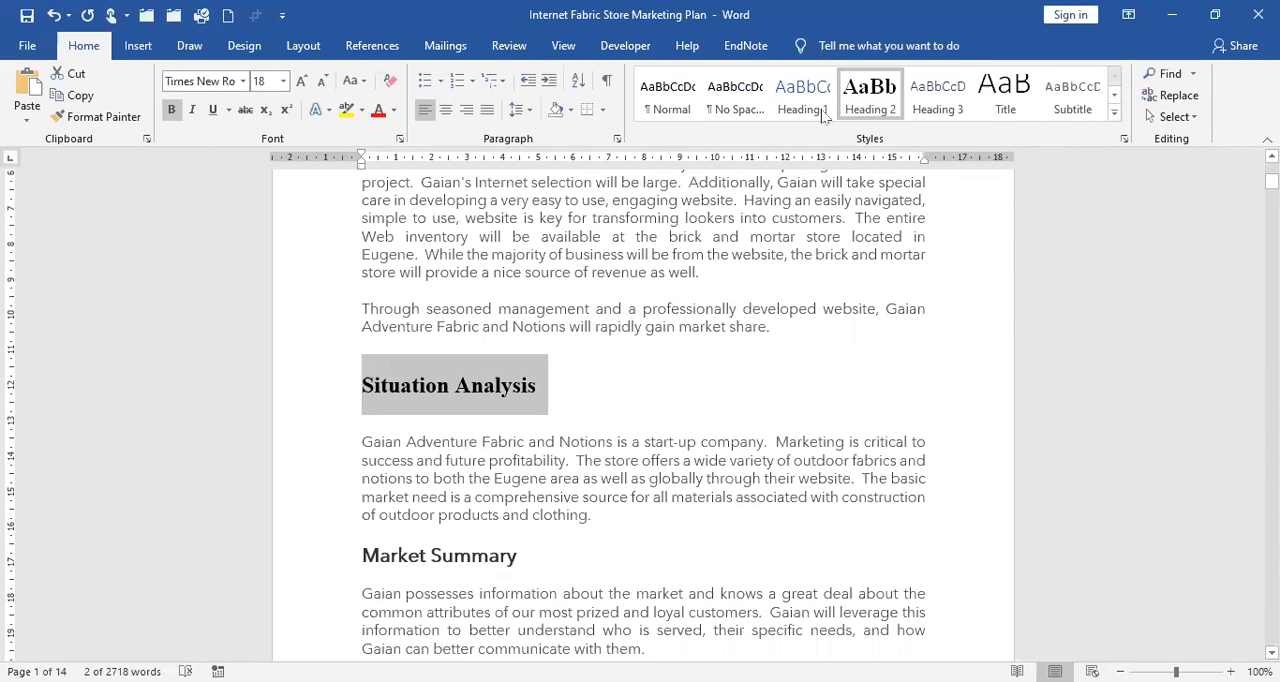
key(shift+F4)
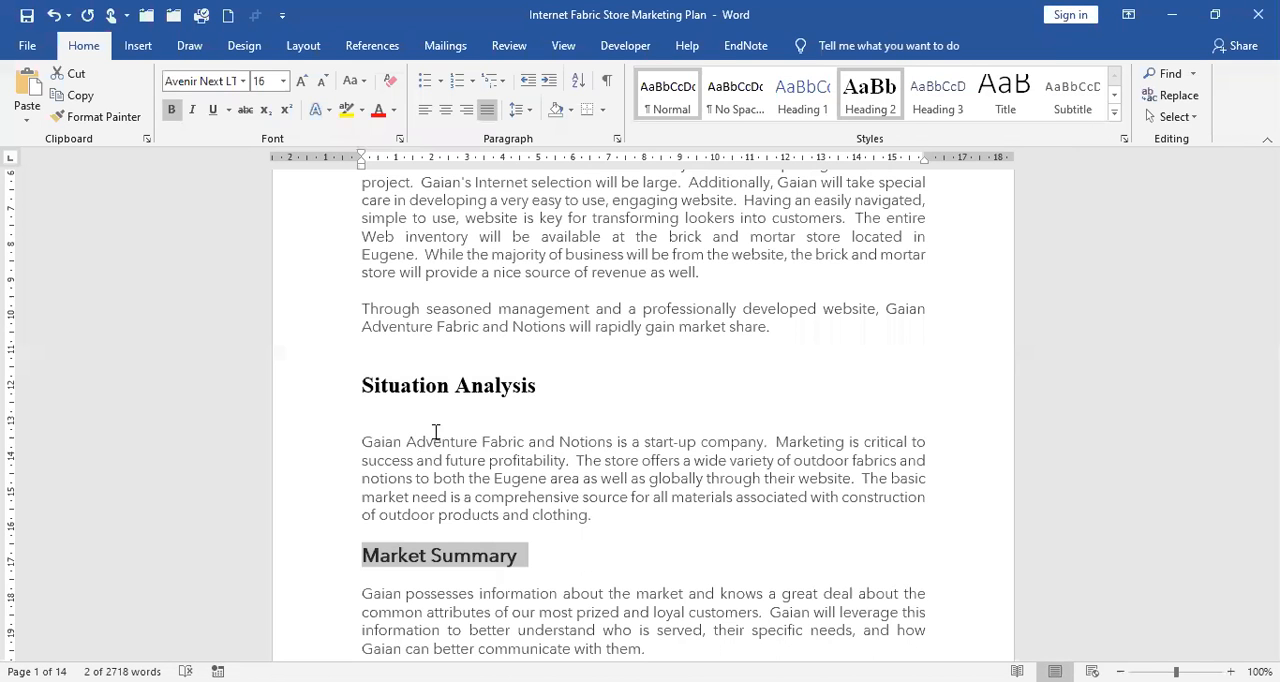
key(F4)
Apply the Heading 3 style to the Market Analysis, Market Needs and Market Trends headings under Market Summary.
scroll(311, 380, down, 3)
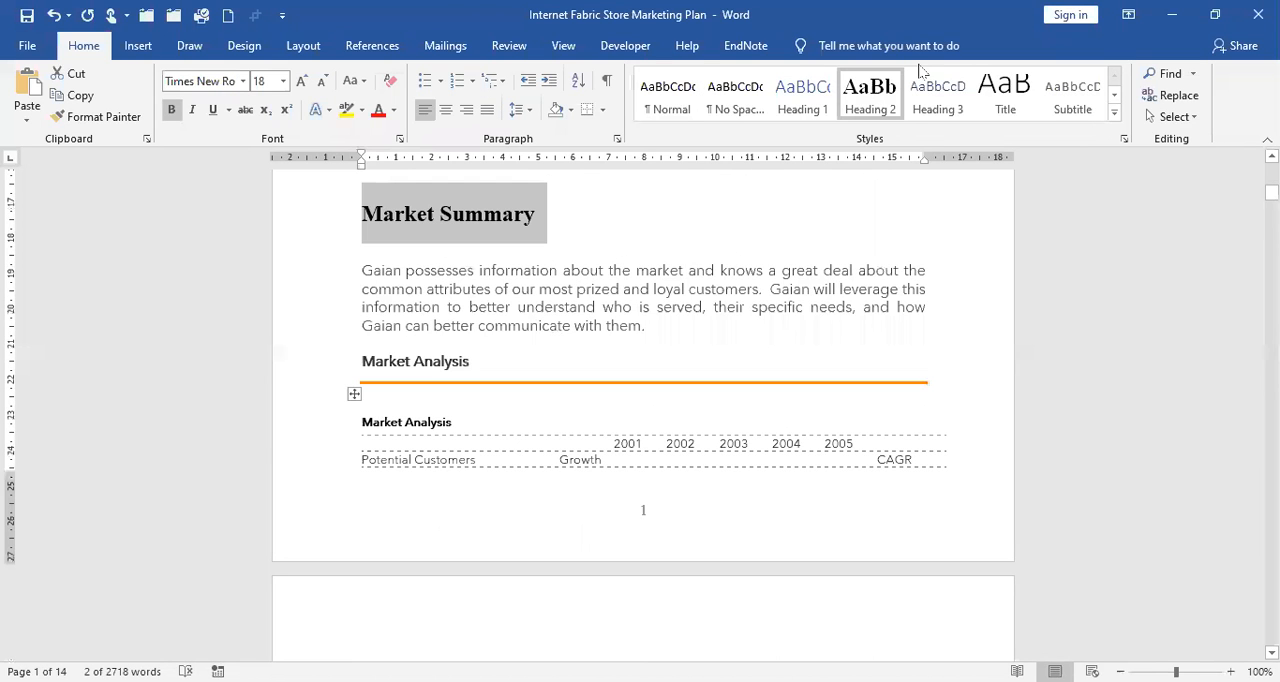
click(948, 108)
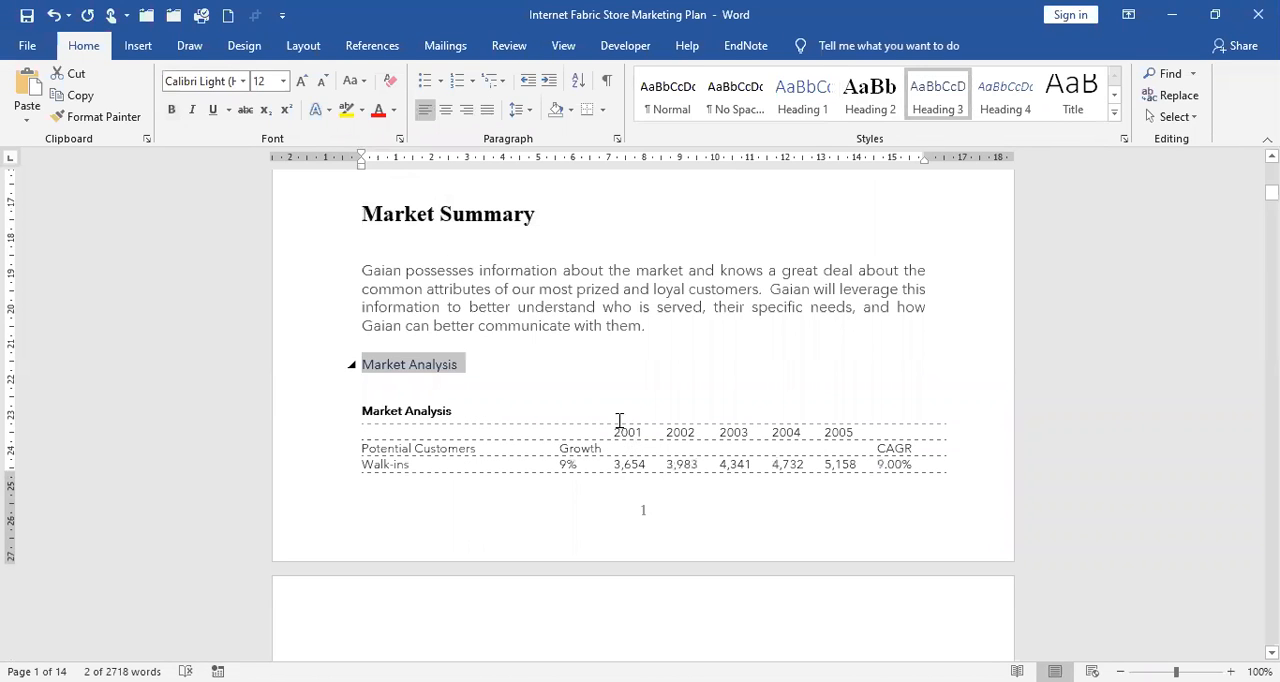
scroll(619, 420, down, 5)
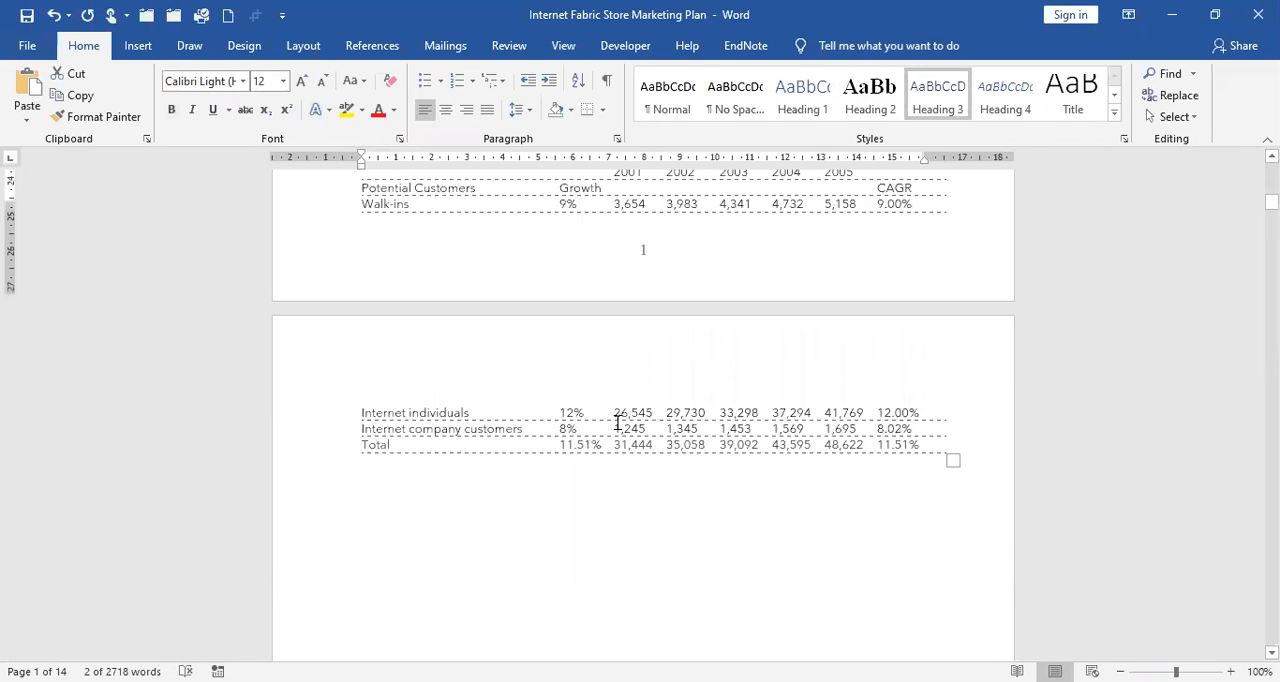
scroll(617, 425, down, 5)
scroll(367, 410, down, 5)
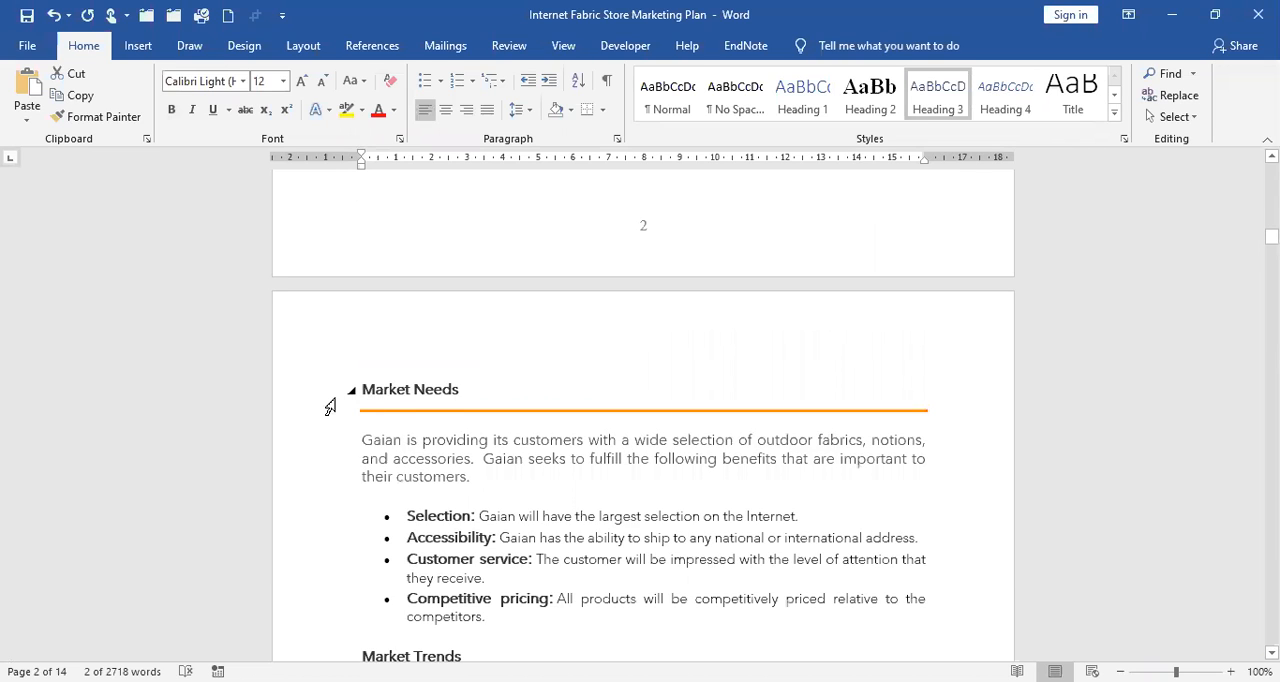
click(934, 98)
key(ctrl+z)
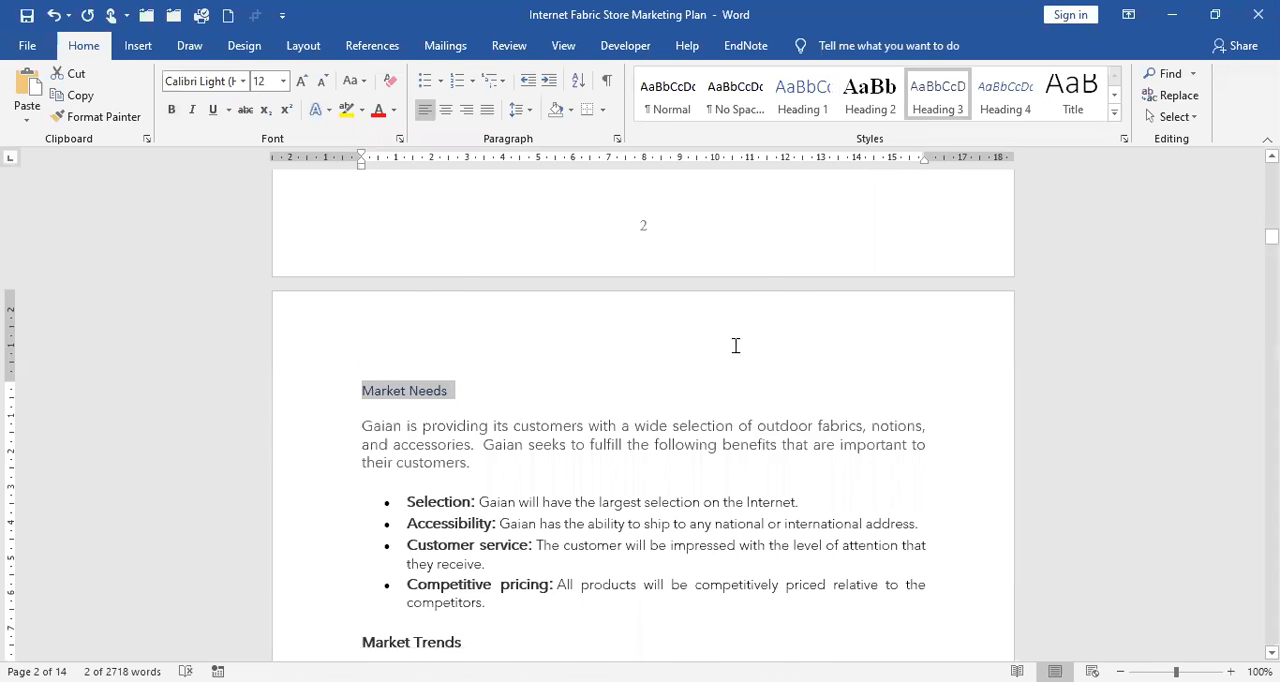
scroll(736, 345, down, 4)
scroll(322, 303, down, 3)
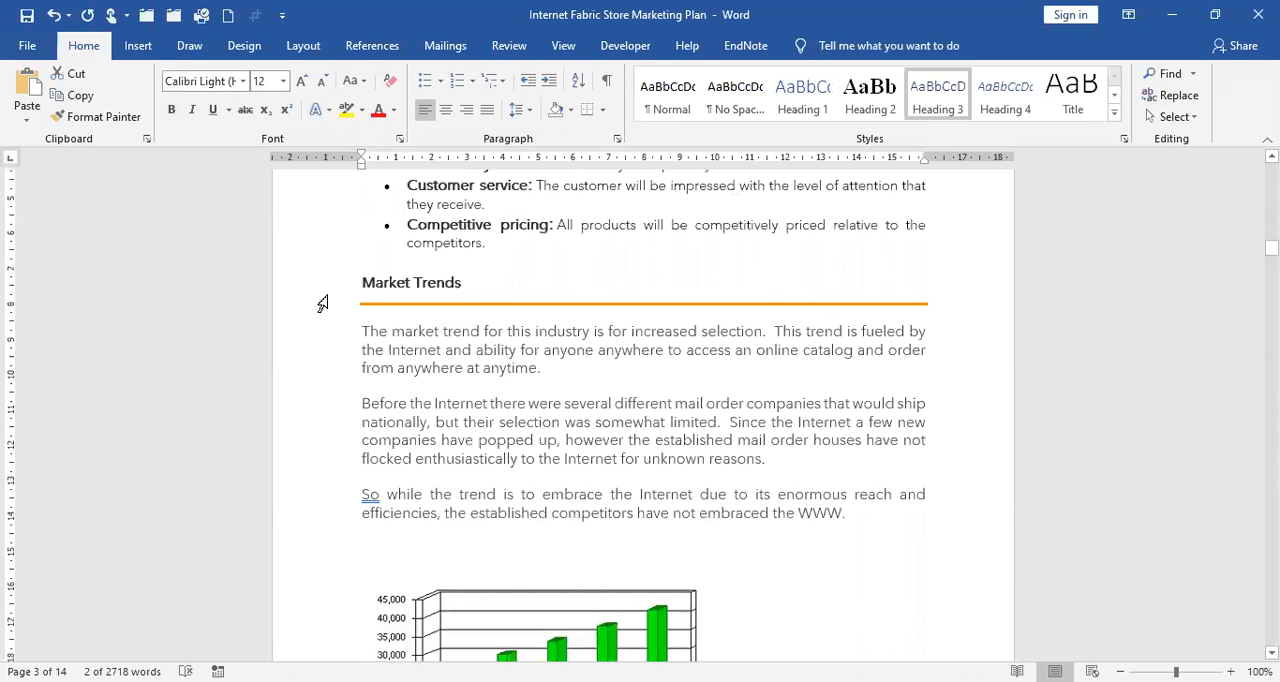
click(322, 303)
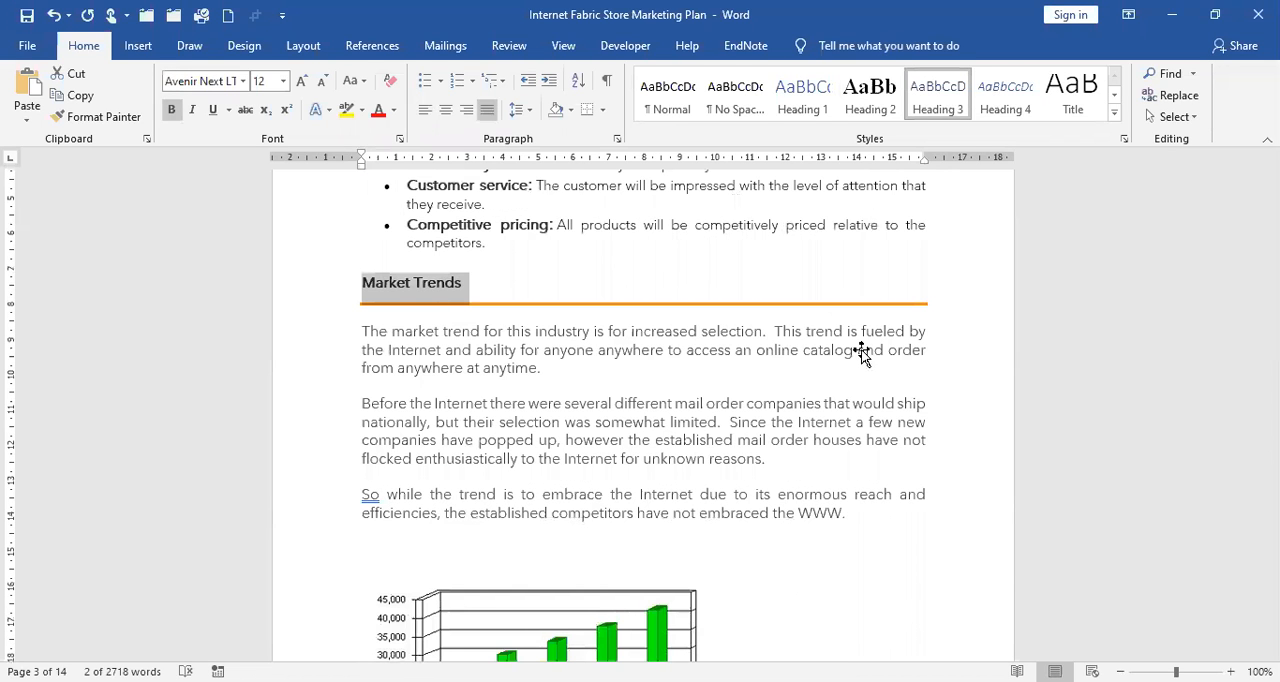
Apply the Heading 2 style to the Market Growth and SWOT Analysis headings.
scroll(863, 353, down, 5)
scroll(863, 353, down, 9)
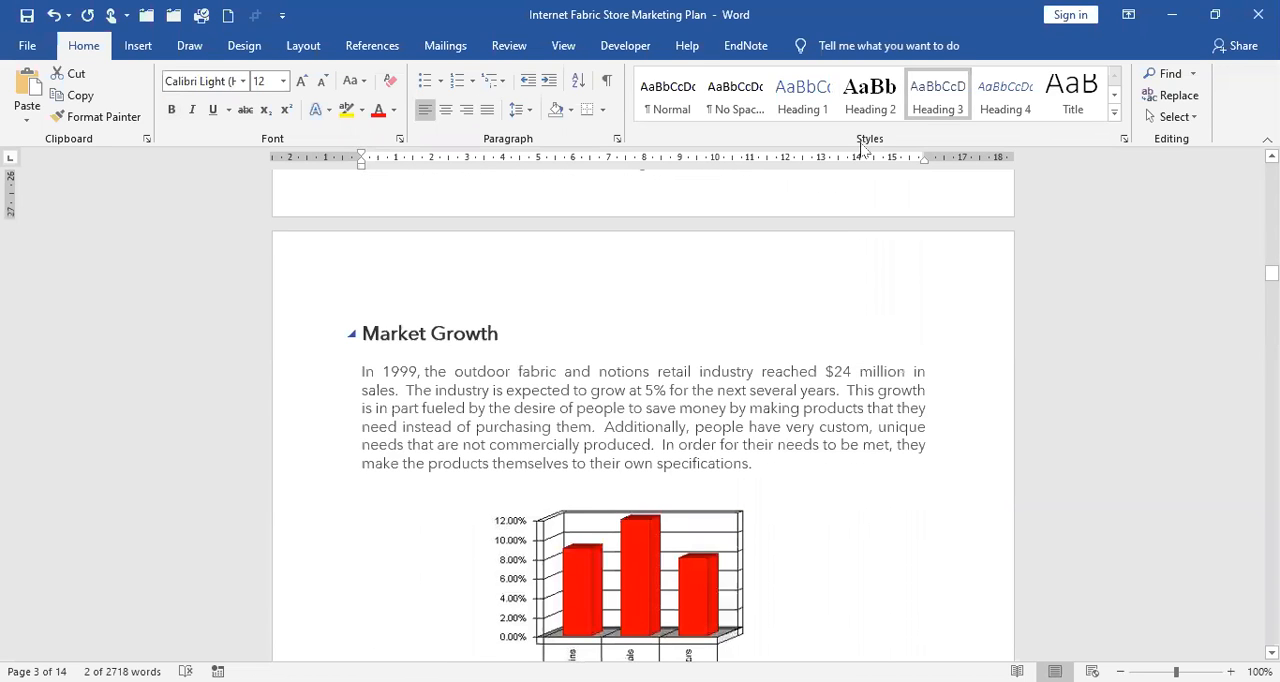
click(888, 110)
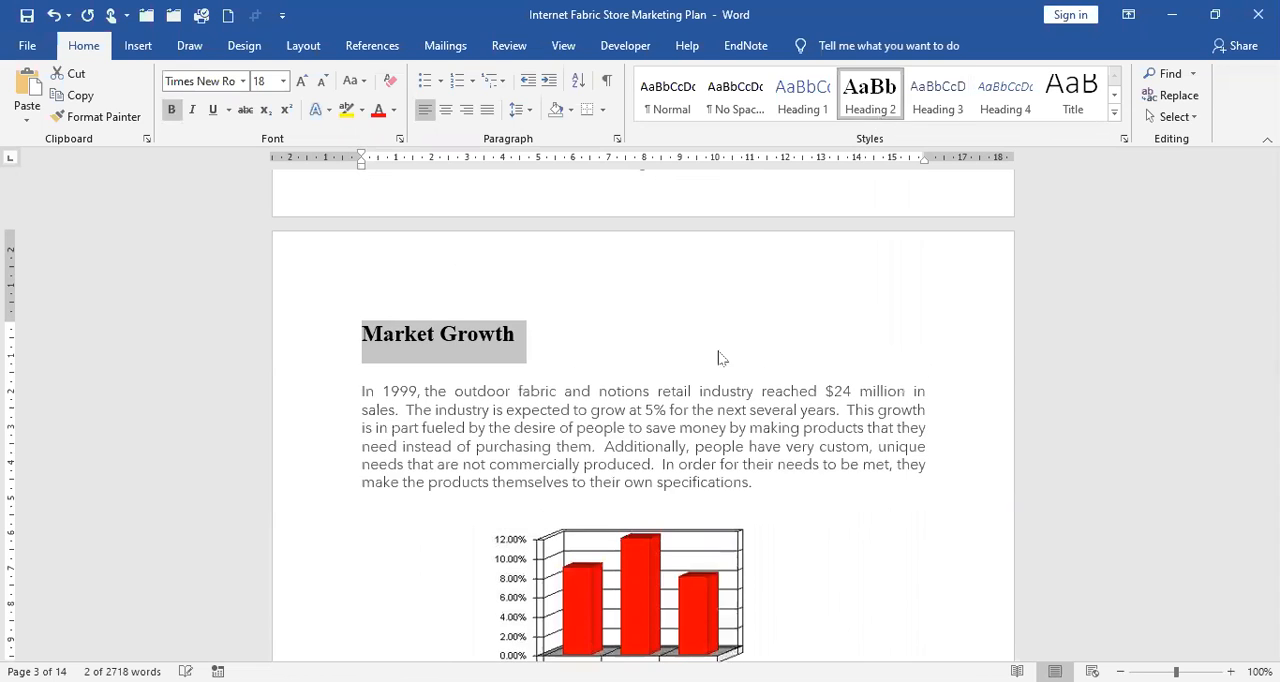
scroll(720, 358, down, 5)
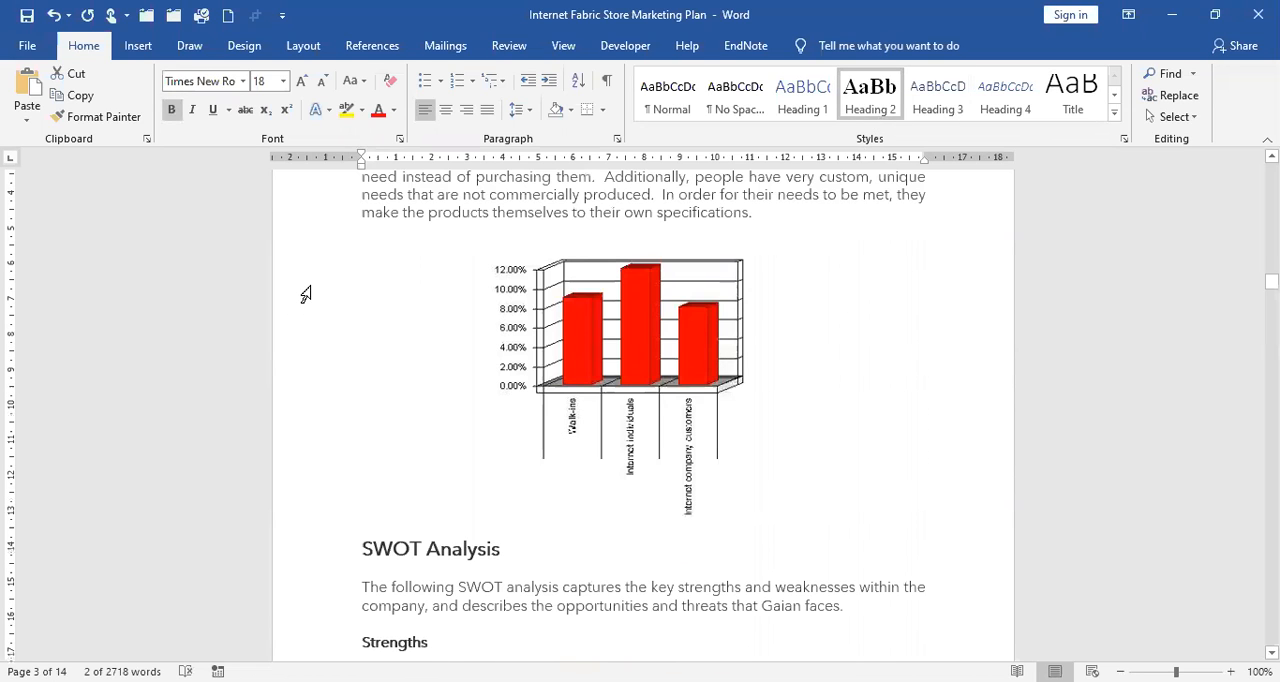
scroll(306, 294, down, 5)
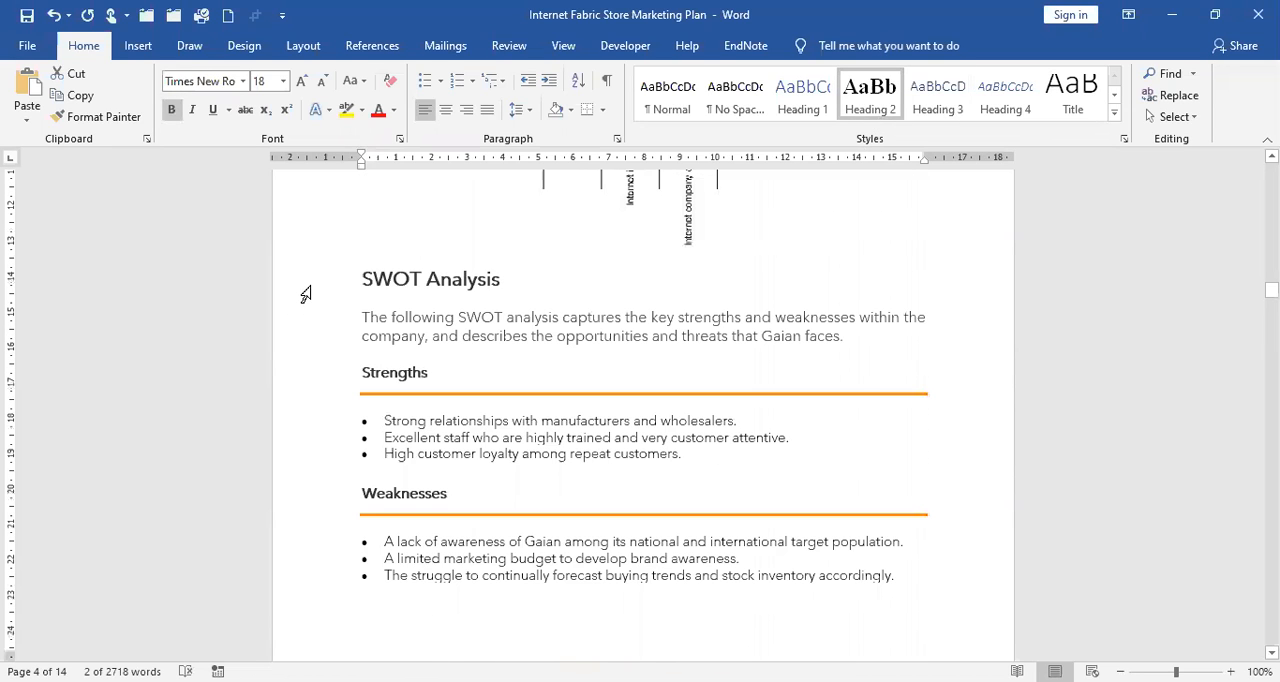
click(869, 107)
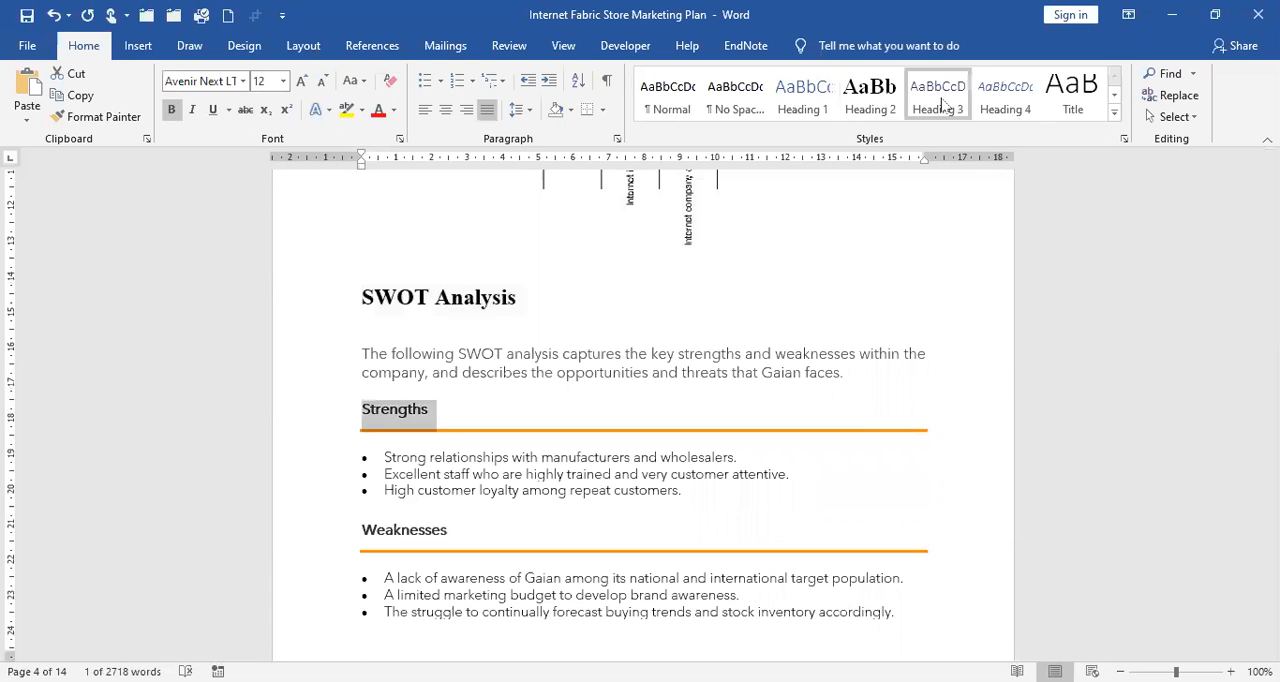
Apply the Heading 3 style to the Strengths and Weaknesses headings under SWOT Analysis.
click(941, 104)
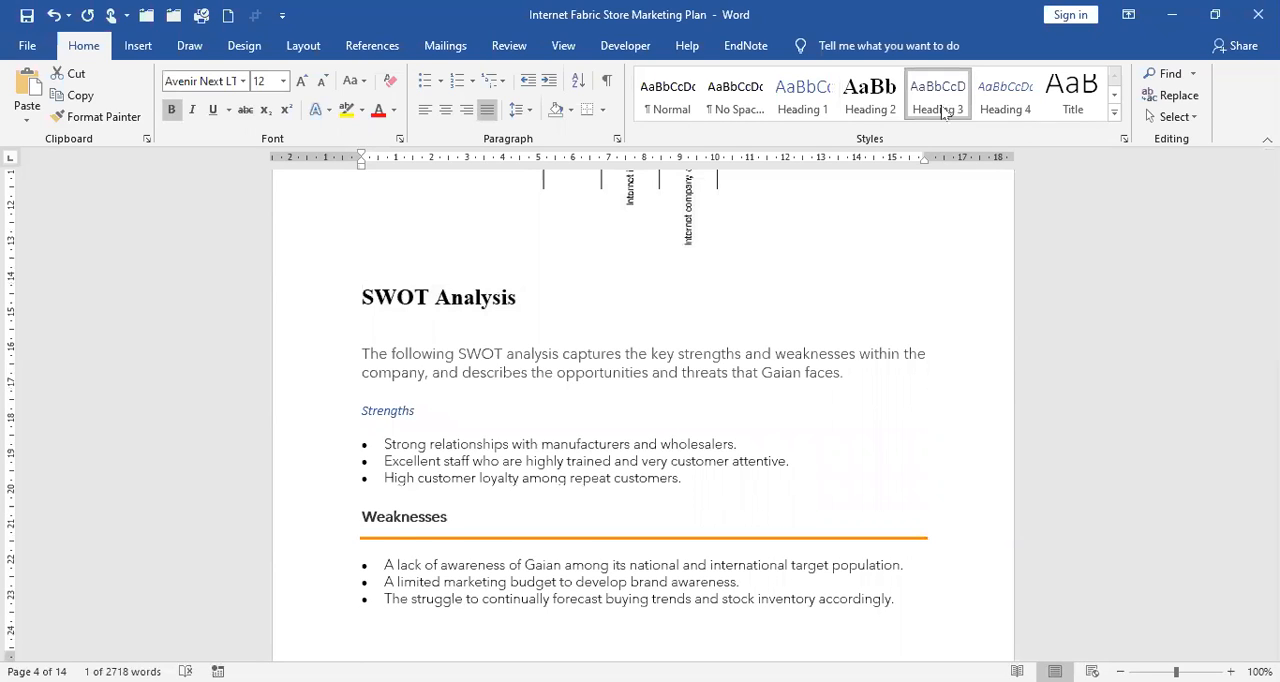
click(944, 111)
click(332, 541)
click(931, 103)
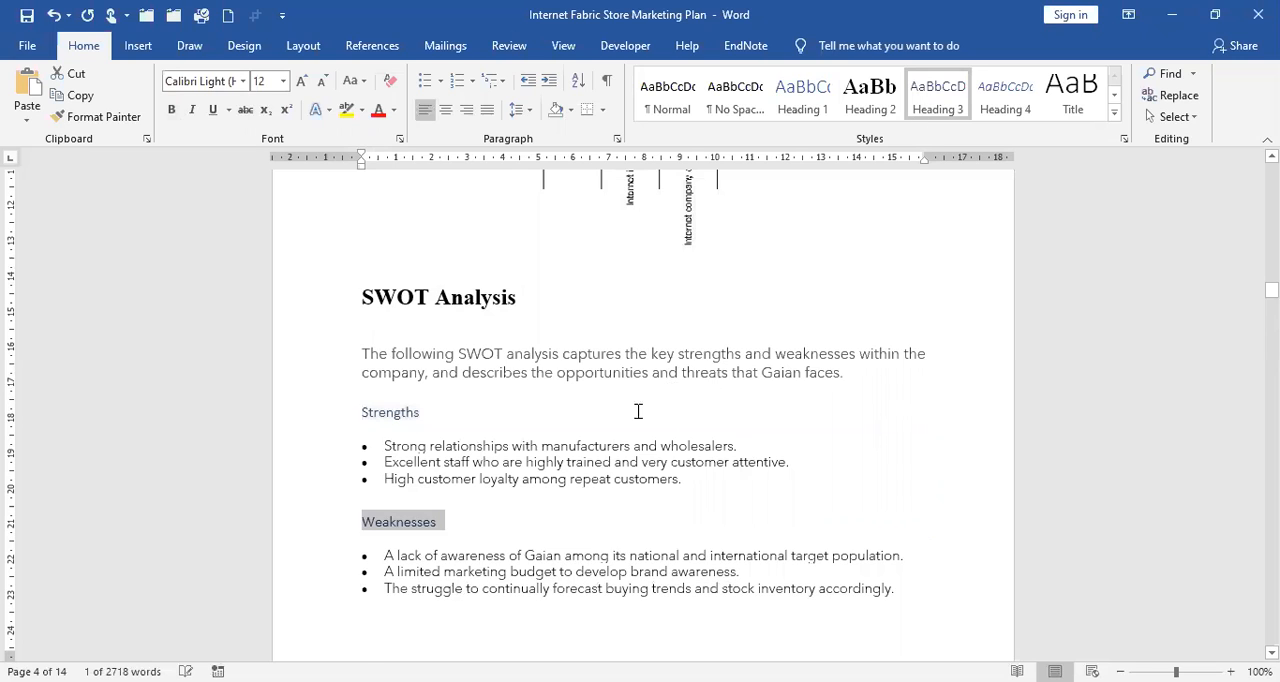
Apply the Heading 3 style to the Opportunities and Threats headings under SWOT Analysis.
scroll(637, 409, down, 5)
click(323, 400)
click(903, 112)
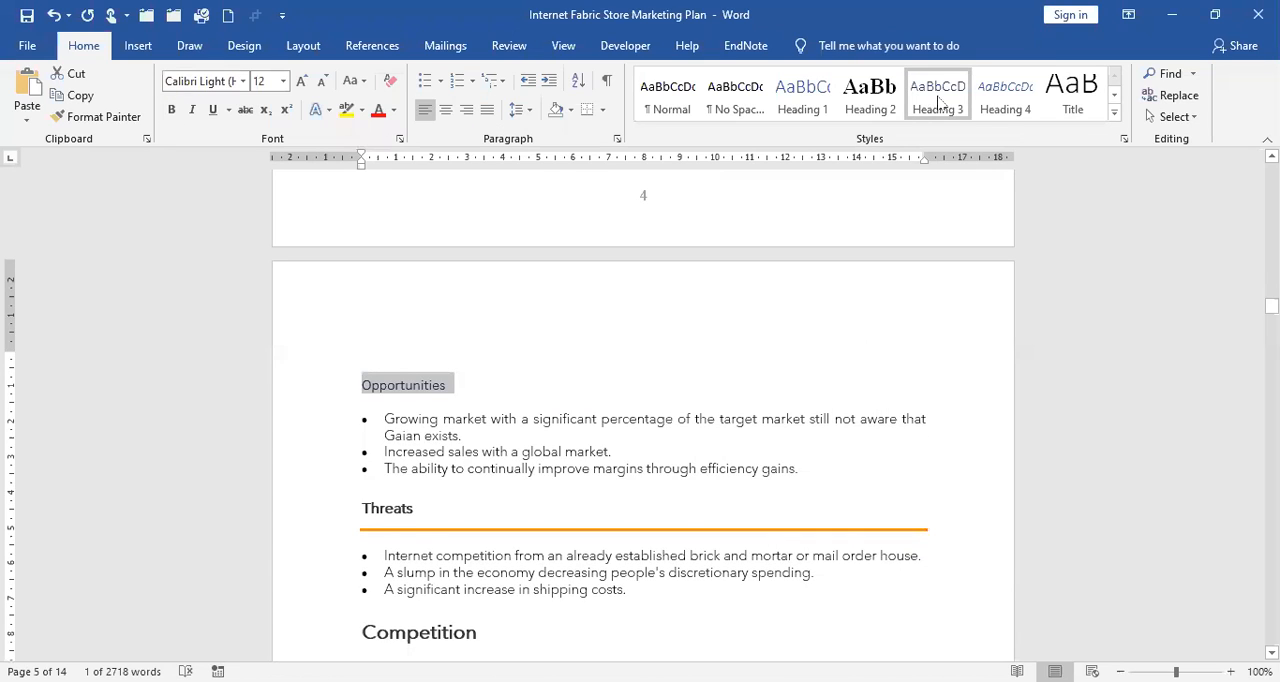
key(Down)
key(Down)
key(Down)
key(Down)
key(Down)
key(shift+End)
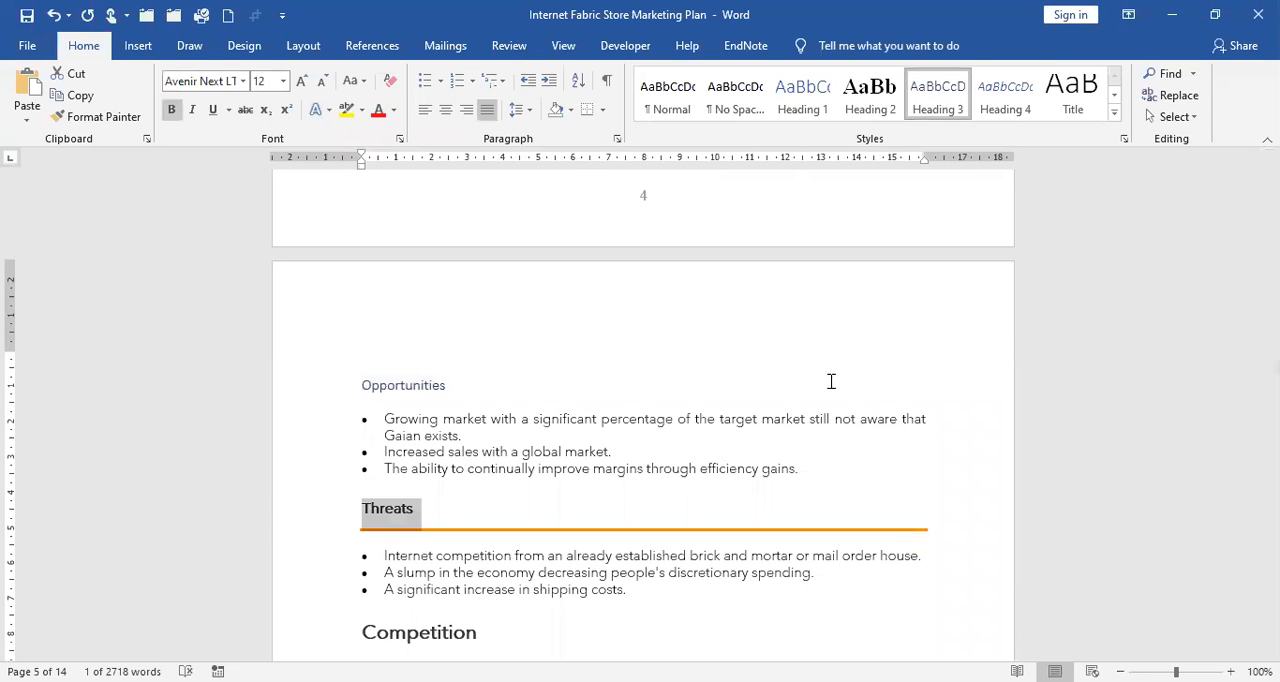
scroll(831, 381, down, 5)
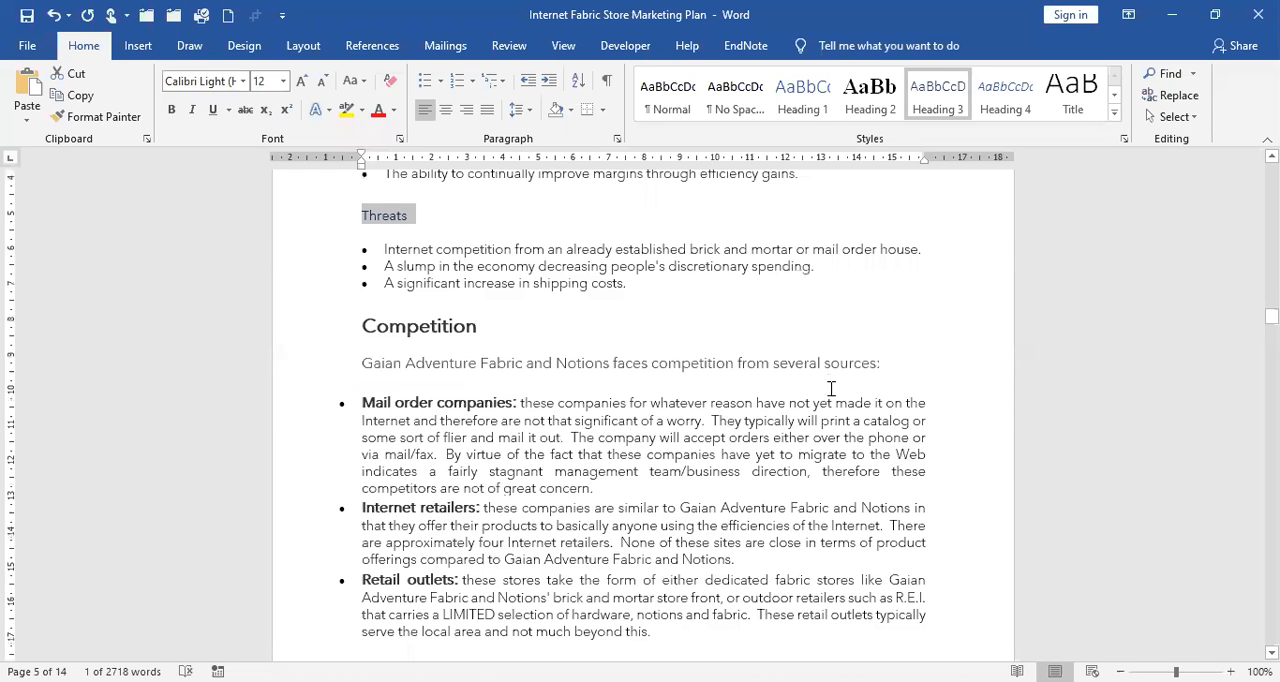
scroll(831, 388, up, 1)
scroll(831, 388, up, 3)
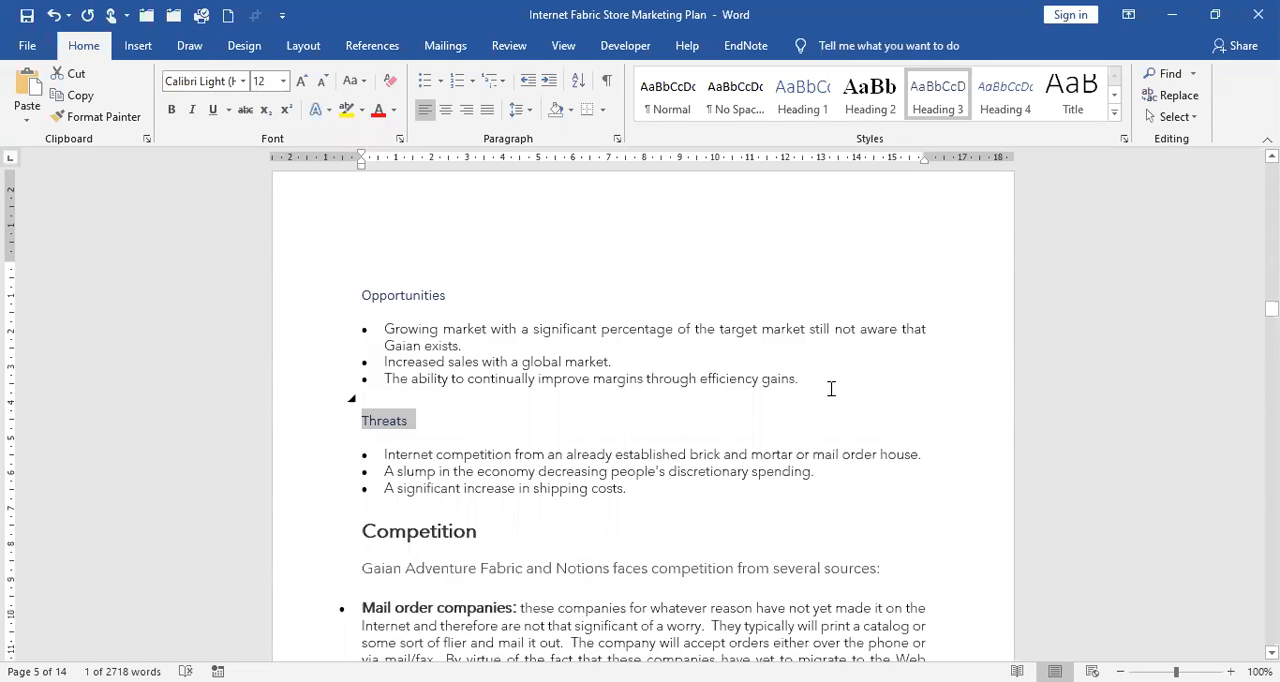
scroll(831, 388, down, 3)
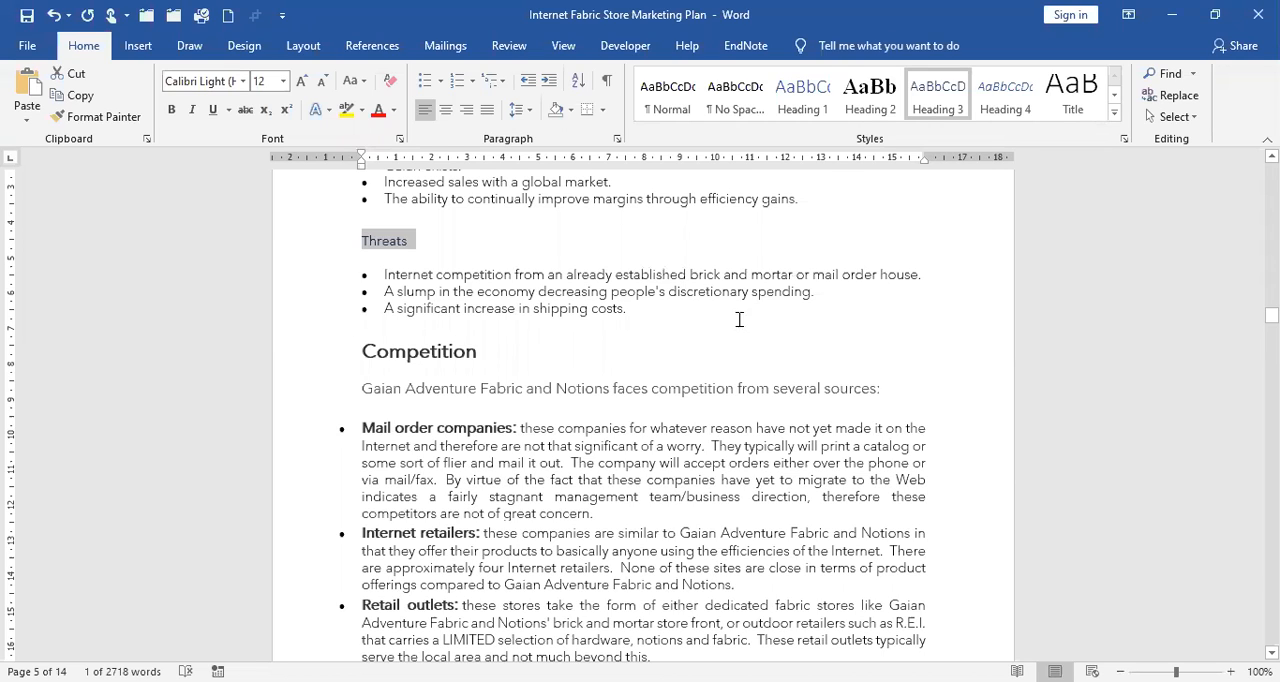
scroll(737, 317, up, 6)
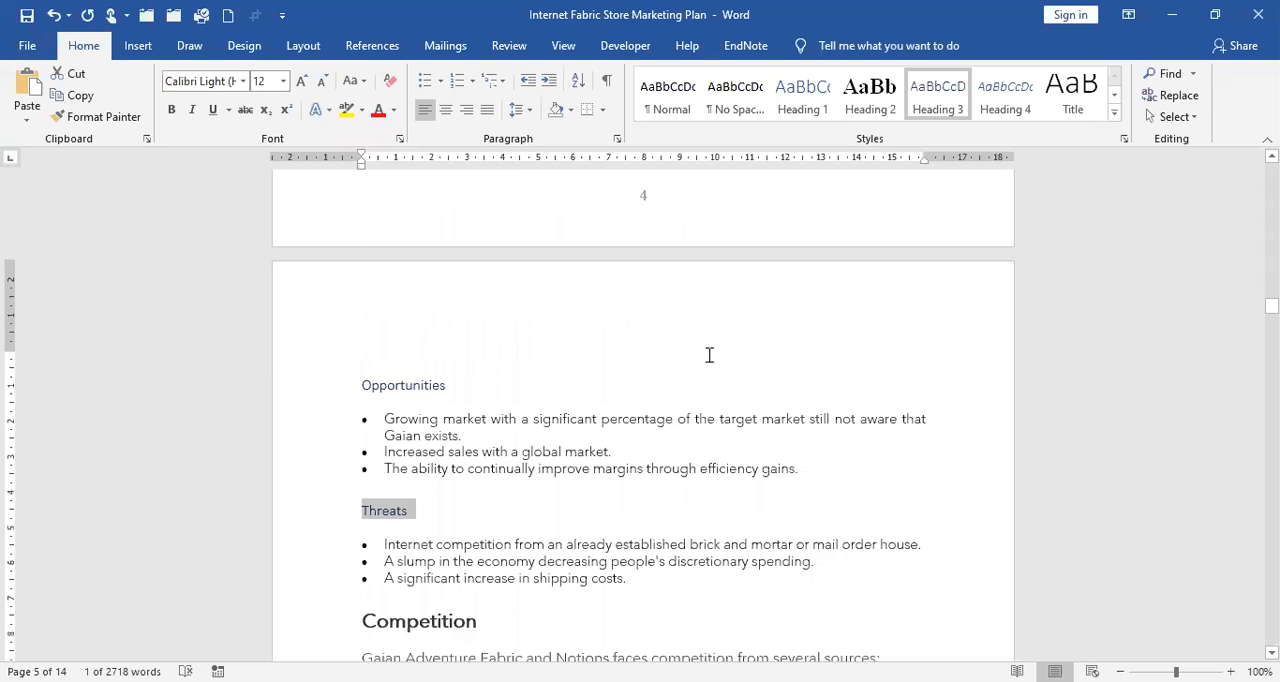
Insert the built-in Automatic Table 1 table of contents at the beginning of the document.
click(788, 414)
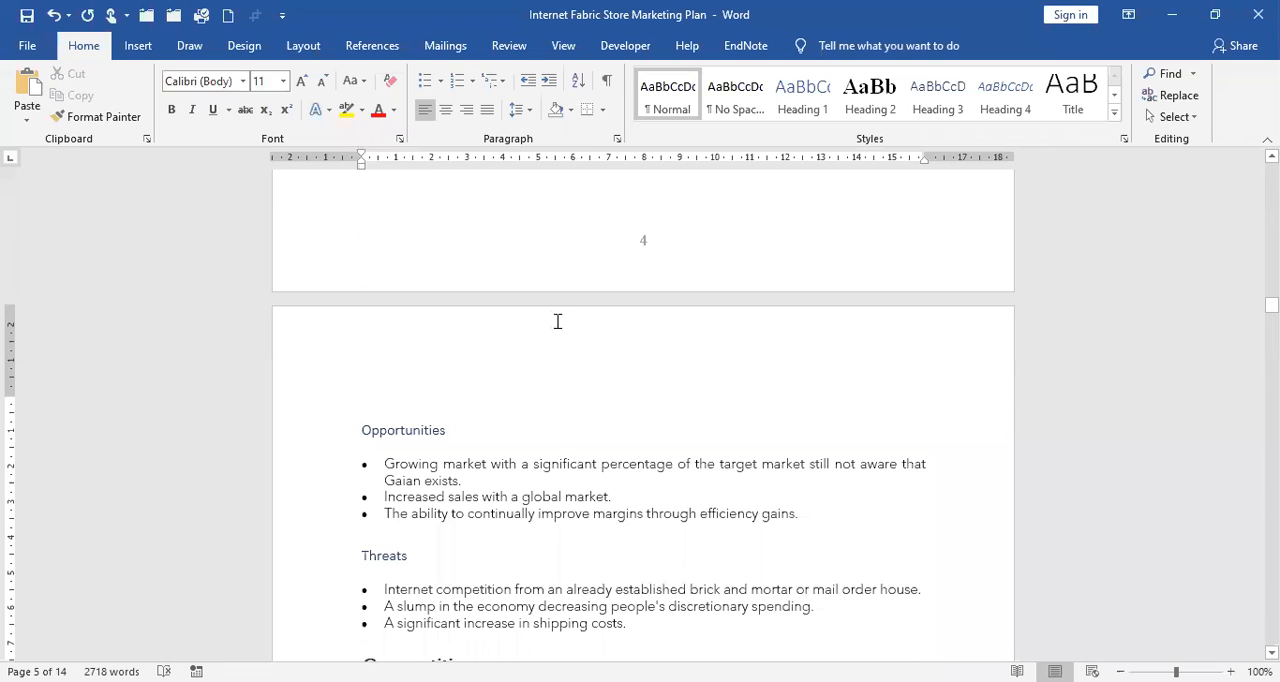
click(377, 48)
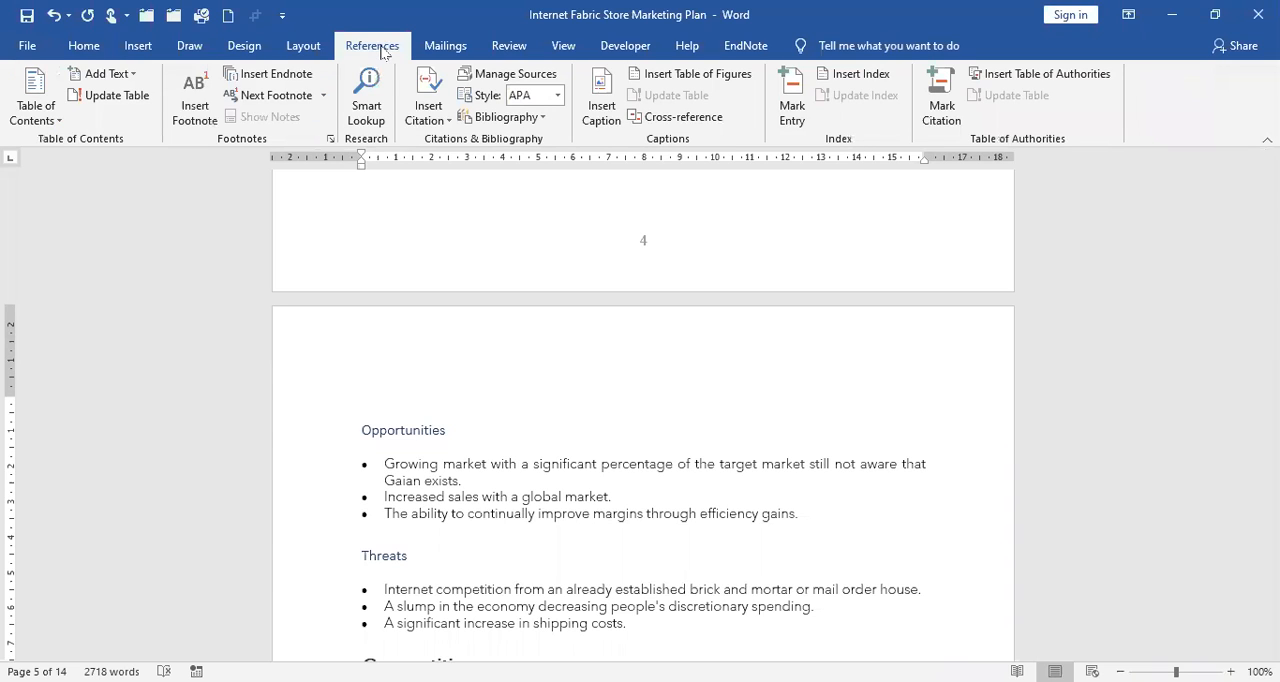
click(61, 124)
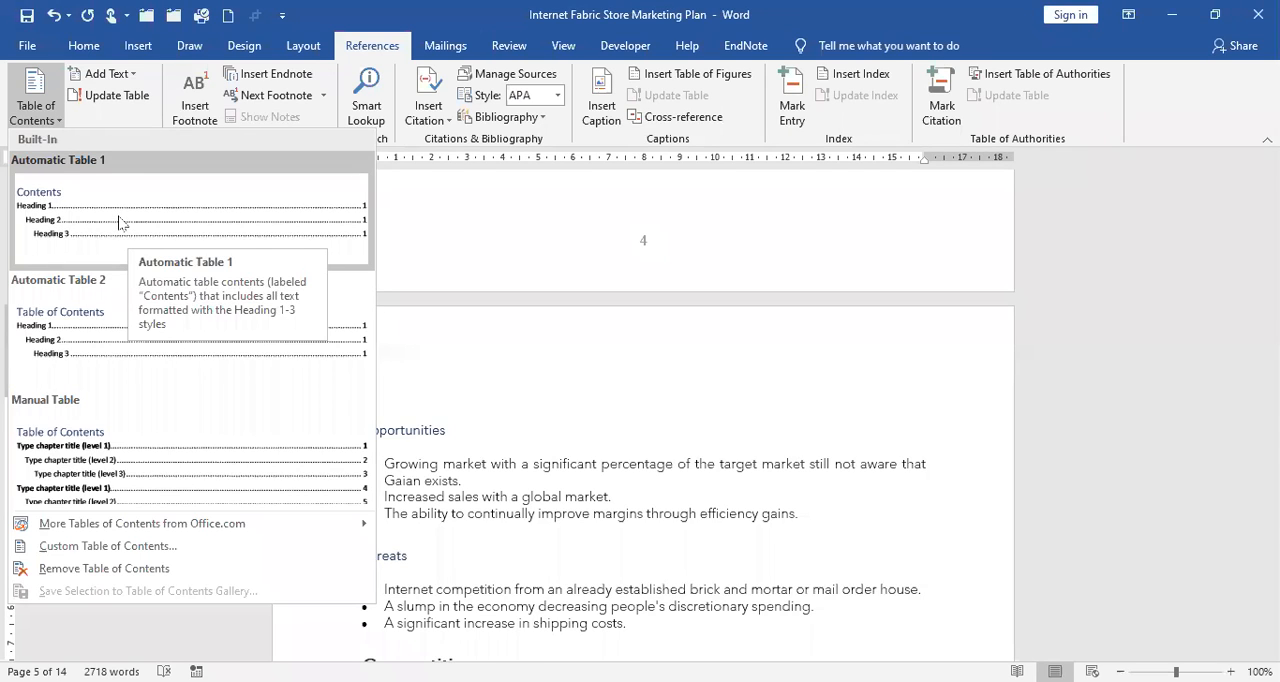
right_click(120, 222)
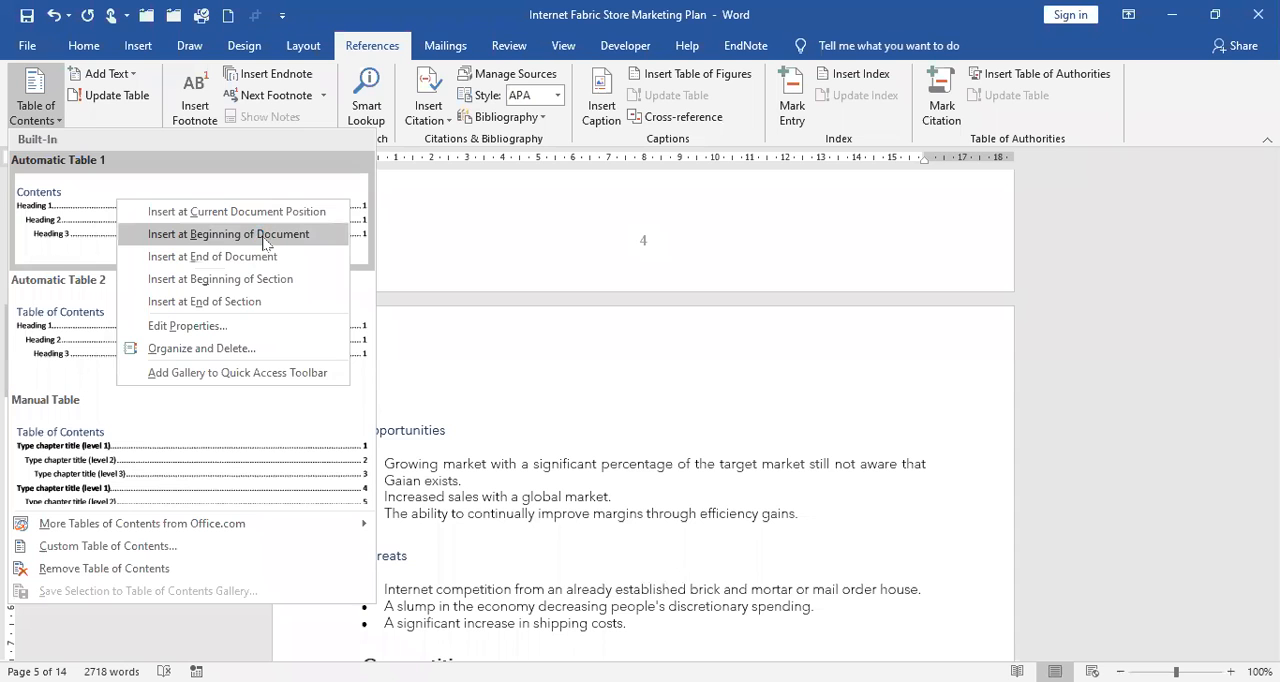
click(257, 236)
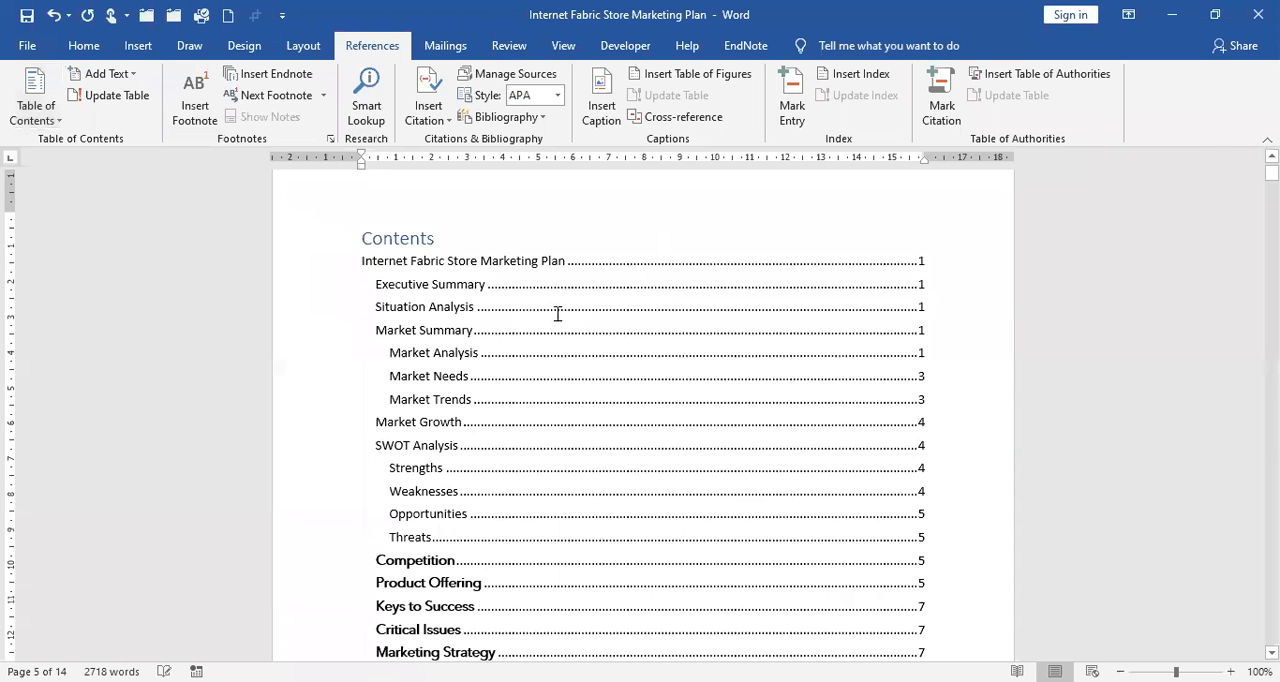
Examine the heading levels, entries and page numbers throughout the inserted table of contents.
scroll(537, 366, down, 3)
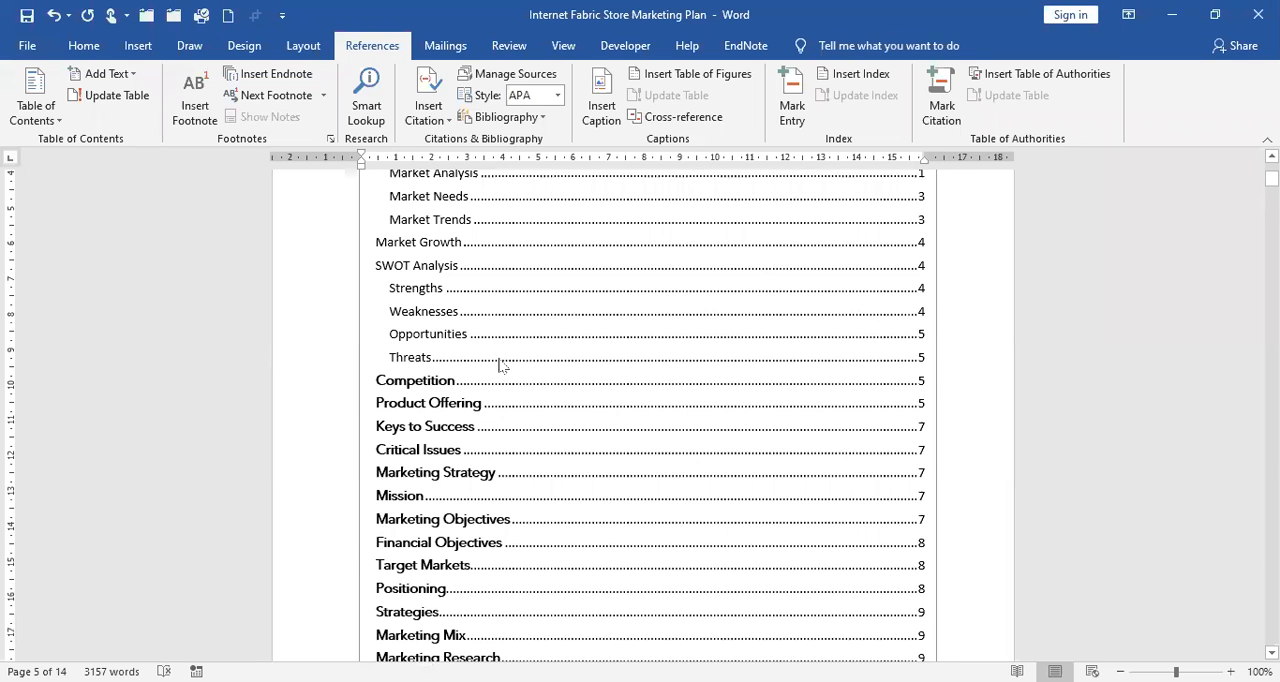
scroll(501, 366, down, 10)
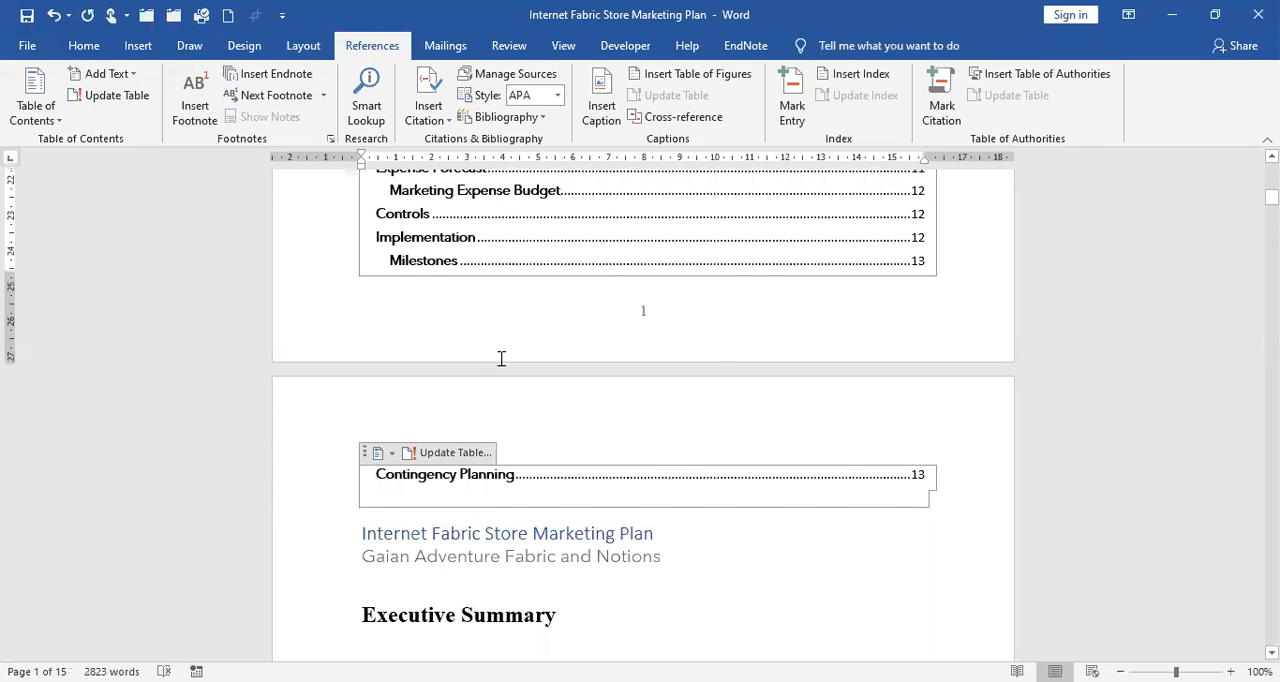
scroll(501, 358, up, 10)
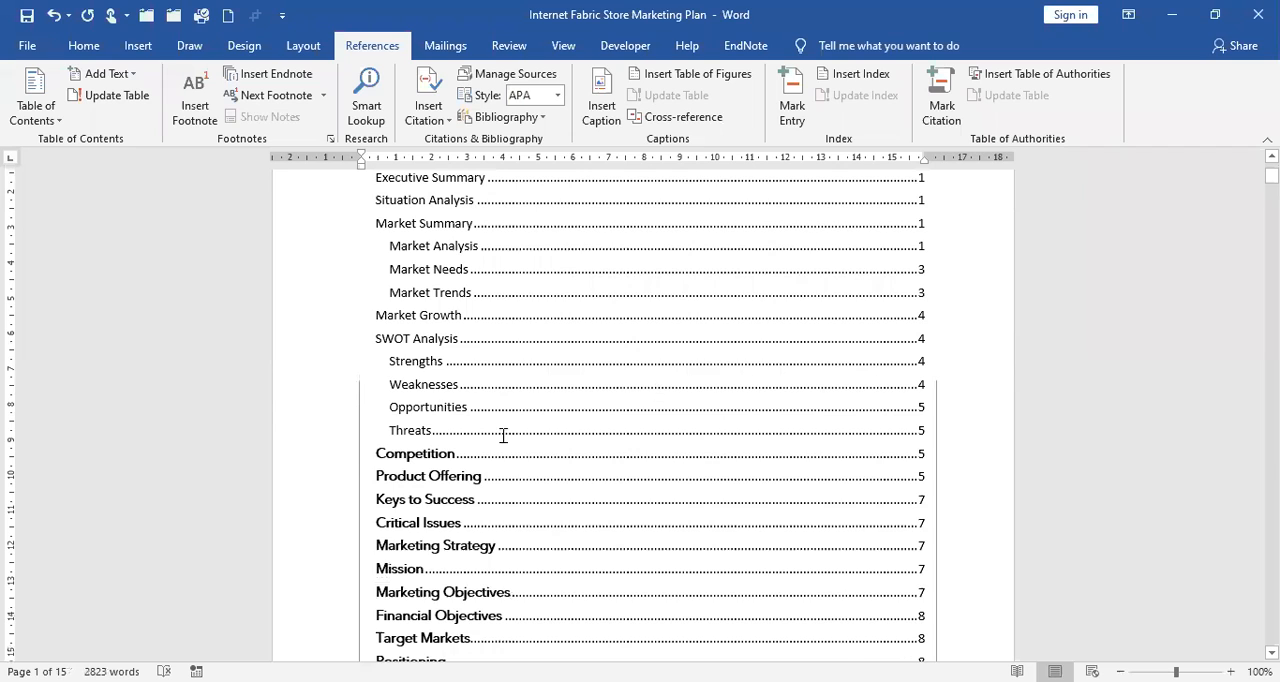
scroll(335, 337, up, 3)
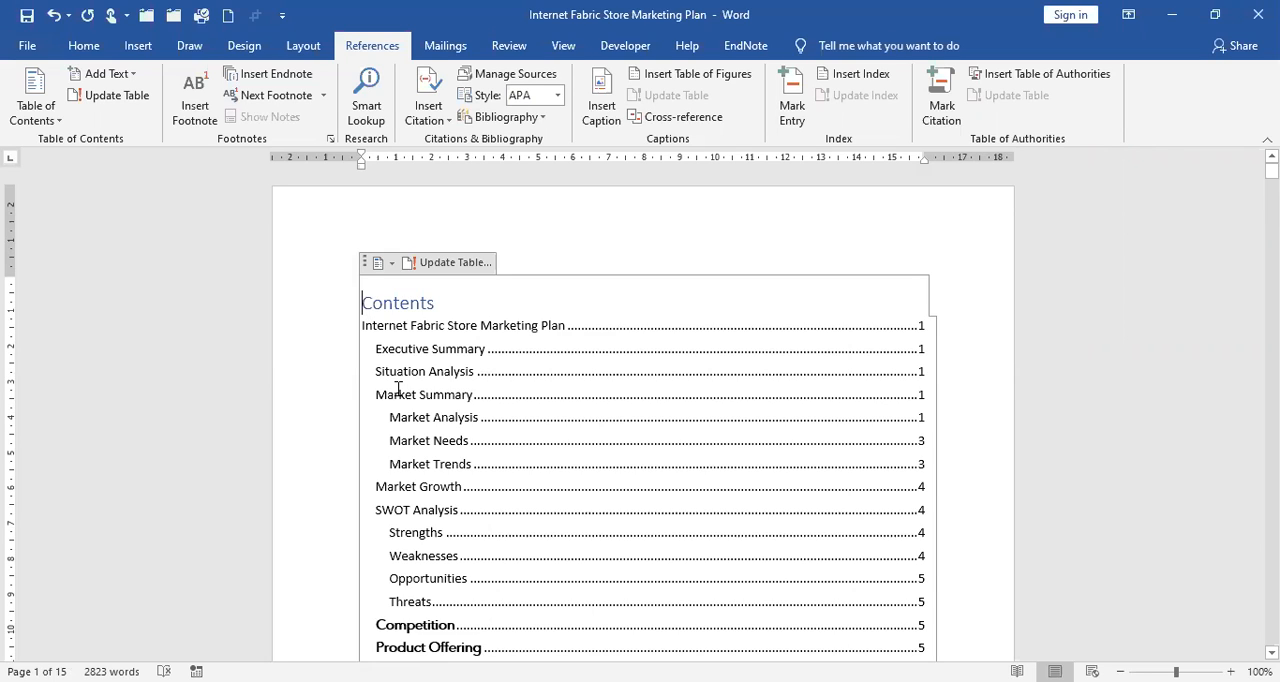
click(428, 500)
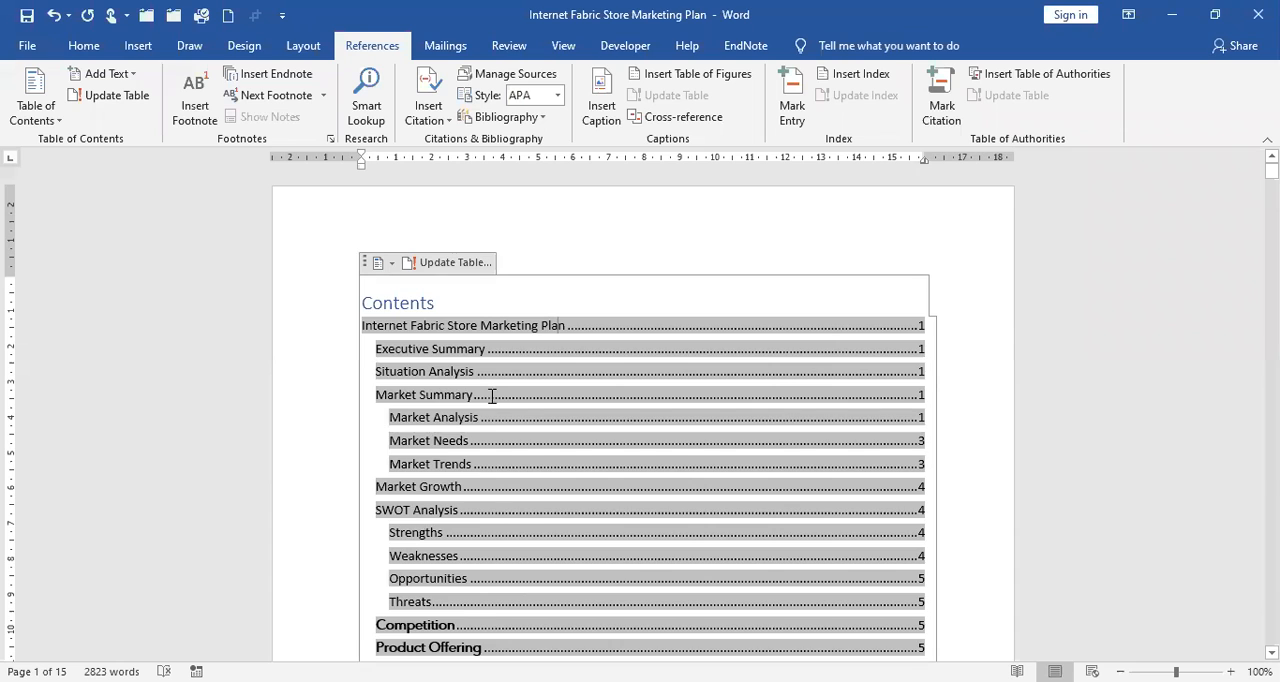
scroll(492, 396, down, 3)
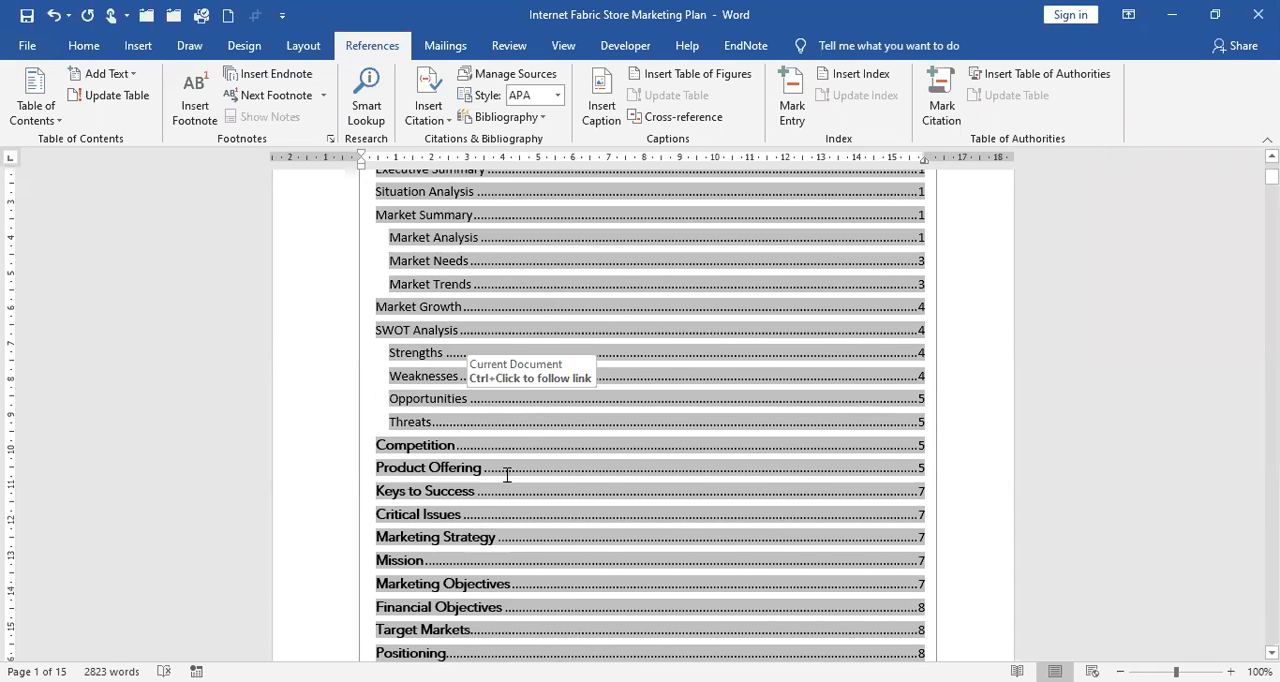
scroll(508, 477, down, 3)
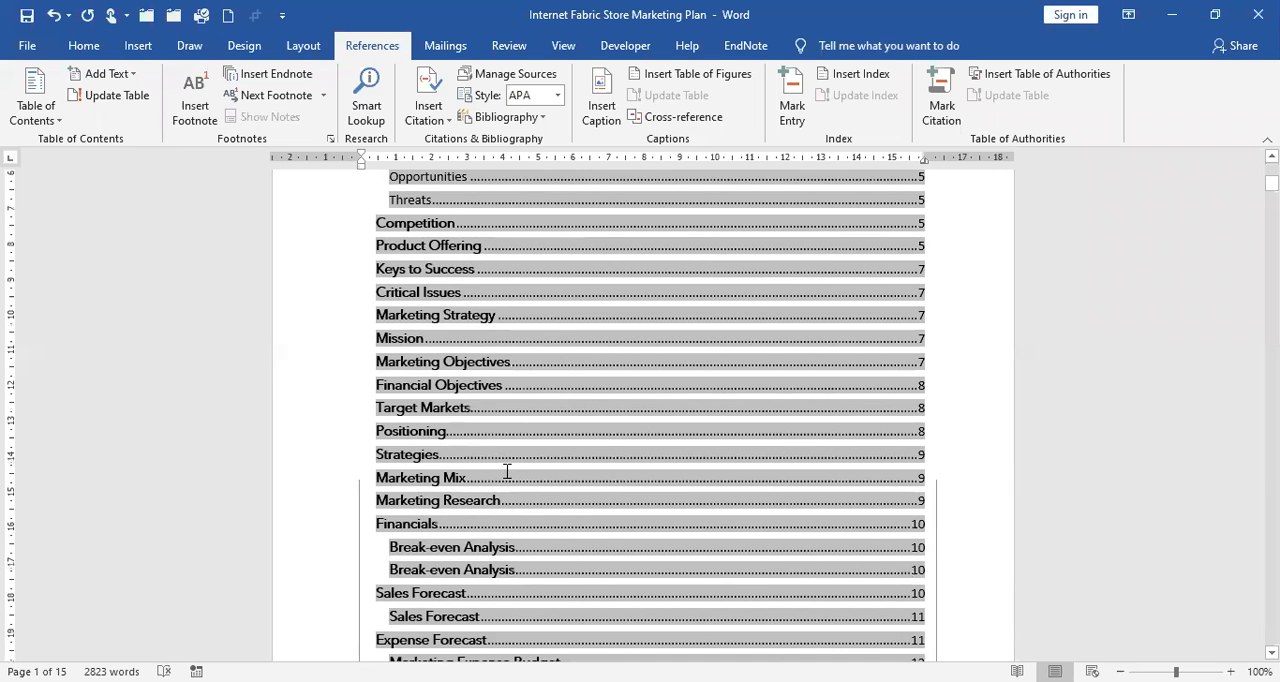
scroll(507, 471, up, 6)
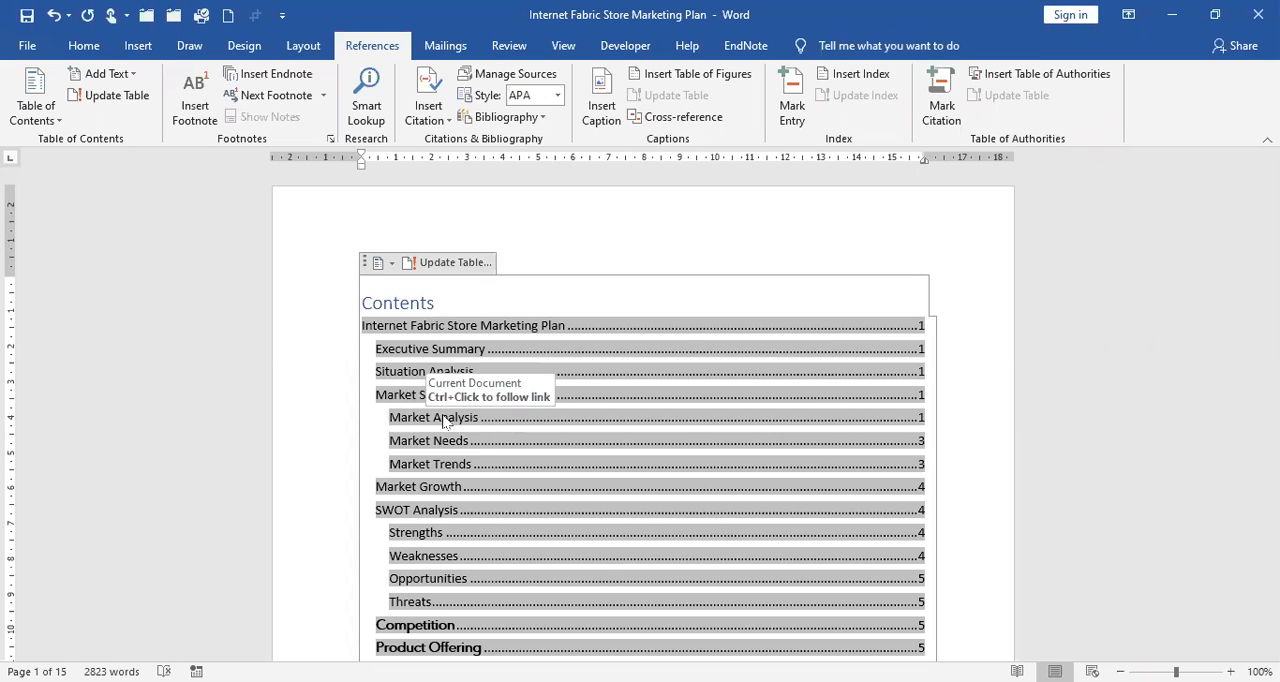
Follow the Market Analysis link from the table of contents to its heading, and return to the table.
ctrl+click(445, 419)
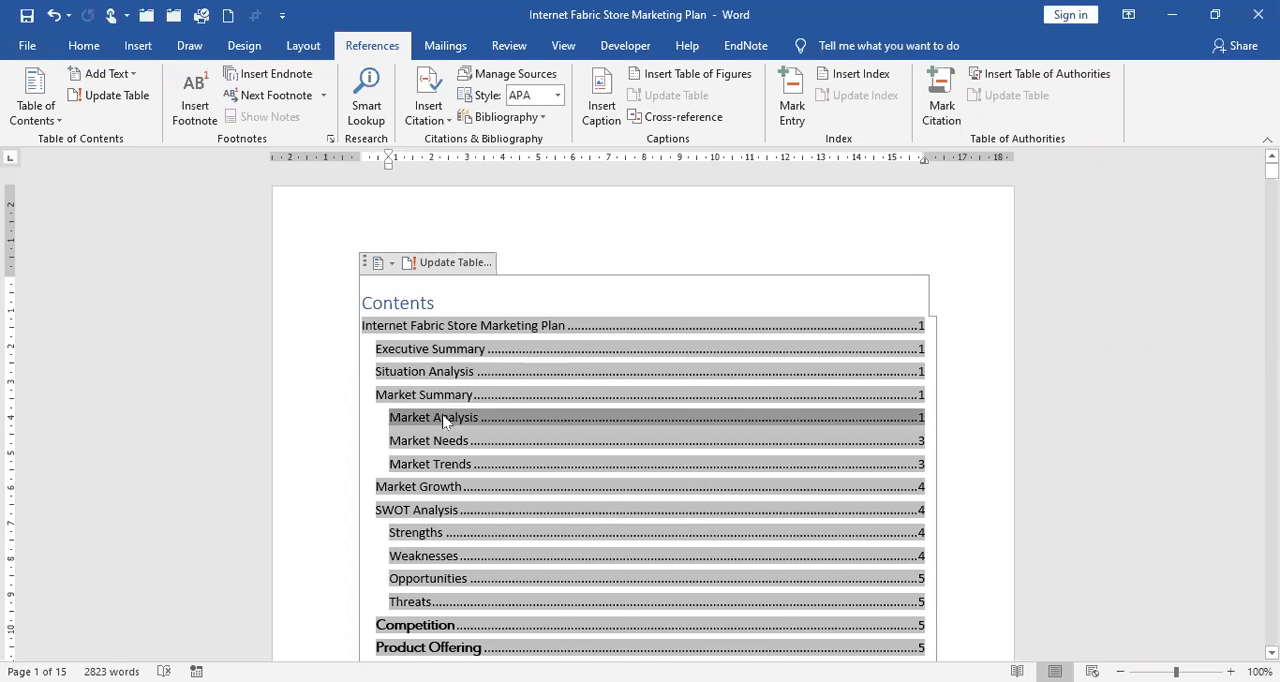
ctrl+click(445, 419)
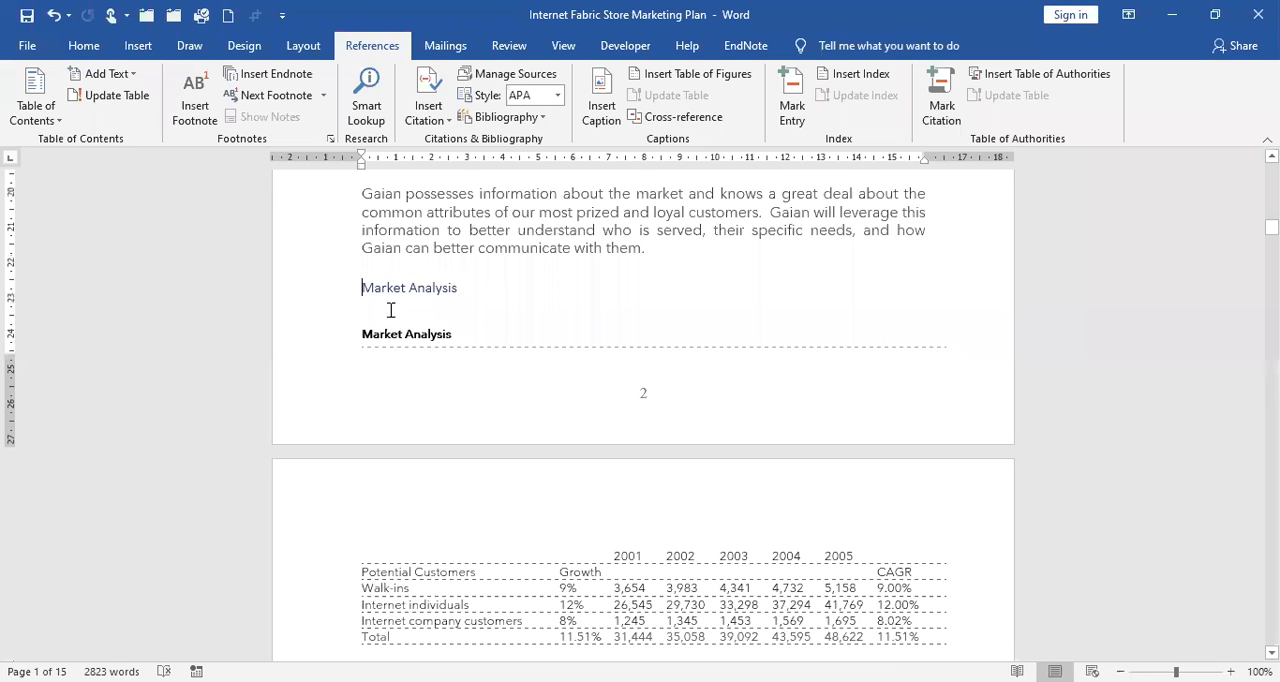
right_click(594, 345)
scroll(1030, 293, up, 15)
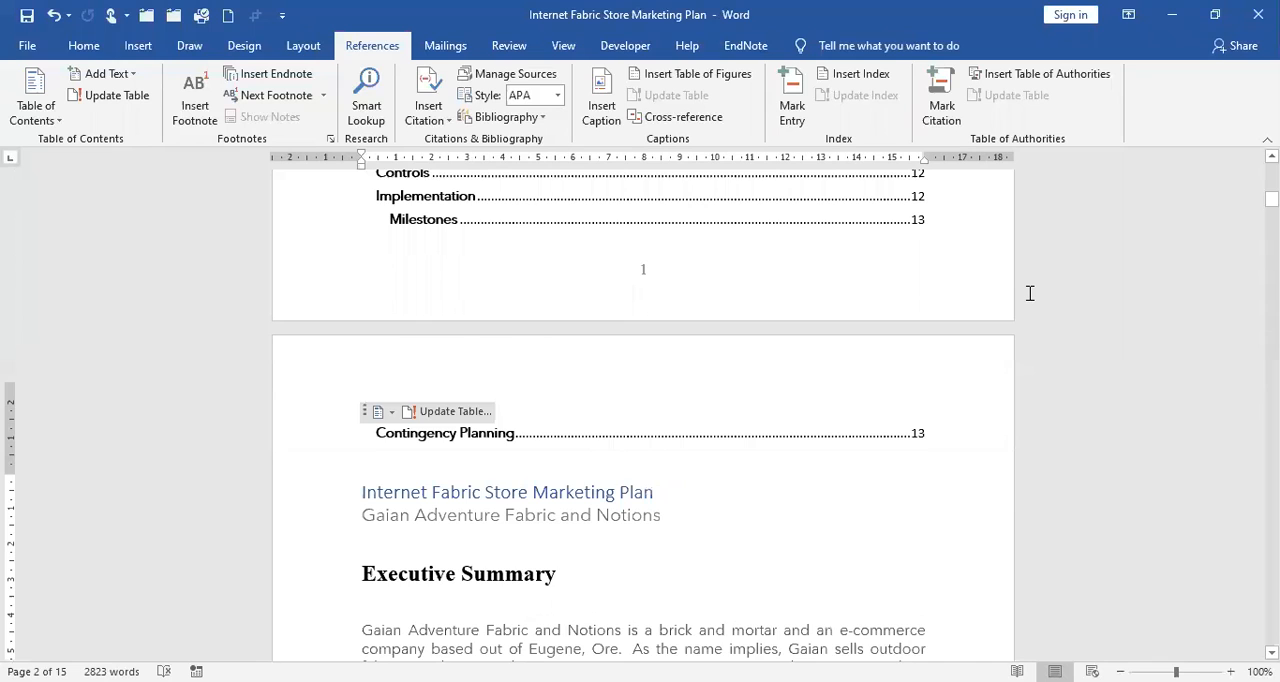
scroll(1030, 293, up, 15)
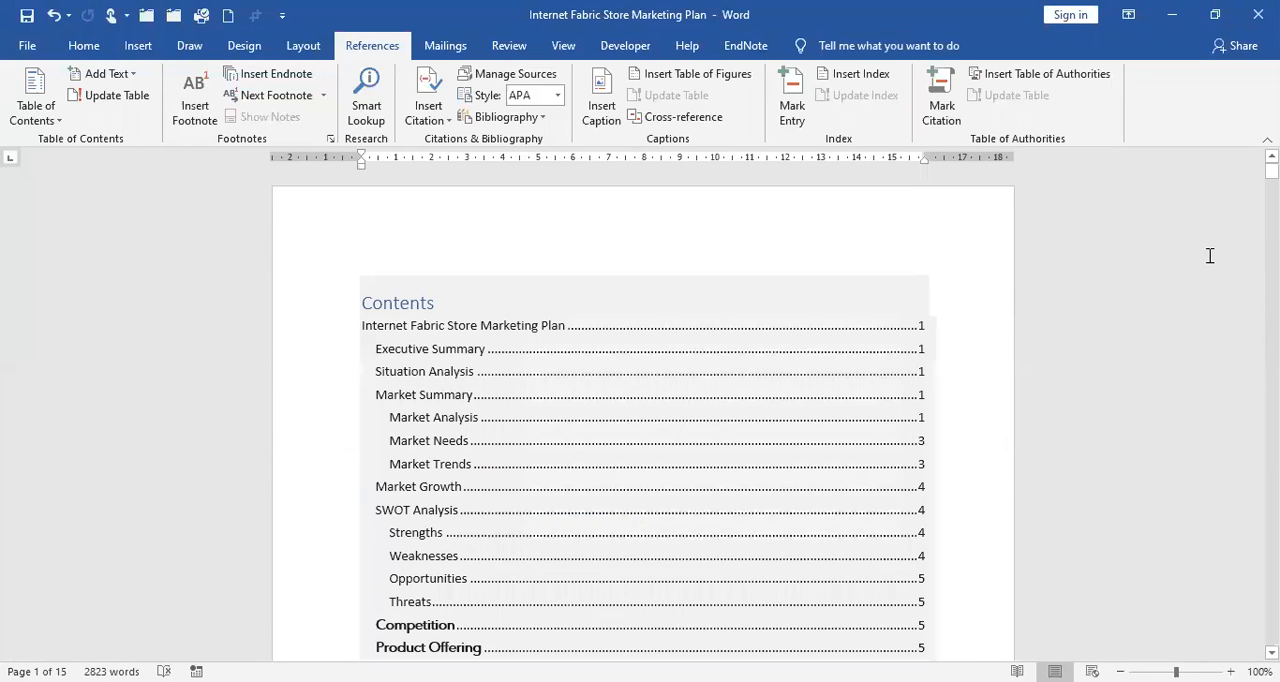
Adjust the indent of the second-level entries, such as Executive Summary, to one full indent step from the margin.
click(488, 318)
drag(376, 171, 376, 171)
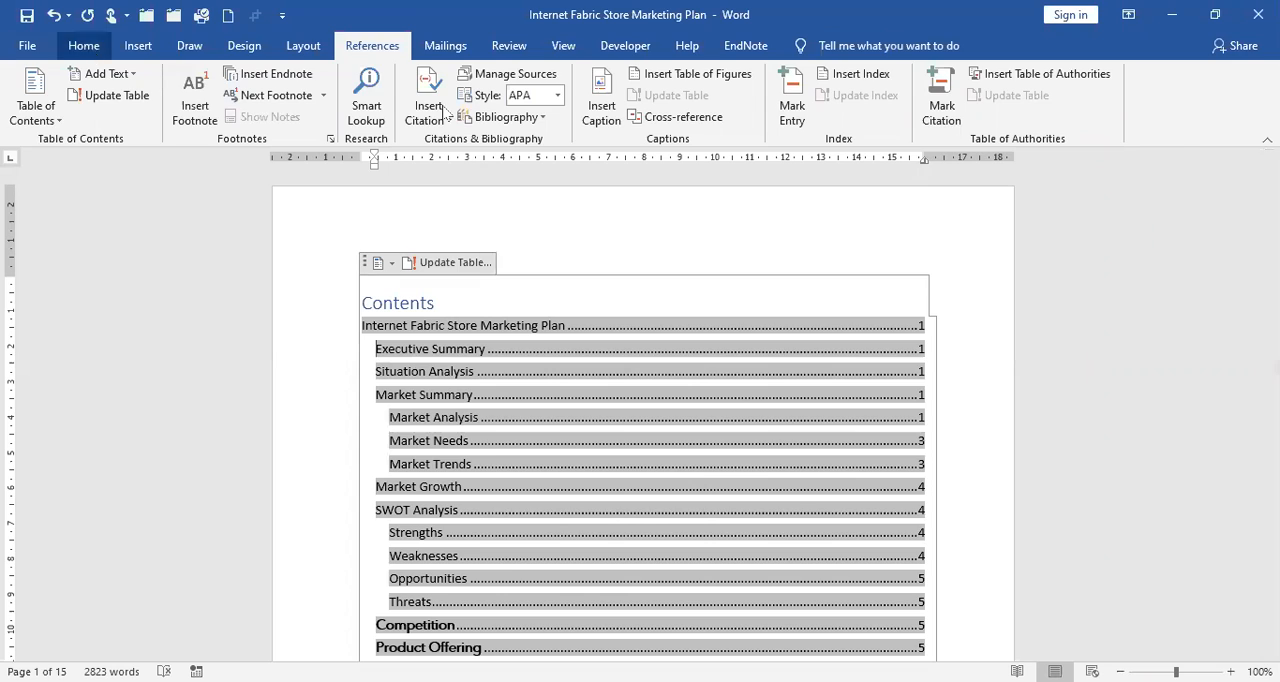
click(90, 49)
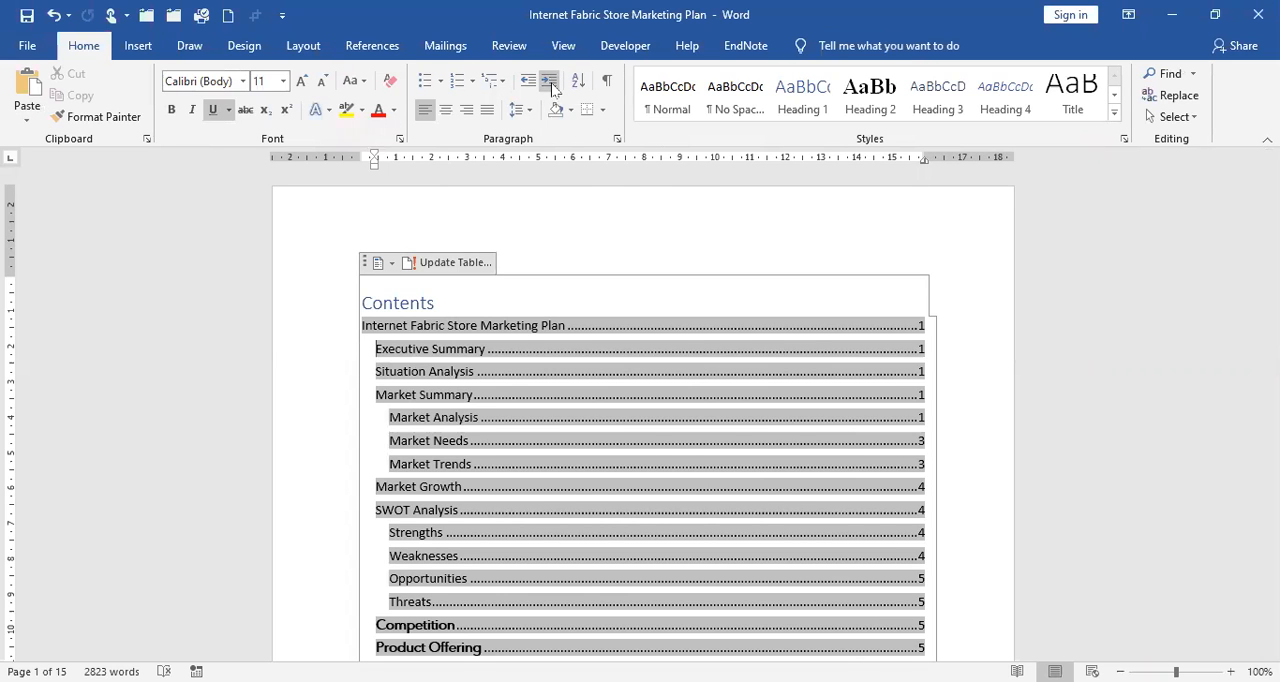
click(552, 84)
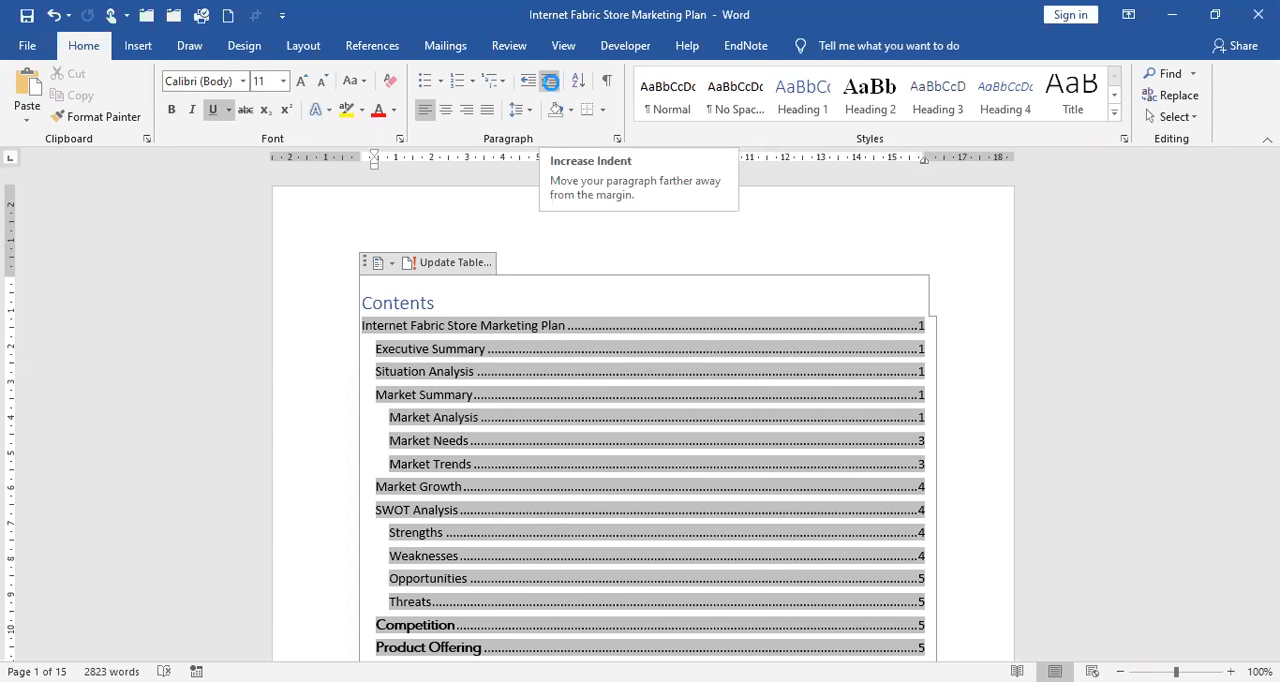
click(552, 86)
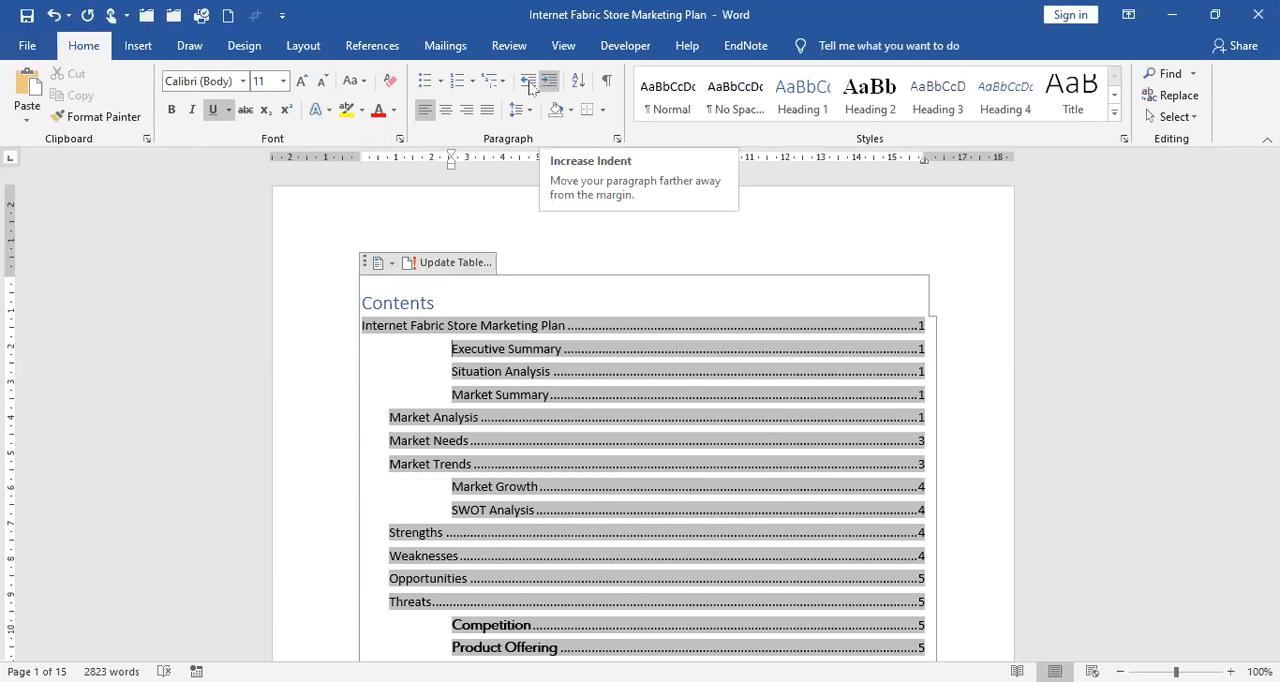
click(530, 89)
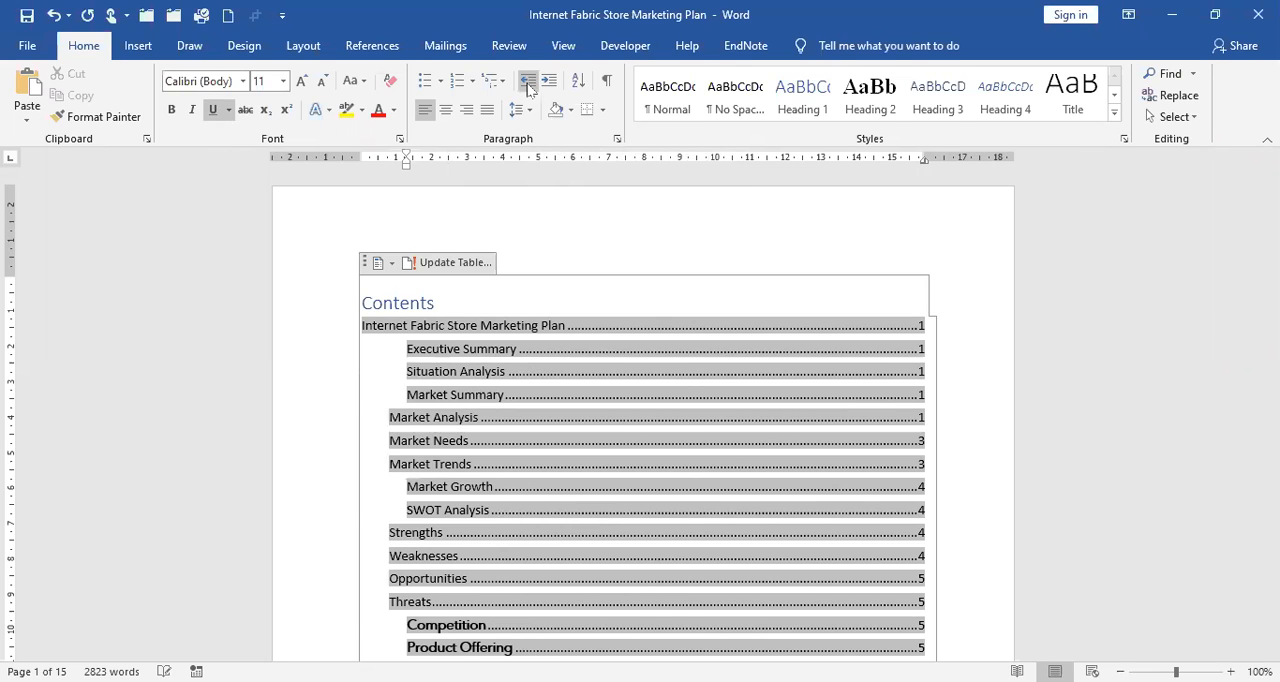
click(530, 89)
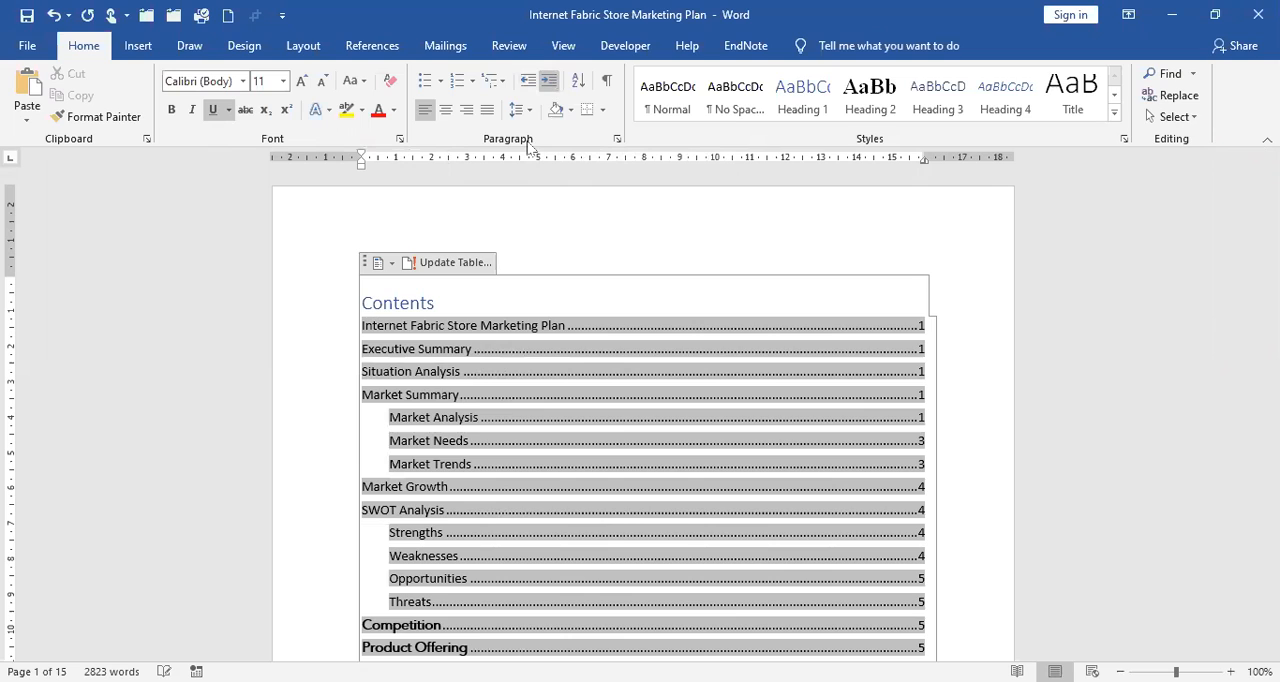
Increase the indent of the third-level entries, such as Market Analysis, to one step deeper than the second-level entries.
click(389, 415)
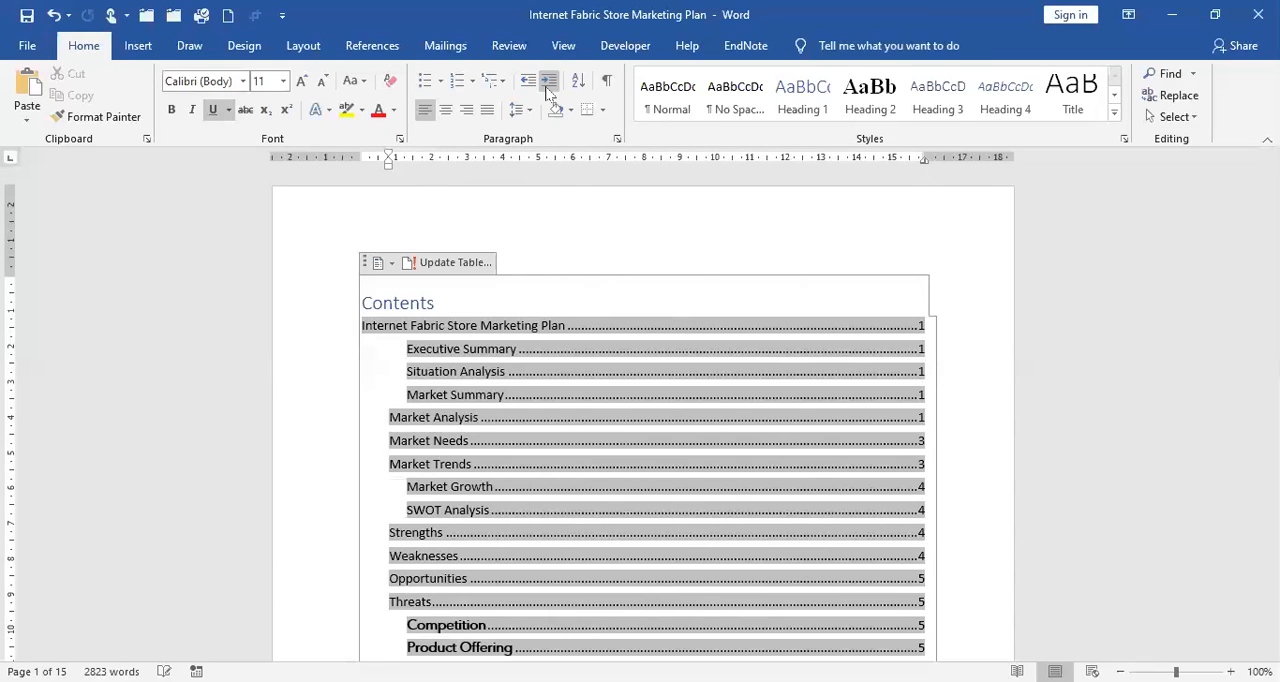
click(548, 90)
scroll(606, 256, down, 5)
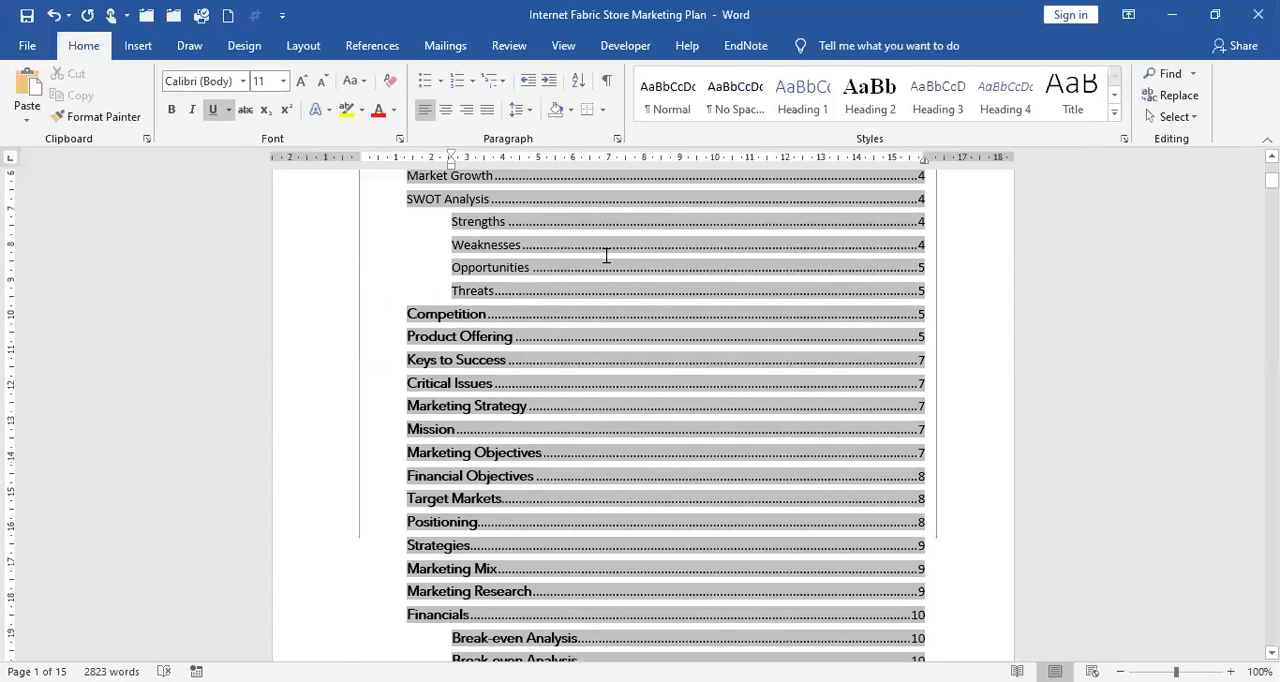
scroll(632, 290, down, 8)
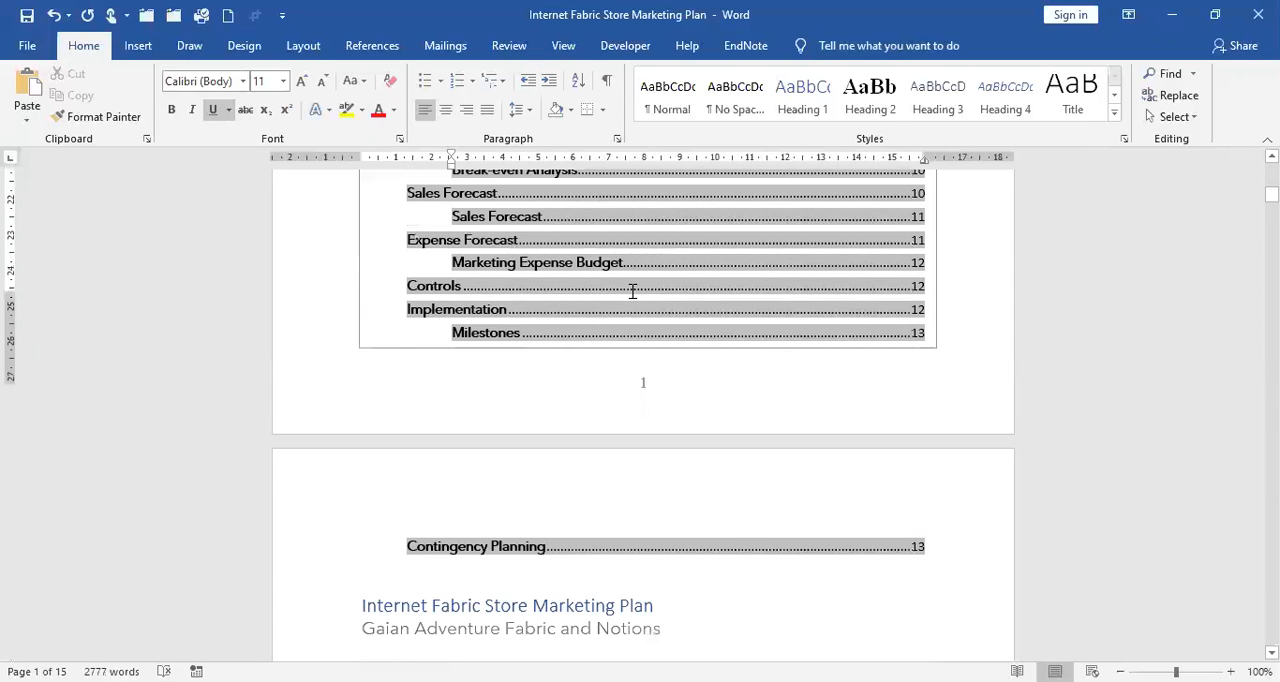
scroll(632, 290, up, 4)
scroll(588, 291, up, 4)
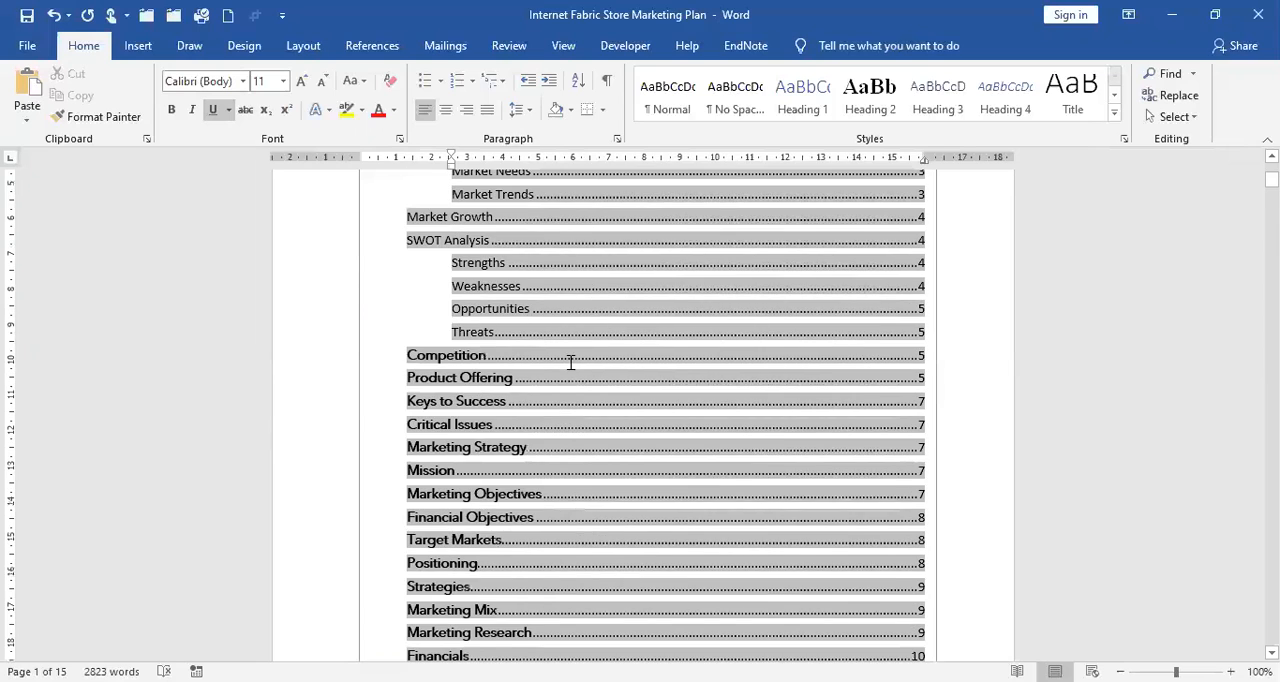
scroll(571, 362, up, 4)
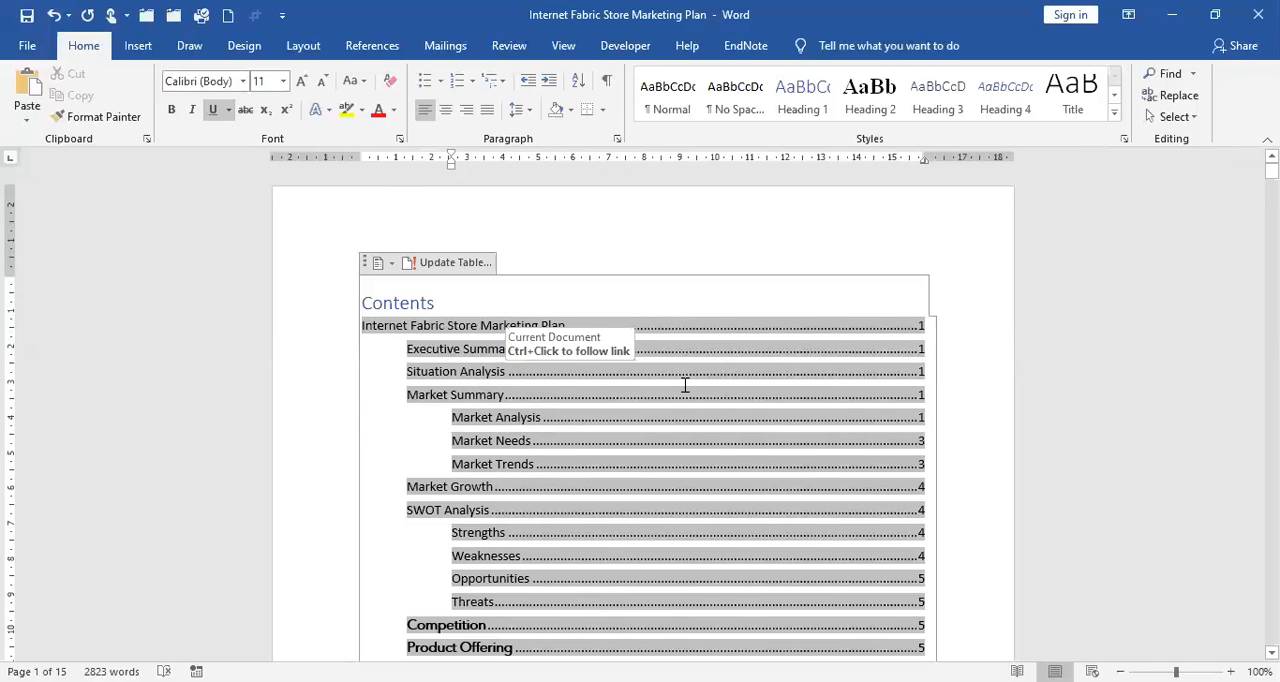
Insert a page break before the Internet Fabric Store Marketing Plan title that follows the table of contents.
scroll(685, 385, down, 10)
scroll(685, 385, down, 8)
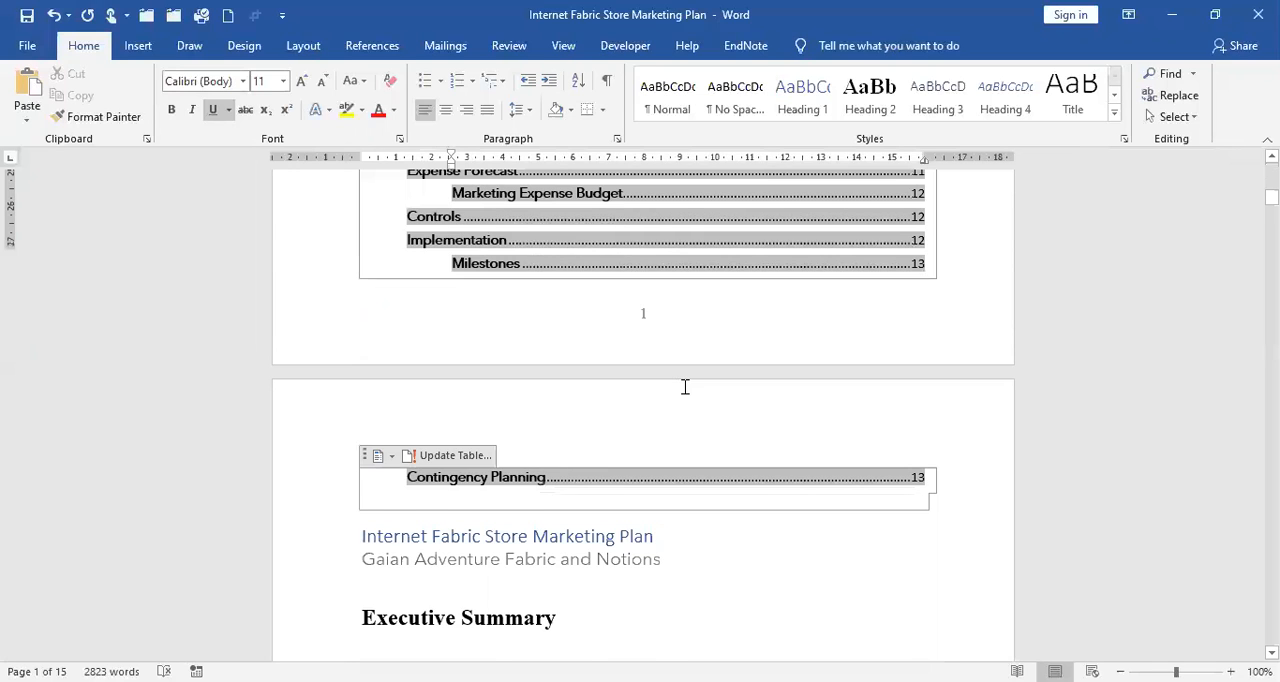
scroll(380, 420, down, 3)
click(371, 417)
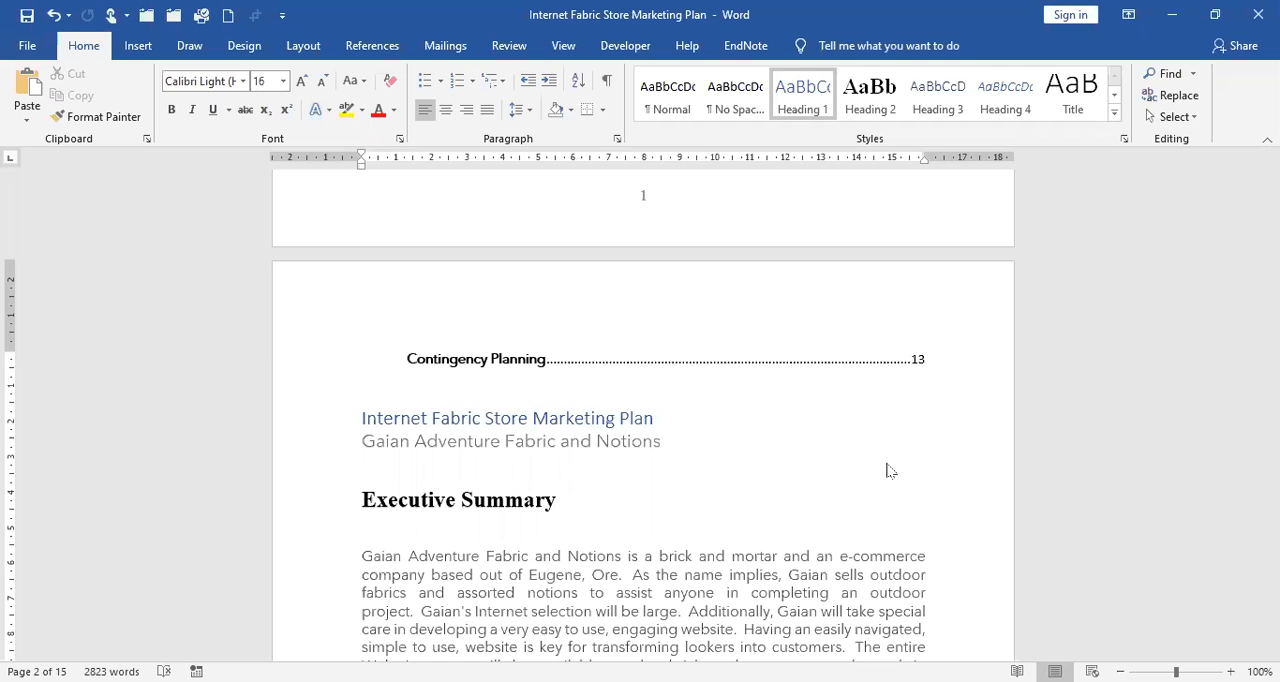
key(ctrl+Return)
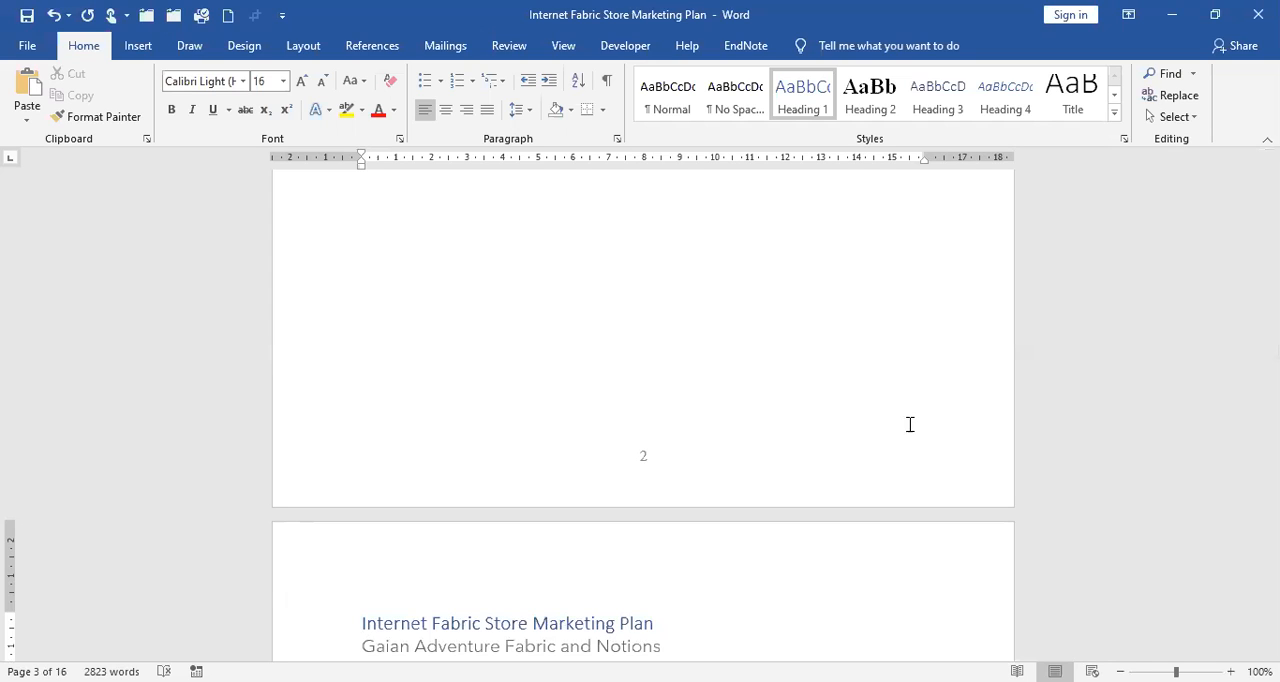
scroll(910, 424, up, 1)
scroll(620, 486, down, 5)
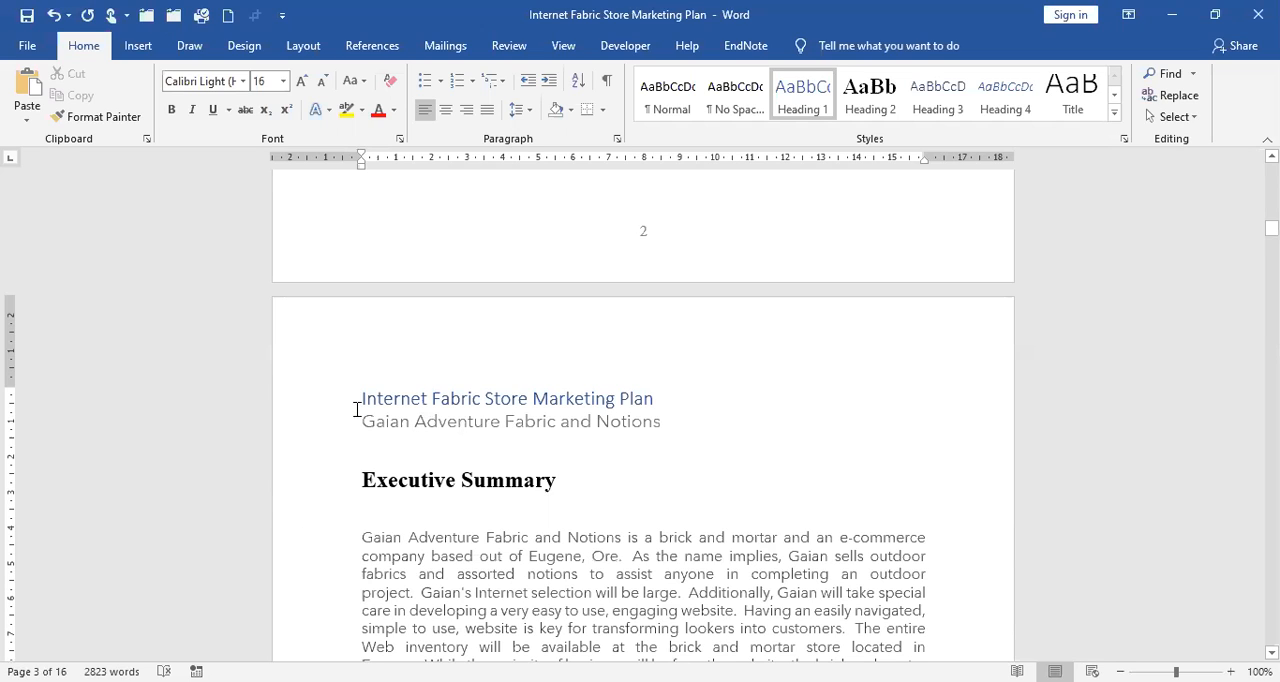
Check the page layout following the page break, and return to the table of contents at the document's start.
mouse_move(364, 398)
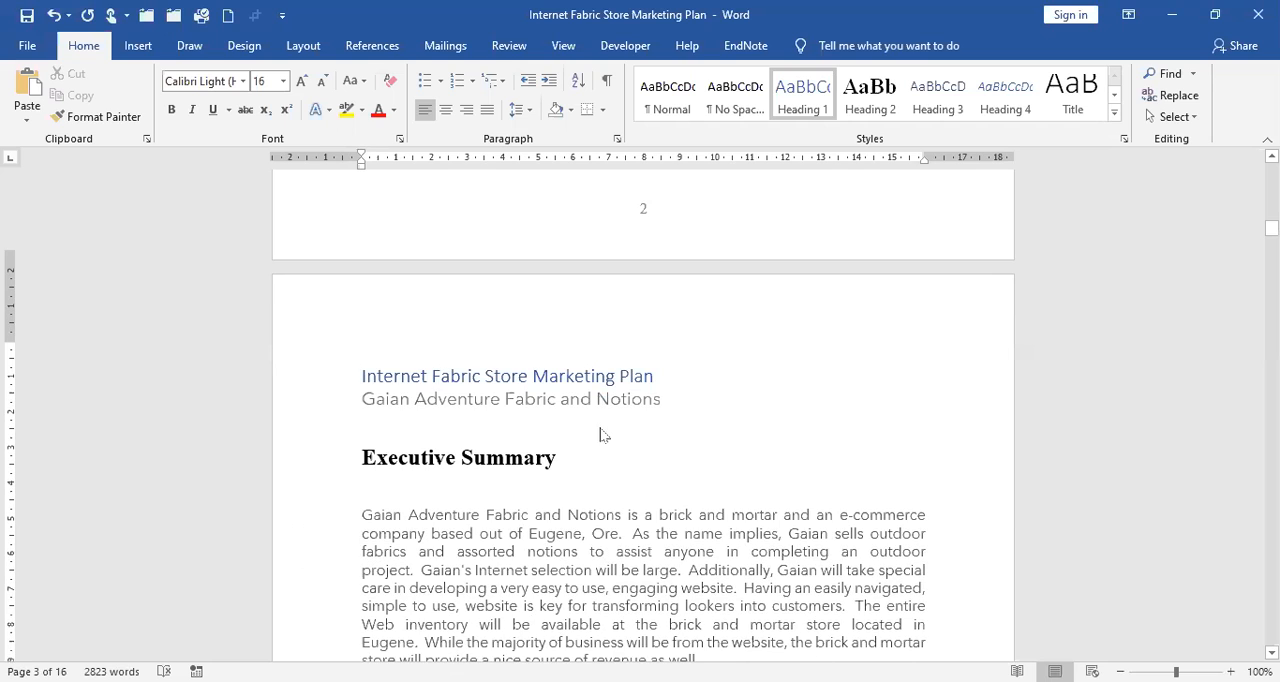
scroll(603, 430, down, 5)
scroll(660, 390, down, 5)
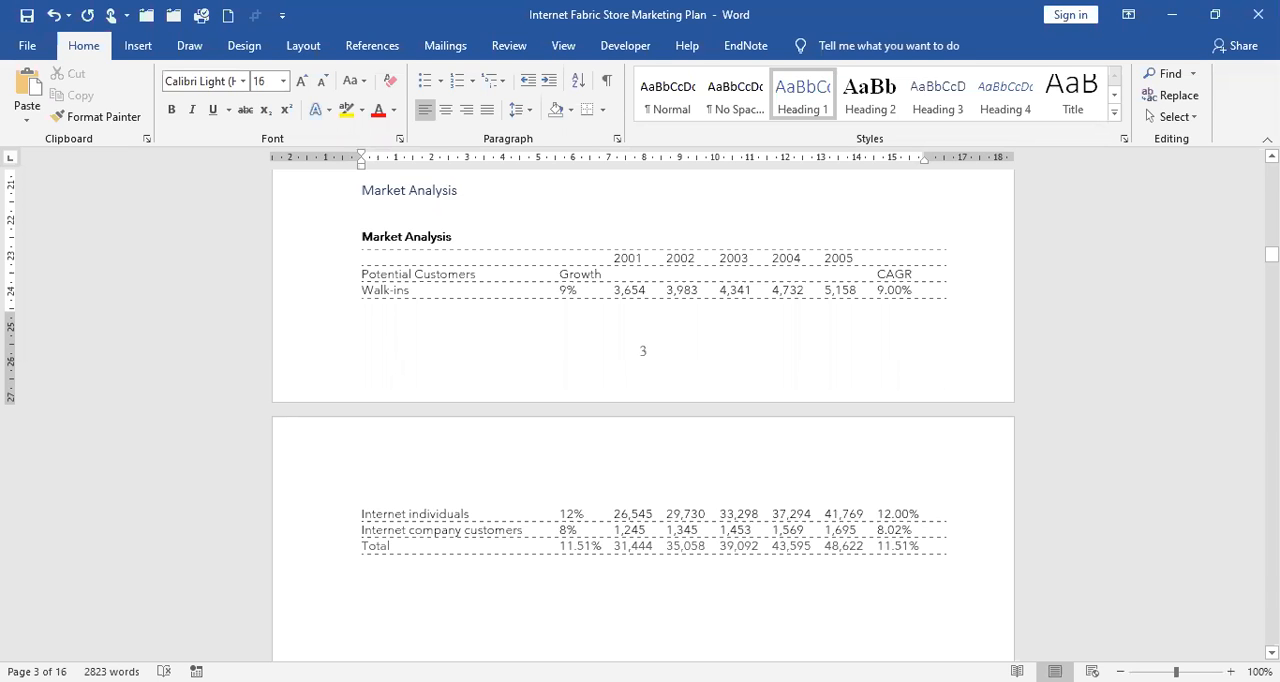
drag(1272, 254, 1272, 170)
click(523, 338)
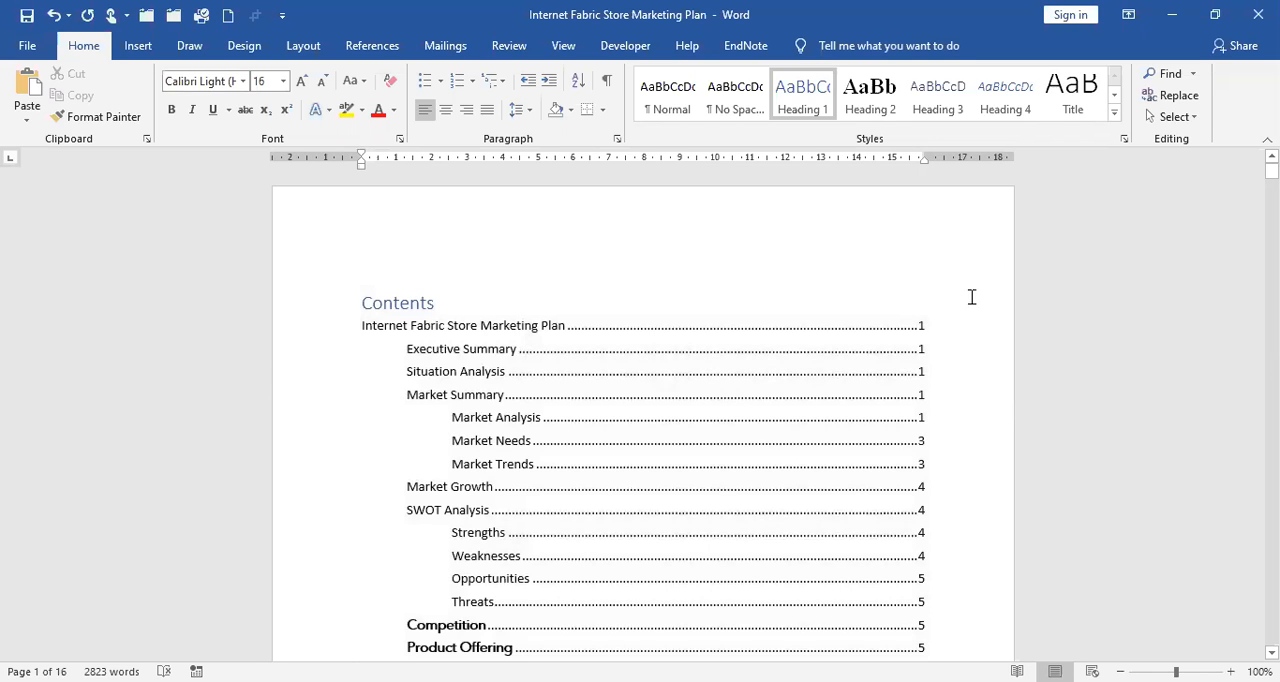
Update the entire table of contents so its entries match the document's current pagination.
scroll(971, 297, down, 2)
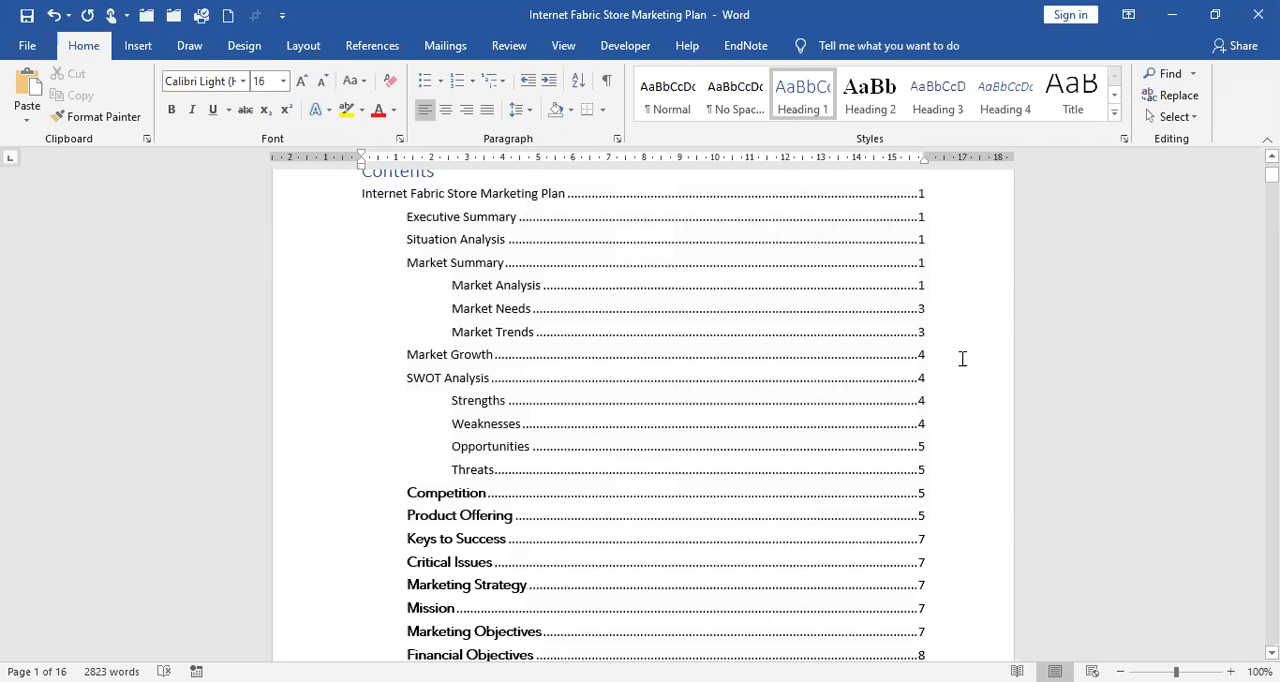
scroll(960, 360, down, 2)
scroll(950, 361, down, 5)
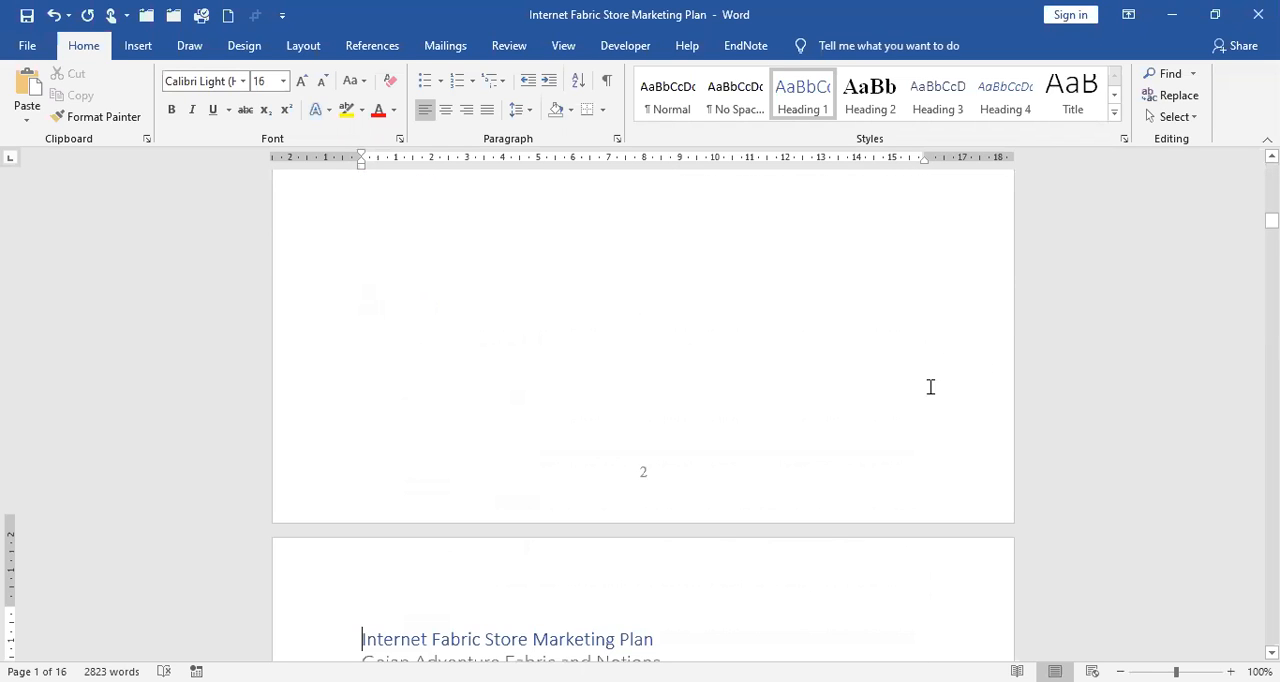
scroll(929, 385, down, 8)
scroll(627, 505, down, 4)
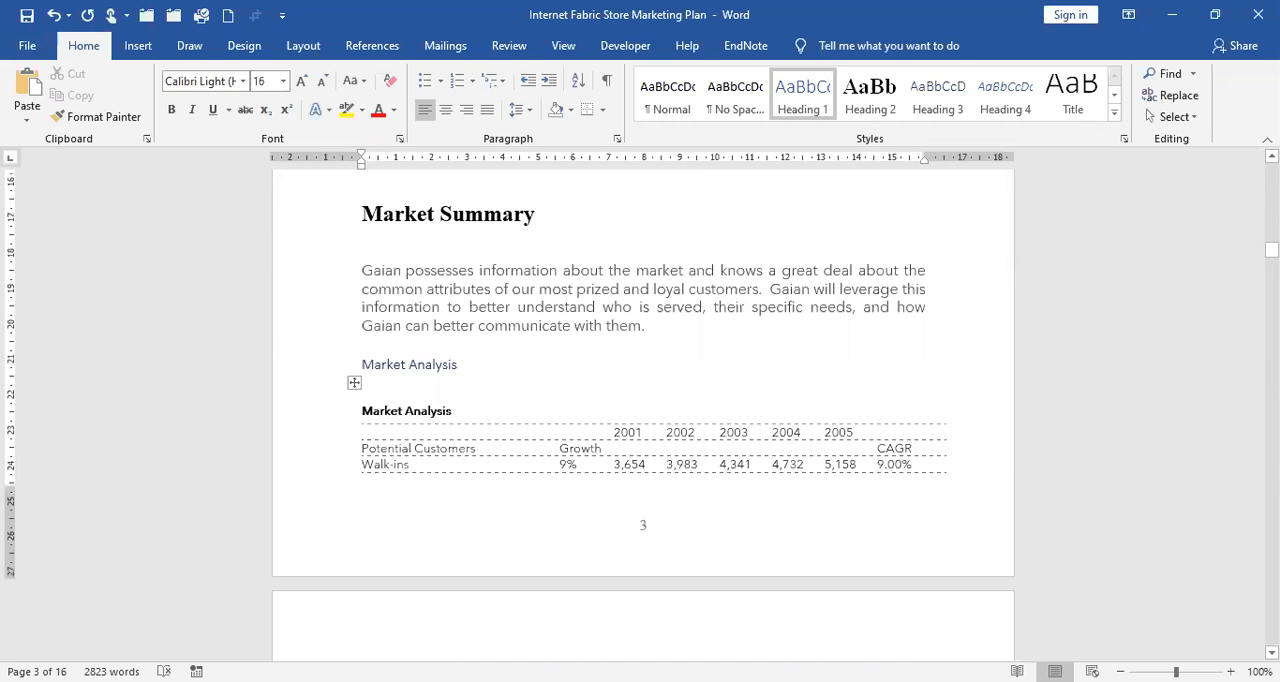
scroll(488, 325, up, 20)
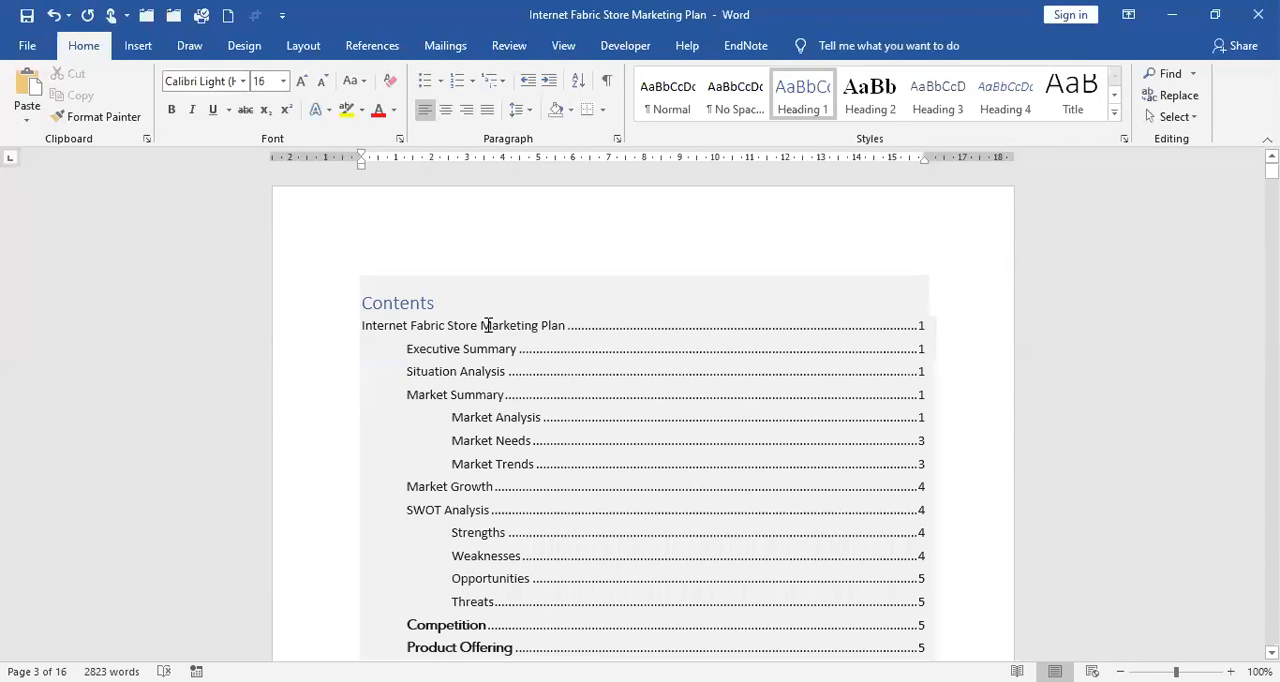
click(487, 324)
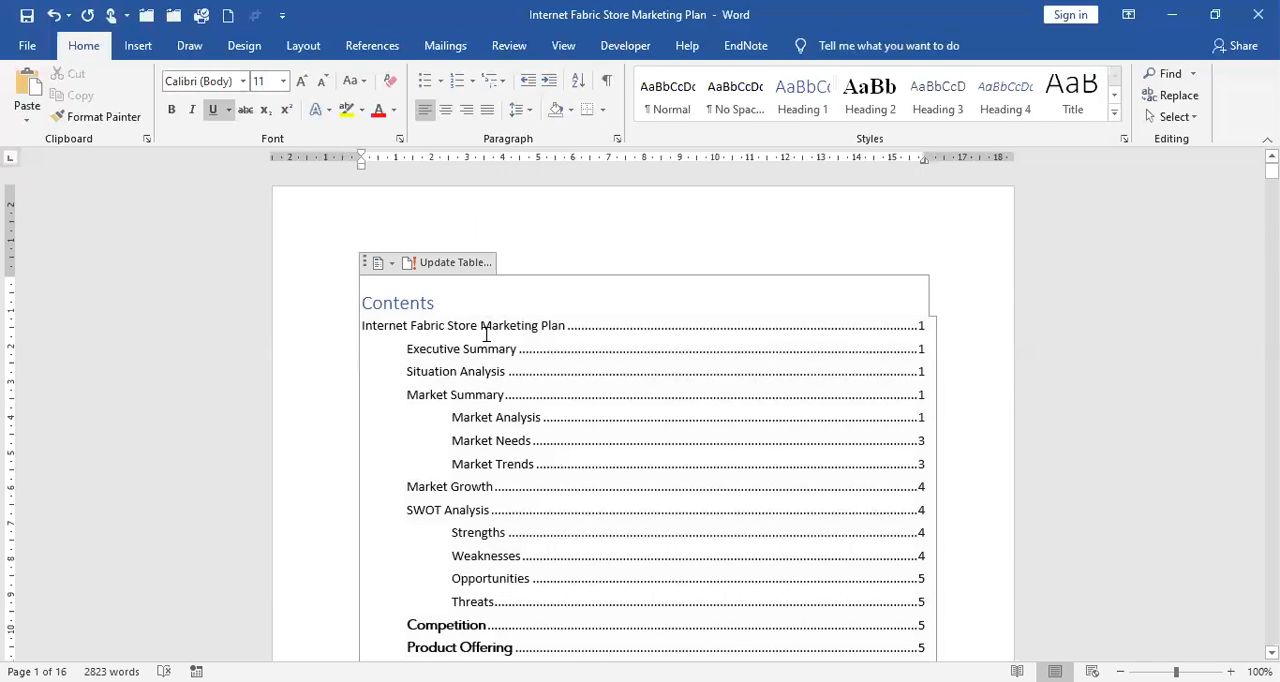
click(535, 391)
click(483, 311)
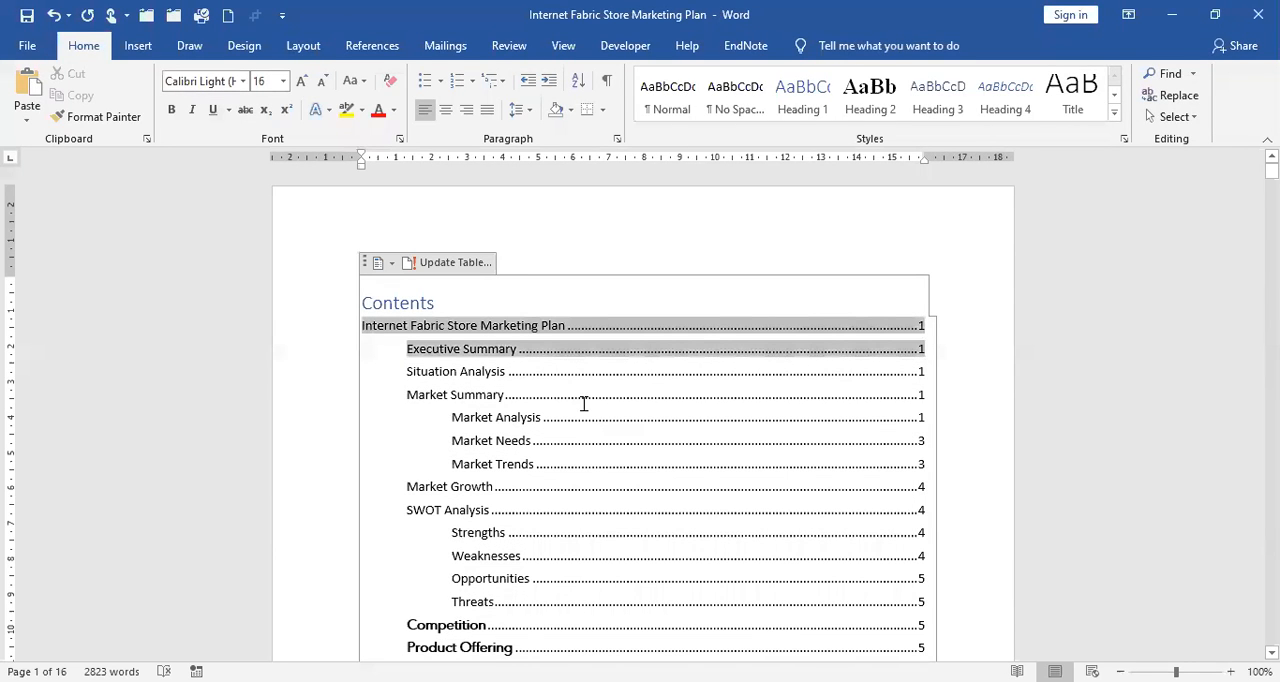
click(480, 270)
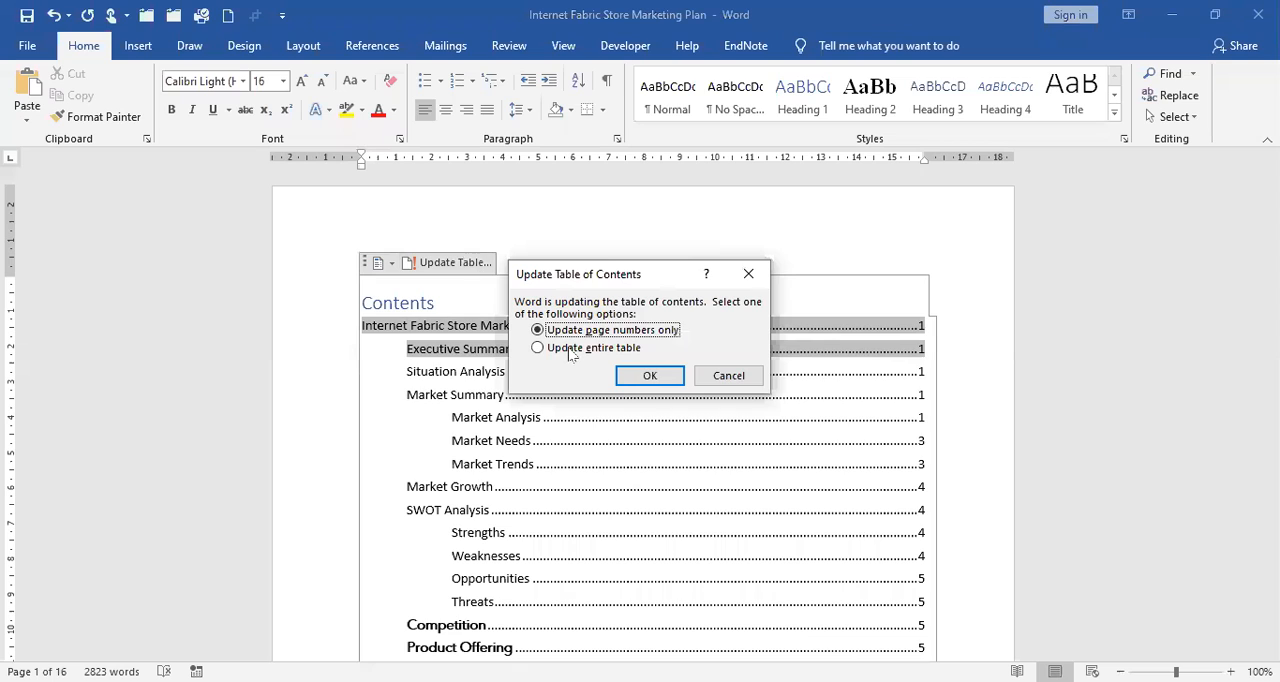
click(571, 353)
click(649, 377)
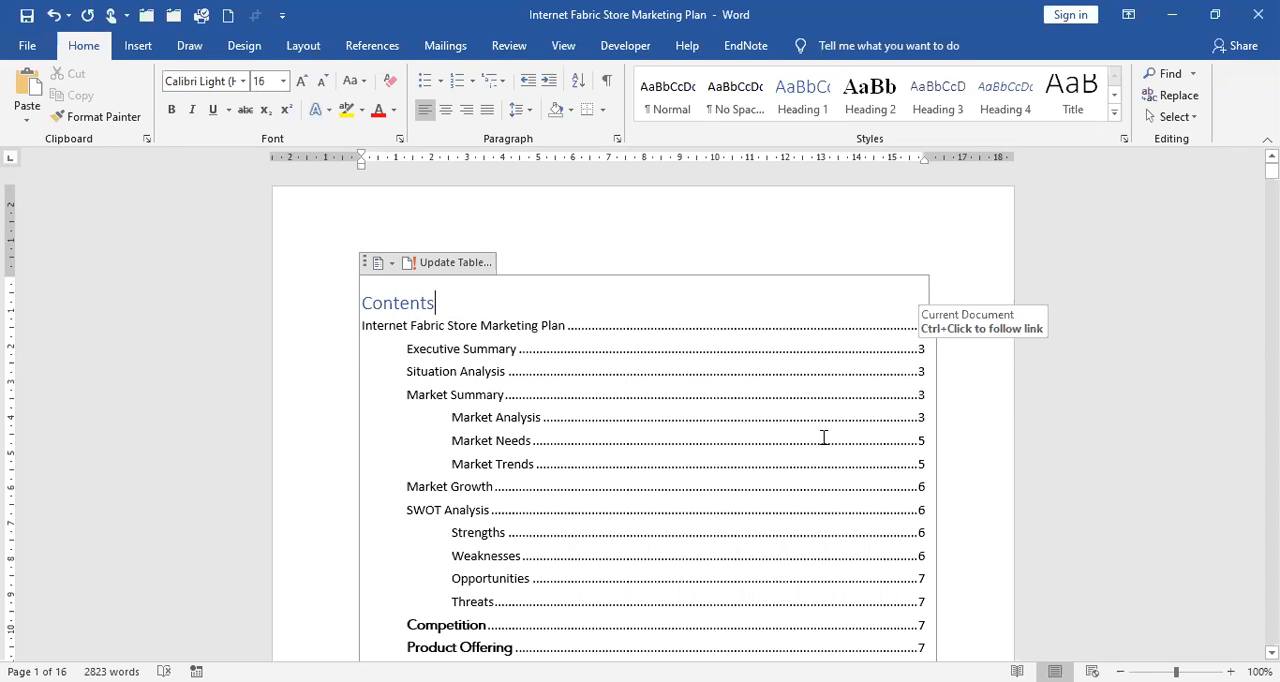
Review the page numbers across the table of contents, through Contingency Planning, and the start of the marketing plan's body.
scroll(850, 478, down, 8)
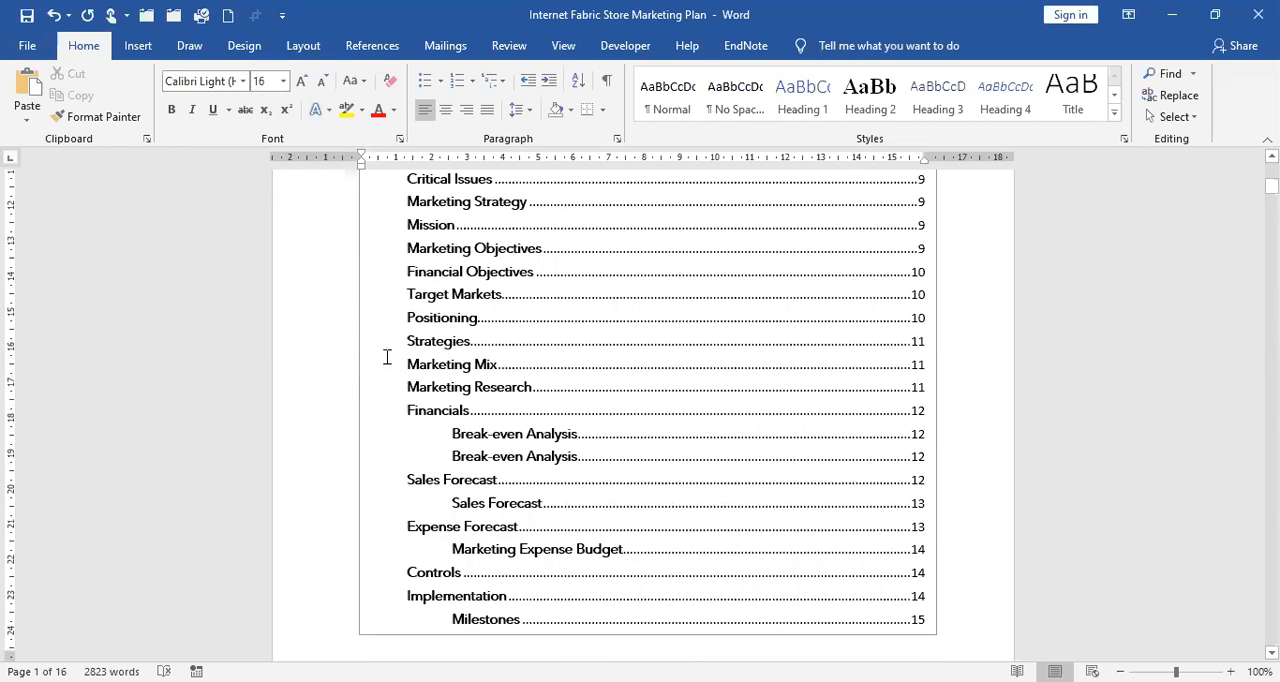
scroll(388, 352, up, 8)
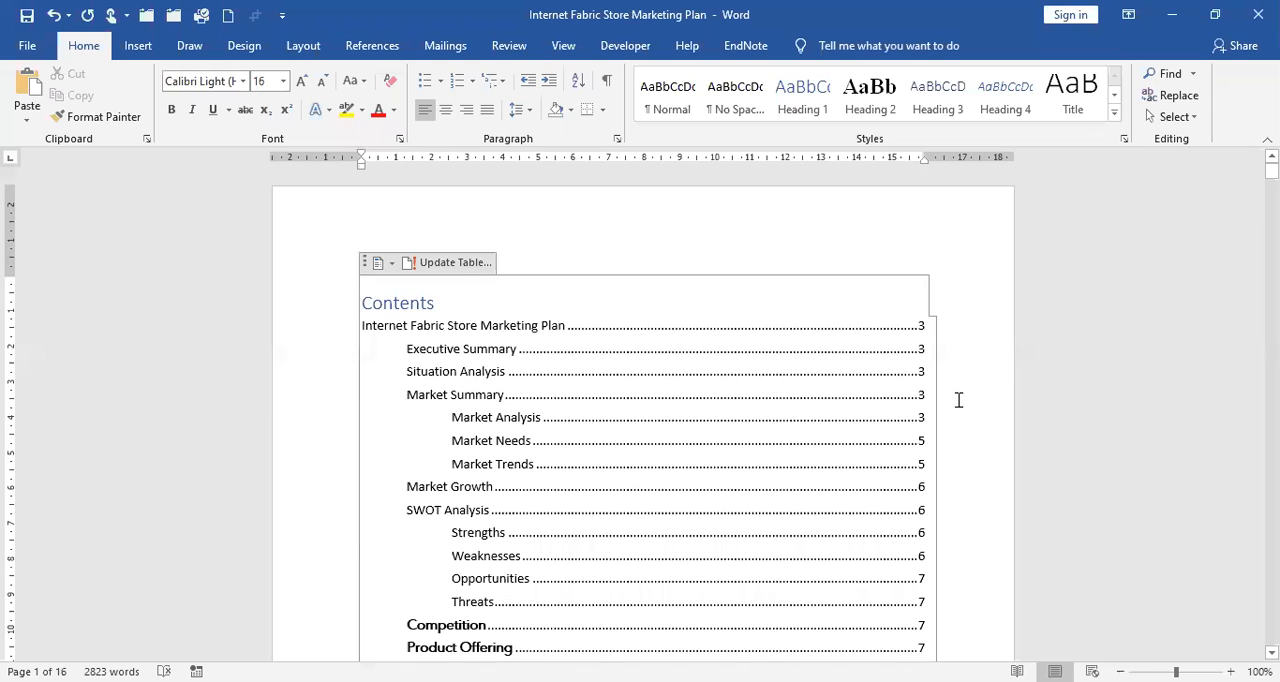
scroll(958, 402, down, 5)
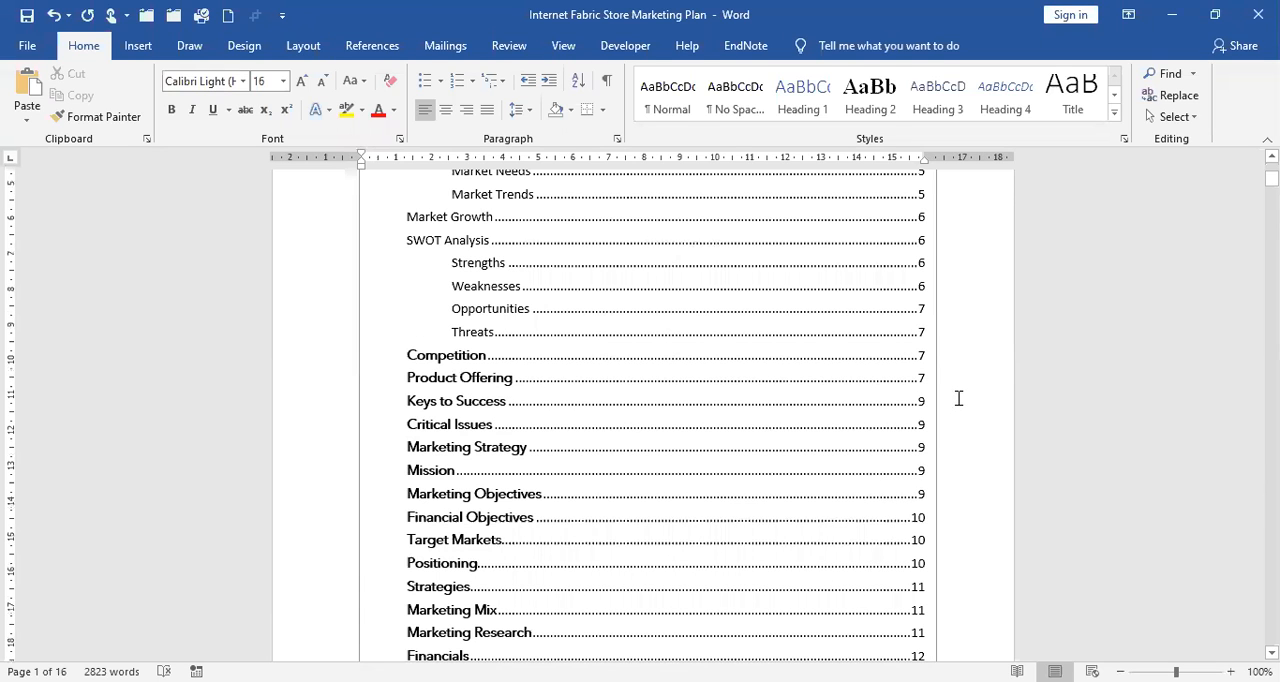
scroll(958, 398, down, 6)
scroll(530, 406, down, 4)
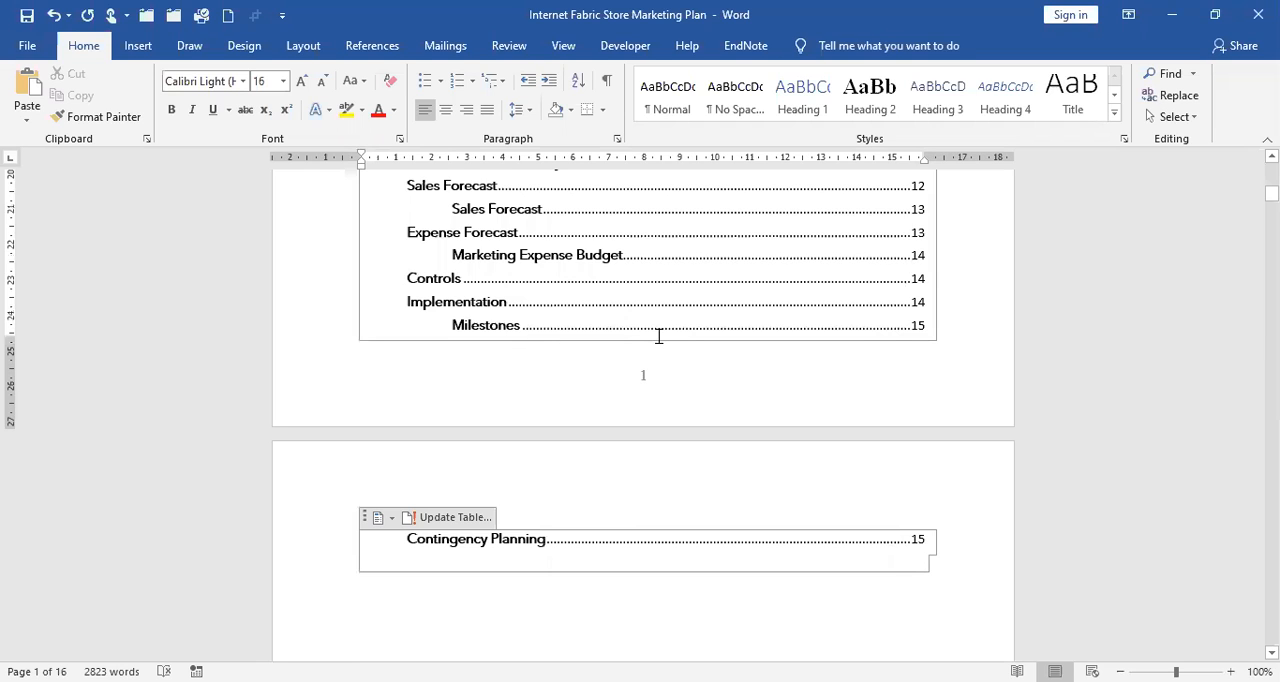
scroll(658, 336, down, 15)
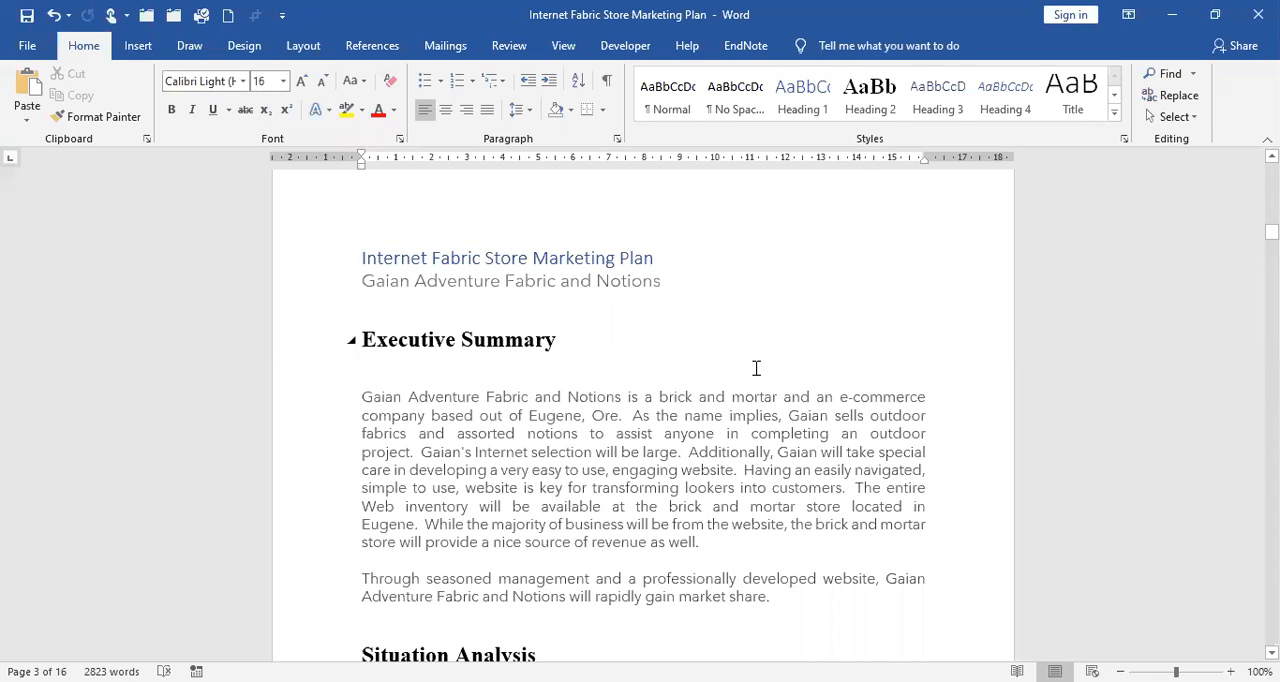
Save a copy of the document in the Word folder as "Internet Fabric Store Marketing Plan - EDITED".
click(30, 46)
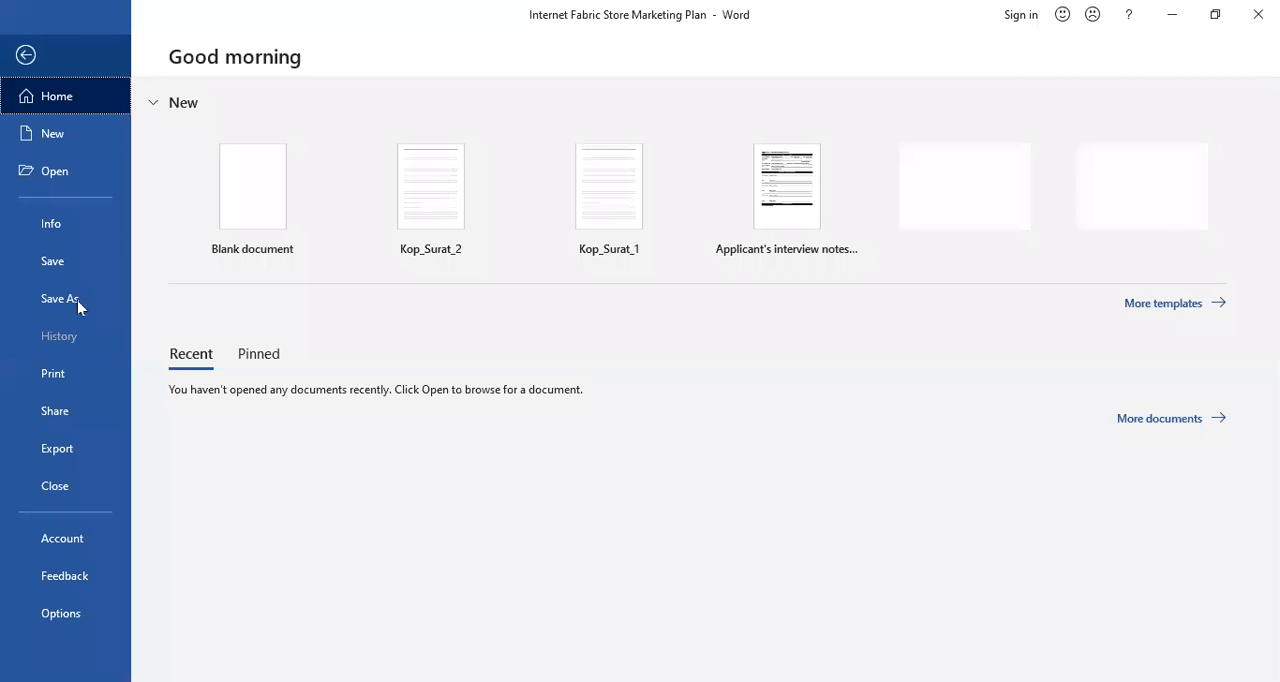
click(77, 300)
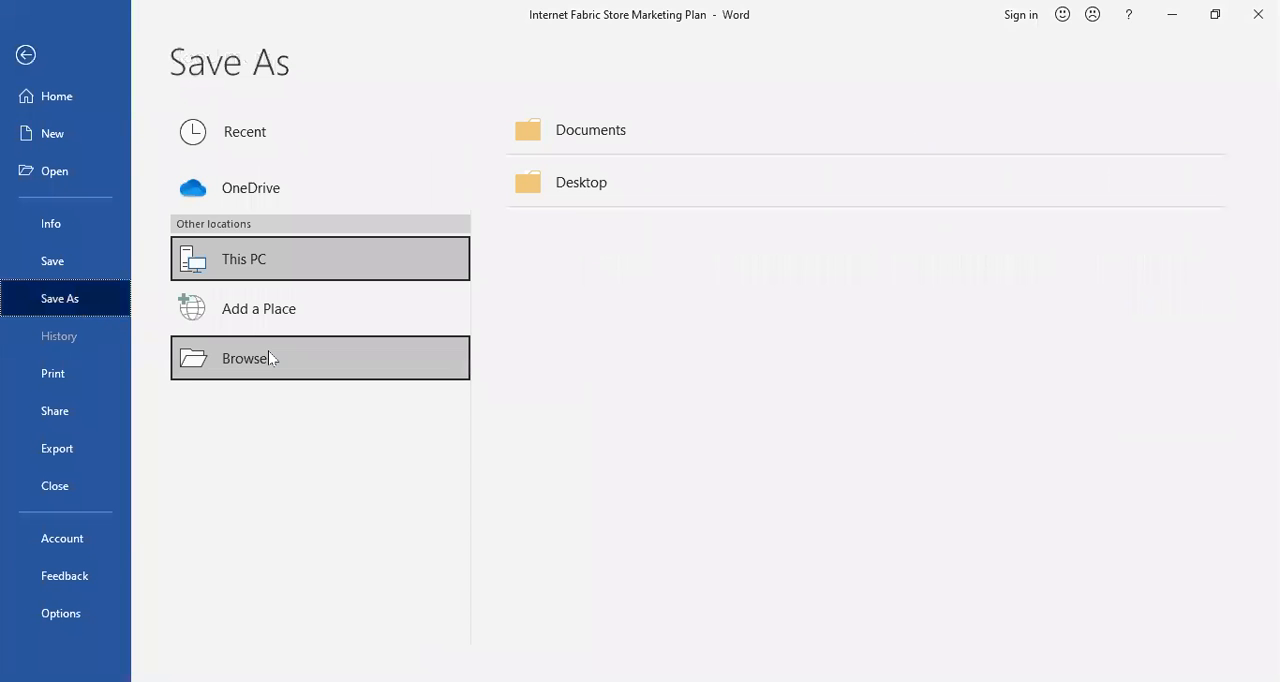
click(465, 464)
text(-)
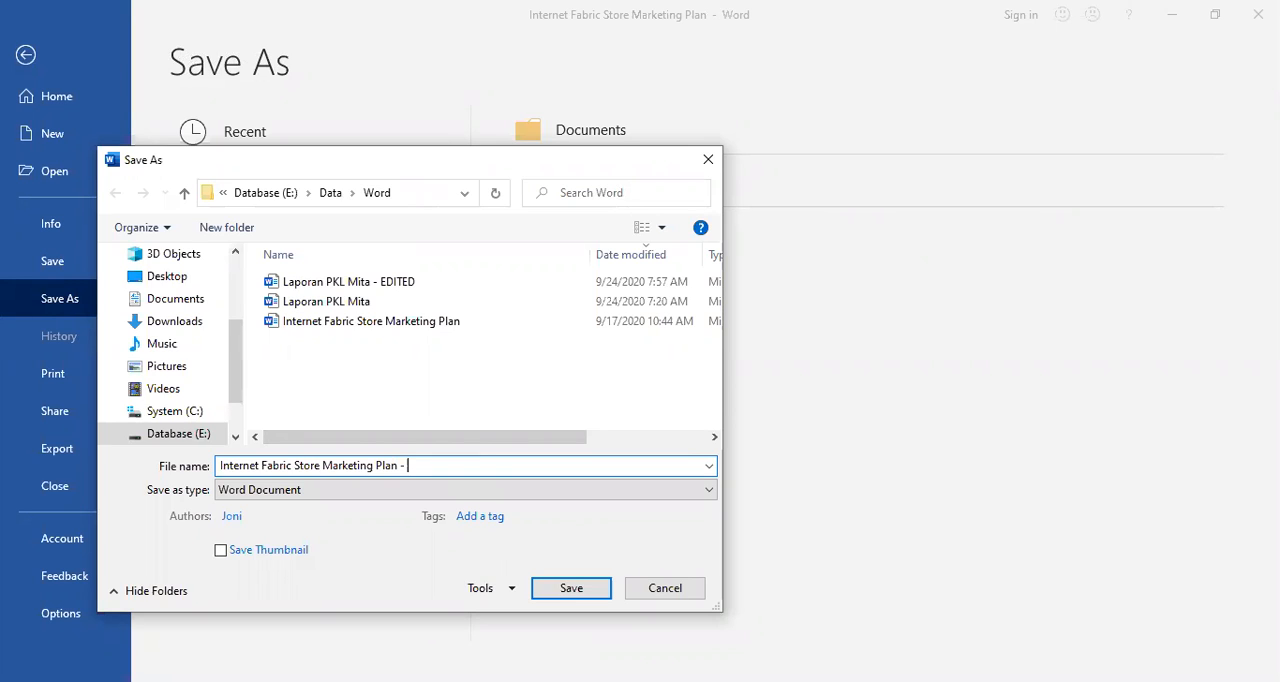
text(EDITED)
key(Return)
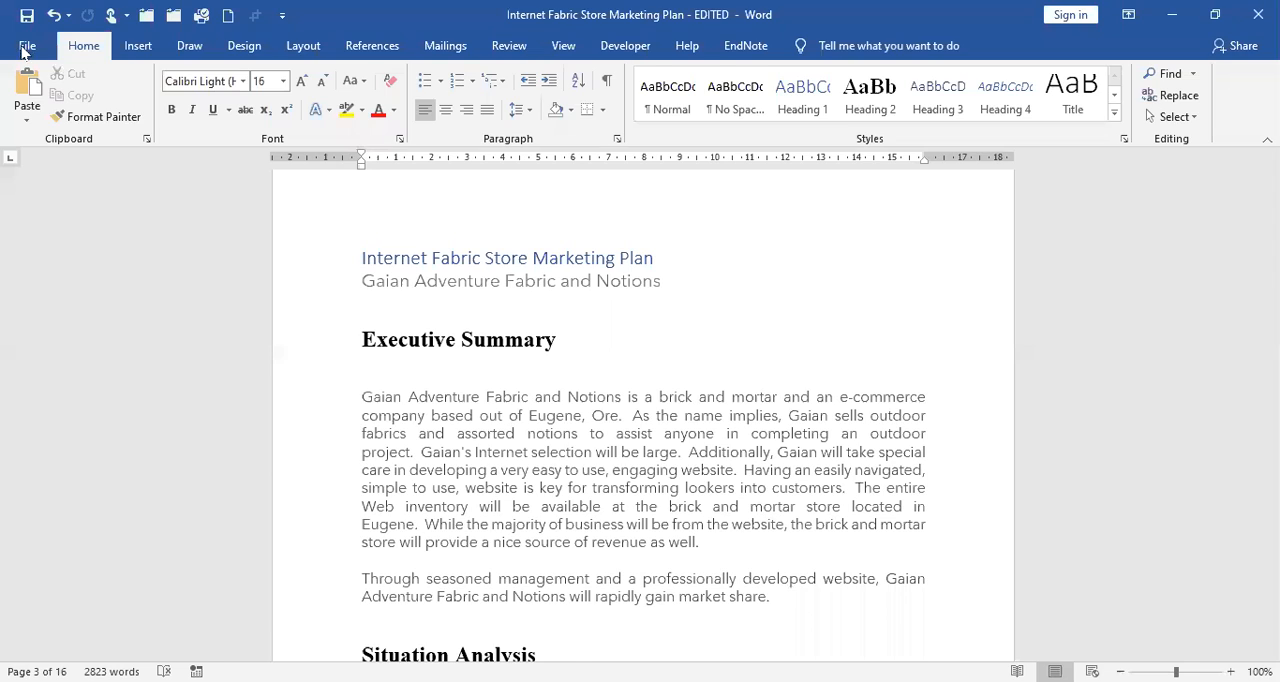
Close the edited document and open the original Internet Fabric Store Marketing Plan from the Word folder.
click(27, 46)
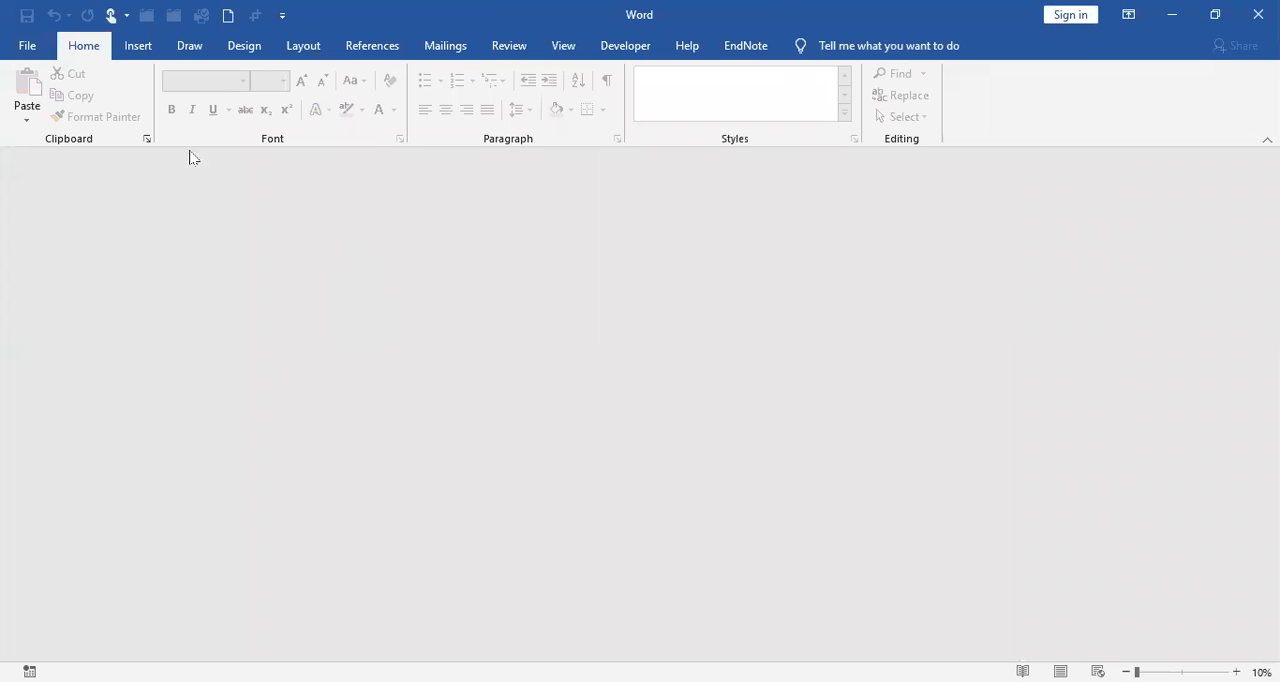
click(38, 54)
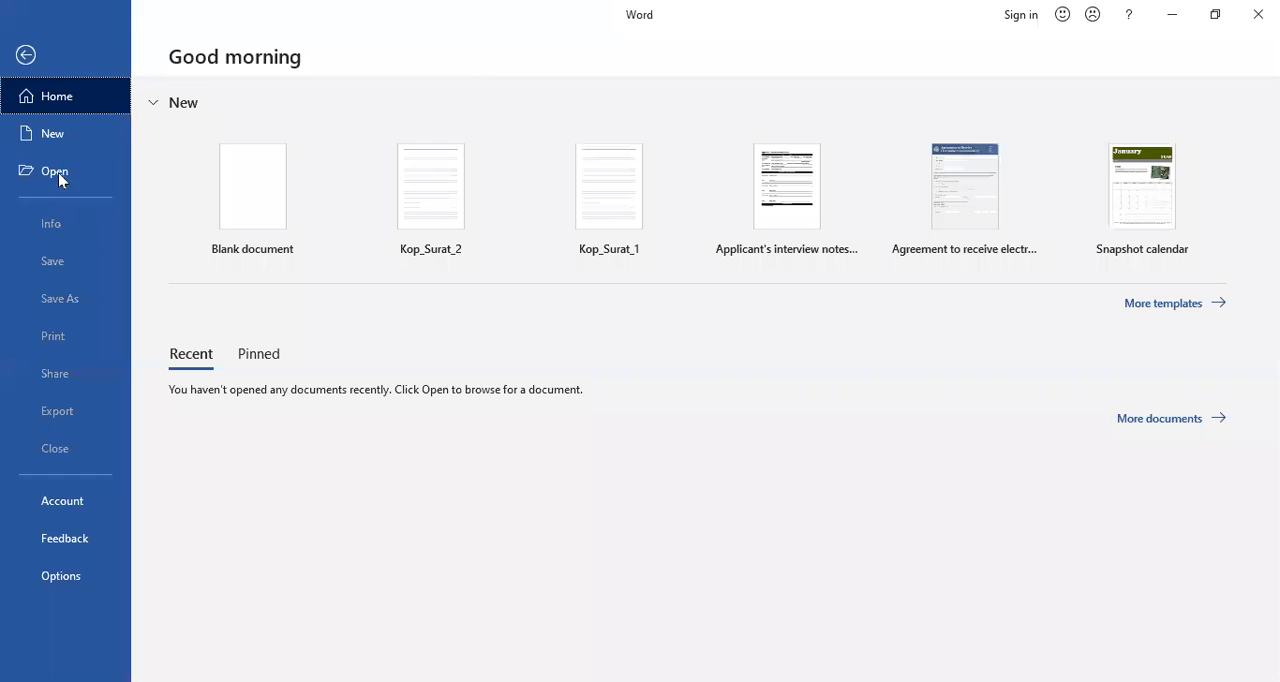
click(58, 172)
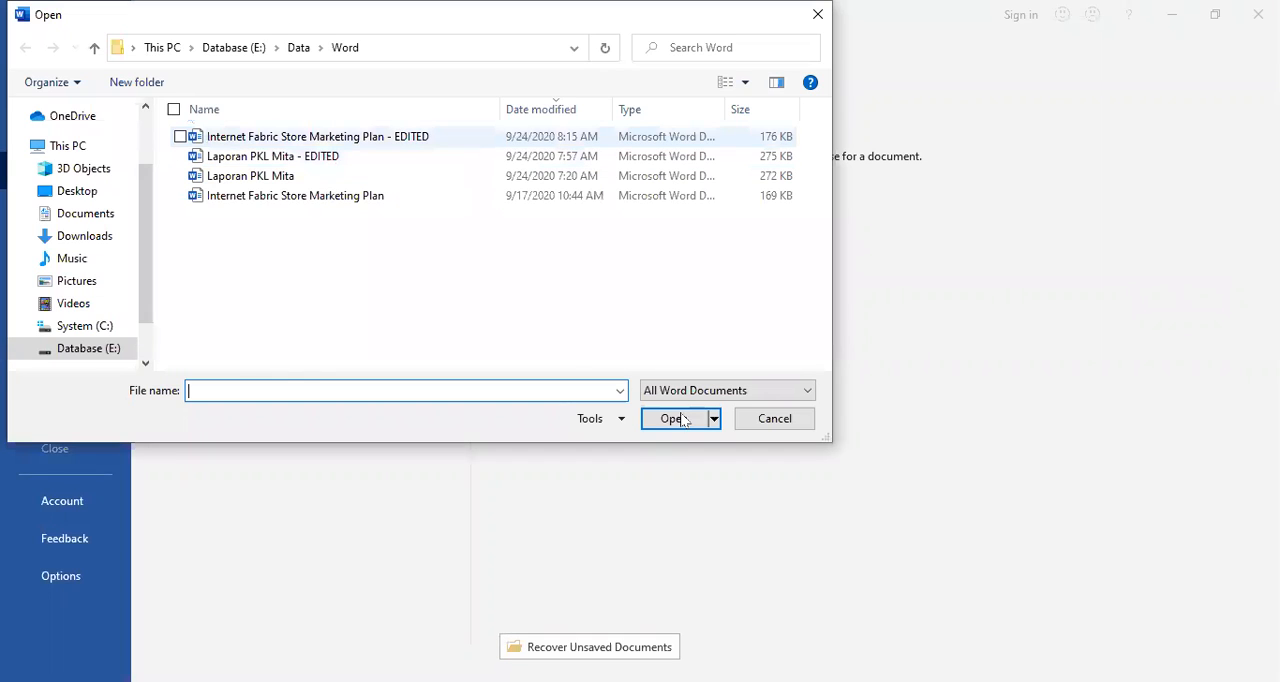
click(681, 414)
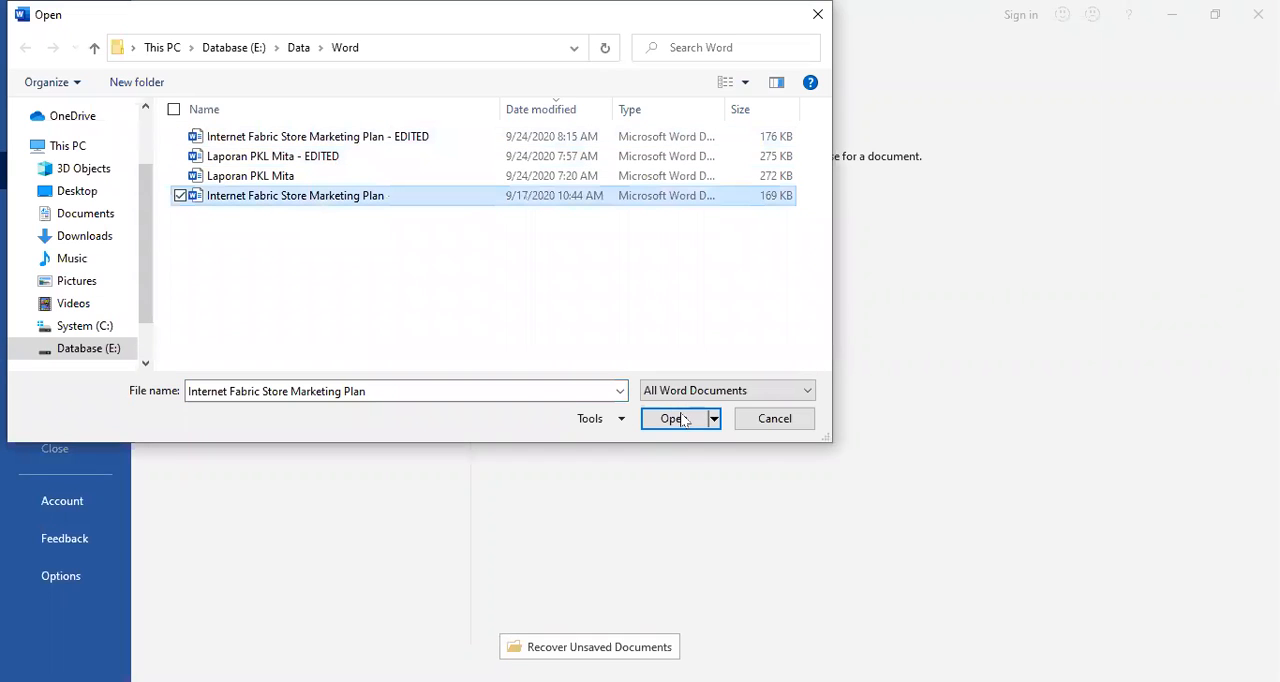
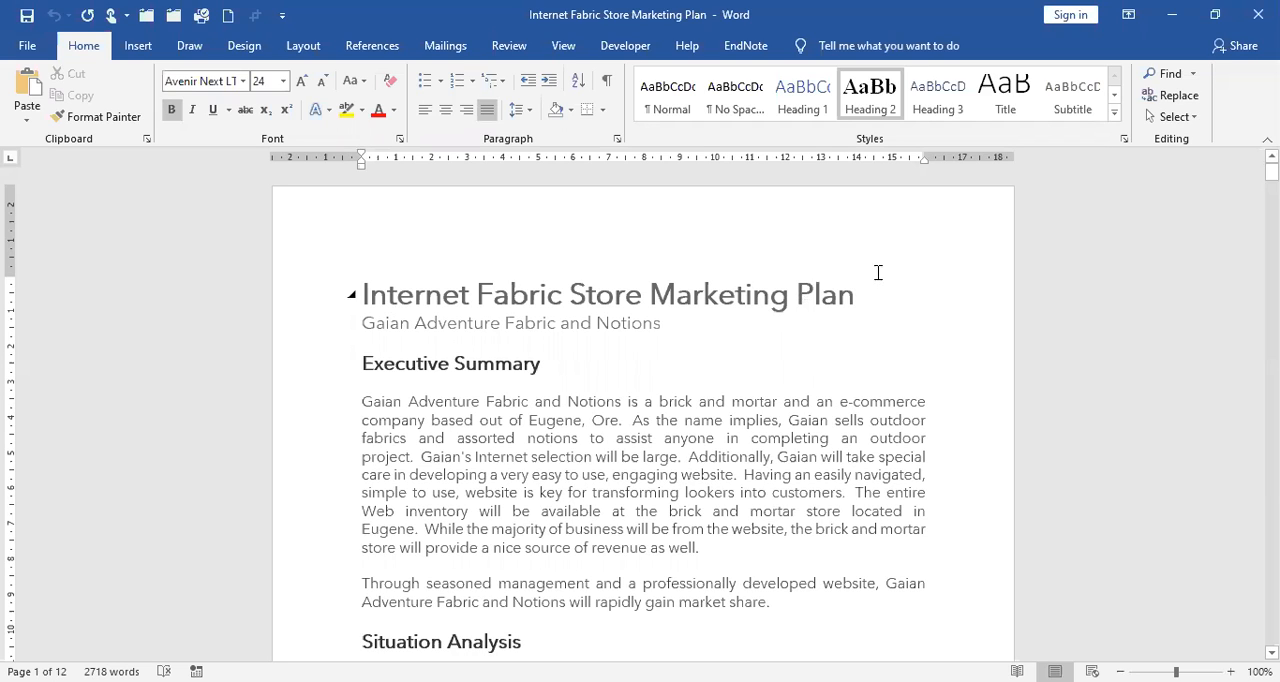
Copy the title text "Internet Fabric Store Marketing Plan" and place the insertion point at its end.
click(873, 287)
click(140, 46)
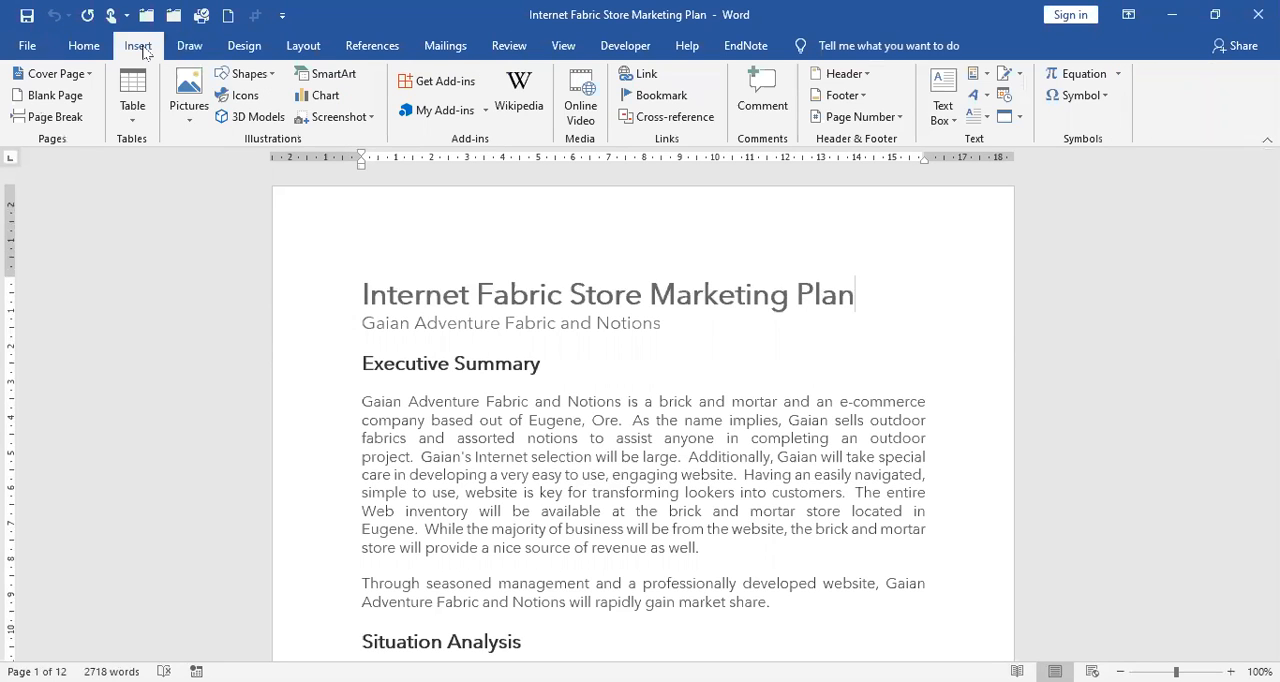
mouse_move(366, 292)
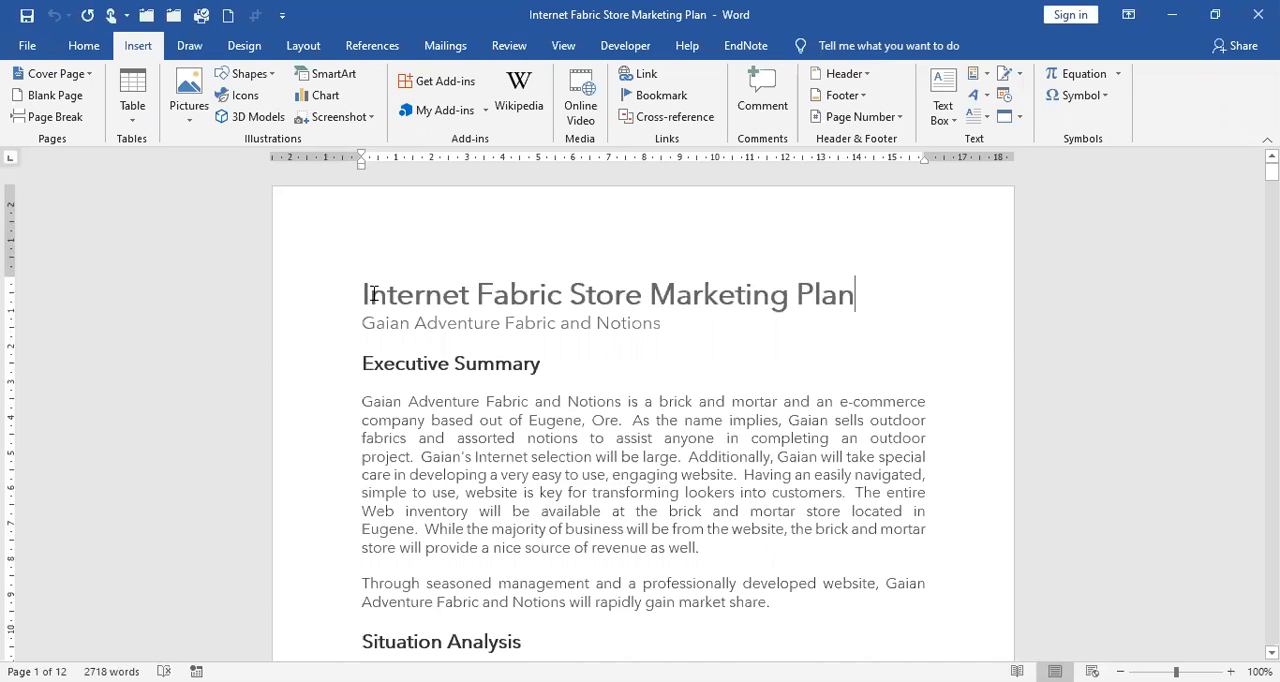
drag(369, 292, 415, 290)
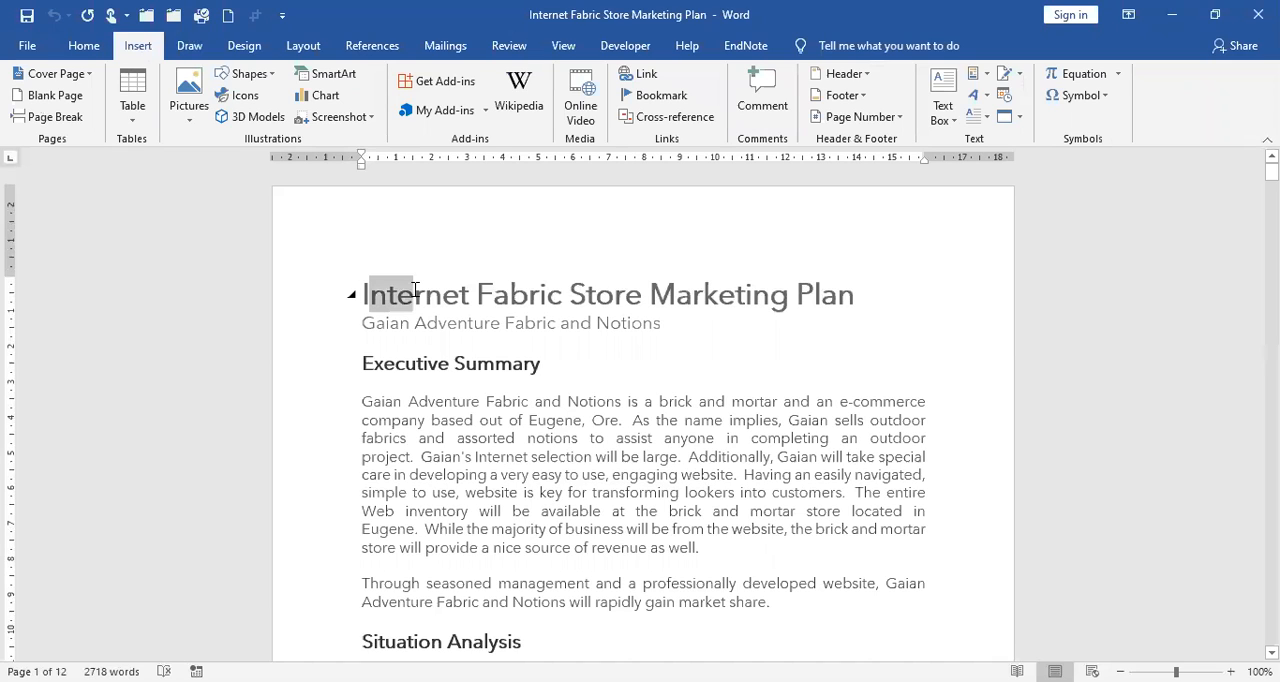
key(Left)
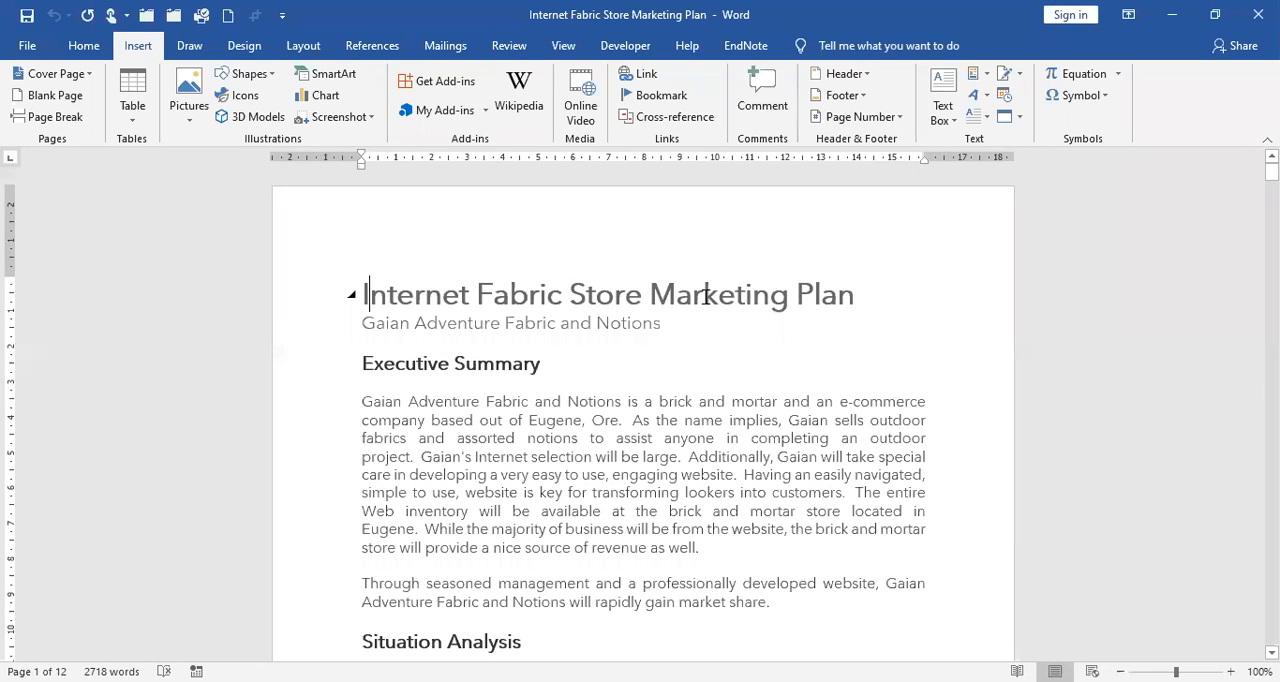
key(ctrl+shift+Right)
key(ctrl+shift+Right)
key(ctrl+shift+Right)
key(ctrl+shift+Right)
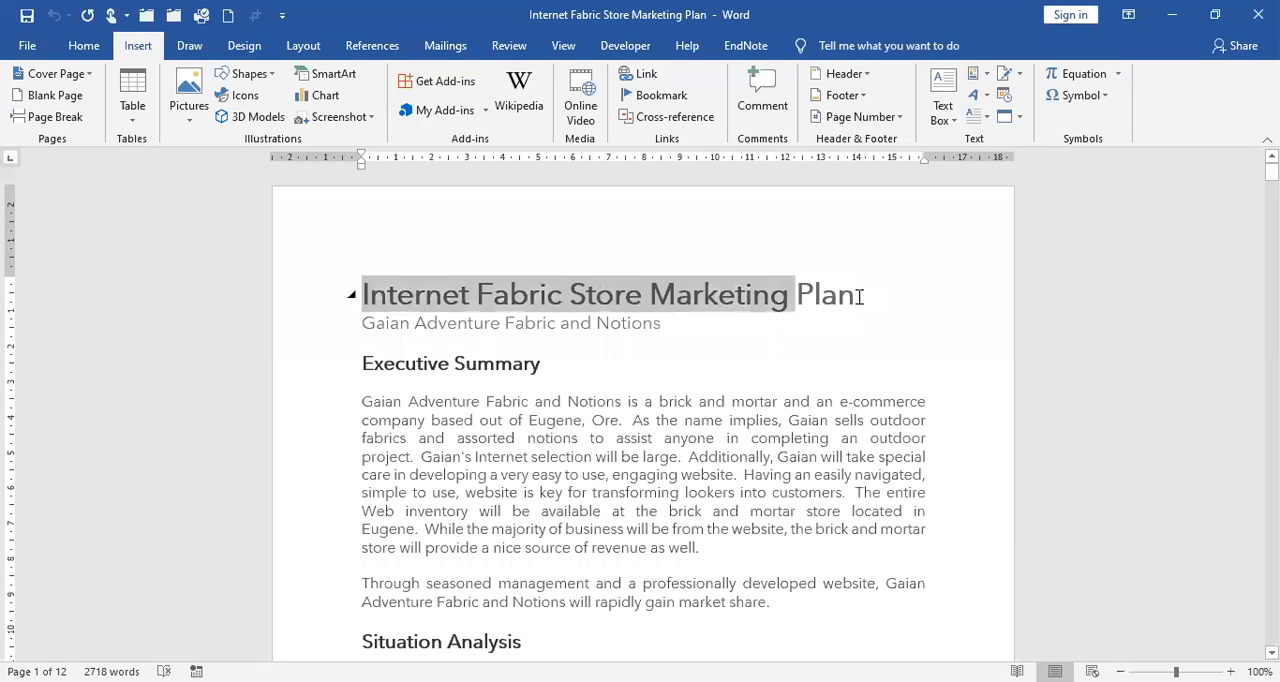
key(ctrl+shift+Right)
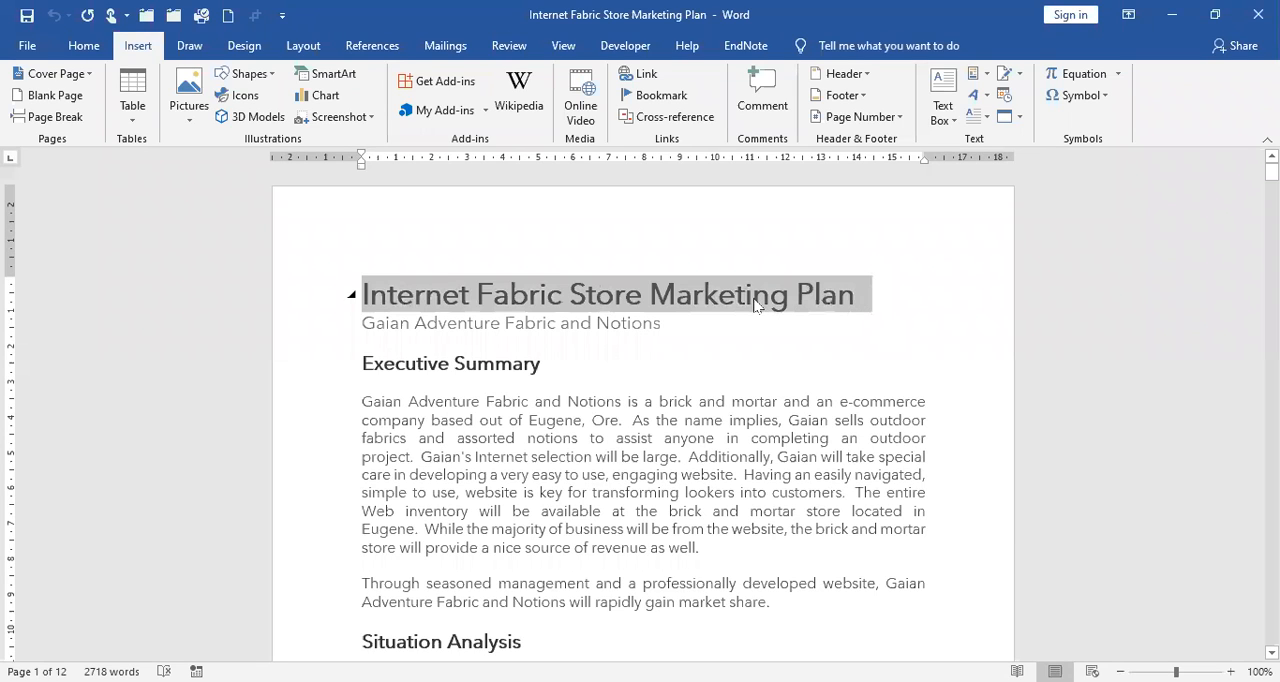
key(shift+Left)
key(ctrl+c)
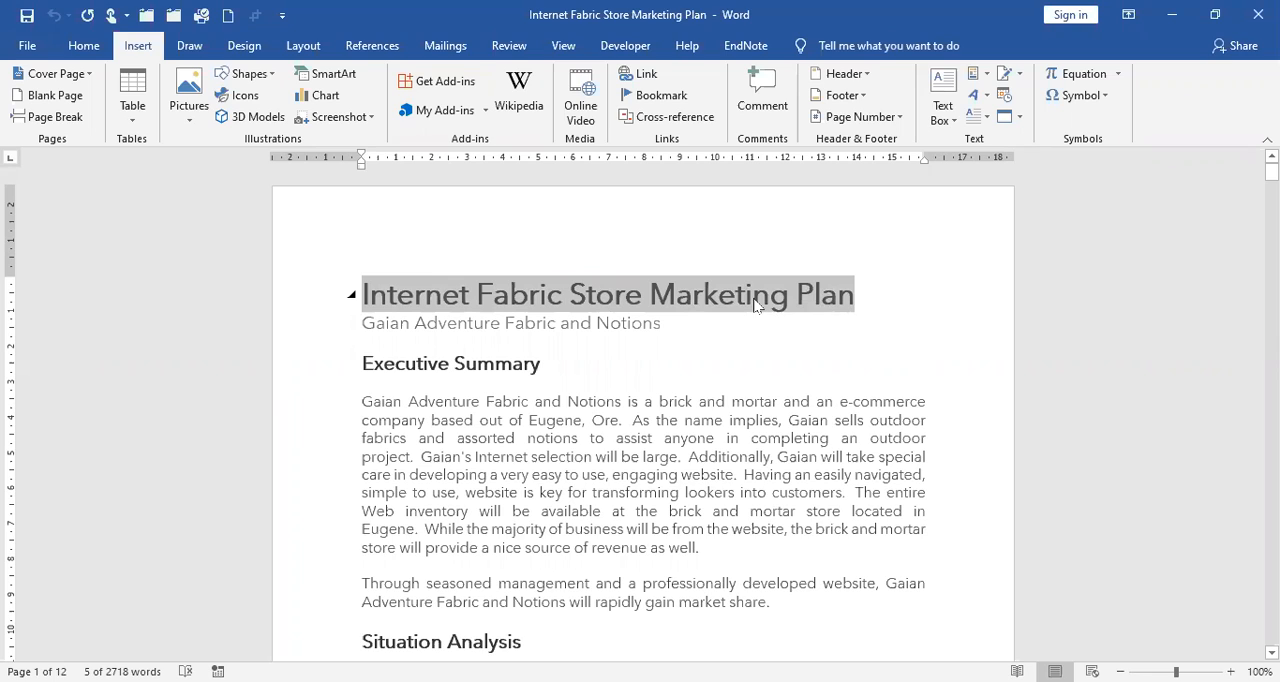
click(878, 296)
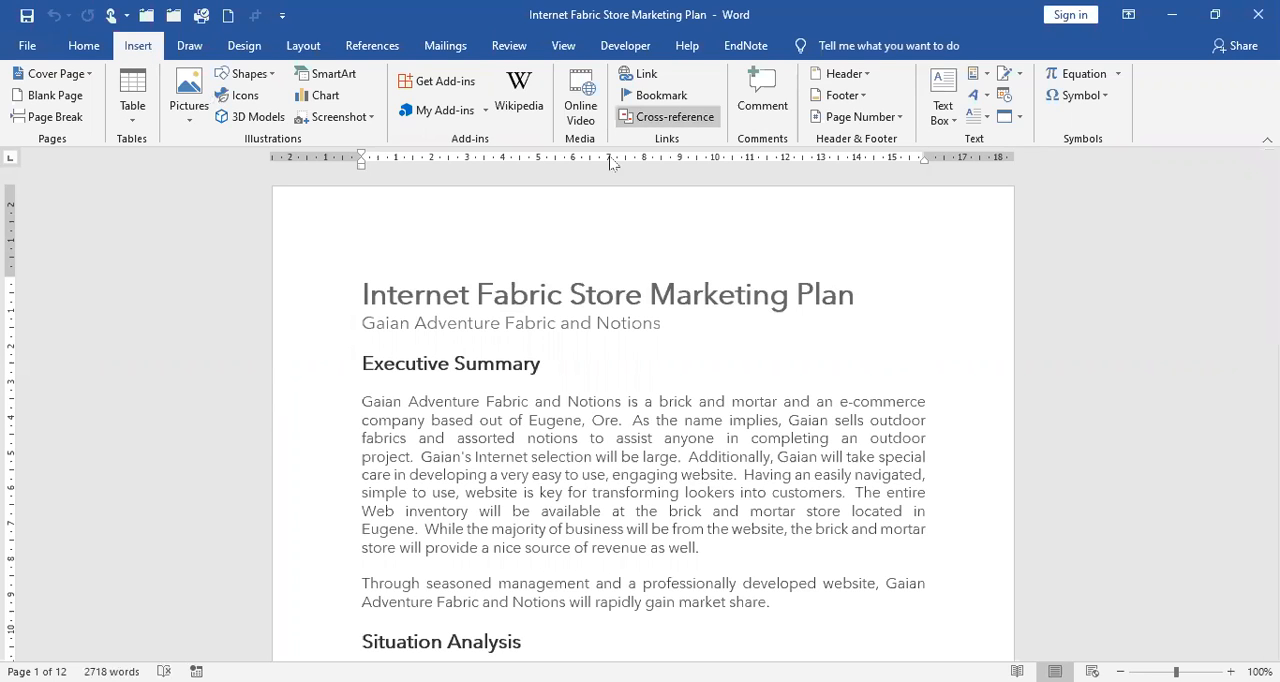
Start a new field at the end of the title and choose the TC field type.
click(986, 76)
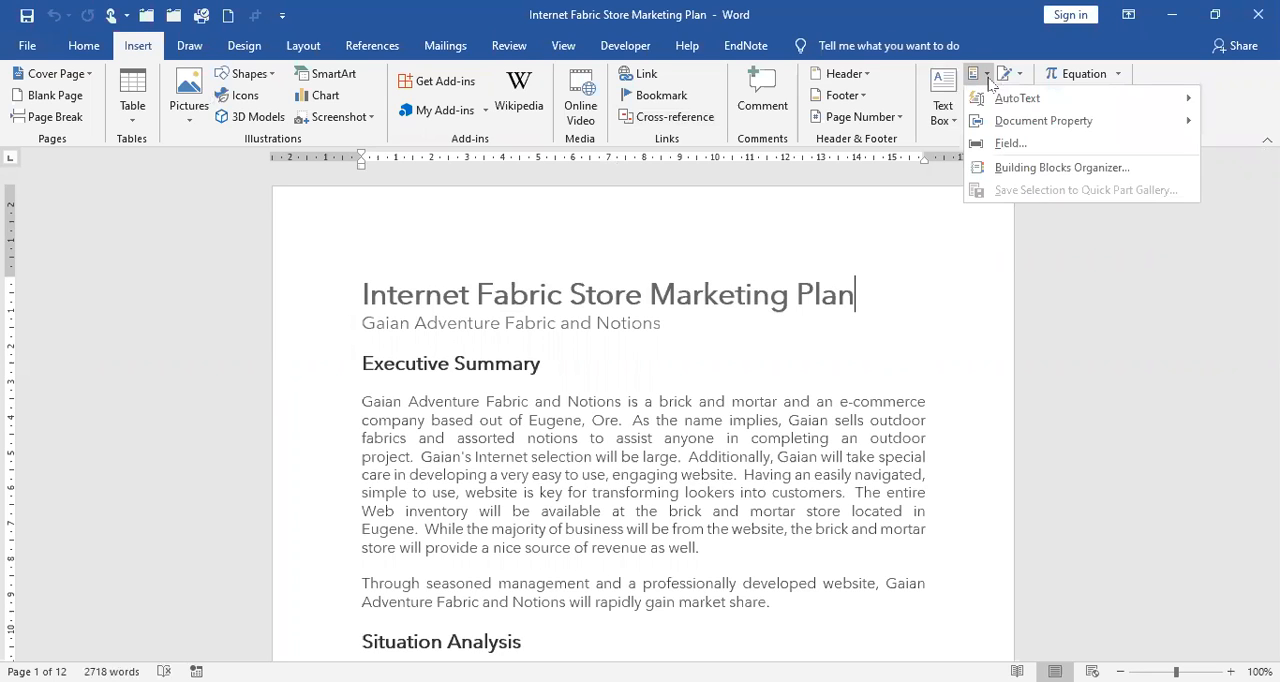
click(1007, 141)
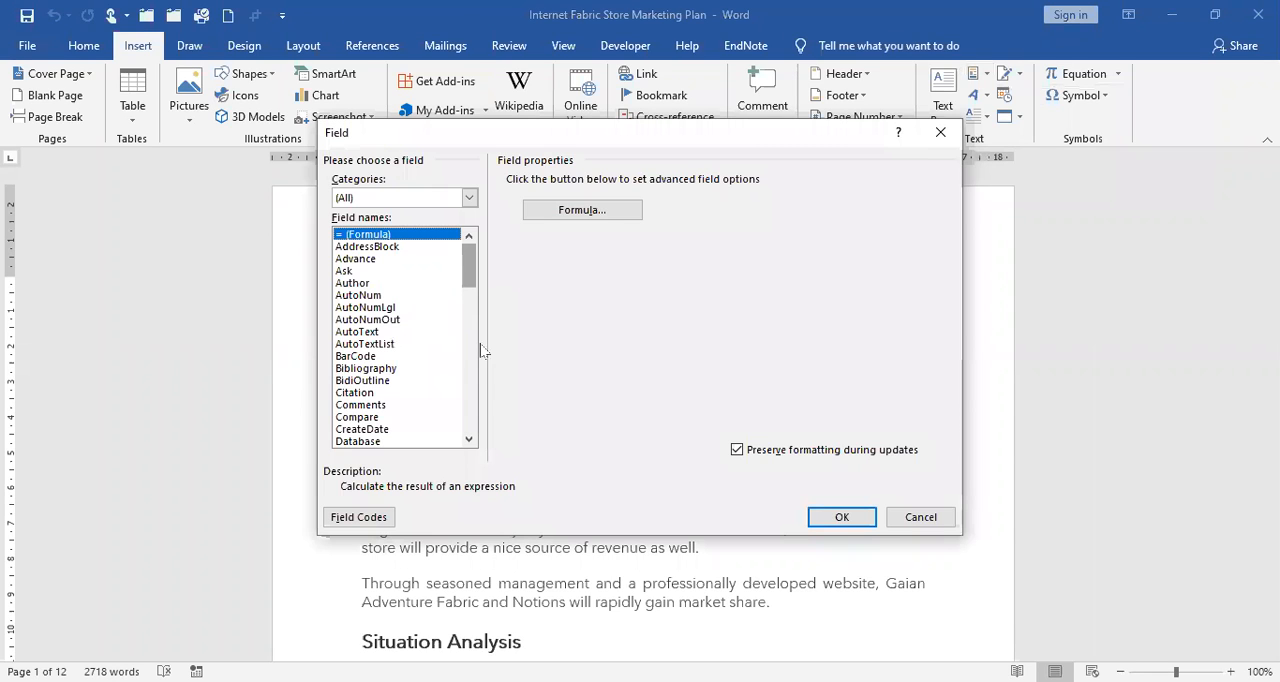
scroll(489, 398, down, 15)
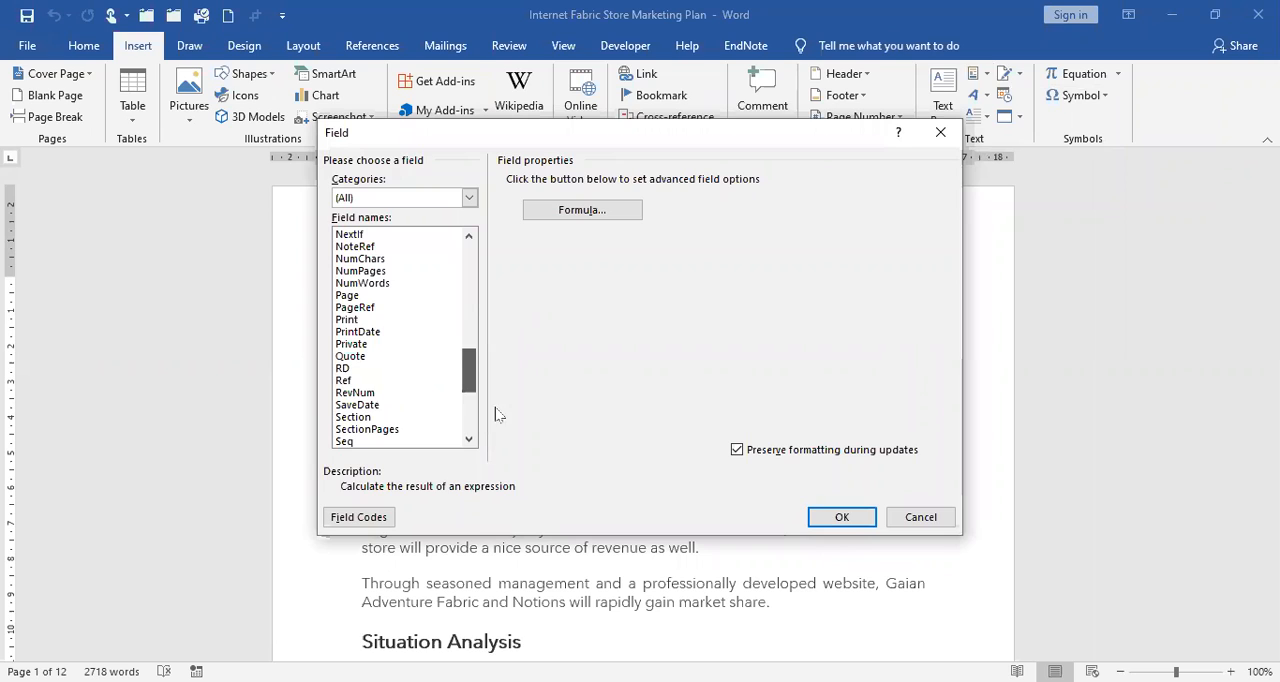
scroll(492, 410, down, 3)
scroll(352, 380, down, 2)
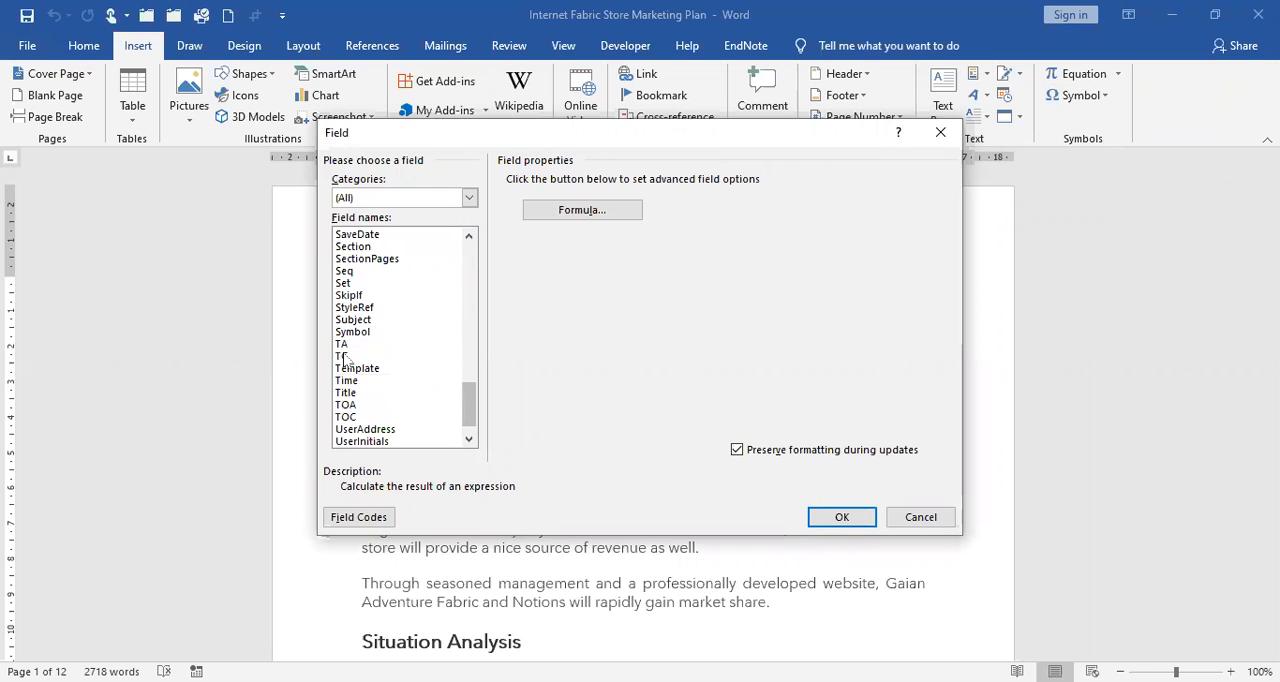
click(344, 357)
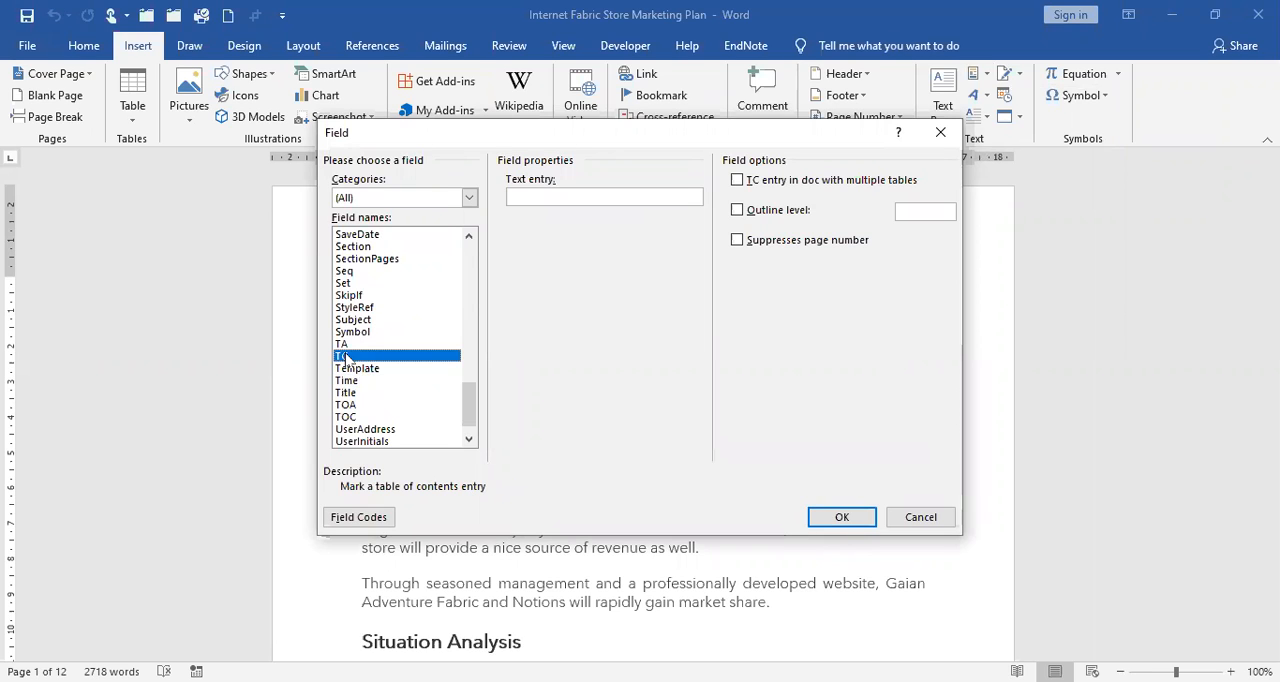
Insert the TC field with the pasted text "Internet Fabric Store Marketing Plan", the multiple-tables option enabled and outline level 1.
right_click(533, 203)
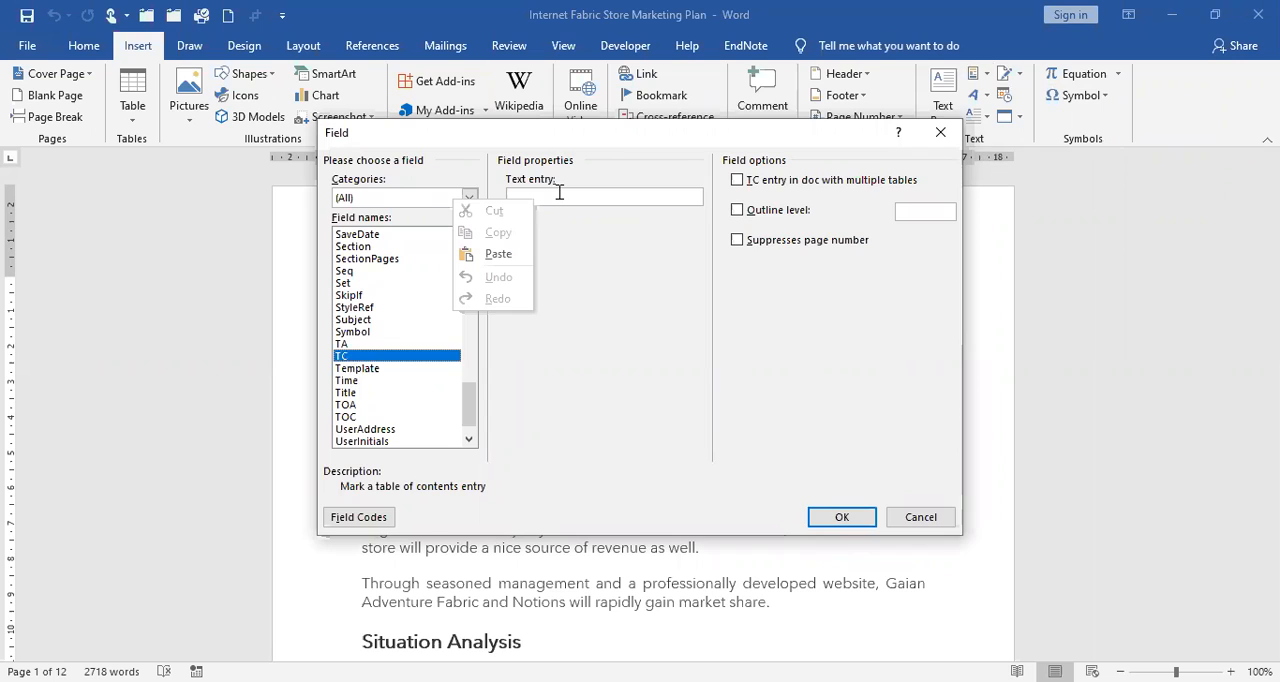
click(500, 255)
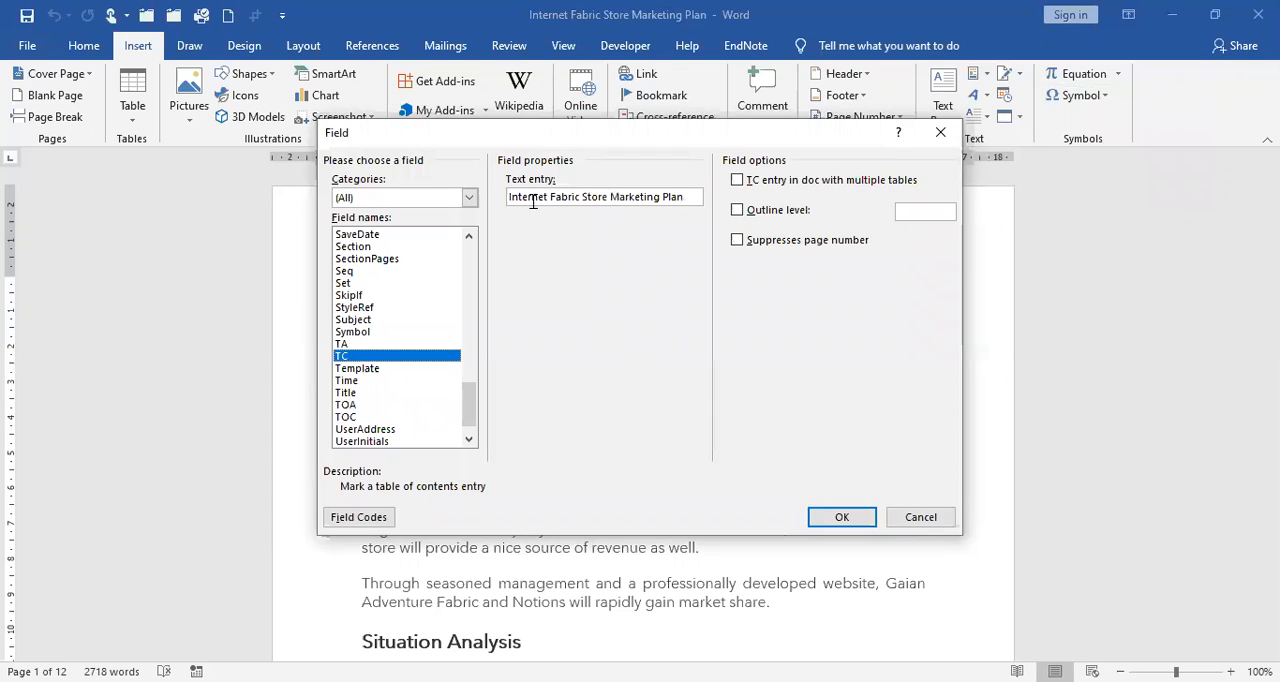
click(740, 184)
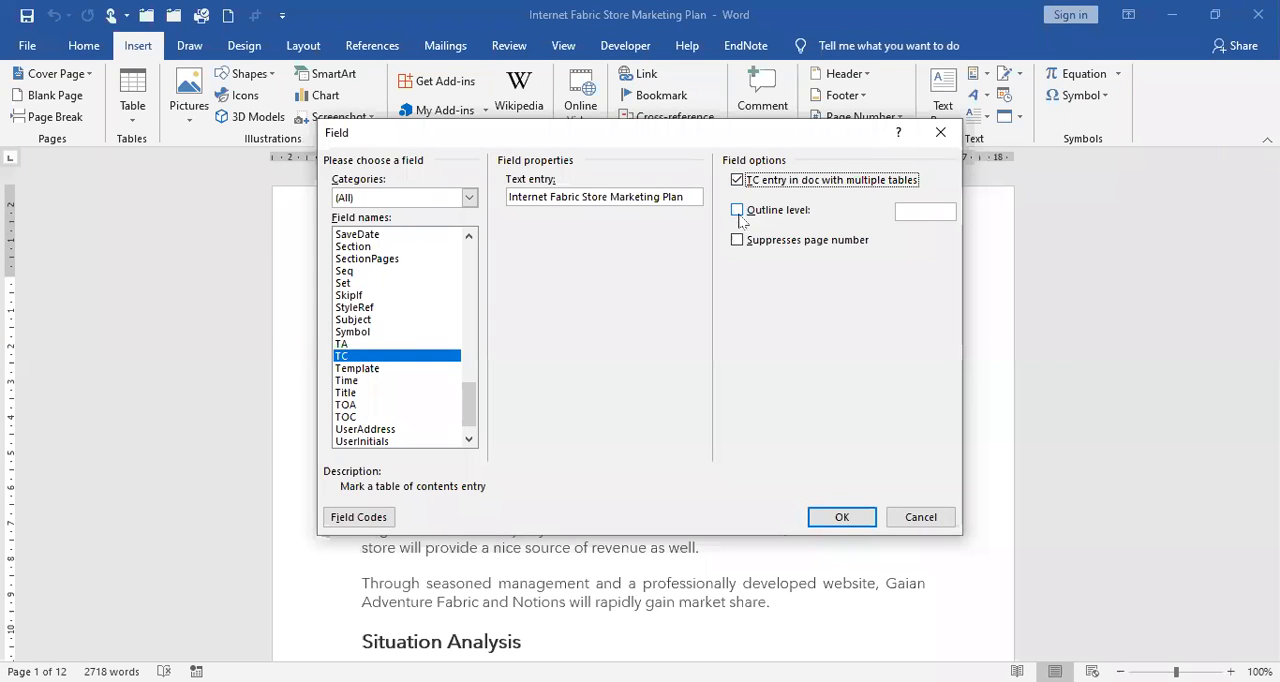
click(738, 212)
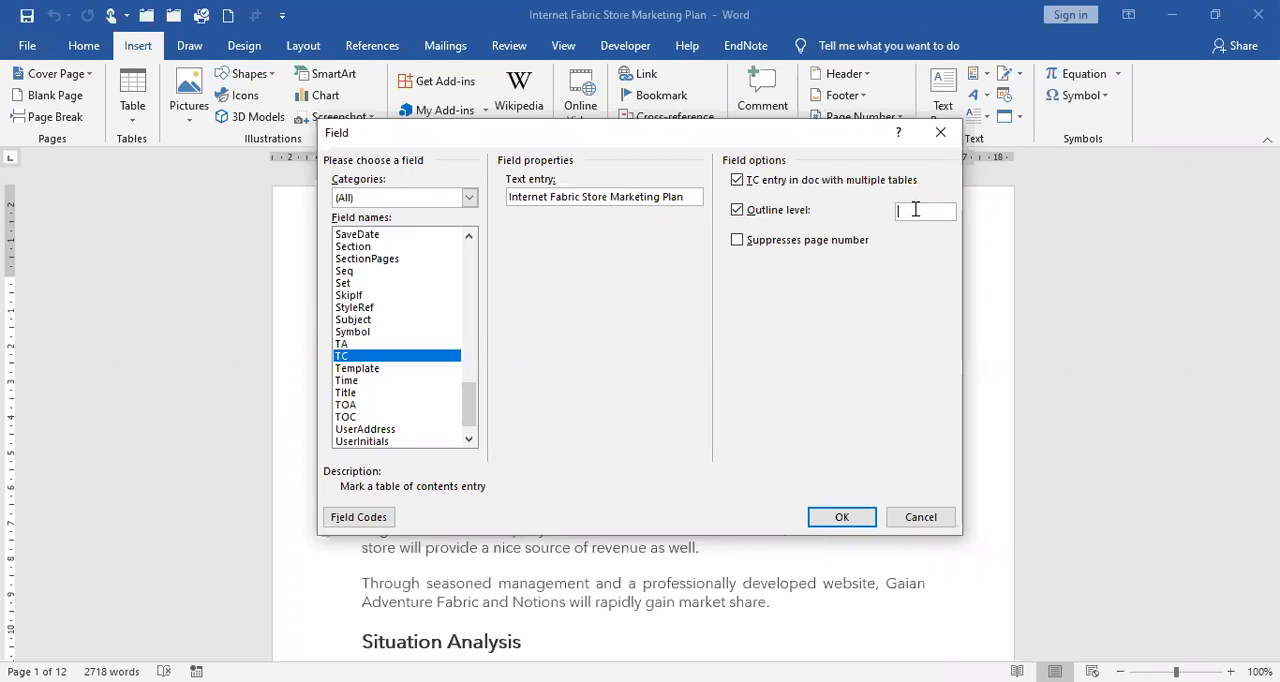
text(1)
click(846, 520)
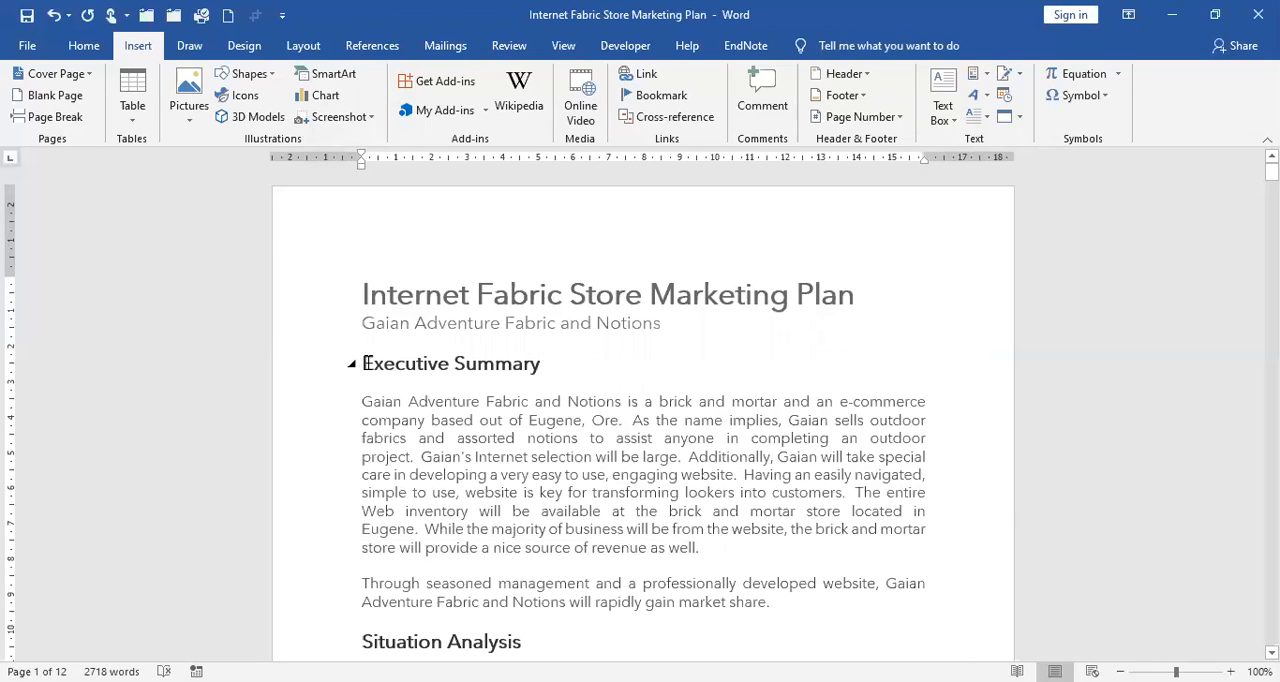
Copy the "Executive Summary" heading text and start a TC field at the end of that heading.
drag(362, 364, 541, 364)
key(ctrl+c)
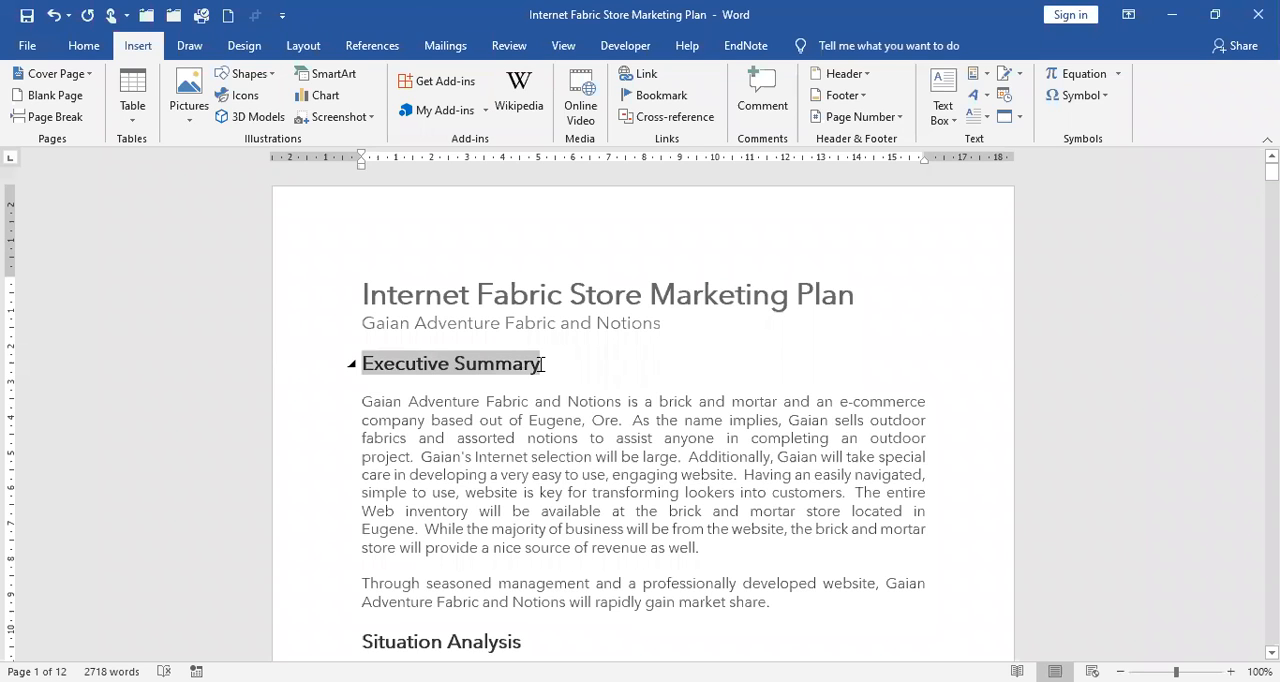
right_click(488, 369)
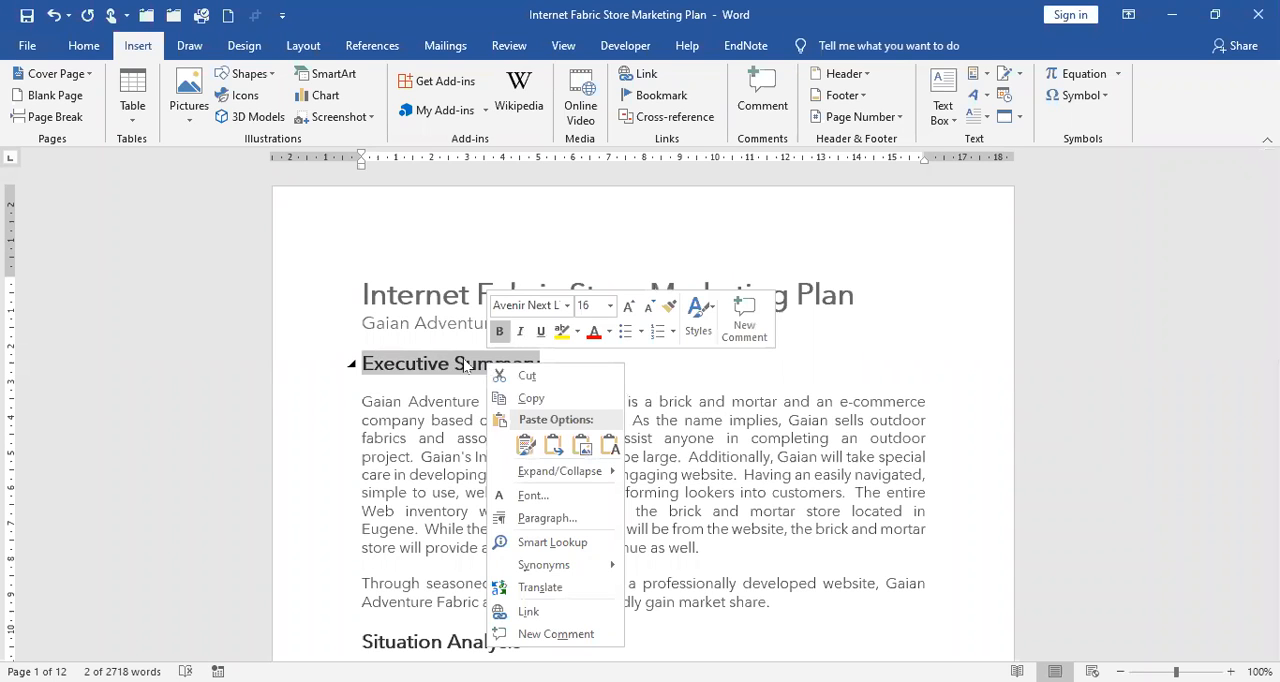
click(565, 366)
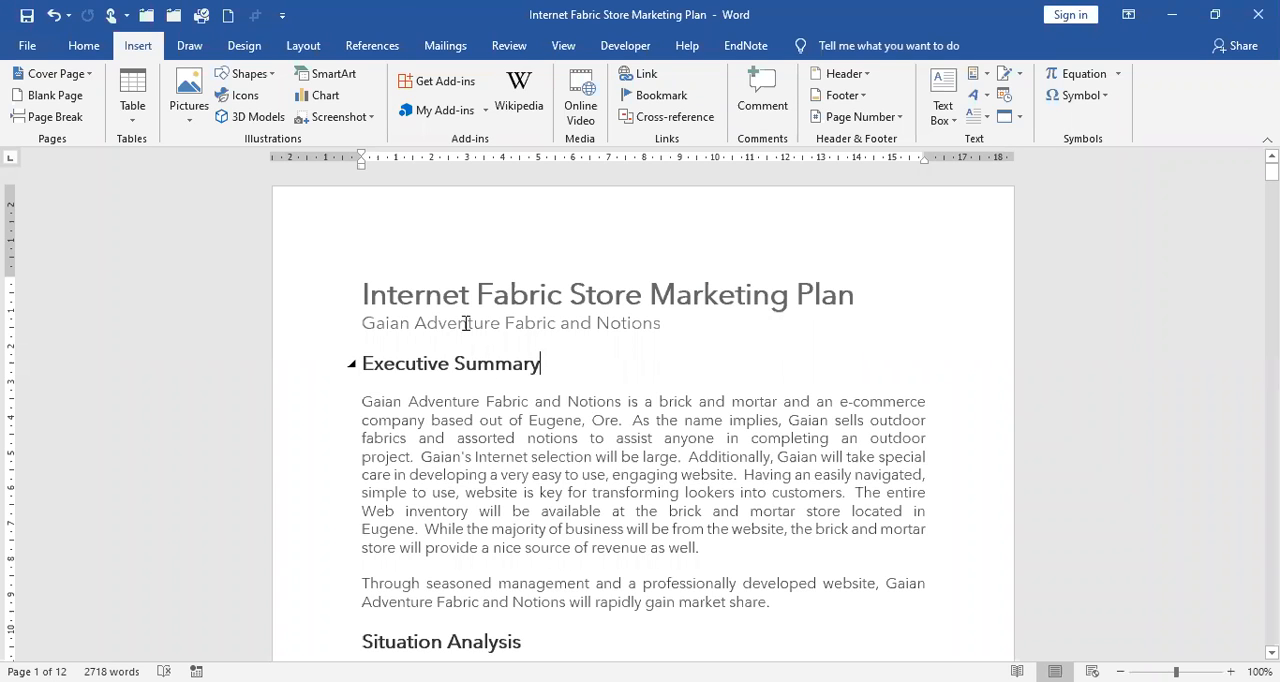
click(978, 73)
mouse_move(997, 104)
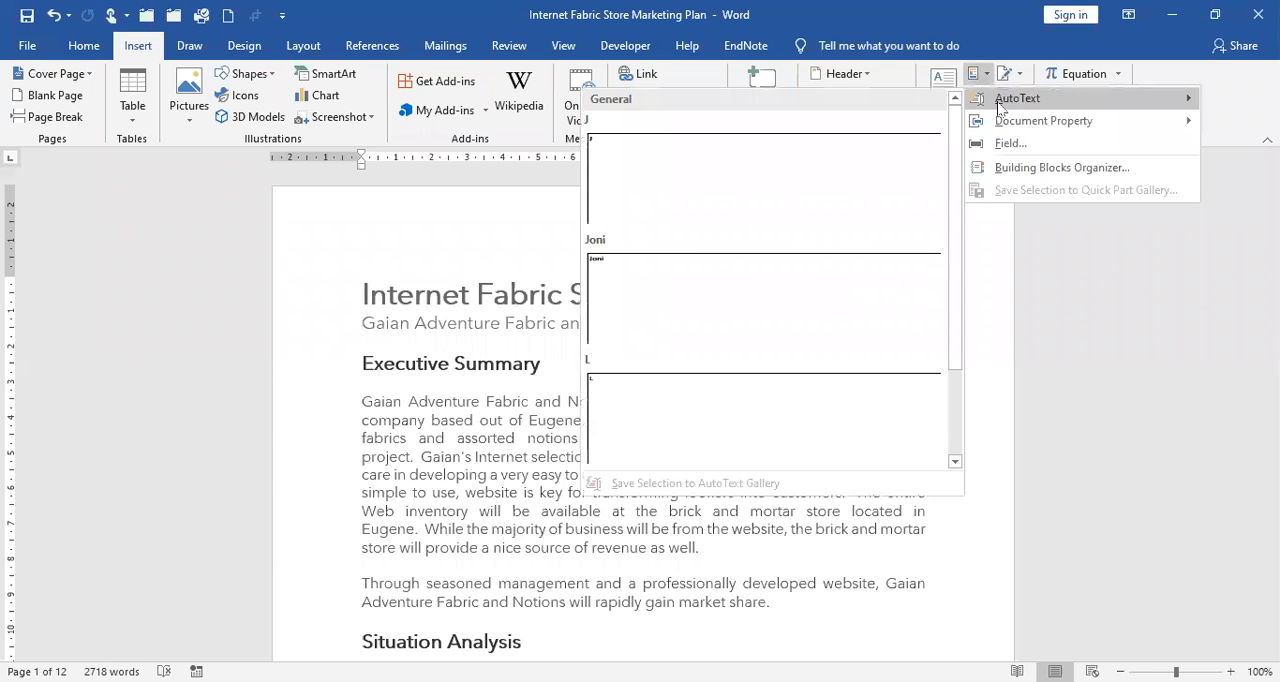
drag(471, 281, 477, 443)
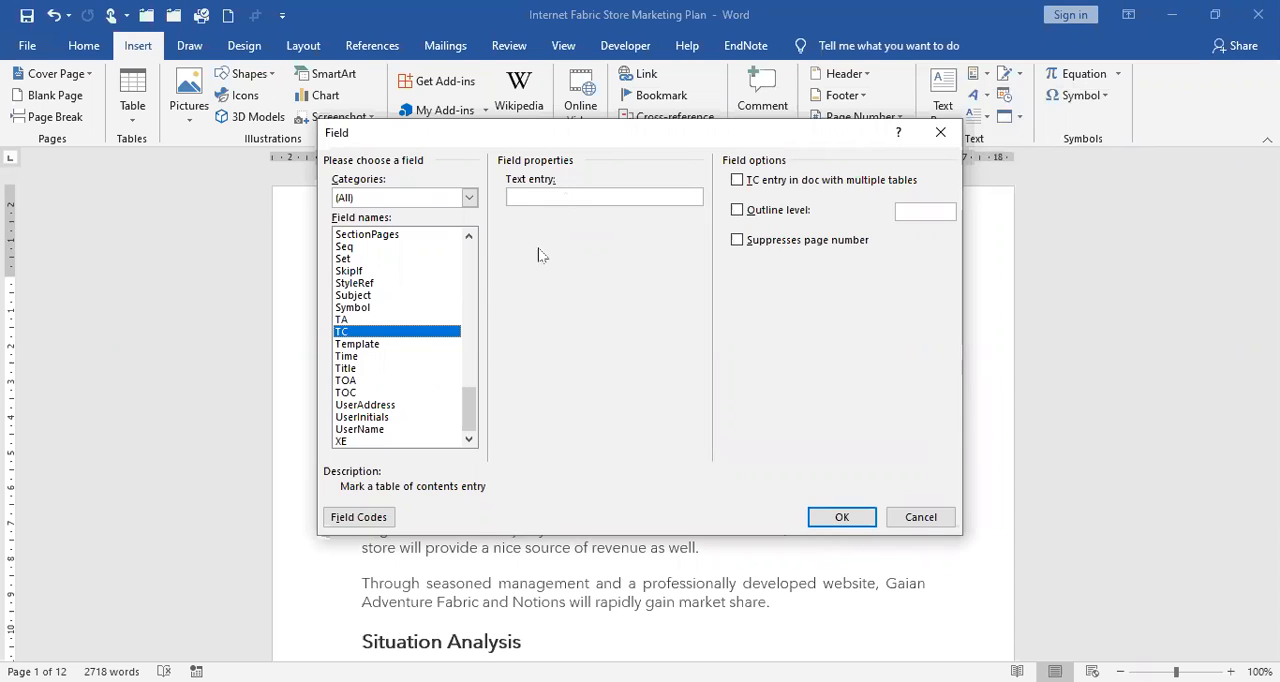
Insert the TC field with the pasted text "Executive Summary", the multiple-tables option enabled and outline level 2.
right_click(566, 195)
click(540, 253)
click(738, 181)
click(738, 210)
click(910, 207)
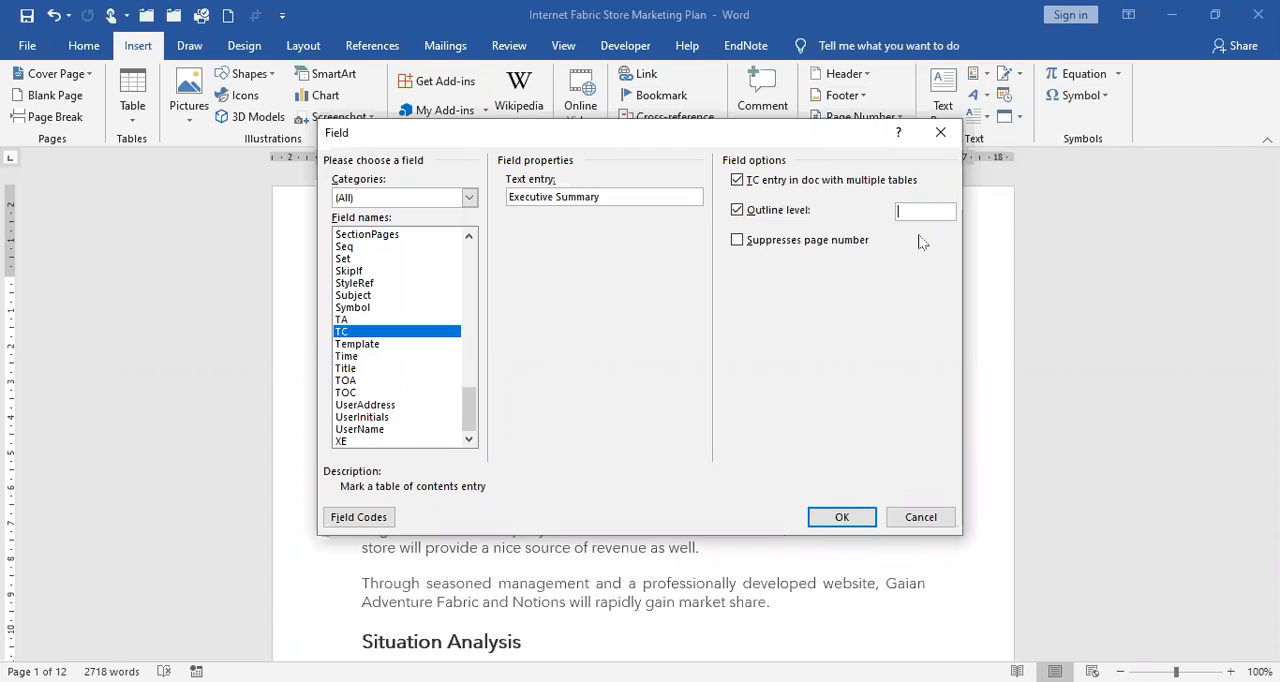
text(2)
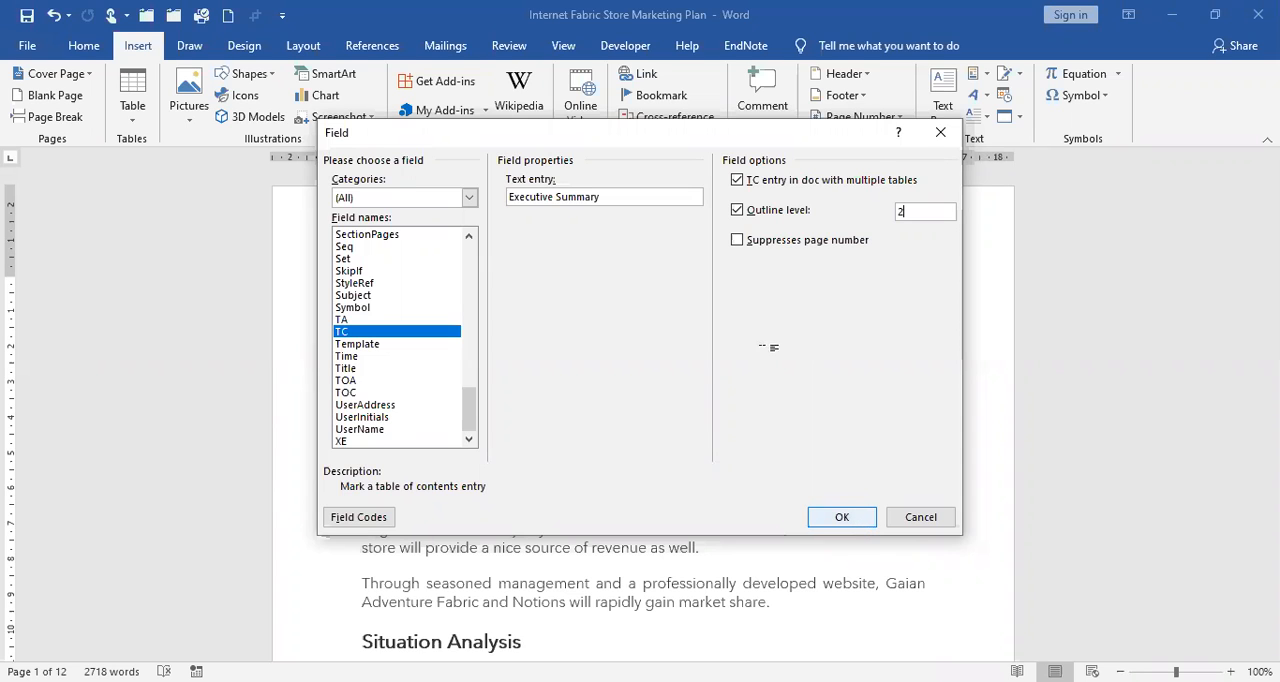
key(Return)
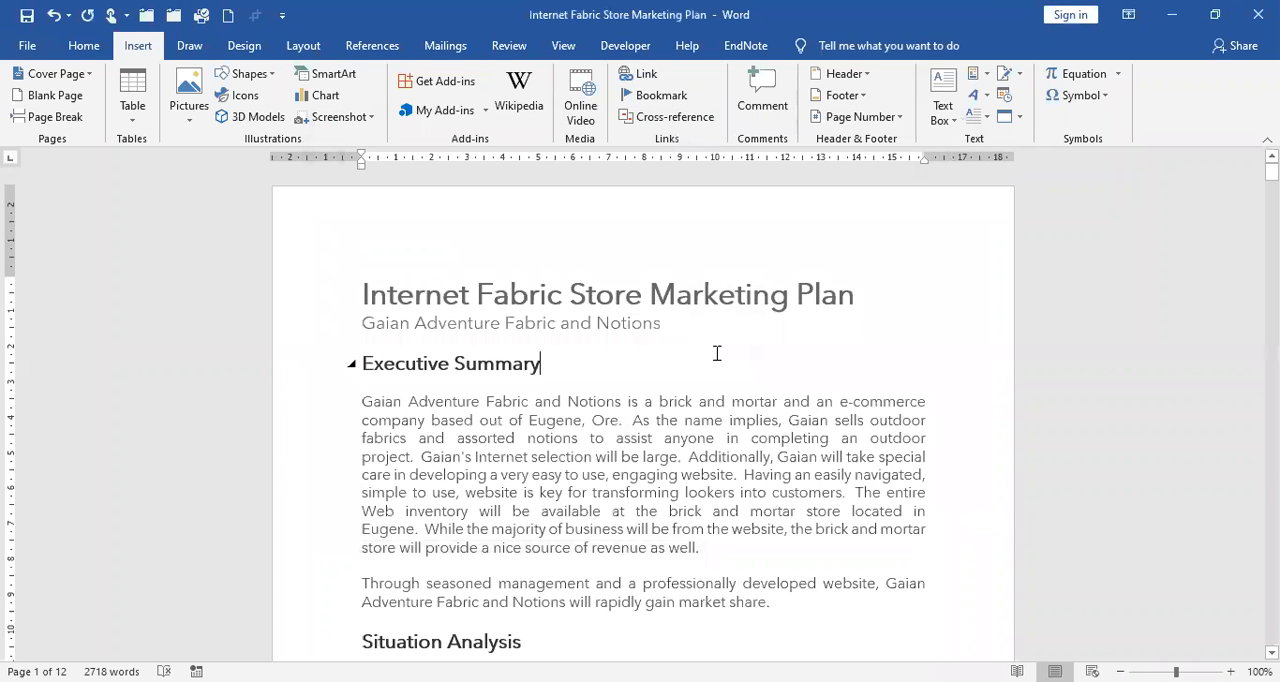
Copy the "Market Analysis" heading text above the market table and place the insertion point at the heading's end.
scroll(717, 353, down, 3)
scroll(557, 375, down, 3)
click(560, 360)
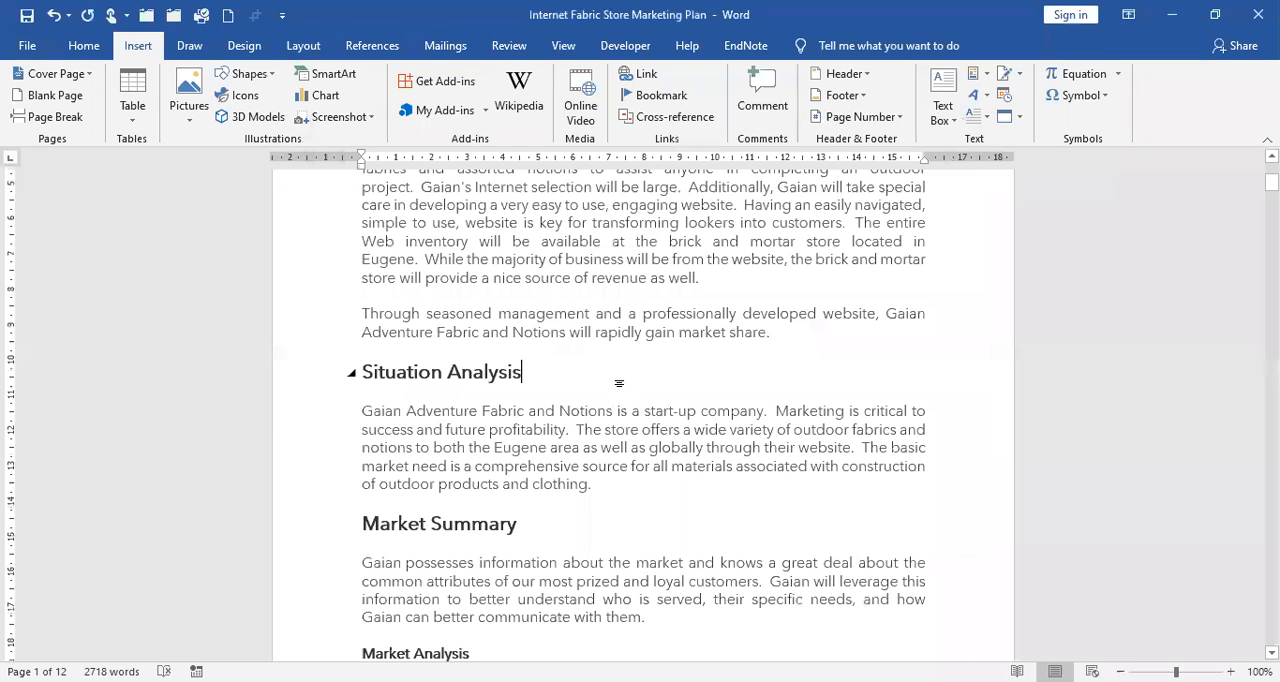
scroll(627, 369, down, 2)
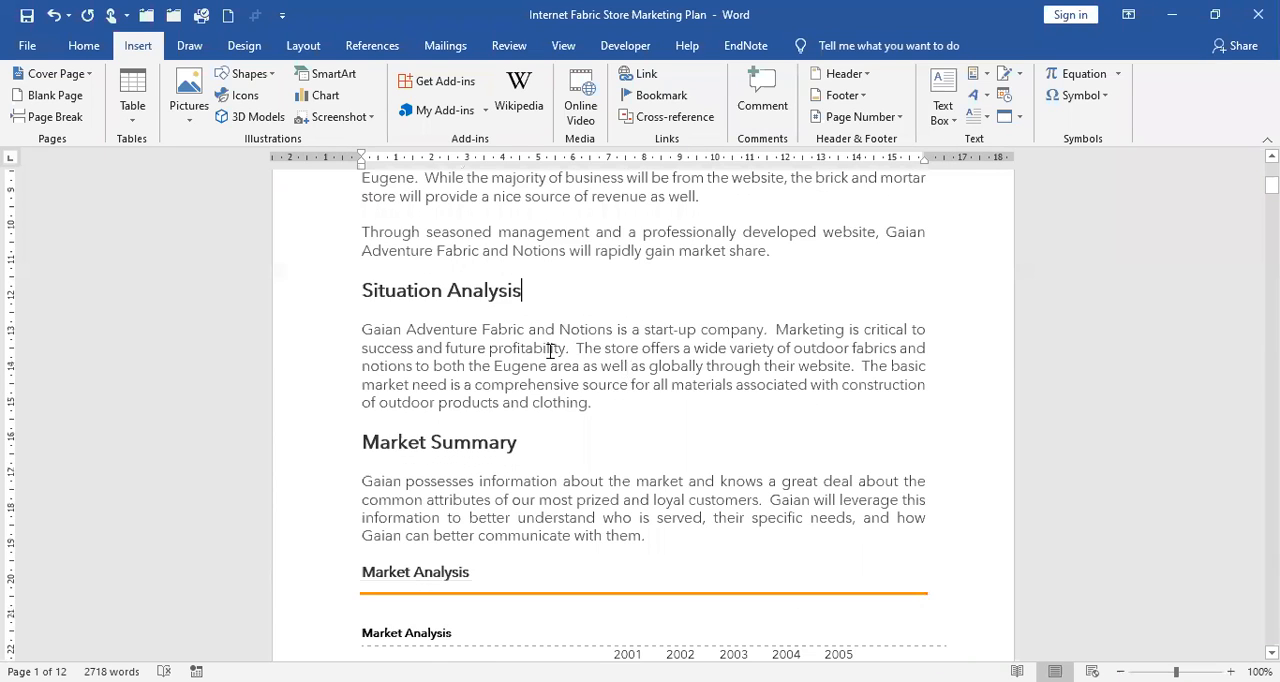
scroll(546, 360, down, 5)
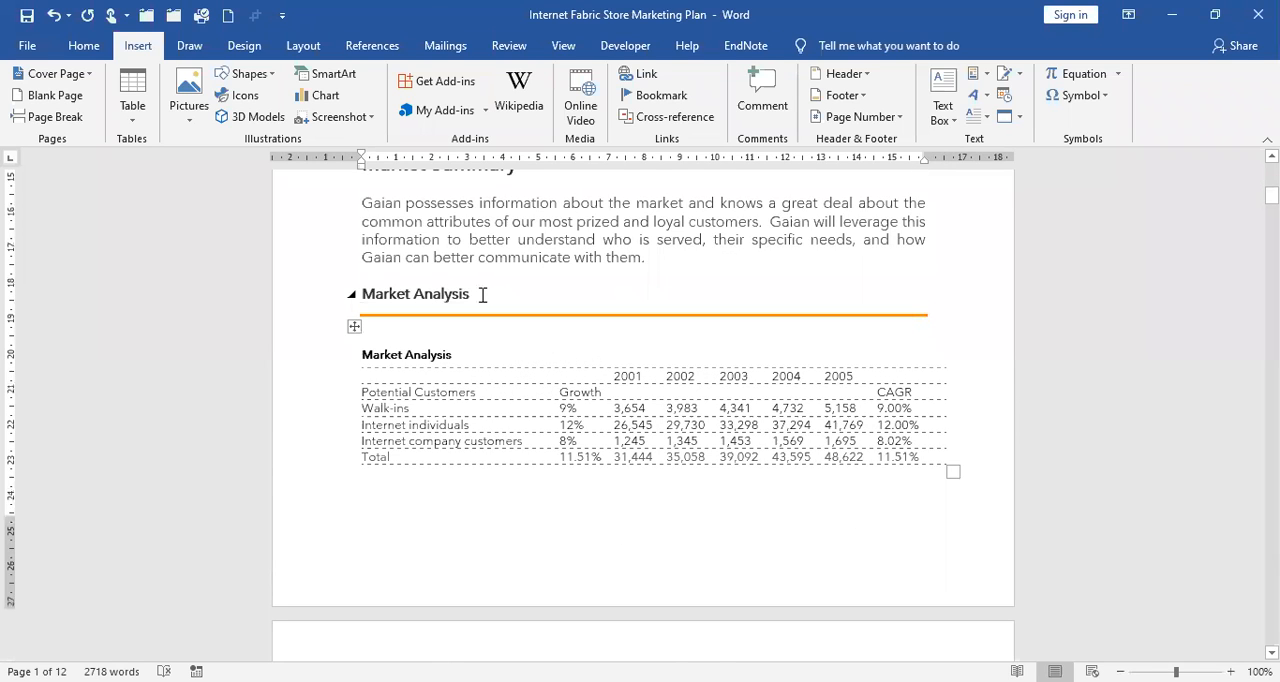
click(531, 301)
key(Down)
triple_click(465, 292)
key(shift+Left)
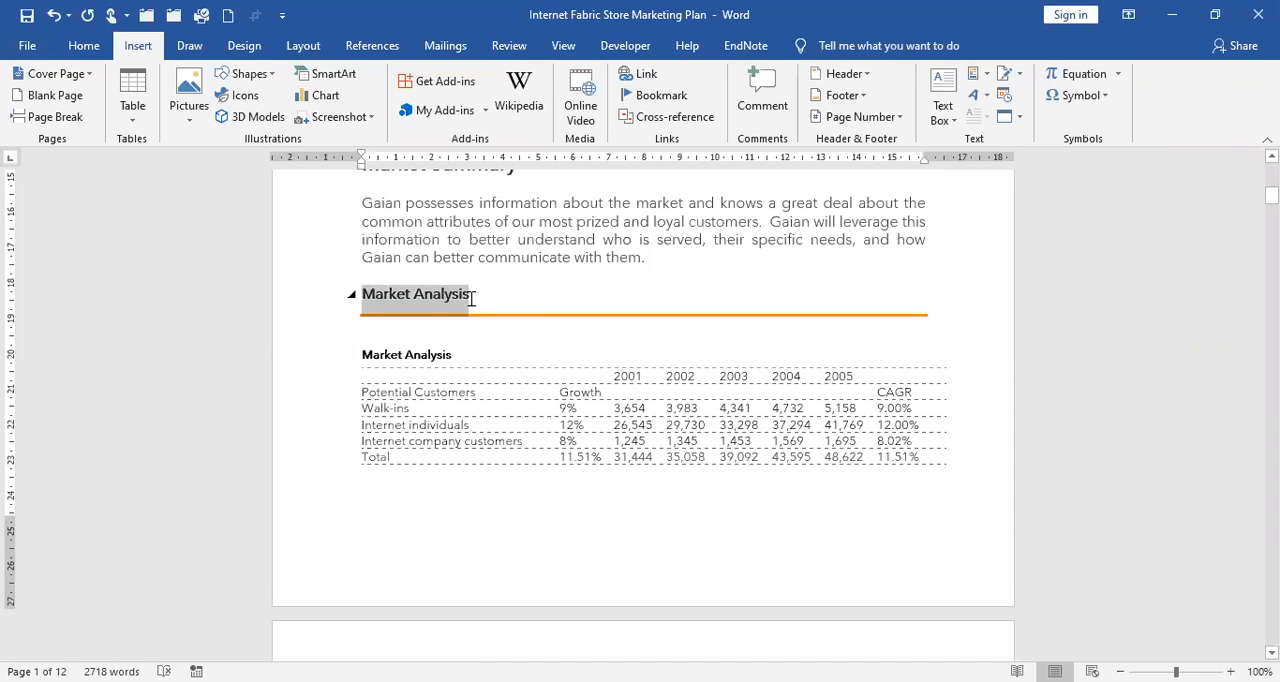
right_click(450, 307)
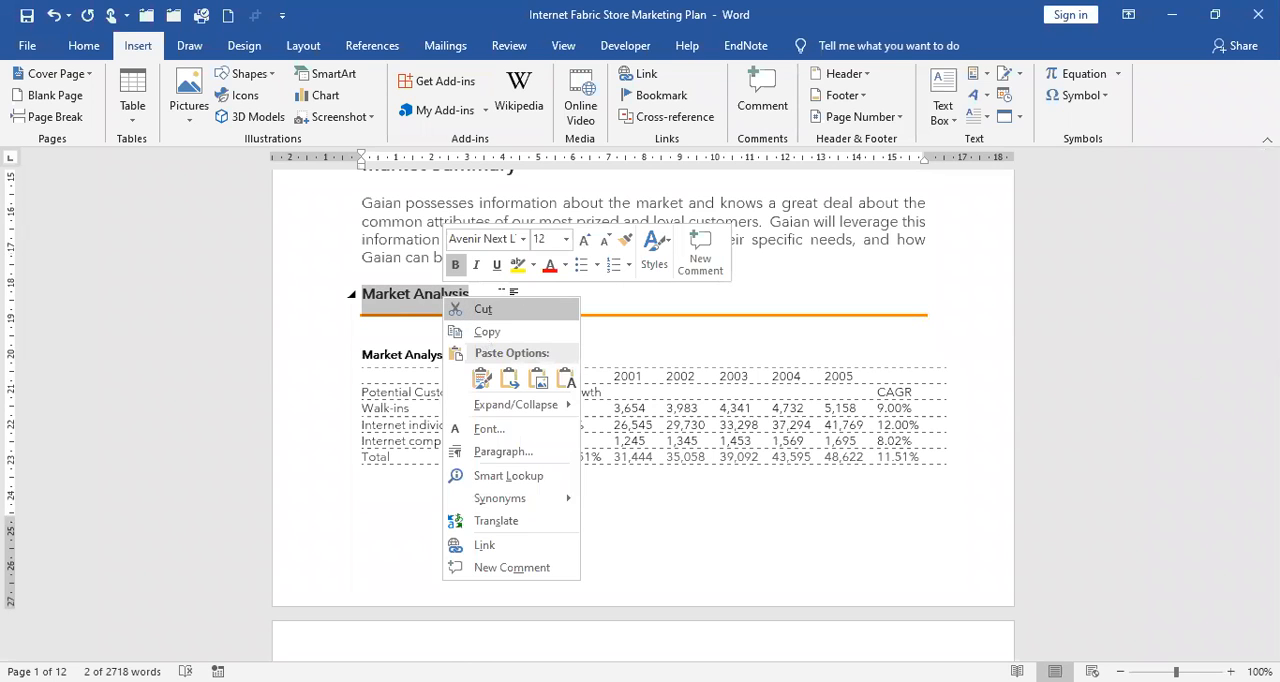
click(503, 292)
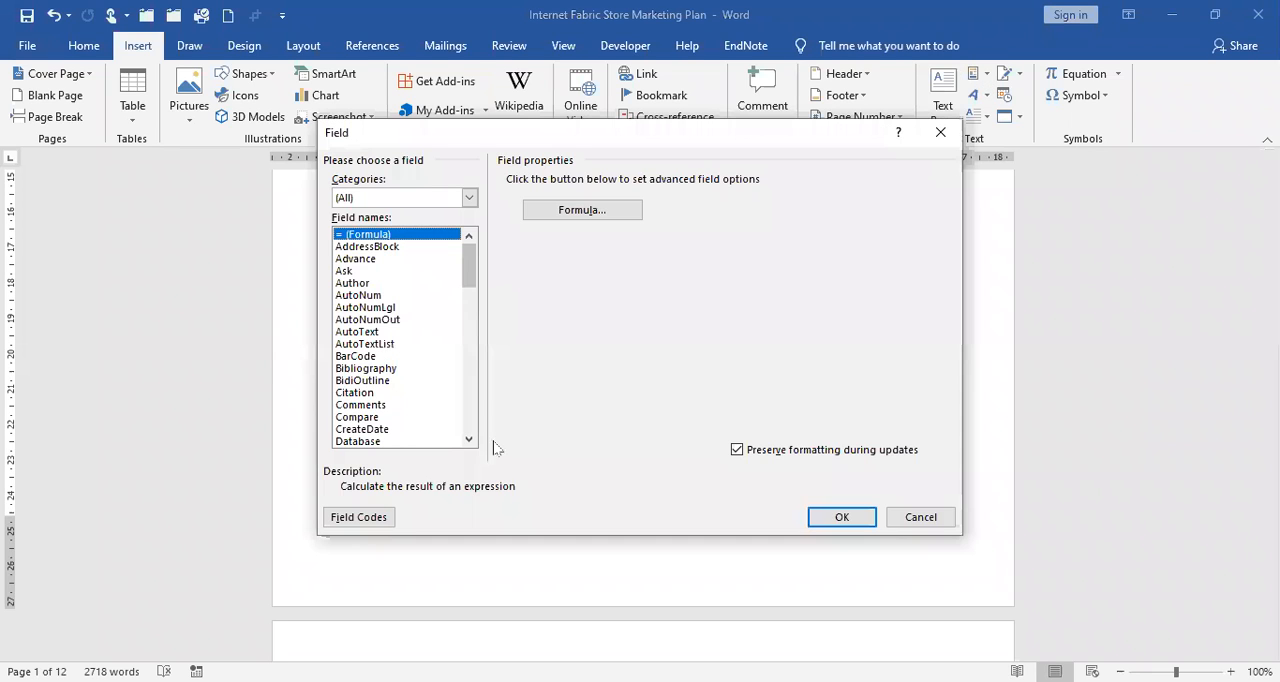
Insert a TC field at the "Market Analysis" heading with the copied heading text, the multiple-tables option enabled and outline level 3.
drag(469, 265, 469, 411)
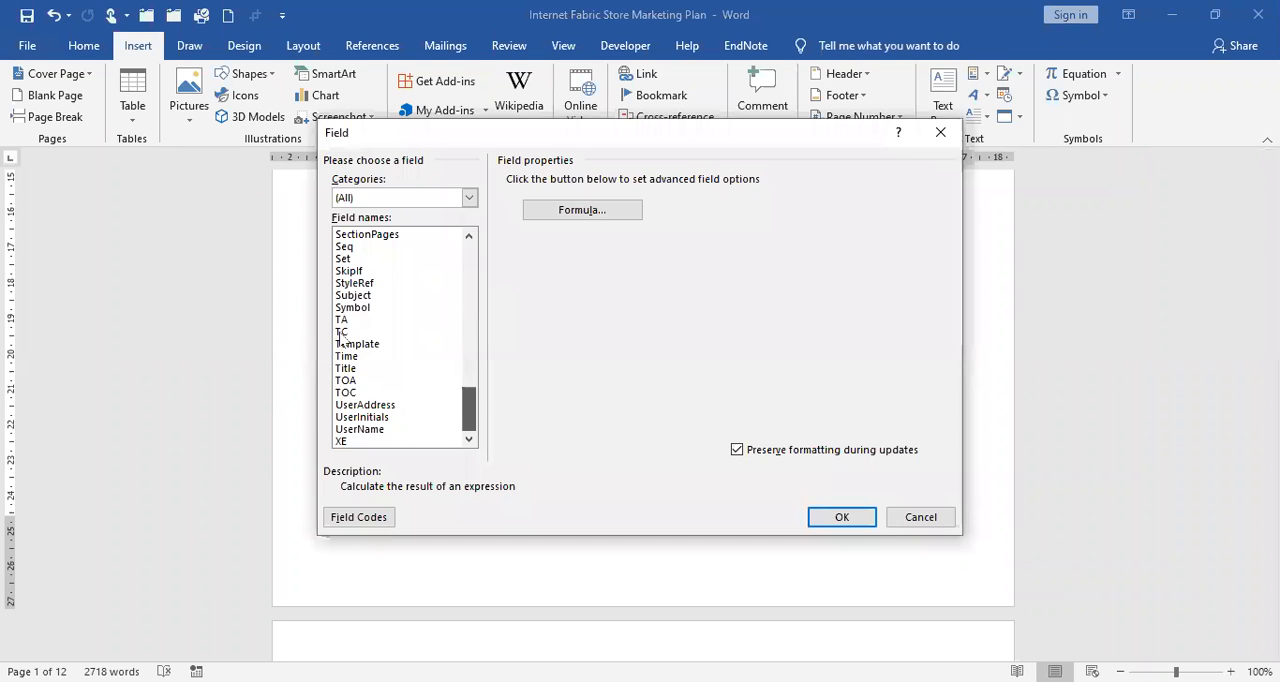
key(t)
key(c)
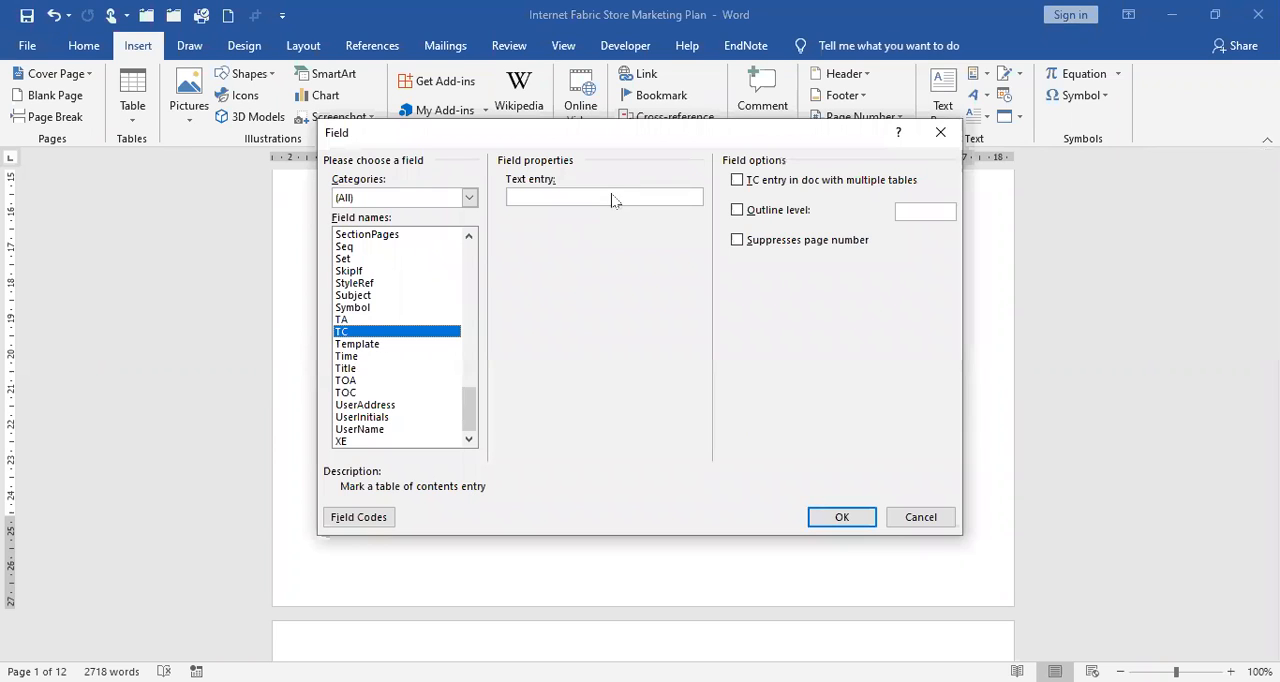
right_click(613, 197)
click(578, 251)
click(737, 180)
key(alt+o)
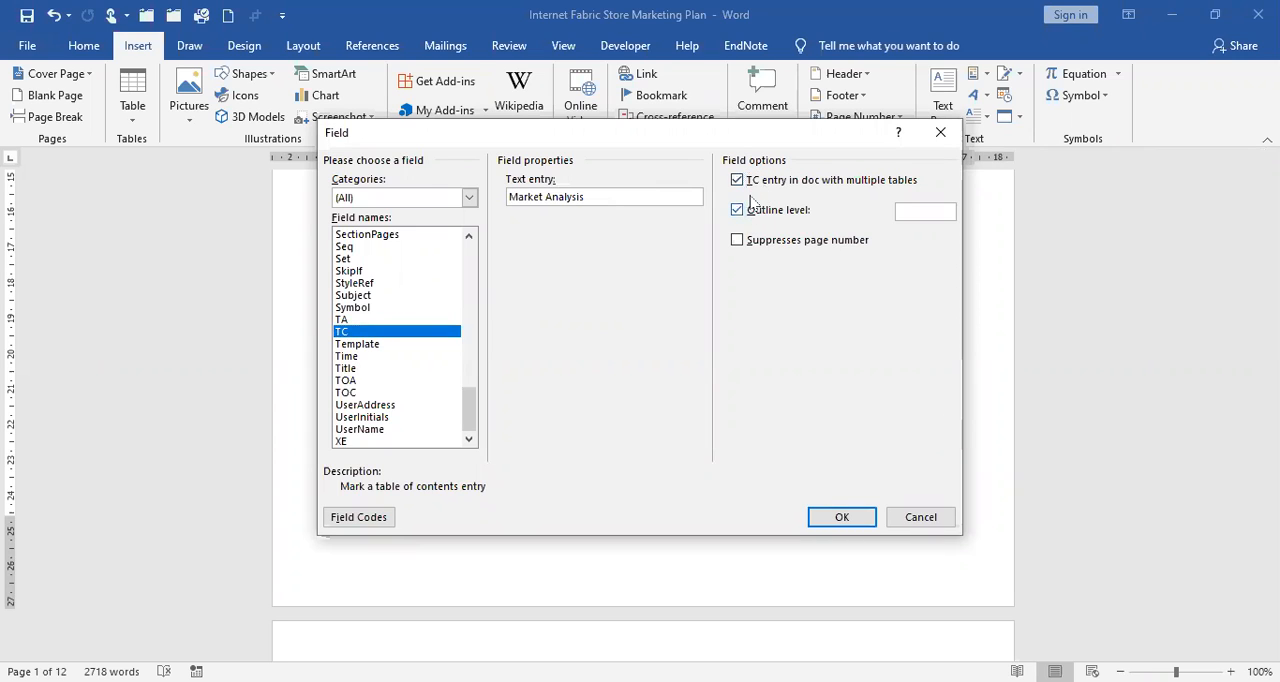
key(Tab)
text(3)
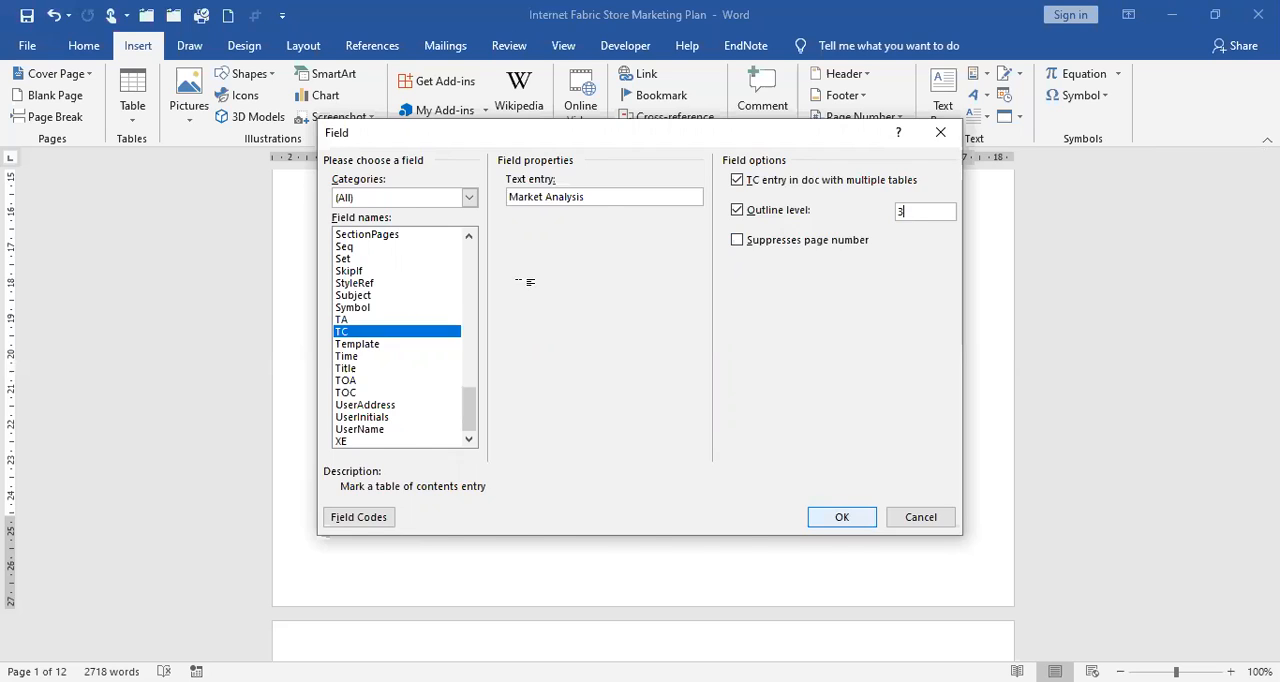
key(Return)
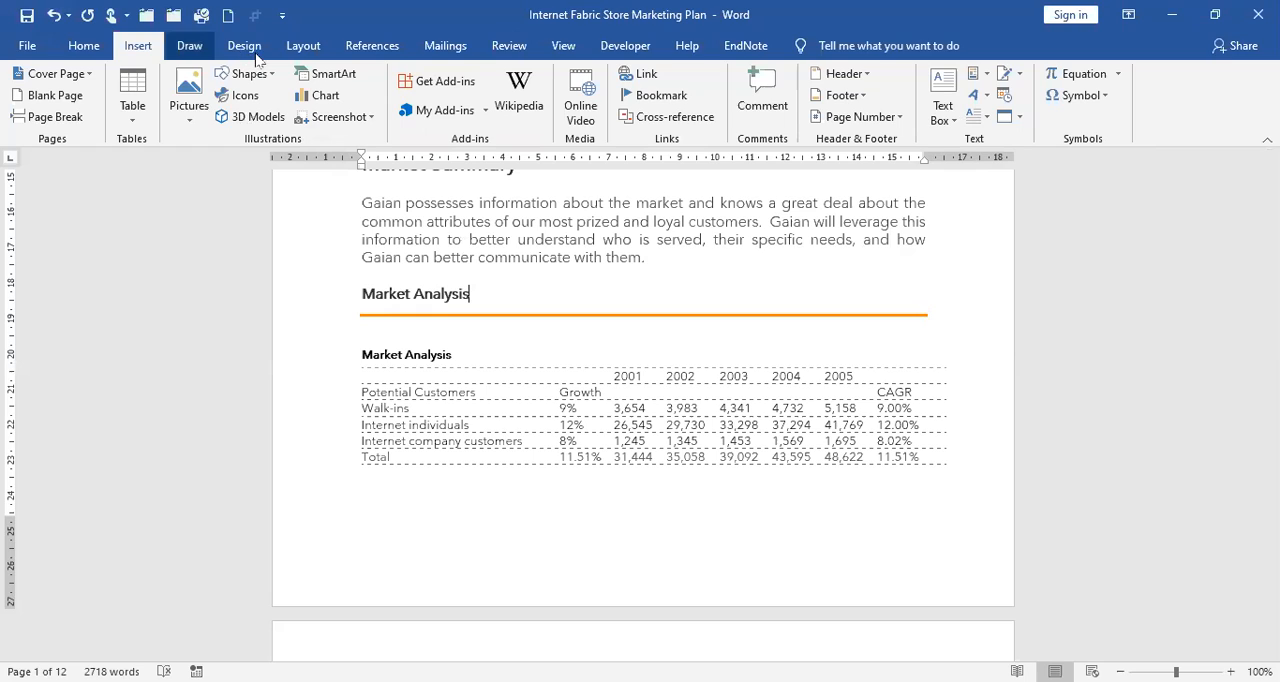
Insert the built-in Automatic Table 2 table of contents at the beginning of the document.
click(376, 48)
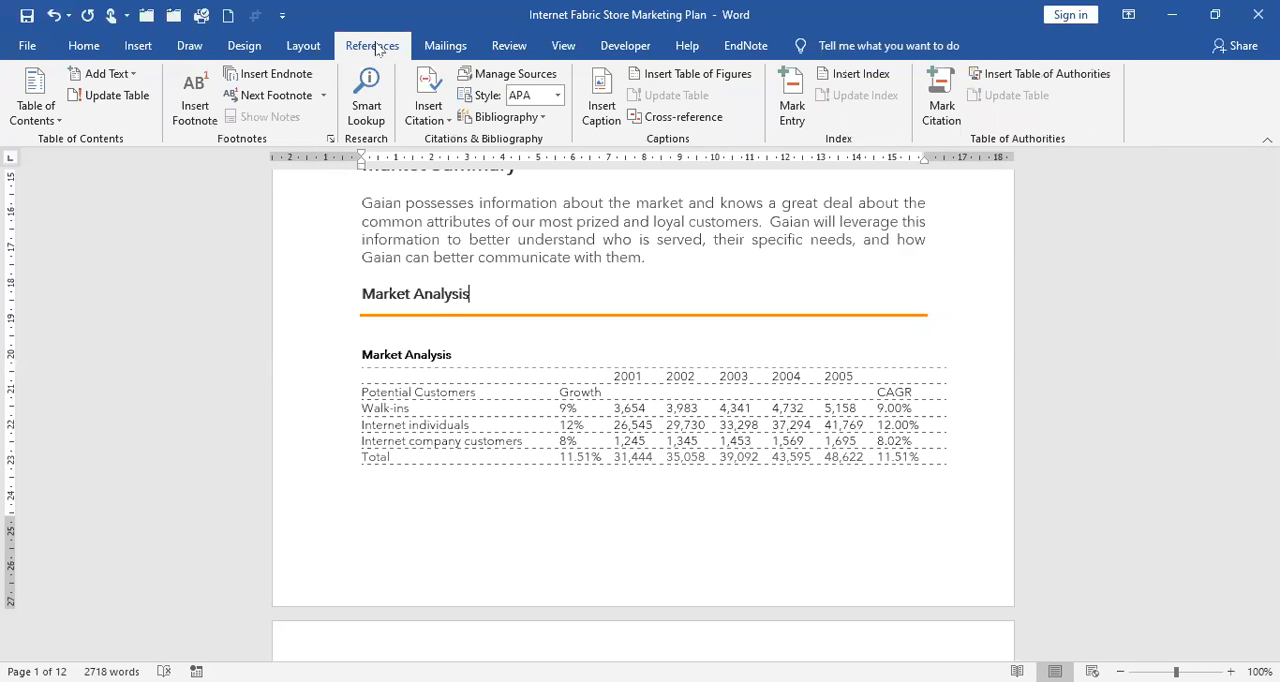
click(60, 120)
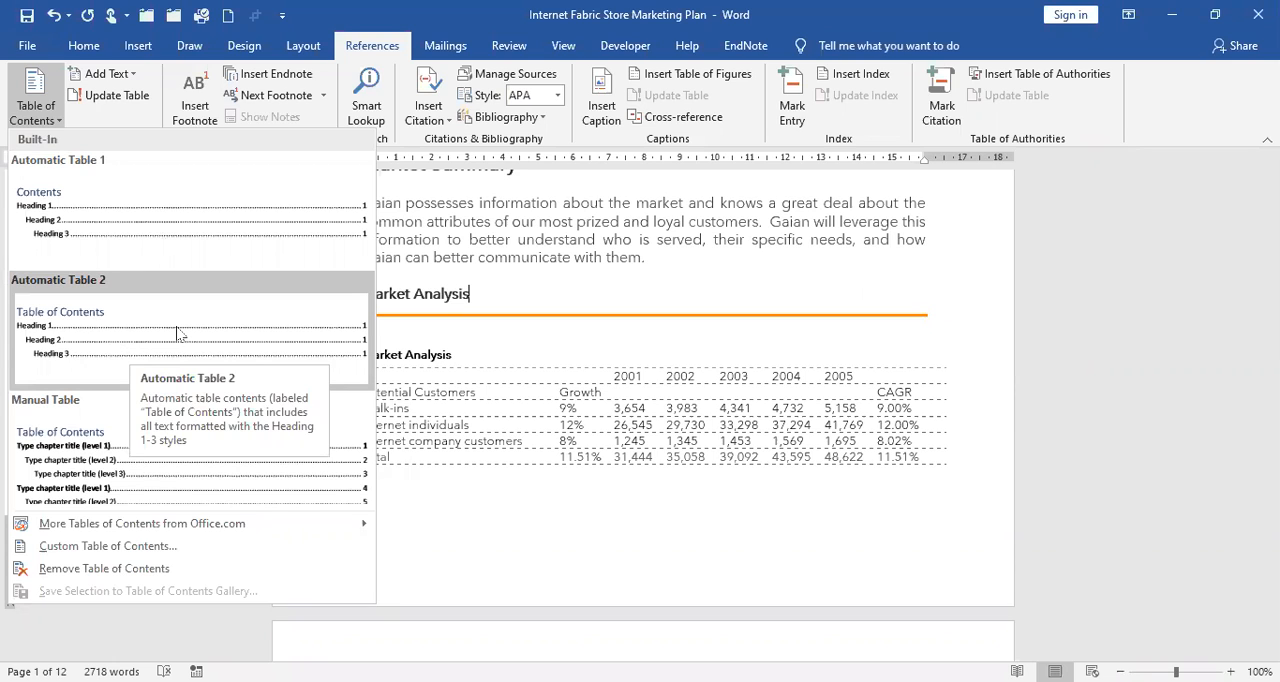
right_click(293, 363)
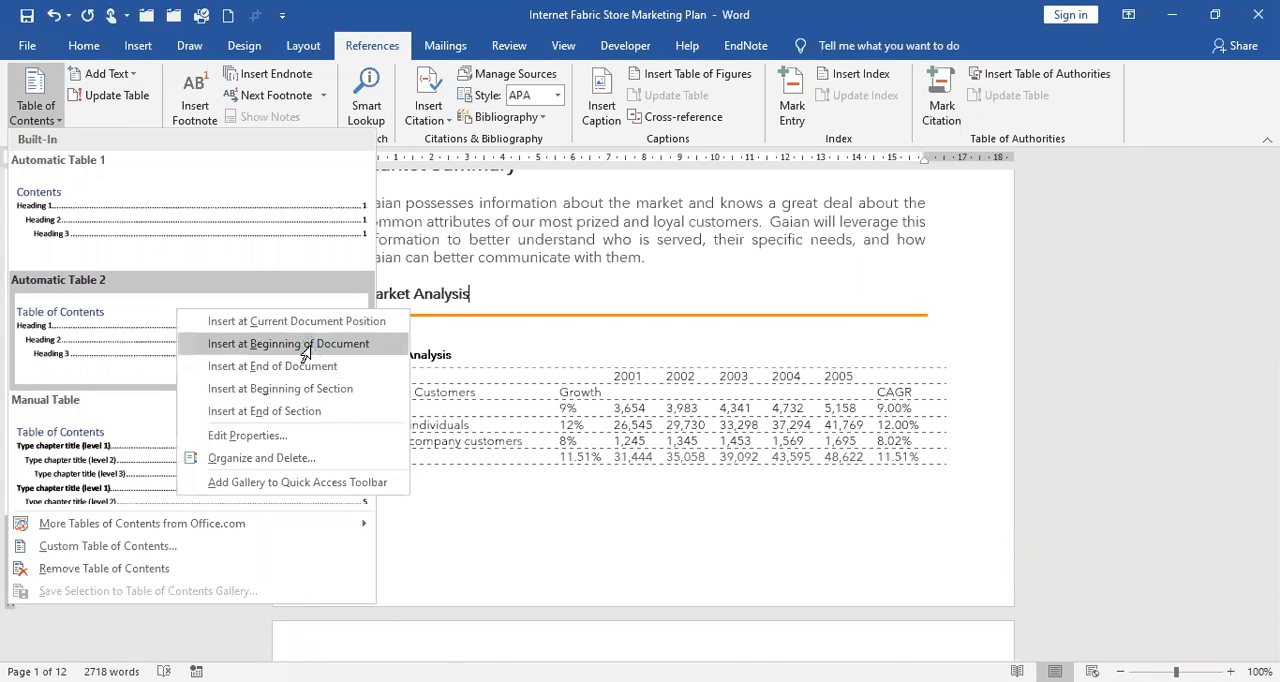
click(309, 352)
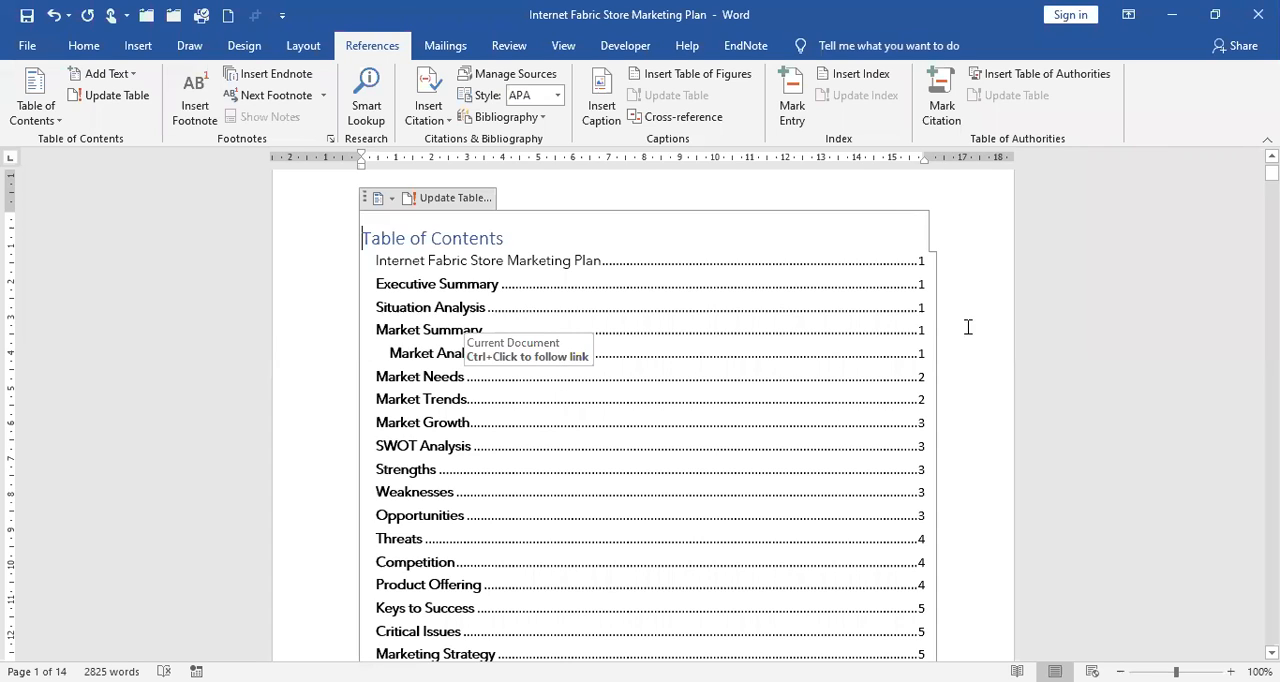
Insert a page break before the "Internet Fabric Store Marketing Plan" title to separate it from the table of contents.
scroll(997, 350, down, 1)
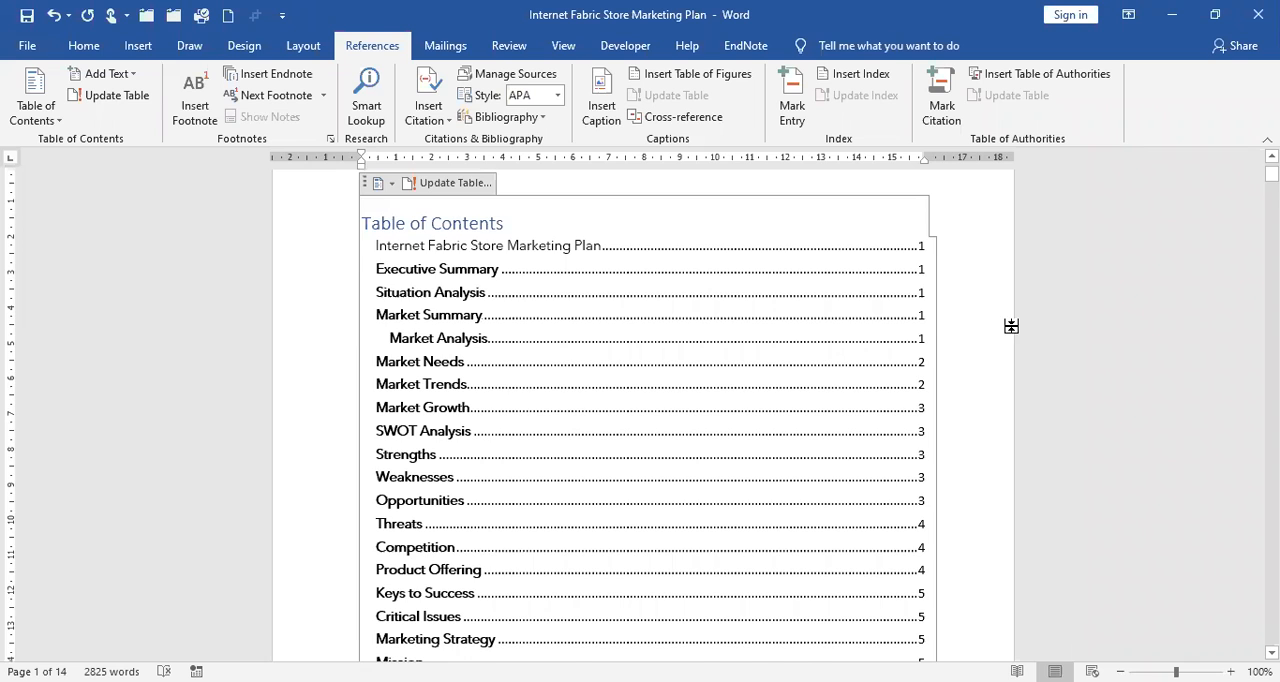
scroll(1011, 326, down, 10)
scroll(386, 280, down, 4)
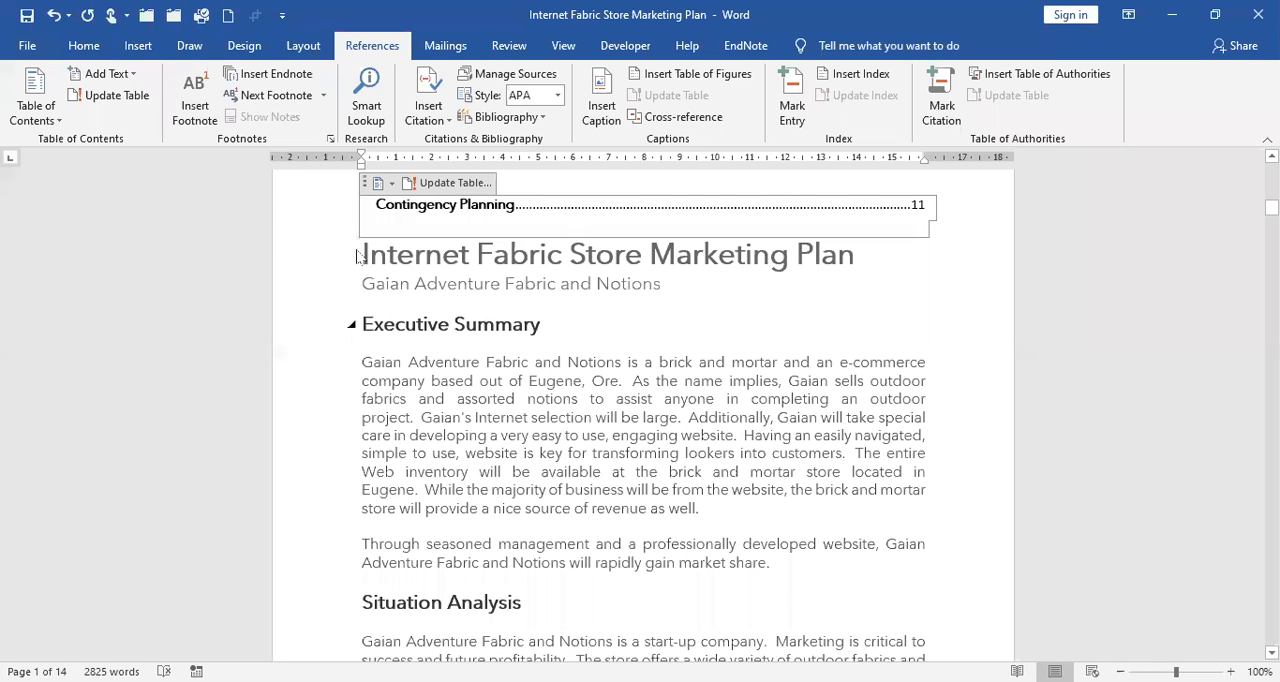
click(361, 253)
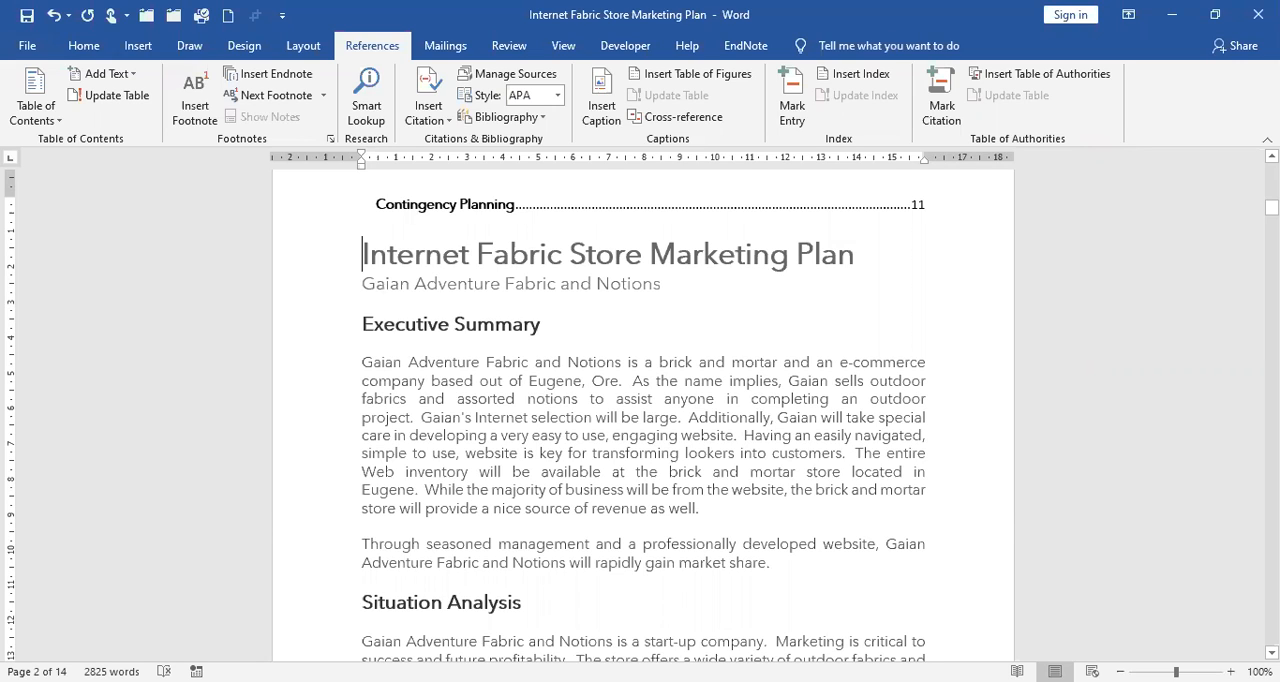
key(ctrl+Return)
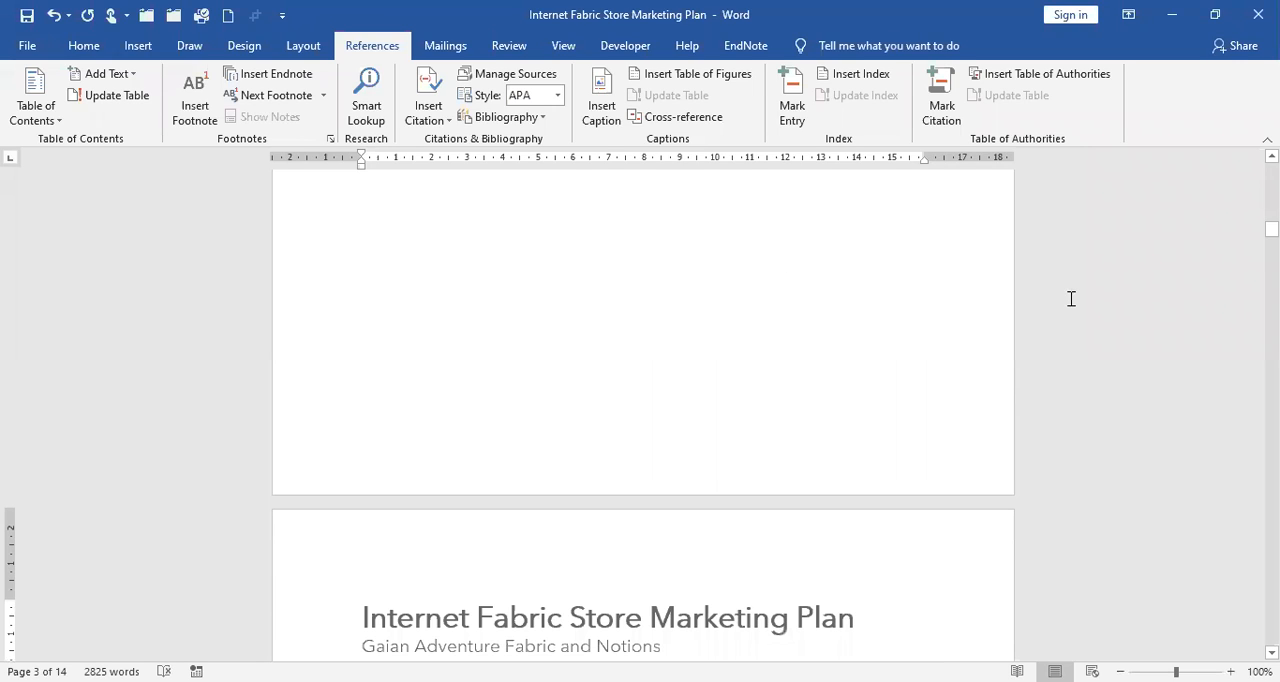
Update the entire table of contents, including its entries and page numbers.
scroll(1082, 291, up, 3)
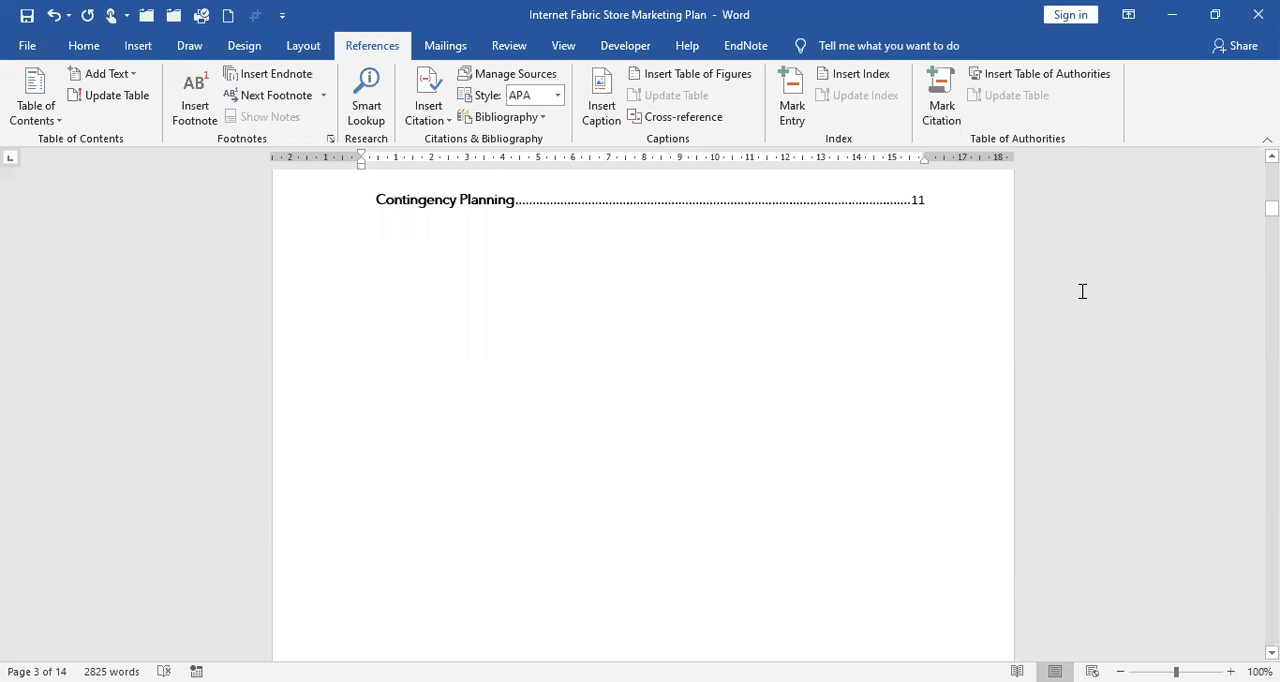
scroll(1082, 291, up, 10)
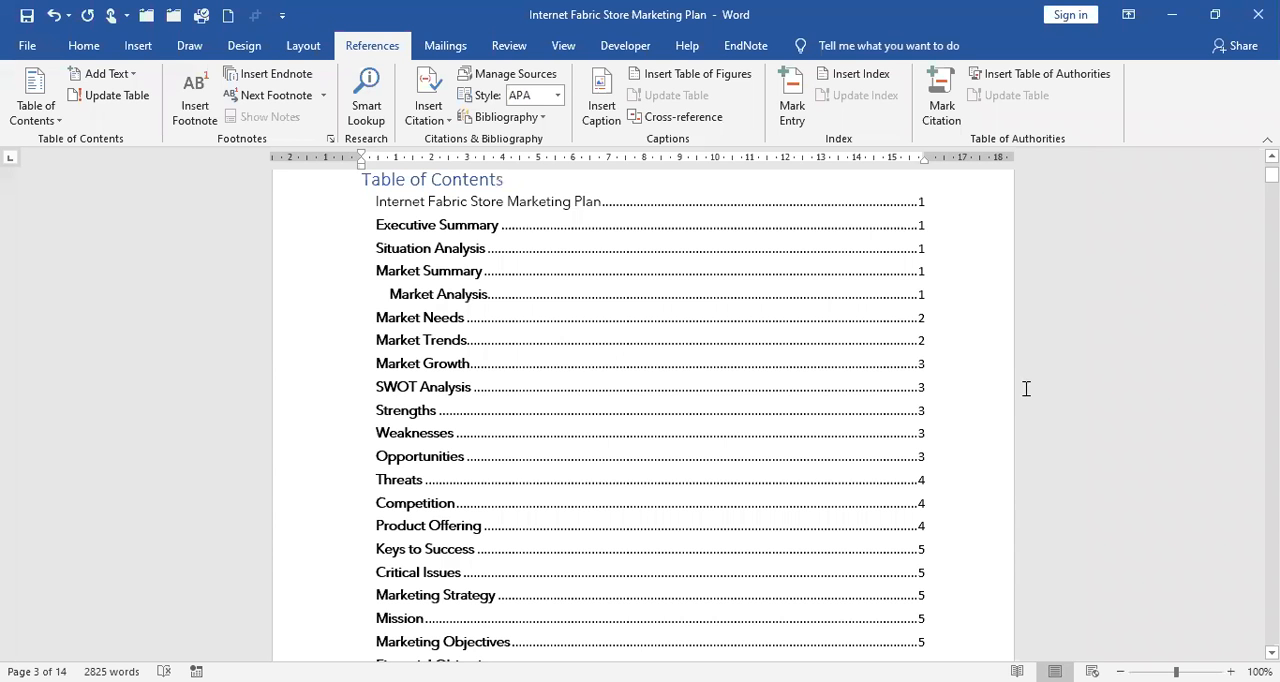
scroll(1027, 389, up, 2)
click(544, 424)
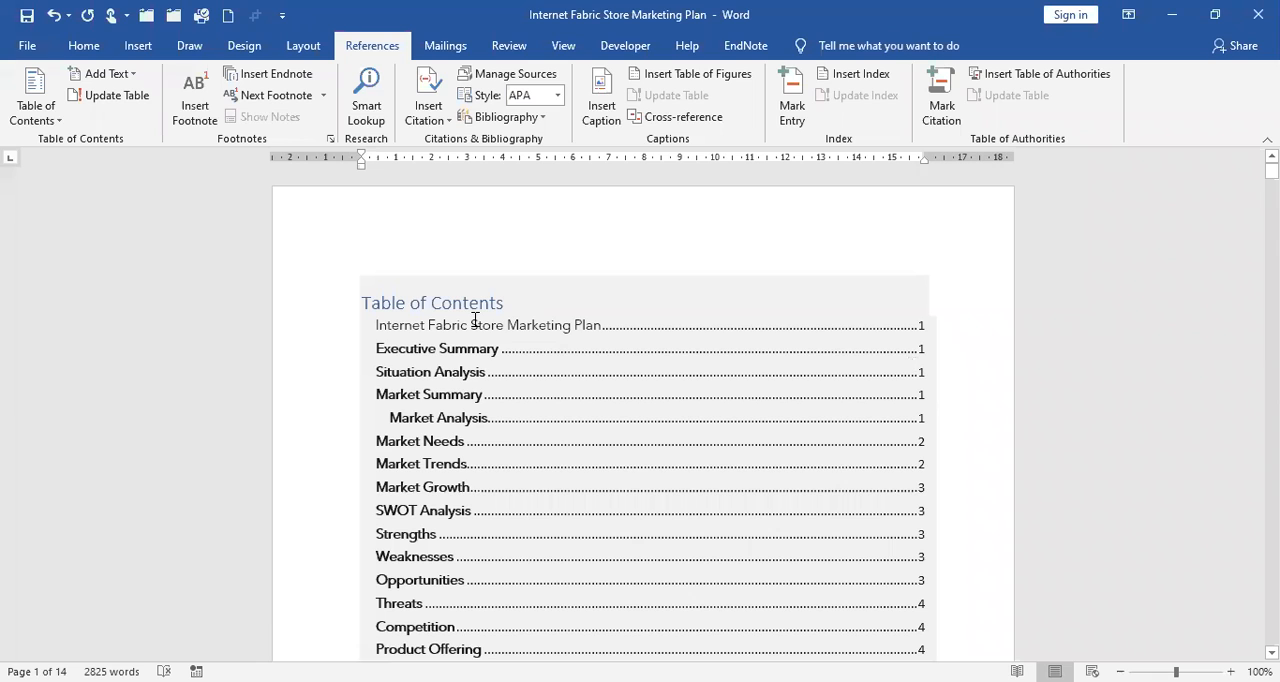
click(505, 325)
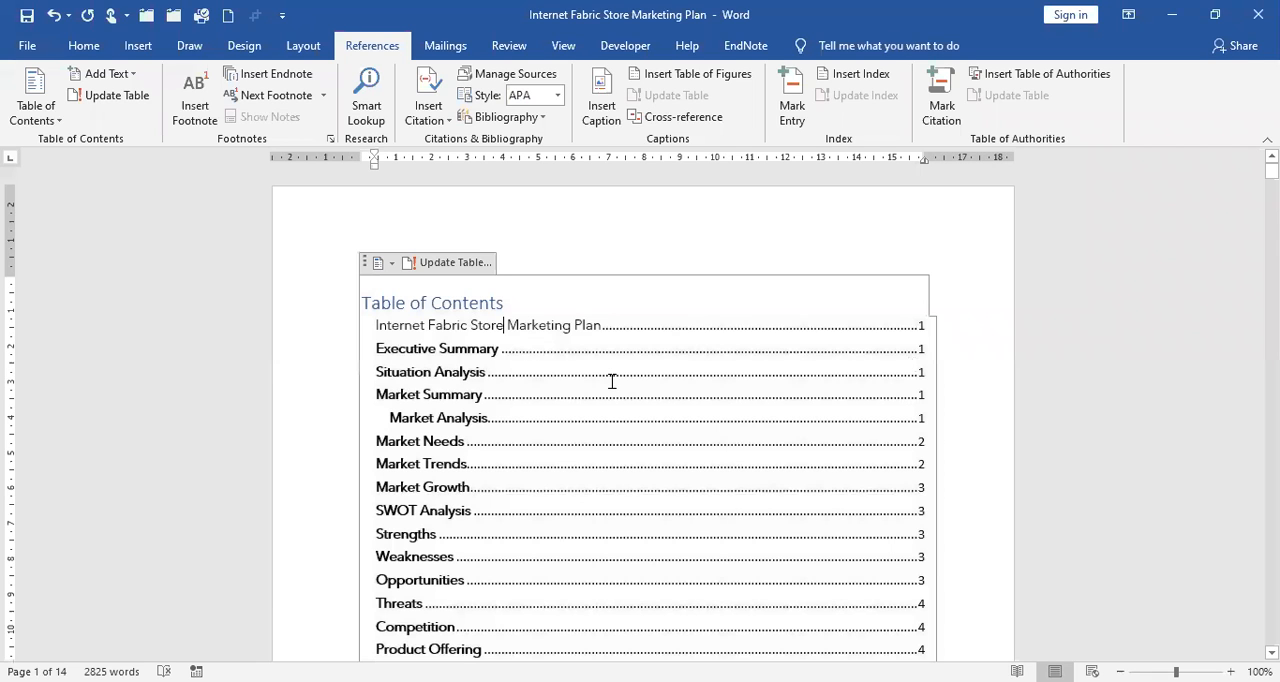
click(455, 262)
click(557, 352)
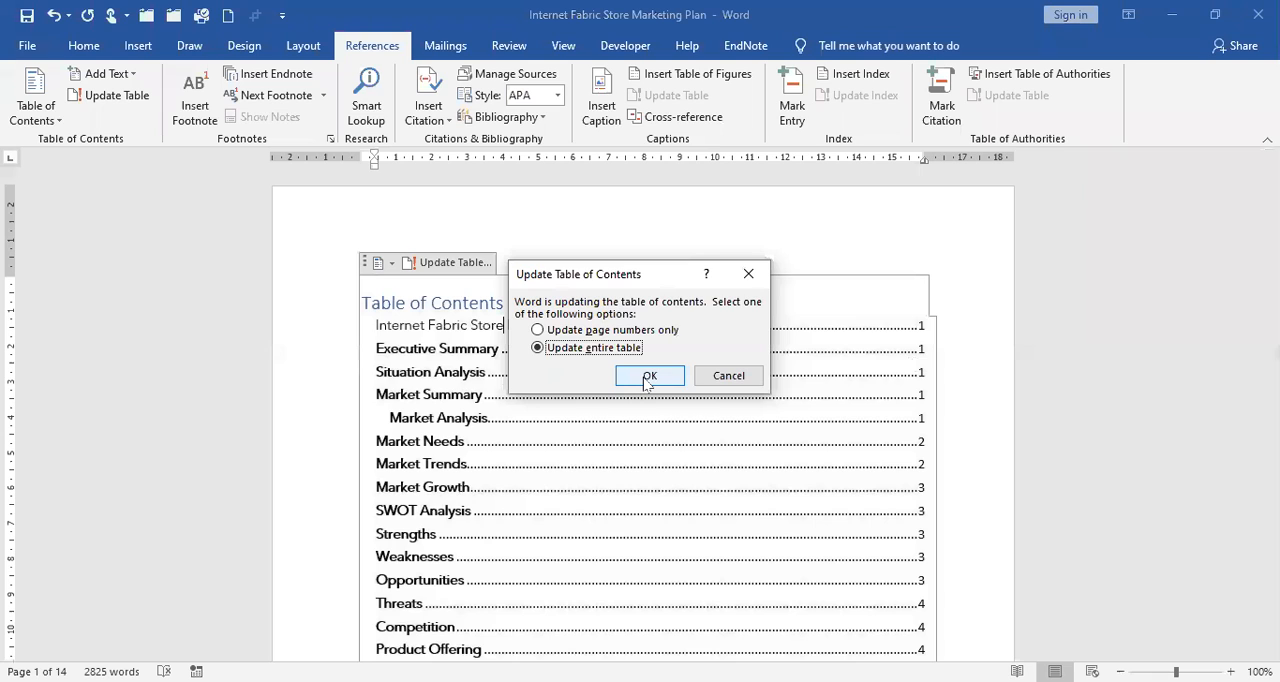
click(646, 381)
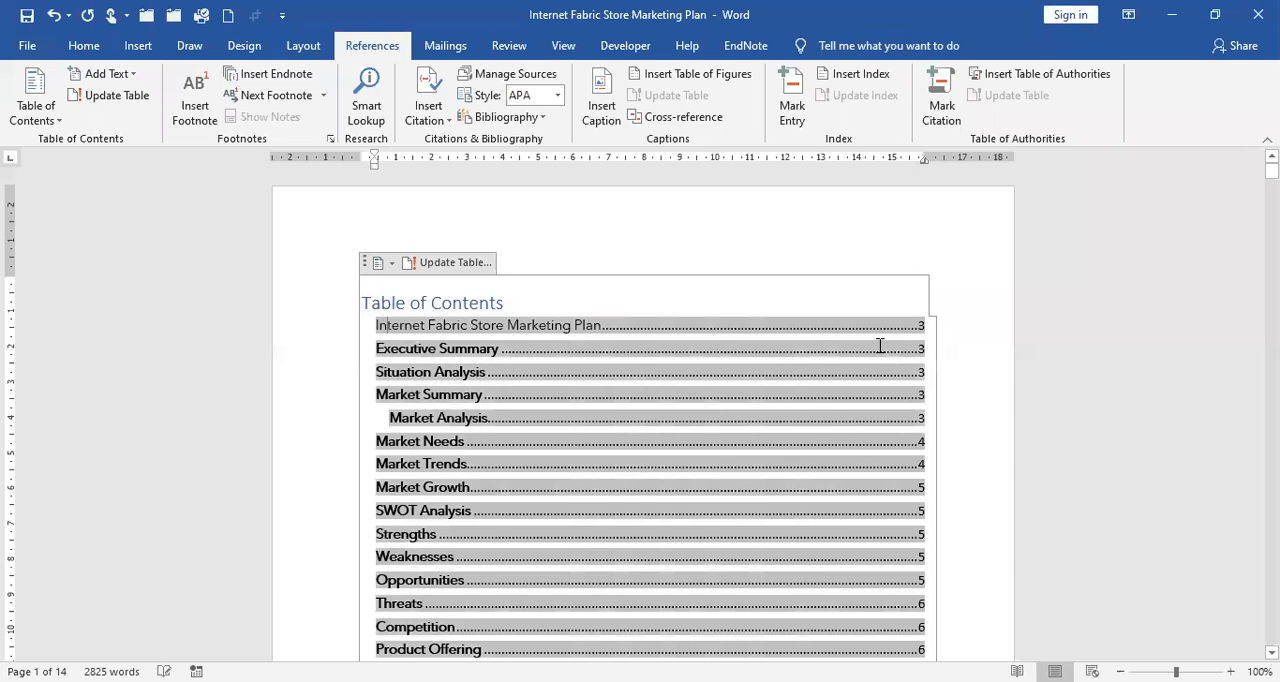
click(495, 311)
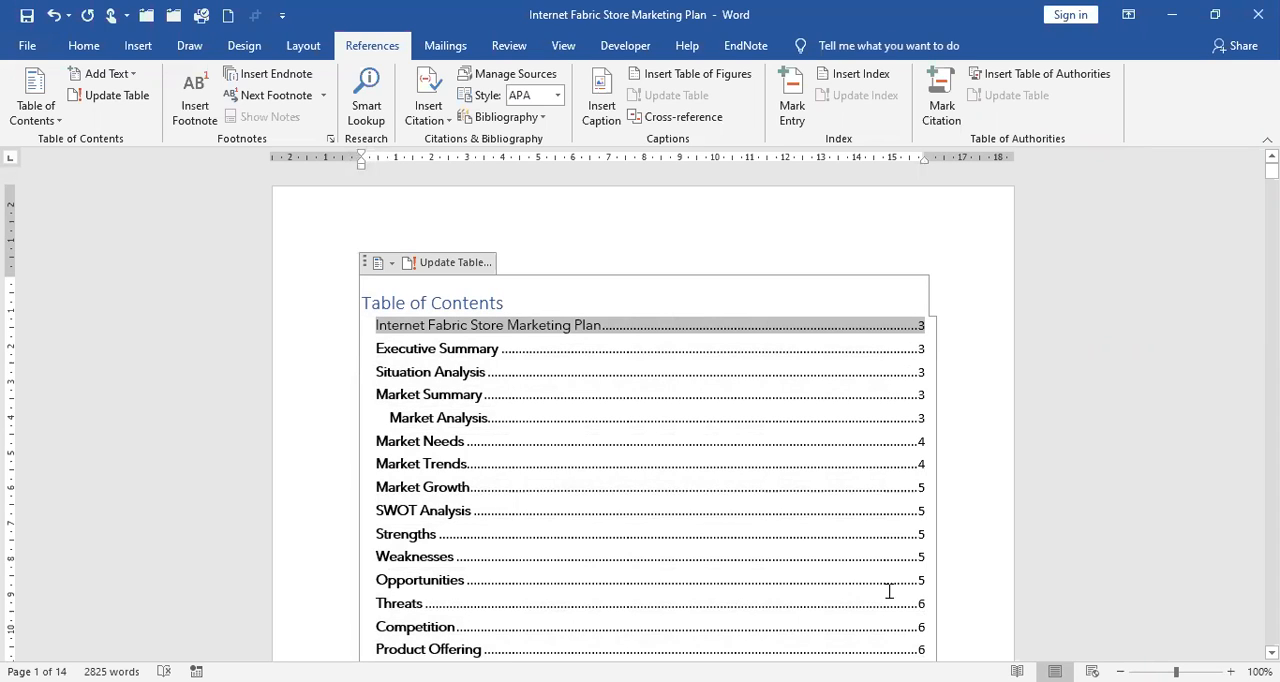
scroll(720, 483, down, 10)
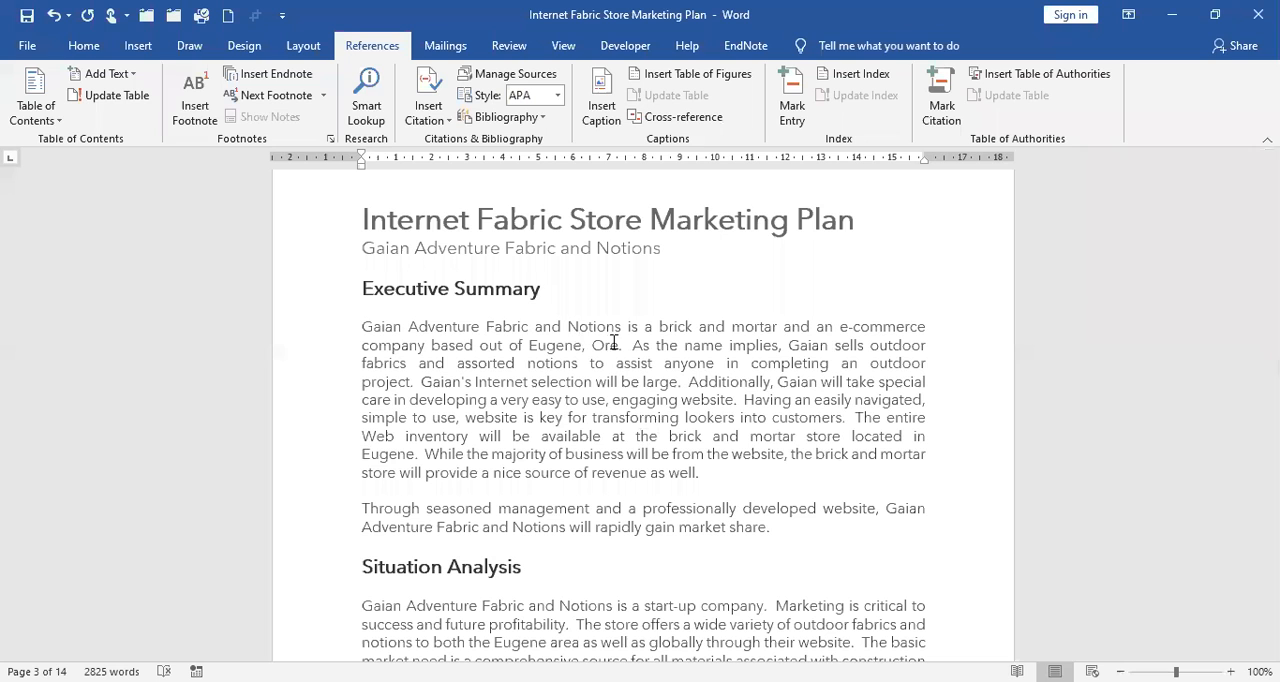
scroll(776, 378, down, 1)
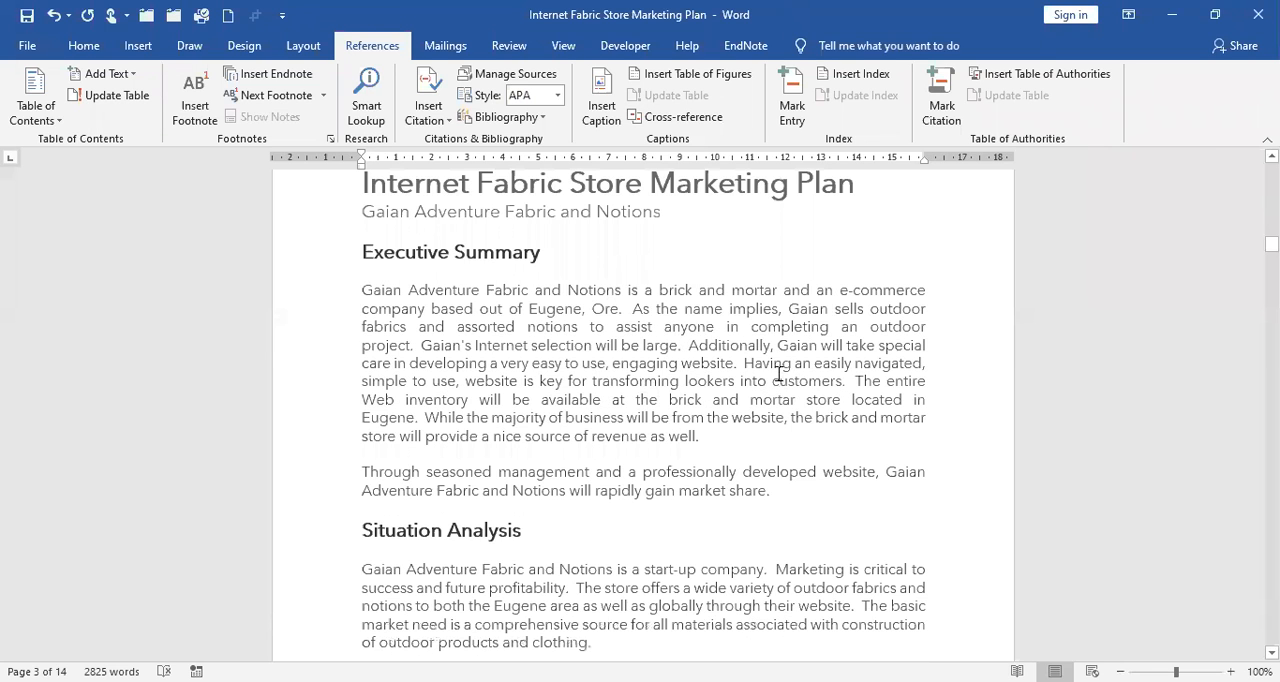
scroll(626, 390, down, 10)
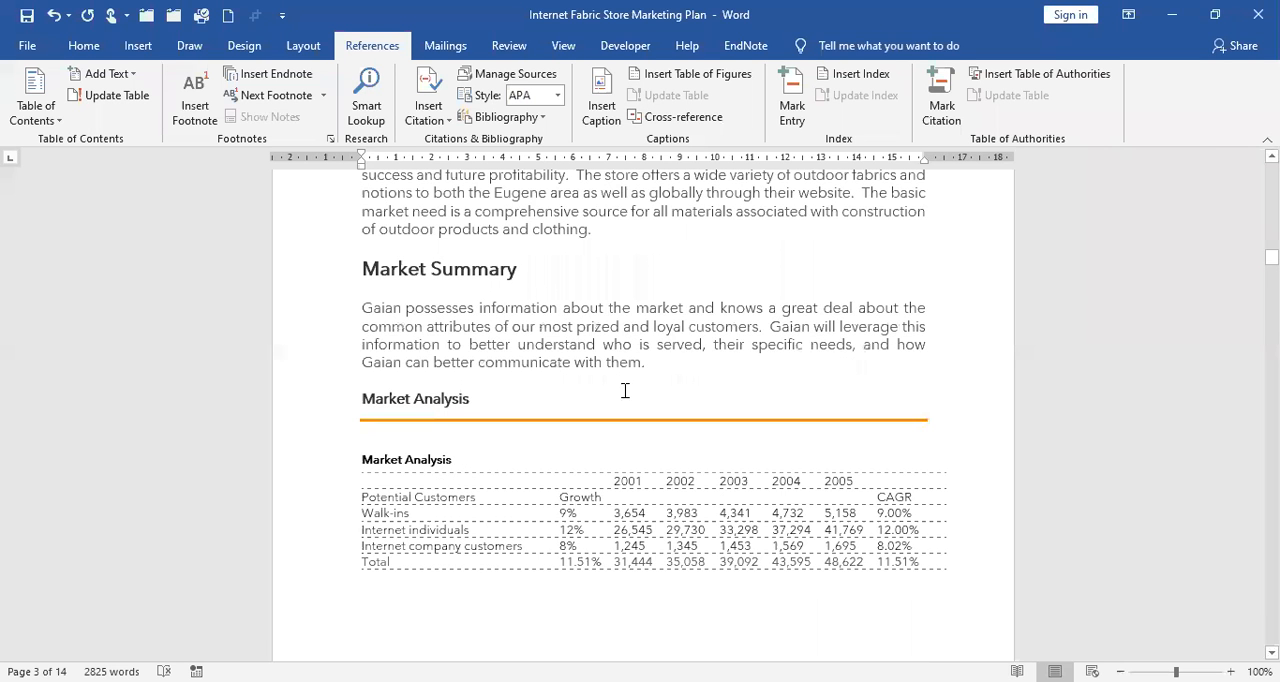